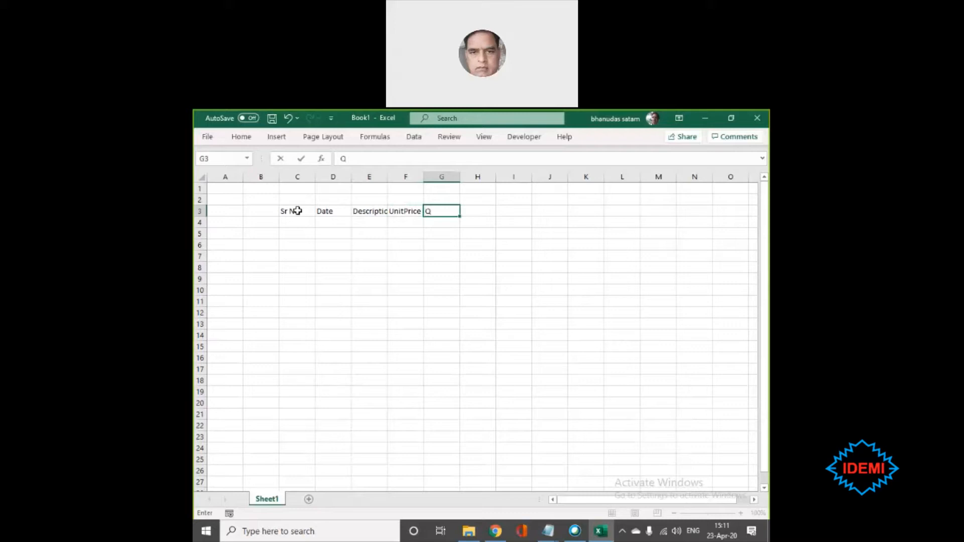
# - Enter the column headers Qty in G3 and Amount in H3
pyautogui.press('BackSpace')
pyautogui.write('Qty')
pyautogui.press('Tab')
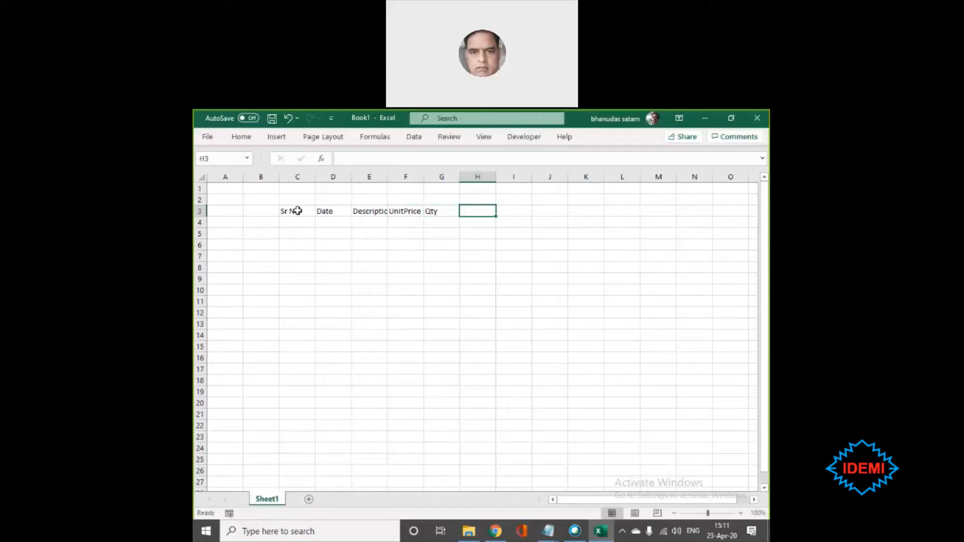
pyautogui.write('Amount')
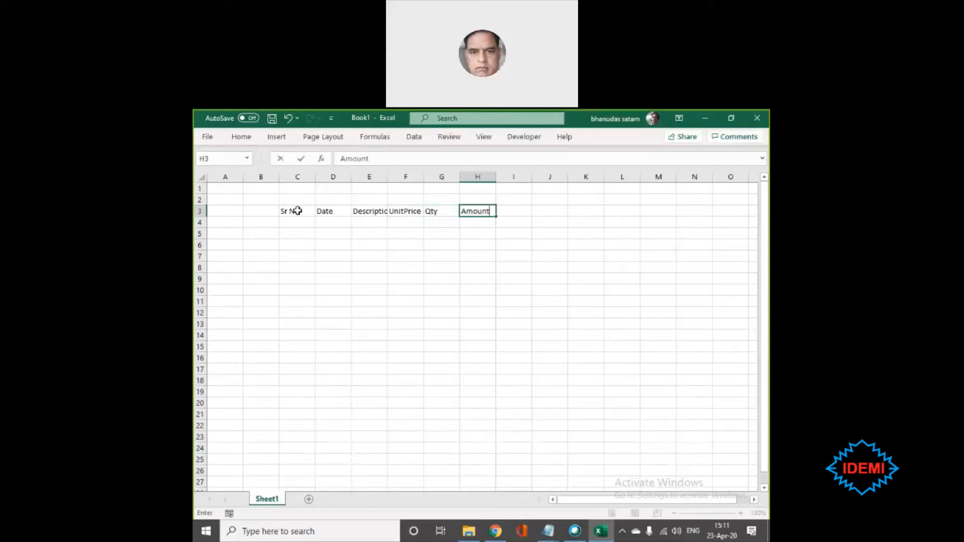
pyautogui.press('Left')
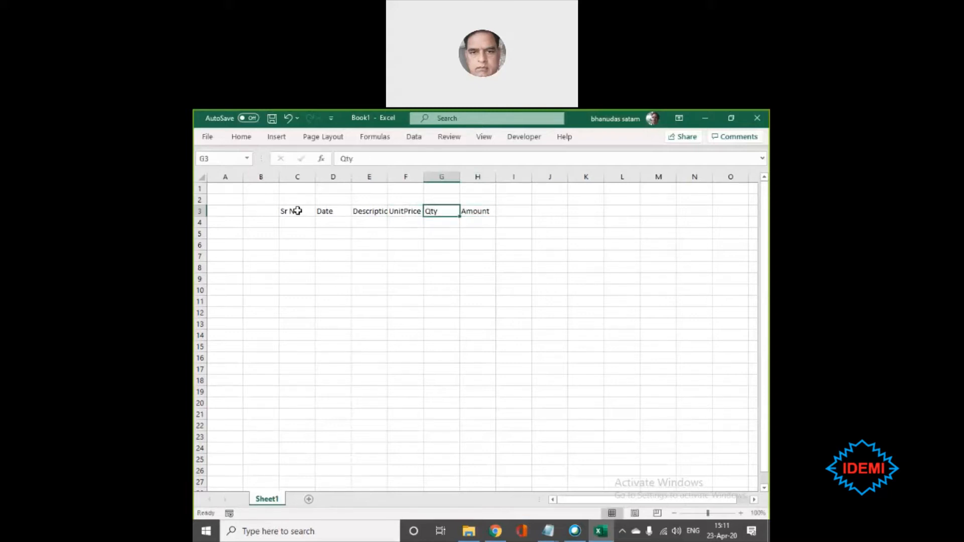
# - Enter a formula in H4 that multiplies the row's UnitPrice by its Qty
pyautogui.press('Down')
pyautogui.press('Right')
pyautogui.write('=')
pyautogui.press('Left')
pyautogui.press('Left')
pyautogui.write('*')
pyautogui.press('Right')
pyautogui.press('Return')
# - Widen the Description, UnitPrice and Qty columns (E to G) together to about twice their width
pyautogui.press('Up')
pyautogui.press('Left')
pyautogui.press('Left')
pyautogui.press('Left')
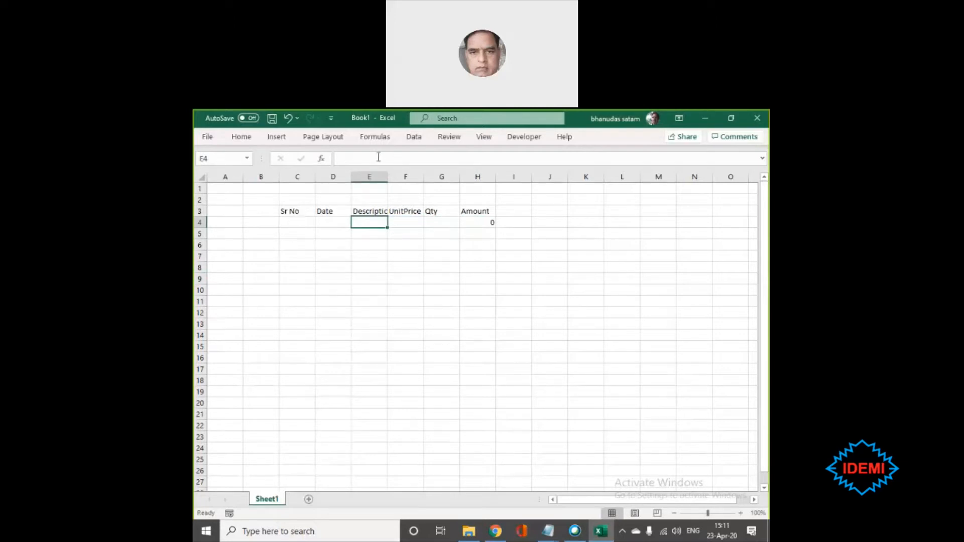
pyautogui.doubleClick(387, 170)
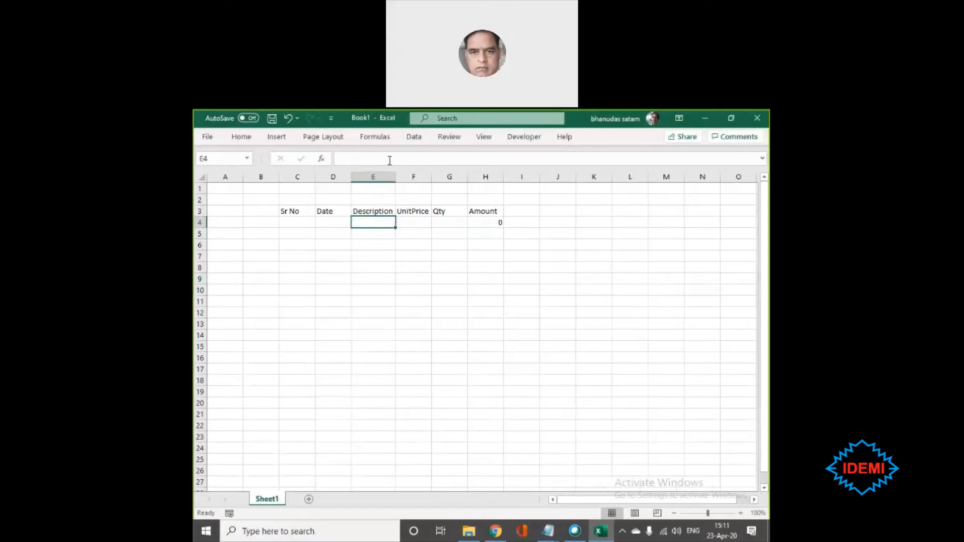
pyautogui.click(394, 171)
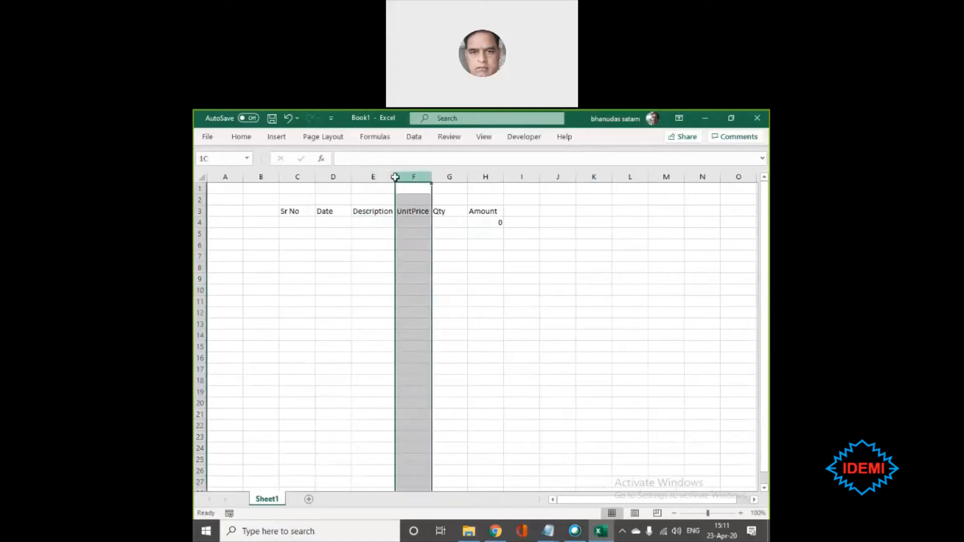
pyautogui.moveTo(390, 175); pyautogui.dragTo(438, 175)
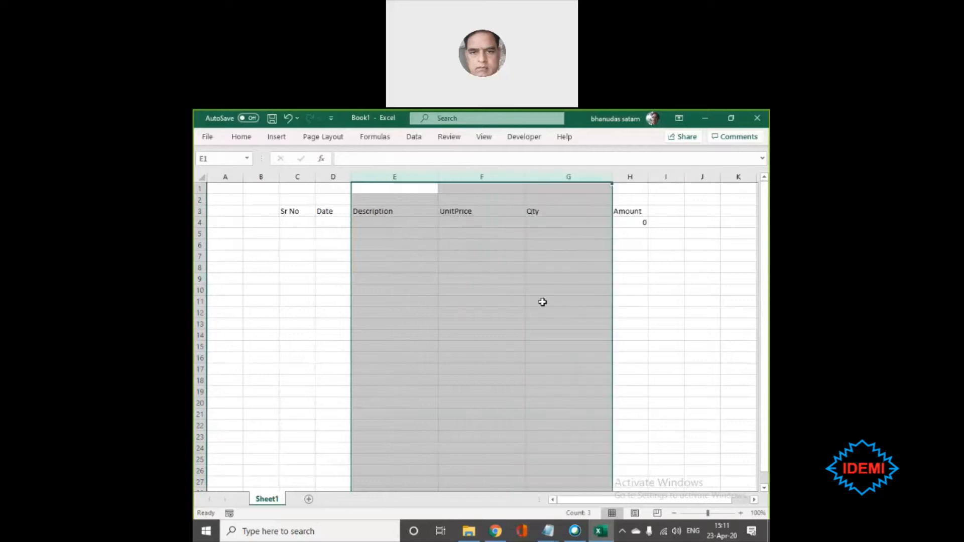
pyautogui.click(543, 302)
# - Enter the items TV, PC and VCR in E4, E5 and E6 under Description
pyautogui.click(403, 219)
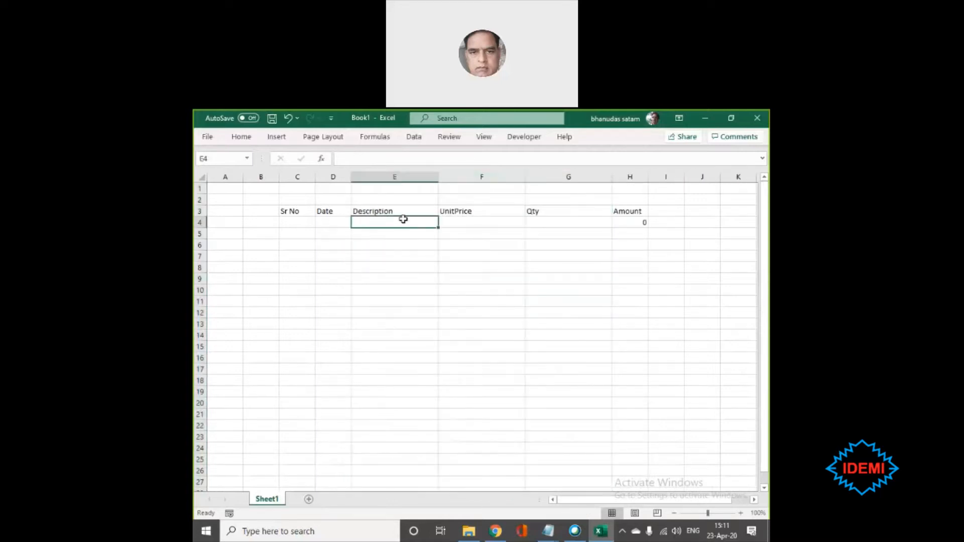
pyautogui.write('TV')
pyautogui.press('Return')
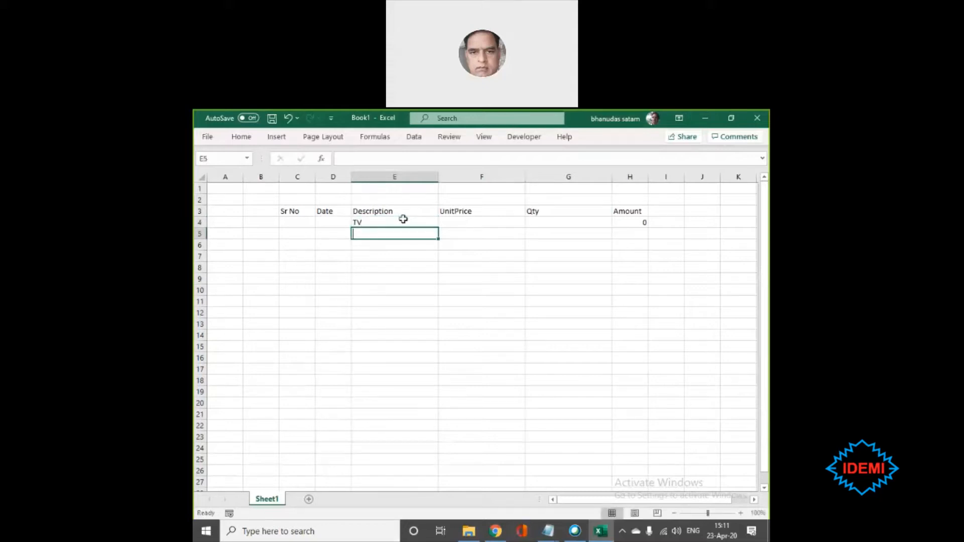
pyautogui.write('PC')
pyautogui.press('Return')
pyautogui.write('VCR')
pyautogui.press('Left')
# - Number the Sr No column from 1 to 24 in C4:C27 by entering 1 and 2 and extending the series
pyautogui.press('Up')
pyautogui.press('Up')
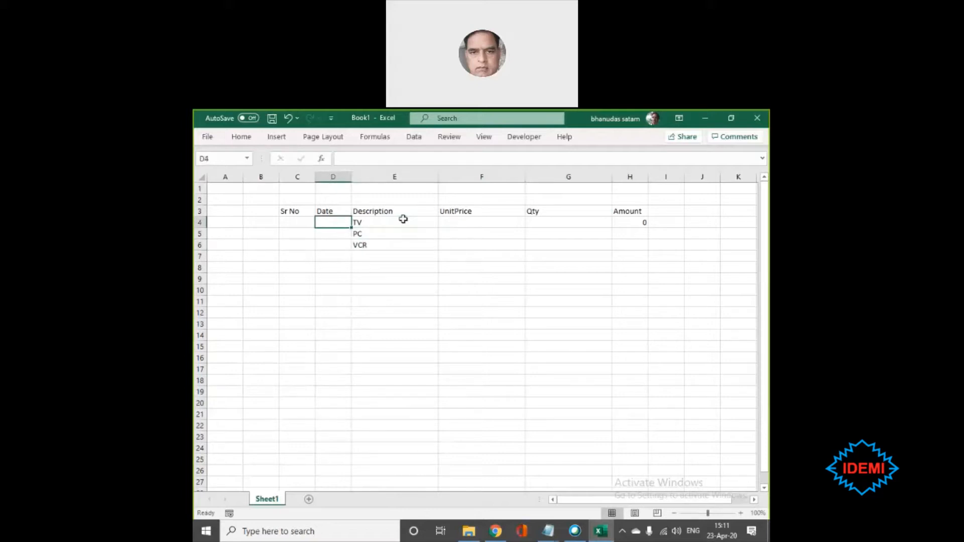
pyautogui.press('Left')
pyautogui.write('1')
pyautogui.press('Return')
pyautogui.write('2')
pyautogui.press('Return')
pyautogui.press('Up')
pyautogui.press('Up')
pyautogui.hotkey('shift', 'Down')
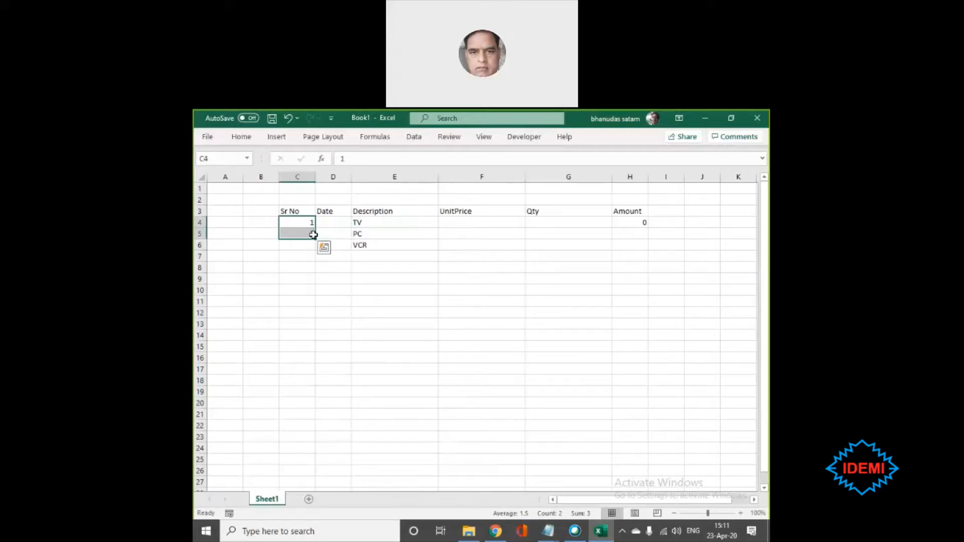
pyautogui.moveTo(314, 234); pyautogui.dragTo(319, 484)
pyautogui.doubleClick(318, 484)
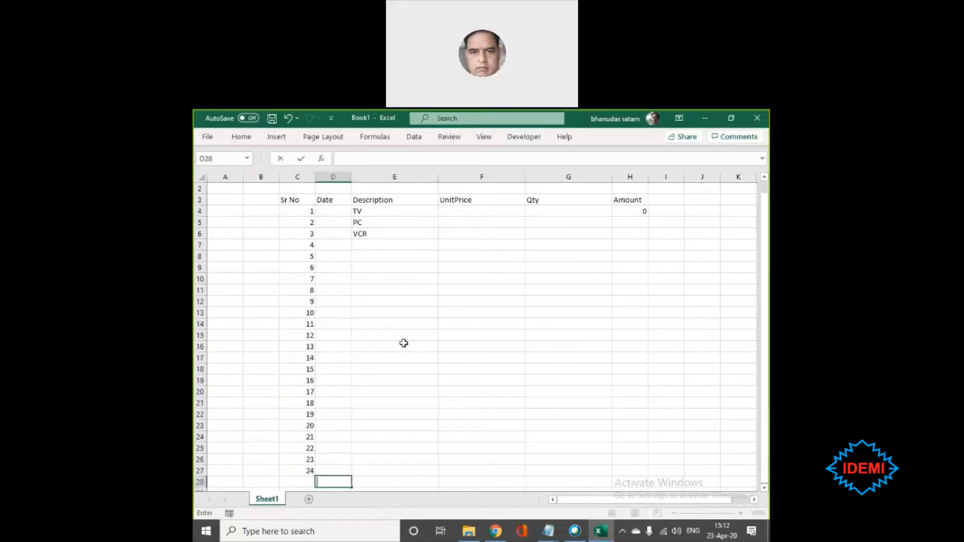
pyautogui.click(453, 423)
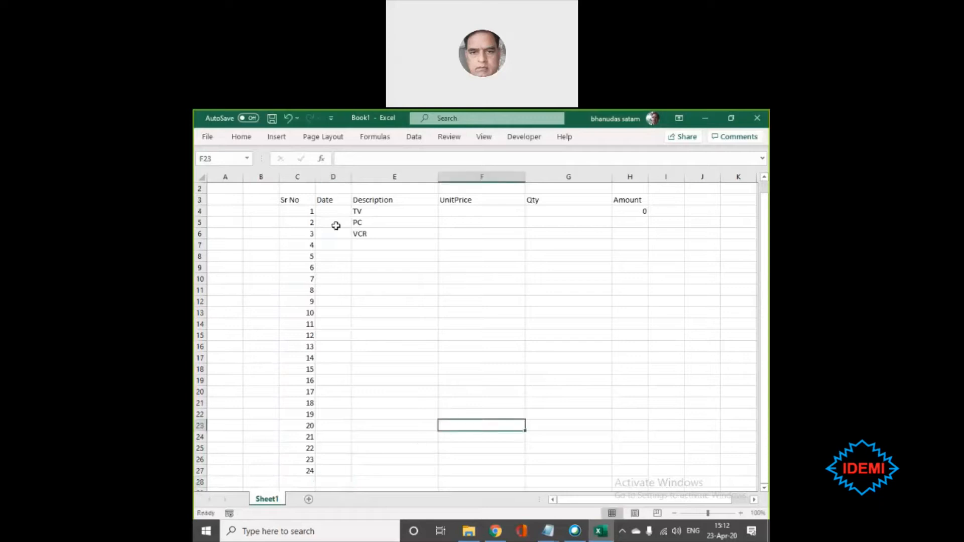
# - Fill E4, E8, E13, E17, E20, E21, E25 and E27 with TV in a single entry
pyautogui.click(405, 209)
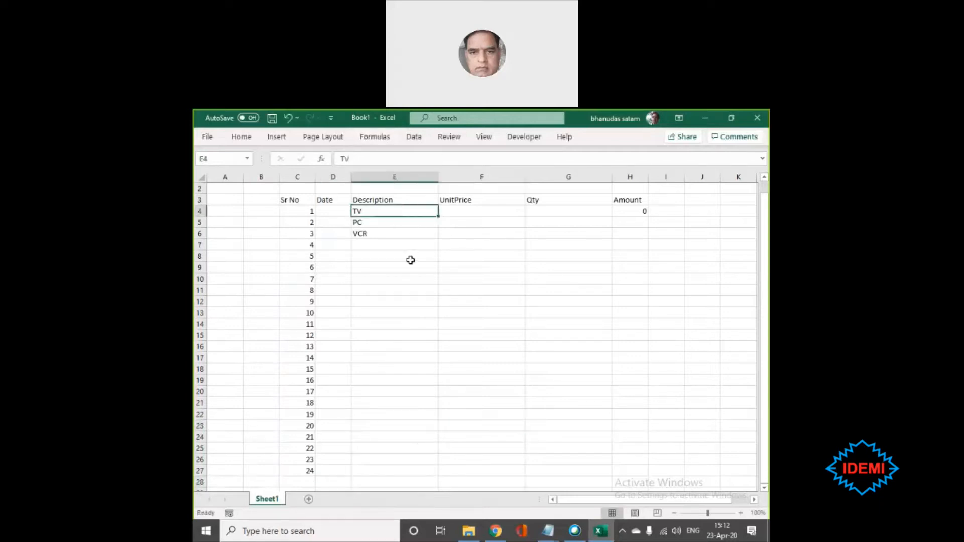
pyautogui.keyDown('ctrl'); pyautogui.click(391, 256); pyautogui.keyUp('ctrl')
pyautogui.keyDown('ctrl'); pyautogui.click(395, 313); pyautogui.keyUp('ctrl')
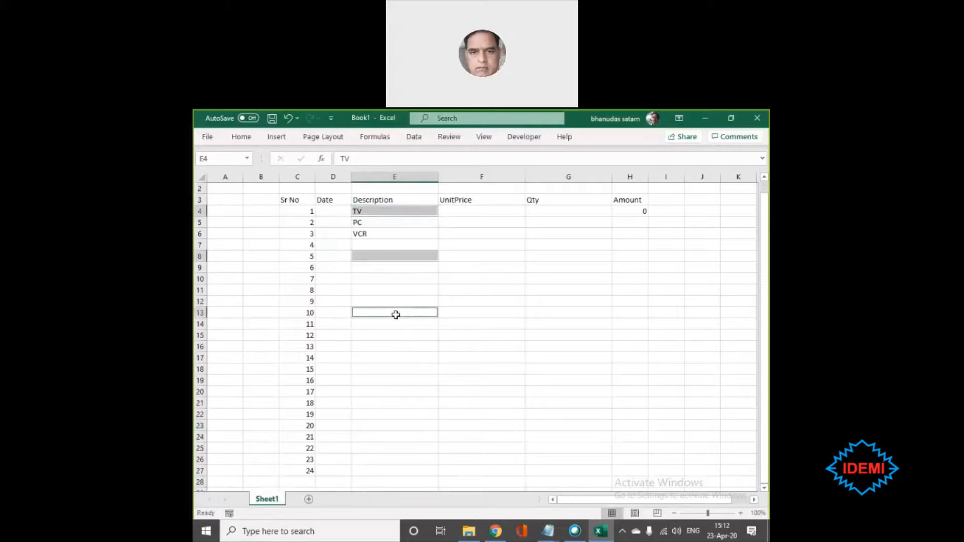
pyautogui.keyDown('ctrl'); pyautogui.click(398, 358); pyautogui.keyUp('ctrl')
pyautogui.moveTo(397, 399); pyautogui.dragTo(395, 395)
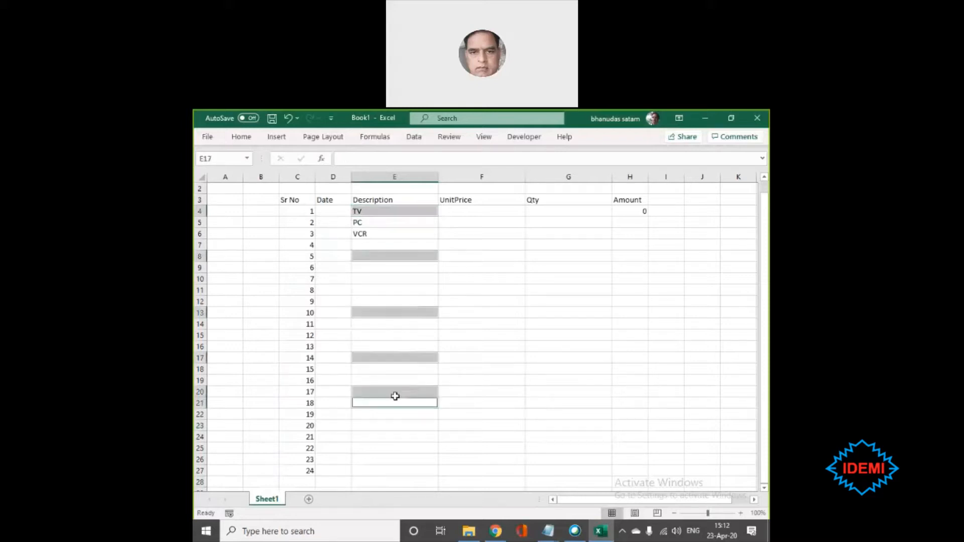
pyautogui.keyDown('ctrl'); pyautogui.click(391, 445); pyautogui.keyUp('ctrl')
pyautogui.keyDown('ctrl'); pyautogui.click(383, 472); pyautogui.keyUp('ctrl')
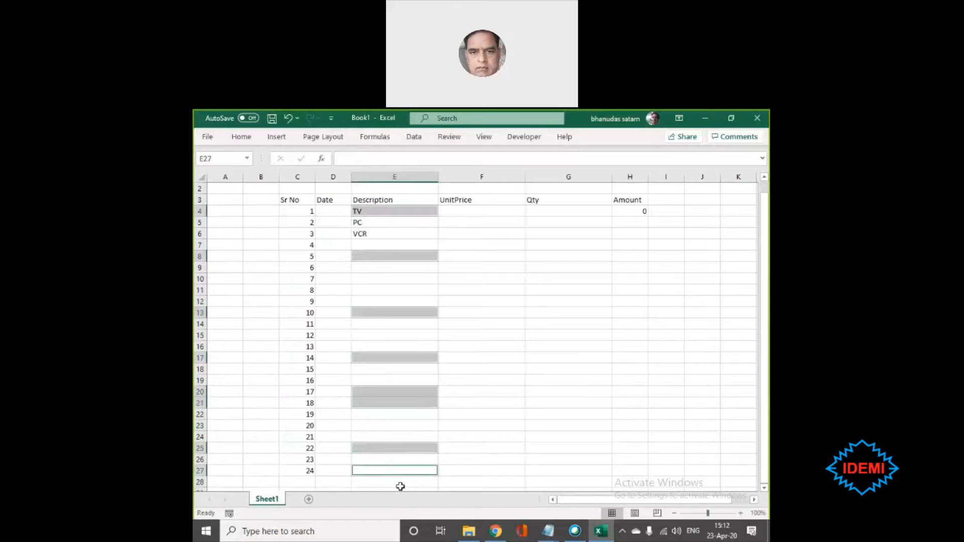
pyautogui.write('TV')
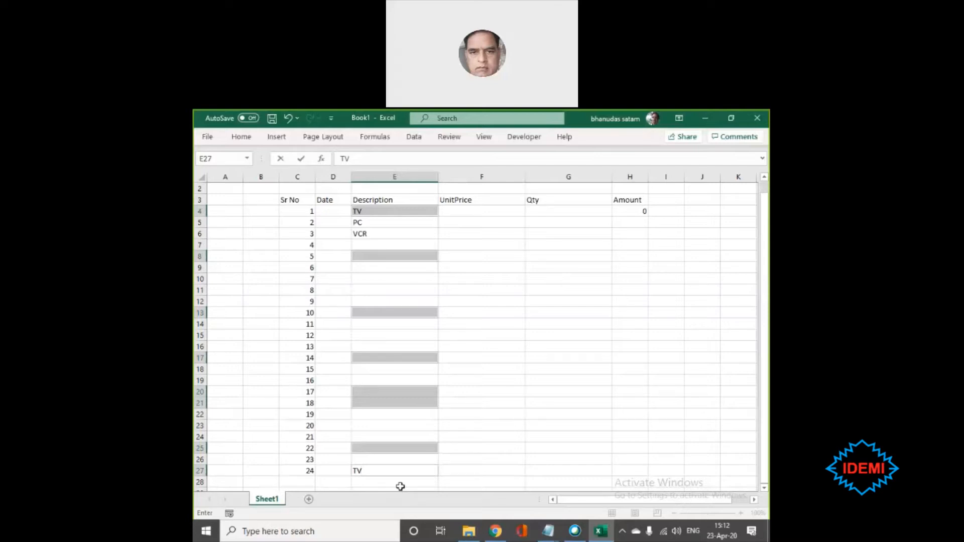
pyautogui.hotkey('ctrl', 'Return')
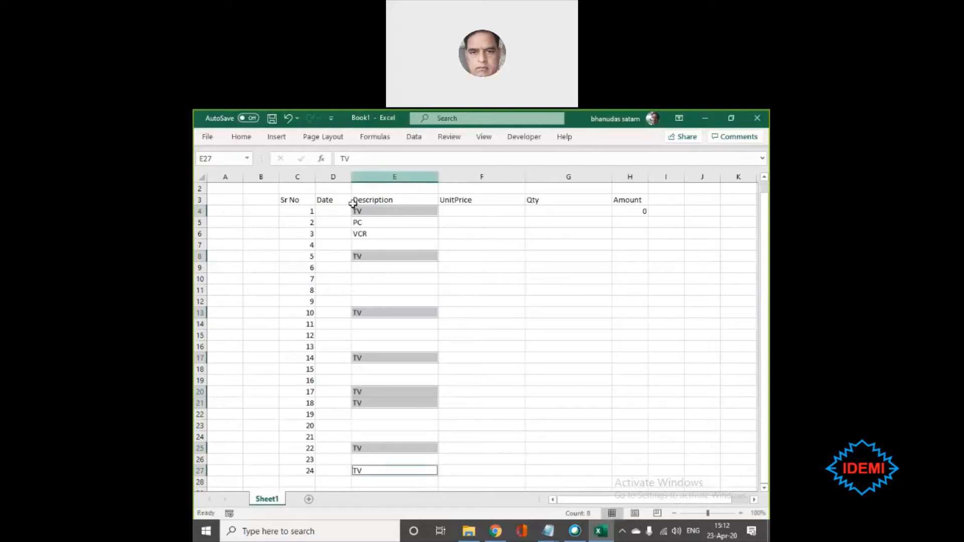
# - Fill E10, E12, E14, E16, E22 and E26 with PC in a single entry, reusing the value in E5
pyautogui.click(376, 221)
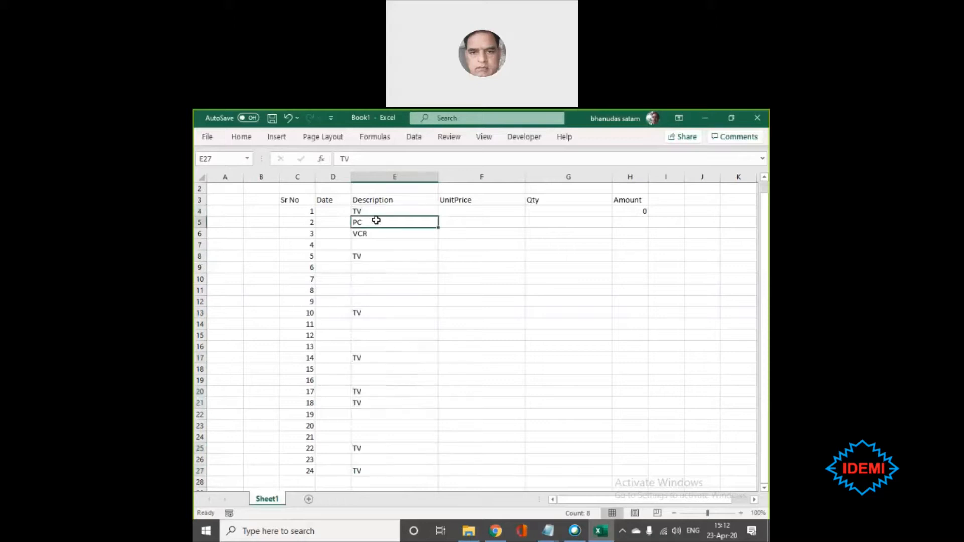
pyautogui.keyDown('ctrl'); pyautogui.click(397, 278); pyautogui.keyUp('ctrl')
pyautogui.keyDown('ctrl'); pyautogui.click(395, 301); pyautogui.keyUp('ctrl')
pyautogui.keyDown('ctrl'); pyautogui.click(396, 345); pyautogui.keyUp('ctrl')
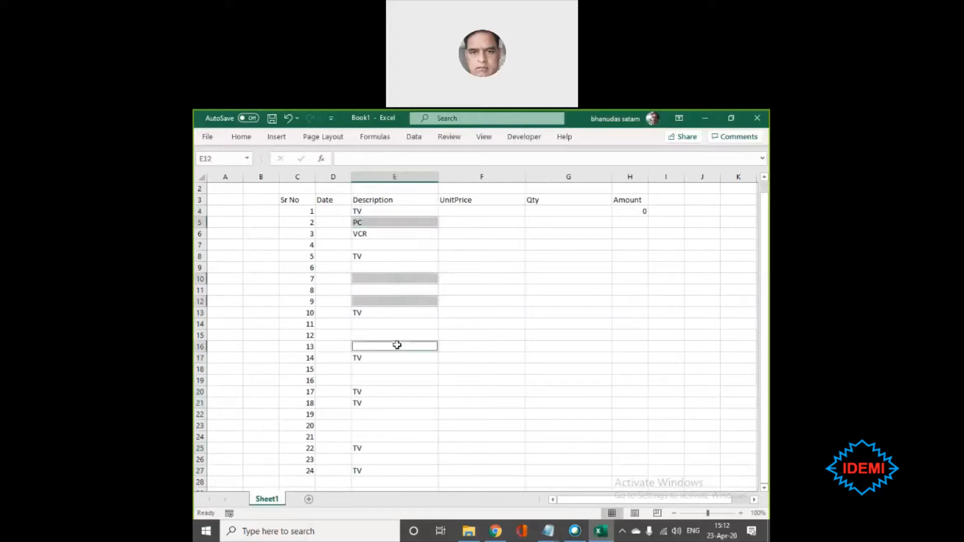
pyautogui.keyDown('ctrl'); pyautogui.click(393, 322); pyautogui.keyUp('ctrl')
pyautogui.keyDown('ctrl'); pyautogui.click(390, 414); pyautogui.keyUp('ctrl')
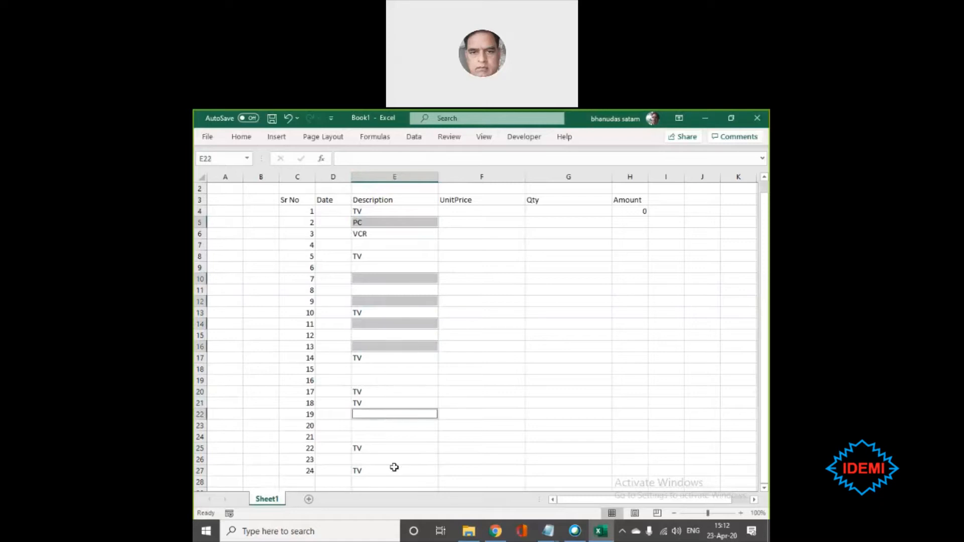
pyautogui.keyDown('ctrl'); pyautogui.click(391, 458); pyautogui.keyUp('ctrl')
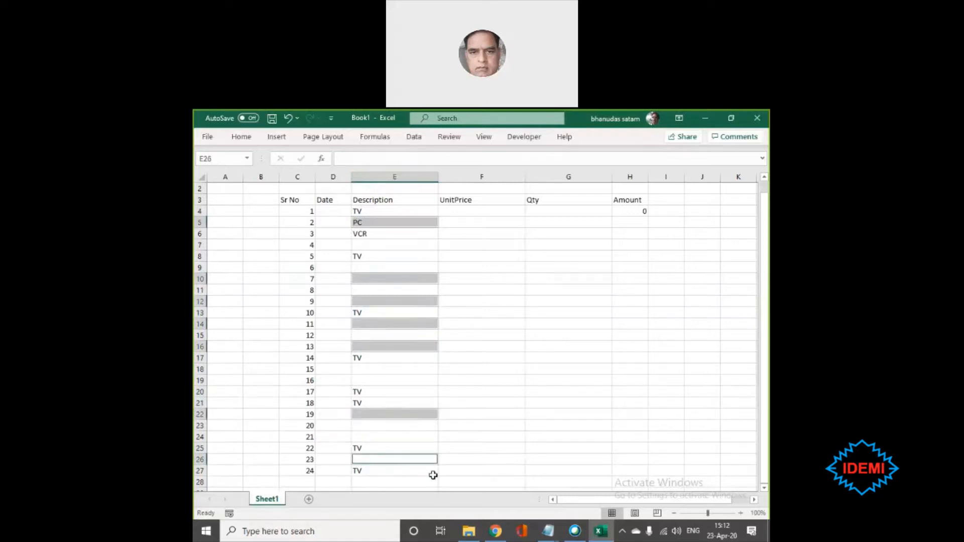
pyautogui.press('F2')
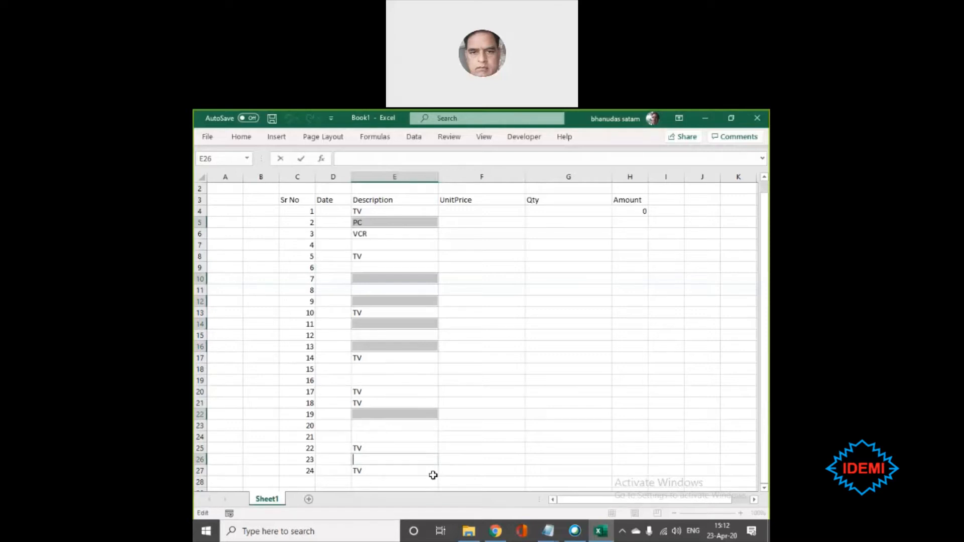
pyautogui.press('Return')
pyautogui.press('F2')
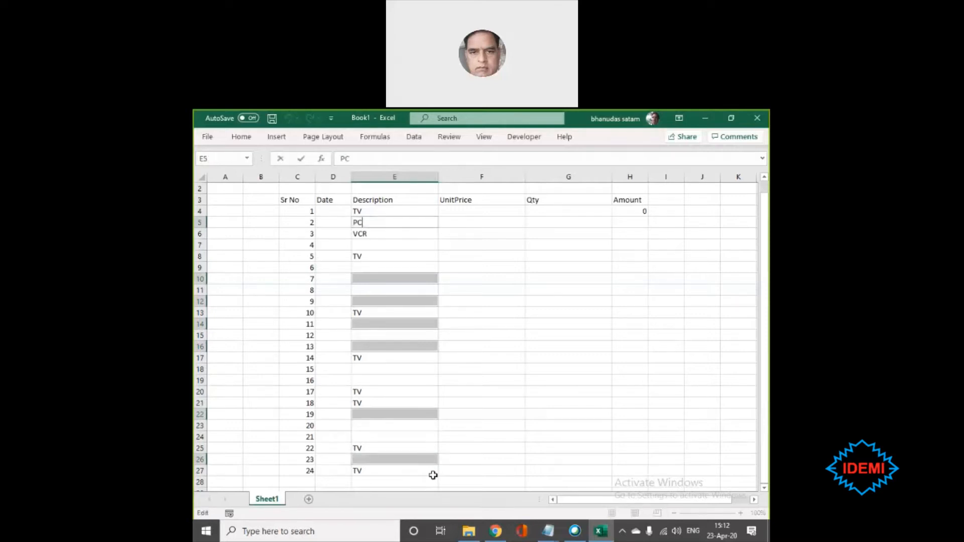
pyautogui.hotkey('ctrl', 'Return')
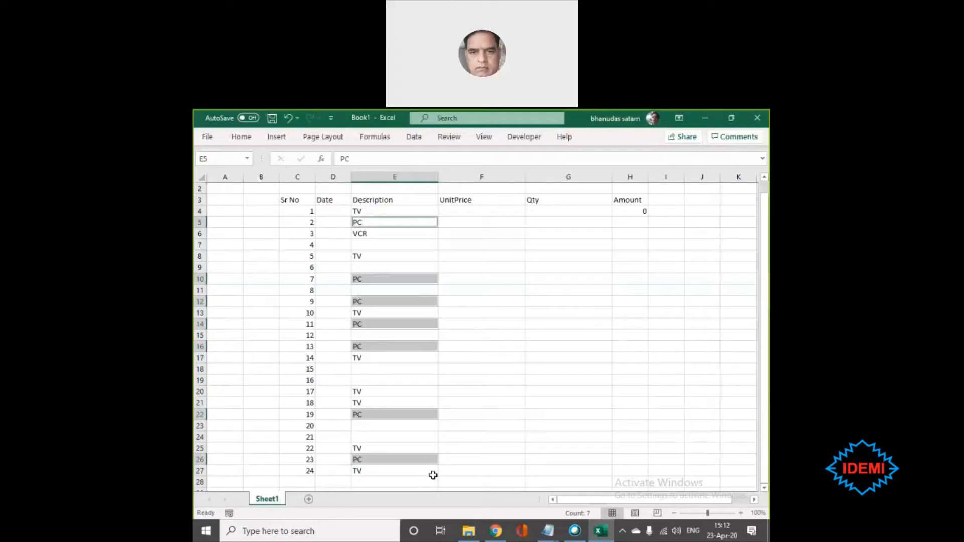
pyautogui.click(409, 246)
pyautogui.keyDown('ctrl'); pyautogui.click(393, 267); pyautogui.keyUp('ctrl')
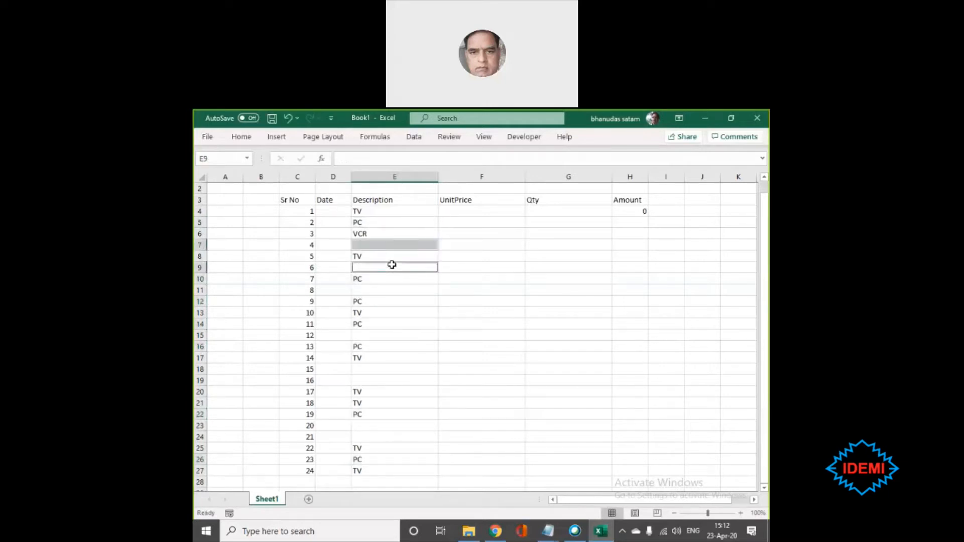
pyautogui.keyDown('ctrl'); pyautogui.click(382, 291); pyautogui.keyUp('ctrl')
pyautogui.keyDown('ctrl'); pyautogui.click(381, 335); pyautogui.keyUp('ctrl')
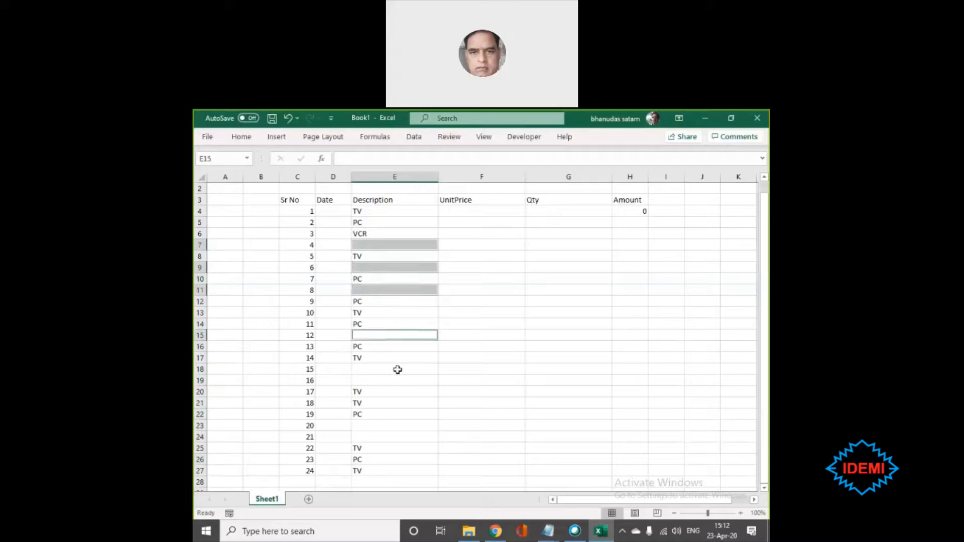
pyautogui.click(492, 397)
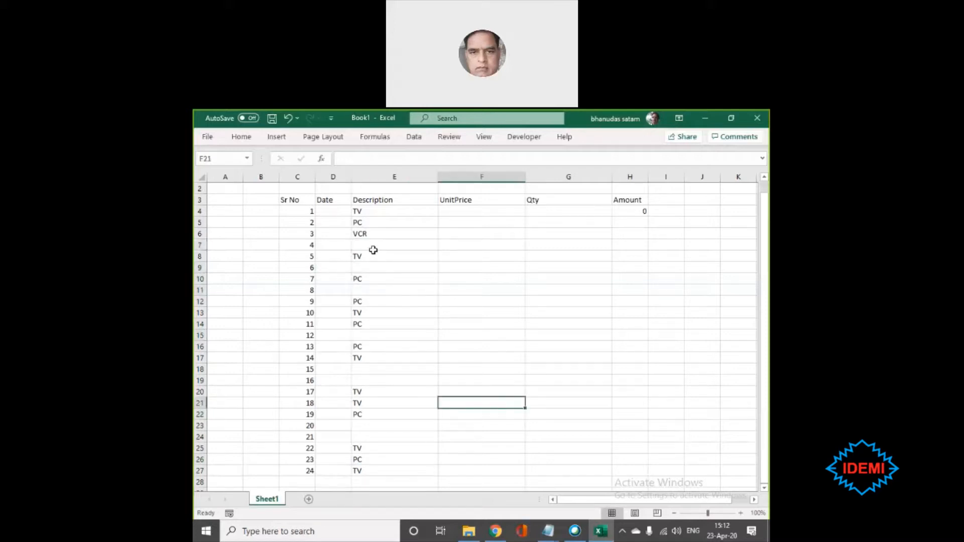
# - Select the blank cells in E7:E25 with Go To Special and fill them all with the VCR value from E6
pyautogui.click(377, 244)
pyautogui.moveTo(378, 310); pyautogui.dragTo(375, 439)
pyautogui.press('F5')
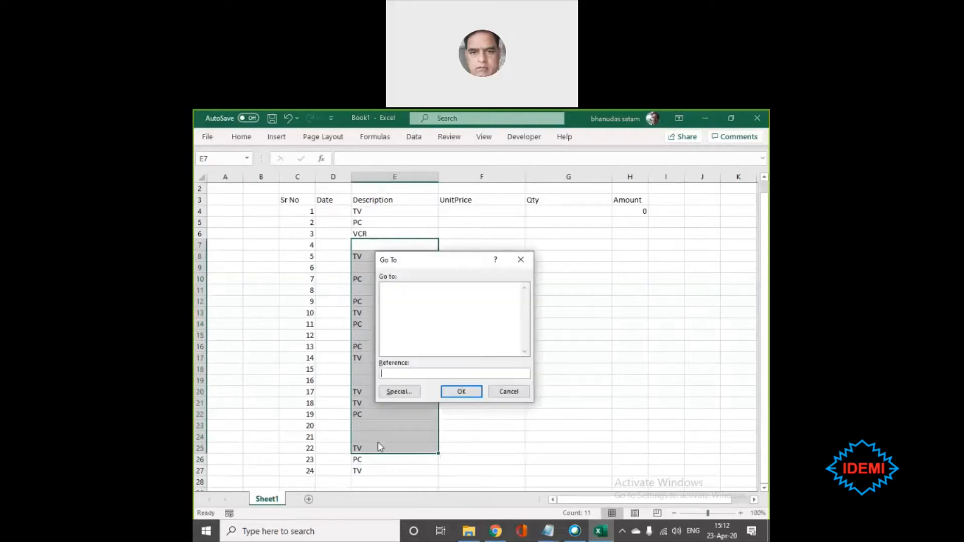
pyautogui.hotkey('alt', 's')
pyautogui.hotkey('alt', 'k')
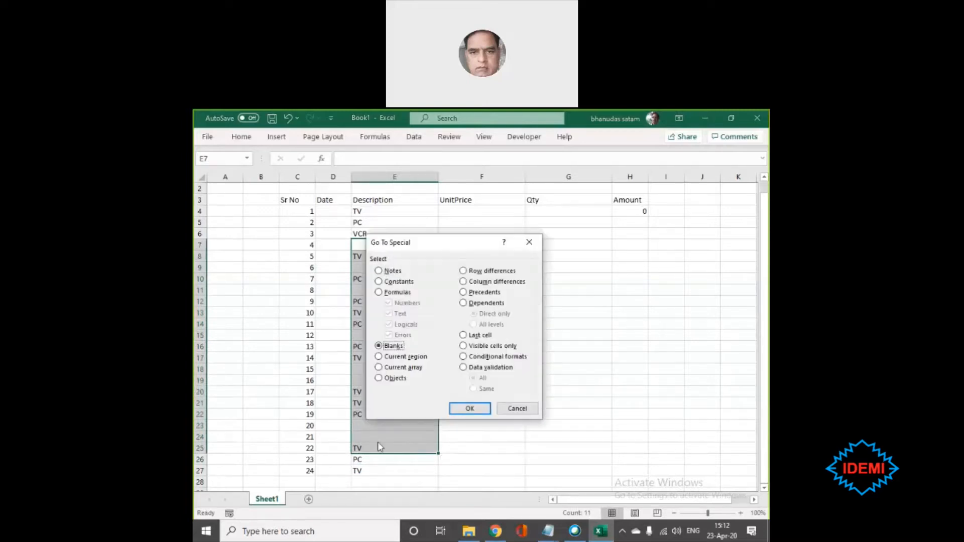
pyautogui.press('Return')
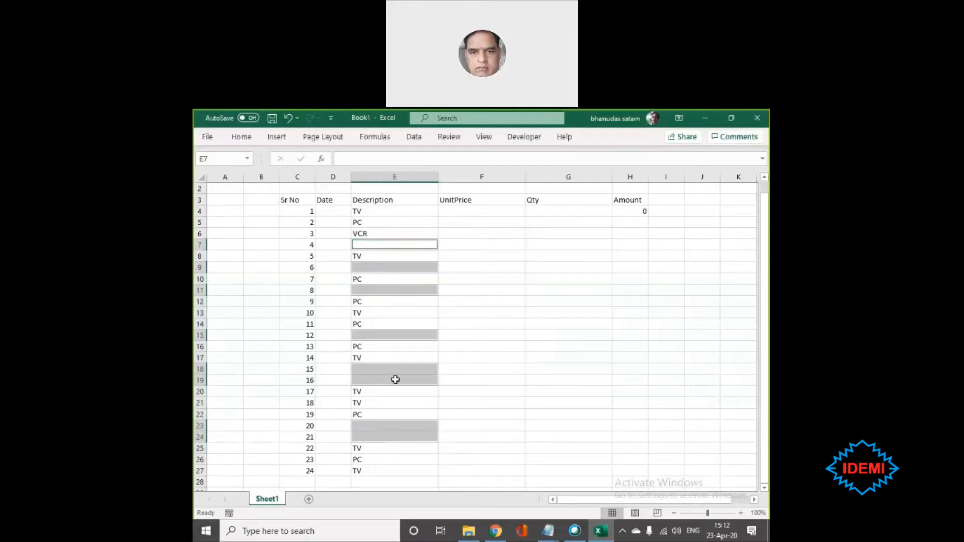
pyautogui.keyDown('ctrl'); pyautogui.click(372, 232); pyautogui.keyUp('ctrl')
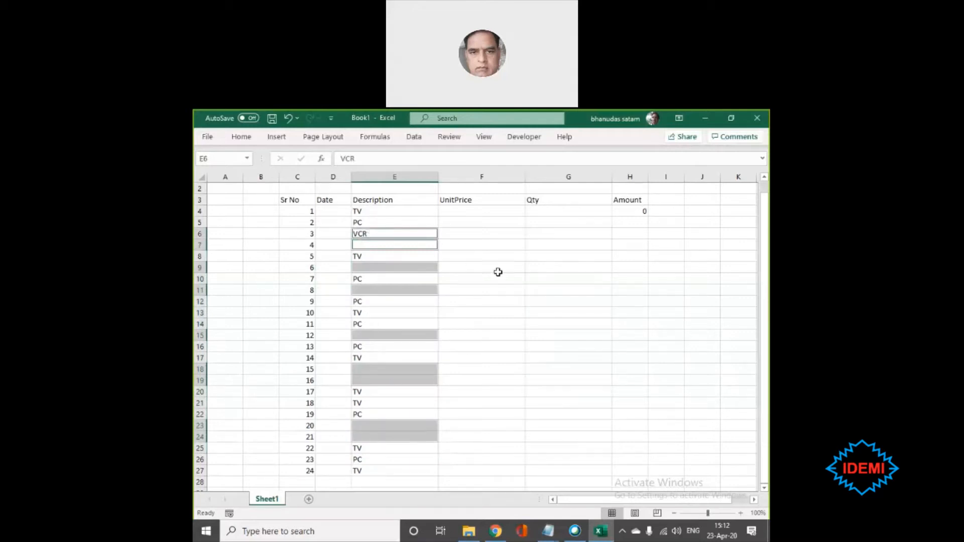
pyautogui.press('F2')
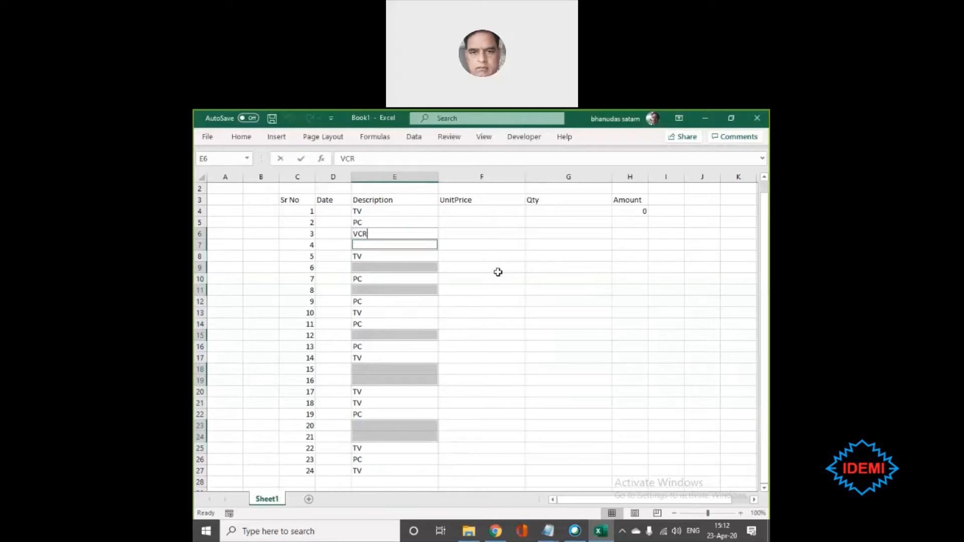
pyautogui.hotkey('ctrl', 'Return')
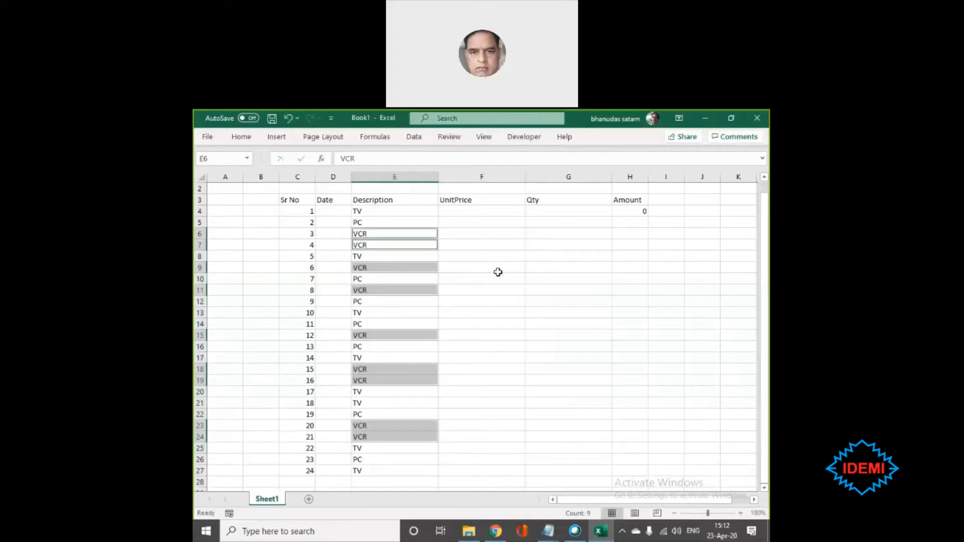
# - Fill the UnitPrice cells F4:F27 in a single entry with the random-number formula =INT(RAND()*1000)
pyautogui.click(480, 434)
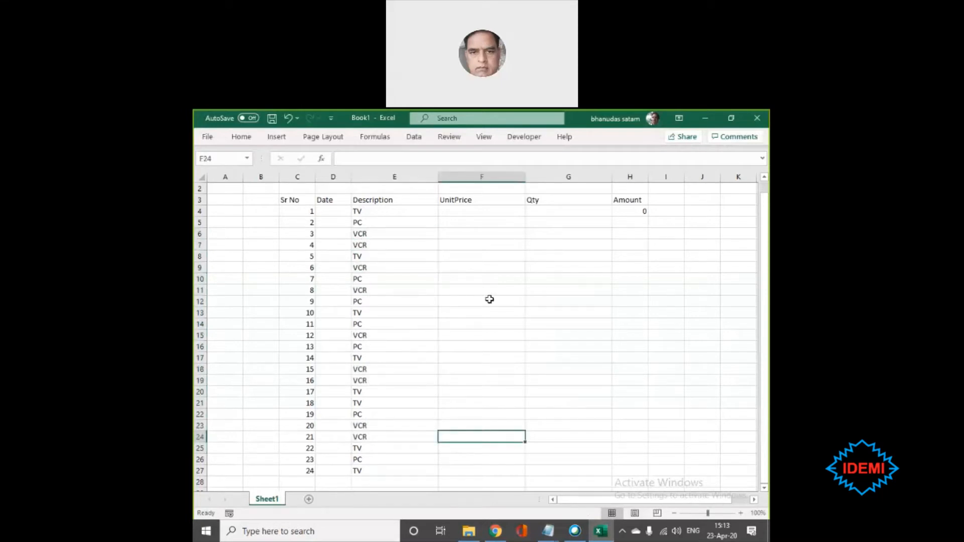
pyautogui.moveTo(479, 210); pyautogui.dragTo(497, 469)
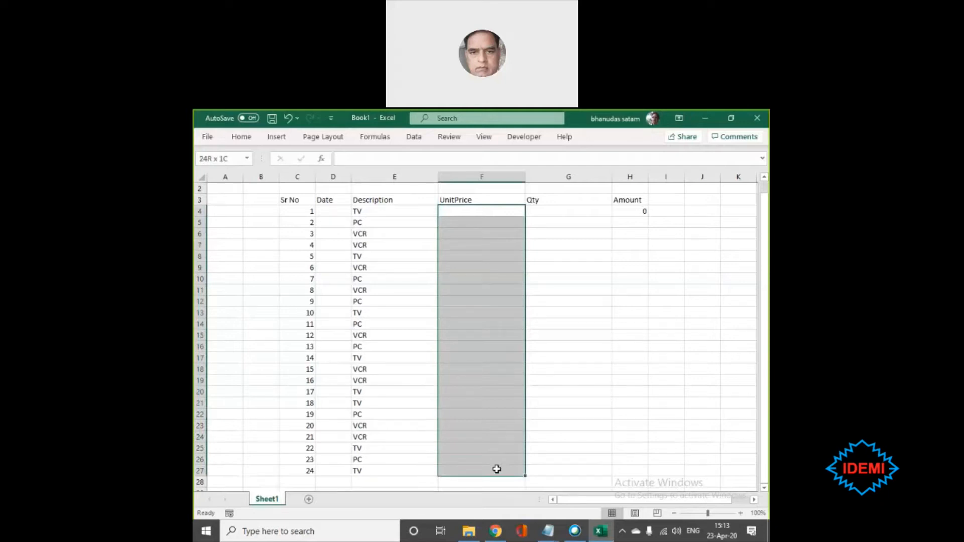
pyautogui.moveTo(497, 469); pyautogui.dragTo(496, 469)
pyautogui.write('=int')
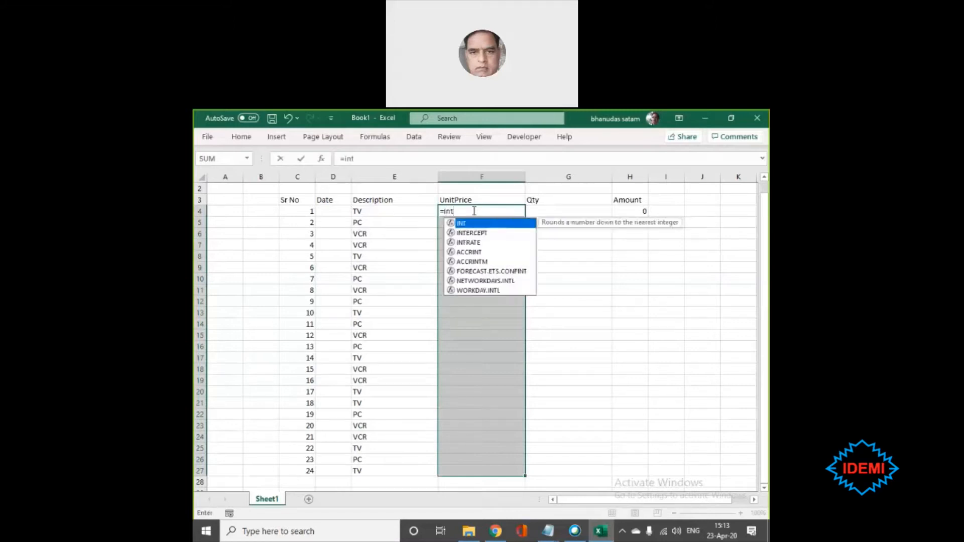
pyautogui.write('(rate(')
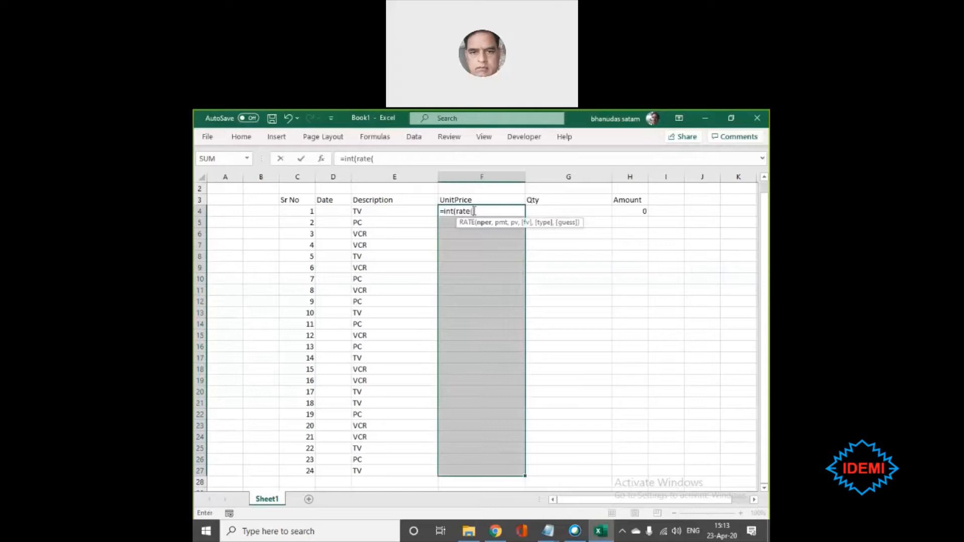
pyautogui.write(')*1')
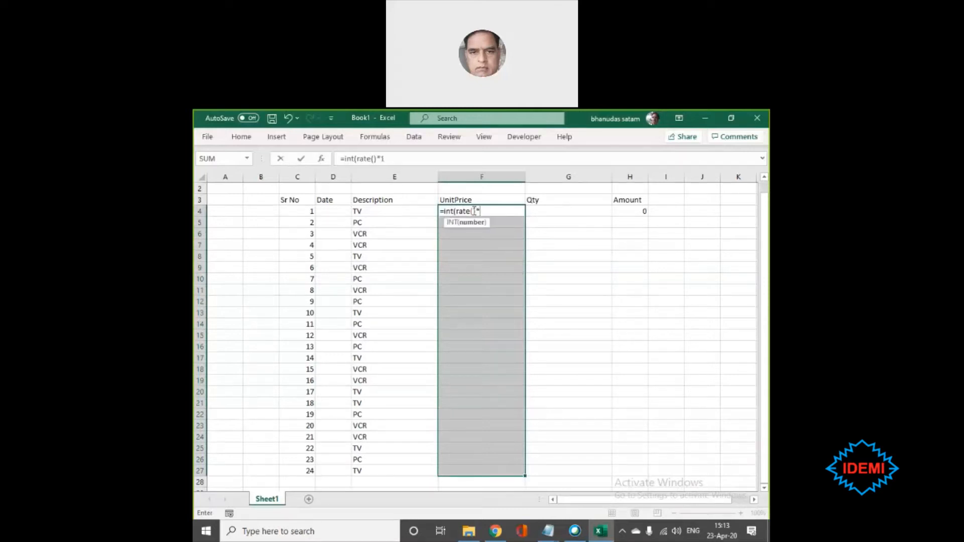
pyautogui.write('000)')
pyautogui.press('Return')
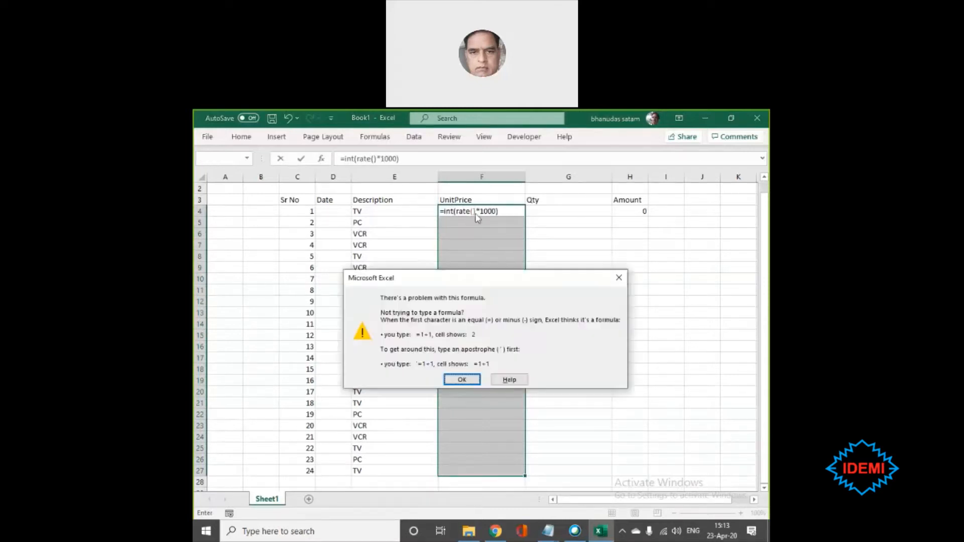
pyautogui.press('Return')
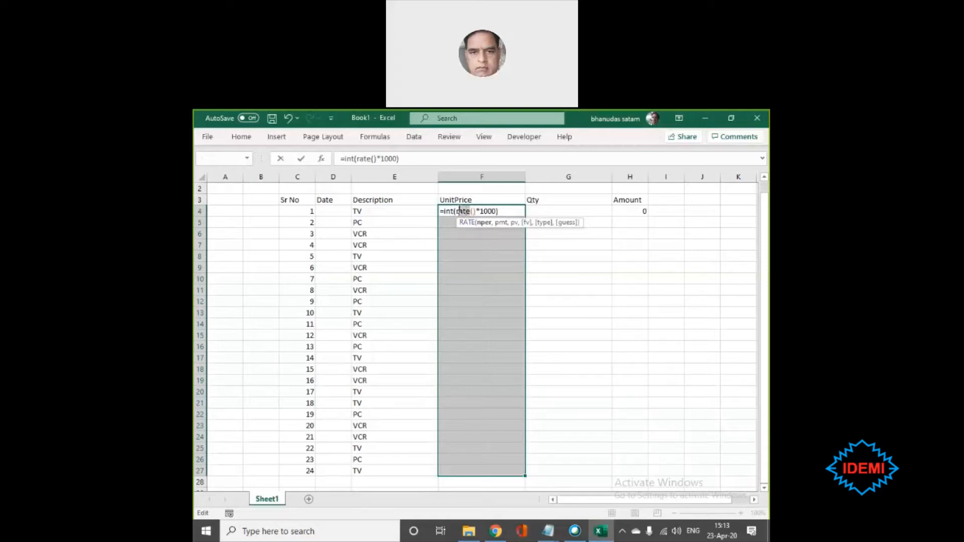
pyautogui.click(459, 211)
pyautogui.write('and')
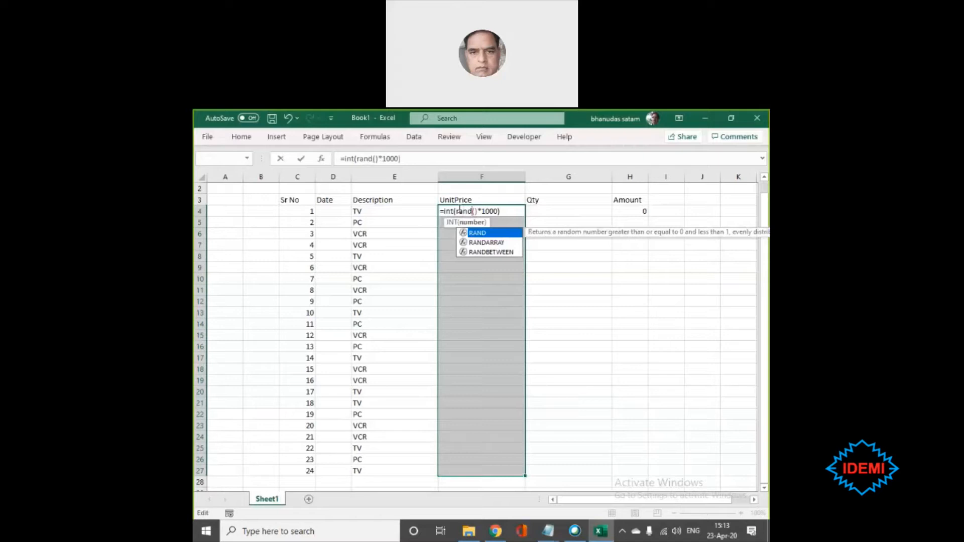
pyautogui.hotkey('ctrl', 'Return')
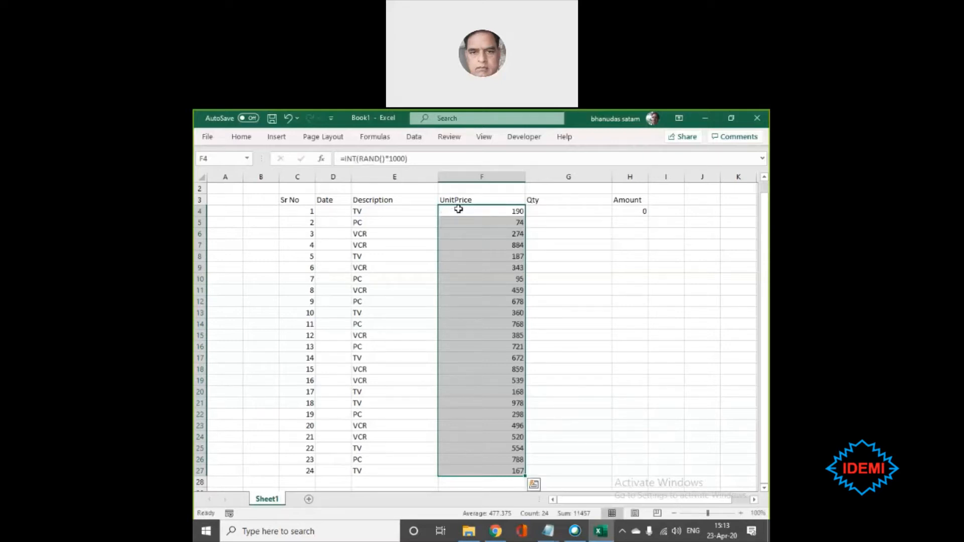
# - Replace the UnitPrice formulas in F4:F27 with their static values using Paste Special Values
pyautogui.hotkey('ctrl', 'c')
pyautogui.hotkey('alt', 'e')
pyautogui.press('s')
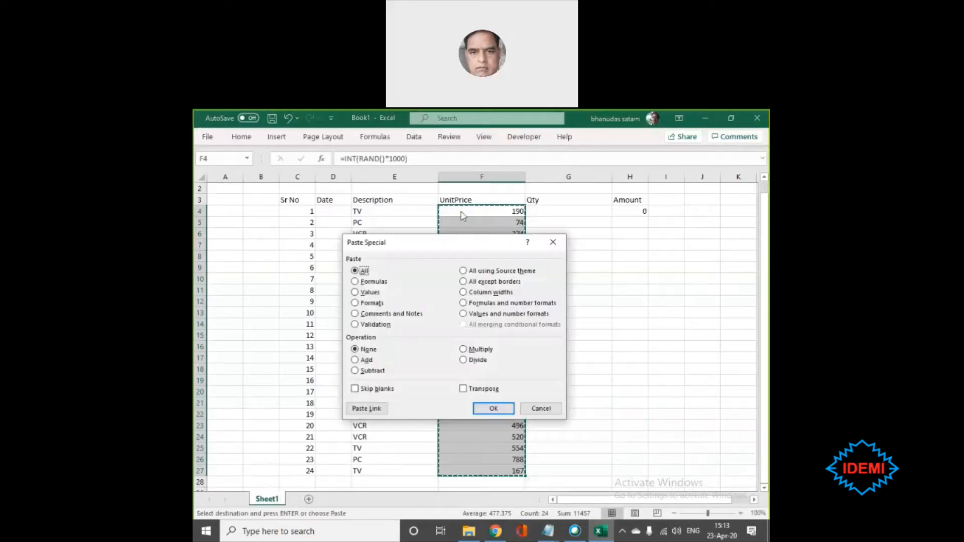
pyautogui.press('v')
pyautogui.press('Return')
pyautogui.press('Escape')
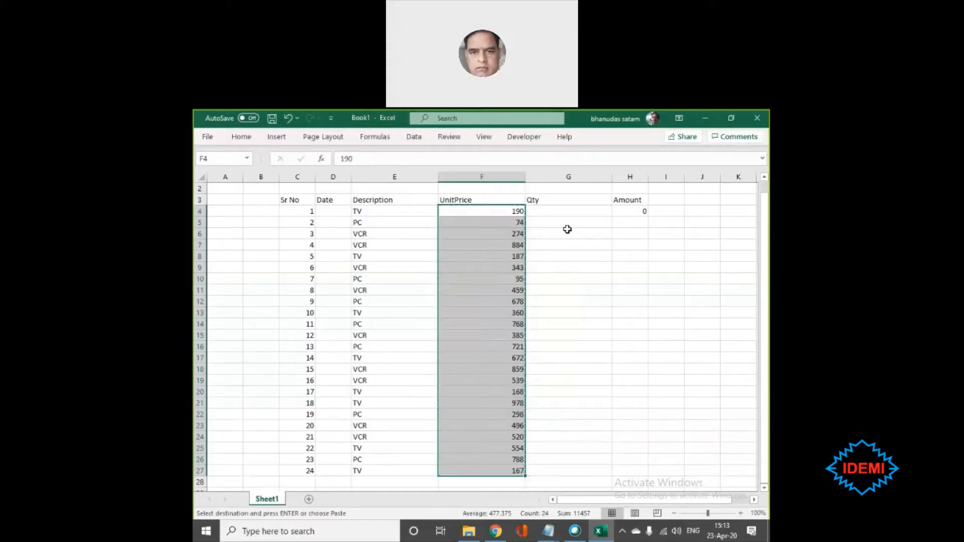
# - Fill the Qty cells G4:G27 with =INT(RAND()*10)+1 in one entry and extend the Amount formula from H4 down to H27
pyautogui.moveTo(555, 209); pyautogui.dragTo(573, 465)
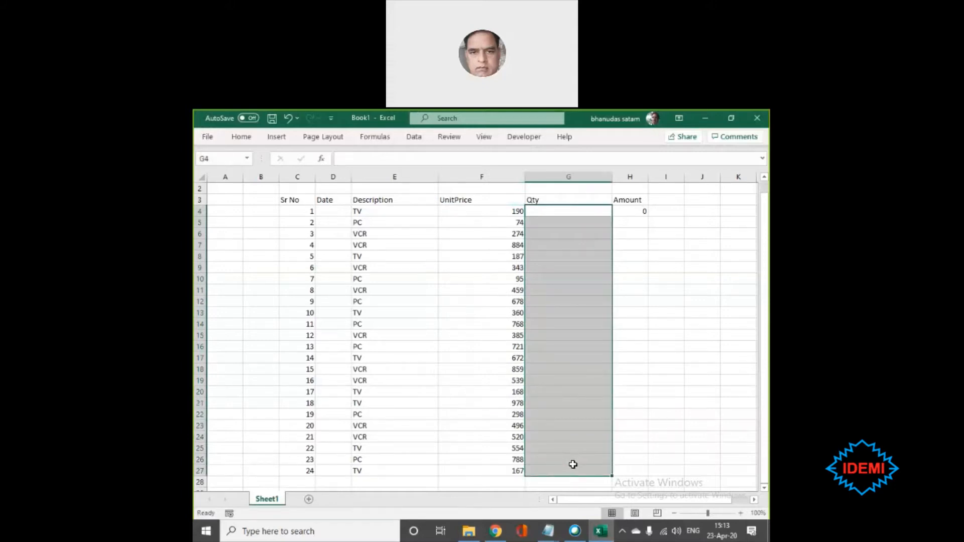
pyautogui.write('=int')
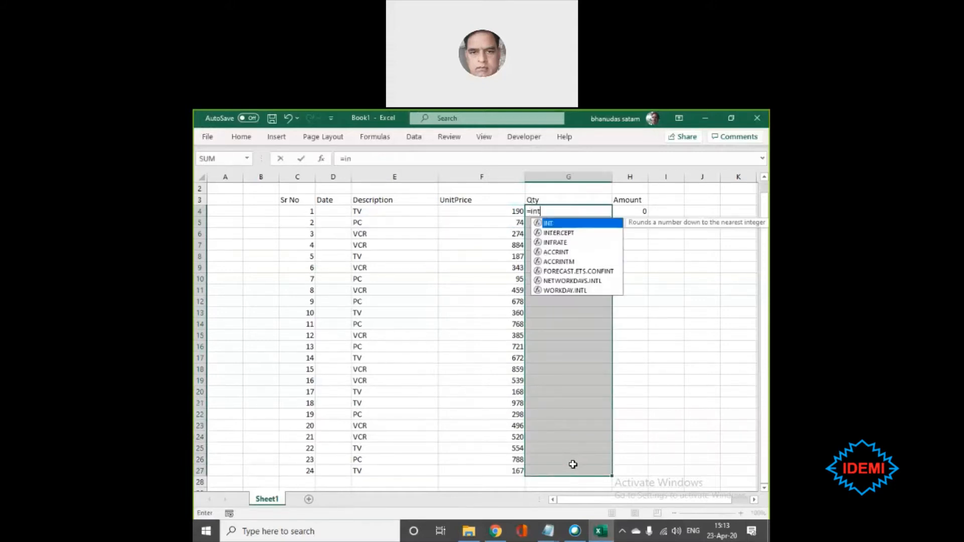
pyautogui.write('(ran')
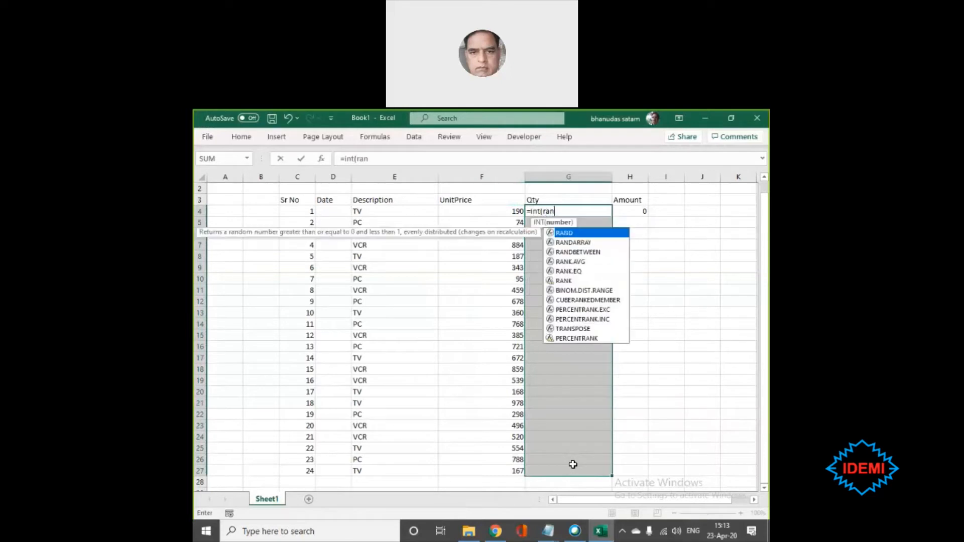
pyautogui.write('d()*10')
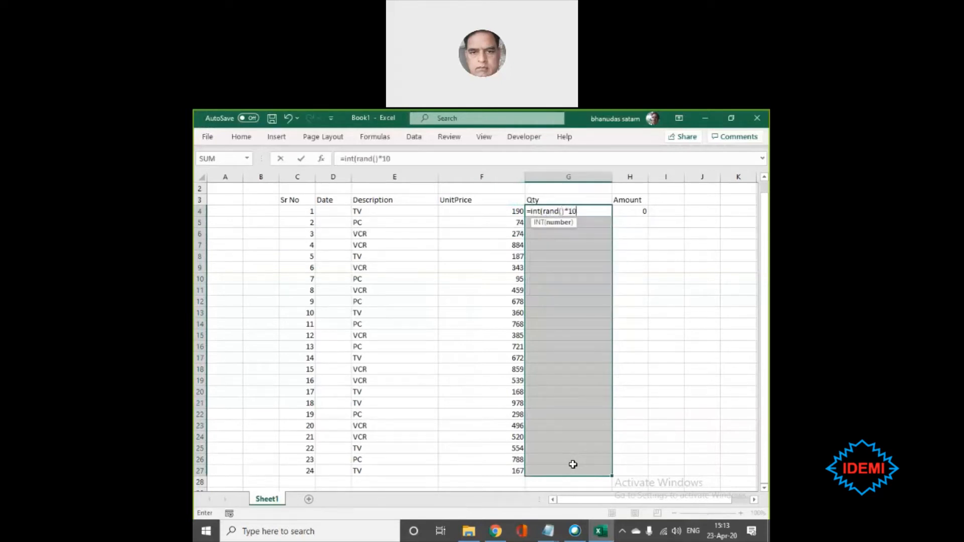
pyautogui.write(')+1')
pyautogui.hotkey('ctrl', 'Return')
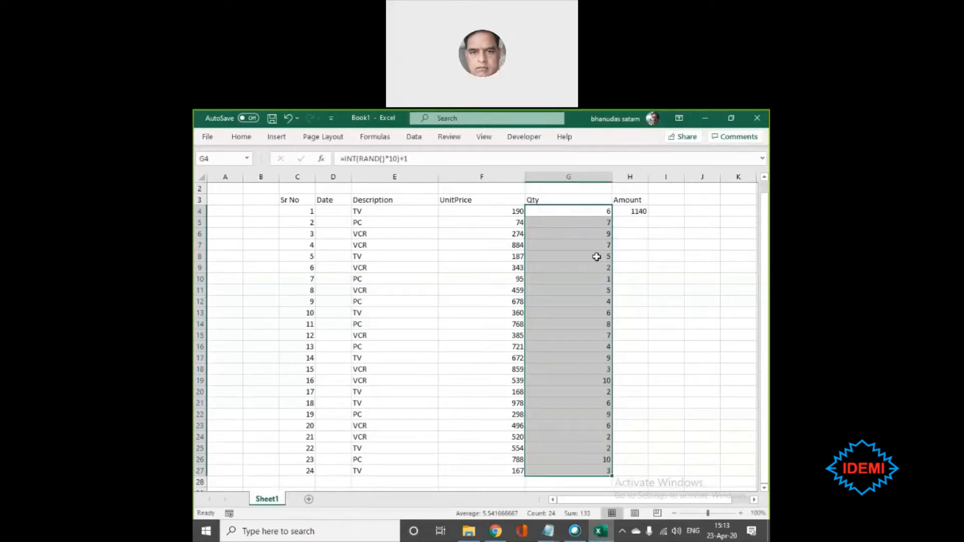
pyautogui.click(636, 207)
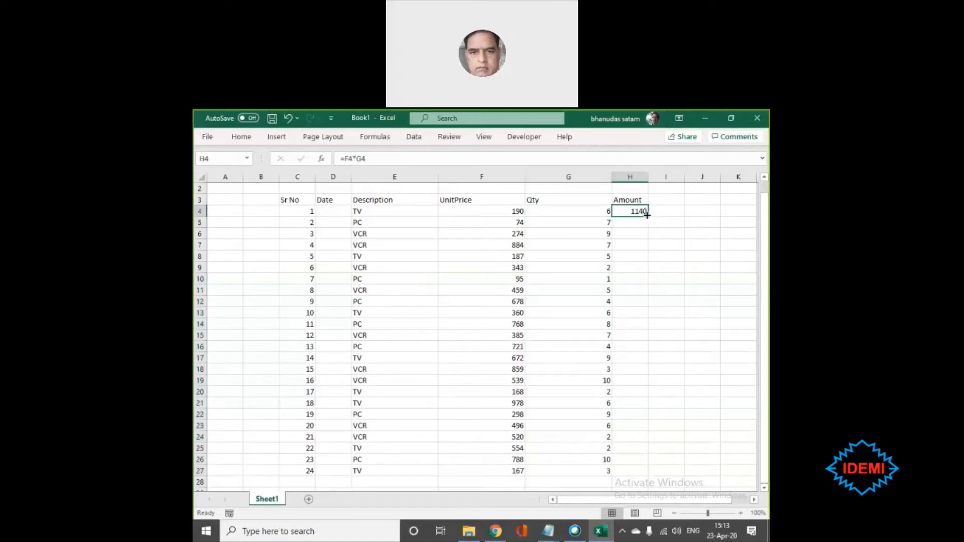
pyautogui.doubleClick(646, 215)
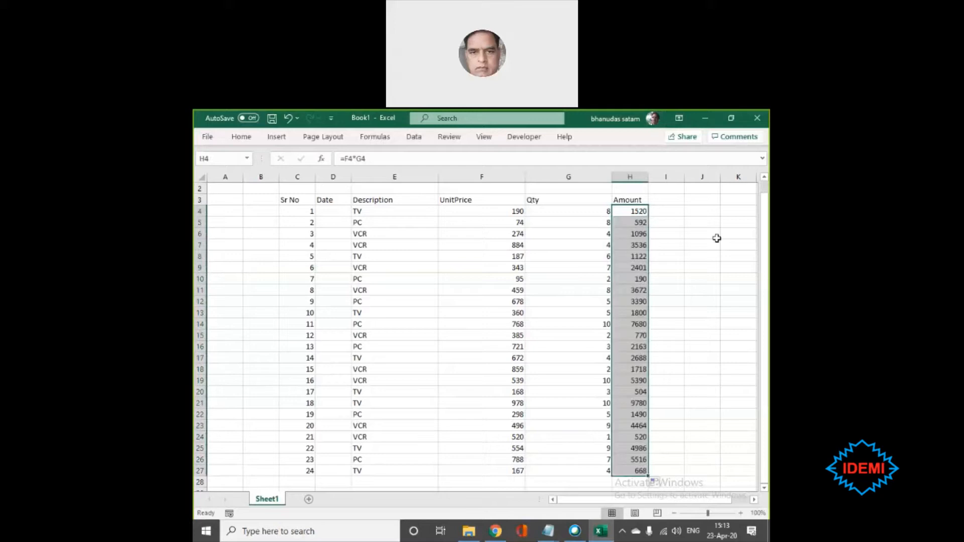
# - Fit the Qty, UnitPrice and Description column widths to their contents and narrow the Sr No column
pyautogui.click(606, 173)
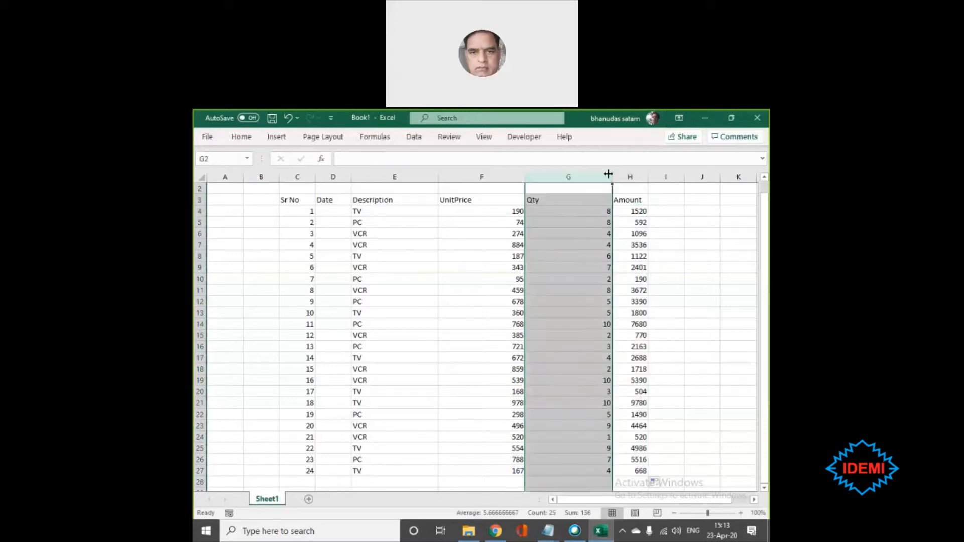
pyautogui.doubleClick(611, 176)
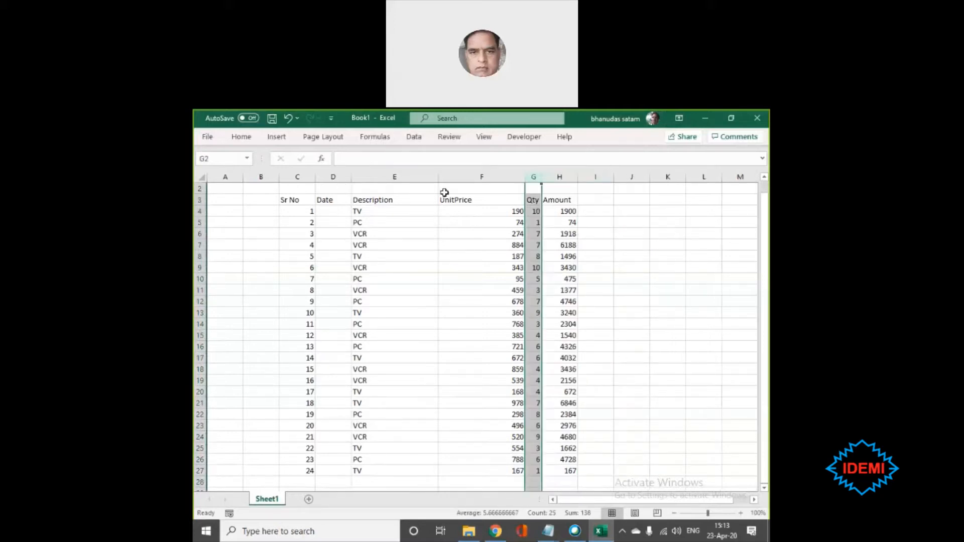
pyautogui.doubleClick(522, 176)
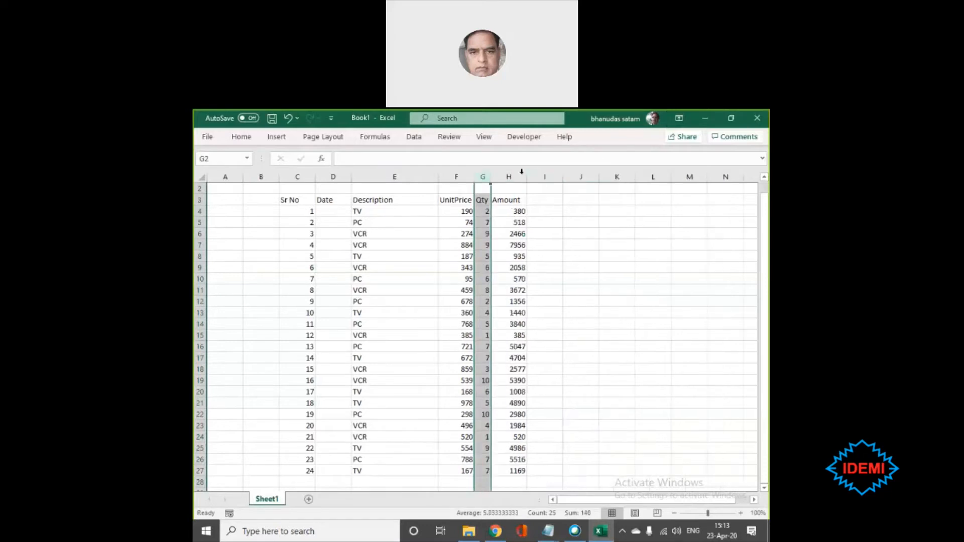
pyautogui.click(564, 256)
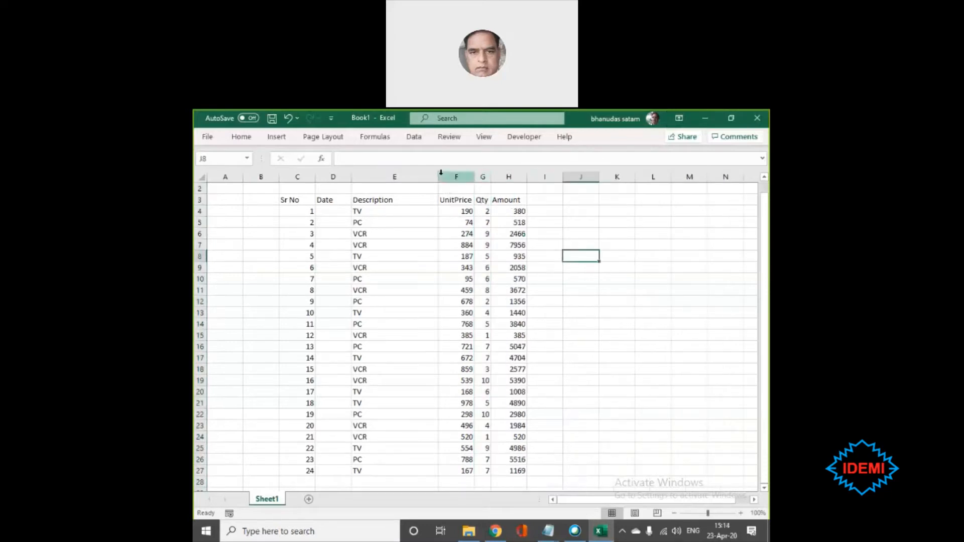
pyautogui.doubleClick(438, 176)
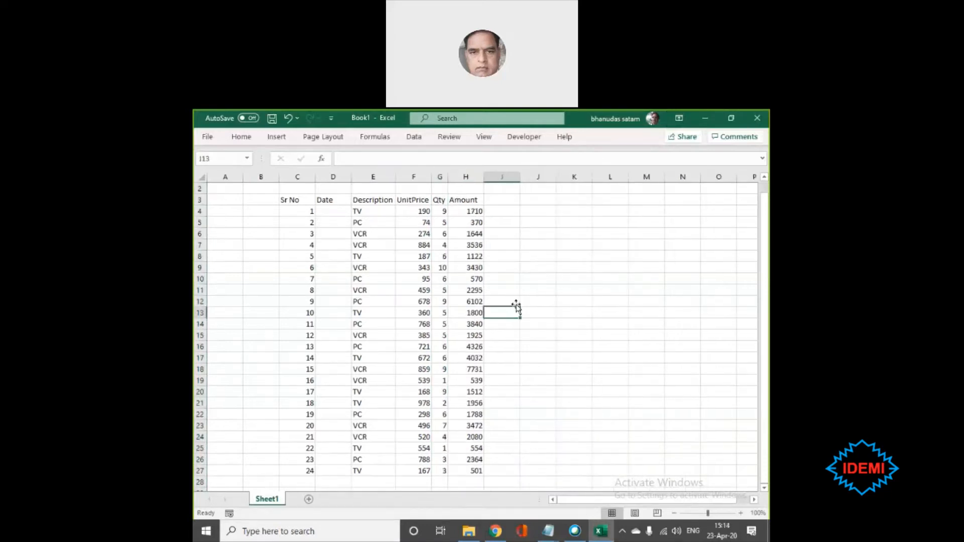
pyautogui.click(298, 200)
pyautogui.moveTo(427, 221); pyautogui.dragTo(464, 469)
pyautogui.click(464, 468)
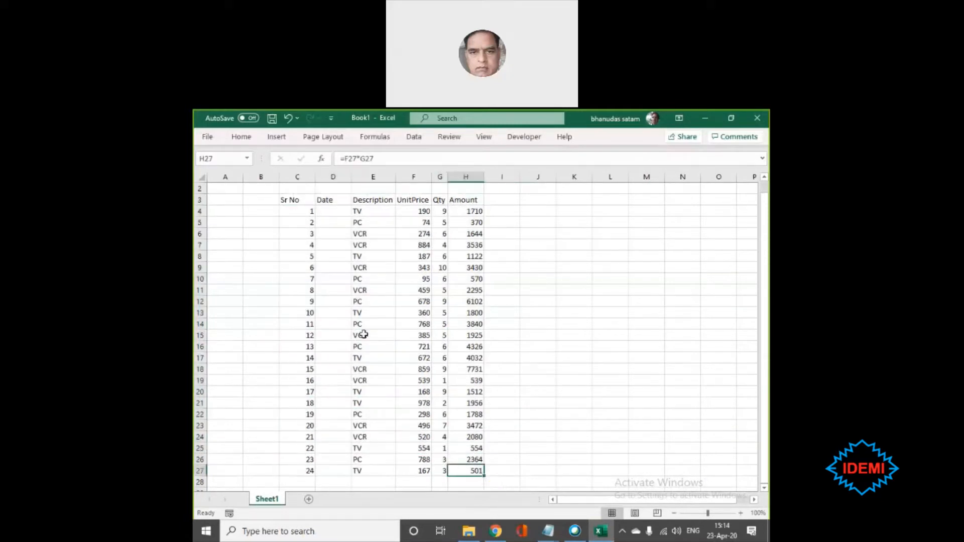
pyautogui.moveTo(313, 172); pyautogui.dragTo(302, 171)
# - Select the whole table C3:H27 and examine its contents up close
pyautogui.click(294, 200)
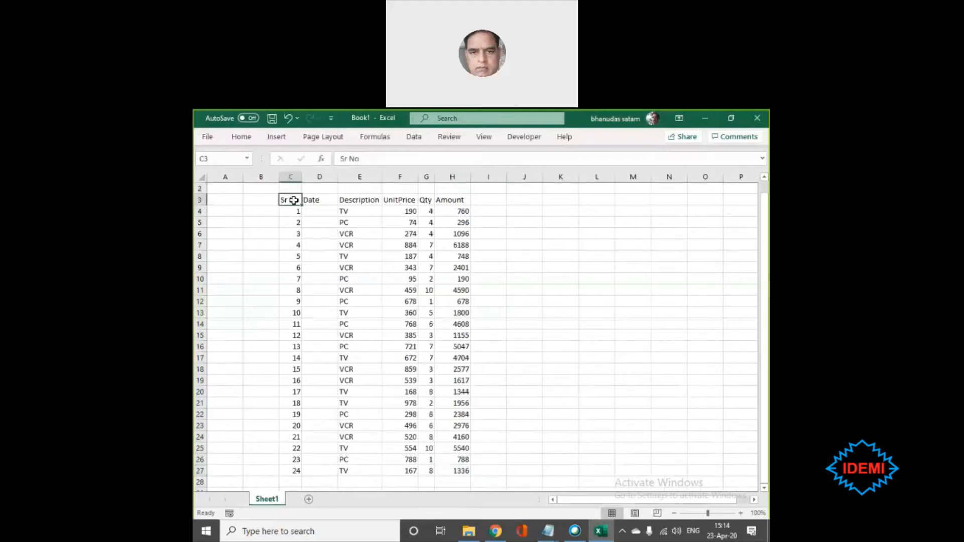
pyautogui.hotkey('ctrl', 'shift', 'Right')
pyautogui.hotkey('ctrl', 'shift', 'Down')
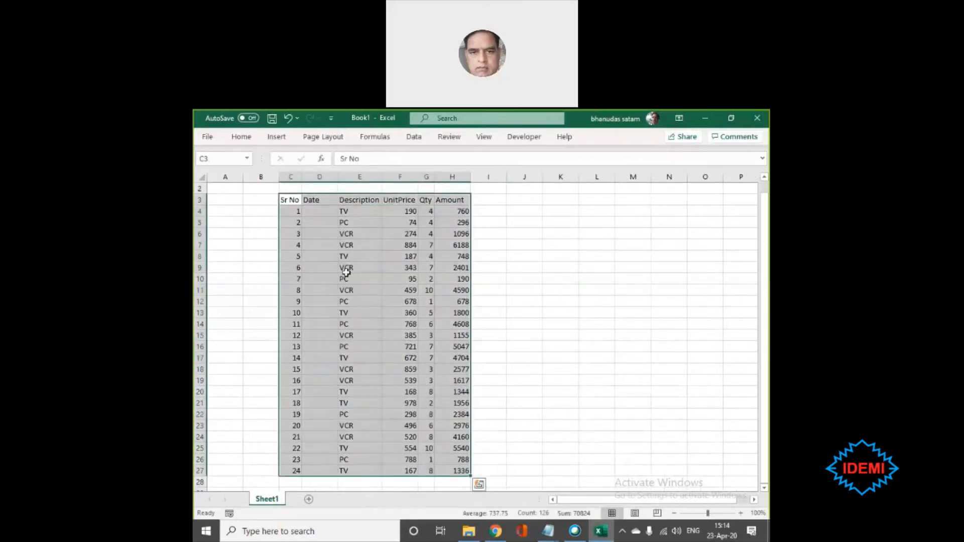
pyautogui.keyDown('ctrl'); pyautogui.scroll(2, 341, 267); pyautogui.keyUp('ctrl')
pyautogui.keyDown('ctrl'); pyautogui.scroll(1, 359, 284); pyautogui.keyUp('ctrl')
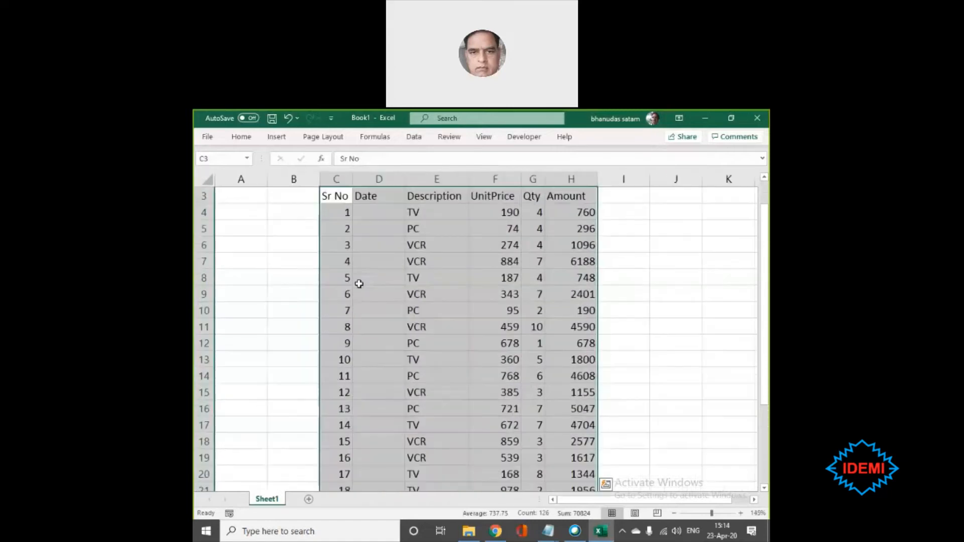
pyautogui.keyDown('ctrl'); pyautogui.scroll(-1, 358, 284); pyautogui.keyUp('ctrl')
pyautogui.keyDown('ctrl'); pyautogui.scroll(-2, 360, 284); pyautogui.keyUp('ctrl')
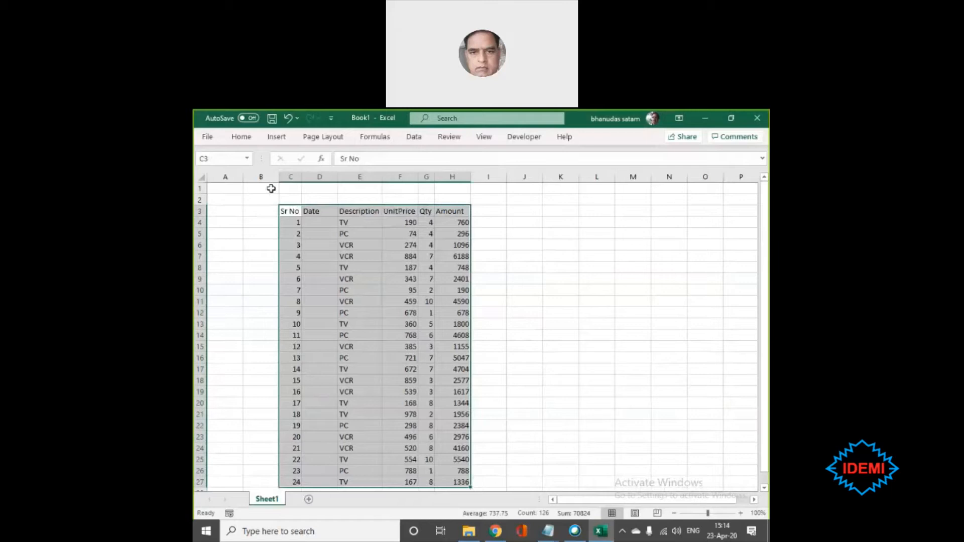
# - Enter the start date 1 jan 2020 in D1 and the end date 31 mar 2020 in E1
pyautogui.click(317, 189)
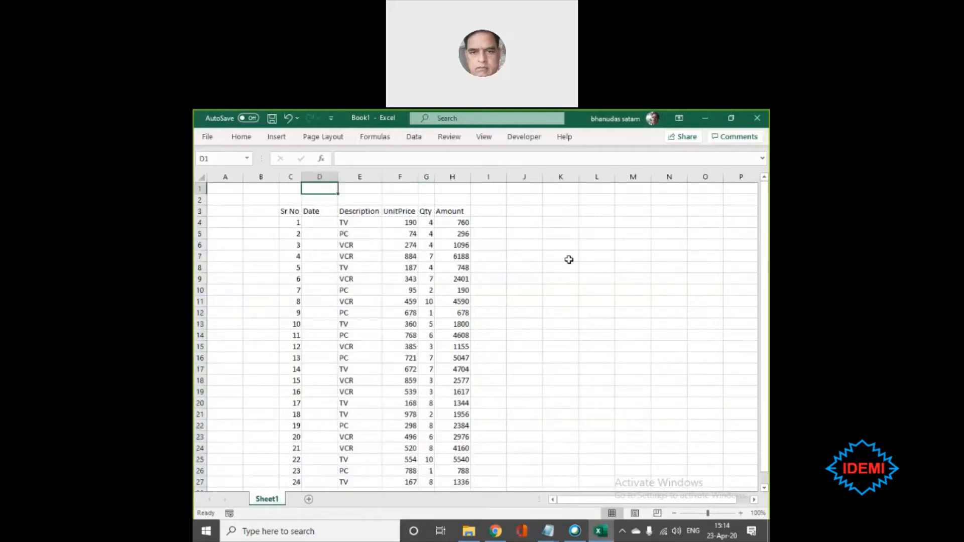
pyautogui.write('1 jan 20')
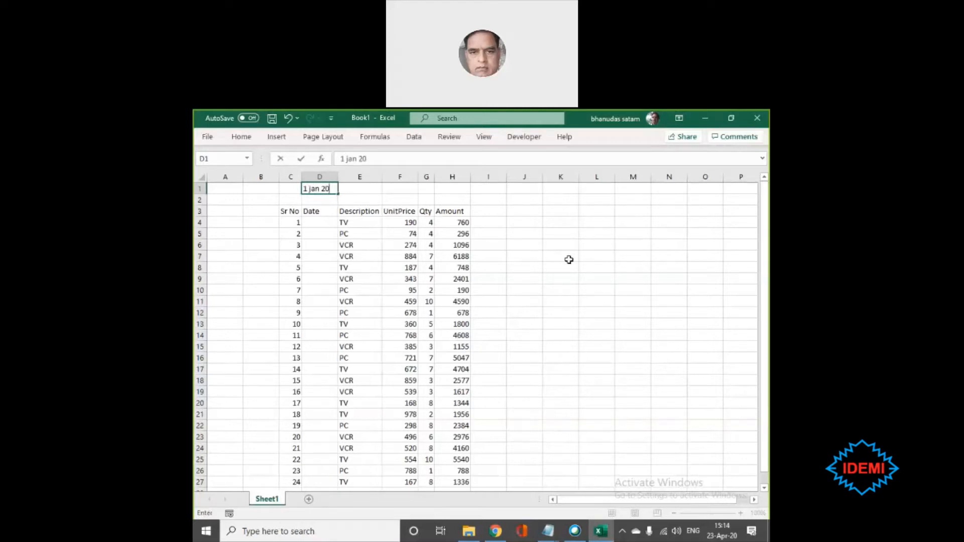
pyautogui.write('20')
pyautogui.press('Tab')
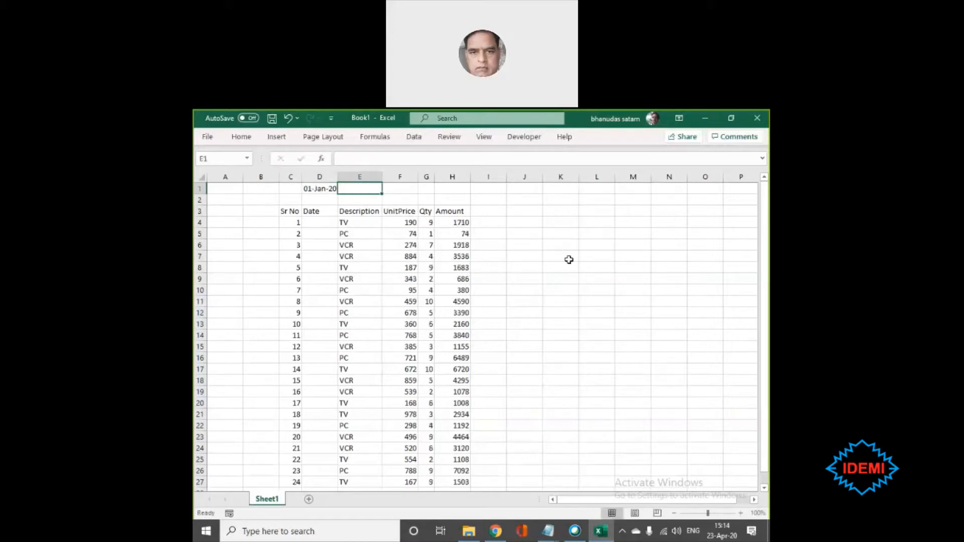
pyautogui.write('31 mar ')
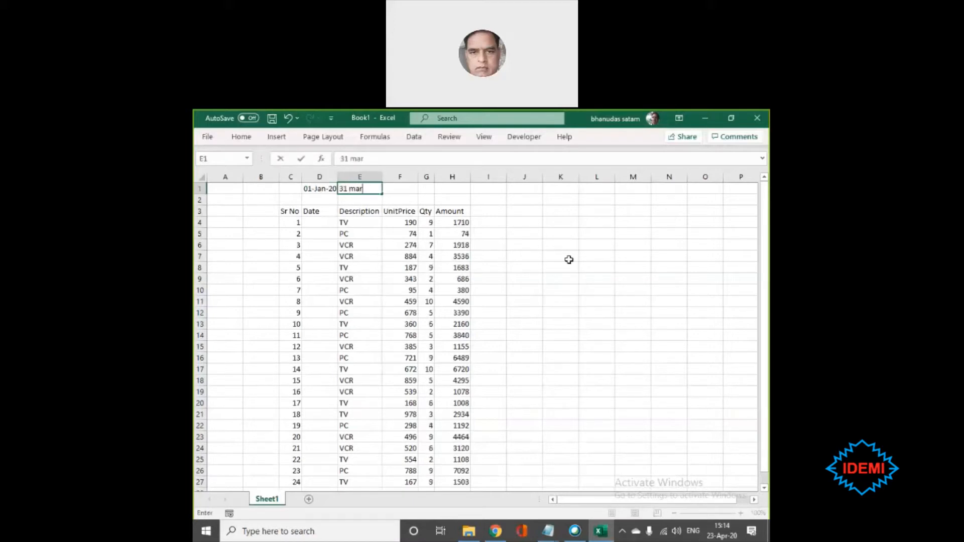
pyautogui.write('2020')
pyautogui.press('Return')
# - Fill the Date cells D4:D27 in one entry with =RANDBETWEEN($D$1,$E$1), using absolute references to the start and end dates
pyautogui.press('Left')
pyautogui.press('Down')
pyautogui.press('Down')
pyautogui.press('Left')
pyautogui.press('Down')
pyautogui.hotkey('ctrl', 'Down')
pyautogui.press('Right')
pyautogui.hotkey('ctrl', 'shift', 'Up')
pyautogui.hotkey('shift', 'Down')
pyautogui.write('=ran')
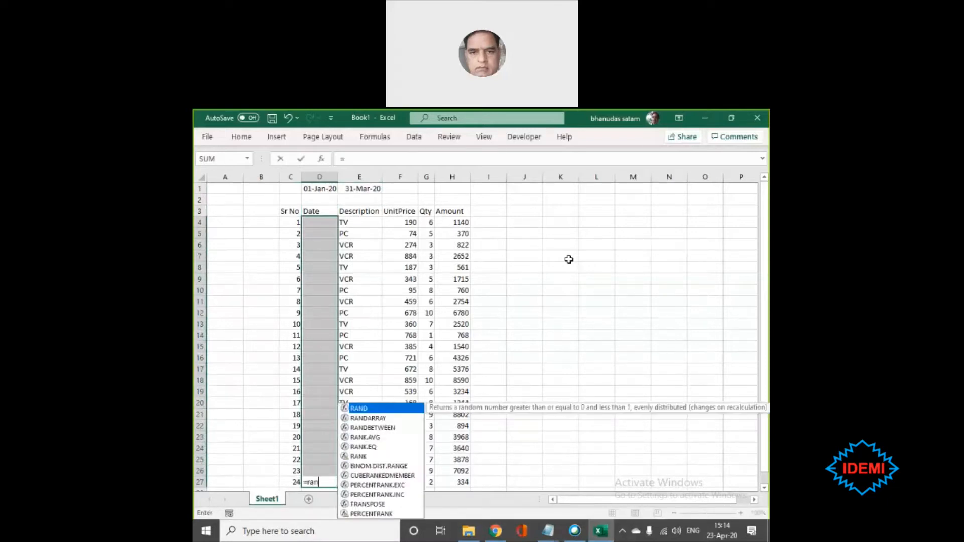
pyautogui.write('dbetween(')
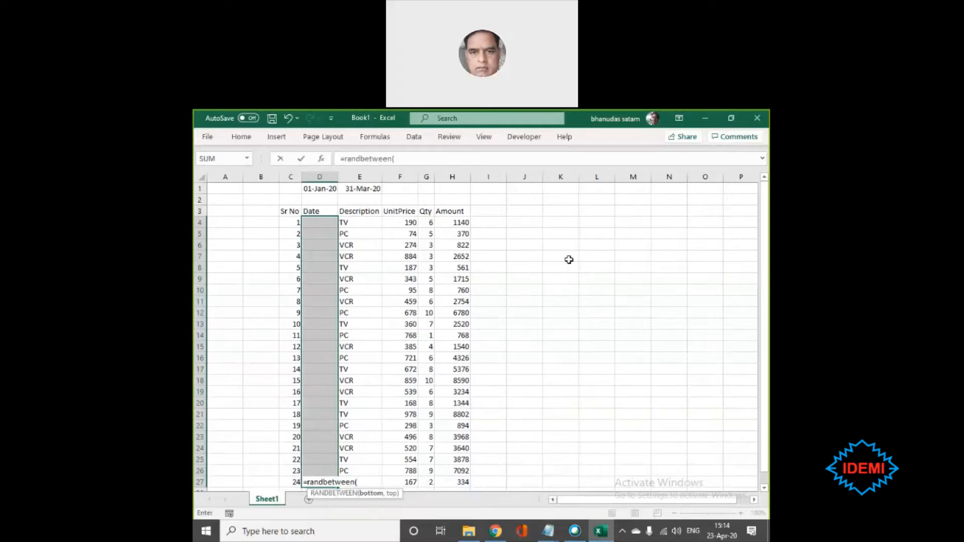
pyautogui.click(312, 187)
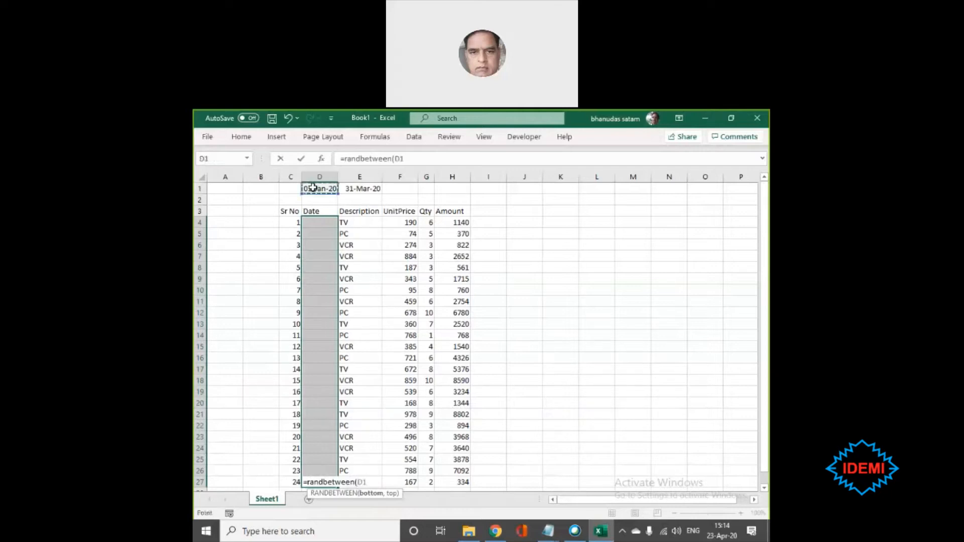
pyautogui.write(',')
pyautogui.click(365, 187)
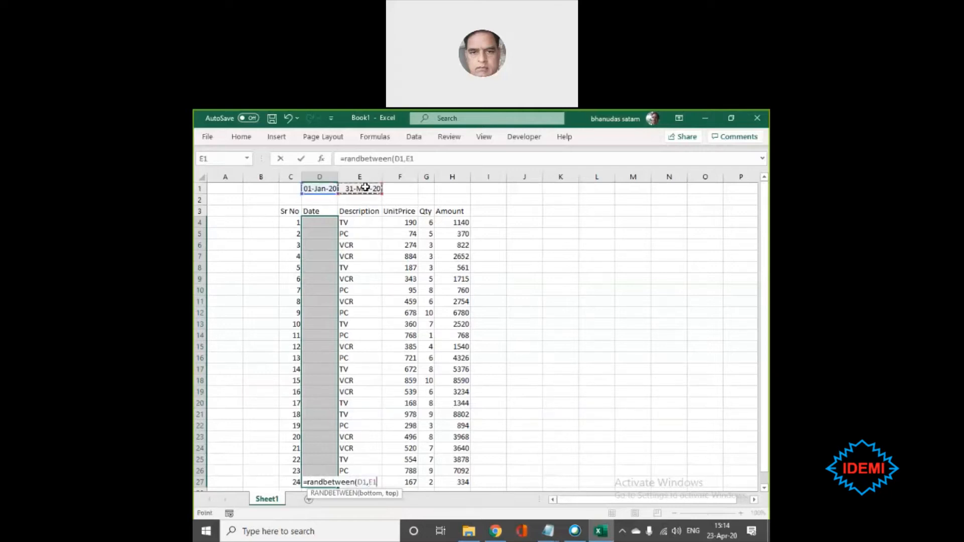
pyautogui.press('F4')
pyautogui.doubleClick(362, 481)
pyautogui.press('F4')
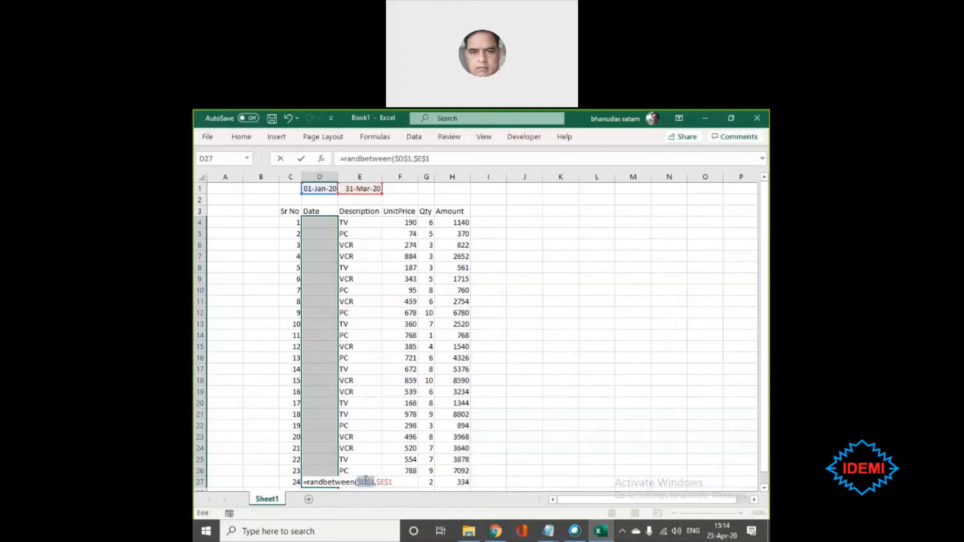
pyautogui.hotkey('ctrl', 'Return')
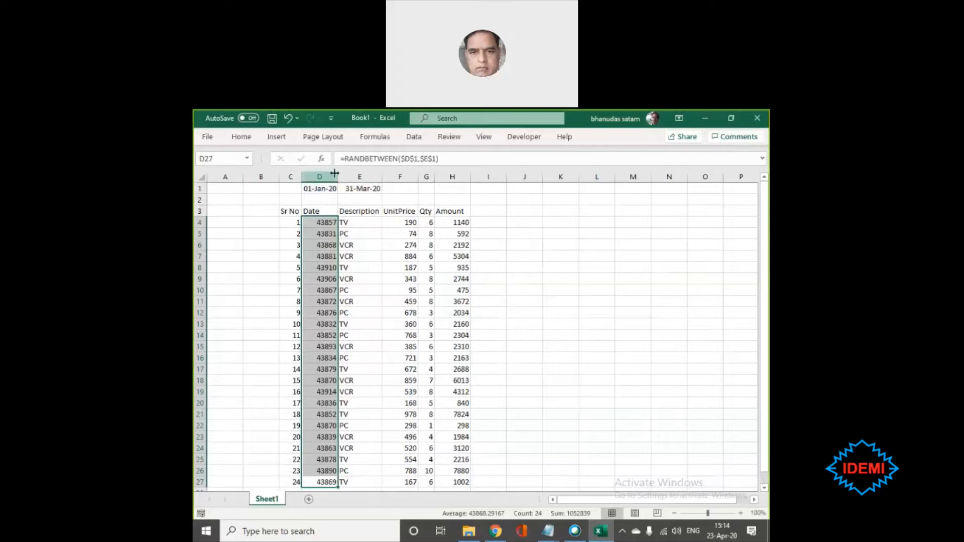
# - Widen the Date column and format the numbers in D4:D27 as day-month-year dates
pyautogui.moveTo(338, 177); pyautogui.dragTo(350, 177)
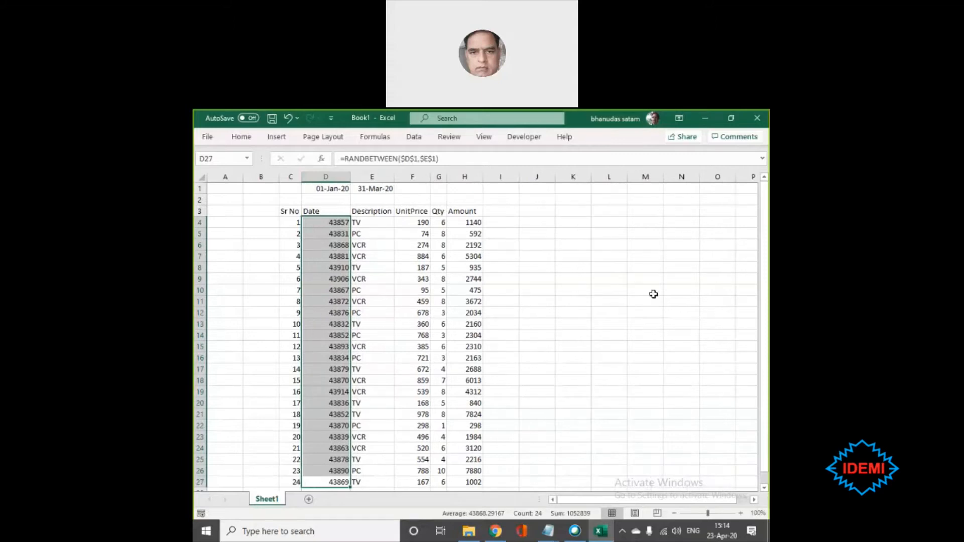
pyautogui.hotkey('ctrl', 'shift', '3')
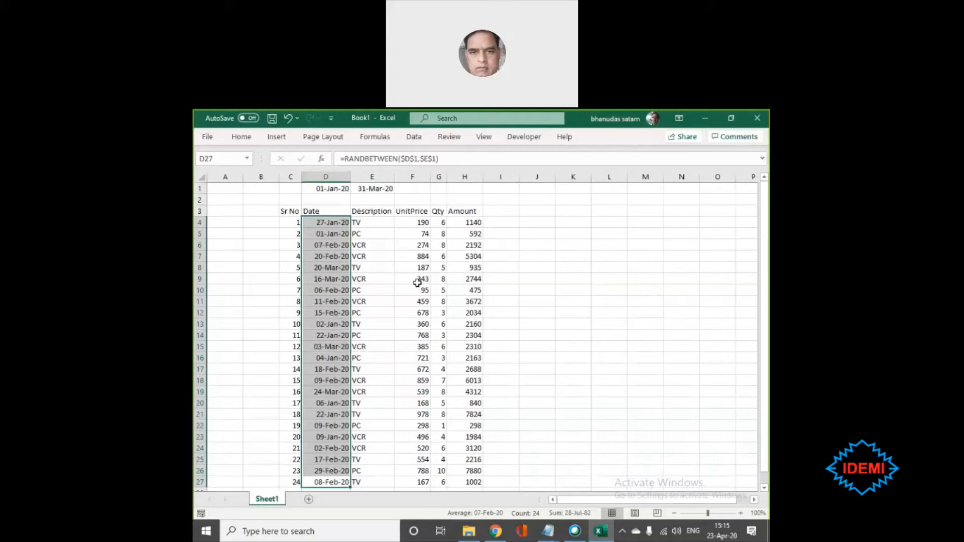
# - Replace the random date formulas in D4:D27 with their fixed values using Paste Special Values
pyautogui.hotkey('ctrl', 'c')
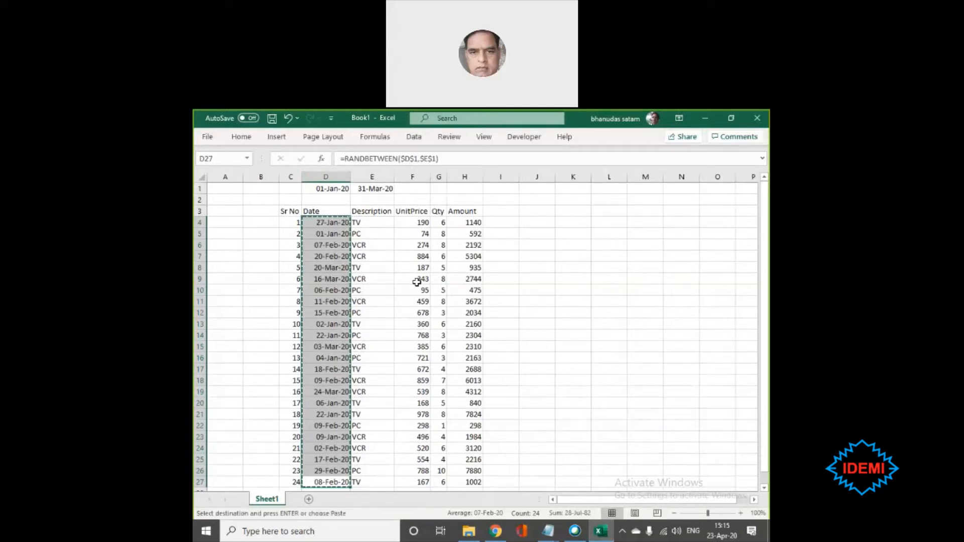
pyautogui.hotkey('alt', 'e')
pyautogui.press('s')
pyautogui.press('v')
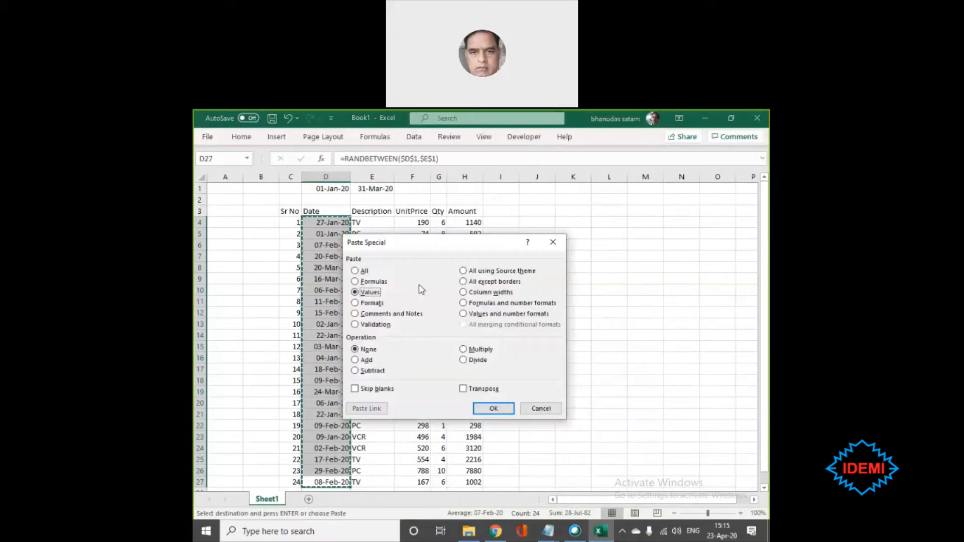
pyautogui.press('Return')
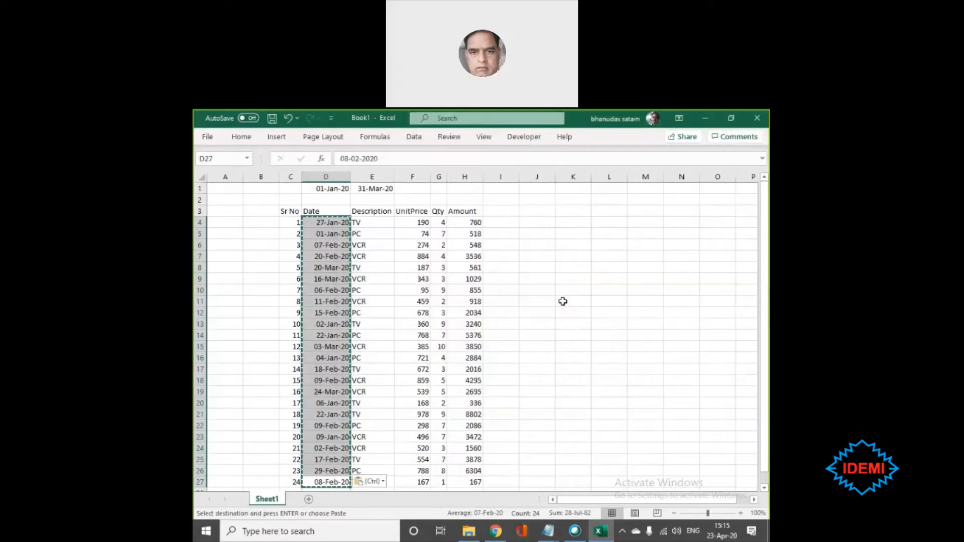
pyautogui.press('Escape')
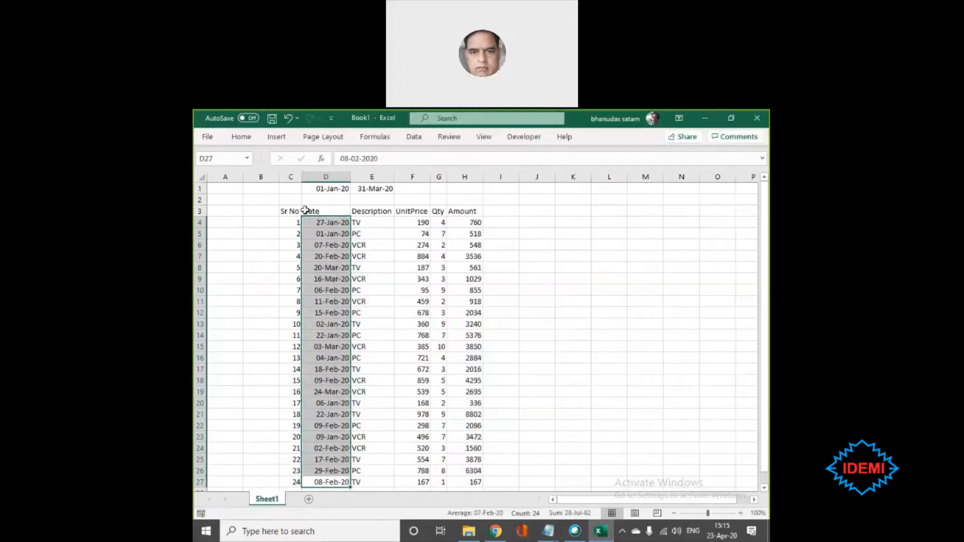
# - Delete row 1, which holds the start and end dates
pyautogui.click(201, 187)
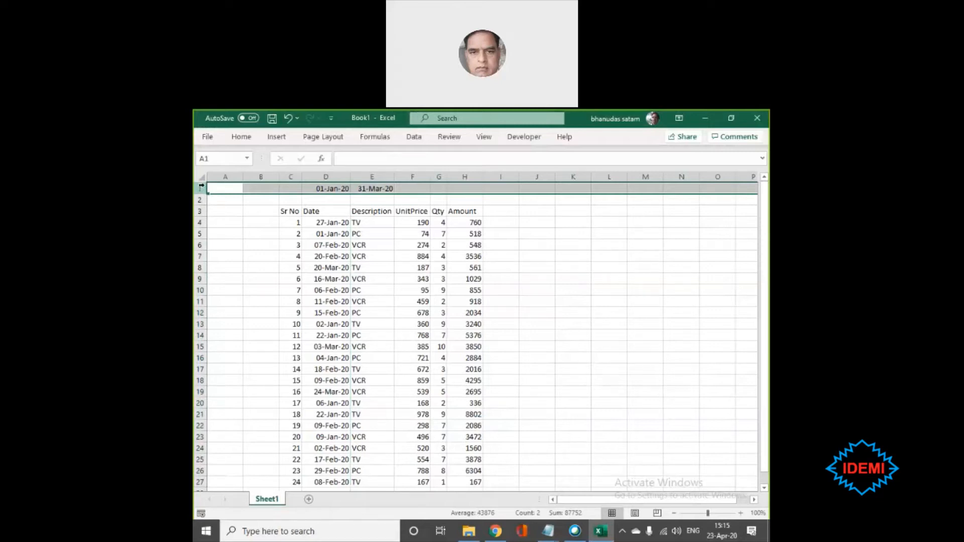
pyautogui.hotkey('ctrl', '-')
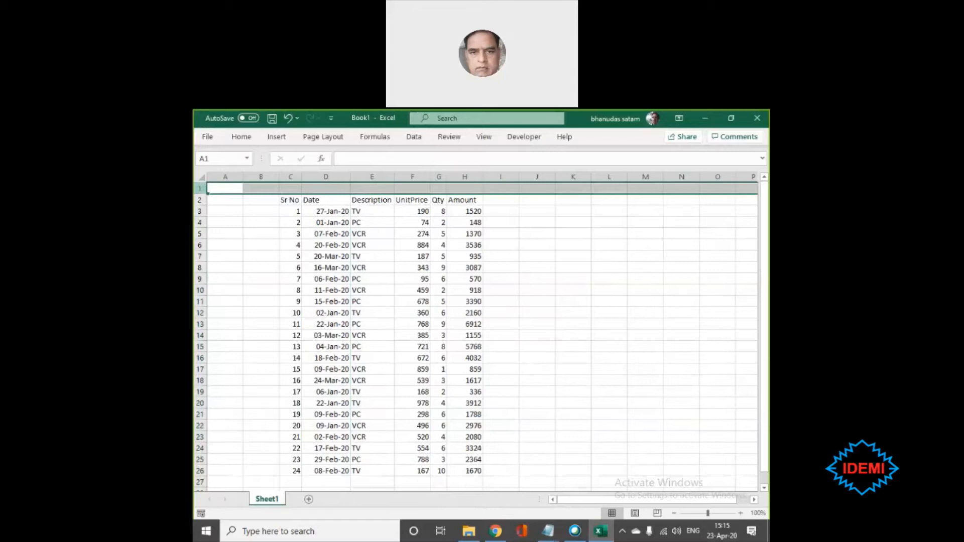
pyautogui.click(464, 222)
# - Fit the Description, UnitPrice, Amount and Date column widths to their contents
pyautogui.click(374, 177)
pyautogui.doubleClick(391, 174)
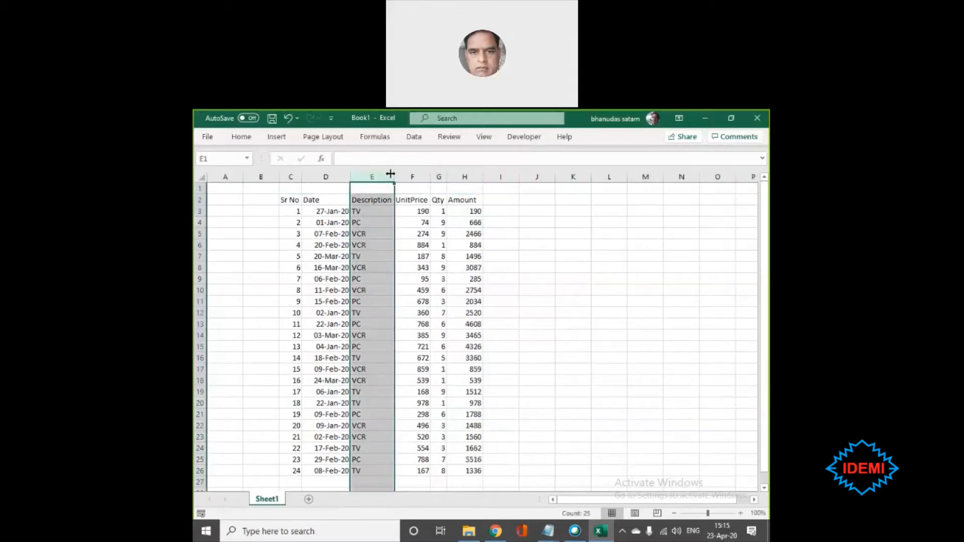
pyautogui.doubleClick(428, 175)
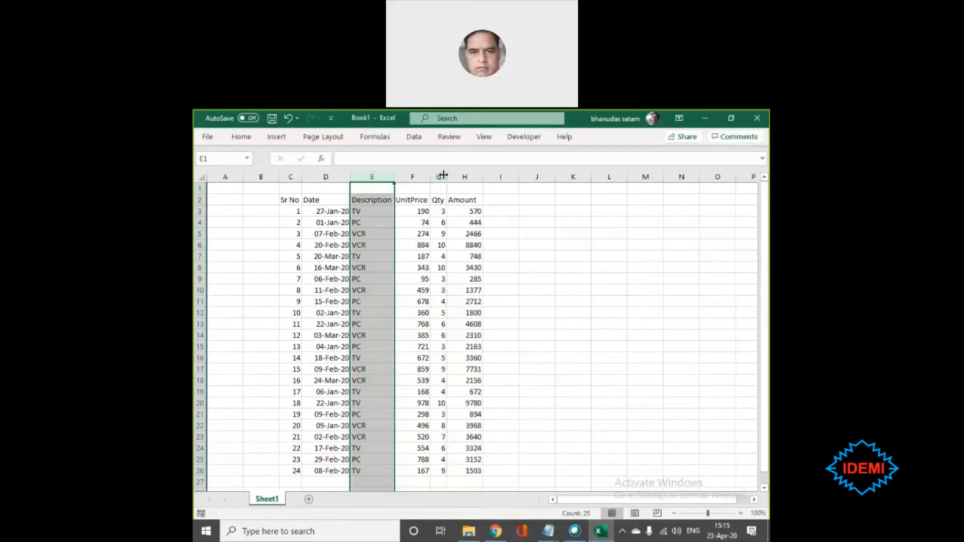
pyautogui.click(440, 176)
pyautogui.doubleClick(483, 175)
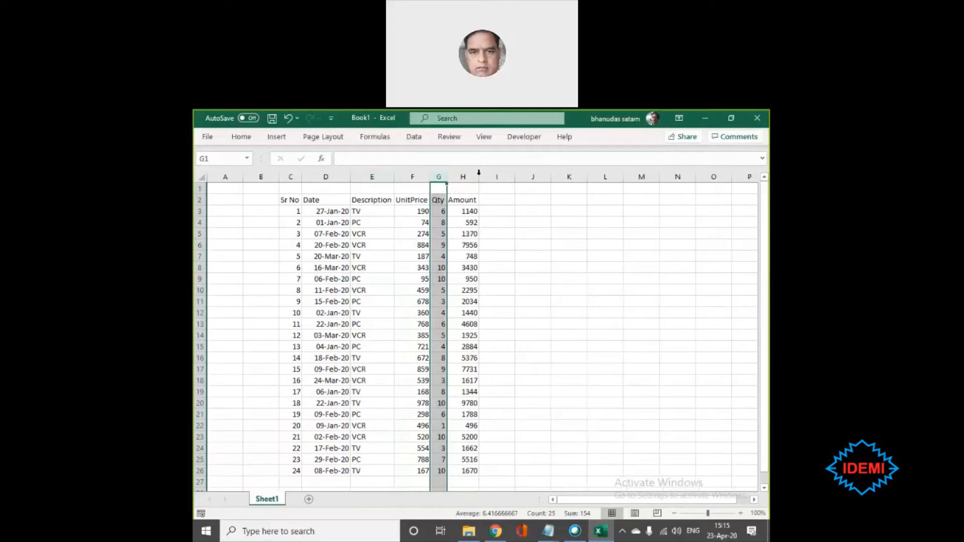
pyautogui.doubleClick(347, 175)
pyautogui.click(540, 349)
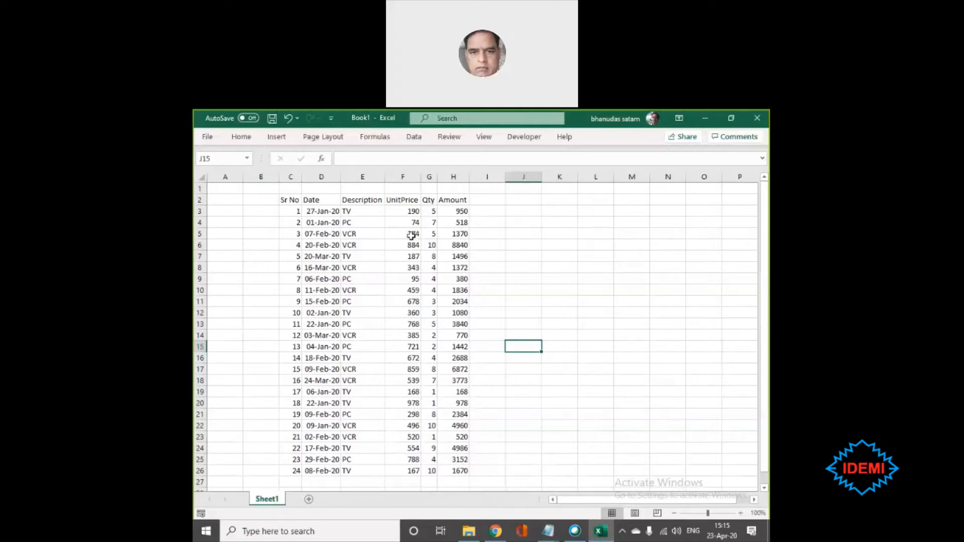
# - Add filter controls to the headers of the whole sales table C2:H26
pyautogui.click(290, 200)
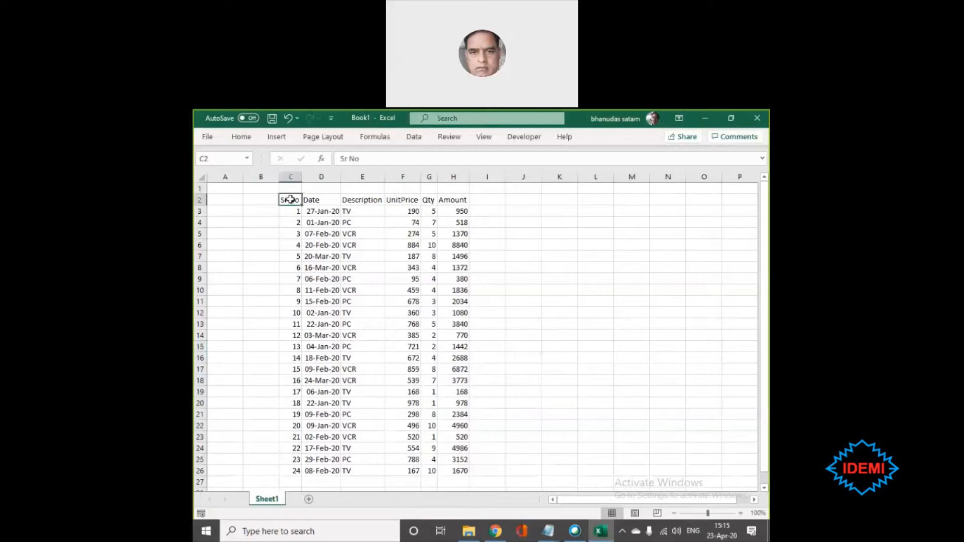
pyautogui.hotkey('ctrl', 'shift', 'Right')
pyautogui.hotkey('ctrl', 'shift', 'Down')
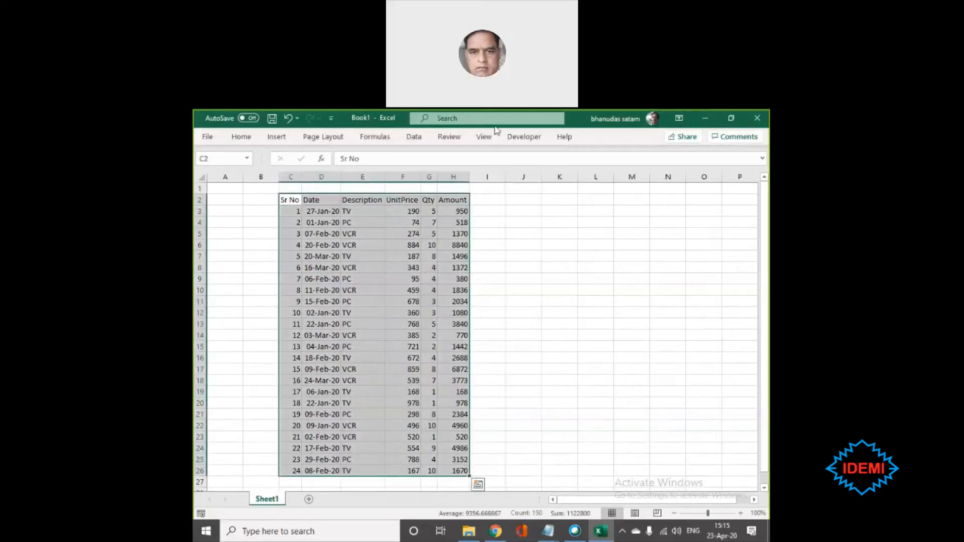
pyautogui.click(413, 137)
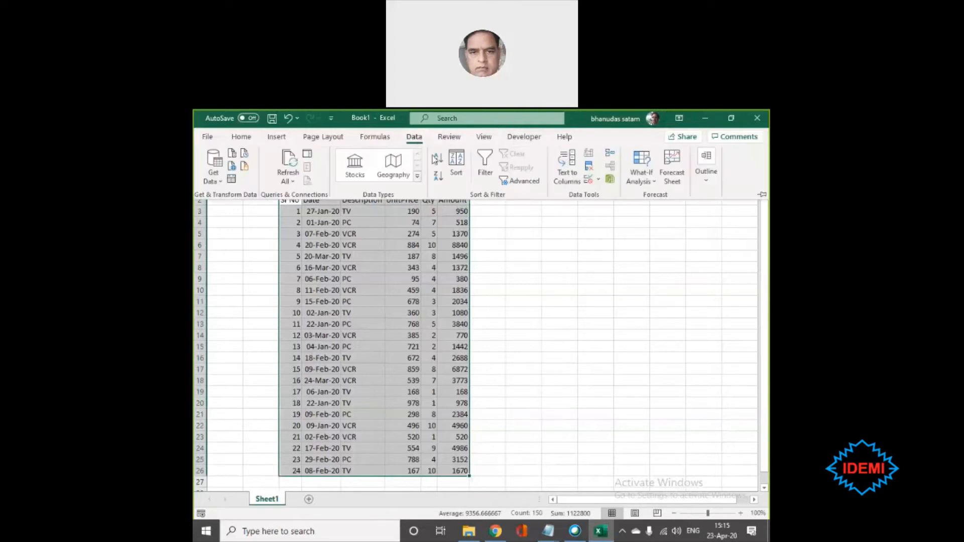
pyautogui.click(485, 163)
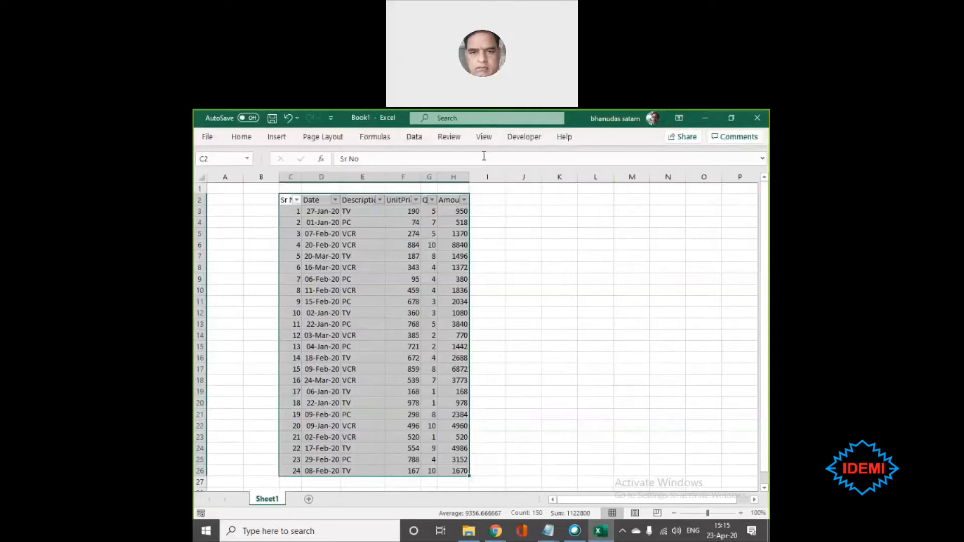
pyautogui.click(666, 303)
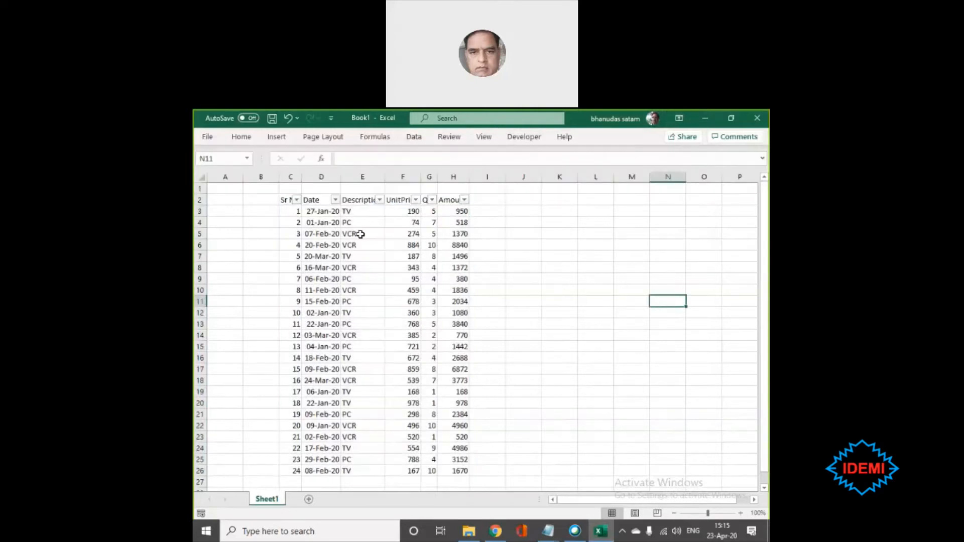
# - Examine the date filter options available for the Date column without applying any
pyautogui.click(335, 200)
pyautogui.moveTo(336, 288)
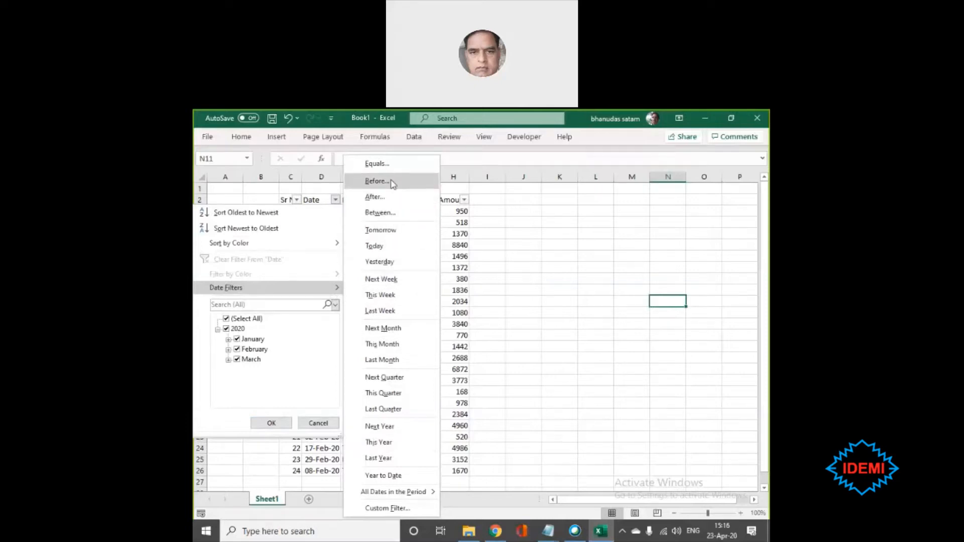
pyautogui.click(502, 271)
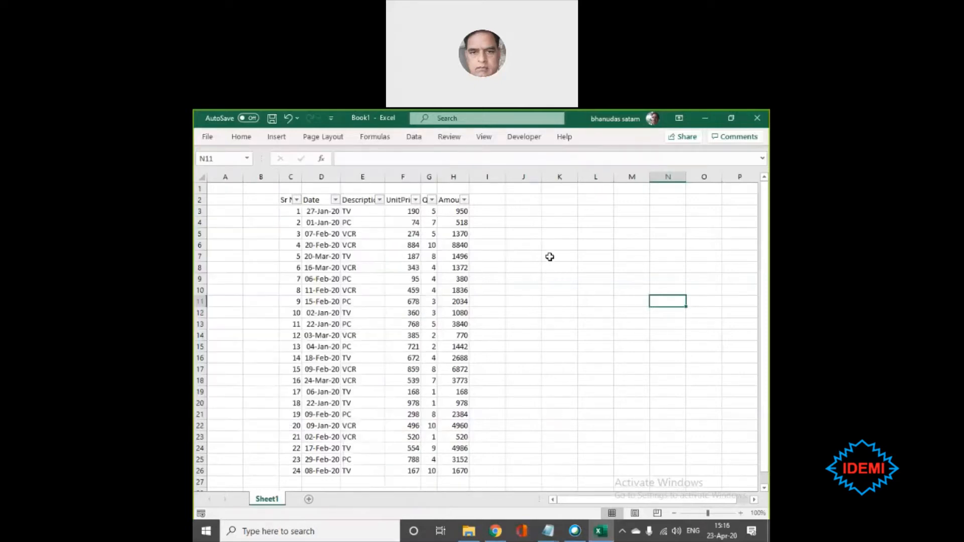
# - Filter the Description column to show only TV rows, excluding PC and VCR
pyautogui.click(378, 201)
pyautogui.click(266, 328)
pyautogui.click(266, 347)
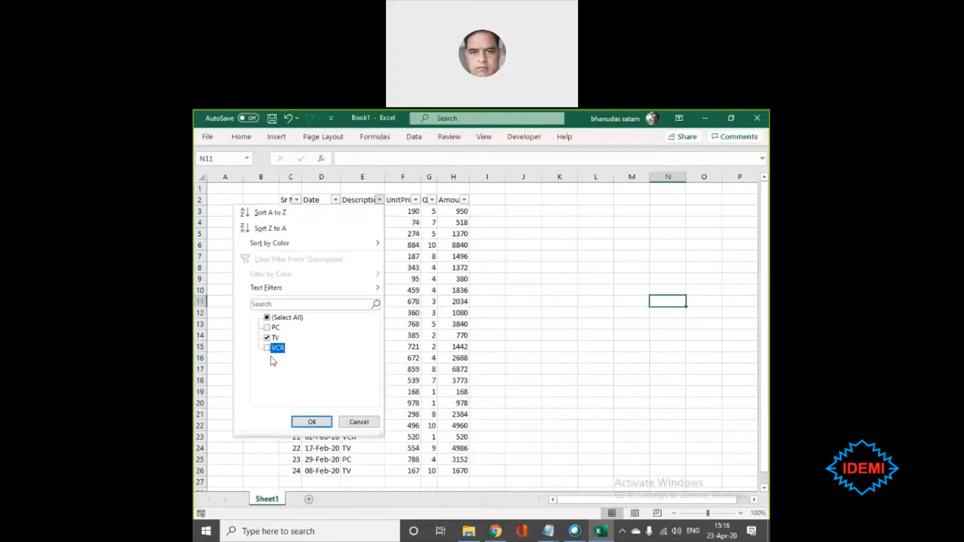
pyautogui.click(308, 421)
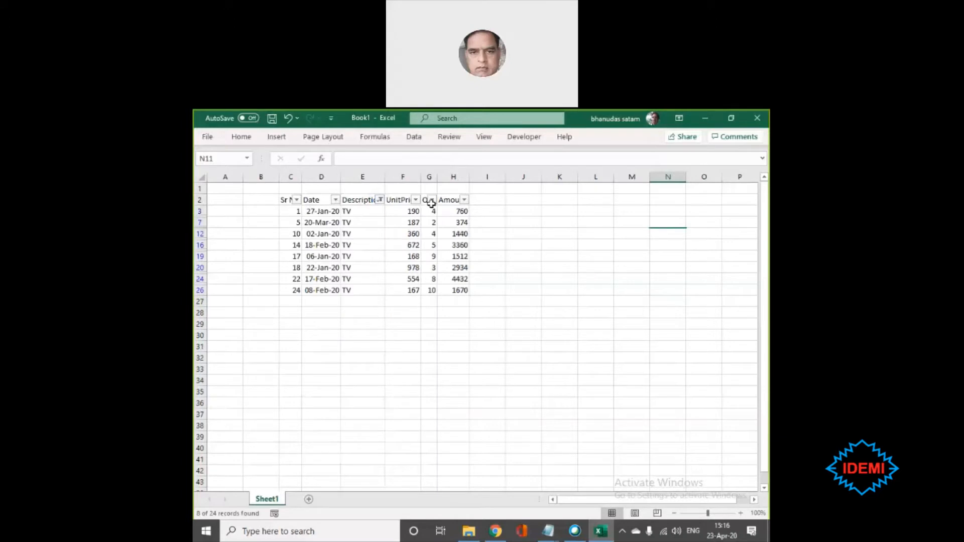
# - Show all descriptions again by reselecting every item in the Description filter
pyautogui.click(379, 200)
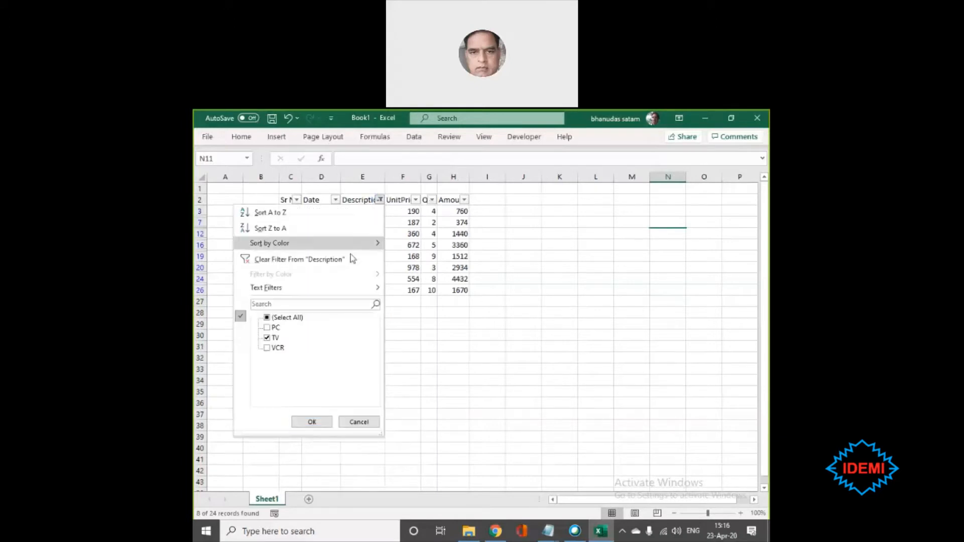
pyautogui.click(269, 317)
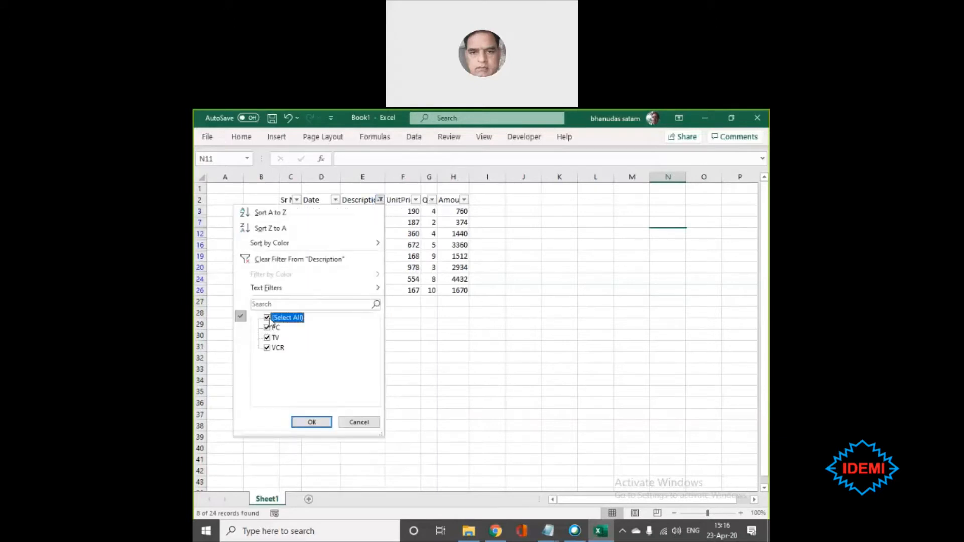
pyautogui.click(311, 422)
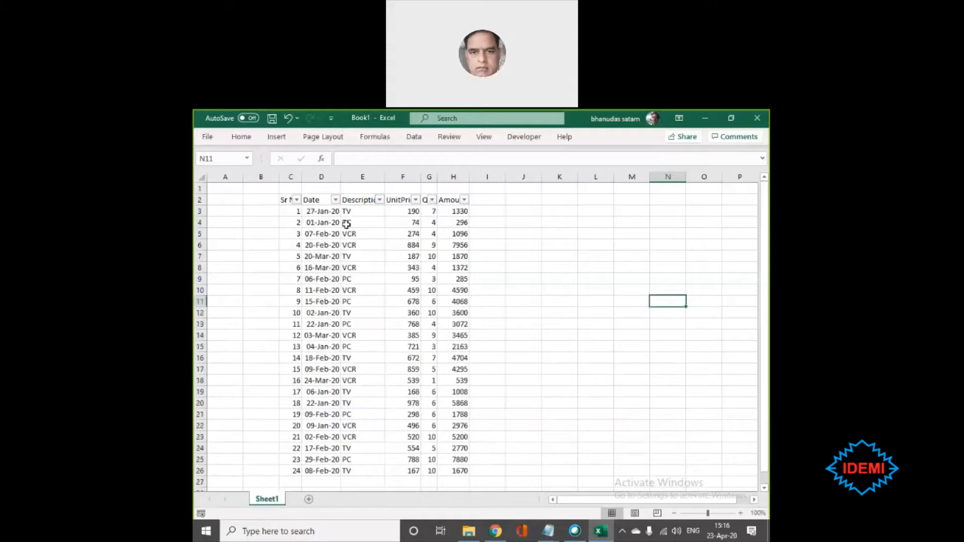
pyautogui.click(334, 200)
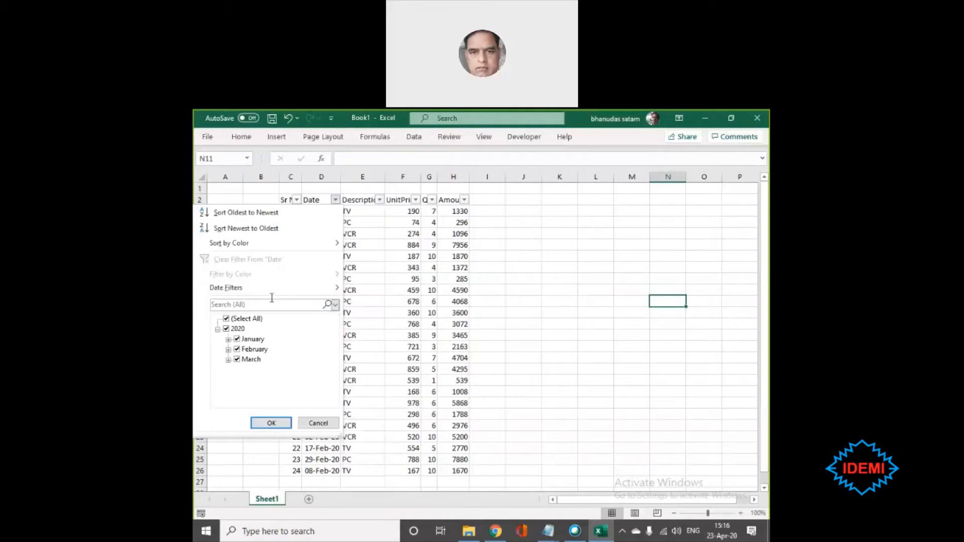
pyautogui.press('Escape')
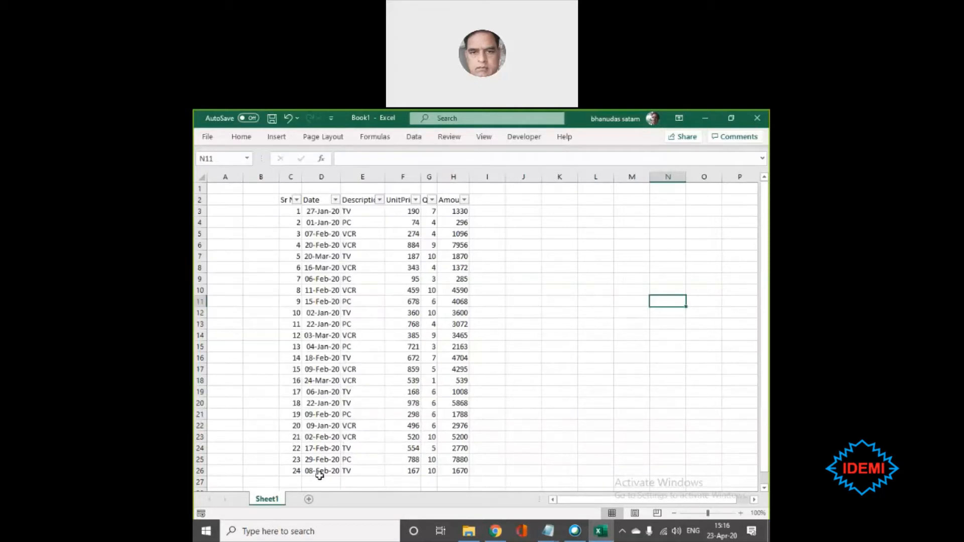
pyautogui.moveTo(323, 471); pyautogui.dragTo(323, 232)
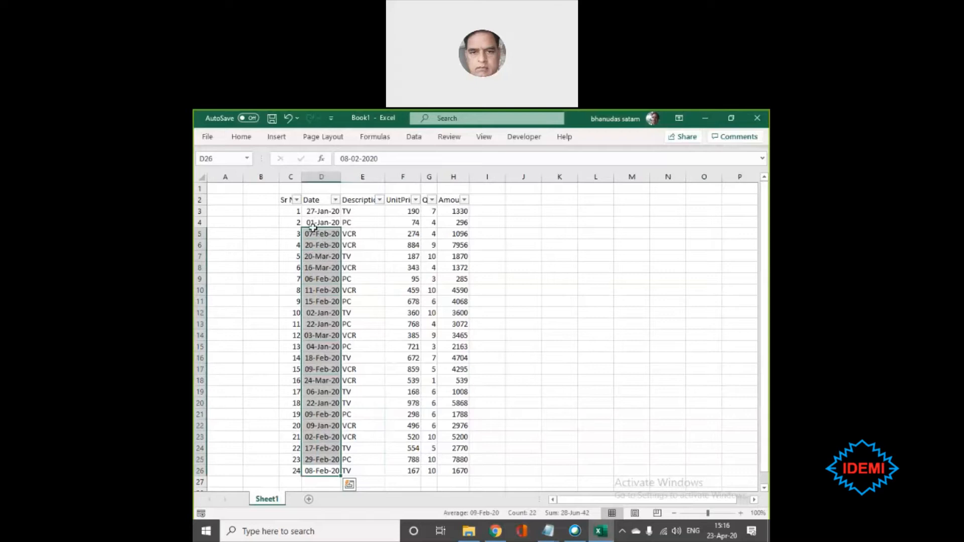
pyautogui.rightClick(318, 222)
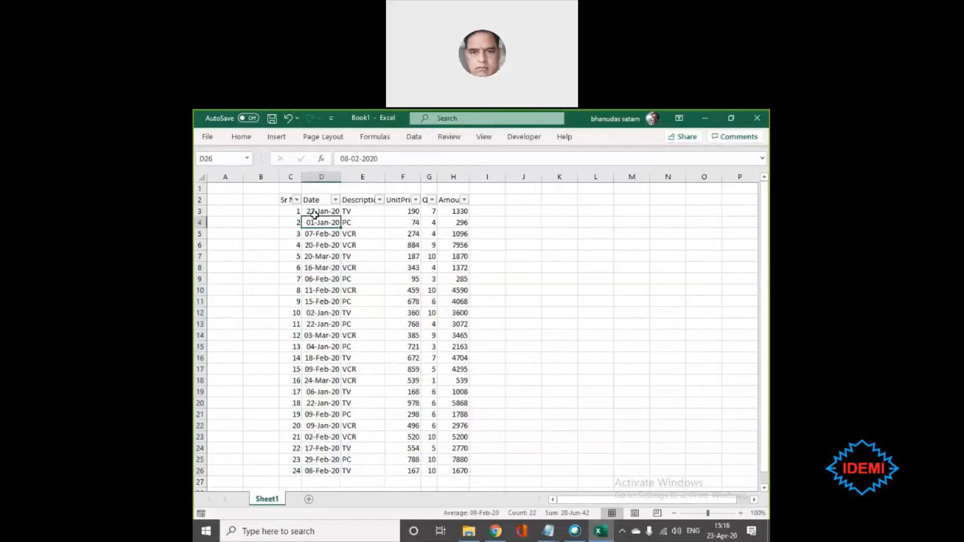
pyautogui.click(212, 219)
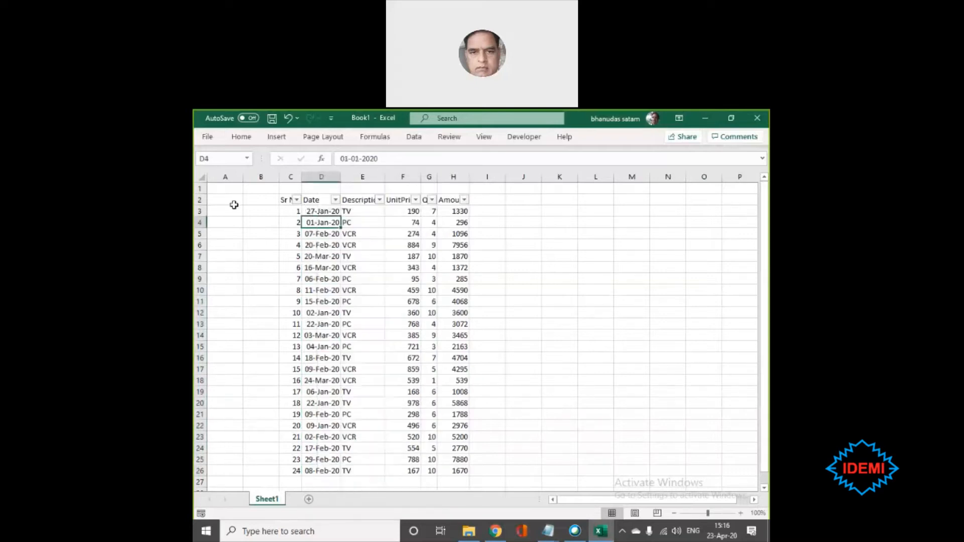
# - Filter the Date column to show only dates between 10-02-20 and 10-03-20, inclusive
pyautogui.click(335, 199)
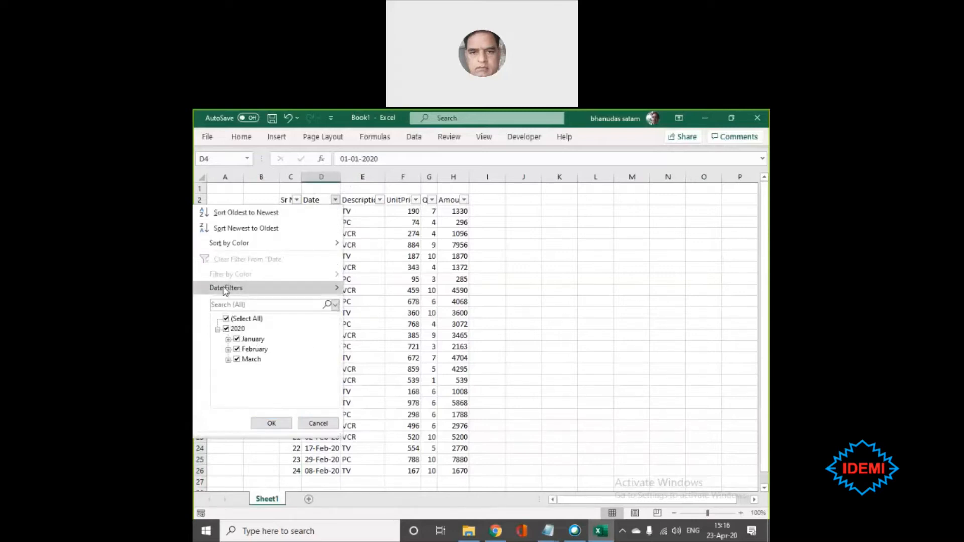
pyautogui.moveTo(225, 292)
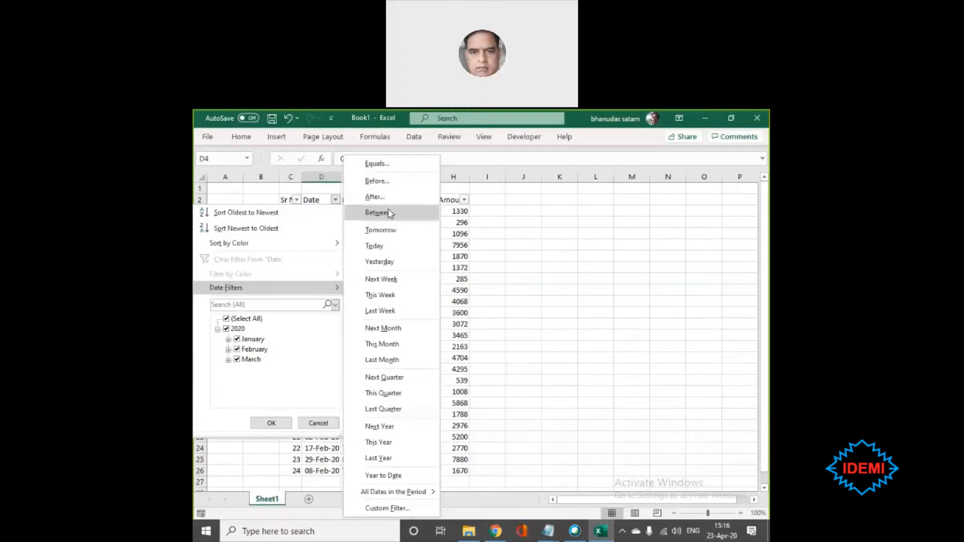
pyautogui.click(407, 215)
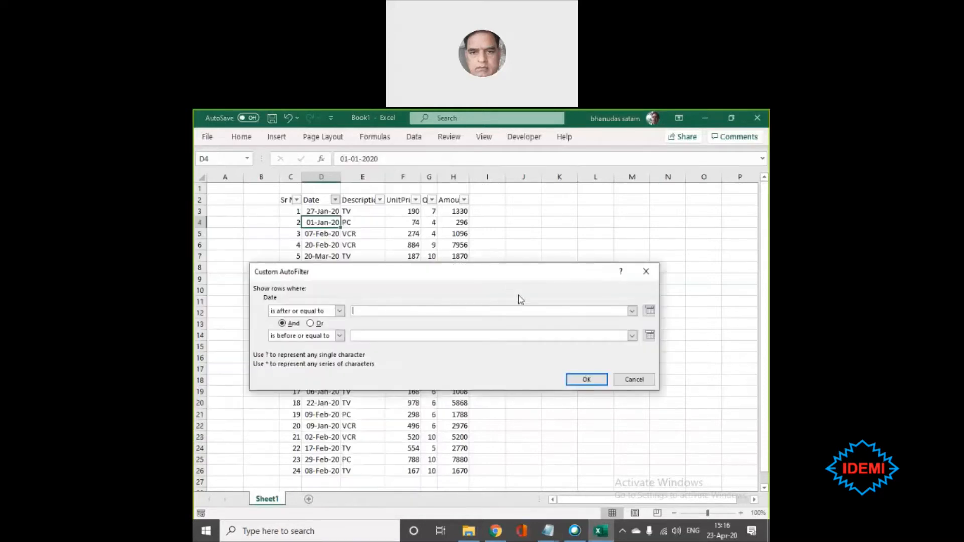
pyautogui.click(649, 311)
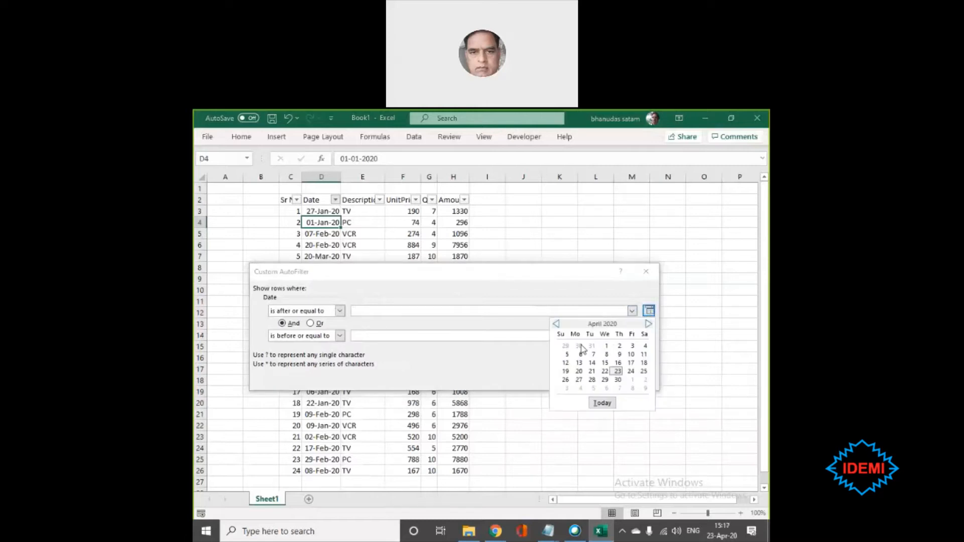
pyautogui.click(556, 324)
pyautogui.click(556, 325)
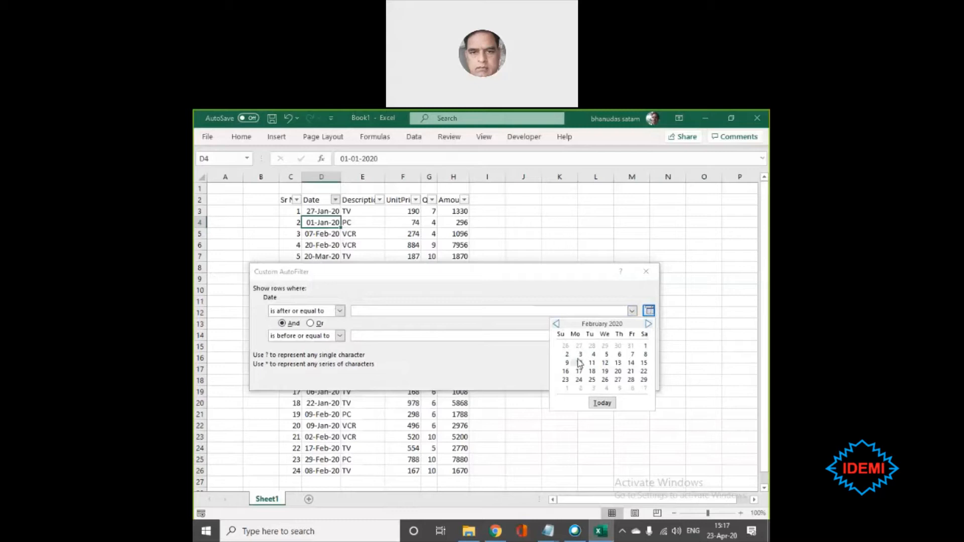
pyautogui.click(579, 362)
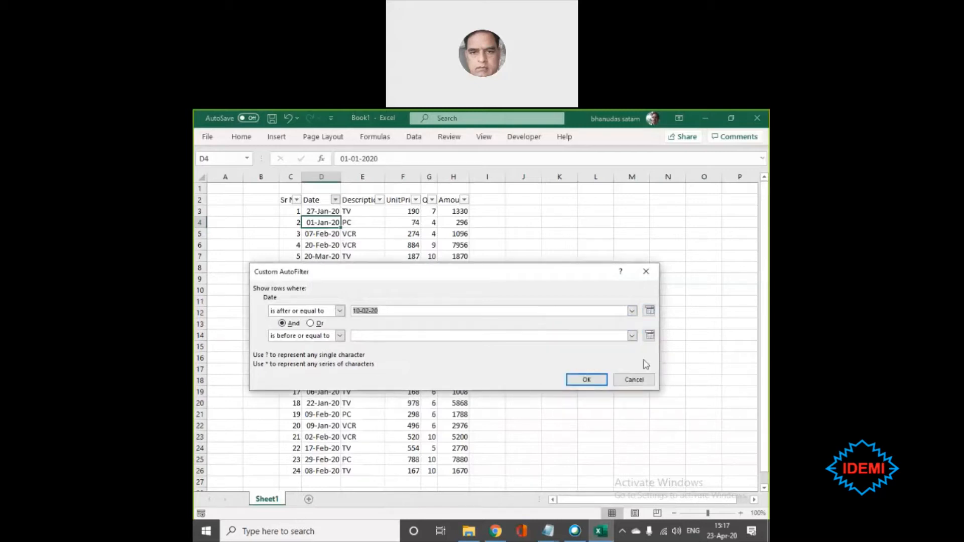
pyautogui.click(649, 335)
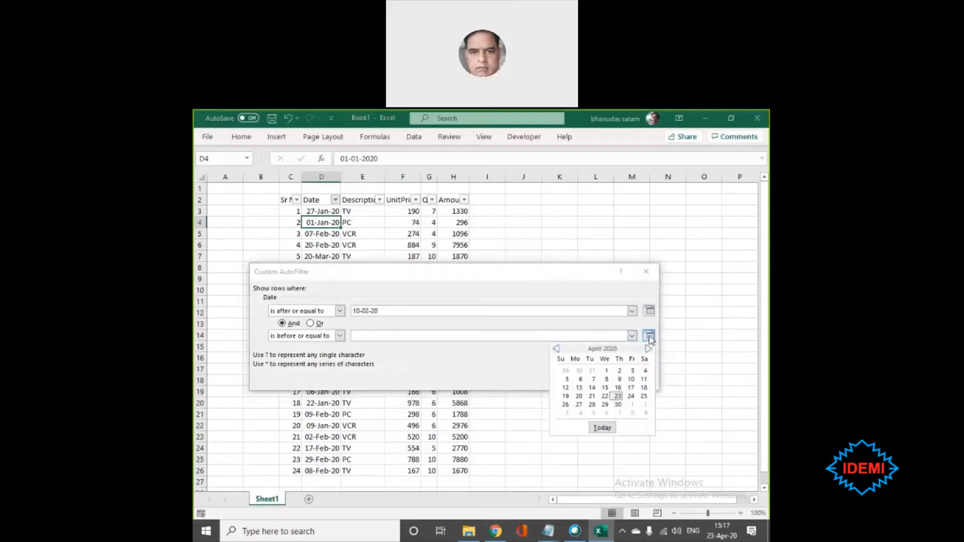
pyautogui.click(556, 349)
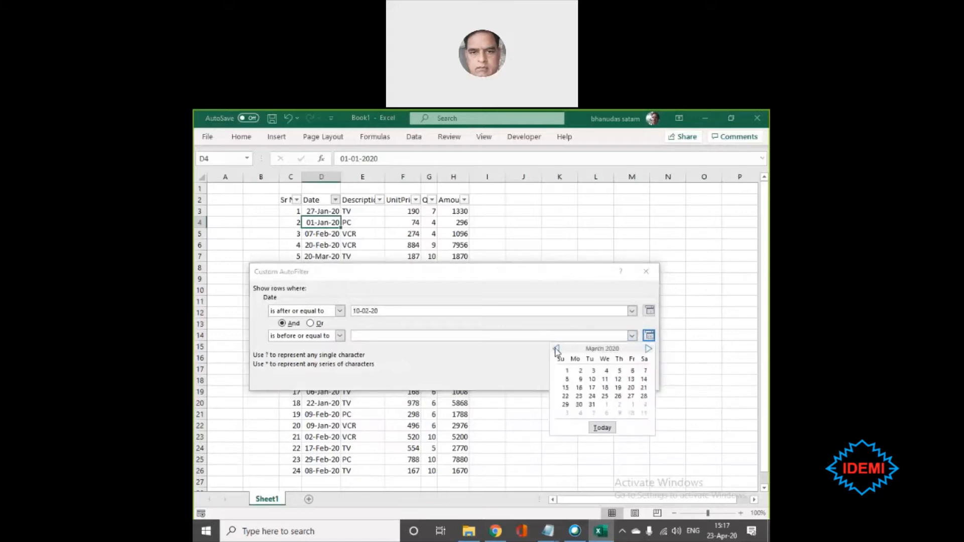
pyautogui.click(592, 380)
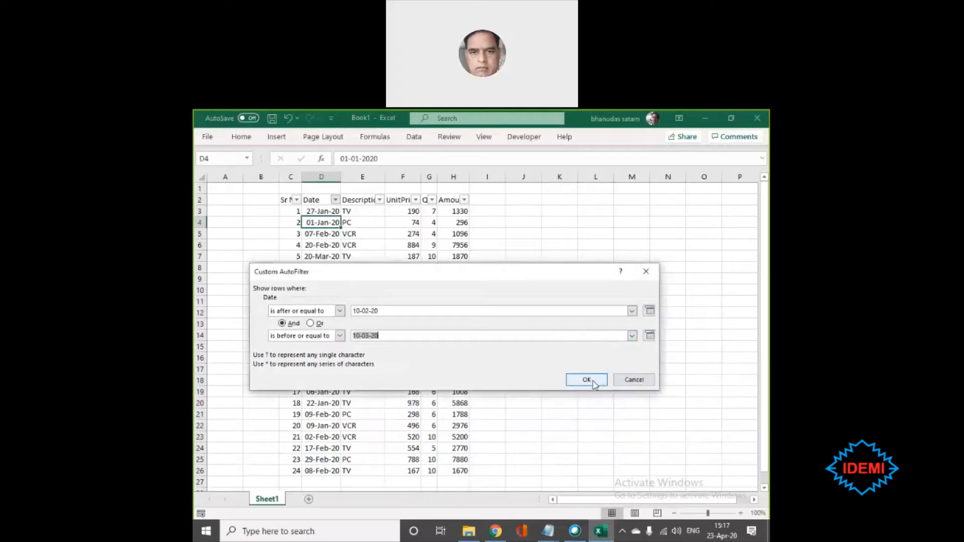
pyautogui.click(593, 382)
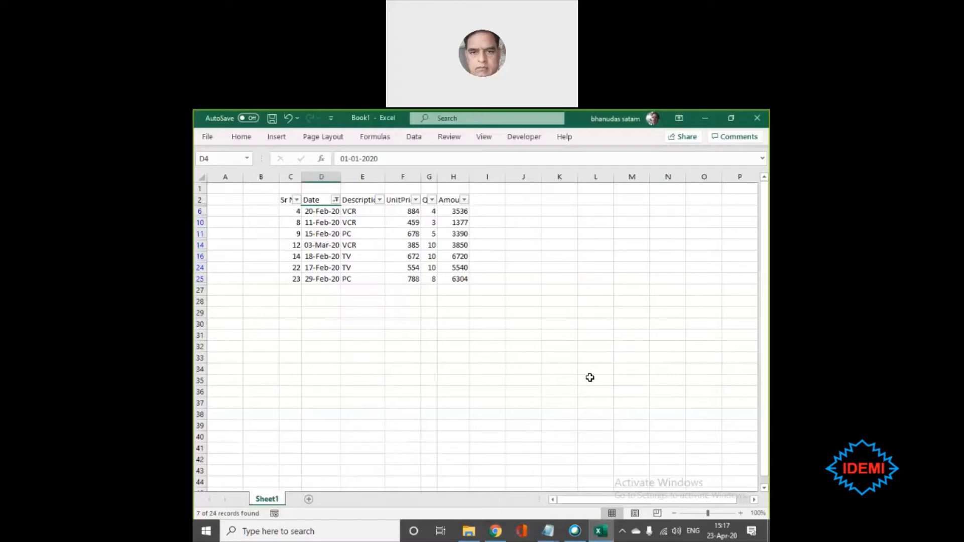
# - Set up a custom text filter on the Description column for values that contain ?C*
pyautogui.click(379, 201)
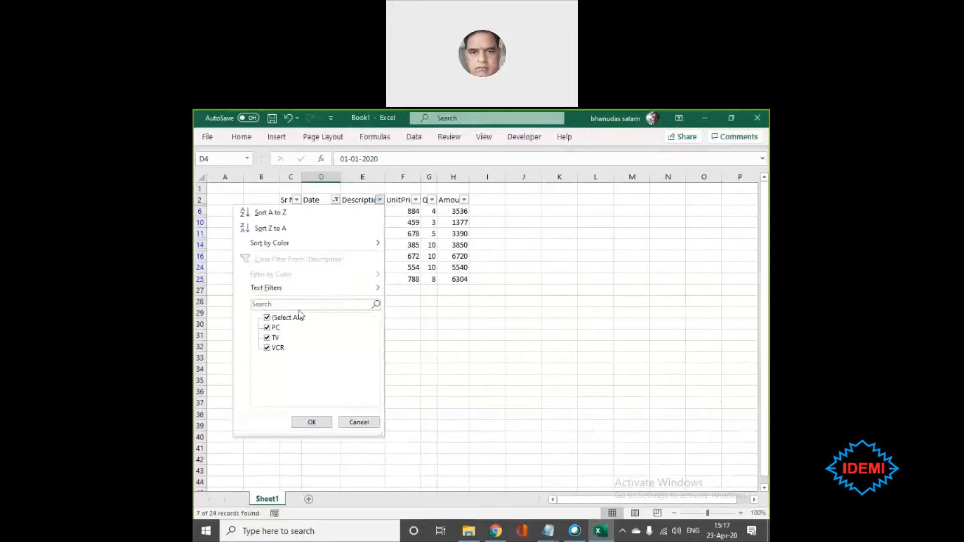
pyautogui.click(267, 337)
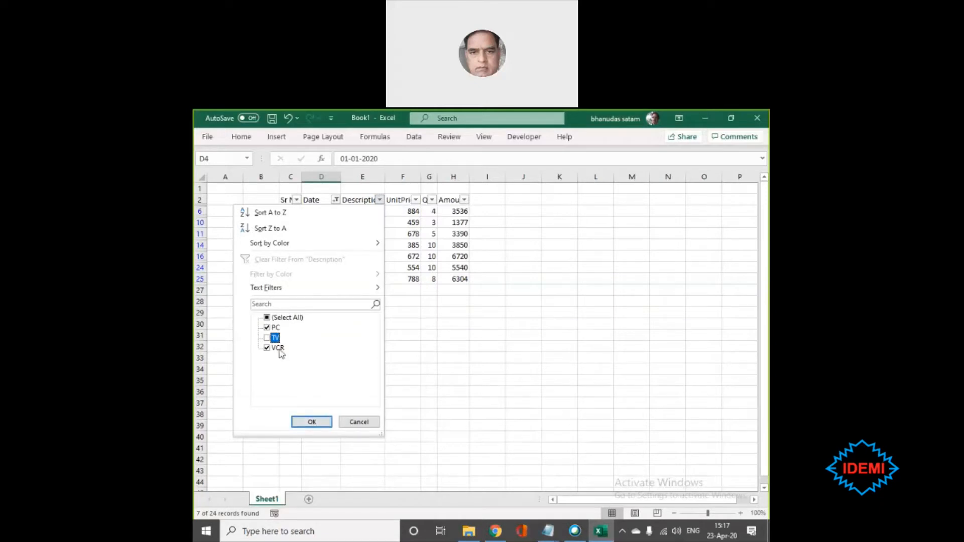
pyautogui.click(267, 338)
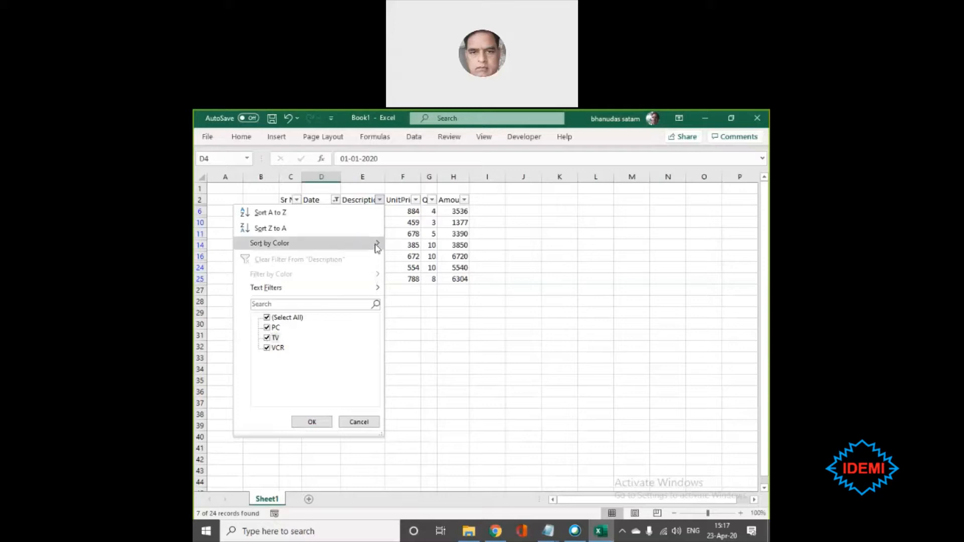
pyautogui.moveTo(377, 290)
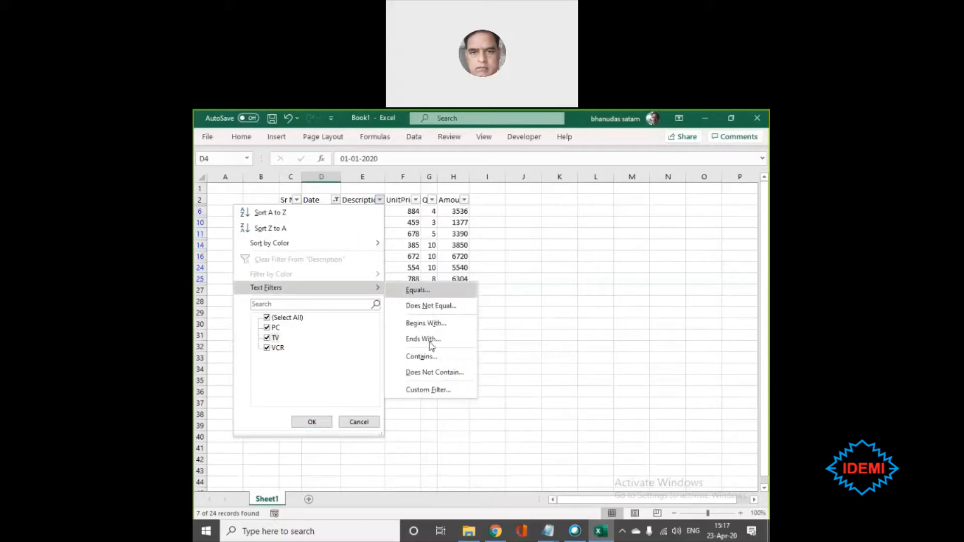
pyautogui.click(429, 357)
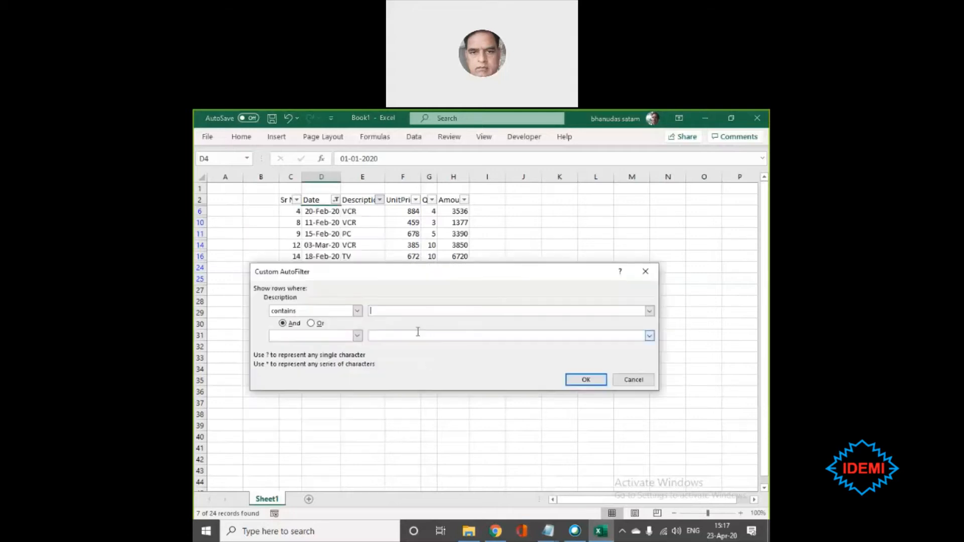
pyautogui.write('?')
pyautogui.write('C*')
# - Magnify the screen to 300% to examine the wildcard pattern in the filter criterion, and return to 100% with Magnifier closed
pyautogui.moveTo(398, 310); pyautogui.dragTo(353, 312)
pyautogui.press('super+plus')
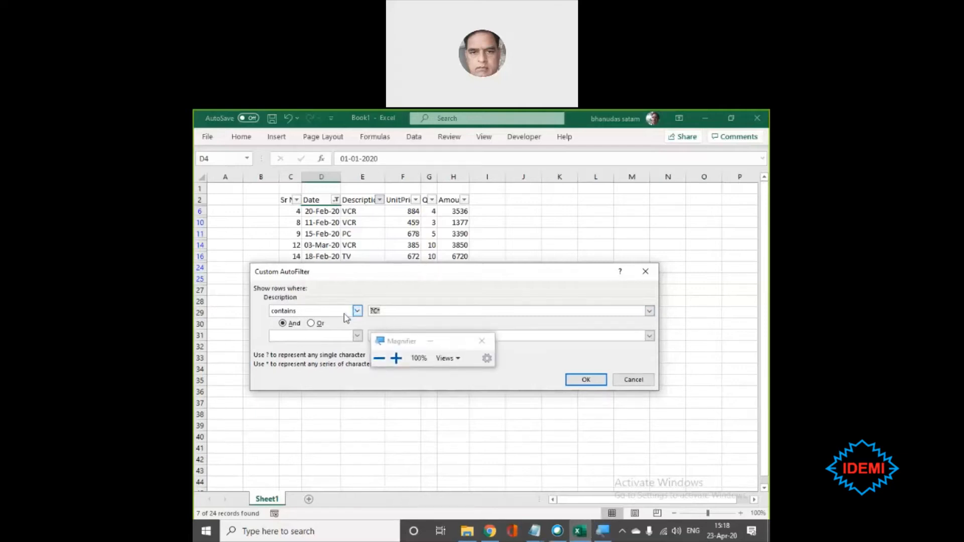
pyautogui.press('super+plus')
pyautogui.press('super+plus')
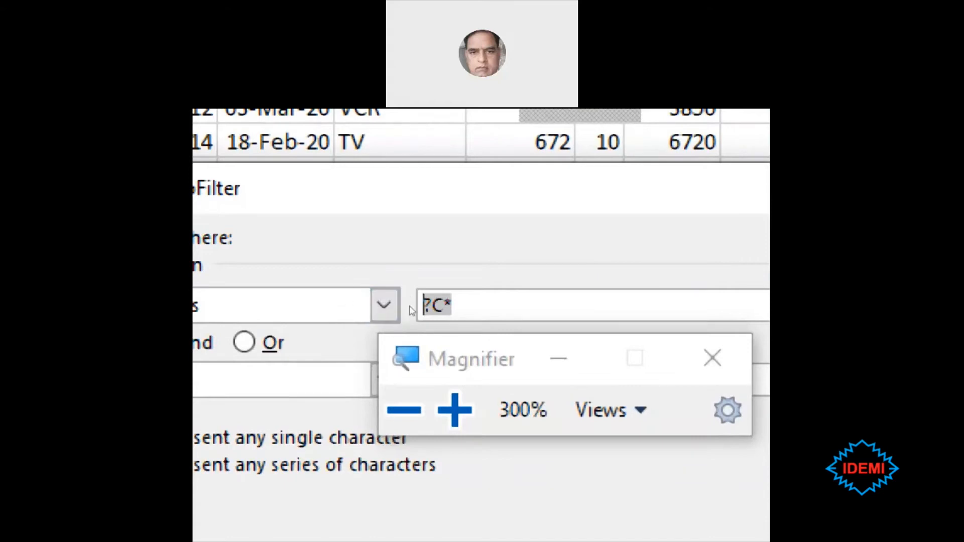
pyautogui.click(453, 307)
pyautogui.moveTo(391, 310); pyautogui.dragTo(362, 311)
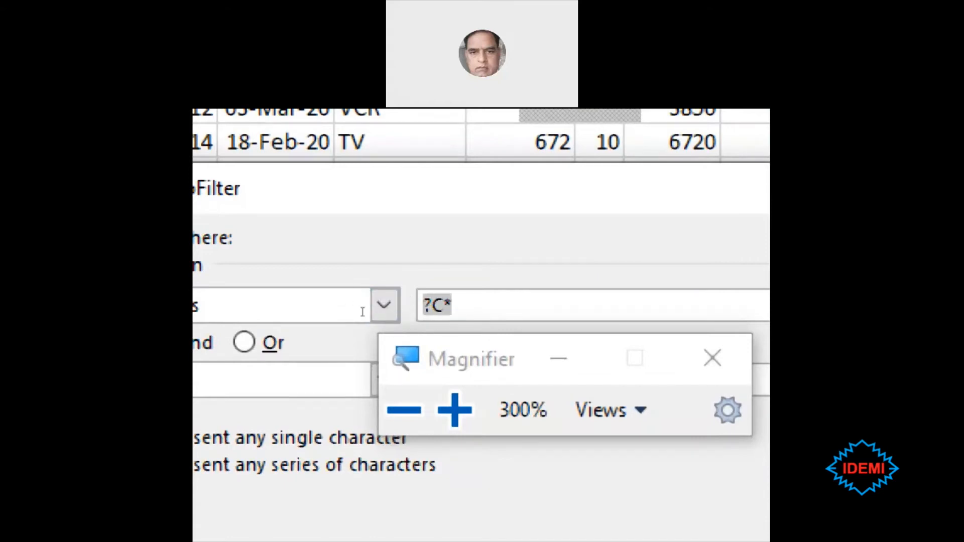
pyautogui.click(381, 388)
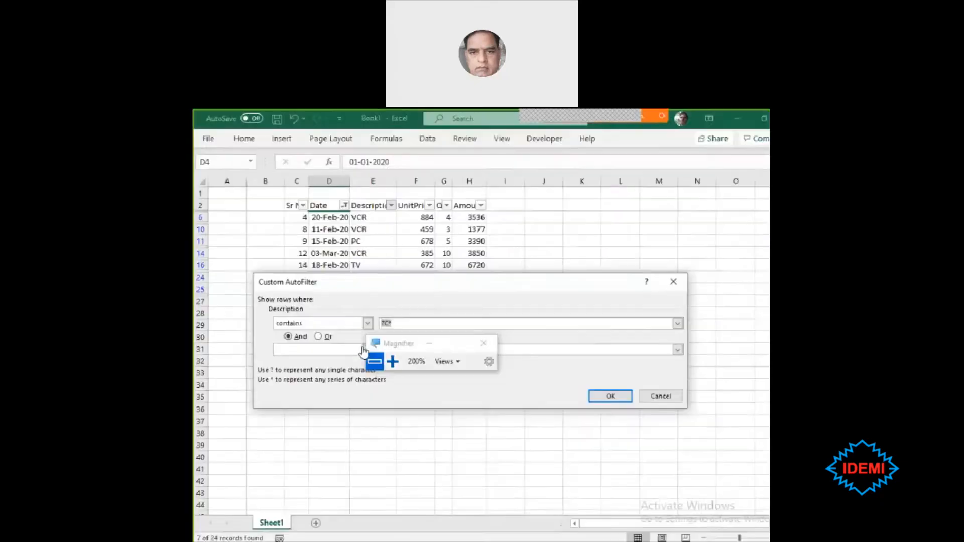
pyautogui.click(368, 357)
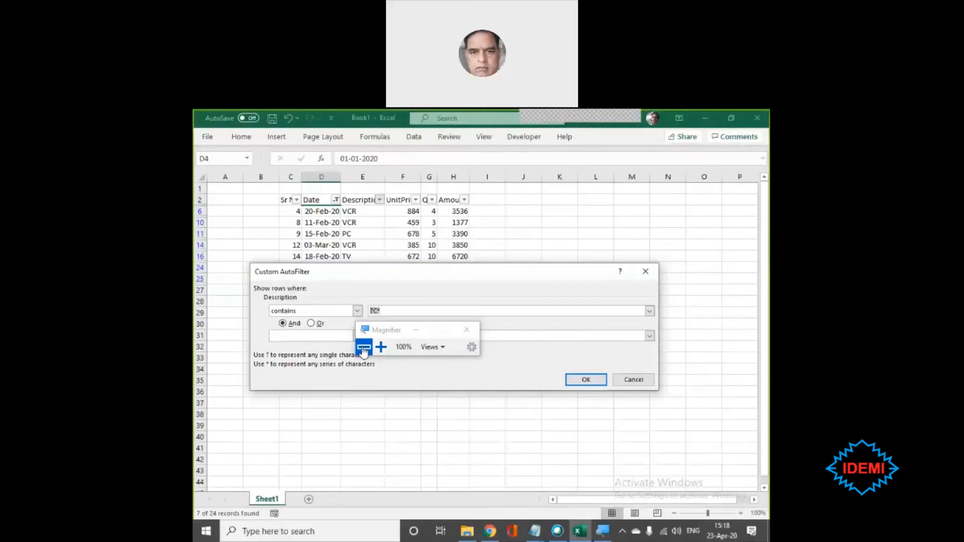
pyautogui.click(468, 334)
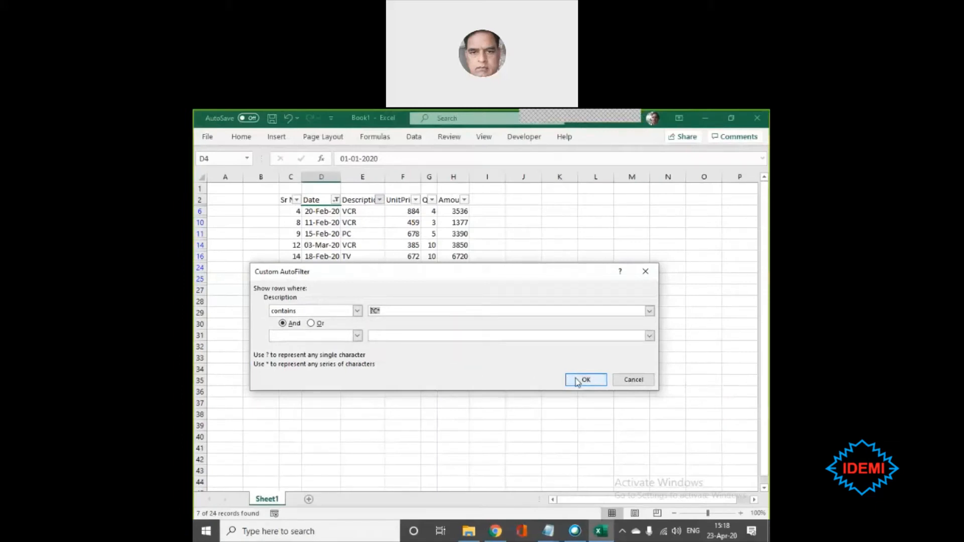
# - Apply the custom Description filter and select the filtered descriptions in E6:E25
pyautogui.click(577, 382)
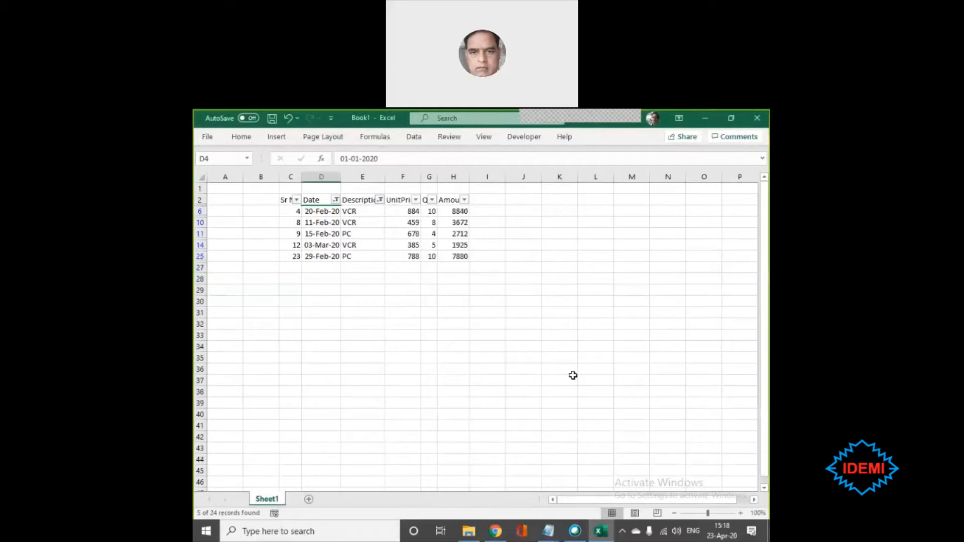
pyautogui.moveTo(362, 209); pyautogui.dragTo(361, 250)
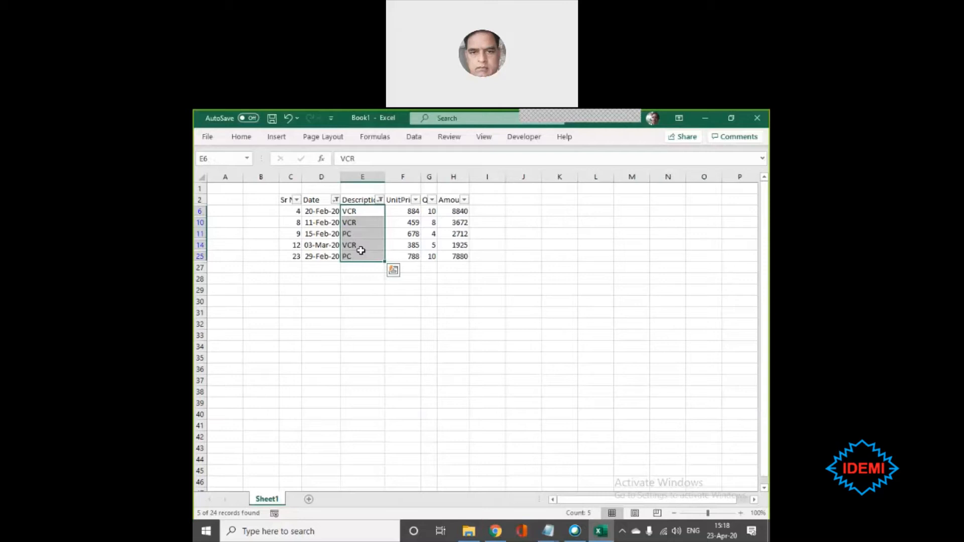
# - Remove the wildcard pattern from the Description column's contains filter and apply the empty criterion
pyautogui.click(380, 200)
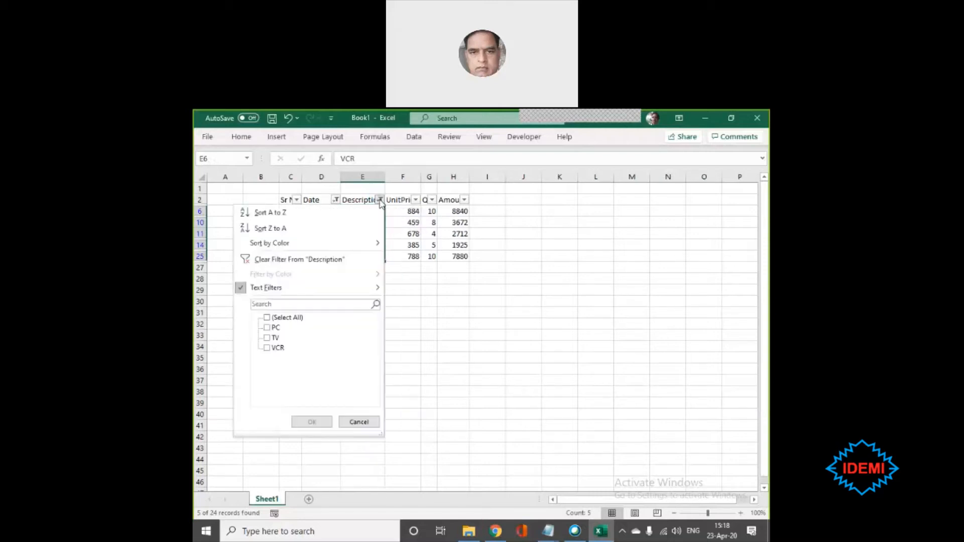
pyautogui.moveTo(349, 293)
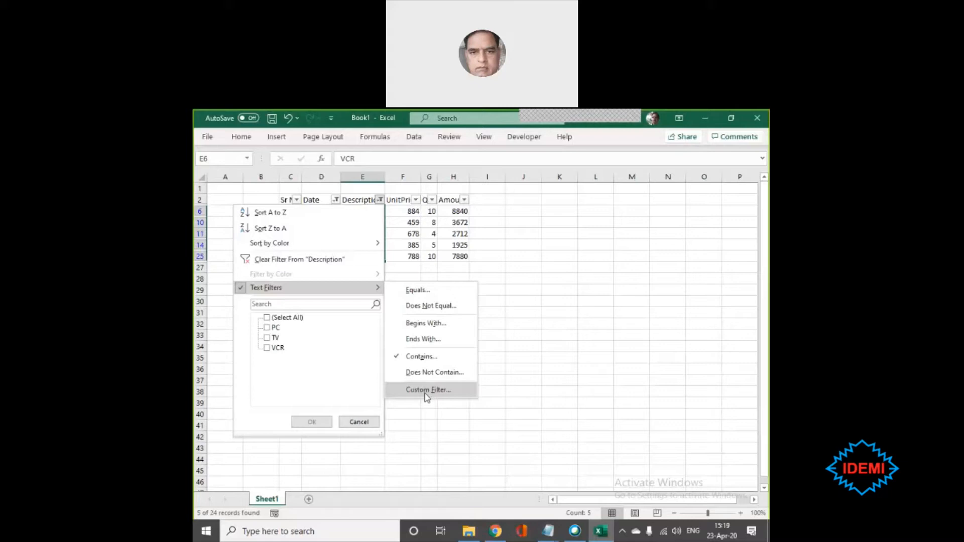
pyautogui.click(426, 360)
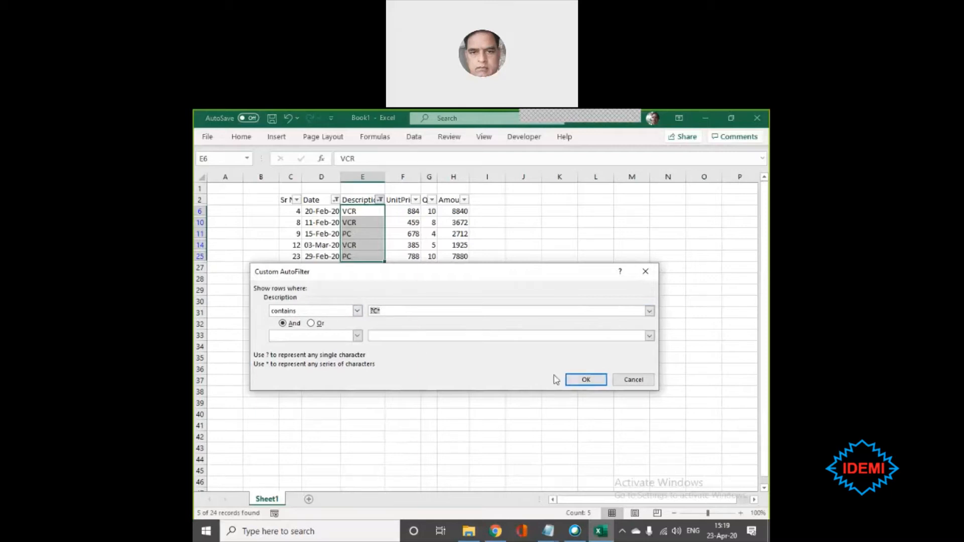
pyautogui.press('BackSpace')
pyautogui.click(592, 382)
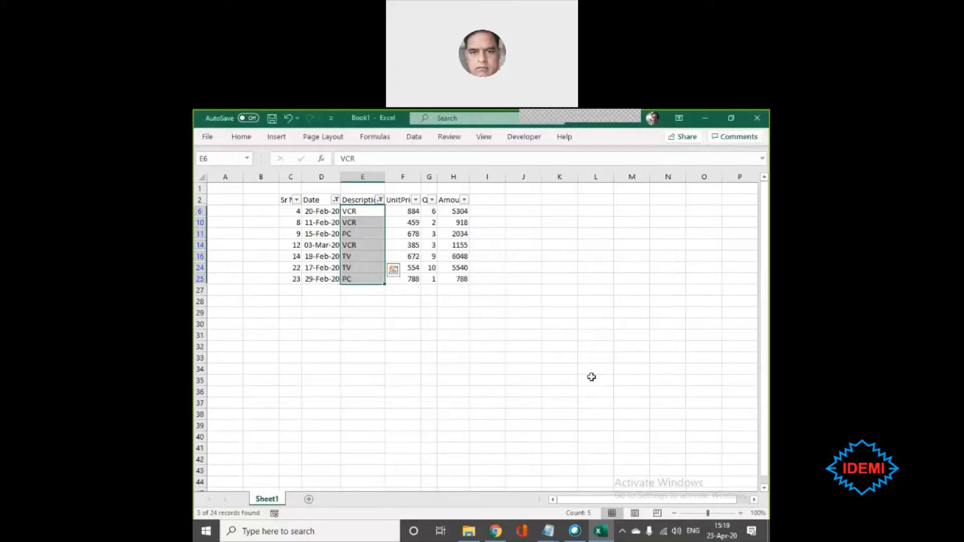
# - Reset the Description filter by selecting all of its items, PC, TV and VCR
pyautogui.click(379, 200)
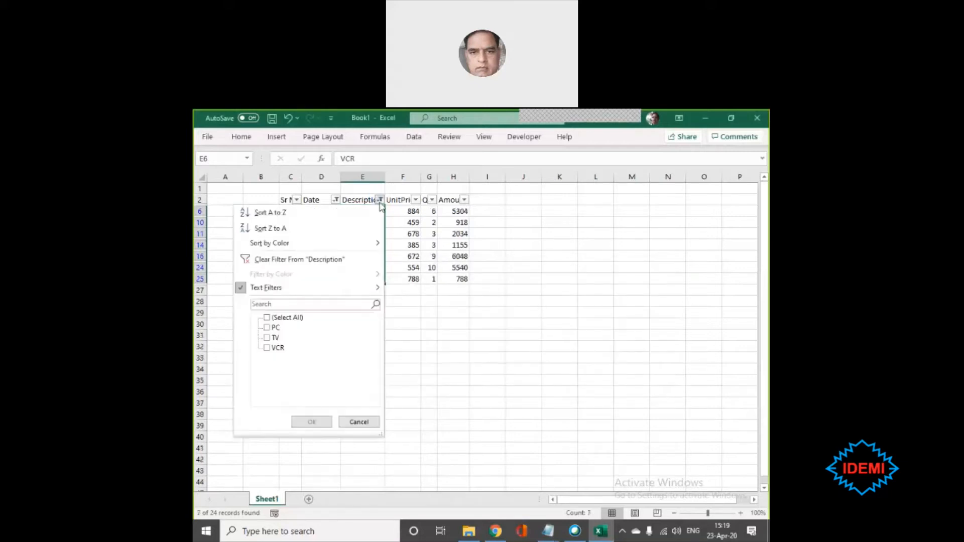
pyautogui.moveTo(261, 291)
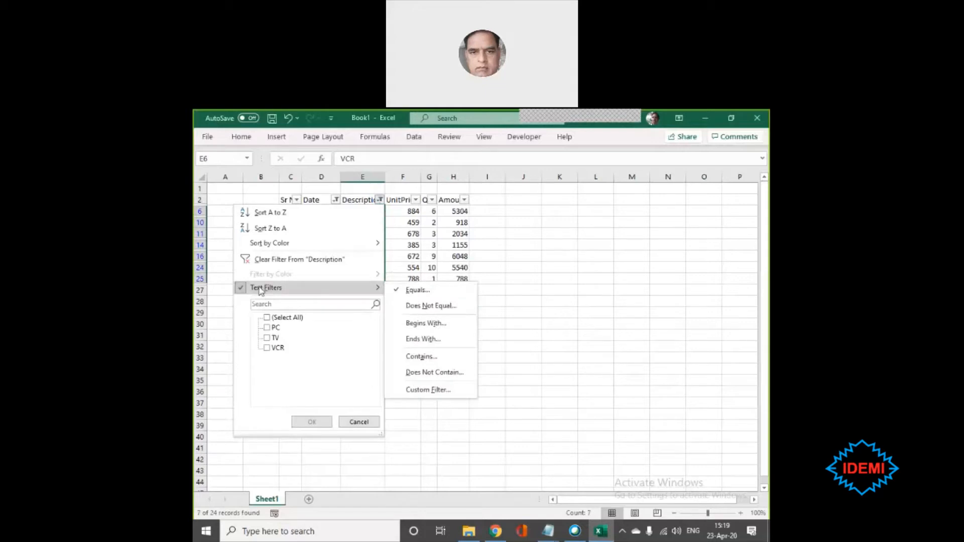
pyautogui.click(266, 317)
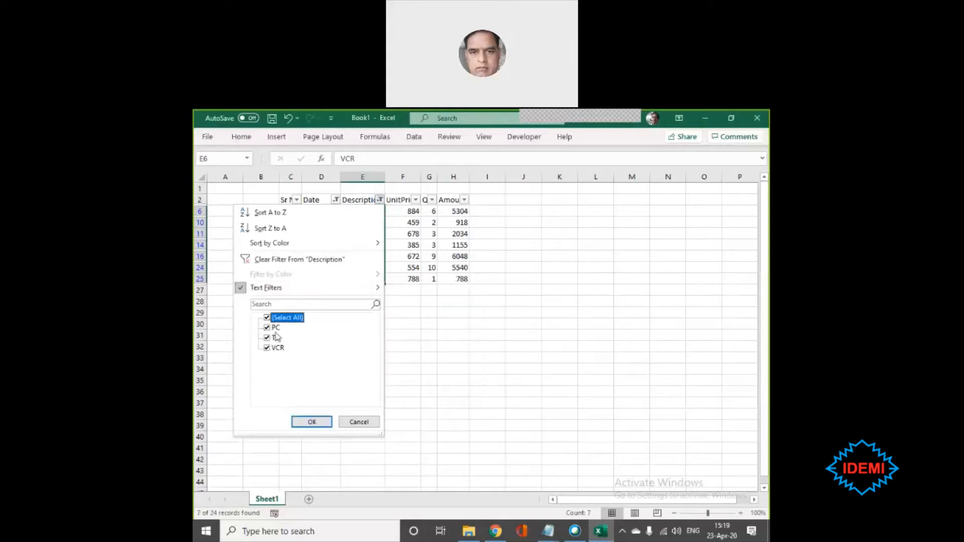
pyautogui.click(311, 422)
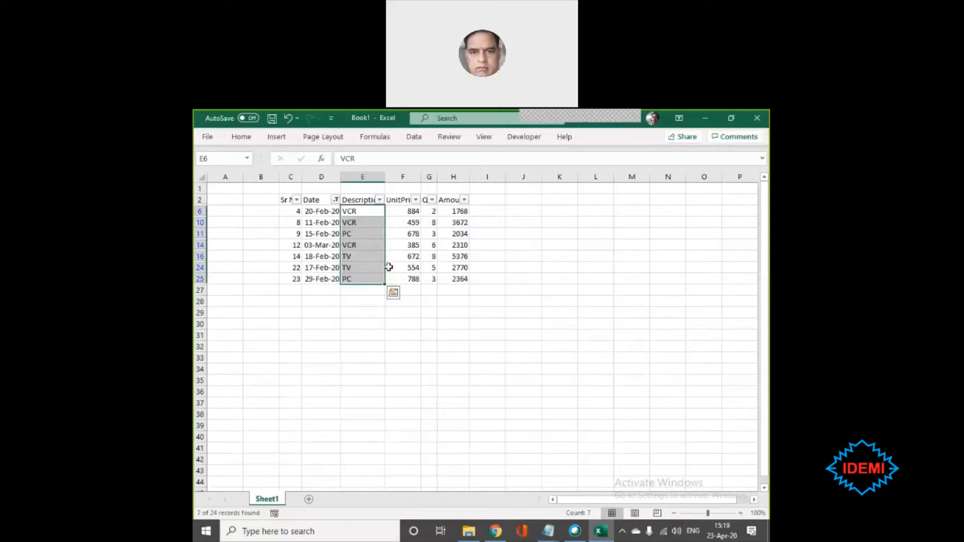
# - Rename the Description header in cell E2 as Products
pyautogui.click(363, 200)
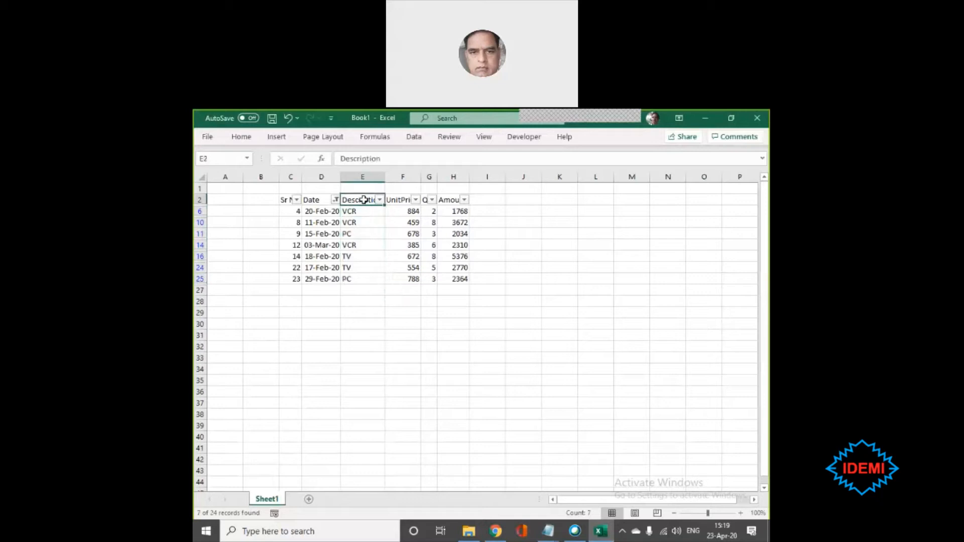
pyautogui.write('Pr')
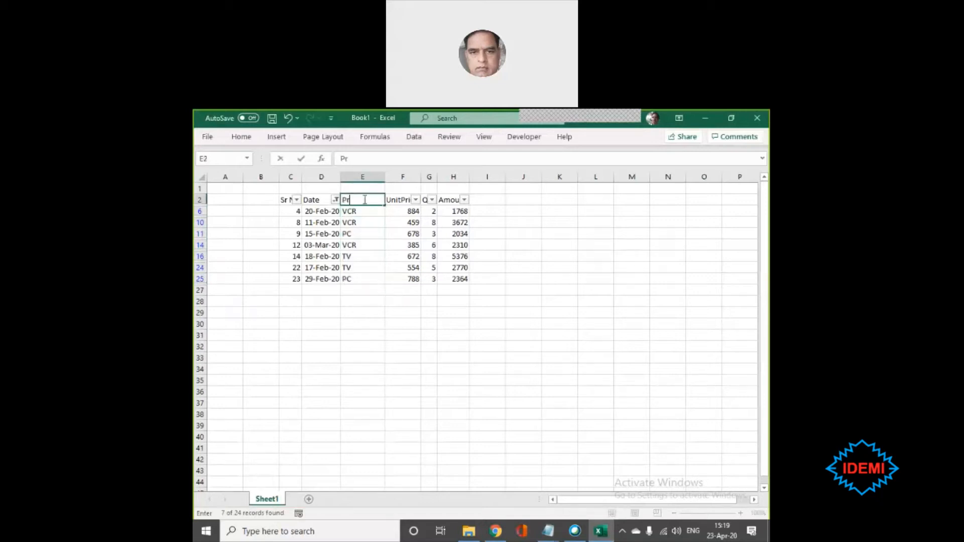
pyautogui.write('oducts')
pyautogui.press('Return')
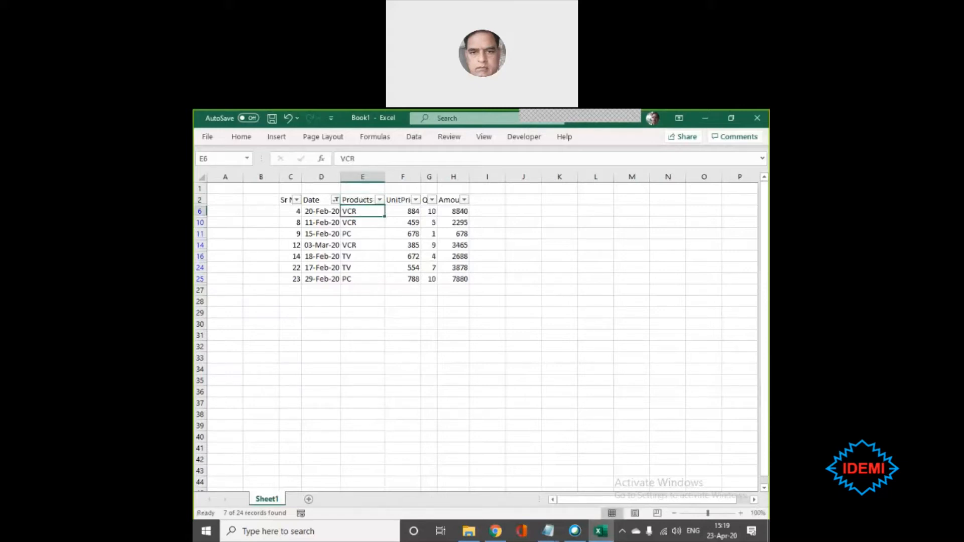
# - Clear the filter from the Date column to show the whole table
pyautogui.click(336, 200)
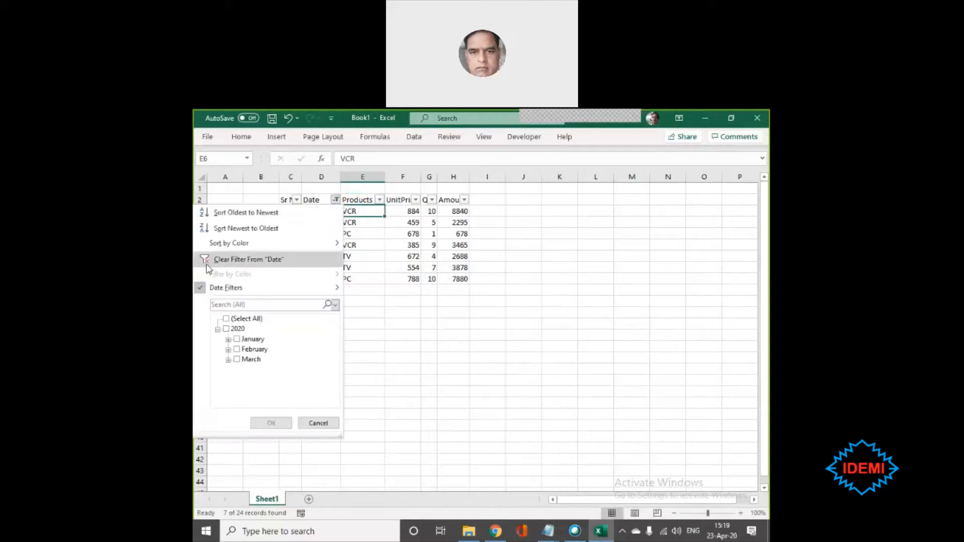
pyautogui.click(260, 260)
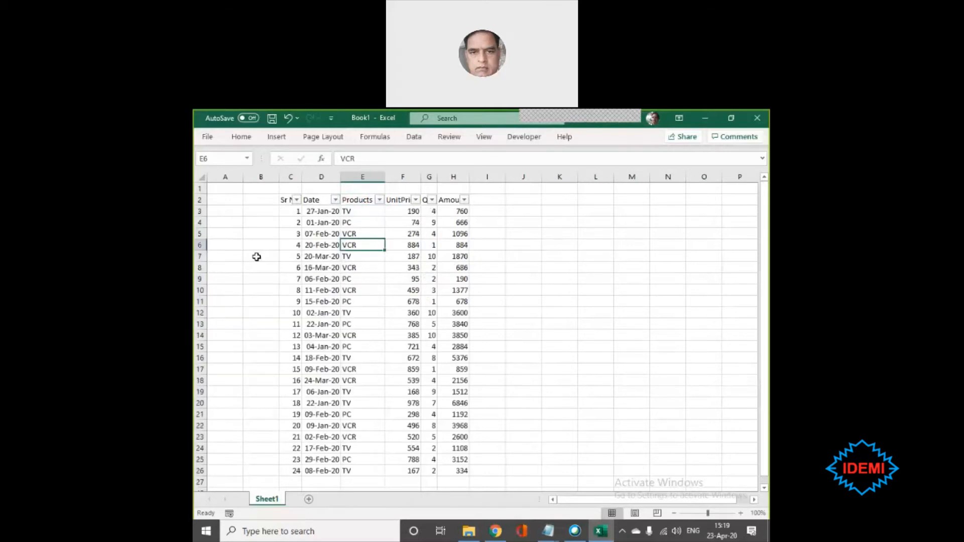
# - Filter the Products column to show only the PC and VCR items
pyautogui.click(379, 200)
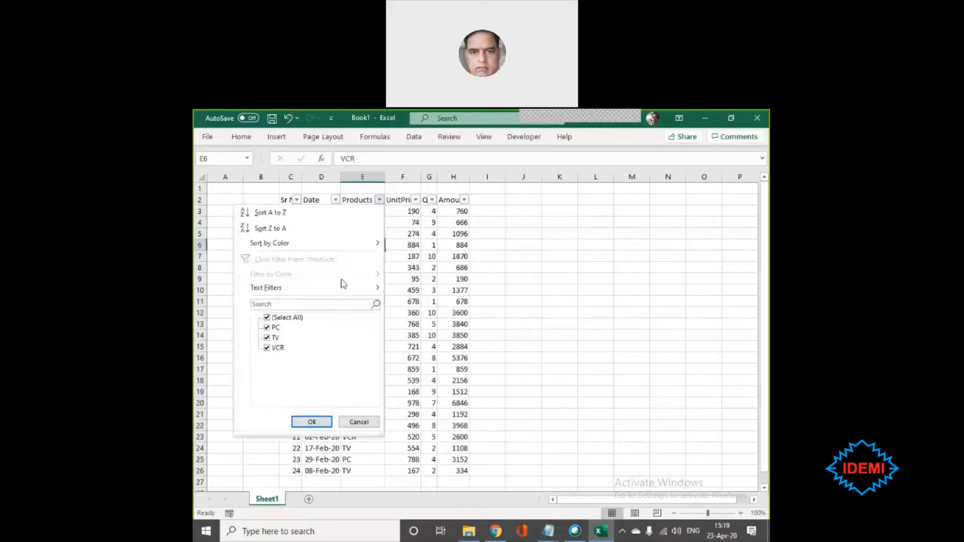
pyautogui.click(266, 317)
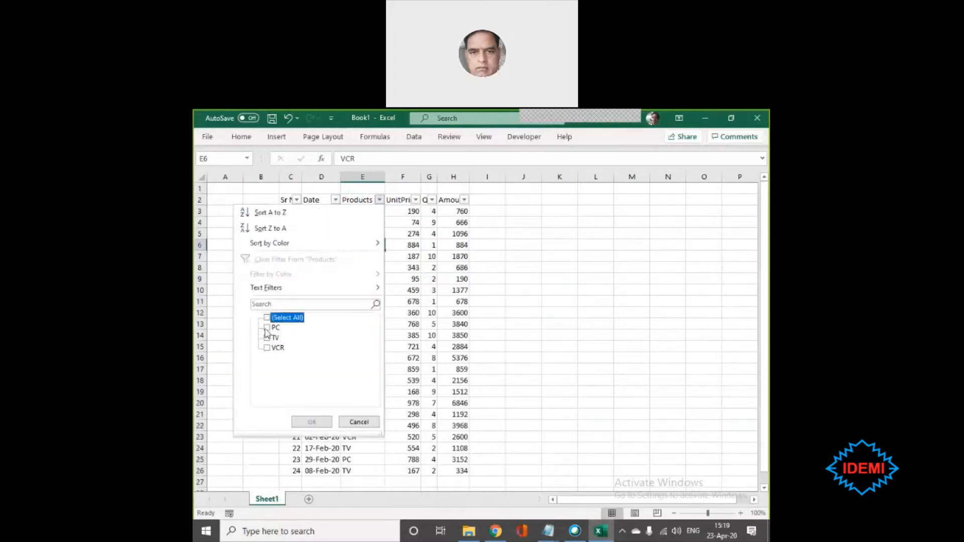
pyautogui.click(268, 327)
pyautogui.click(269, 350)
pyautogui.click(268, 352)
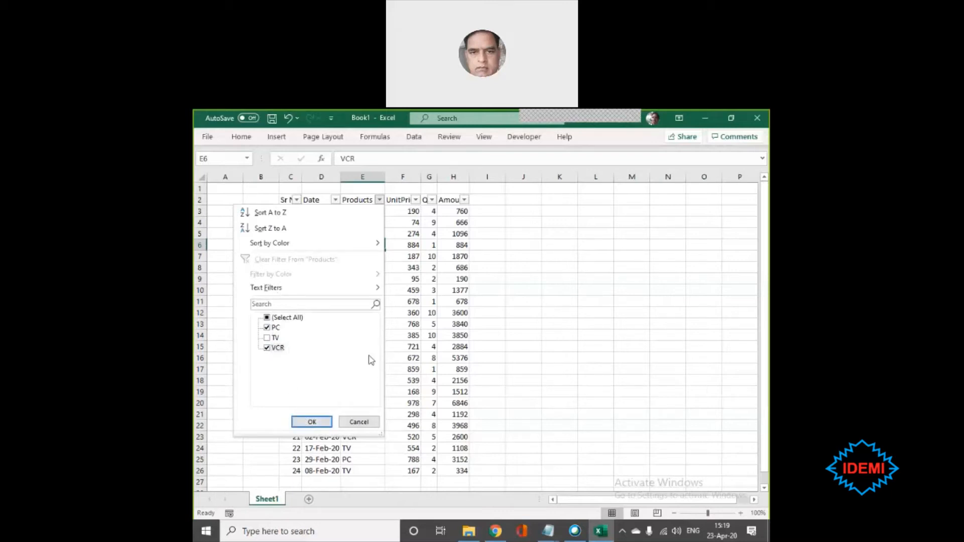
pyautogui.click(319, 426)
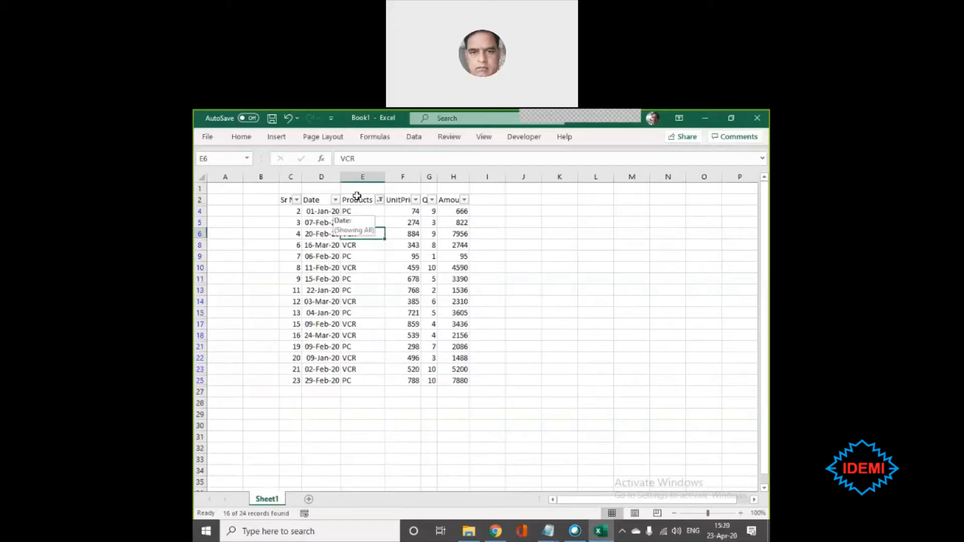
# - Examine the filtered Products entries and check which items are selected in that column's filter list
pyautogui.moveTo(358, 208)
pyautogui.mouseDown()
pyautogui.moveTo(370, 372)
pyautogui.moveTo(361, 380)
pyautogui.mouseUp()
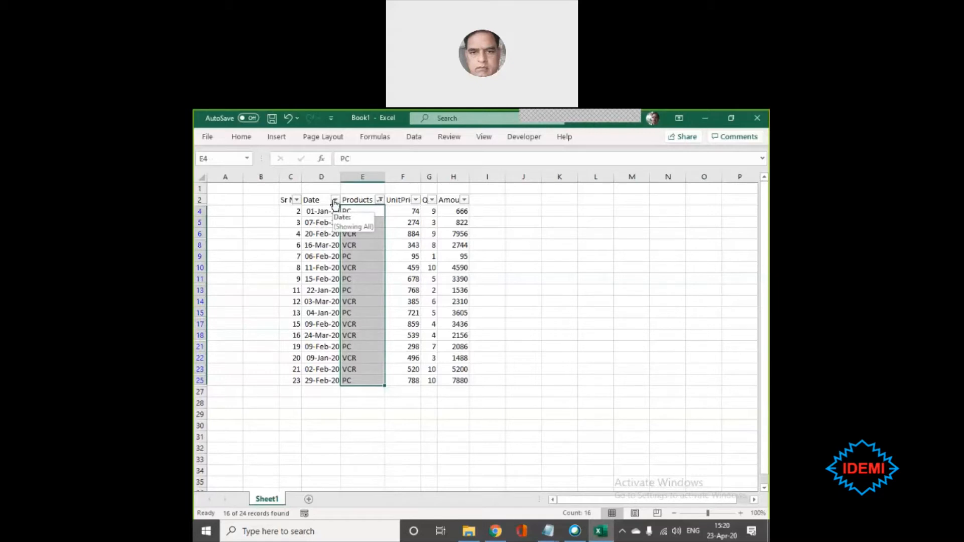
pyautogui.click(379, 200)
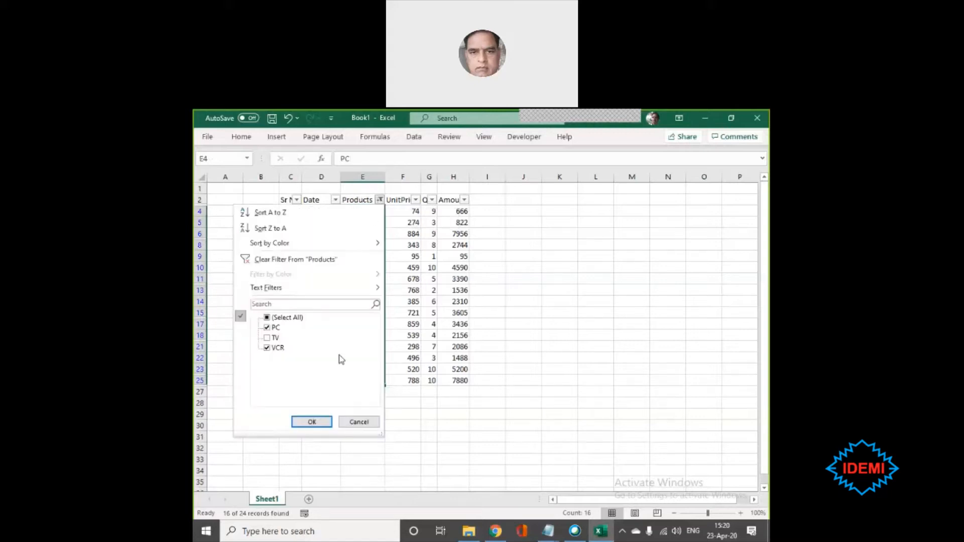
pyautogui.click(359, 422)
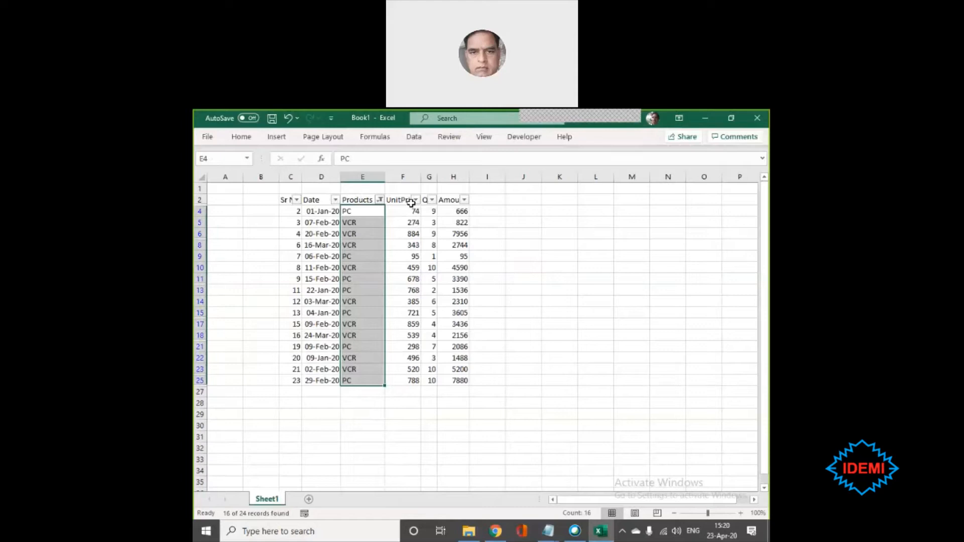
# - Filter the Qty column with a custom number filter for values greater than or equal to 5
pyautogui.click(432, 200)
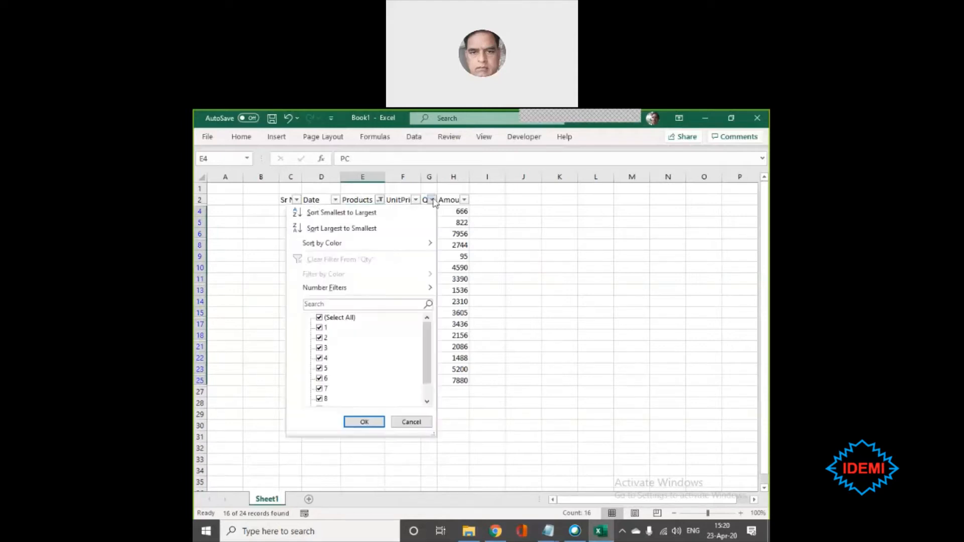
pyautogui.click(319, 318)
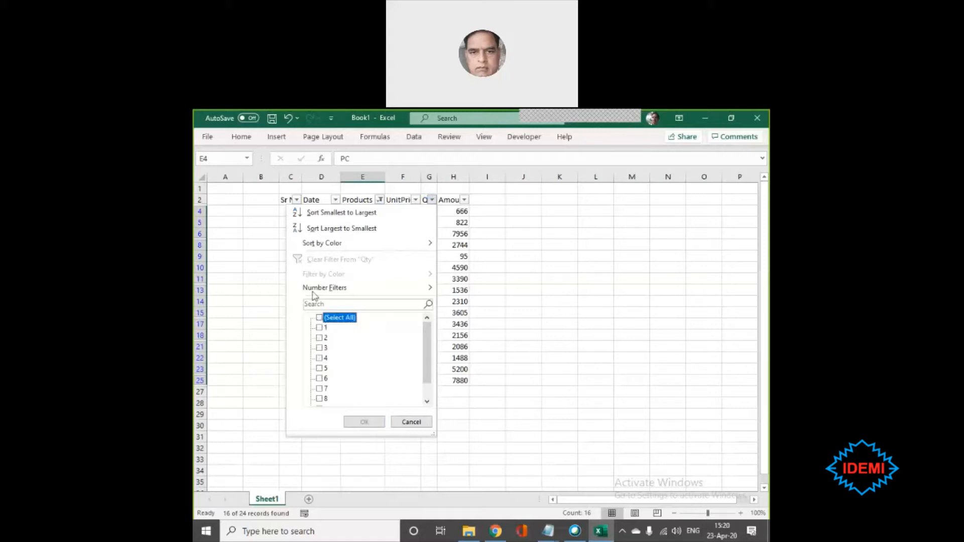
pyautogui.moveTo(311, 292)
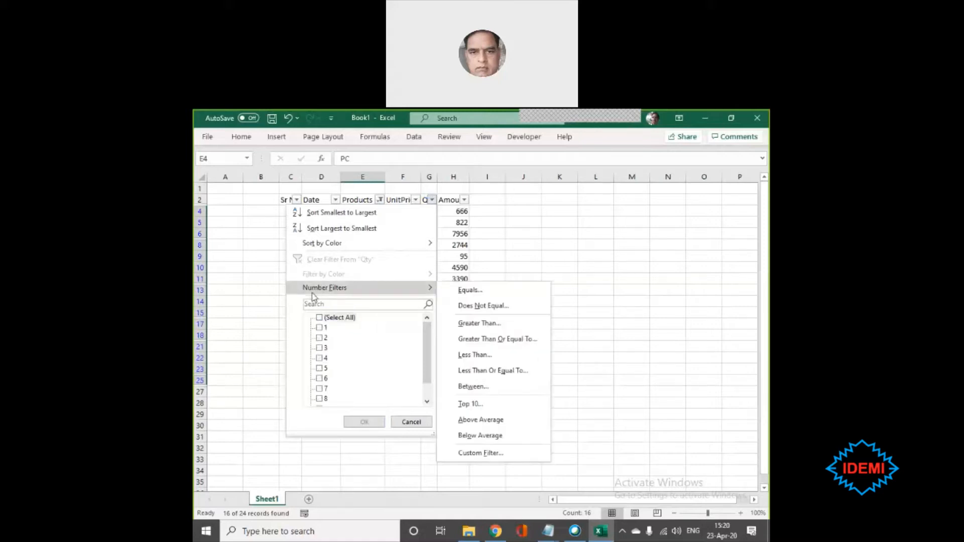
pyautogui.click(492, 324)
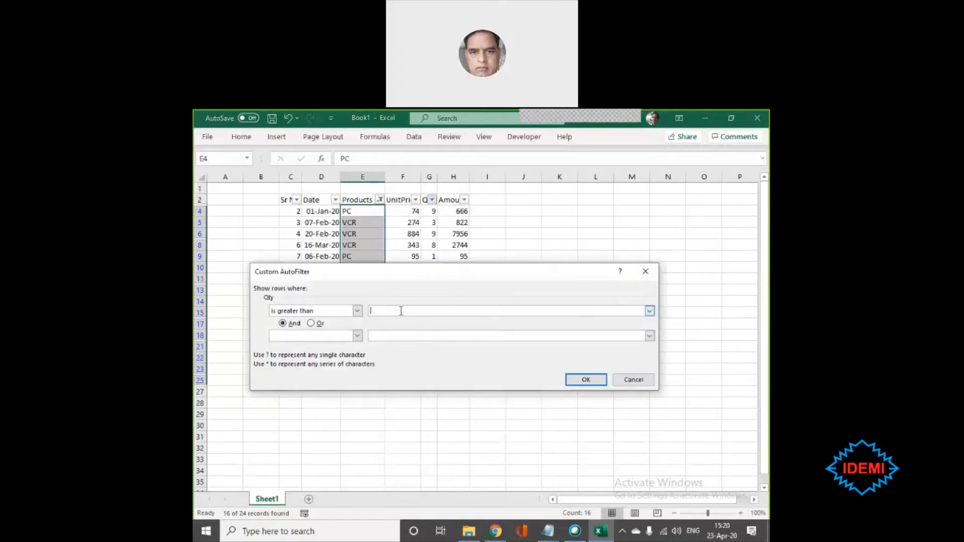
pyautogui.write('5')
pyautogui.moveTo(410, 279); pyautogui.dragTo(411, 363)
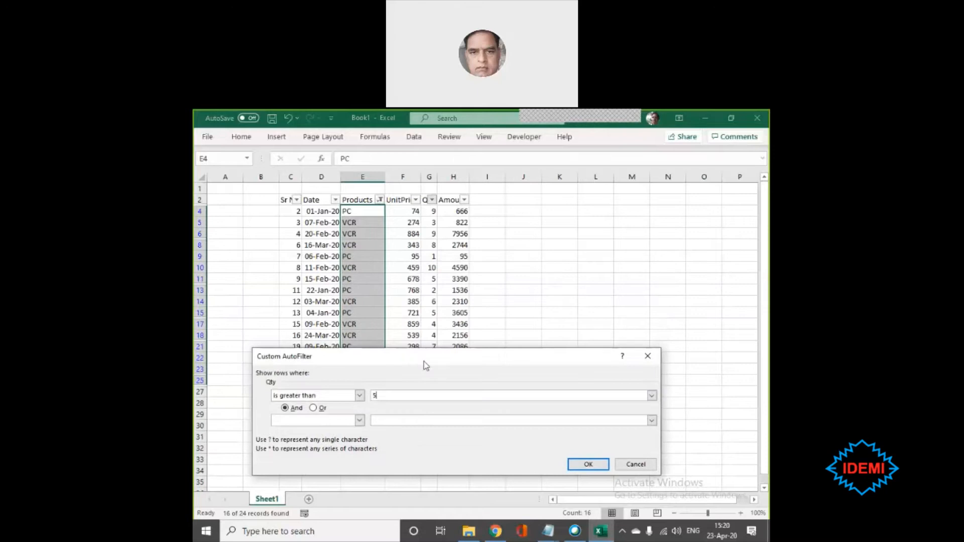
pyautogui.click(359, 396)
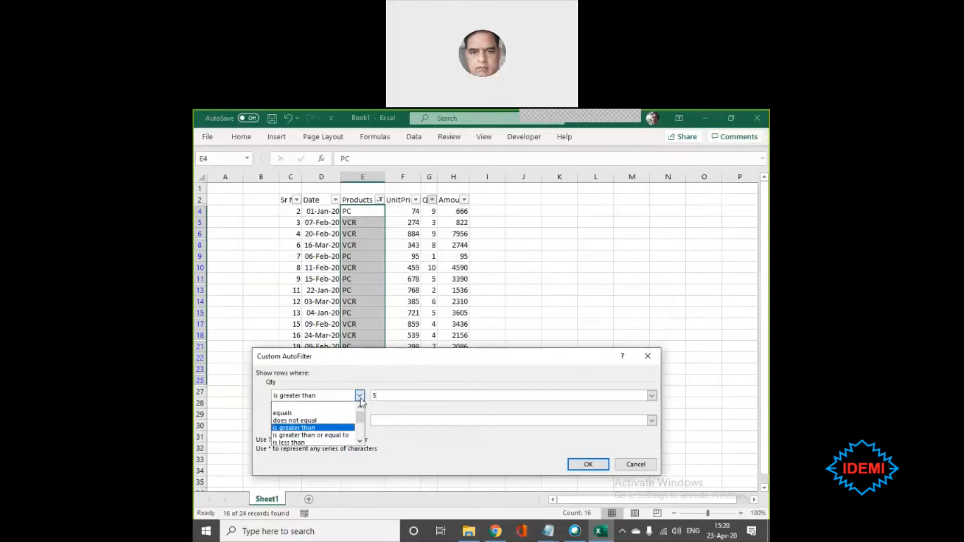
pyautogui.click(321, 438)
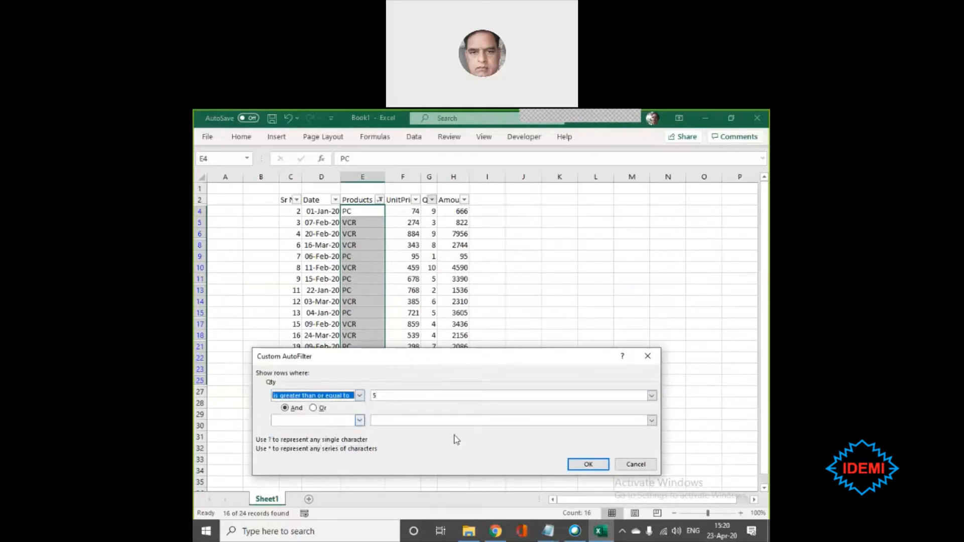
pyautogui.click(588, 464)
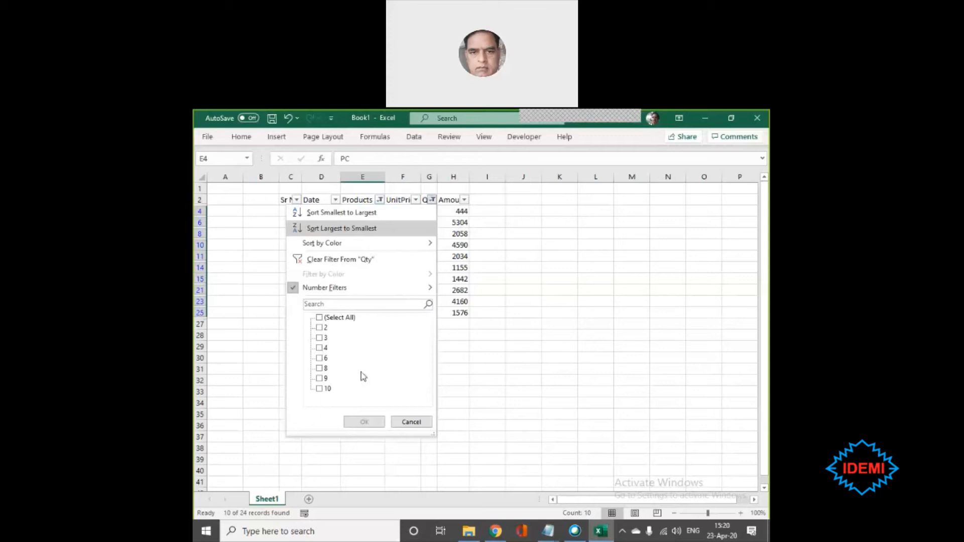
# - Compare the filtered table rows with the values offered in the Qty column's filter list
pyautogui.click(411, 422)
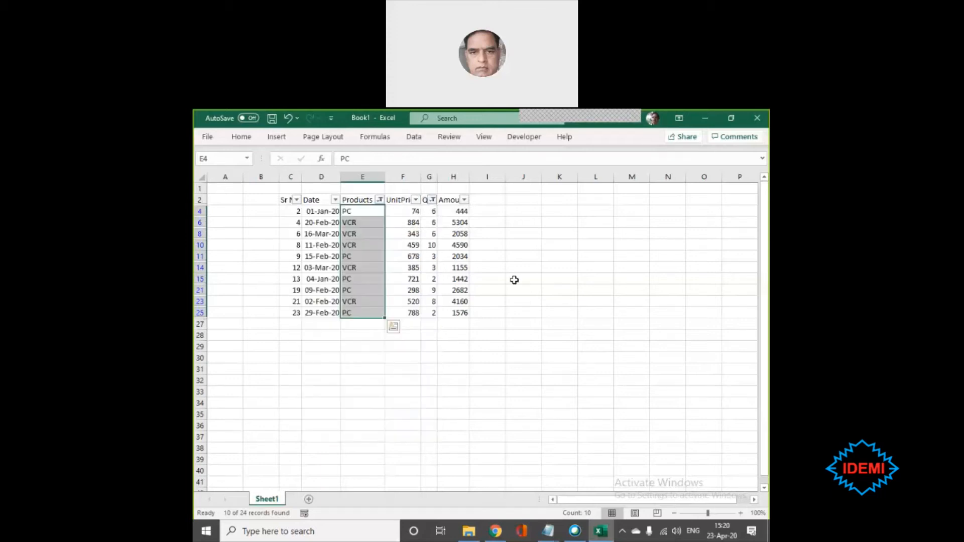
pyautogui.click(432, 200)
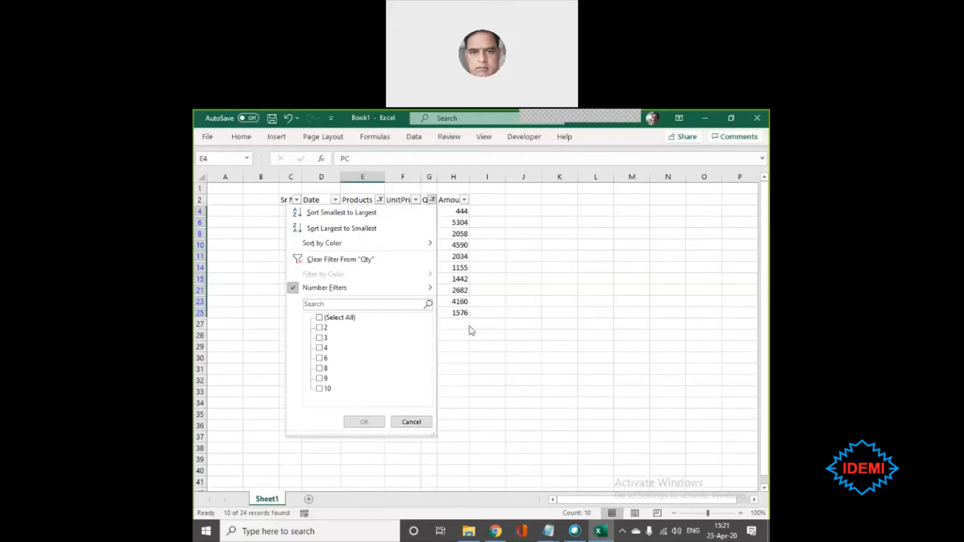
pyautogui.click(411, 422)
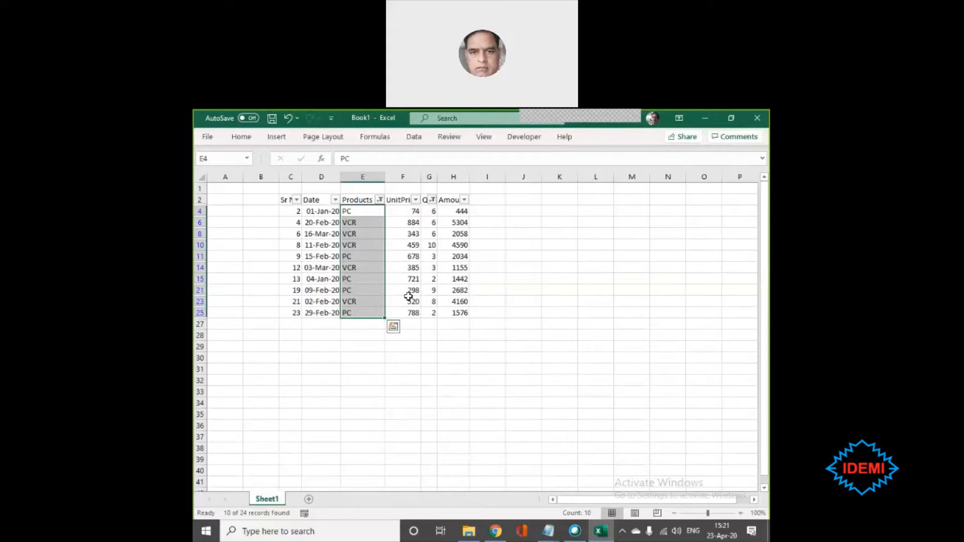
# - Clear the filters from the Products and Qty columns to show all table rows
pyautogui.click(380, 201)
pyautogui.moveTo(297, 290)
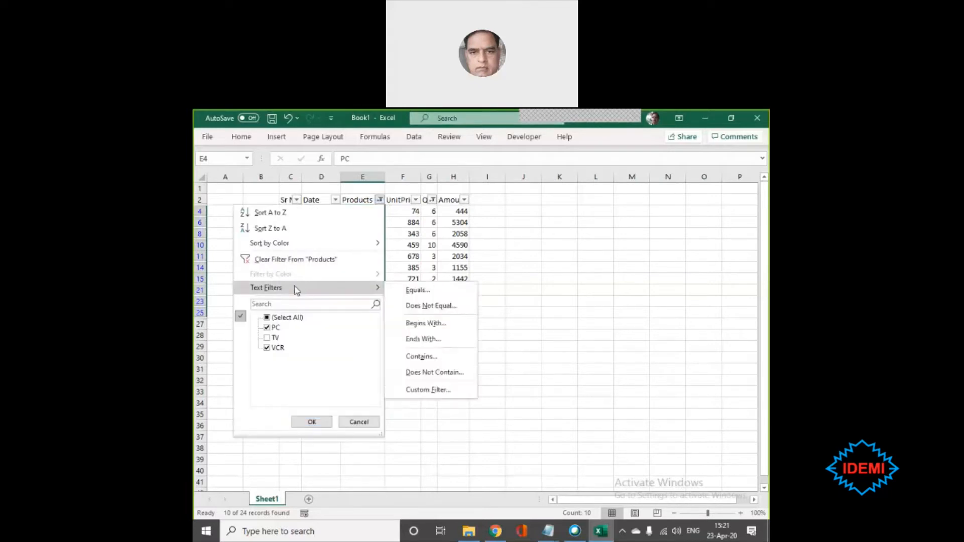
pyautogui.click(296, 259)
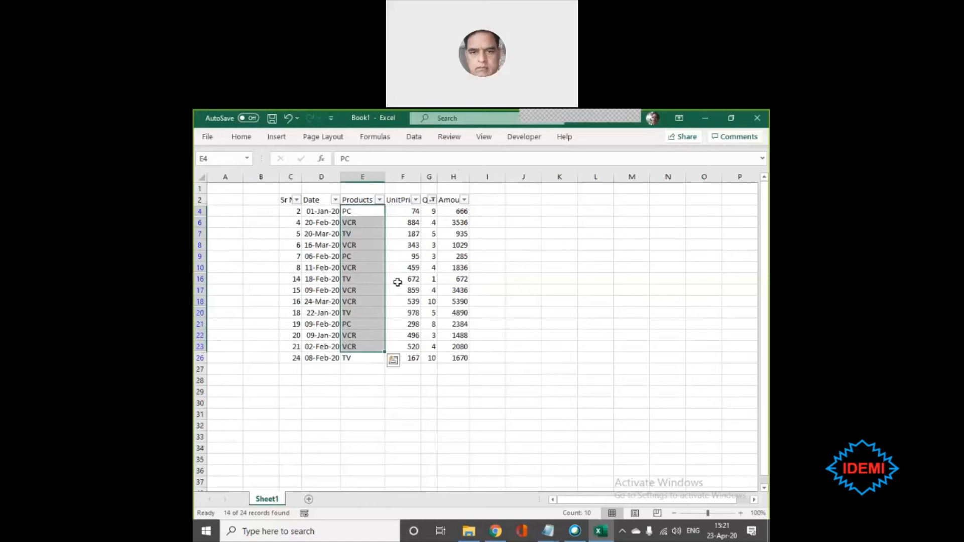
pyautogui.click(430, 200)
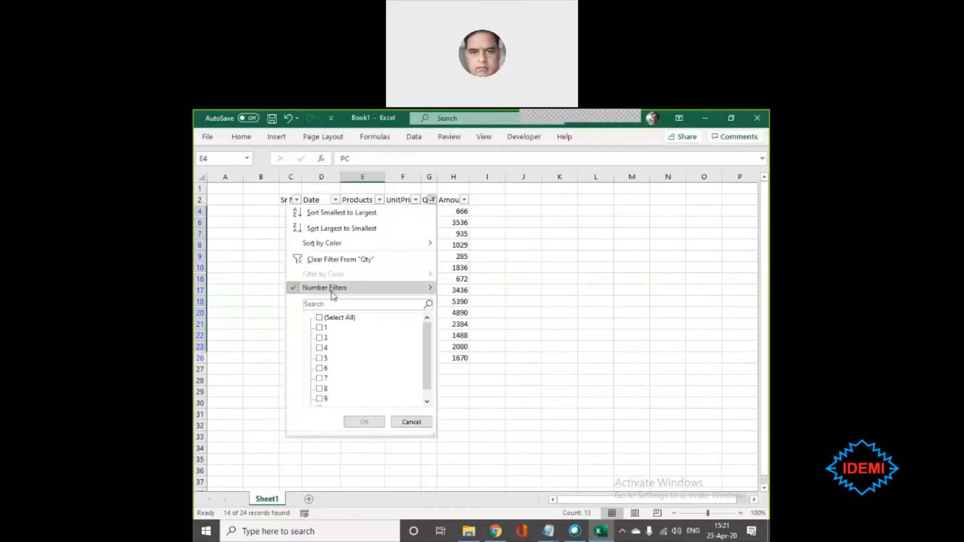
pyautogui.click(329, 259)
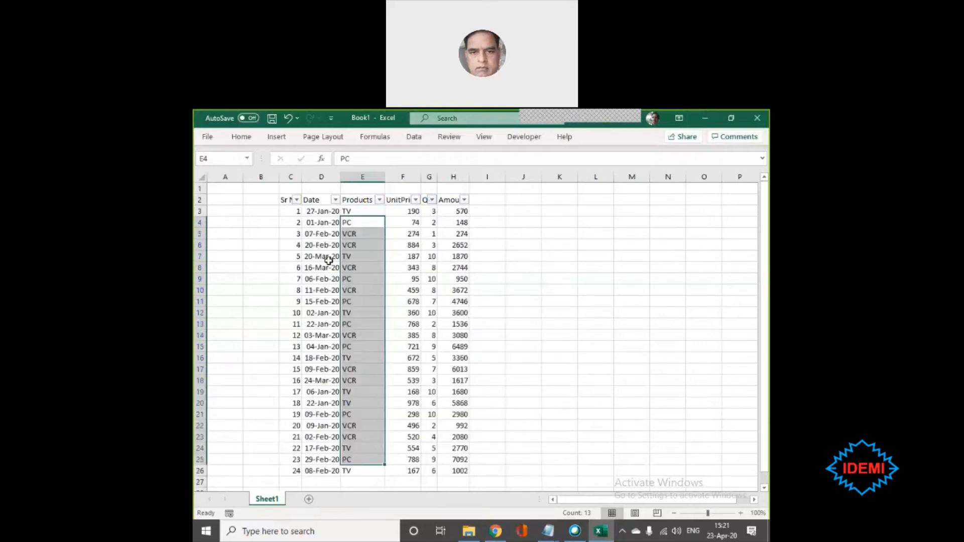
pyautogui.click(555, 289)
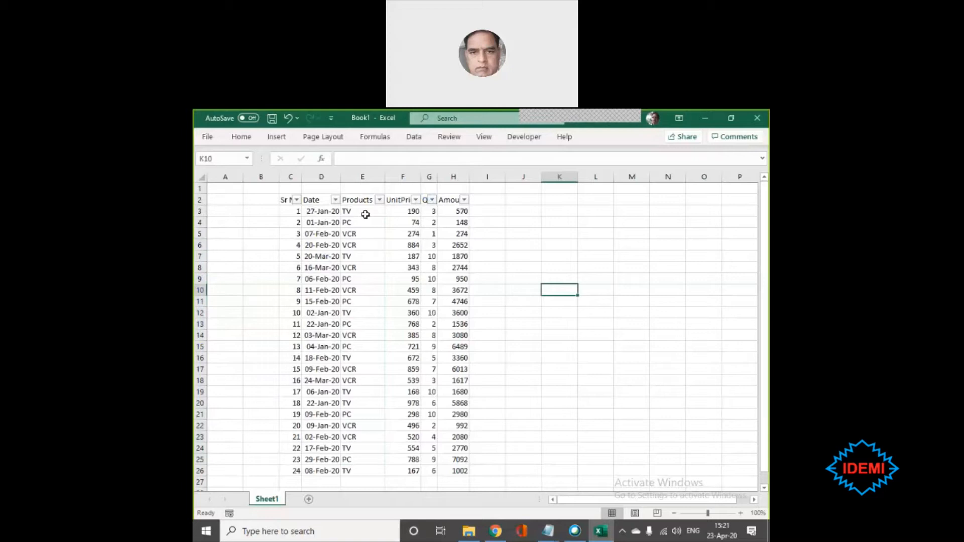
# - Fit the width of the Sr No column to its contents
pyautogui.doubleClick(302, 177)
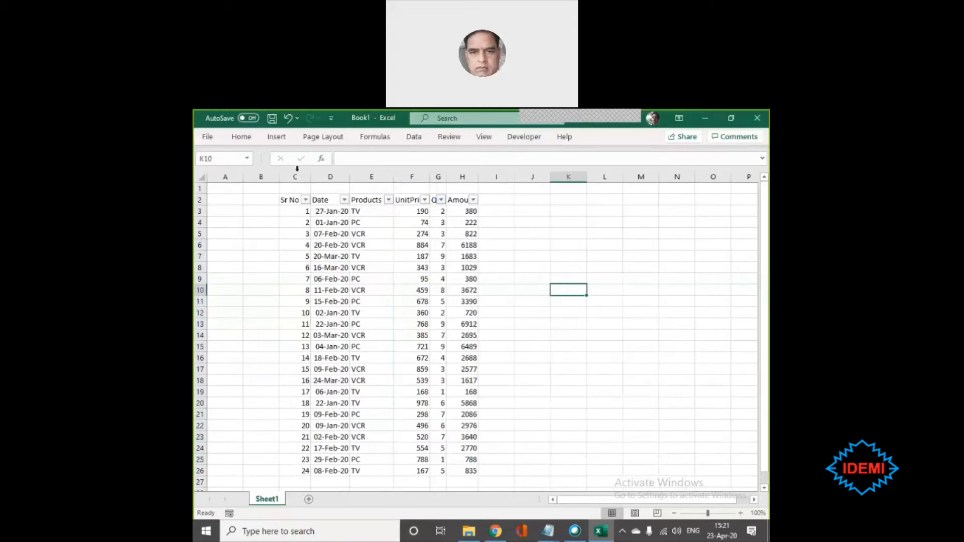
pyautogui.click(343, 173)
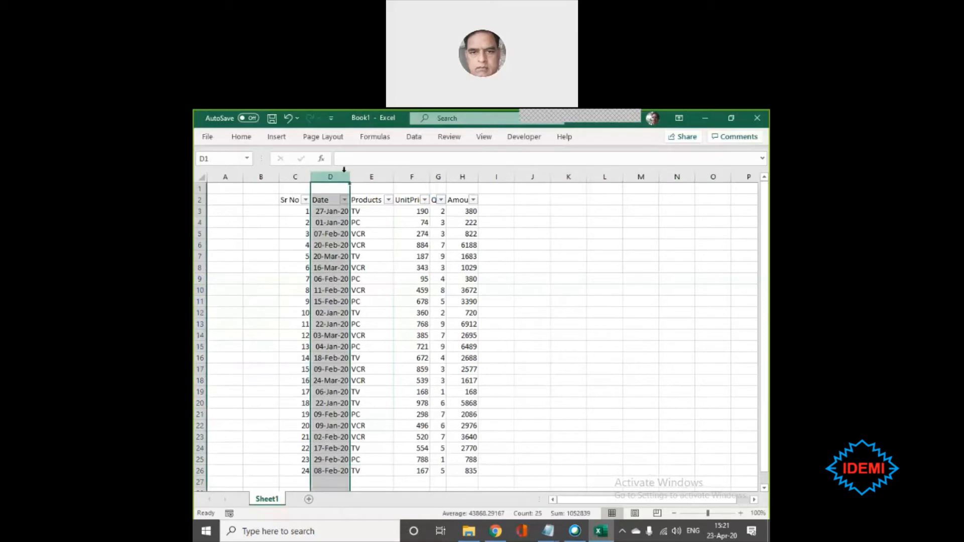
pyautogui.click(364, 229)
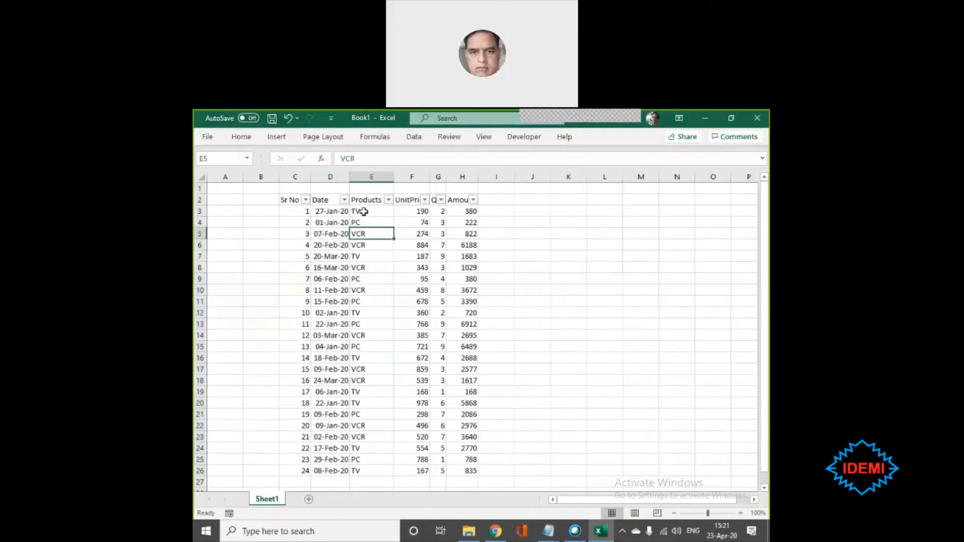
# - Enter the product names PC, TV and VCR in cells M3 to M5
pyautogui.click(645, 210)
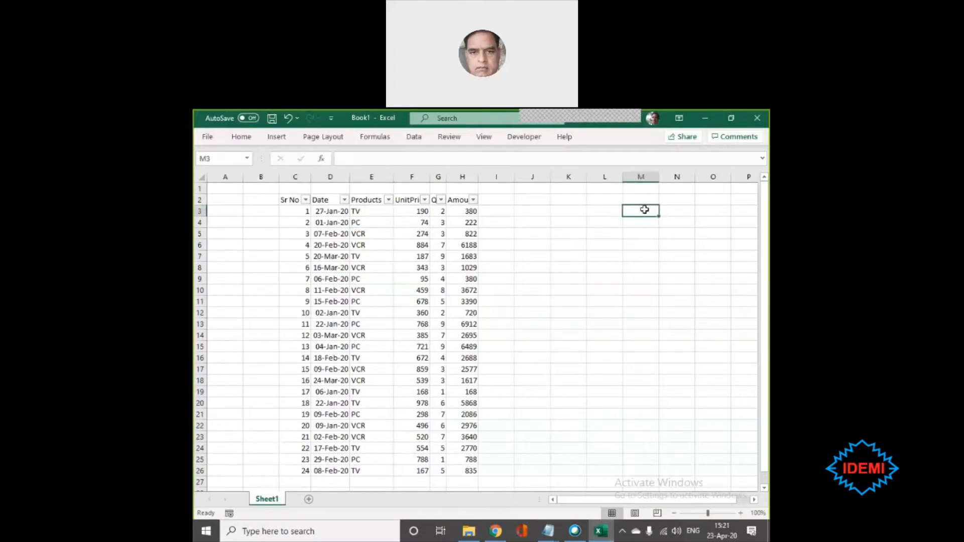
pyautogui.write('PC')
pyautogui.press('Return')
pyautogui.write('TV')
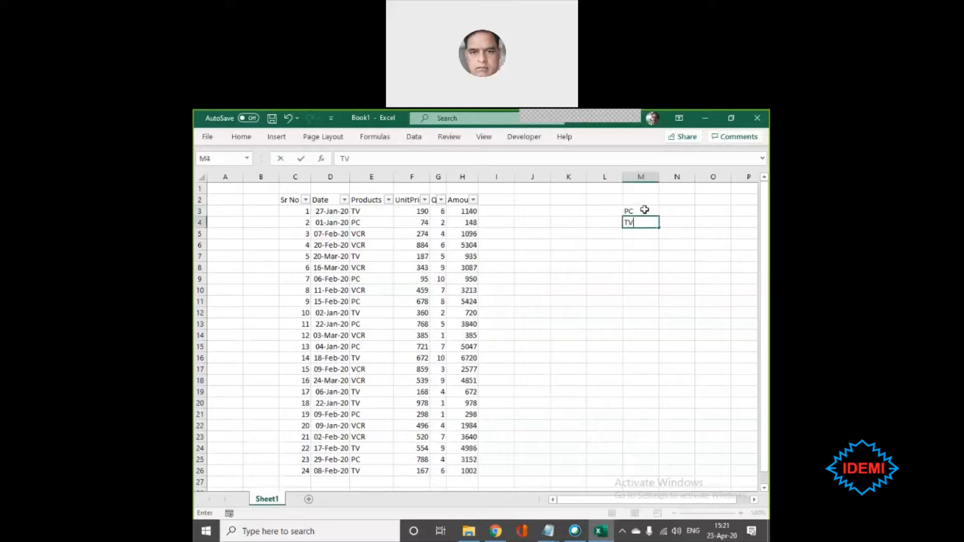
pyautogui.press('Return')
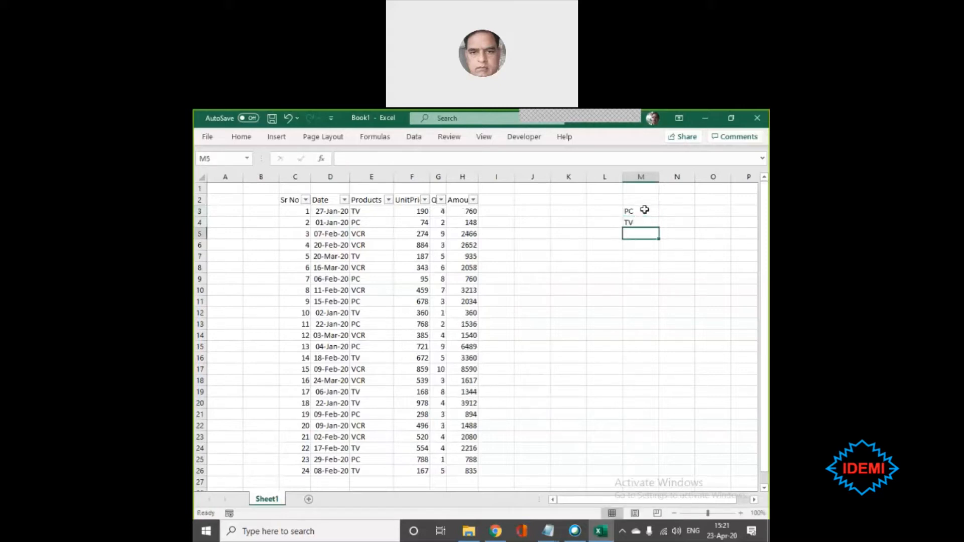
pyautogui.write('VCR')
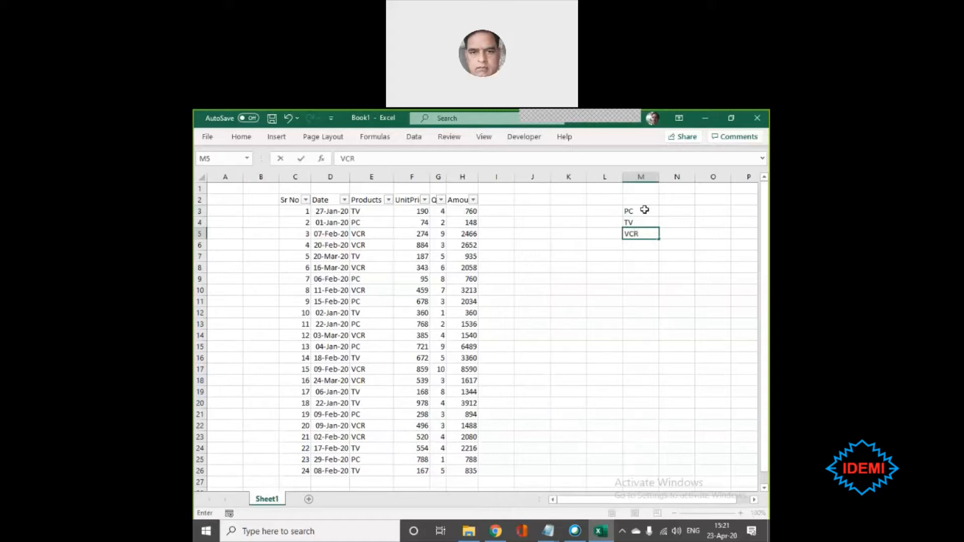
pyautogui.press('Return')
# - Move the VCR entry from cell M5 to M2, above PC and TV
pyautogui.press('Up')
pyautogui.press('Left')
pyautogui.press('Left')
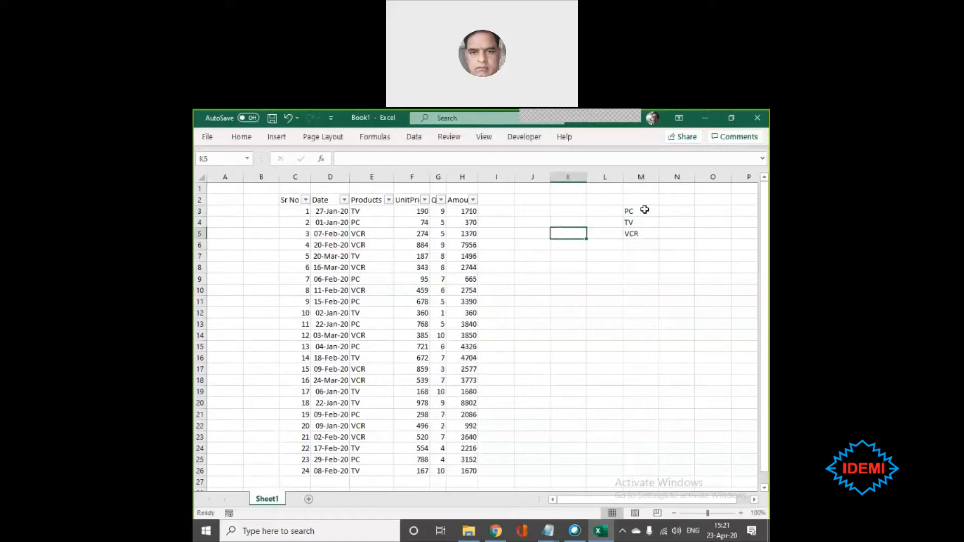
pyautogui.press('Up')
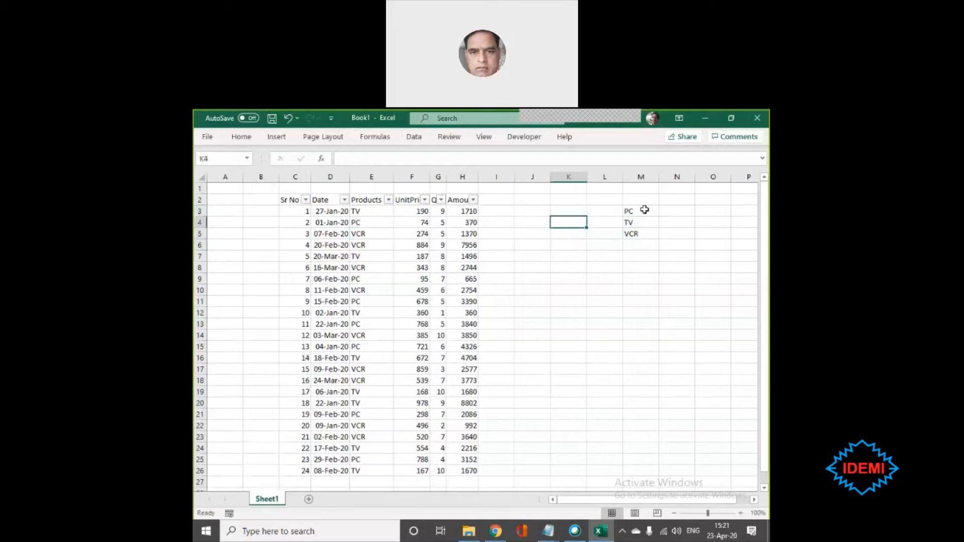
pyautogui.press('Right')
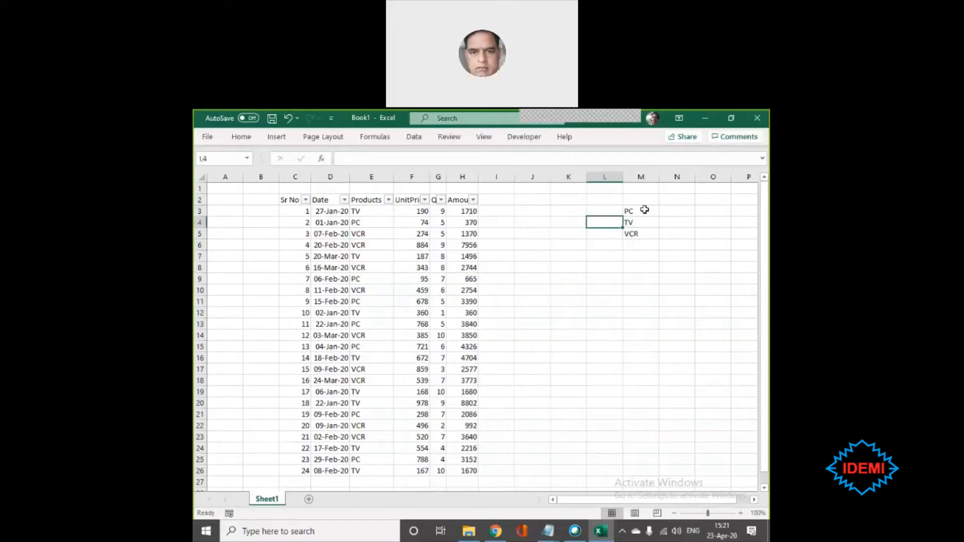
pyautogui.press('Right')
pyautogui.press('Down')
pyautogui.hotkey('ctrl', 'x')
pyautogui.press('Up')
pyautogui.press('Up')
pyautogui.press('Up')
pyautogui.hotkey('ctrl', 'v')
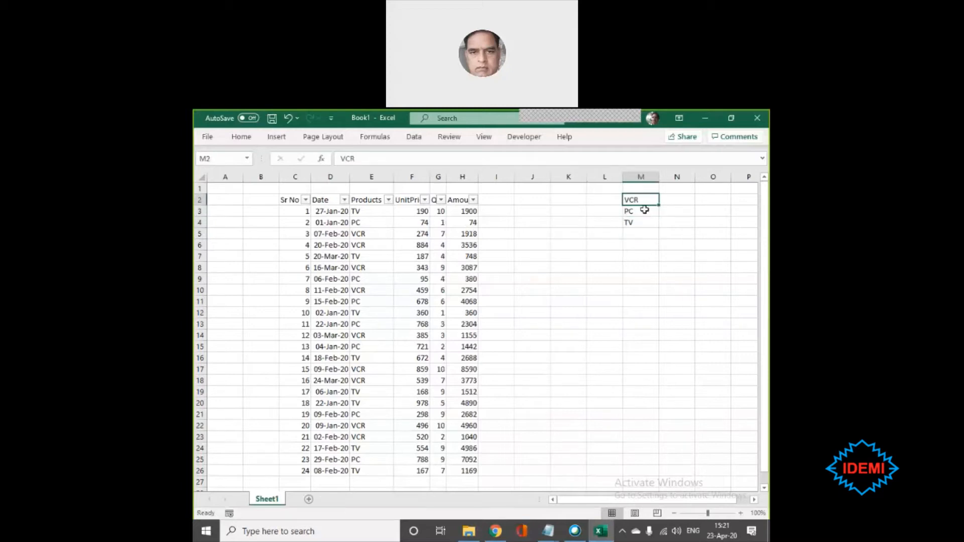
# - Move the VCR, PC and TV list from cells M2 to M4 down to cells M7 to M9
pyautogui.hotkey('shift', 'Down')
pyautogui.hotkey('shift', 'Up')
pyautogui.hotkey('shift', 'Down')
pyautogui.hotkey('shift', 'Down')
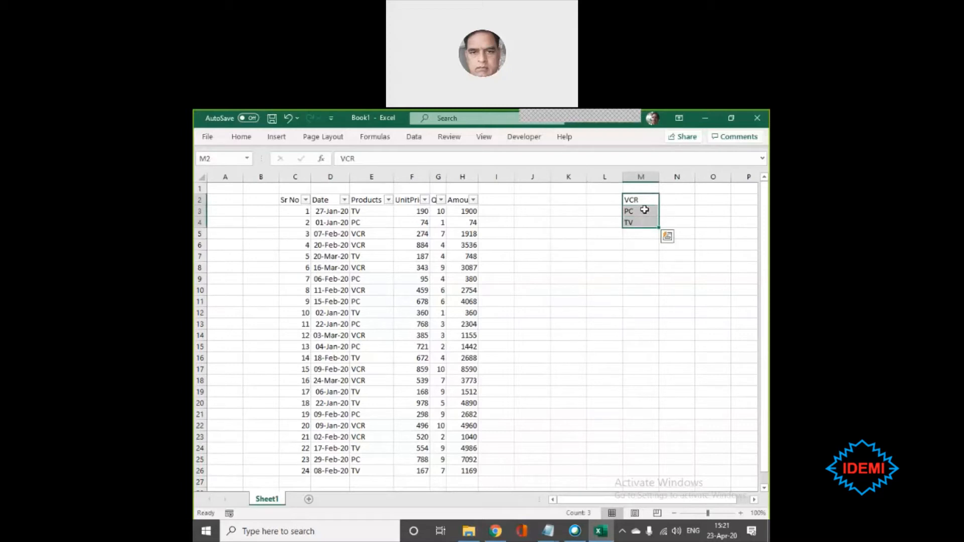
pyautogui.hotkey('ctrl', 'q')
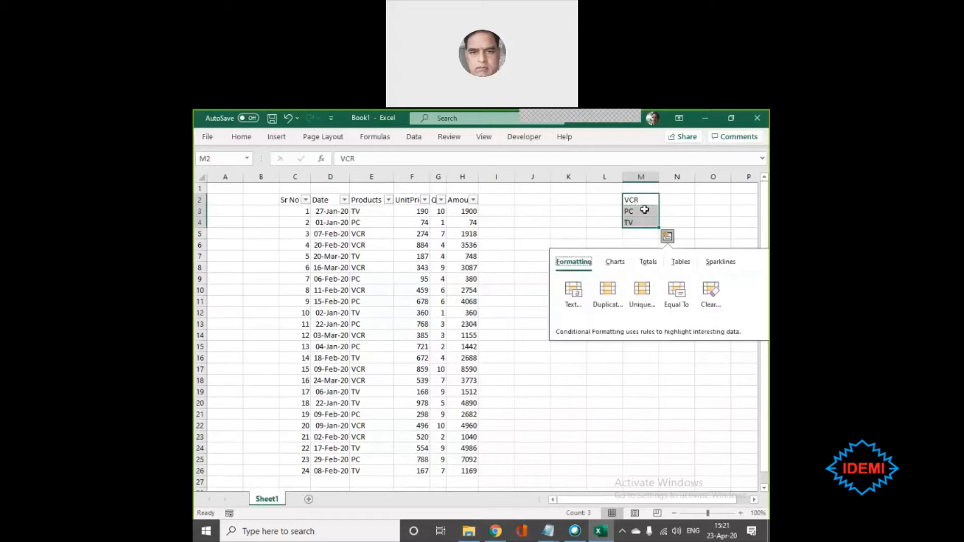
pyautogui.click(532, 241)
pyautogui.moveTo(631, 200); pyautogui.dragTo(636, 284)
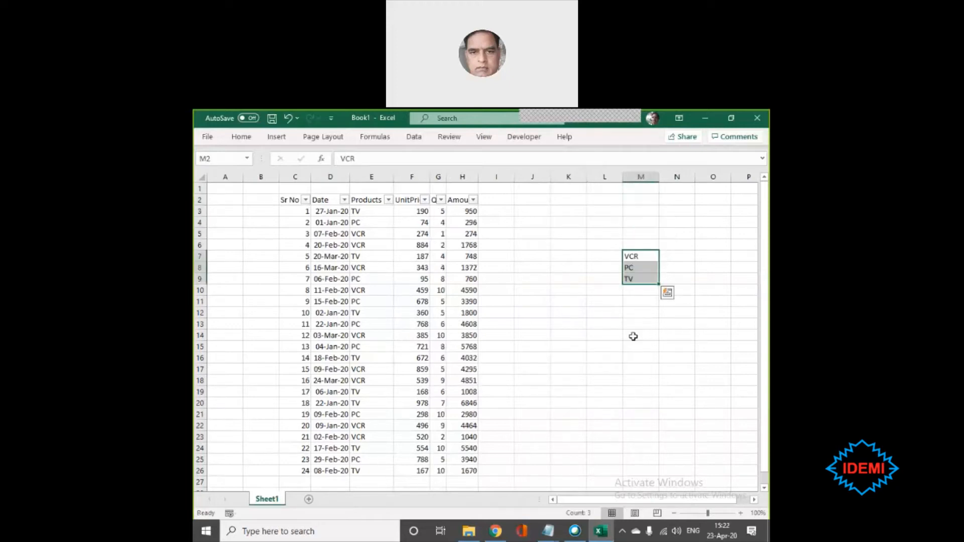
# - Remove the filter from the sales table's header row
pyautogui.click(366, 213)
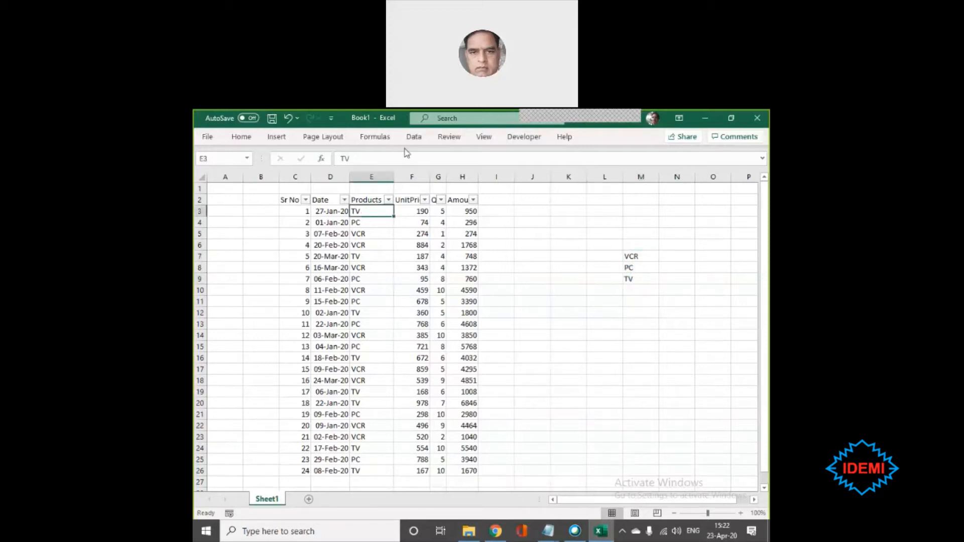
pyautogui.click(414, 140)
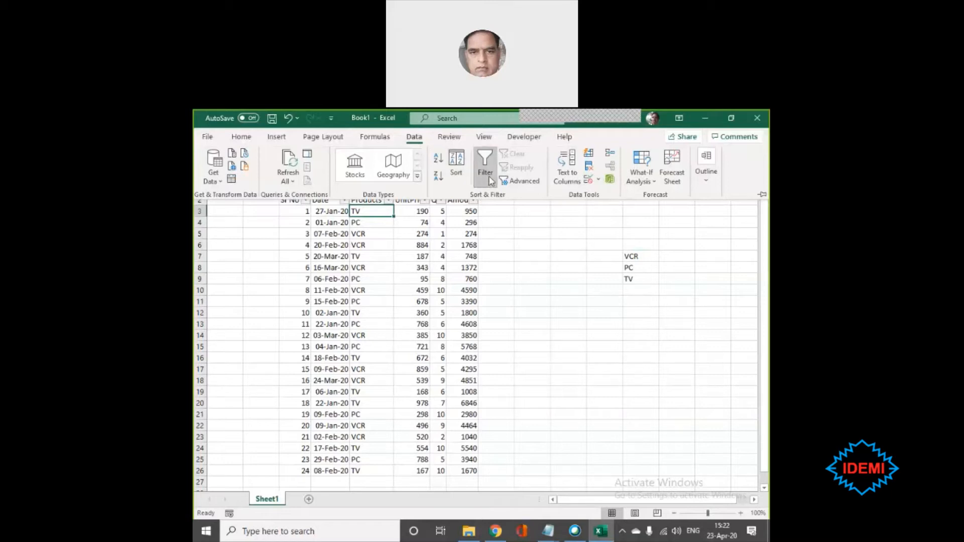
pyautogui.click(485, 171)
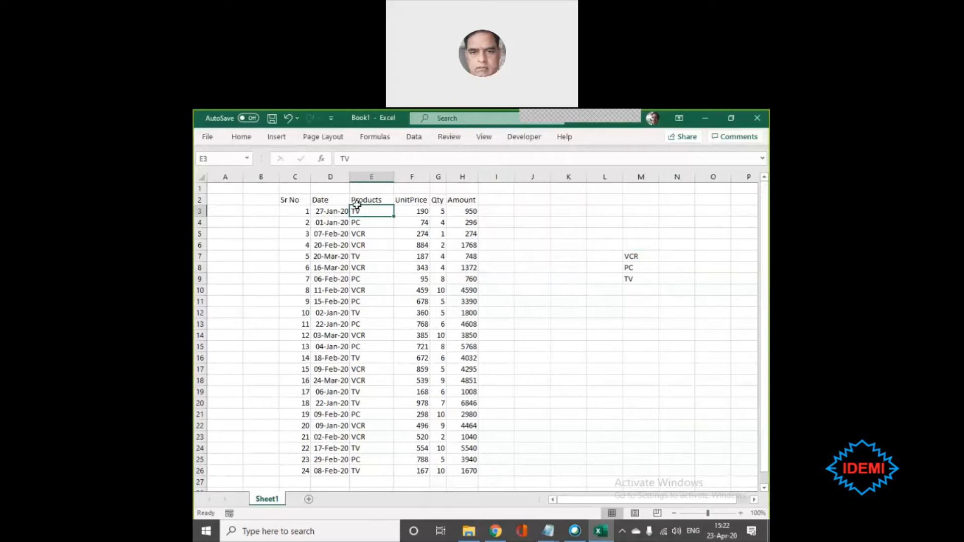
# - Sort the sales table by the Products column on cell values, in A to Z order
pyautogui.click(414, 137)
pyautogui.click(456, 166)
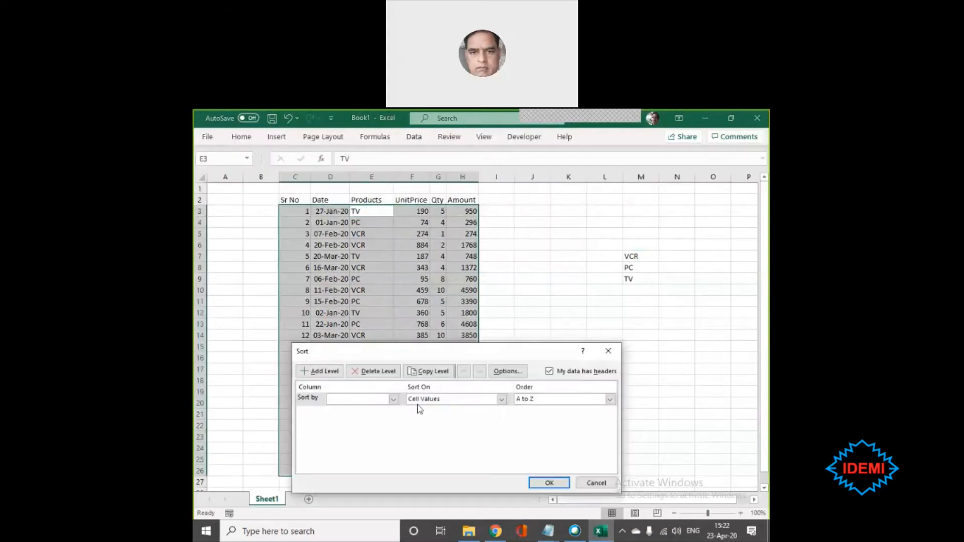
pyautogui.click(393, 399)
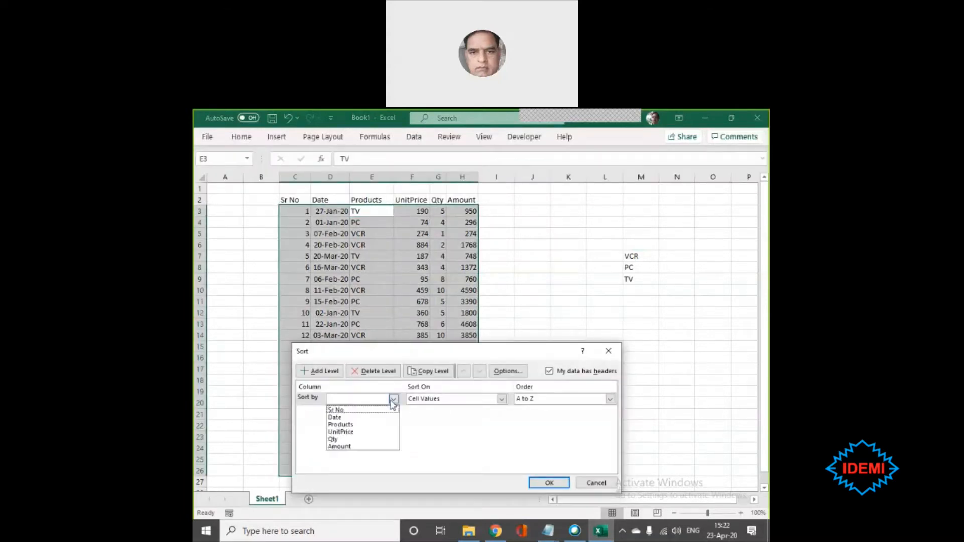
pyautogui.click(359, 425)
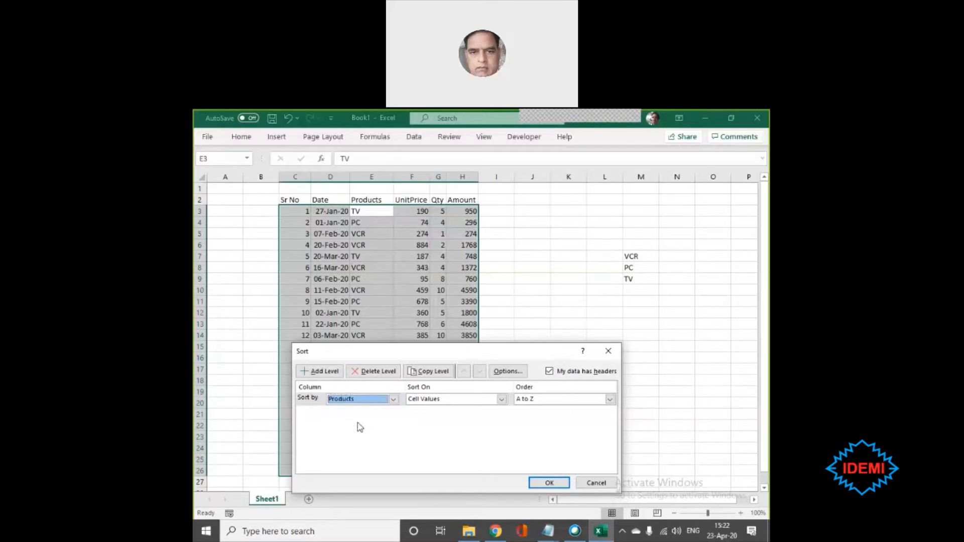
pyautogui.click(610, 399)
pyautogui.click(610, 399)
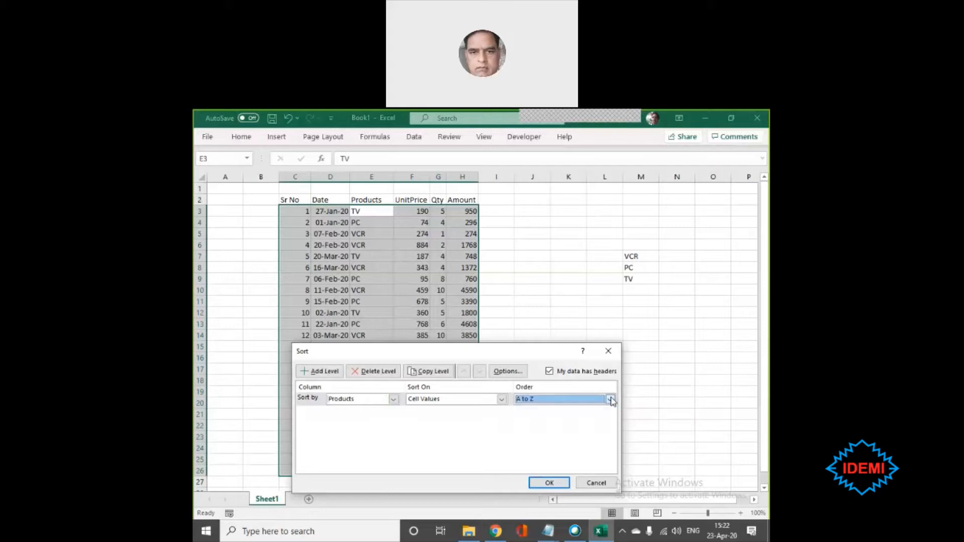
pyautogui.click(555, 483)
pyautogui.click(555, 483)
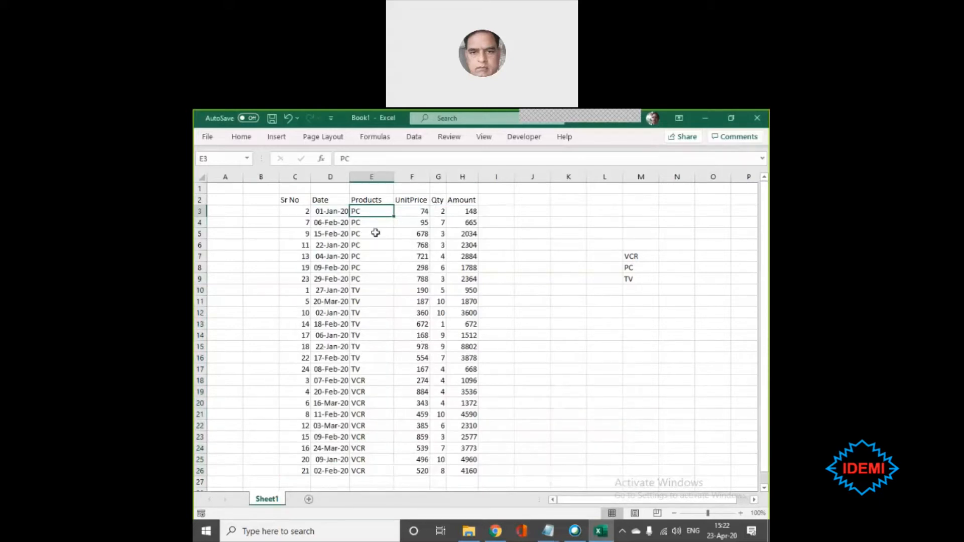
# - Compare the order of the product groups in the sorted Products column with the separate list in cells M7 to M9
pyautogui.moveTo(362, 289); pyautogui.dragTo(368, 358)
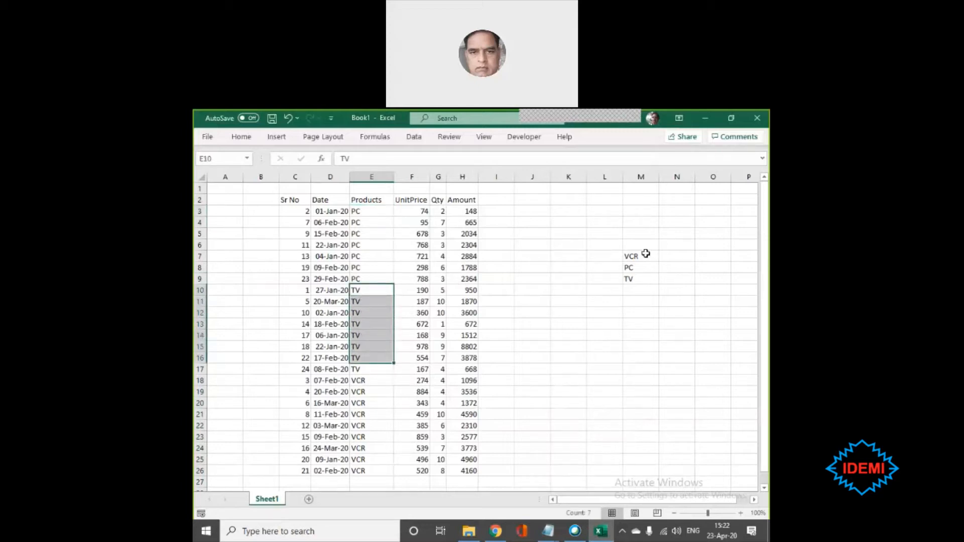
pyautogui.click(641, 256)
pyautogui.moveTo(355, 211); pyautogui.dragTo(372, 280)
pyautogui.click(372, 280)
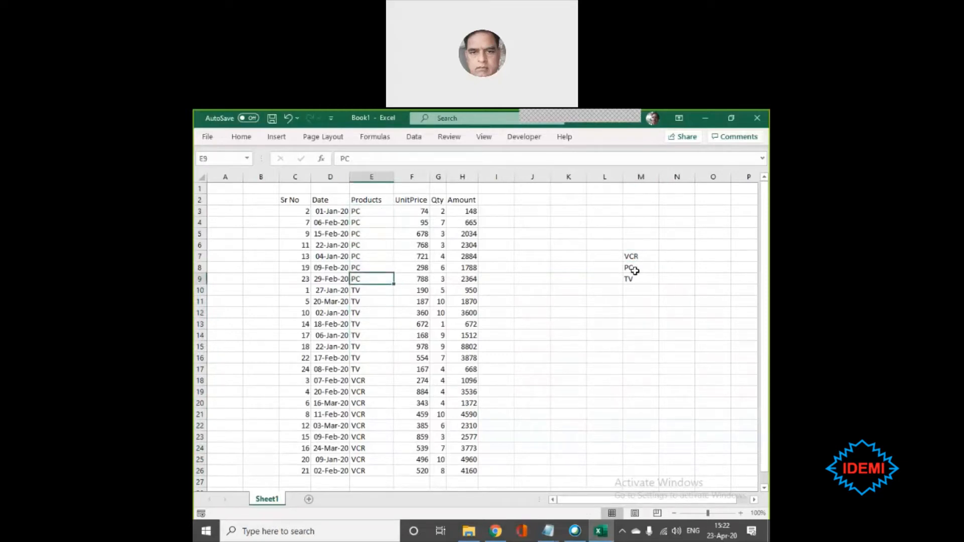
pyautogui.moveTo(368, 290); pyautogui.dragTo(370, 372)
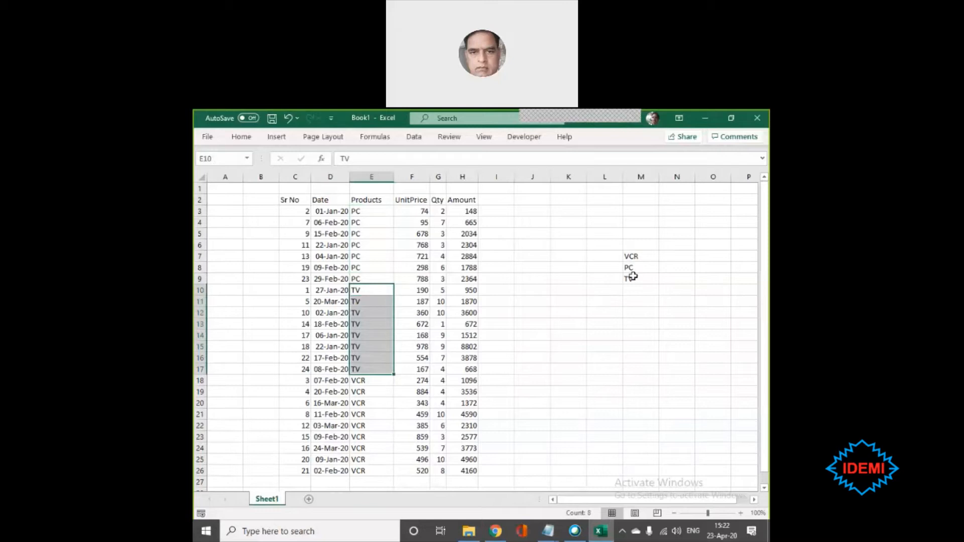
pyautogui.click(575, 351)
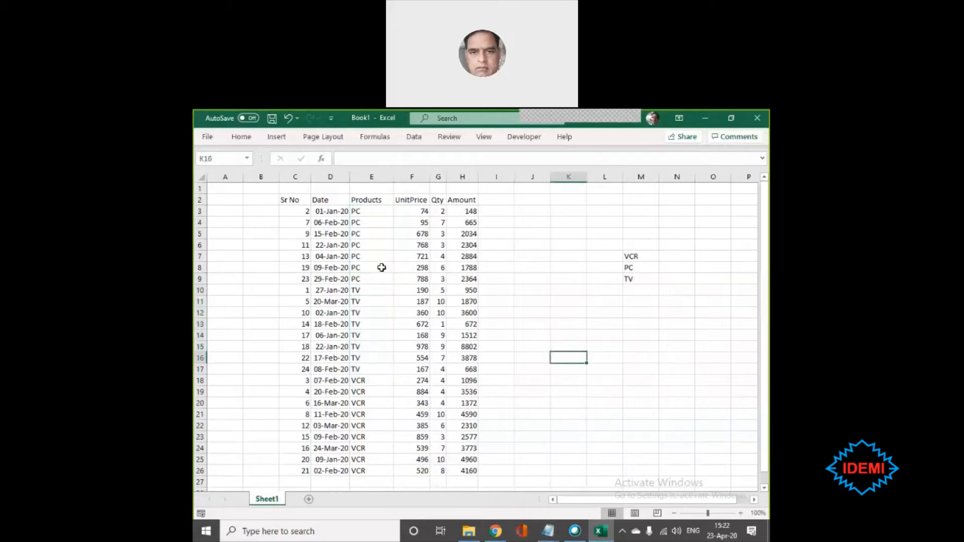
pyautogui.moveTo(635, 255); pyautogui.dragTo(635, 274)
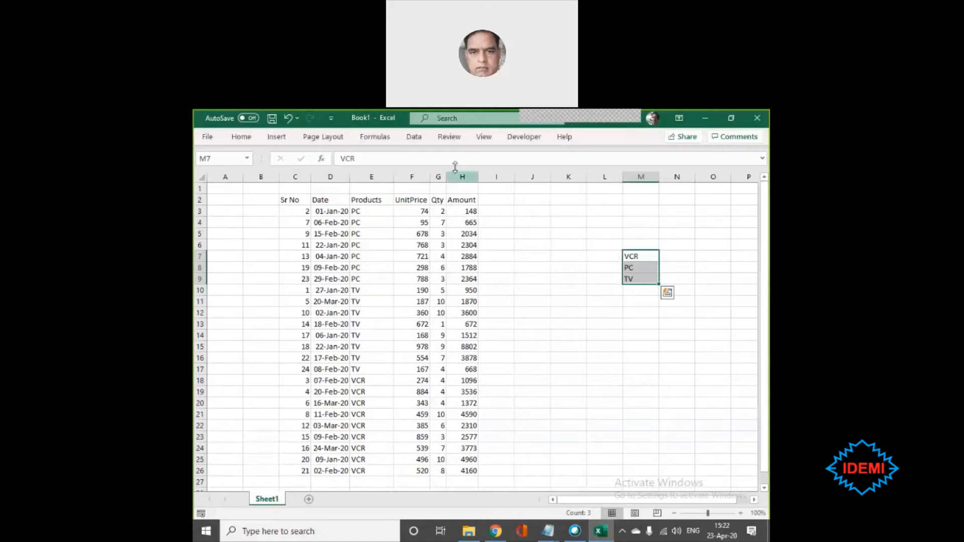
pyautogui.click(415, 139)
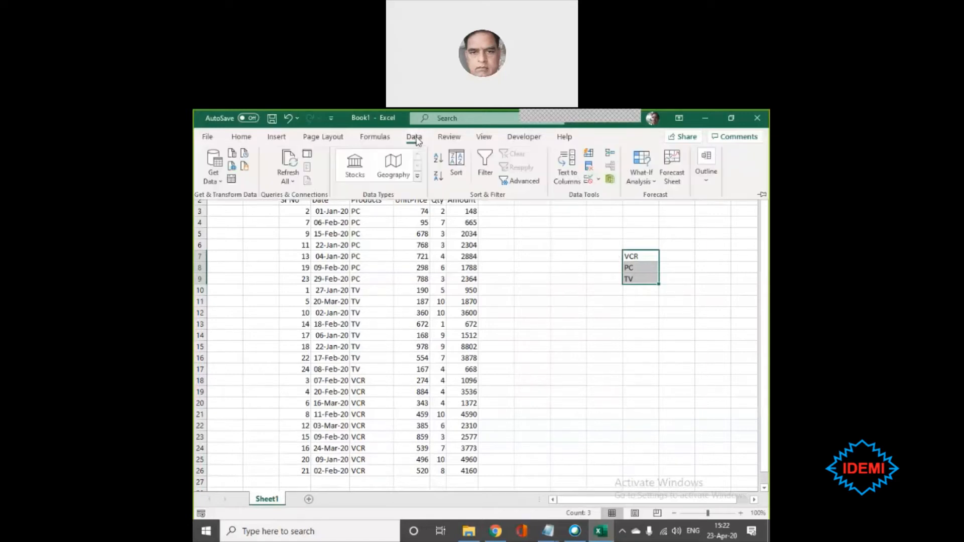
pyautogui.click(456, 171)
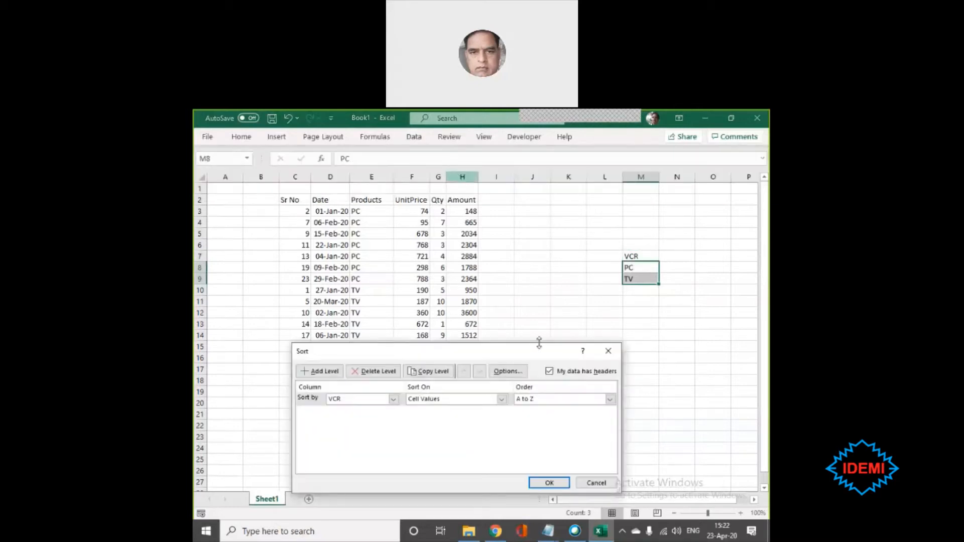
pyautogui.moveTo(532, 355); pyautogui.dragTo(539, 237)
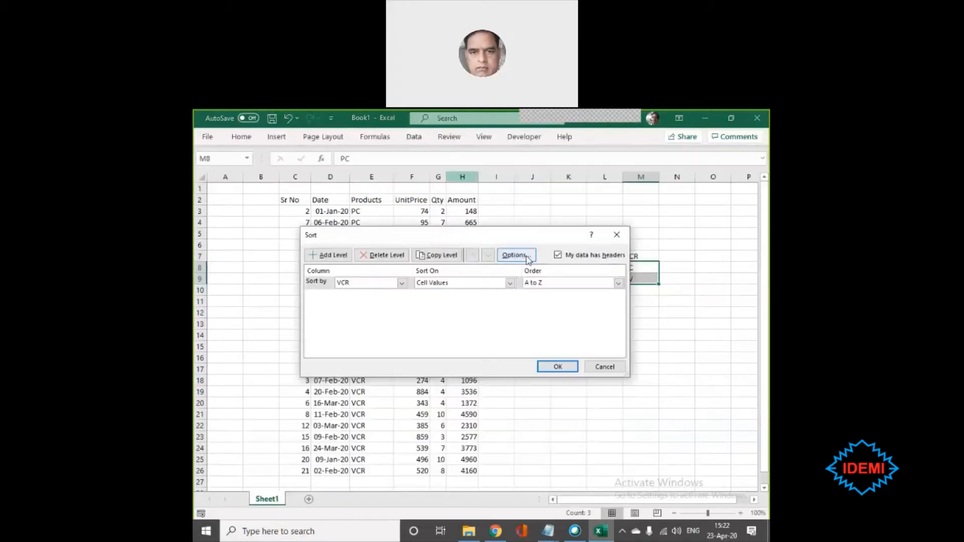
pyautogui.click(515, 255)
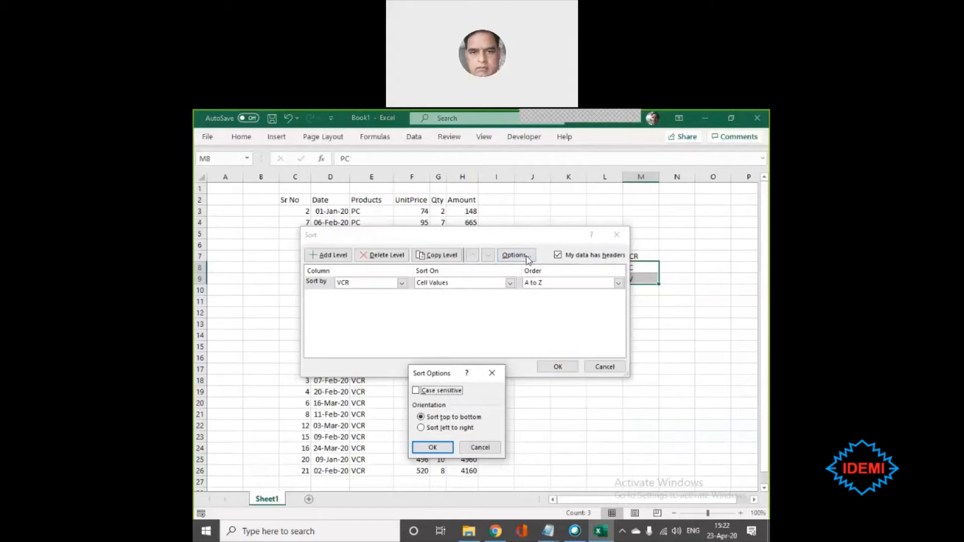
pyautogui.click(483, 448)
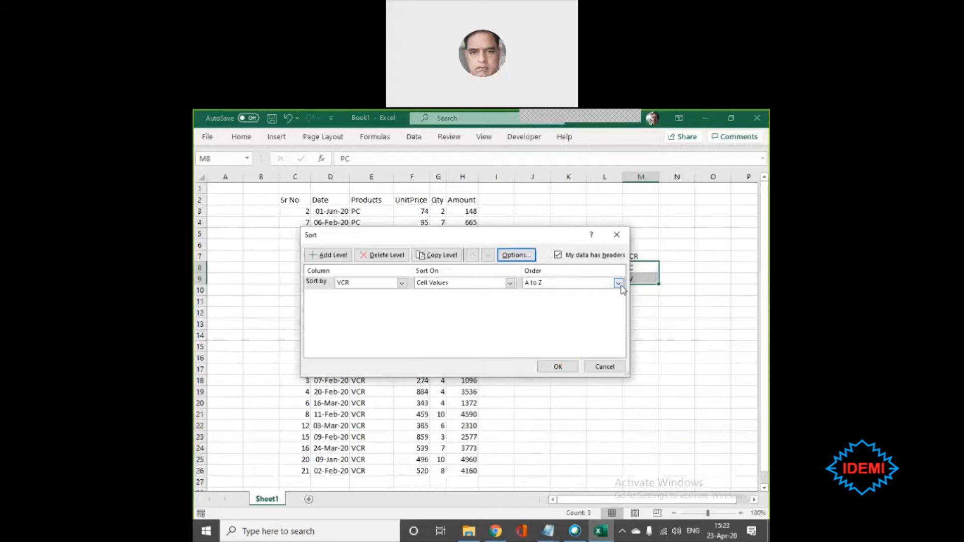
pyautogui.click(402, 283)
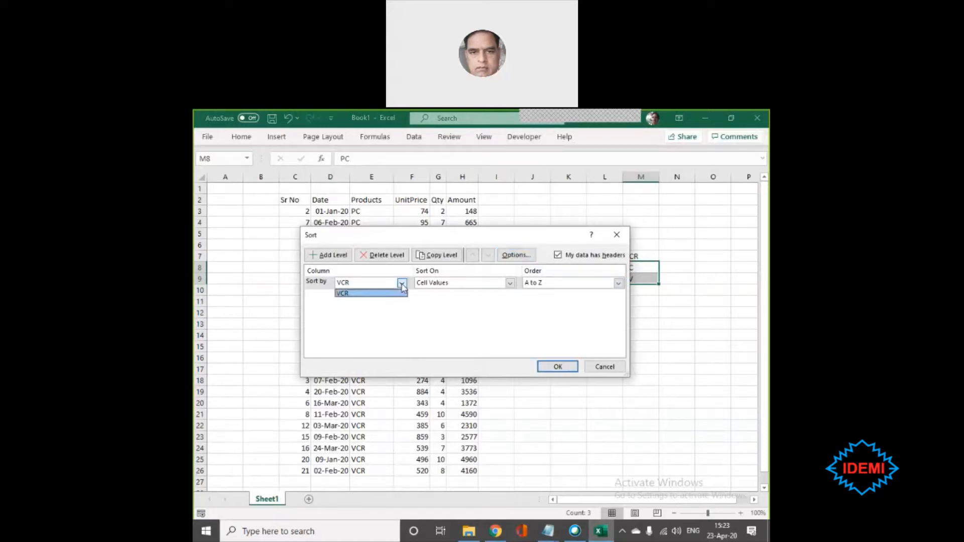
pyautogui.click(509, 284)
pyautogui.click(509, 284)
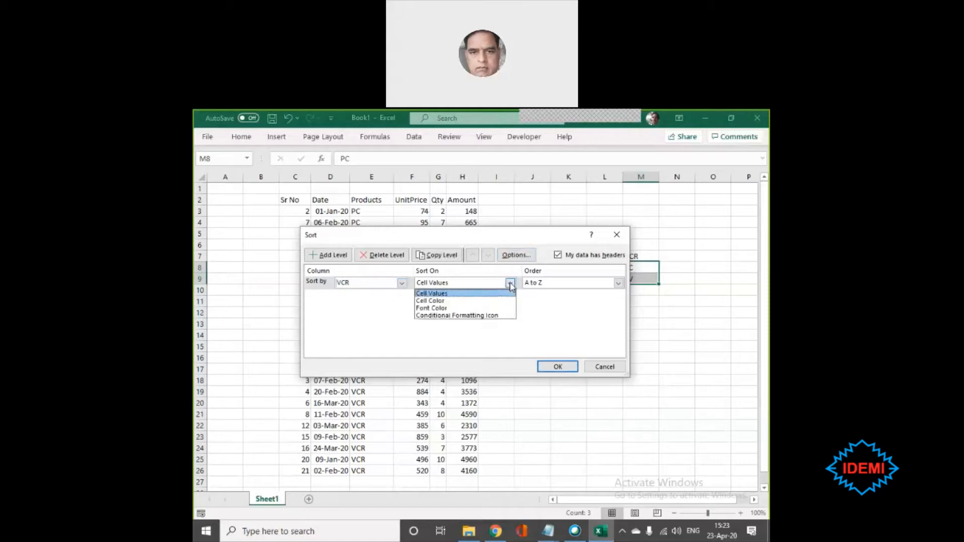
pyautogui.click(509, 284)
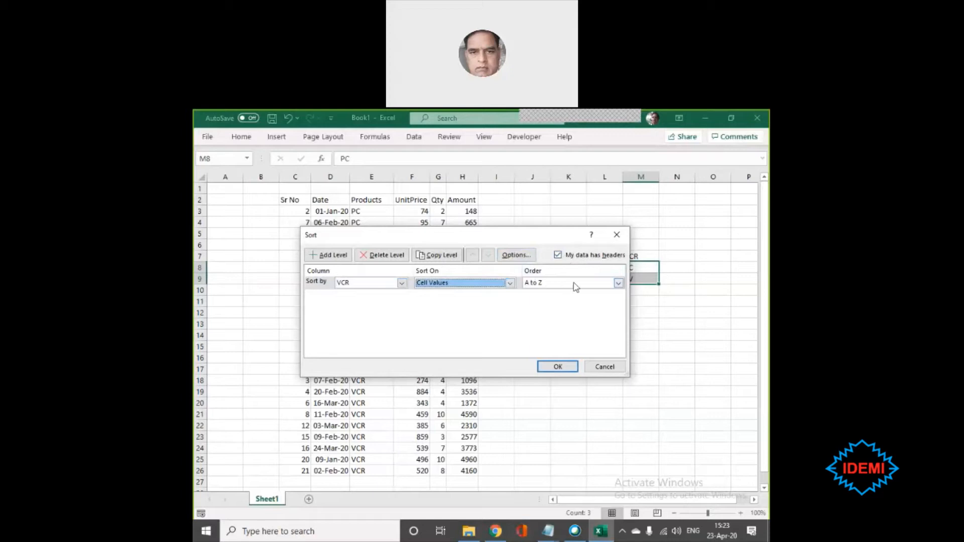
pyautogui.click(618, 283)
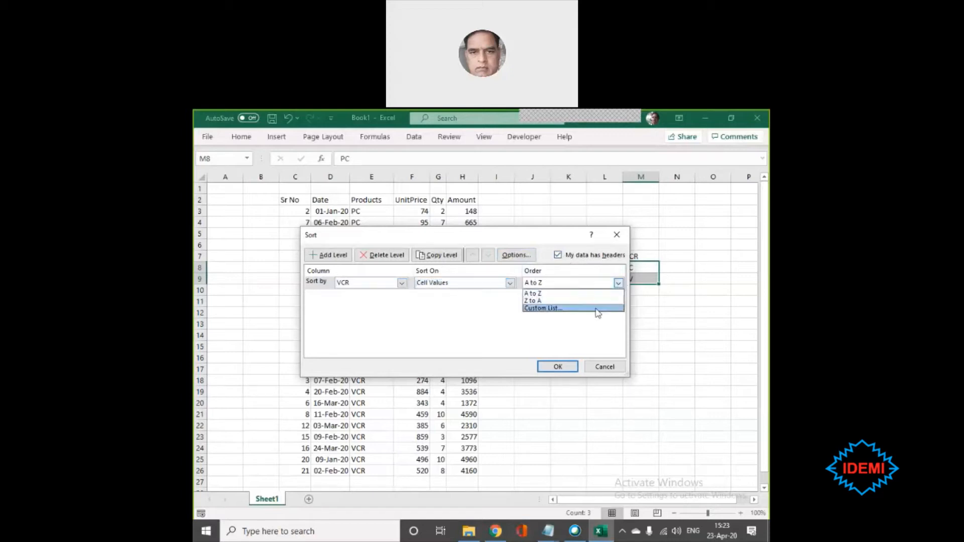
pyautogui.click(544, 308)
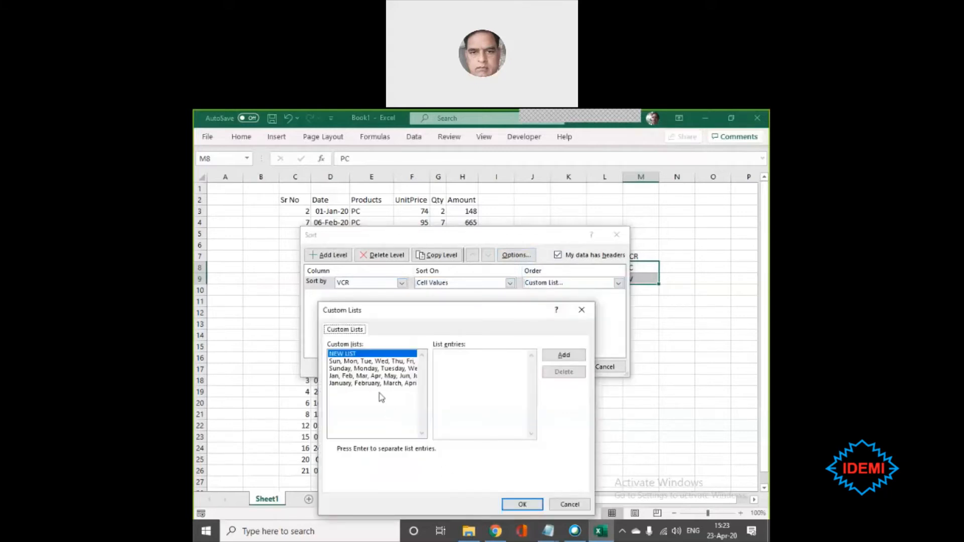
pyautogui.moveTo(424, 312); pyautogui.dragTo(338, 271)
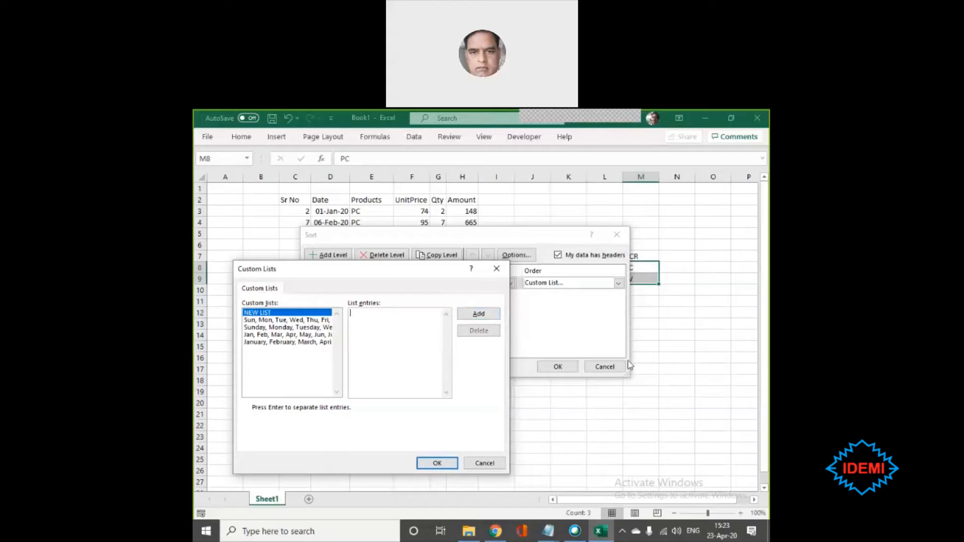
pyautogui.click(484, 463)
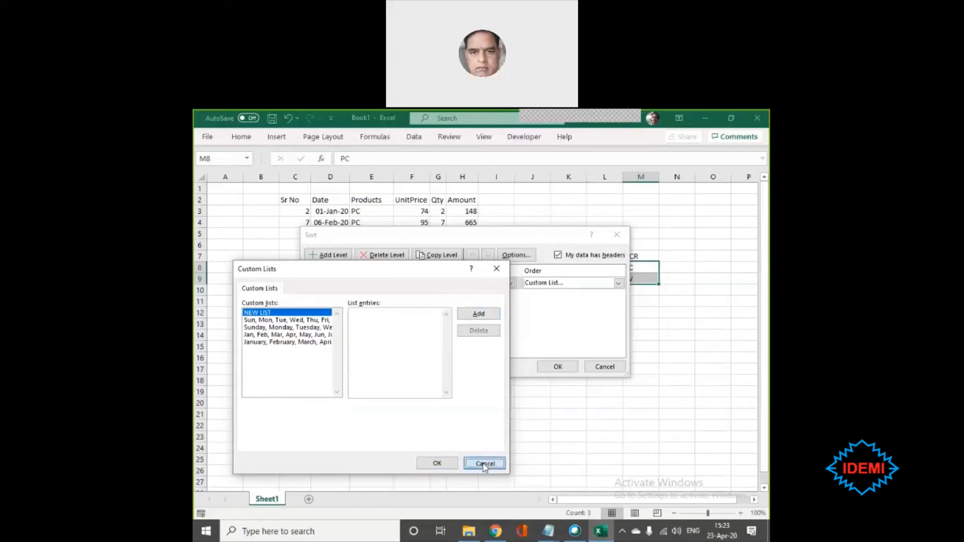
pyautogui.click(604, 366)
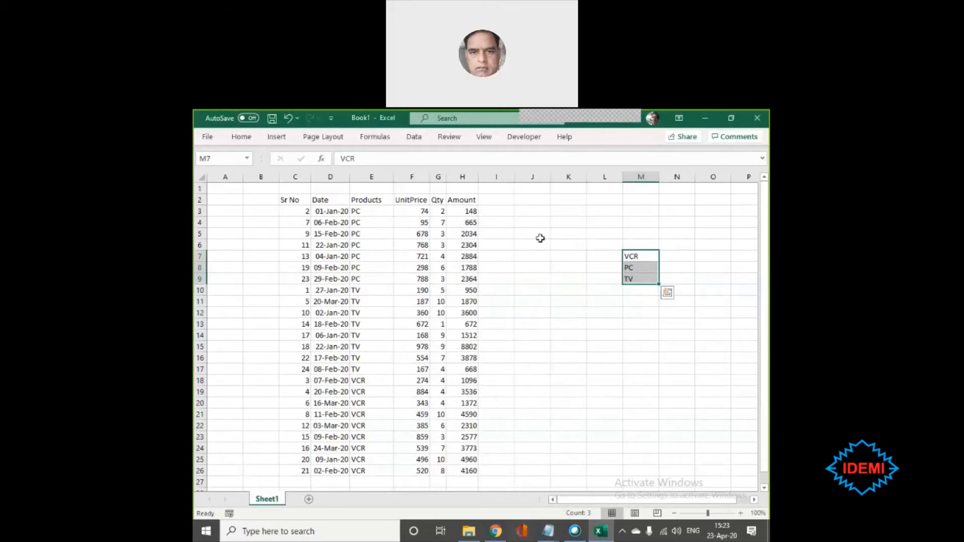
# - Insert two blank columns at column K, between the sales table and the product list
pyautogui.click(564, 178)
pyautogui.hotkey('ctrl', '+')
pyautogui.hotkey('ctrl', '+')
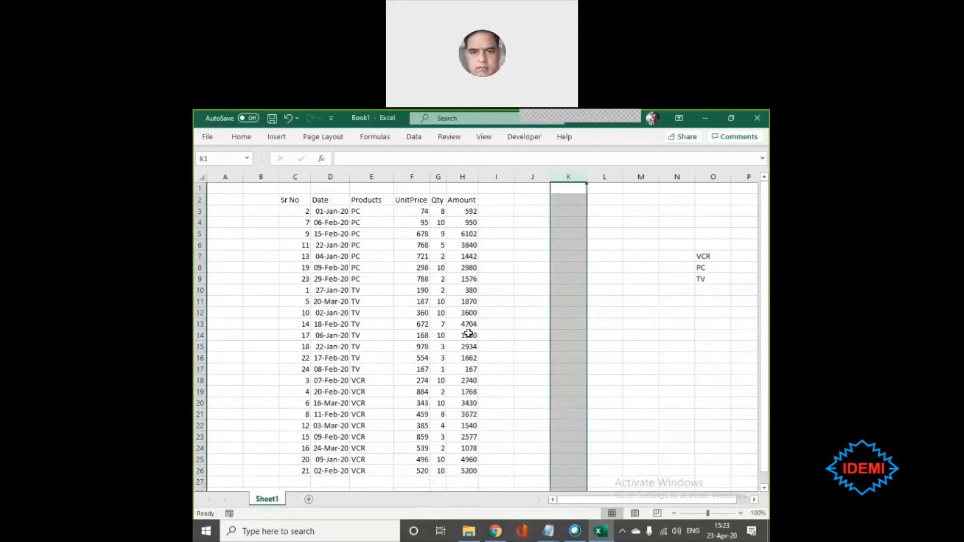
pyautogui.click(517, 334)
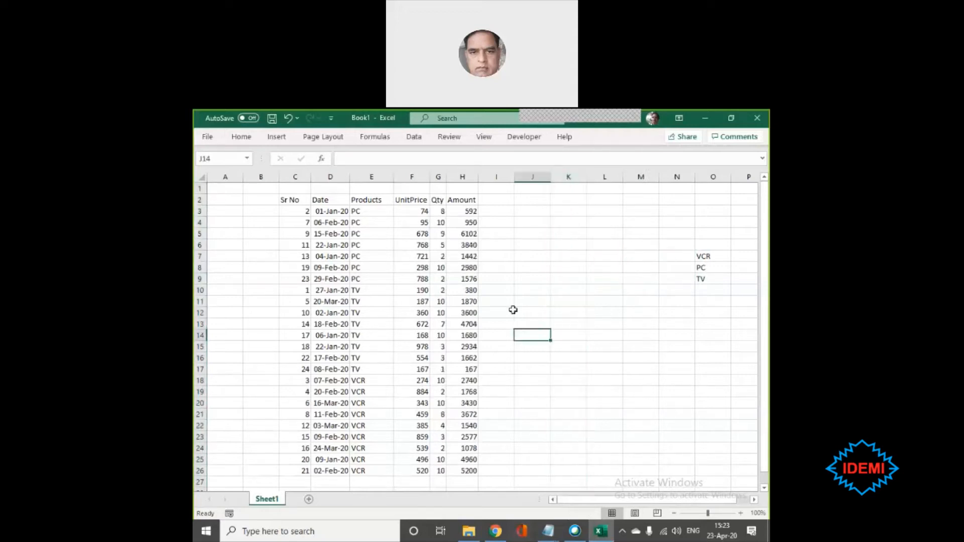
# - Sort the sales table by Products in the order of a new custom list with the entries VCR, PC and TV
pyautogui.click(325, 242)
pyautogui.click(414, 147)
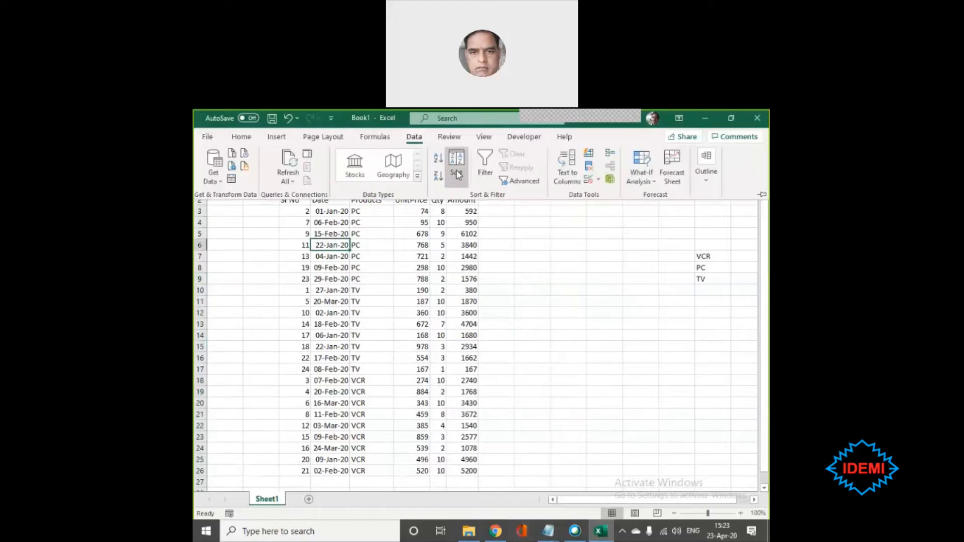
pyautogui.click(457, 165)
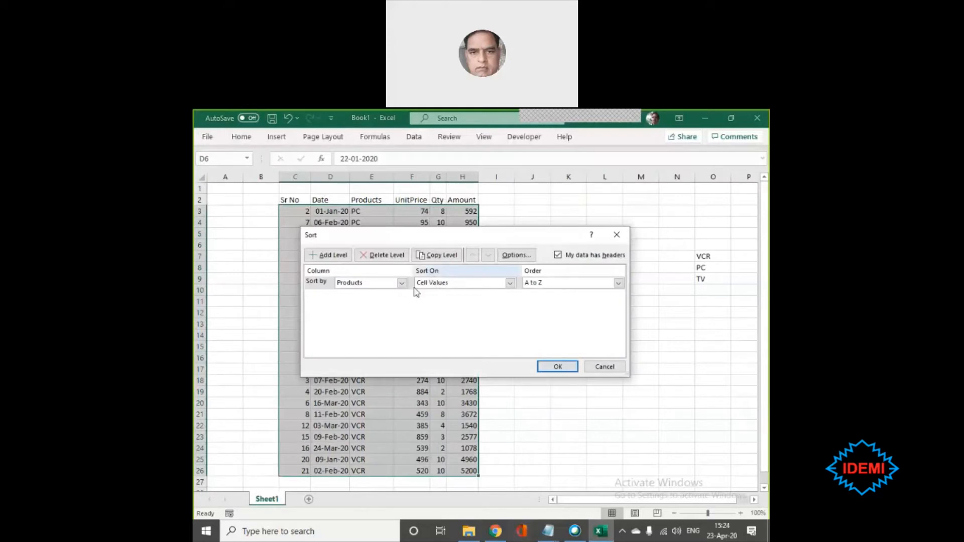
pyautogui.click(618, 284)
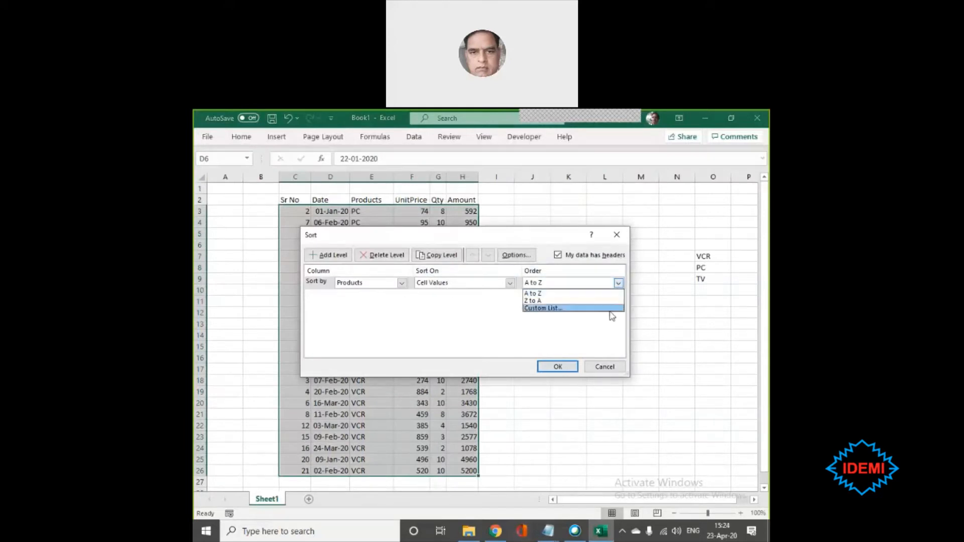
pyautogui.click(533, 309)
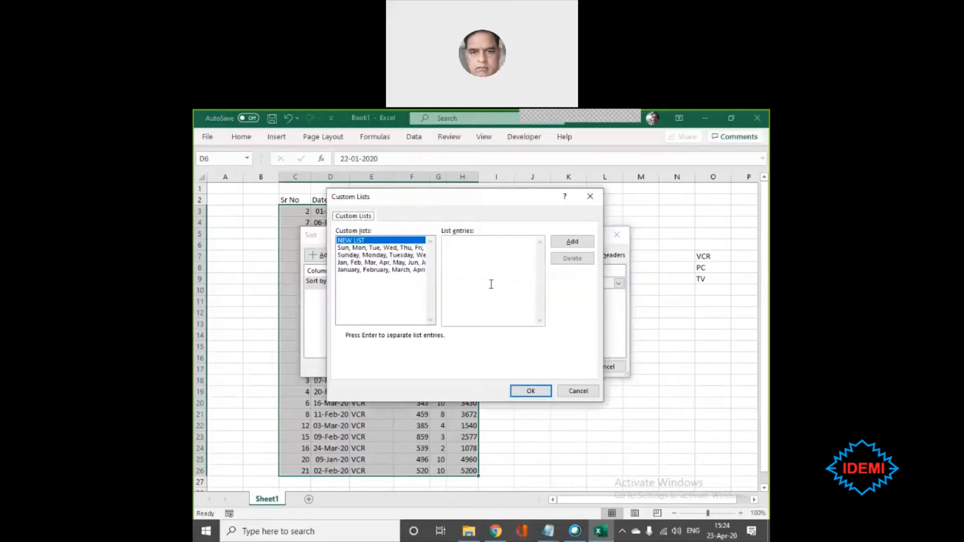
pyautogui.click(501, 241)
pyautogui.click(572, 243)
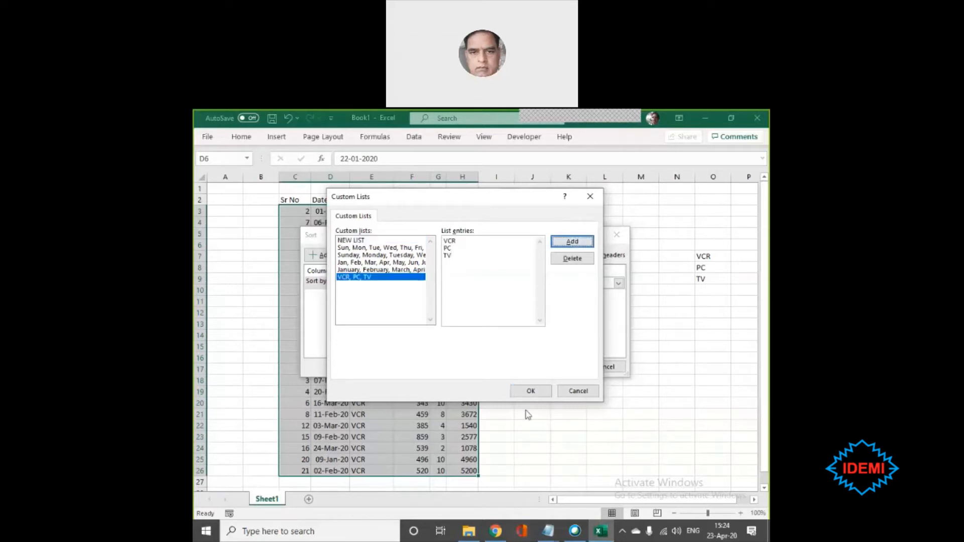
pyautogui.click(531, 392)
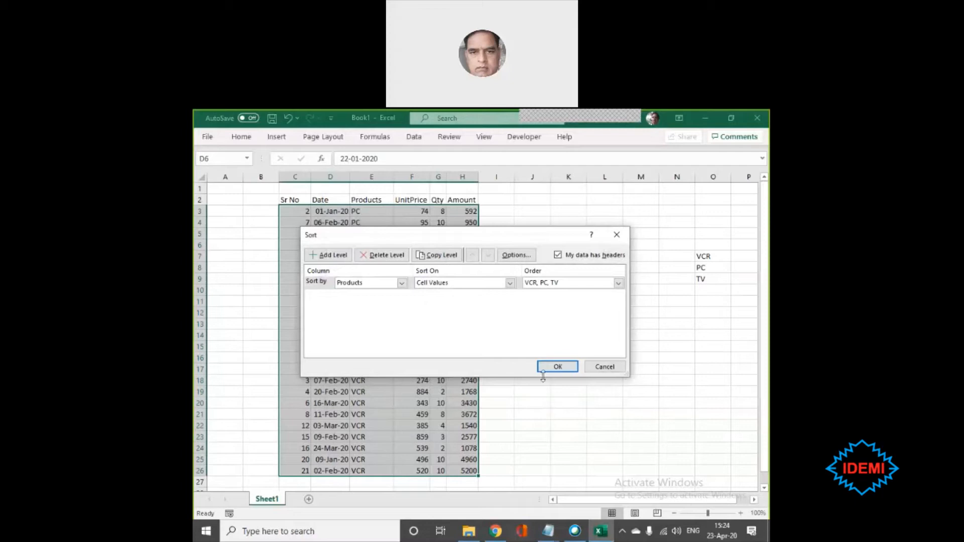
pyautogui.click(560, 369)
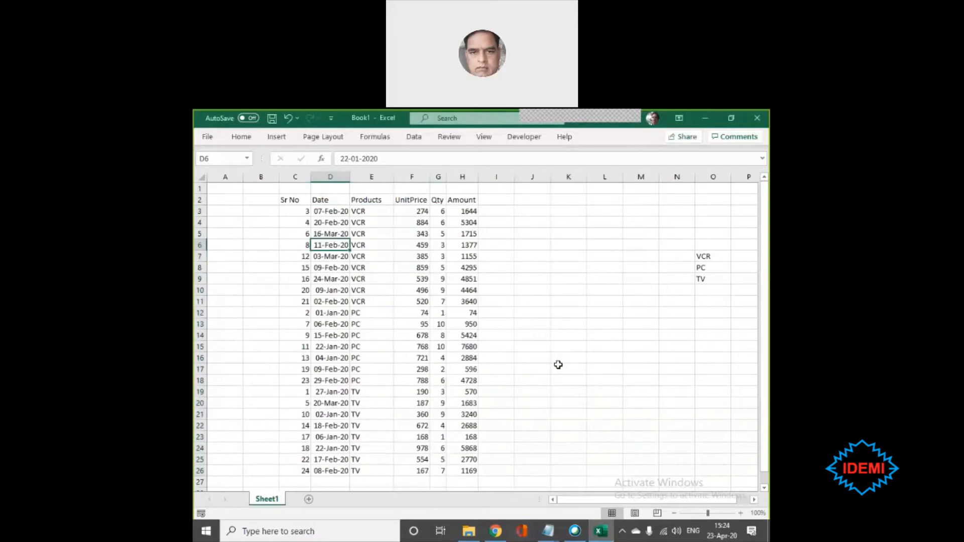
# - Check the order of the product groups in the Products column against the list in cells O7 to O9
pyautogui.click(360, 211)
pyautogui.moveTo(363, 222); pyautogui.dragTo(366, 291)
pyautogui.moveTo(366, 291); pyautogui.dragTo(366, 298)
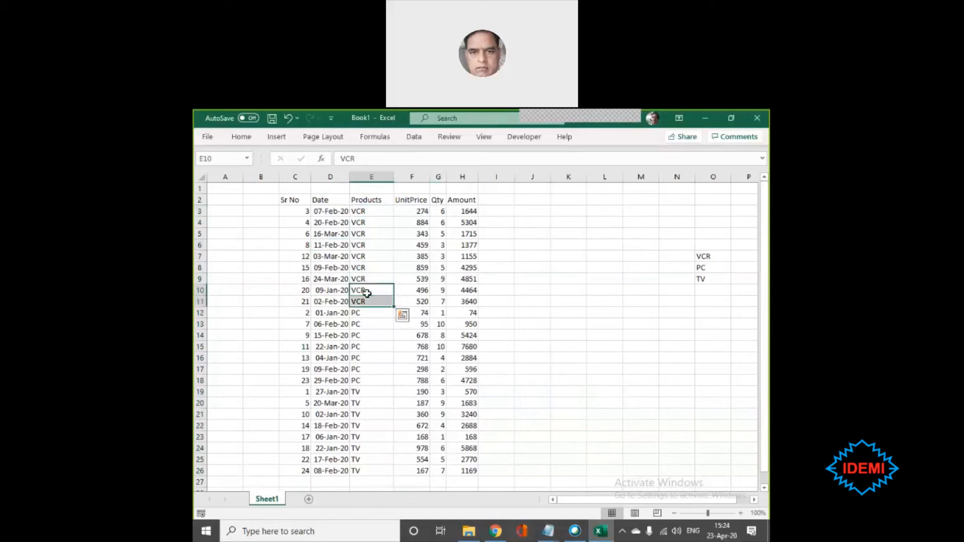
pyautogui.moveTo(366, 212); pyautogui.dragTo(358, 375)
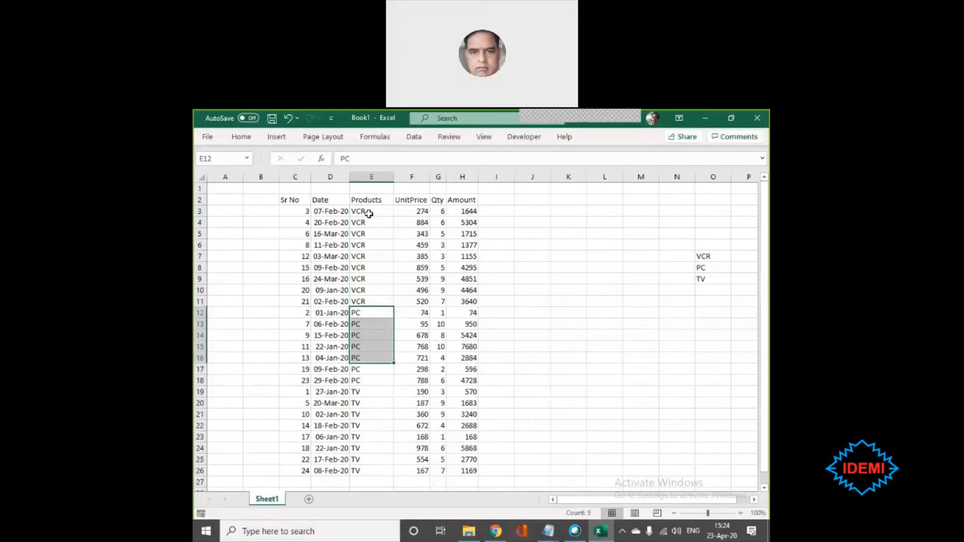
pyautogui.moveTo(361, 210)
pyautogui.mouseDown()
pyautogui.moveTo(365, 461)
pyautogui.moveTo(375, 204)
pyautogui.mouseUp()
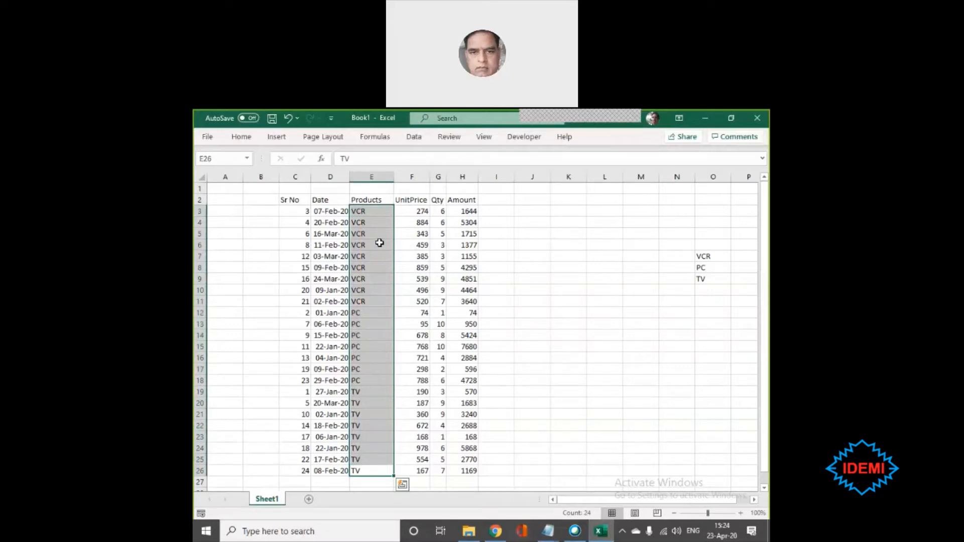
pyautogui.moveTo(706, 254); pyautogui.dragTo(709, 280)
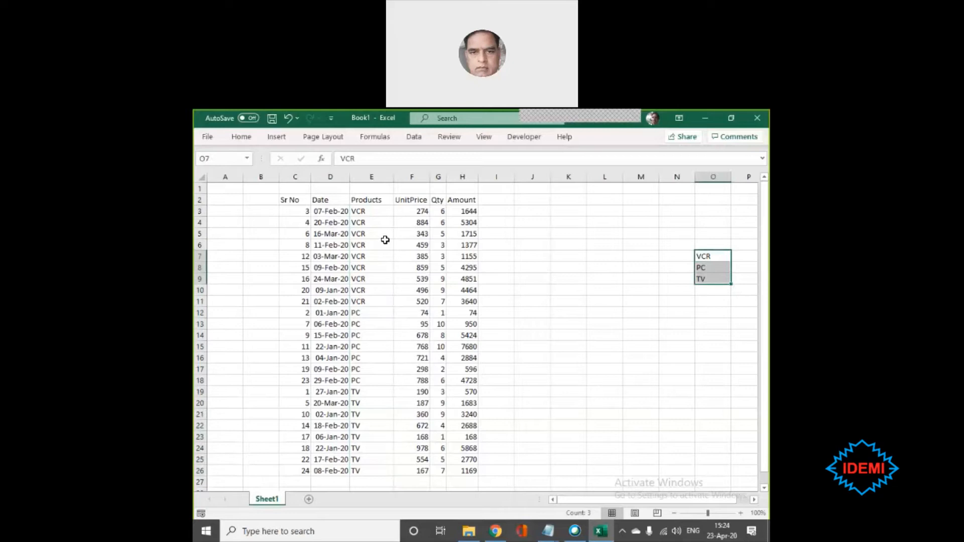
pyautogui.click(341, 209)
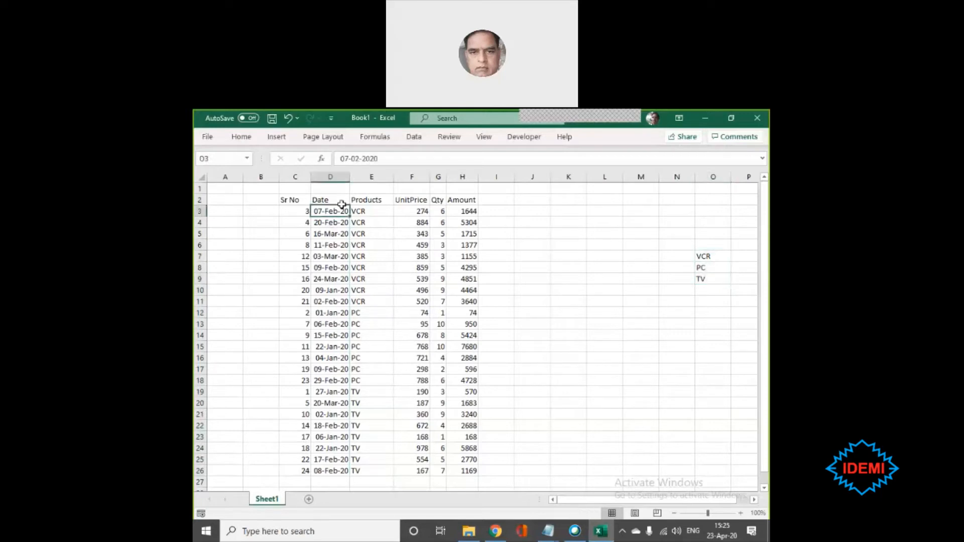
# - Rearrange the separate product list in column O to read PC, VCR, TV in cells O8 to O10
pyautogui.click(707, 256)
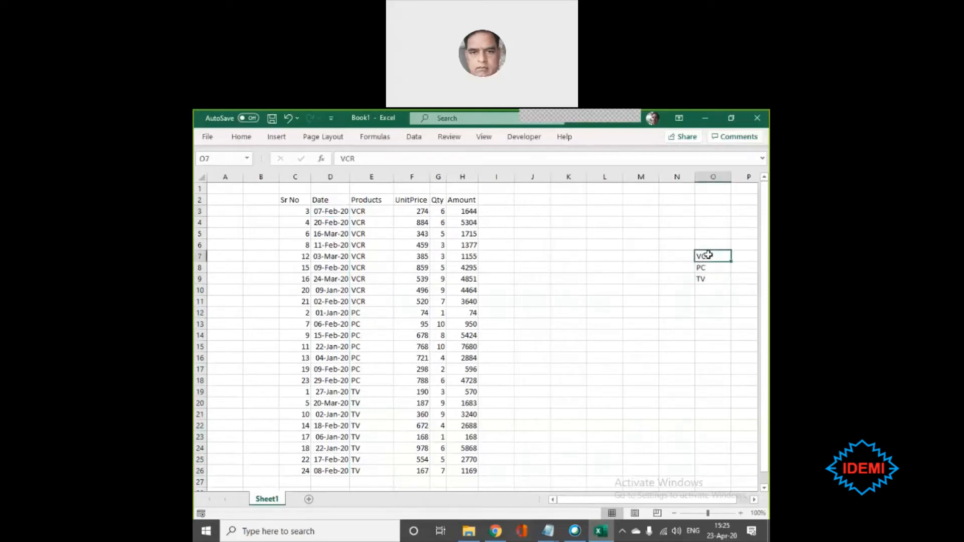
pyautogui.click(707, 266)
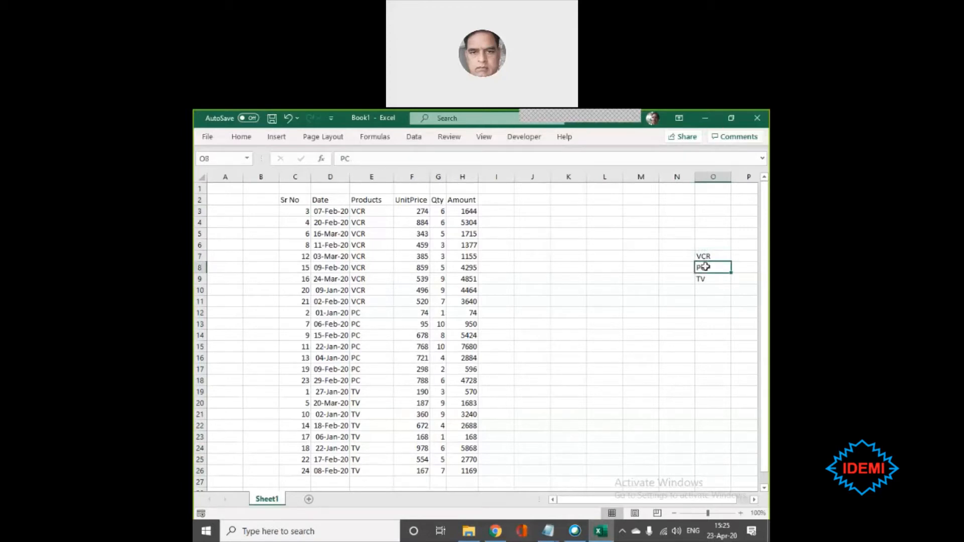
pyautogui.click(707, 281)
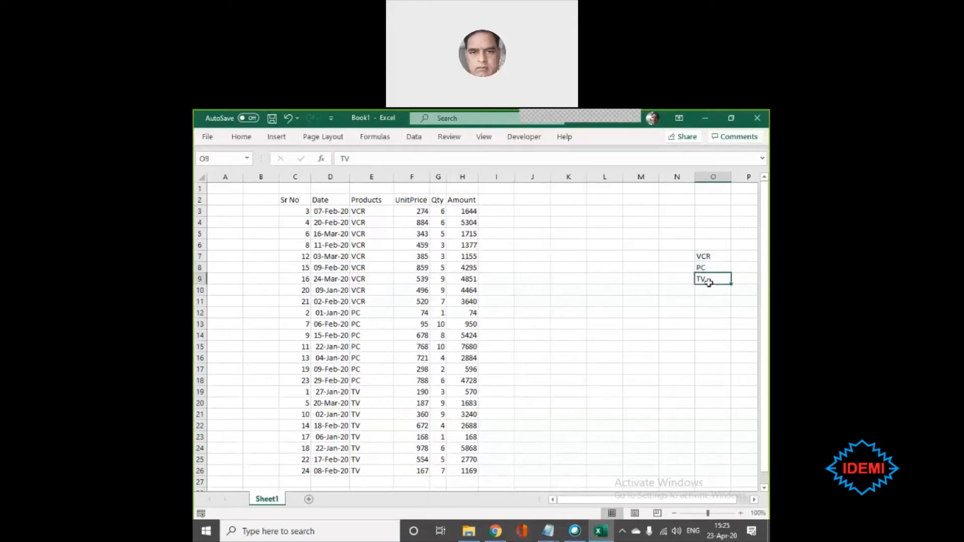
pyautogui.moveTo(708, 282)
pyautogui.mouseDown()
pyautogui.moveTo(709, 294)
pyautogui.moveTo(713, 281)
pyautogui.moveTo(707, 287)
pyautogui.mouseUp()
pyautogui.click(709, 256)
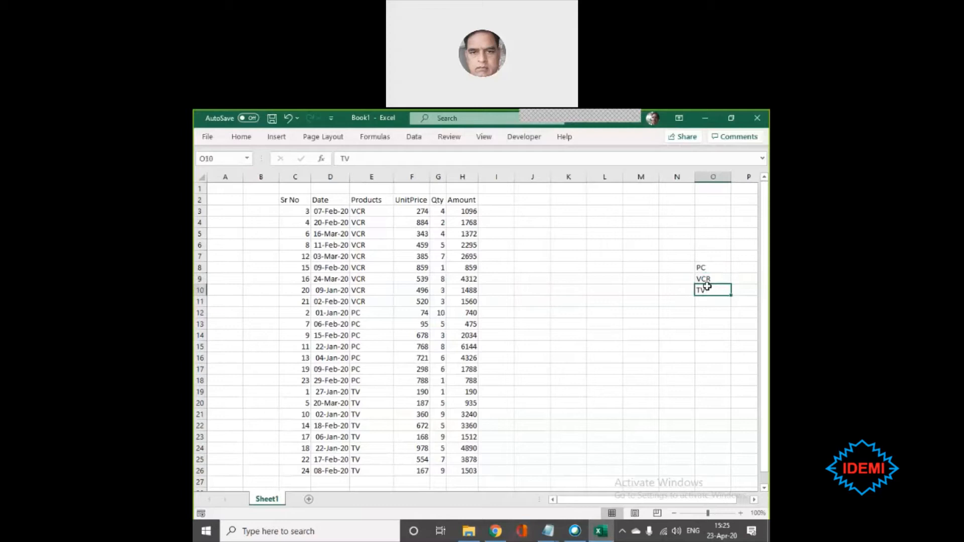
# - Delete the VCR, PC, TV custom list through the sort order settings of the Products column
pyautogui.click(375, 211)
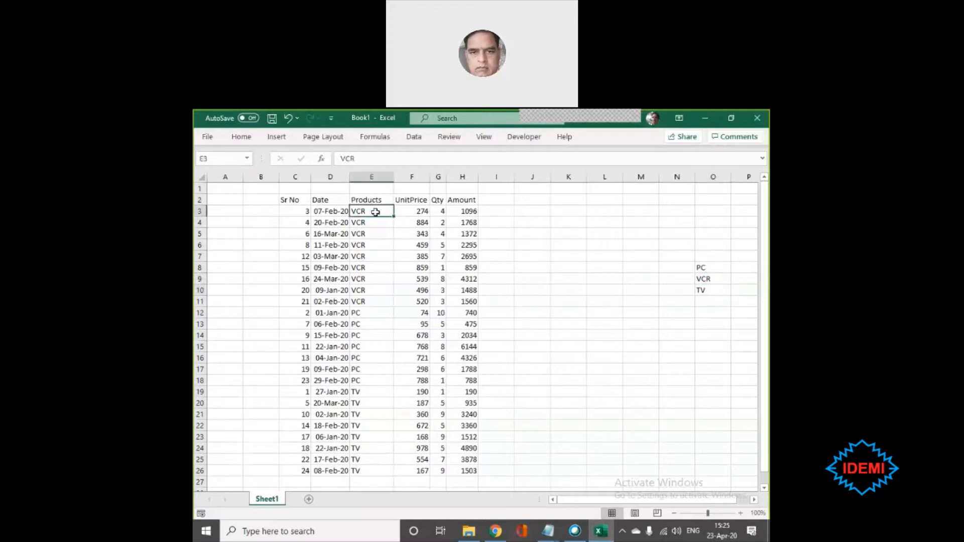
pyautogui.click(412, 139)
pyautogui.click(455, 165)
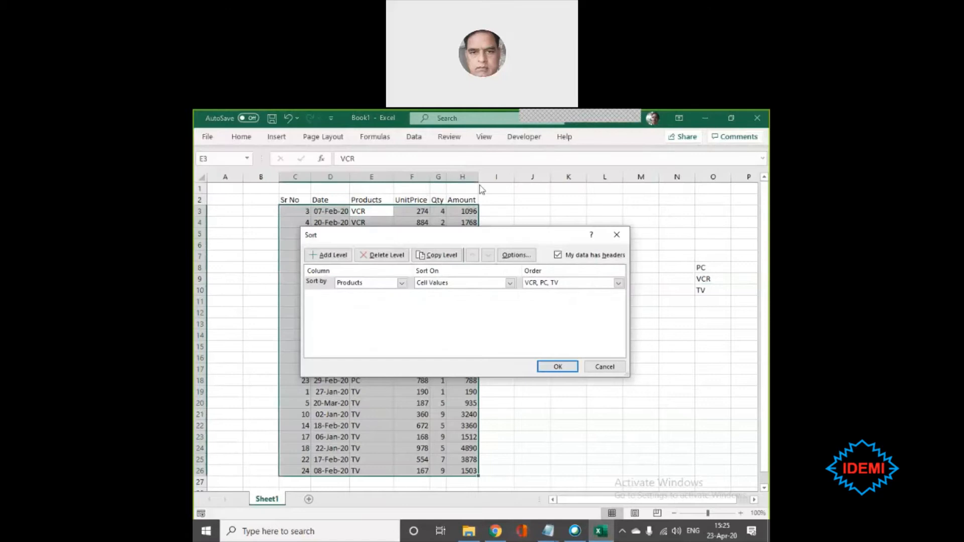
pyautogui.click(566, 283)
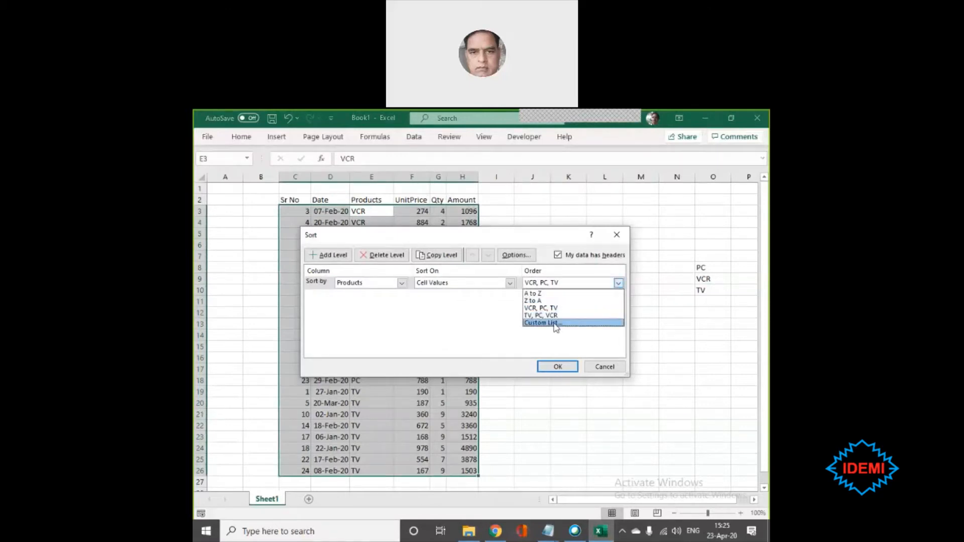
pyautogui.click(555, 324)
pyautogui.click(358, 278)
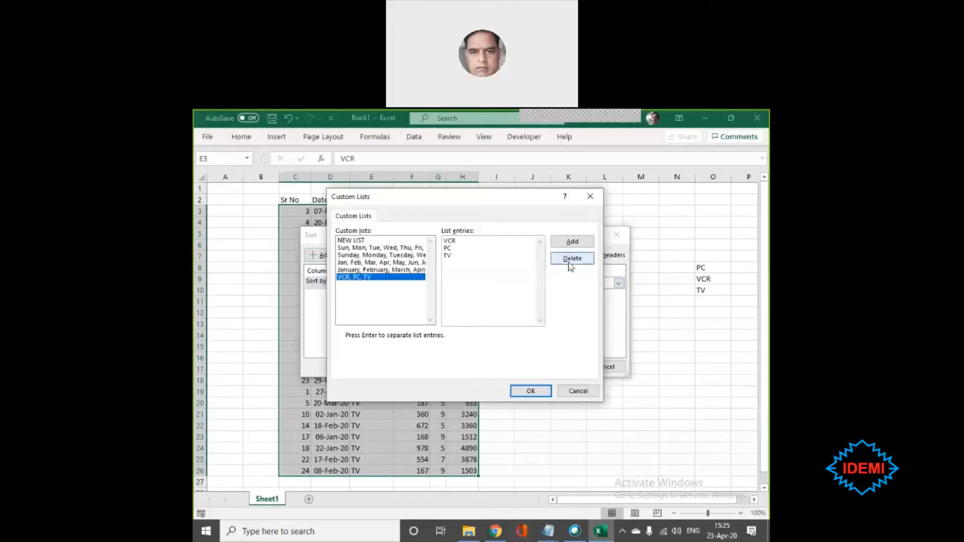
pyautogui.click(568, 262)
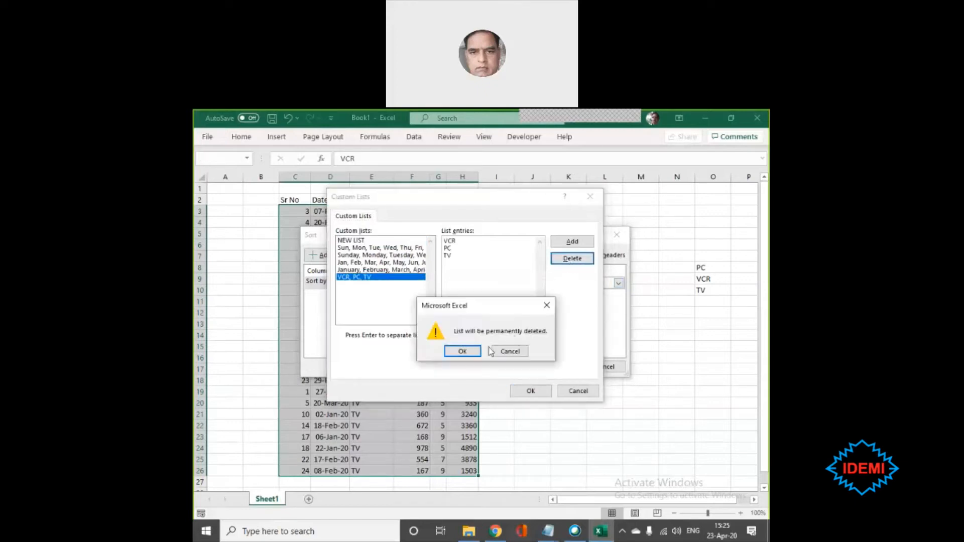
pyautogui.click(462, 351)
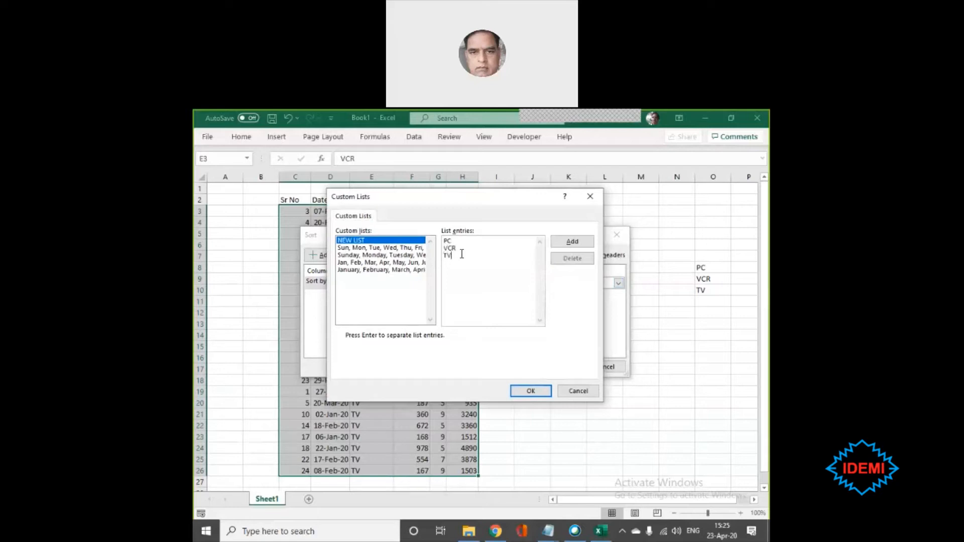
# - Add a custom list with the entries PC, VCR and TV, and sort the sales table by Products in that order
pyautogui.click(572, 241)
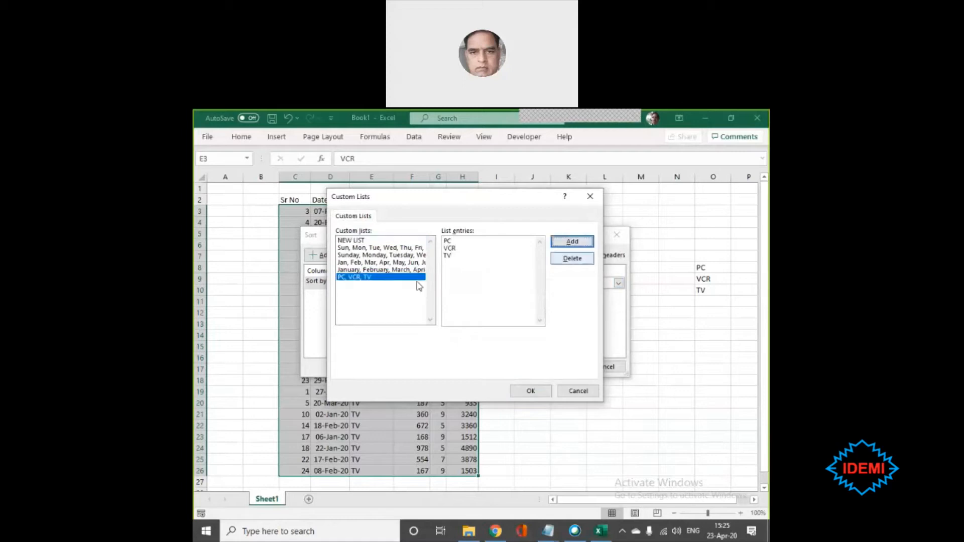
pyautogui.click(531, 391)
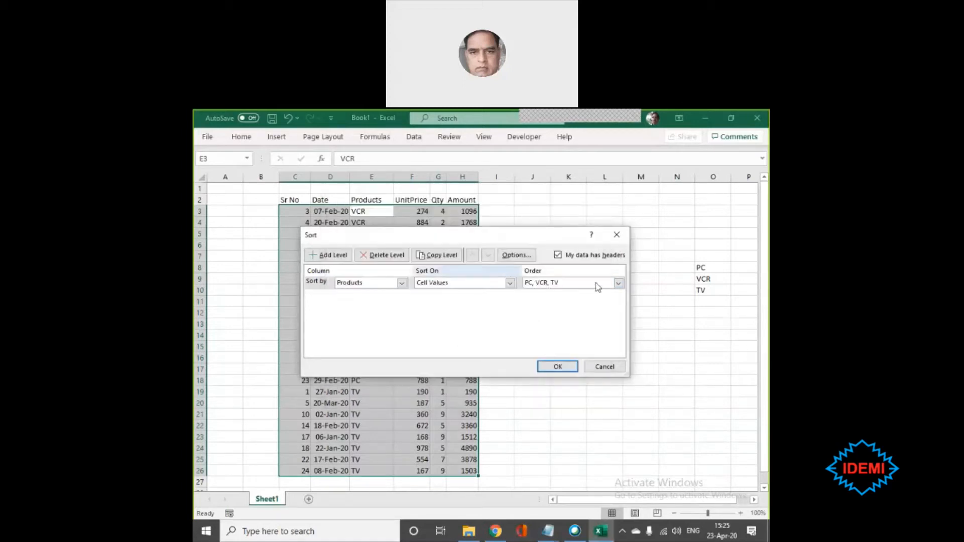
pyautogui.click(558, 366)
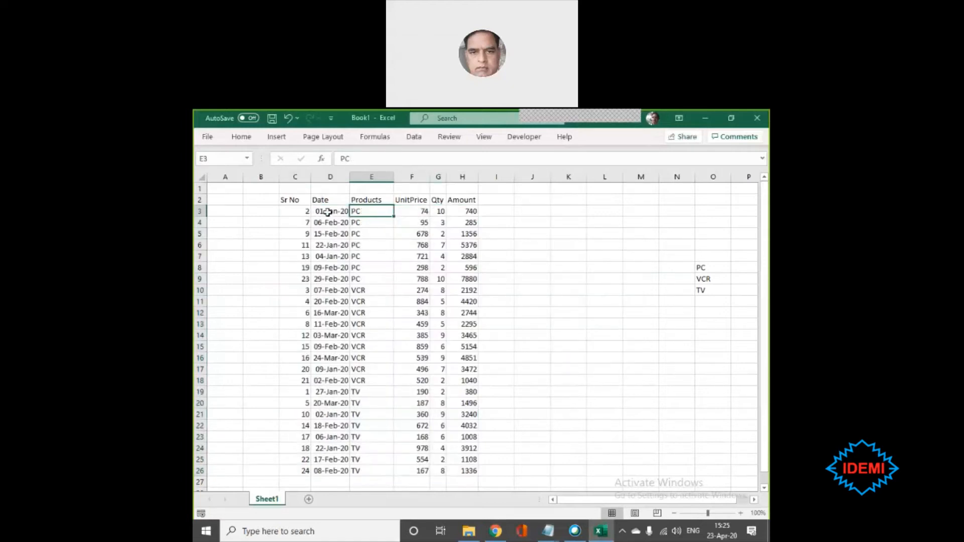
# - Compare the product groups in the re-sorted Products column with the reference list in cells O8 to O10
pyautogui.moveTo(365, 210); pyautogui.dragTo(372, 471)
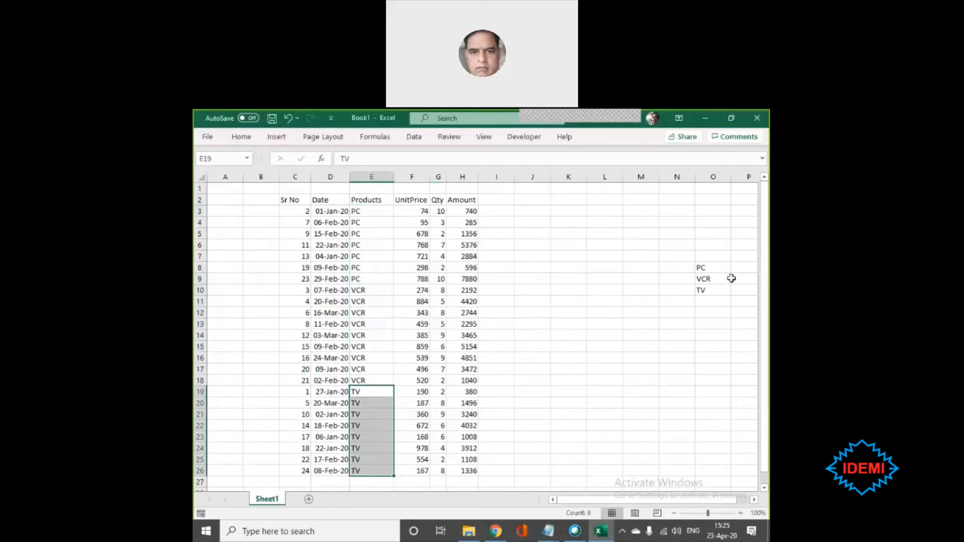
pyautogui.click(704, 267)
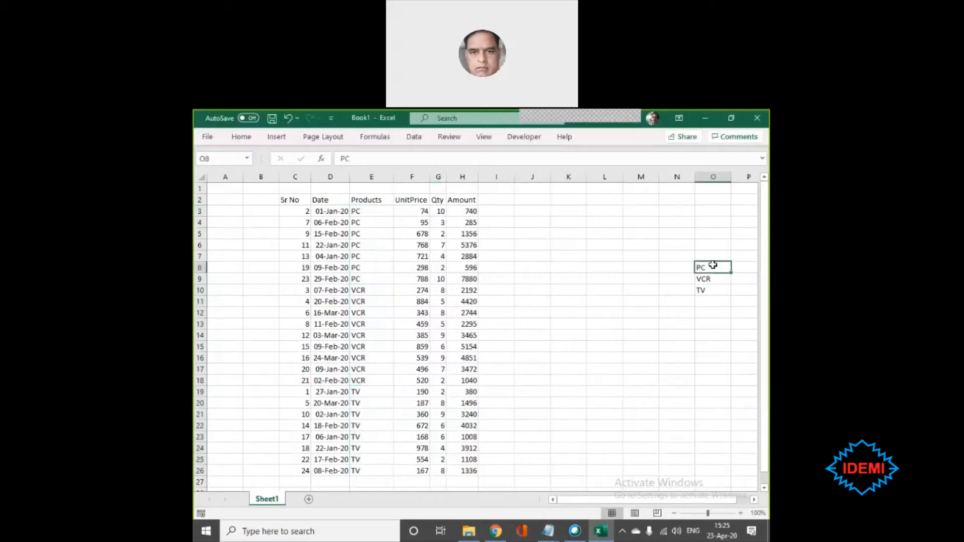
pyautogui.moveTo(711, 267); pyautogui.dragTo(711, 288)
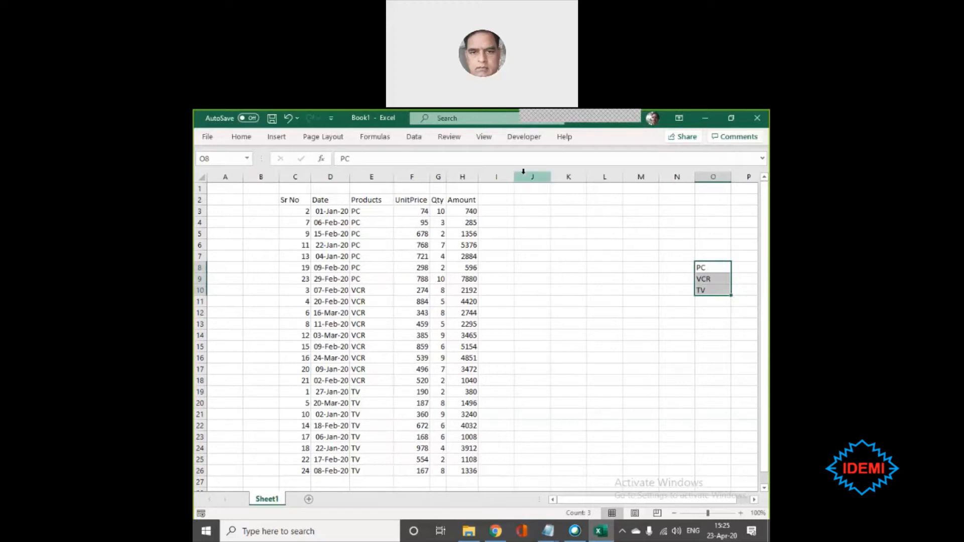
pyautogui.click(541, 244)
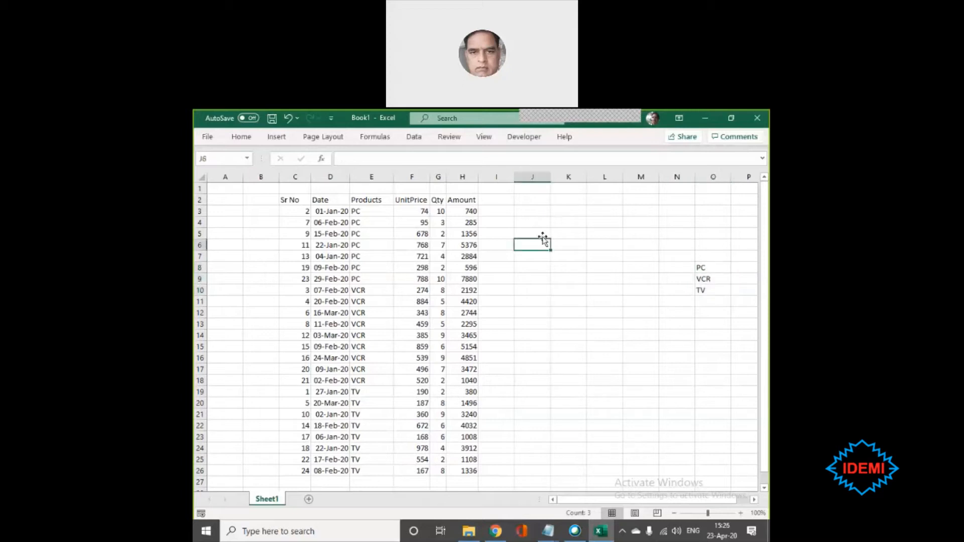
pyautogui.moveTo(525, 170); pyautogui.dragTo(619, 176)
pyautogui.click(648, 232)
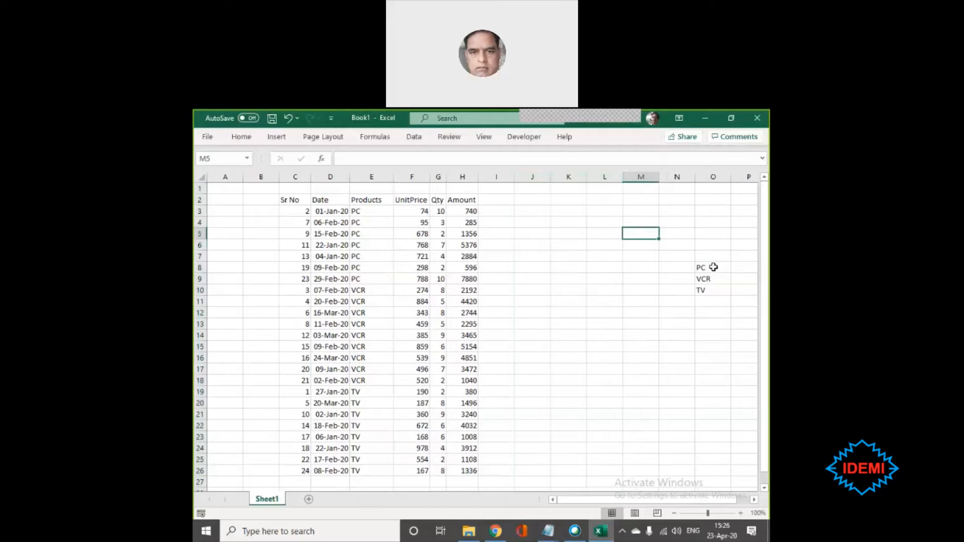
pyautogui.click(712, 265)
pyautogui.moveTo(712, 266); pyautogui.dragTo(711, 300)
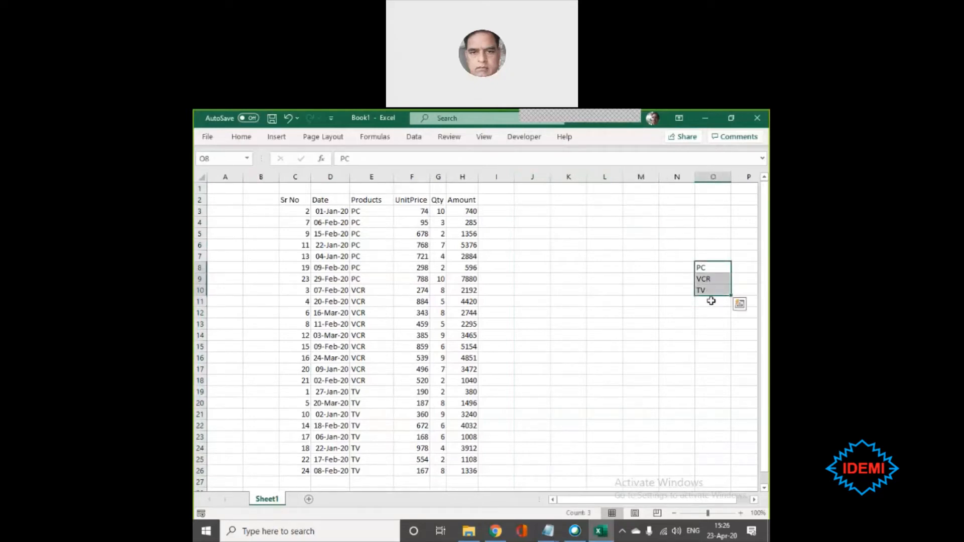
pyautogui.click(711, 300)
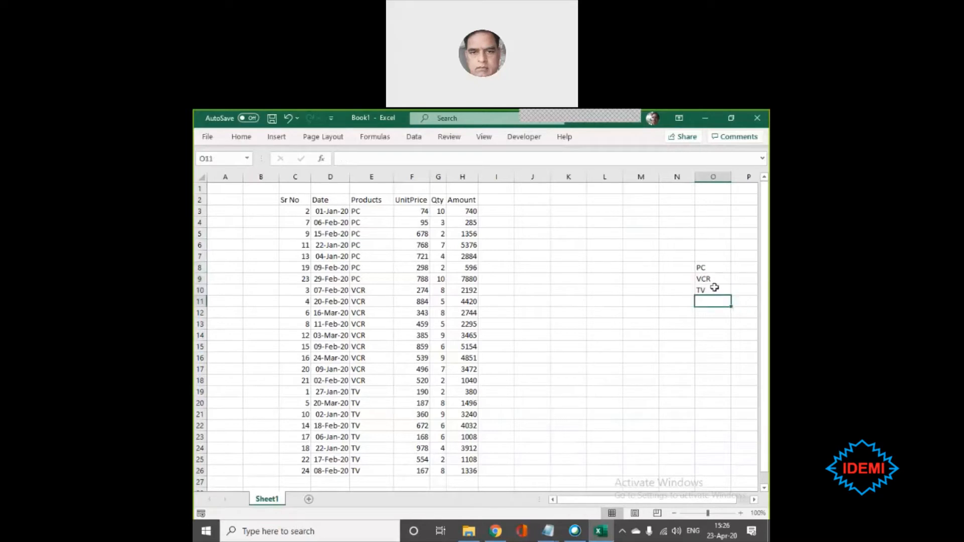
pyautogui.click(706, 266)
pyautogui.moveTo(705, 266); pyautogui.dragTo(701, 289)
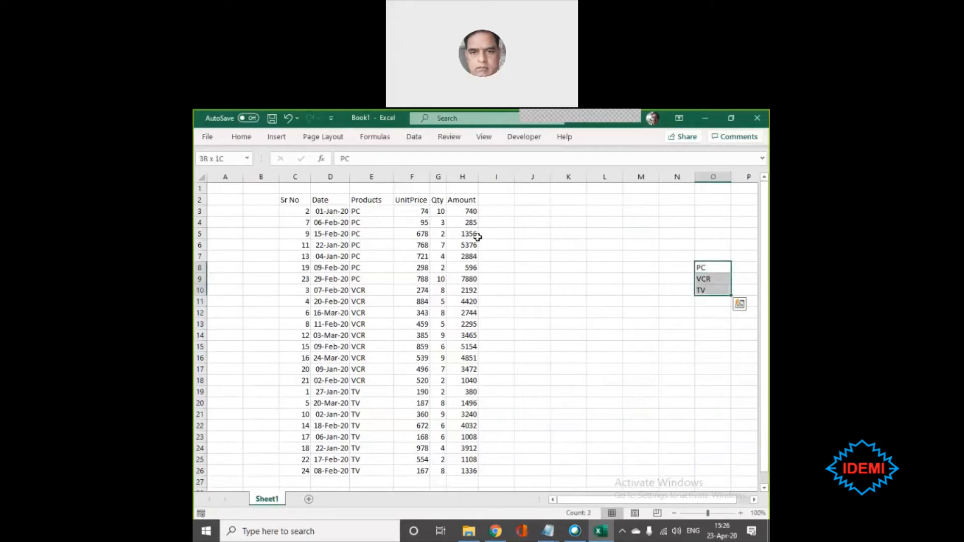
pyautogui.click(309, 197)
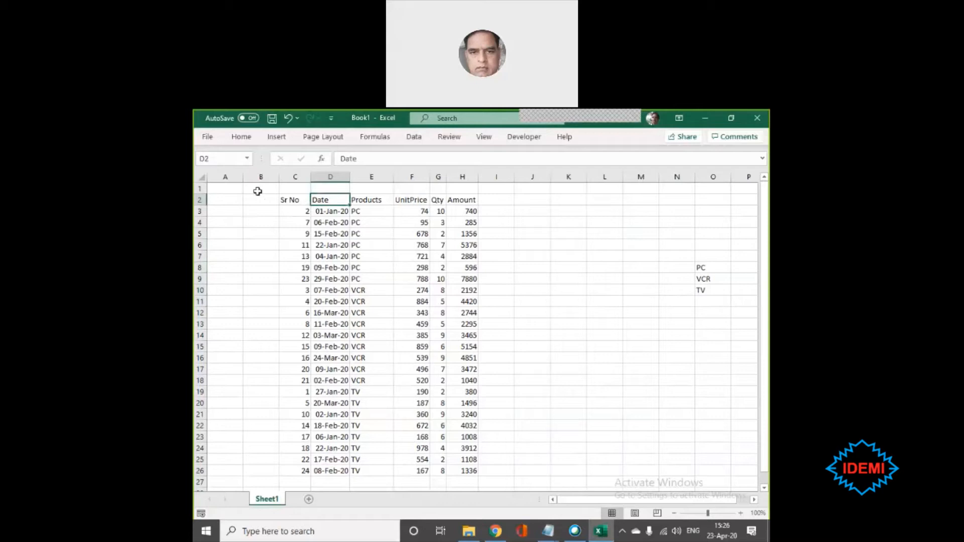
pyautogui.click(415, 141)
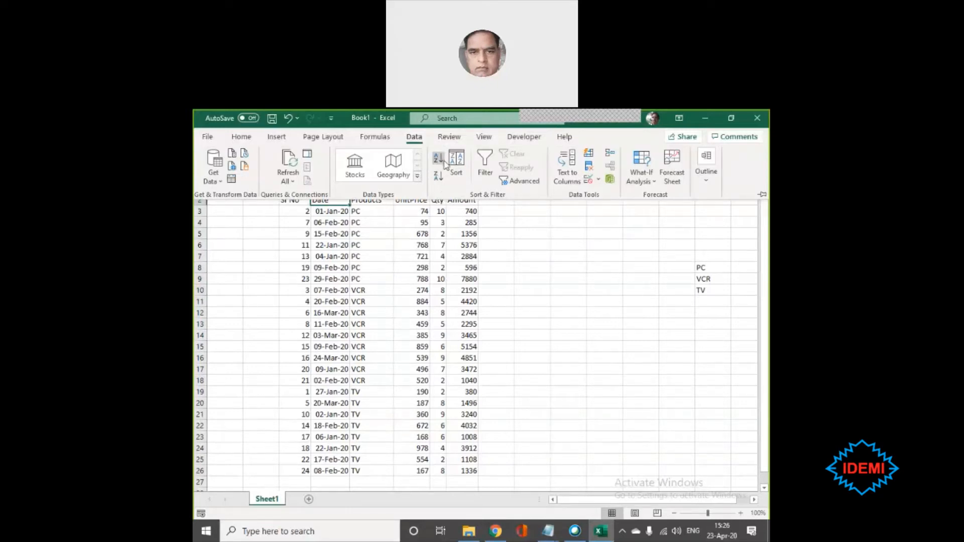
pyautogui.click(532, 287)
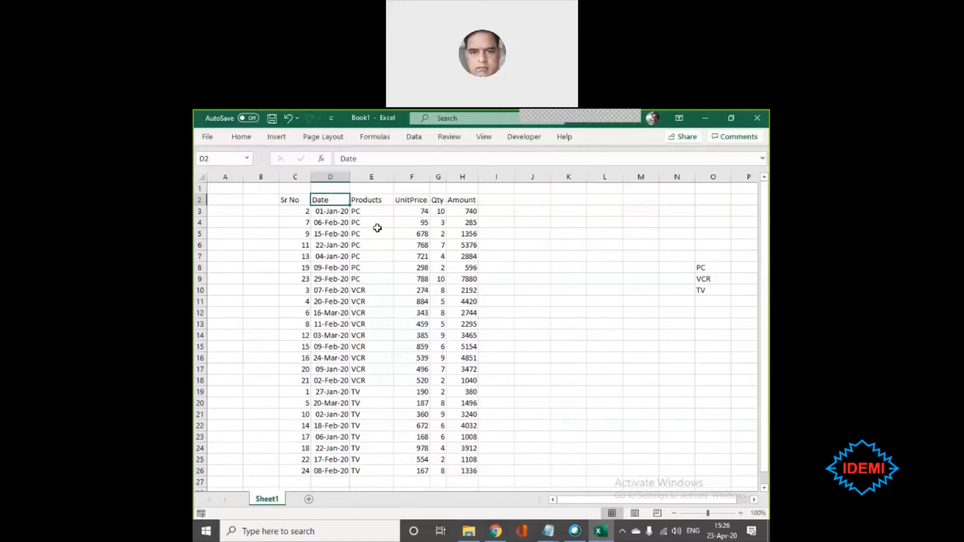
pyautogui.click(533, 242)
pyautogui.click(319, 234)
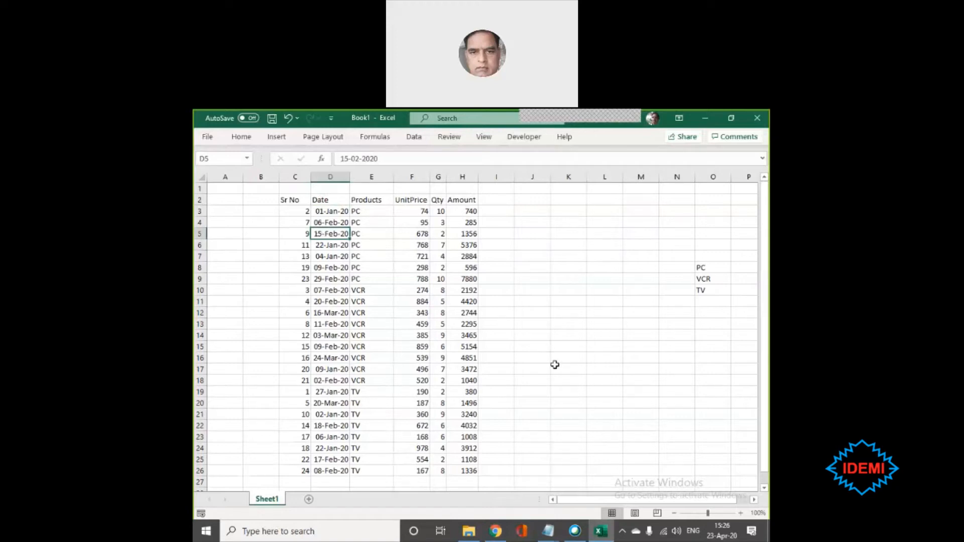
# - Switch to the Adv Excel Day 1 card in Trello, rename the checklist item above Pivot table as "Custom Views in excel", and return to Excel
pyautogui.click(498, 536)
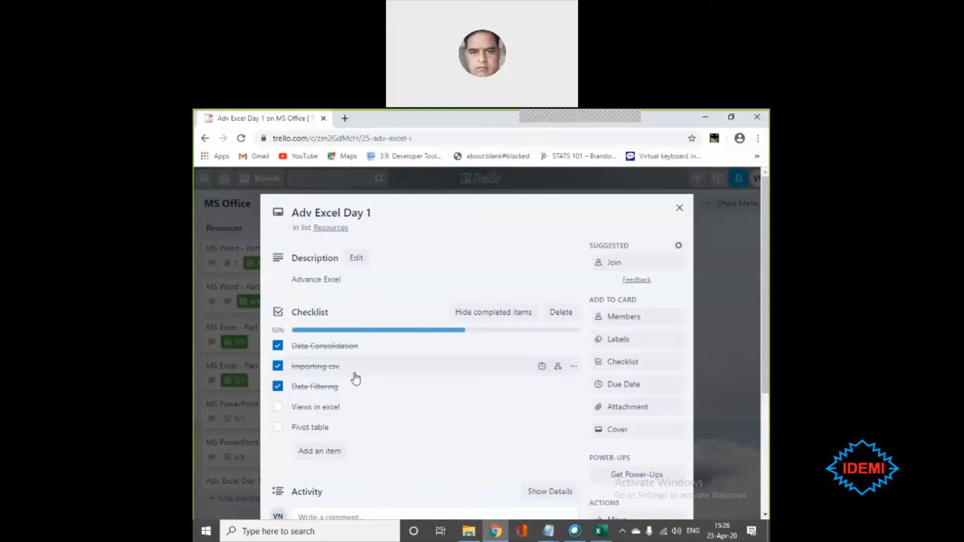
pyautogui.click(307, 411)
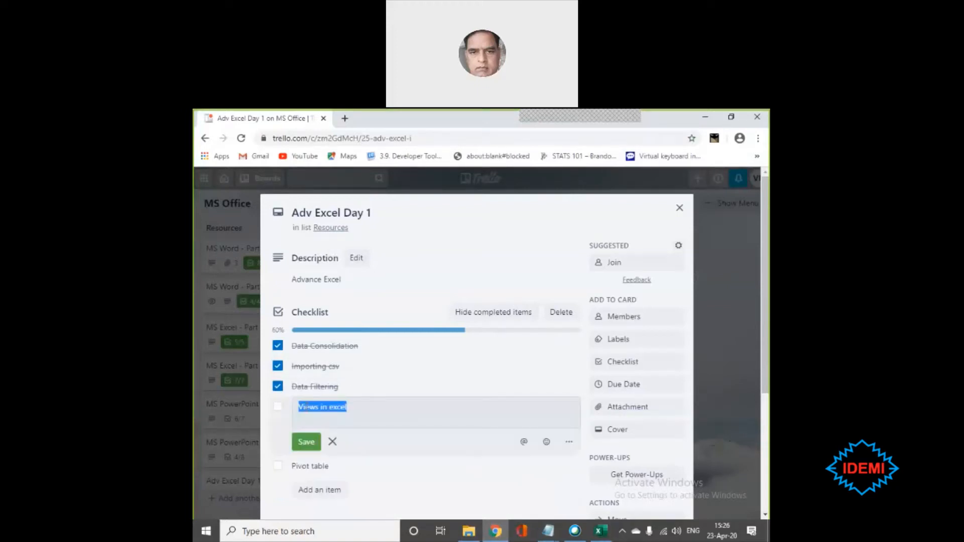
pyautogui.click(299, 407)
pyautogui.write('Custom')
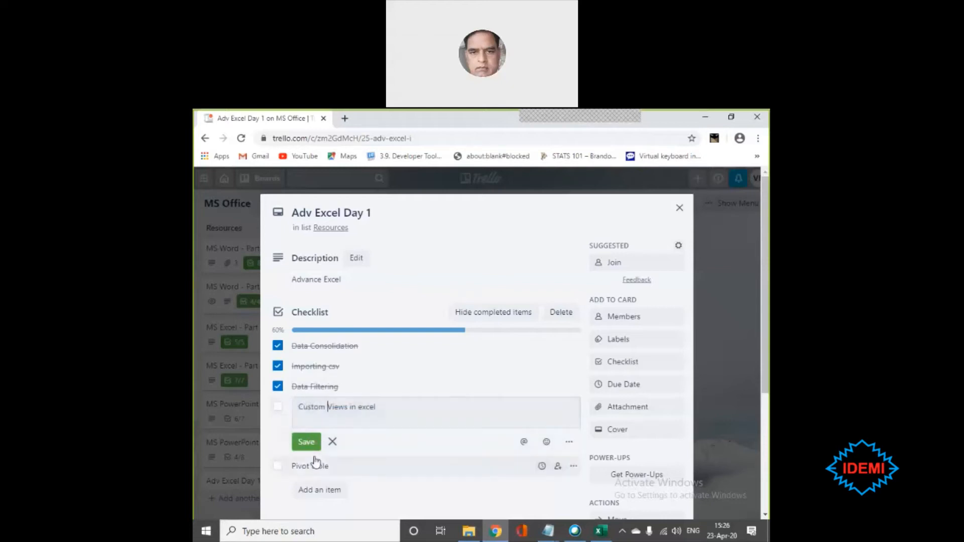
pyautogui.click(308, 443)
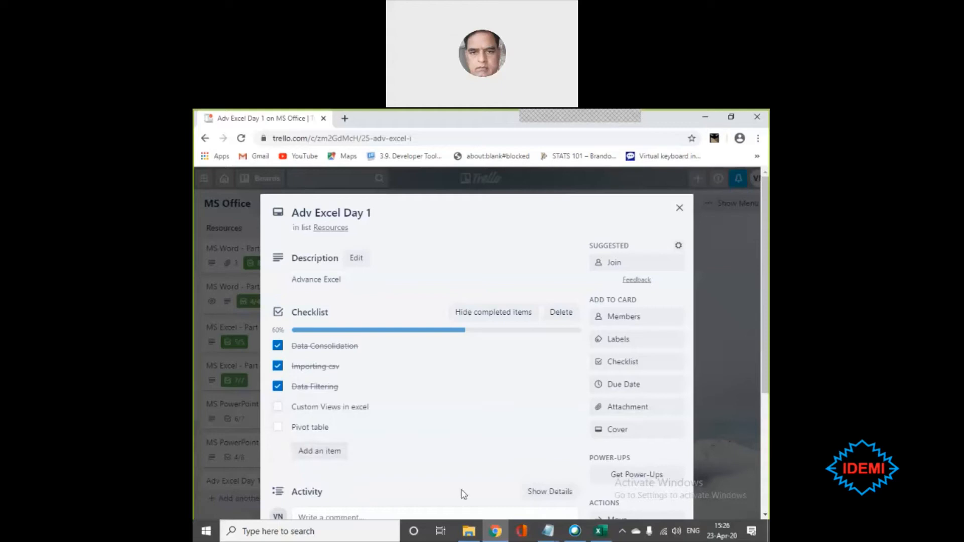
pyautogui.click(704, 118)
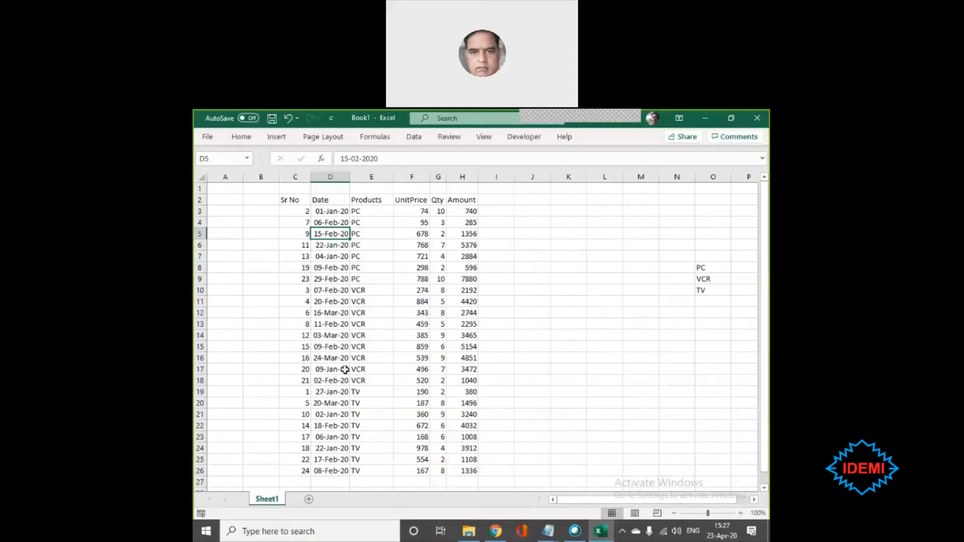
pyautogui.moveTo(464, 471); pyautogui.dragTo(285, 211)
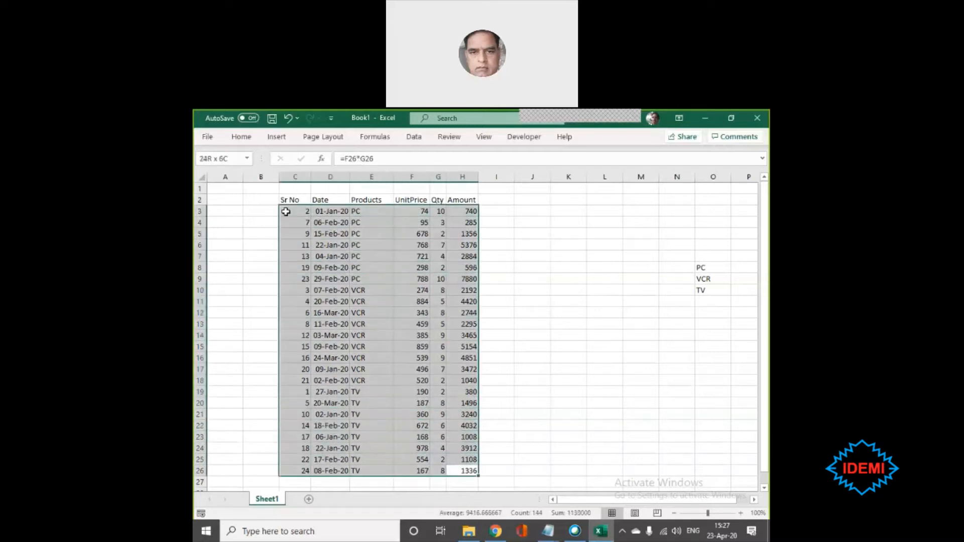
pyautogui.click(335, 342)
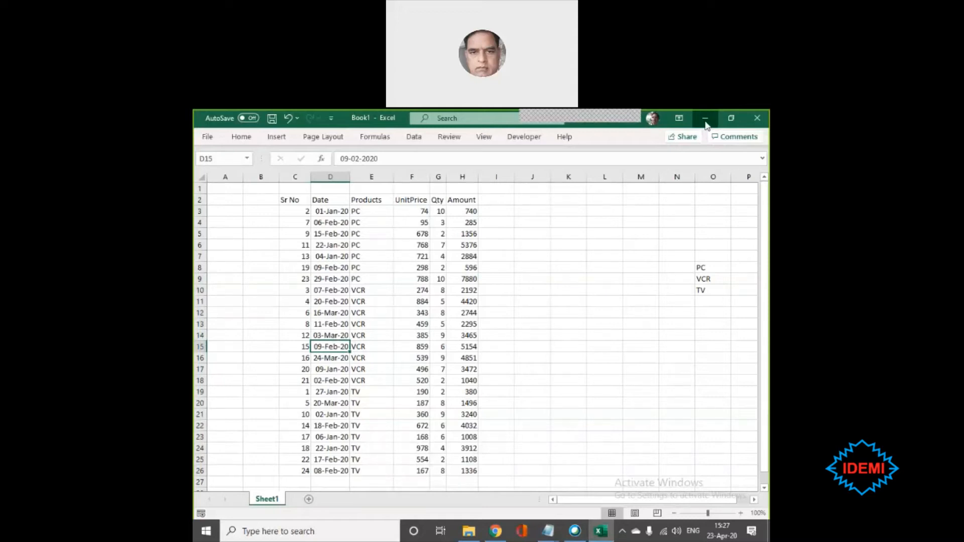
pyautogui.click(537, 242)
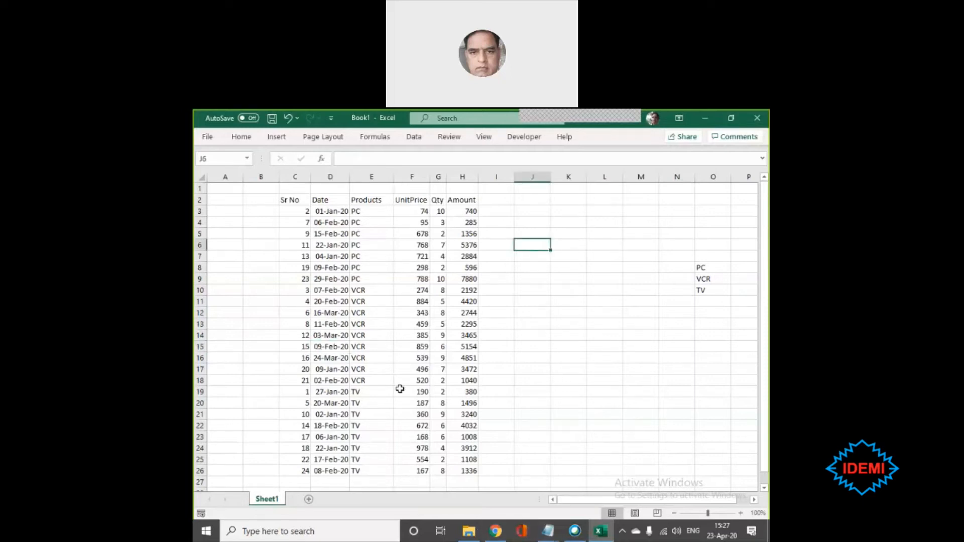
pyautogui.click(572, 272)
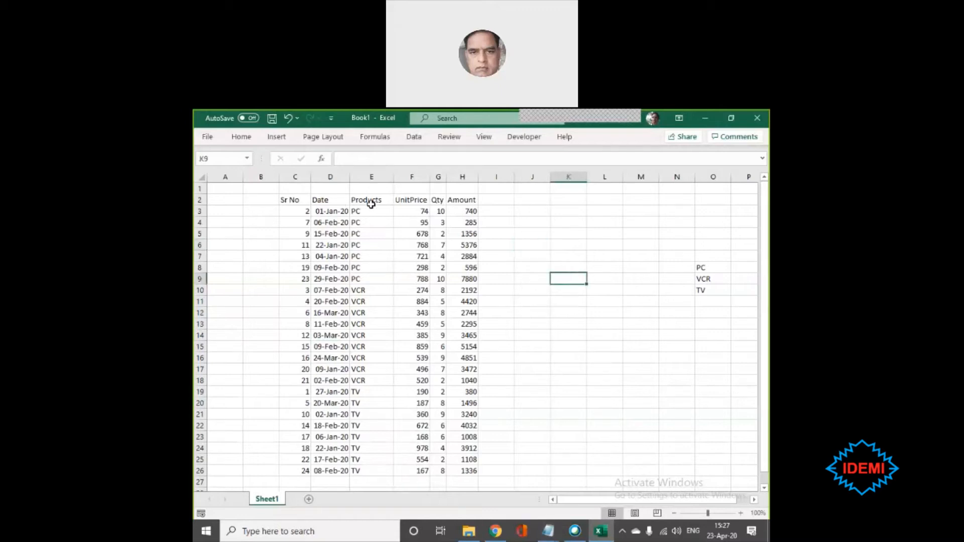
# - Select the whole sales table including its header row, cells C2 to H26
pyautogui.click(293, 200)
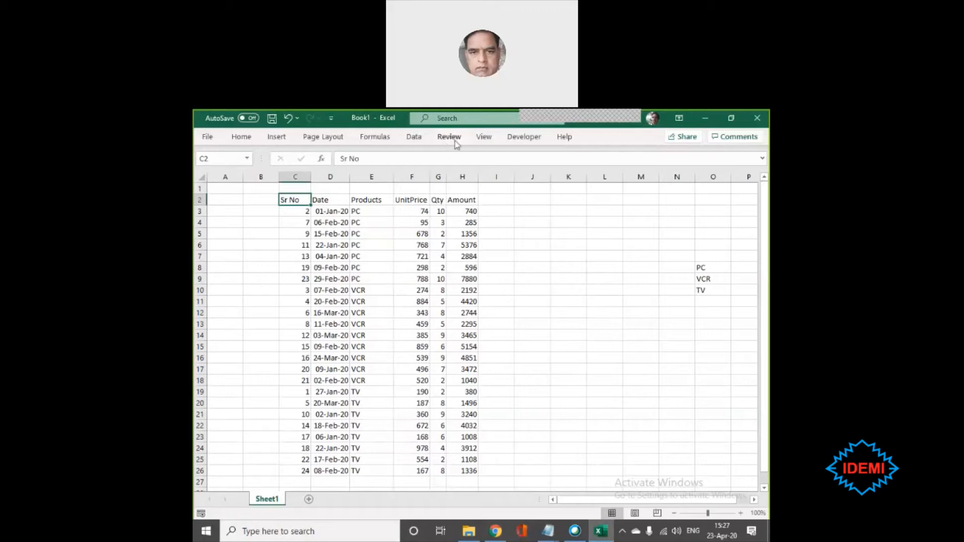
pyautogui.click(491, 140)
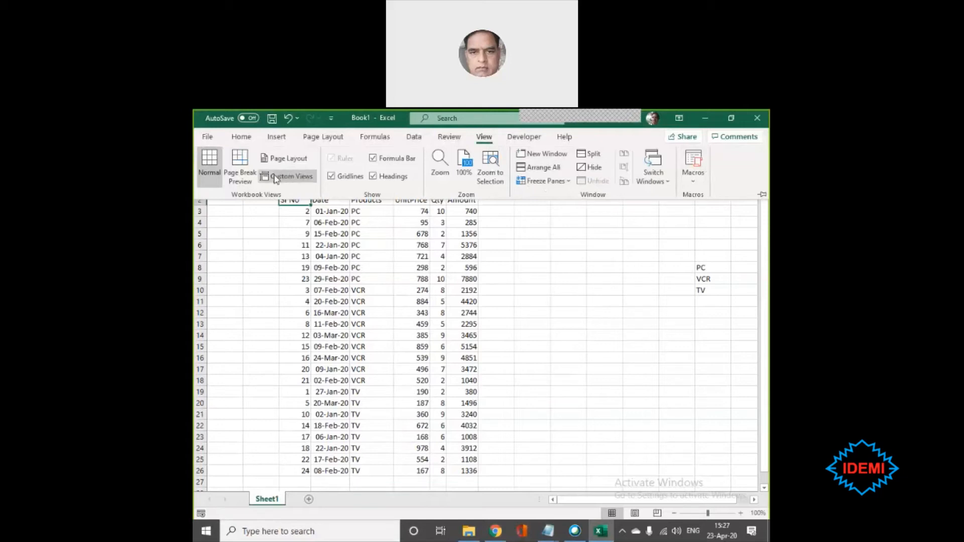
pyautogui.click(557, 265)
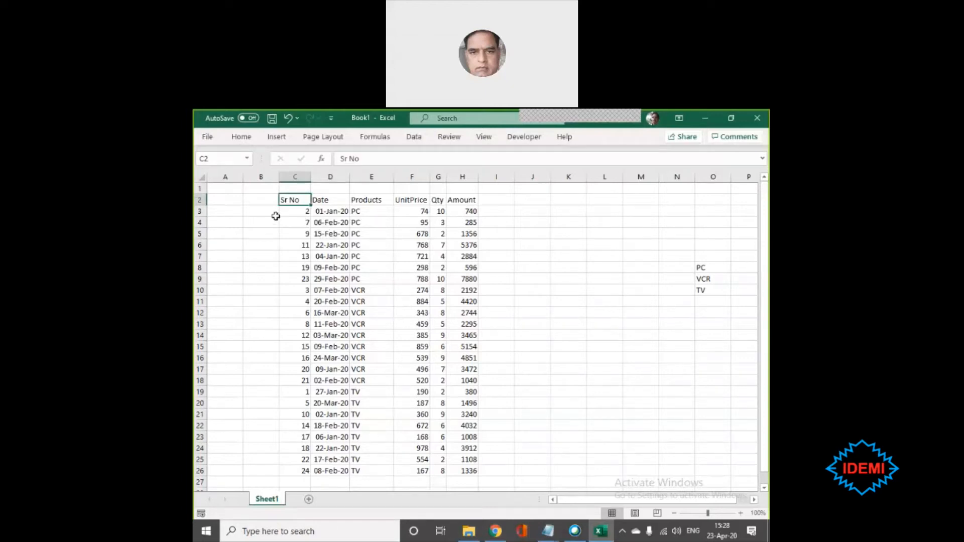
pyautogui.moveTo(289, 198); pyautogui.dragTo(453, 468)
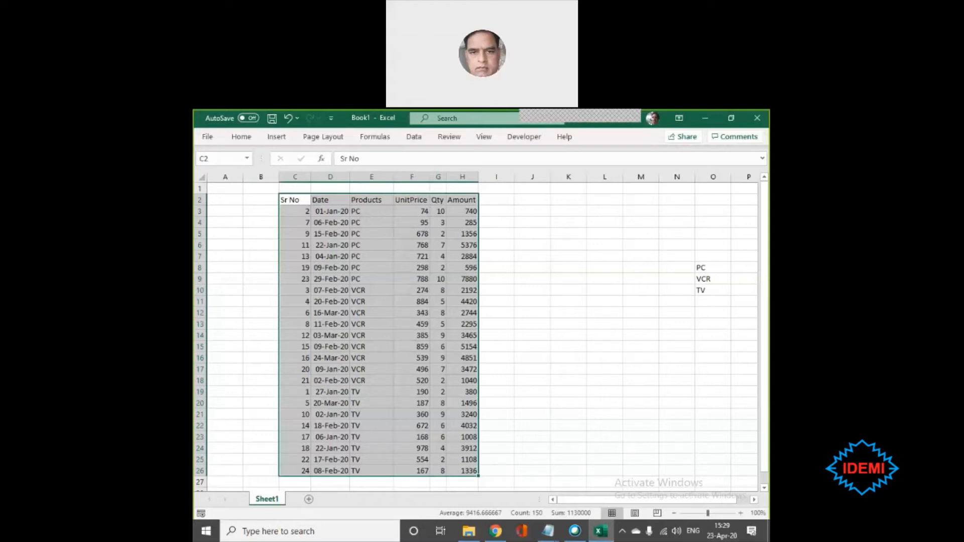
# - Select the whole sales table, cells C2 to H26, and turn on filtering for its header row
pyautogui.hotkey('alt', 'space')
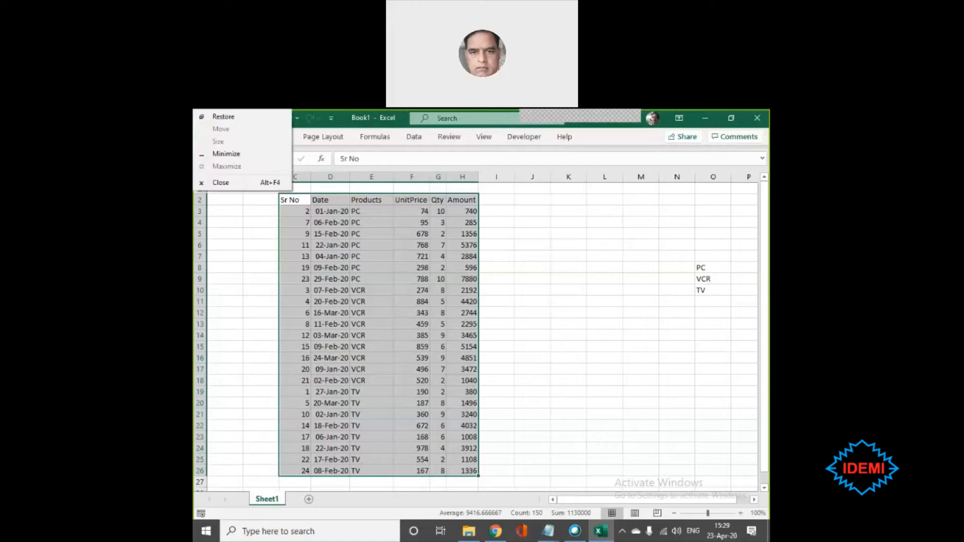
pyautogui.click(352, 278)
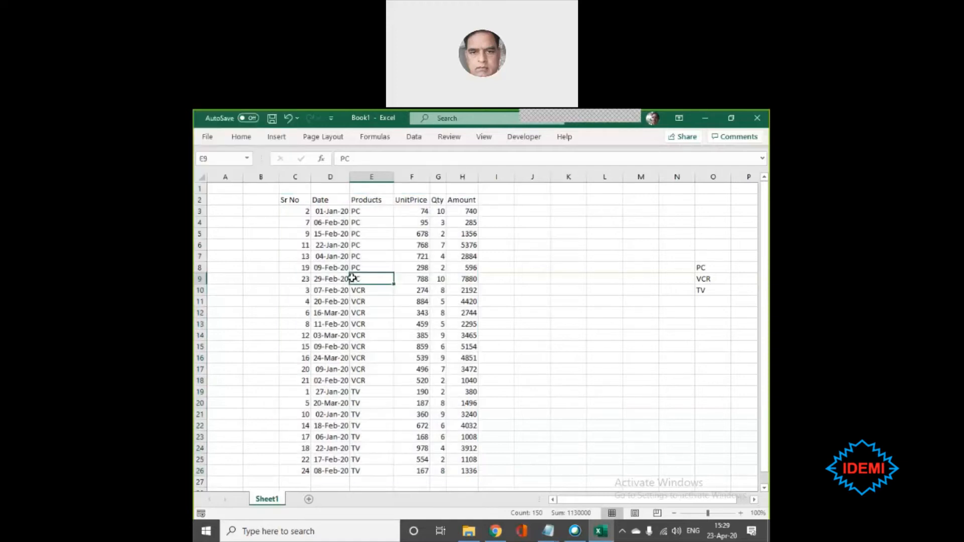
pyautogui.click(300, 197)
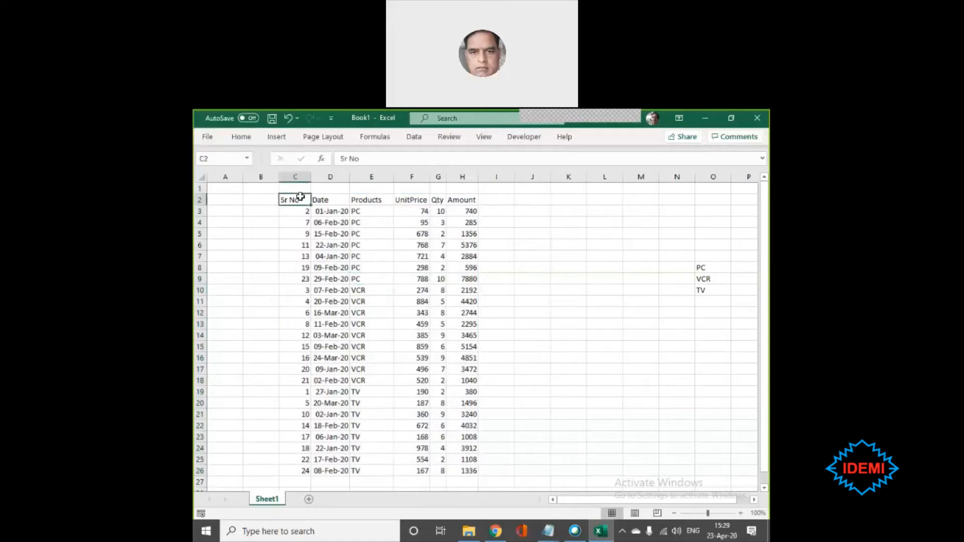
pyautogui.moveTo(400, 215); pyautogui.dragTo(462, 470)
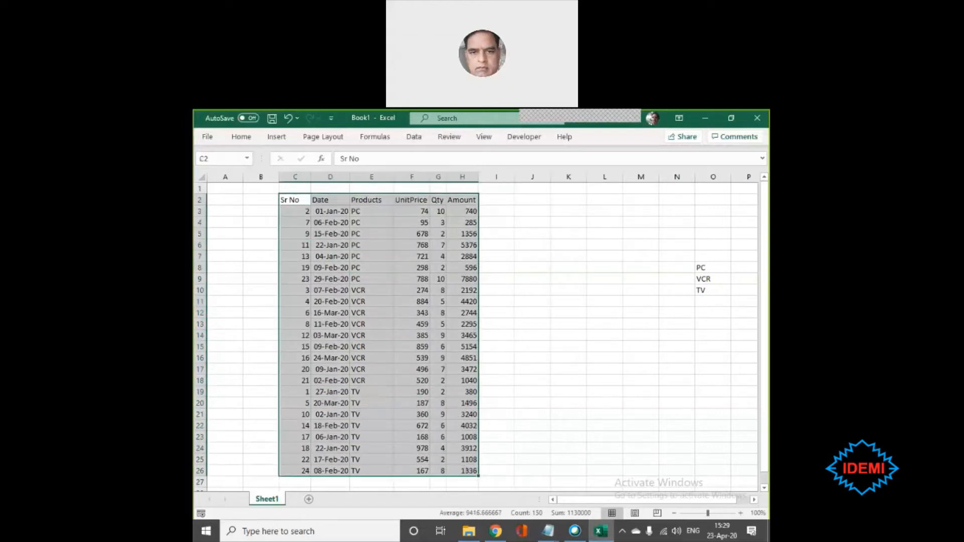
pyautogui.click(413, 139)
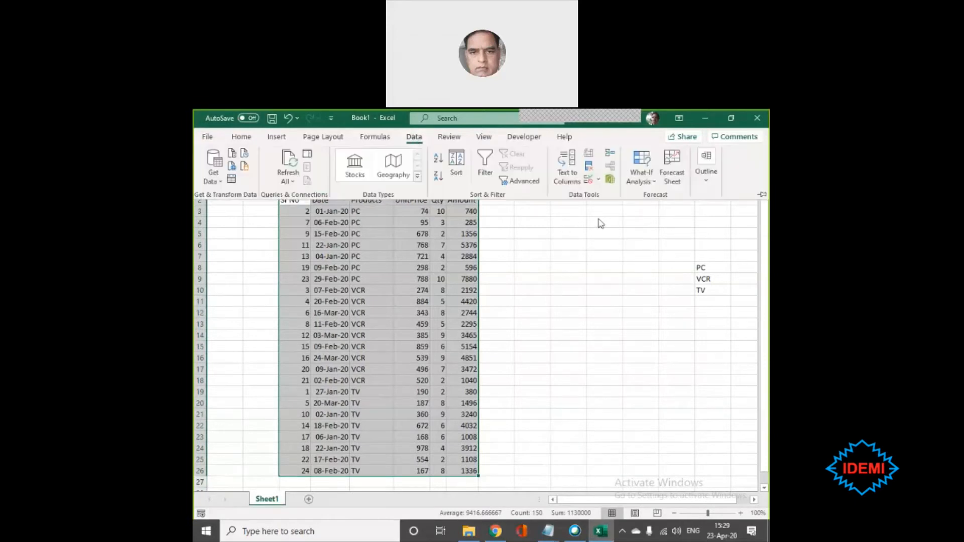
pyautogui.click(483, 168)
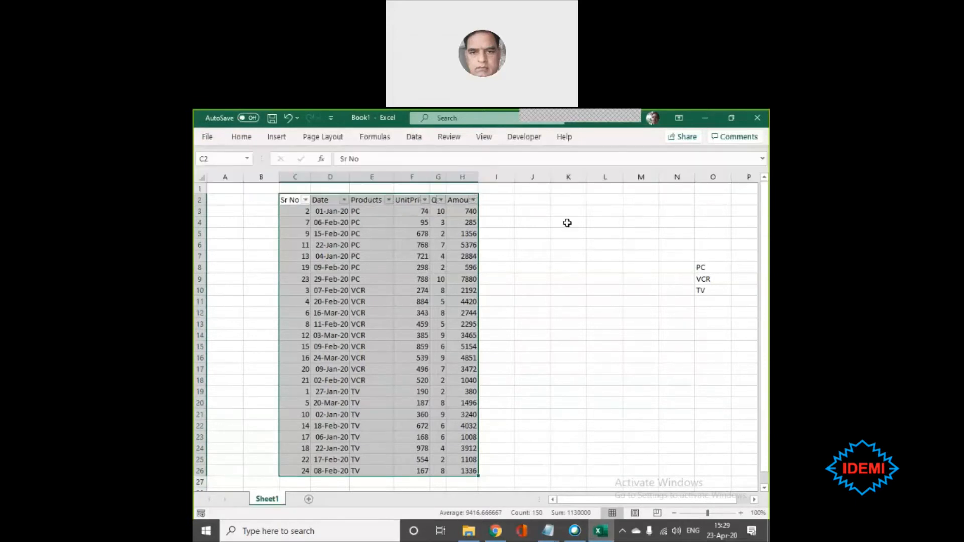
# - Filter the Products column to show only the PC rows
pyautogui.click(388, 200)
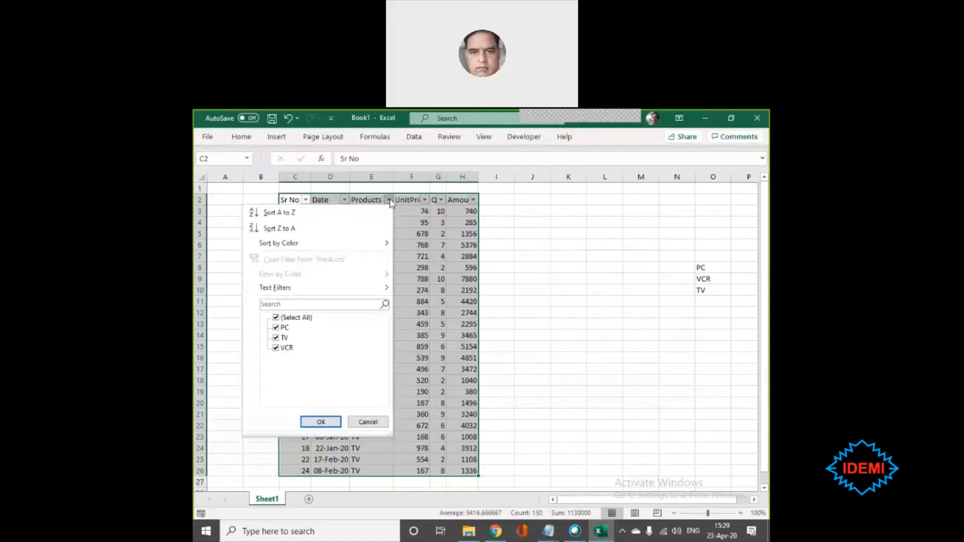
pyautogui.click(276, 317)
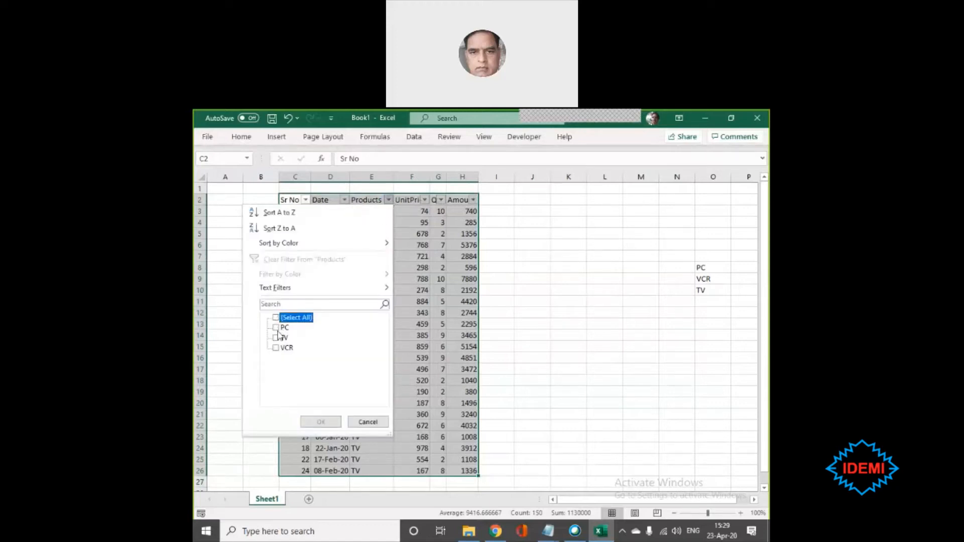
pyautogui.click(278, 327)
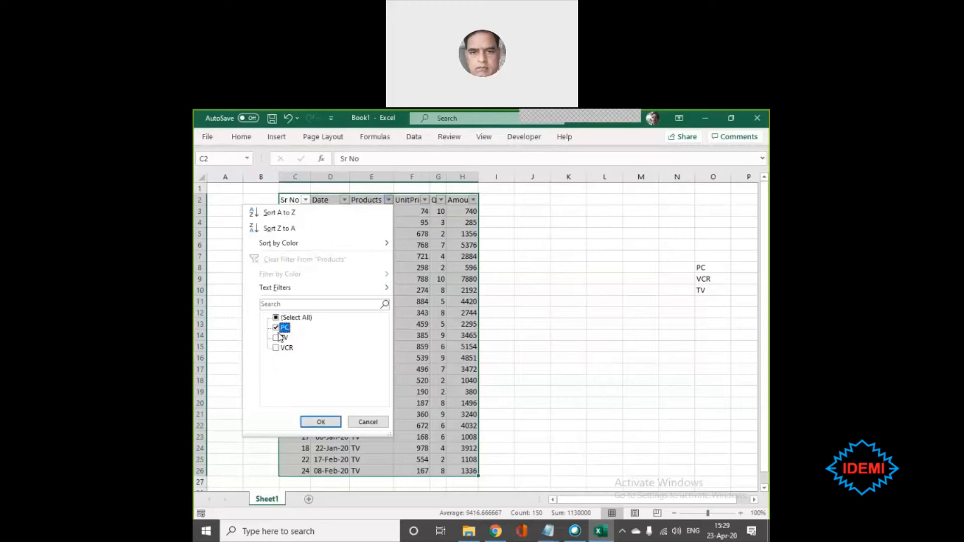
pyautogui.click(322, 420)
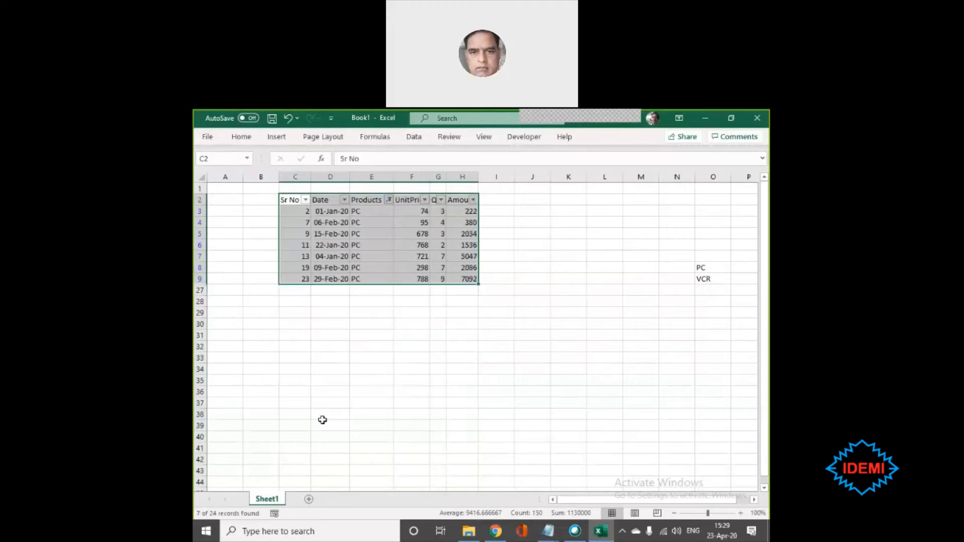
pyautogui.click(452, 347)
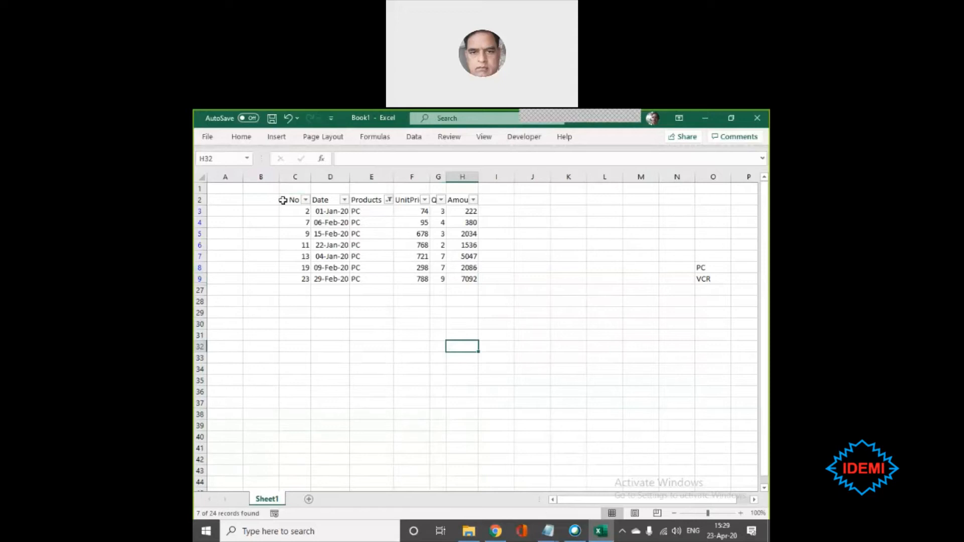
# - Select the PC-filtered table and save it as a custom view named "PC", including print settings and hidden rows, columns and filter settings
pyautogui.moveTo(284, 199); pyautogui.dragTo(446, 277)
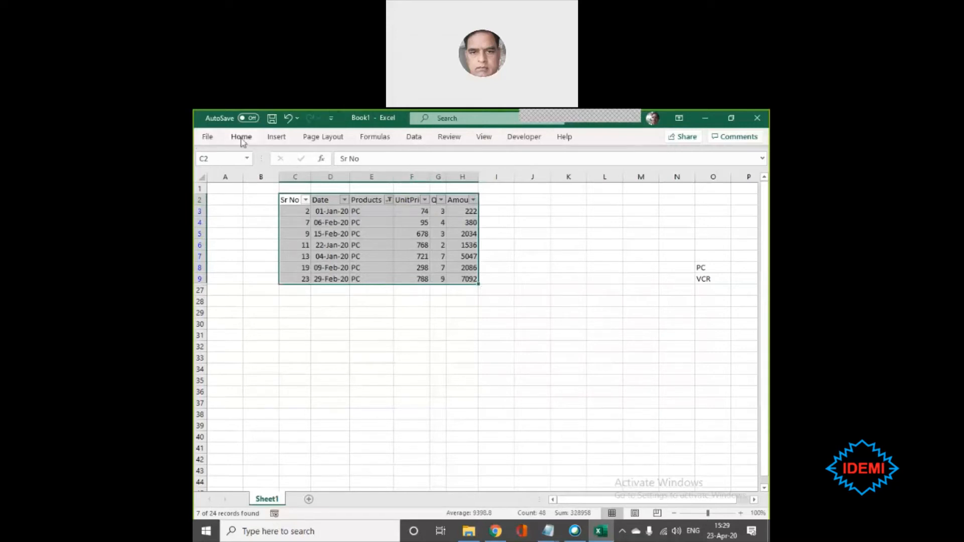
pyautogui.click(485, 140)
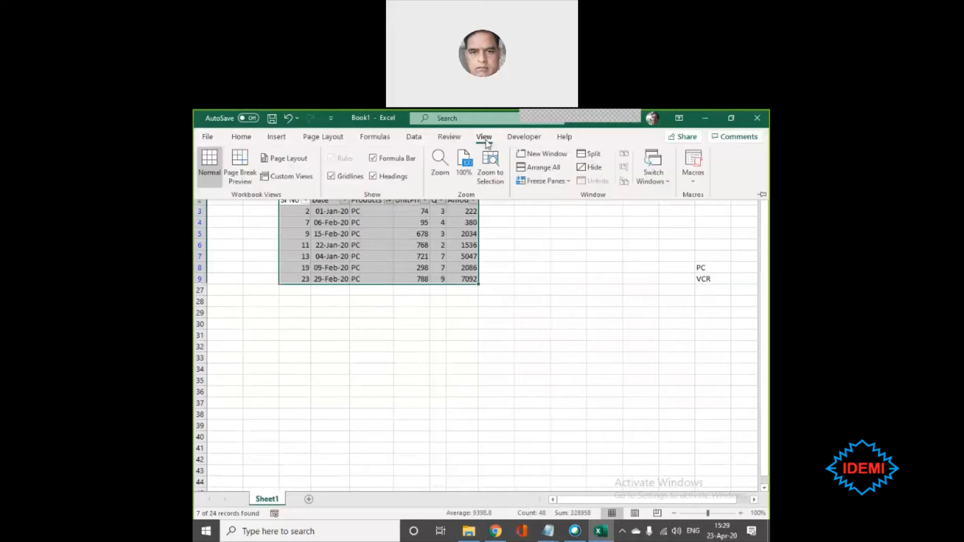
pyautogui.click(286, 177)
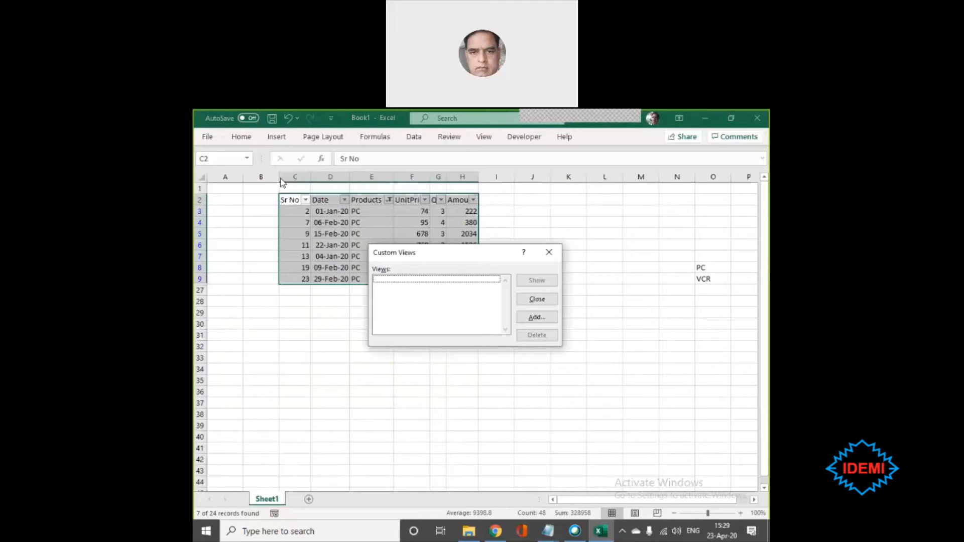
pyautogui.click(547, 322)
pyautogui.moveTo(441, 255); pyautogui.dragTo(537, 302)
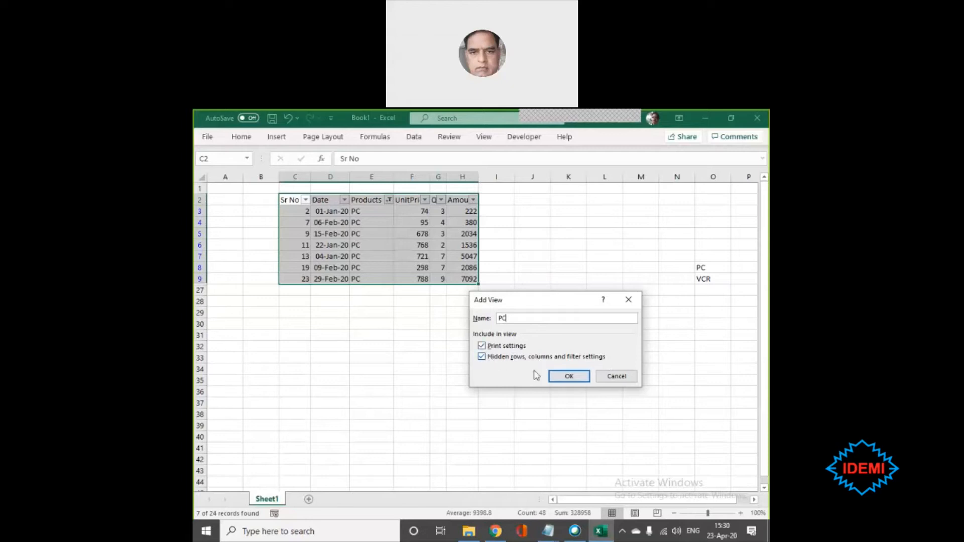
pyautogui.click(568, 376)
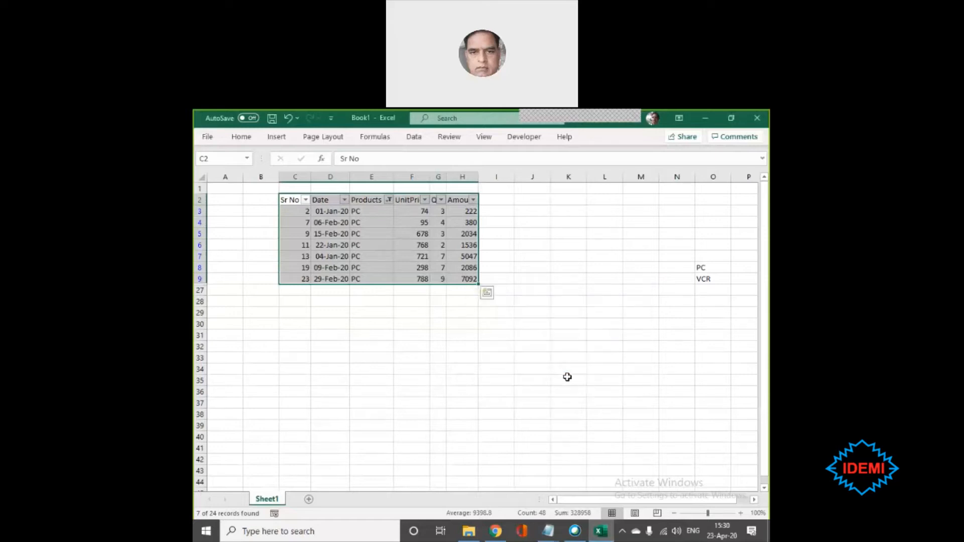
# - Review the saved entries in the Custom Views list and close it without applying a view
pyautogui.click(485, 137)
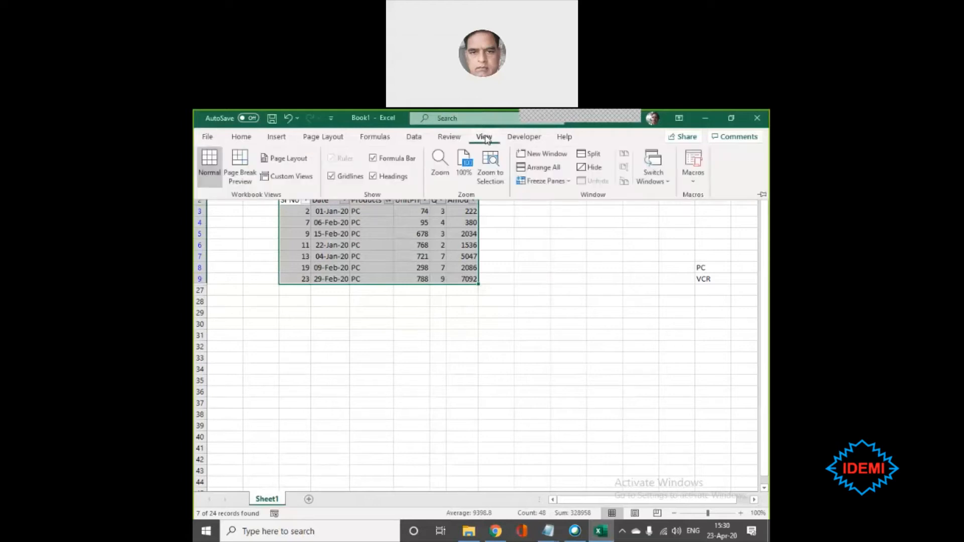
pyautogui.click(291, 176)
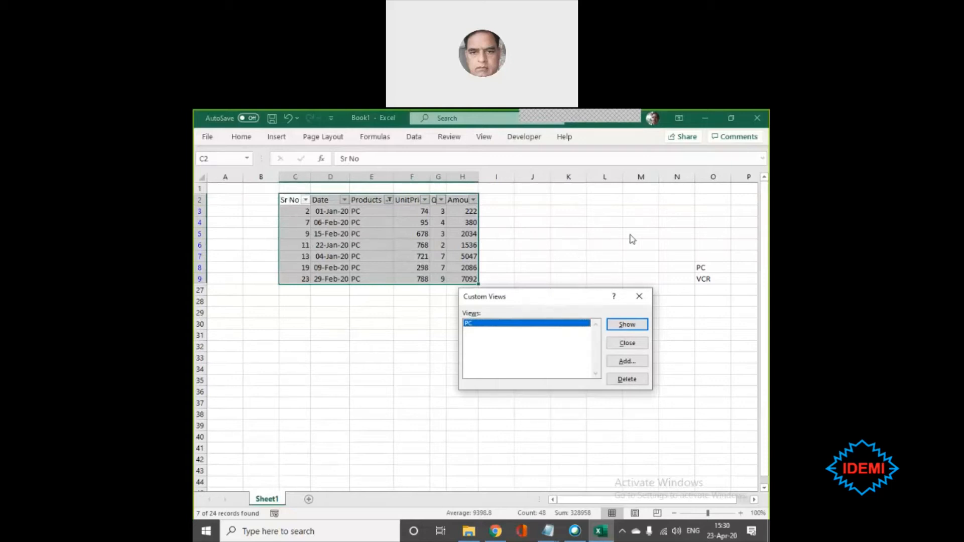
pyautogui.moveTo(550, 298); pyautogui.dragTo(639, 233)
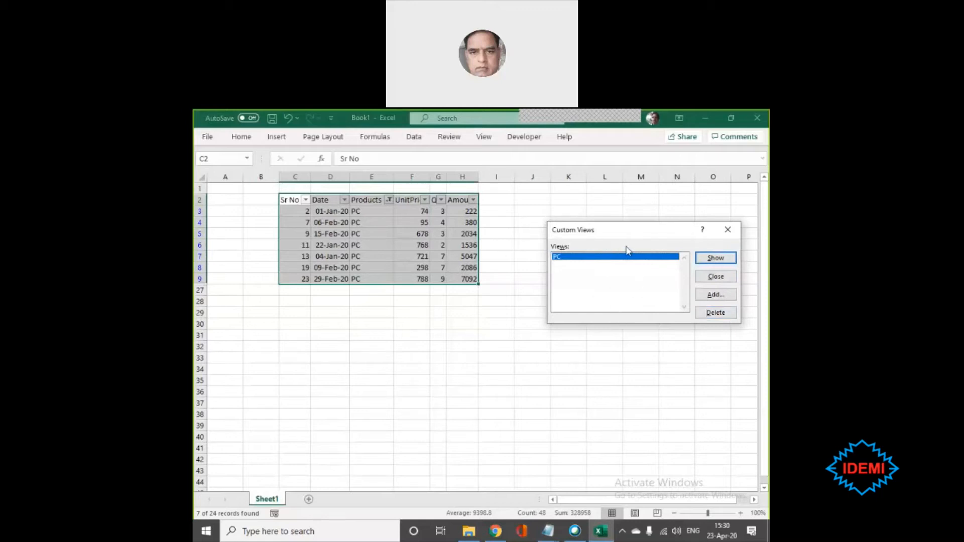
pyautogui.click(716, 277)
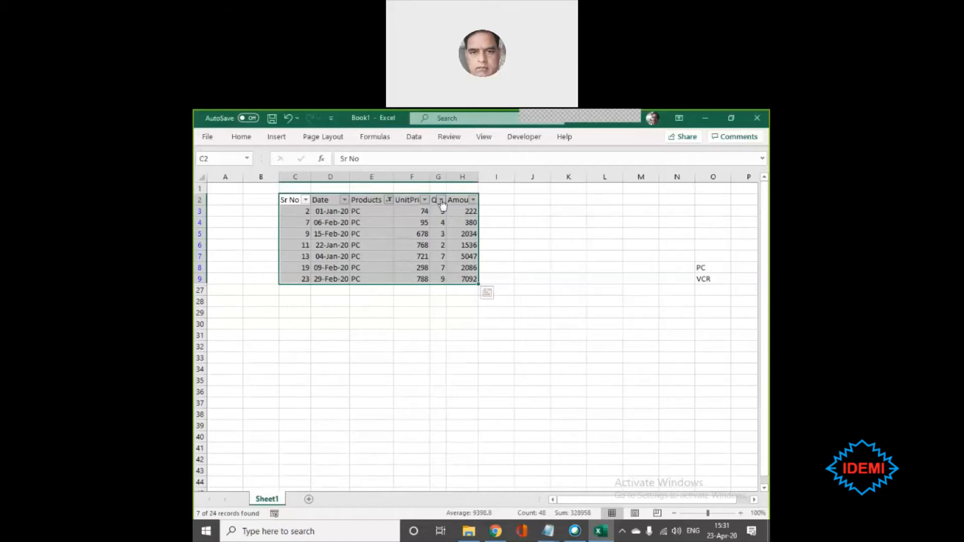
# - Add VCR to the Products filter so that both PC and VCR rows are shown
pyautogui.click(389, 200)
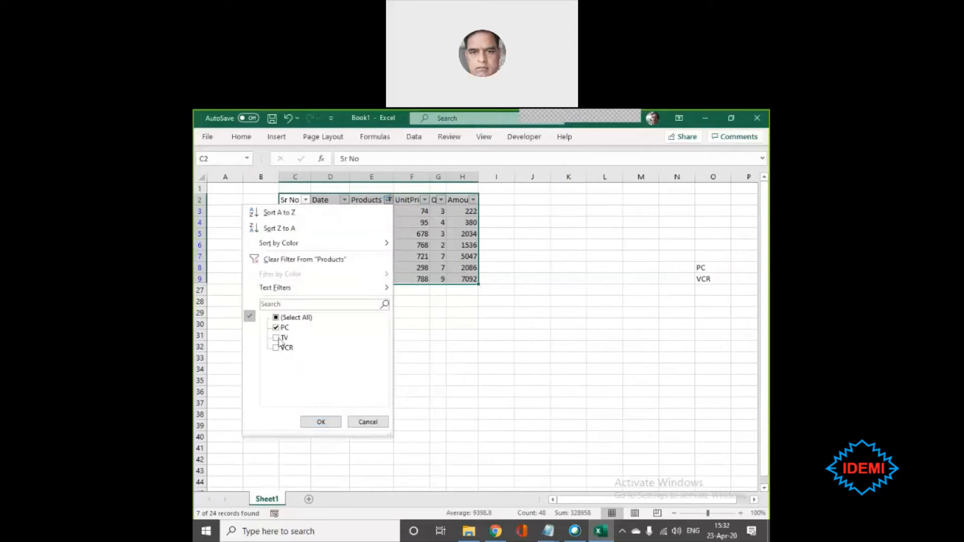
pyautogui.click(276, 348)
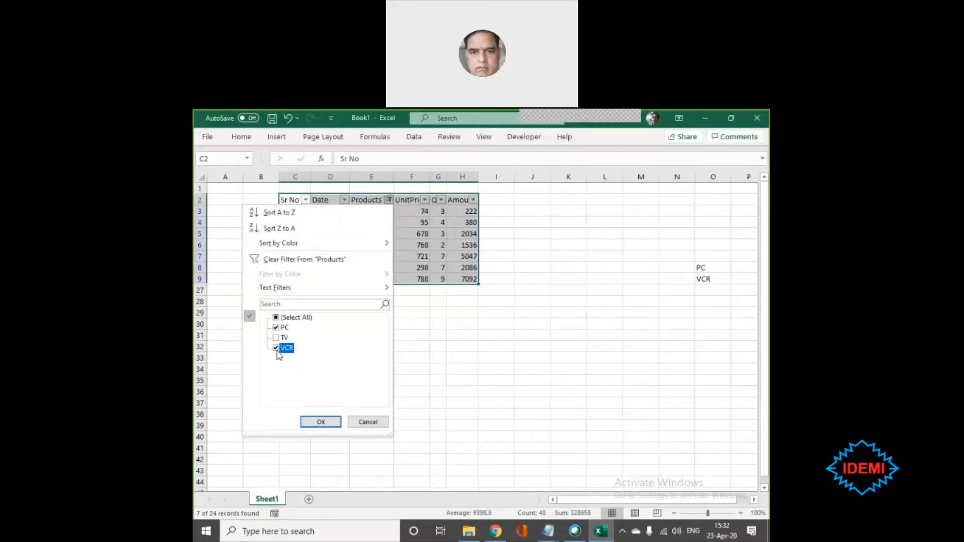
pyautogui.click(324, 421)
pyautogui.click(364, 369)
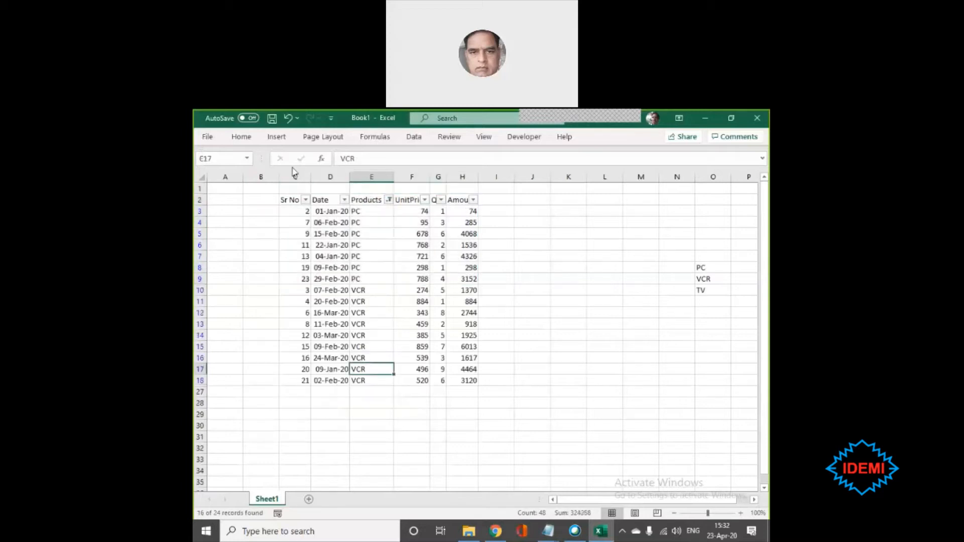
# - Select the table filtered to PC and VCR and save it as a custom view named "PC and VCR"
pyautogui.moveTo(289, 199); pyautogui.dragTo(460, 375)
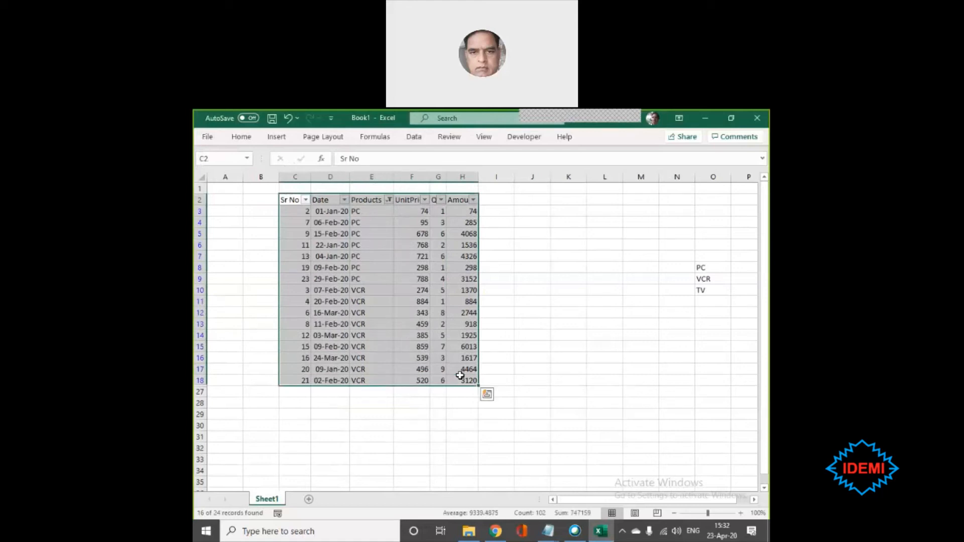
pyautogui.click(357, 289)
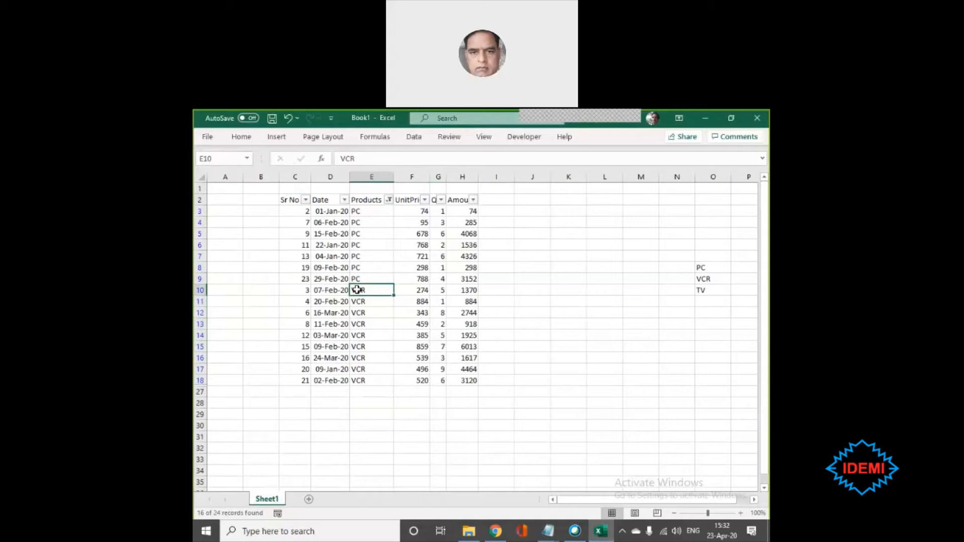
pyautogui.hotkey('ctrl', 'a')
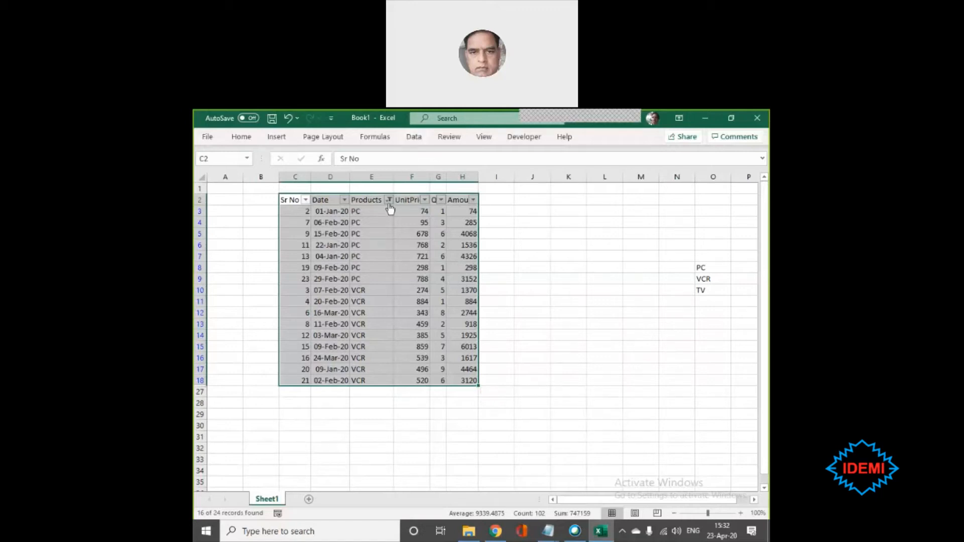
pyautogui.click(483, 138)
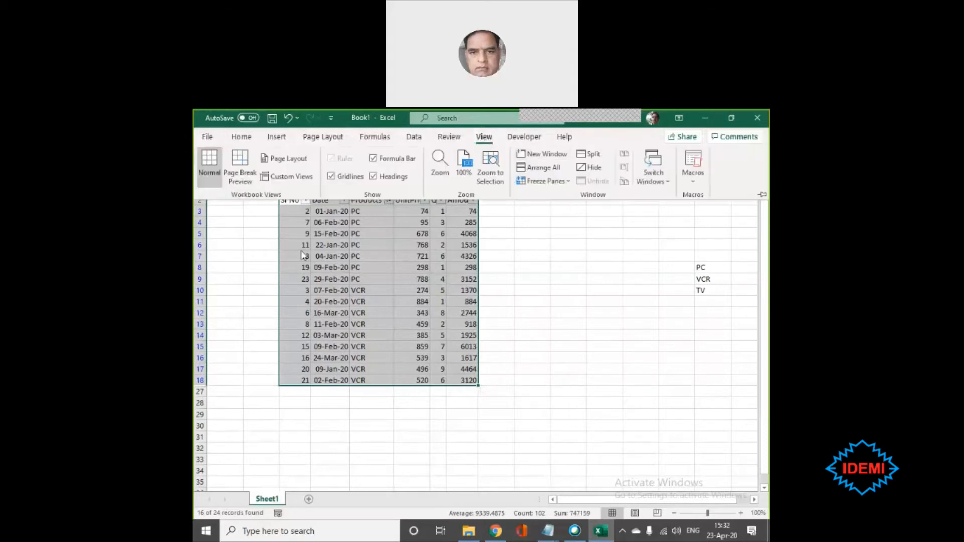
pyautogui.click(288, 175)
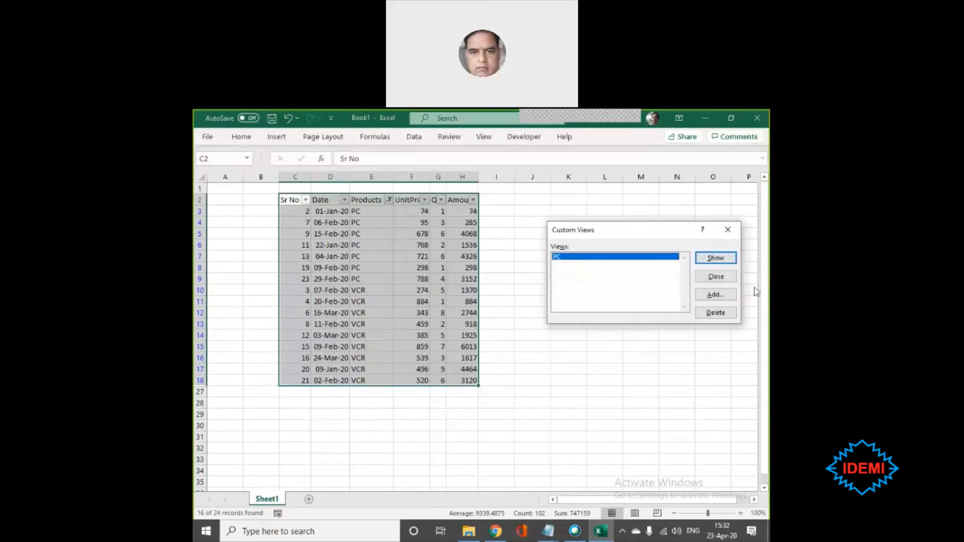
pyautogui.click(700, 297)
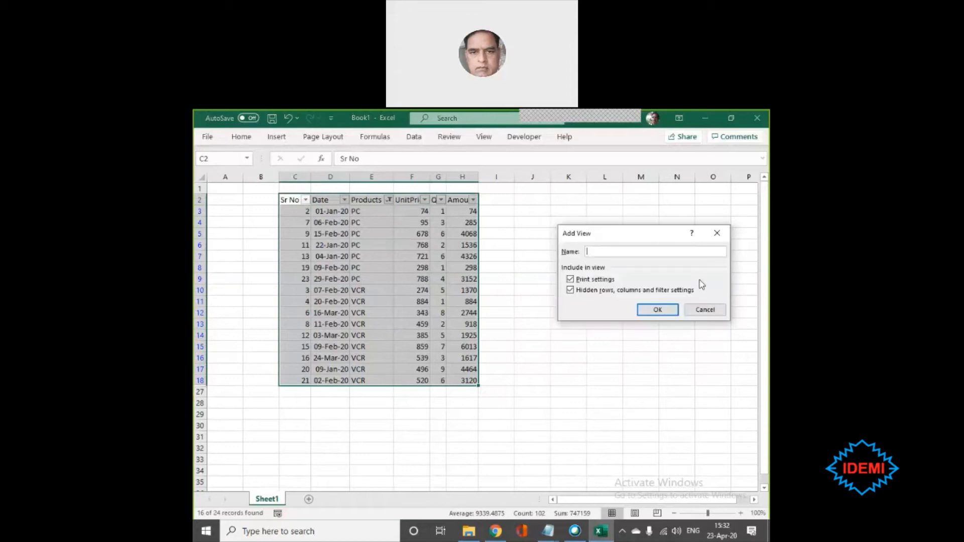
pyautogui.write('PC and VCR')
pyautogui.click(667, 313)
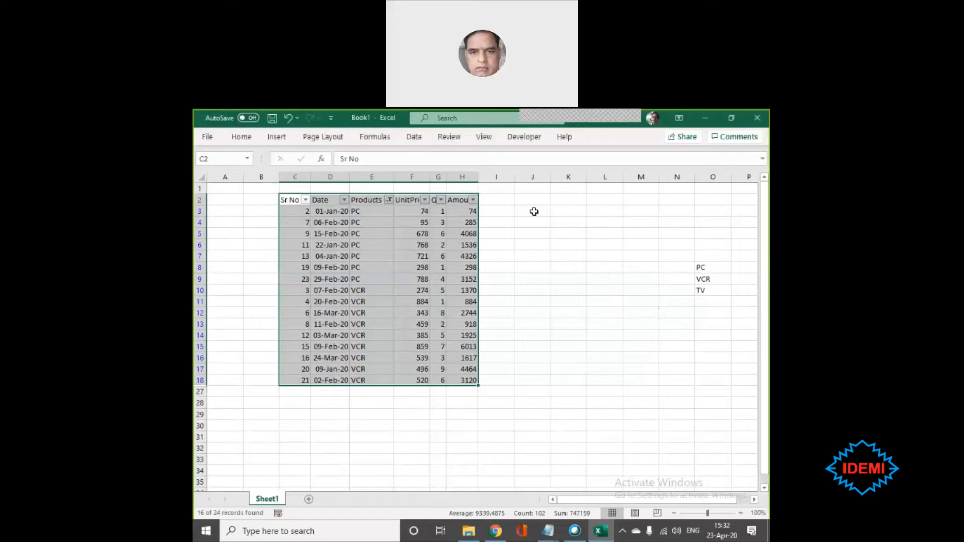
# - Change the Products filter to show only the TV and VCR rows, leaving out PC
pyautogui.click(389, 200)
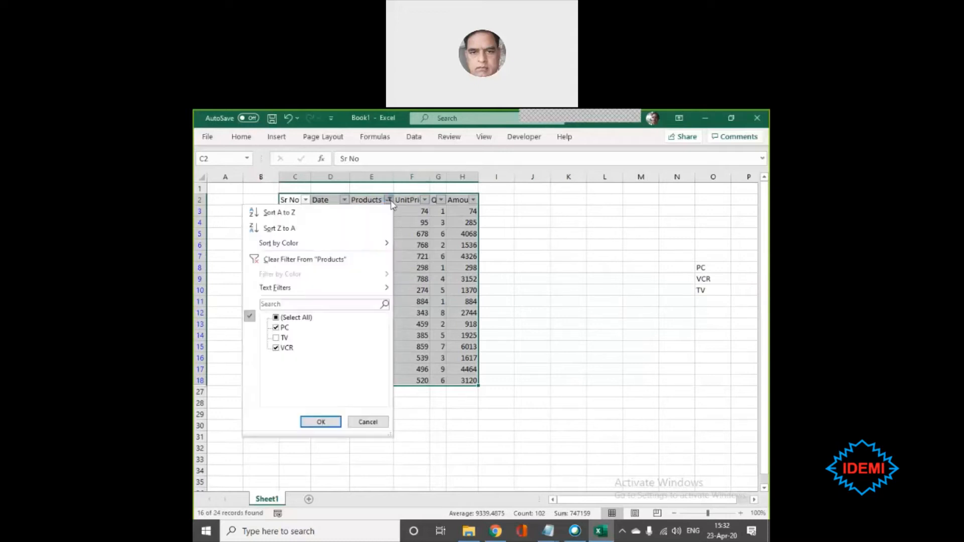
pyautogui.click(277, 318)
pyautogui.click(276, 327)
pyautogui.click(321, 422)
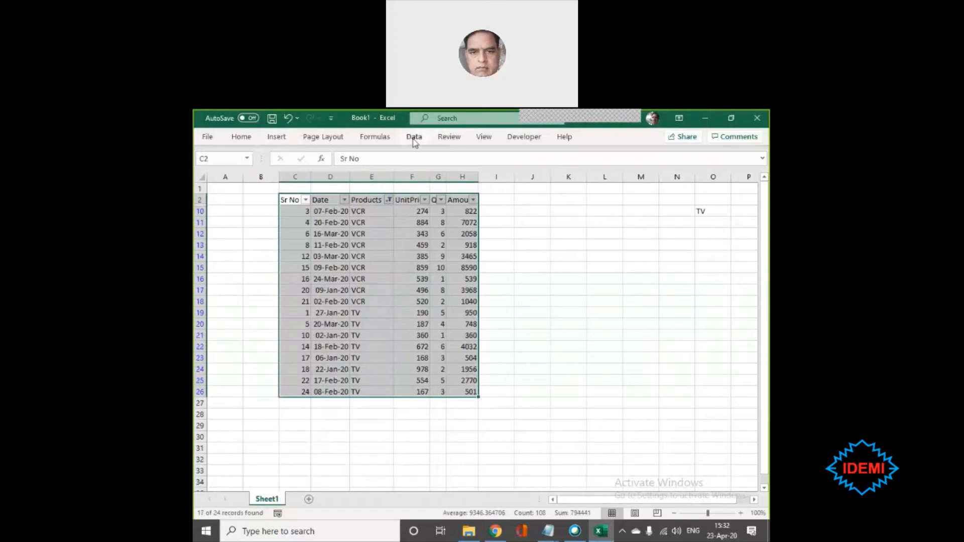
# - Save the table filtered to TV and VCR as another named custom view, including print and filter settings
pyautogui.click(483, 137)
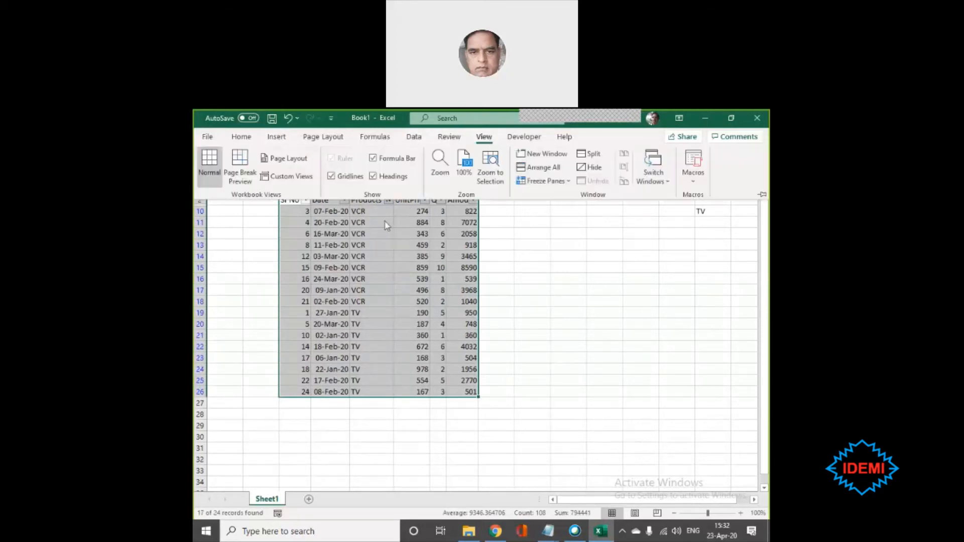
pyautogui.click(302, 183)
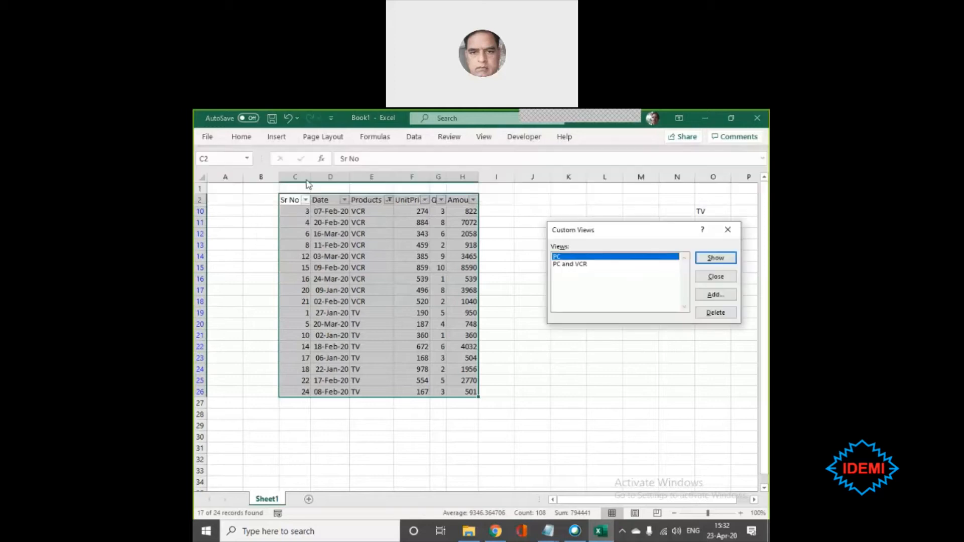
pyautogui.click(720, 297)
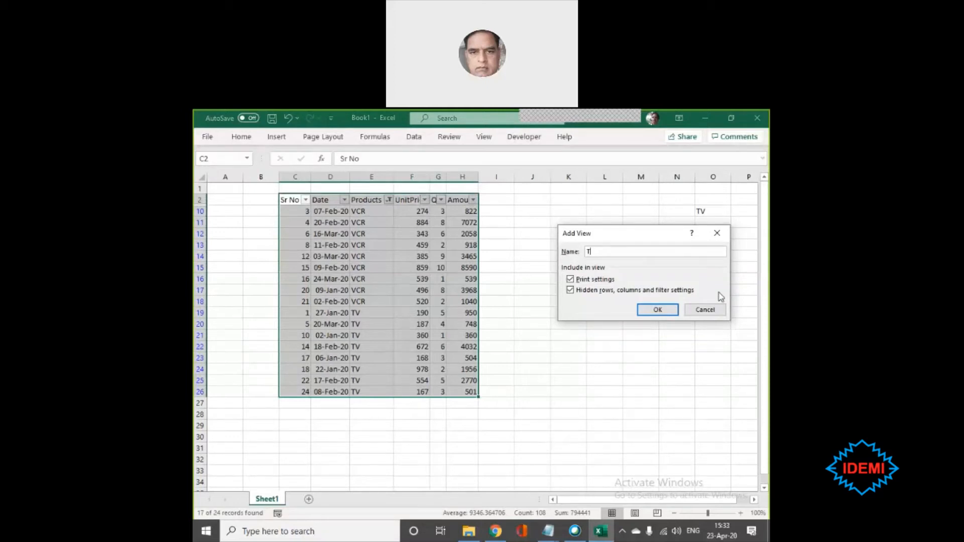
pyautogui.press('BackSpace')
pyautogui.press('BackSpace')
pyautogui.write('and')
pyautogui.click(657, 309)
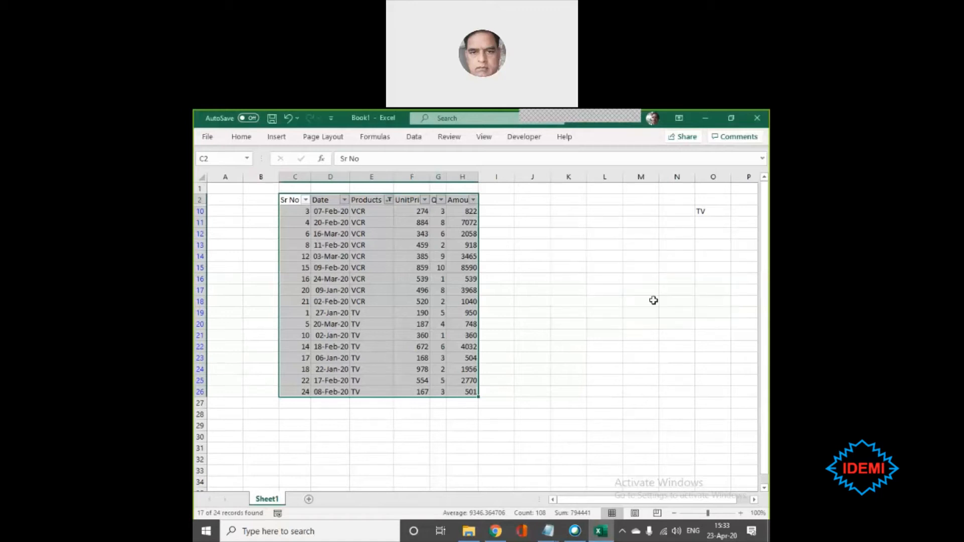
# - Add PC back to the Products filter so that the rows of all three products are shown
pyautogui.click(506, 278)
pyautogui.click(389, 201)
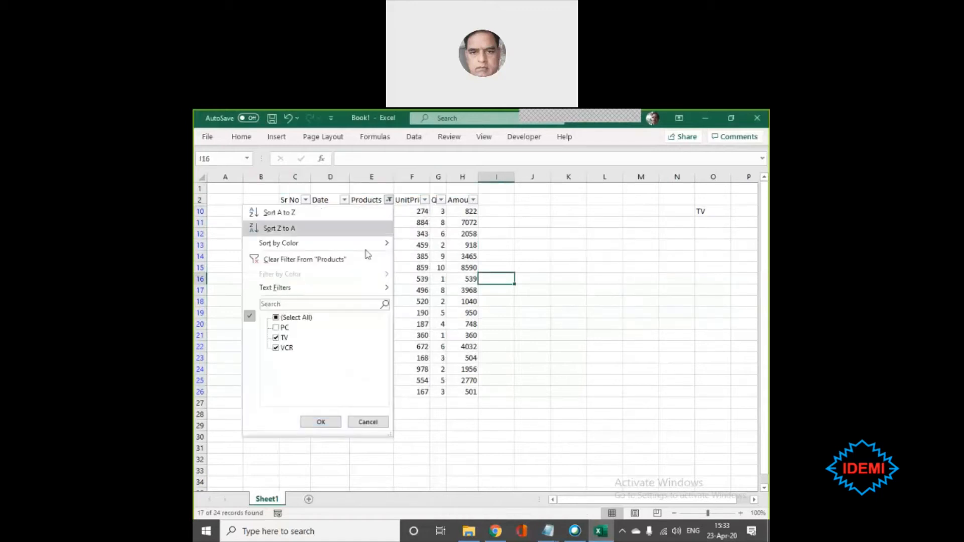
pyautogui.click(280, 328)
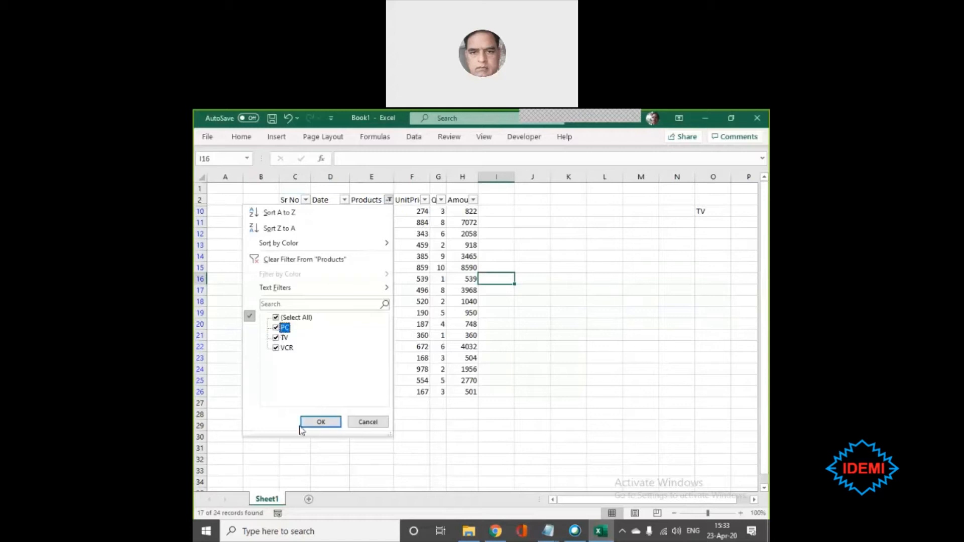
pyautogui.click(320, 423)
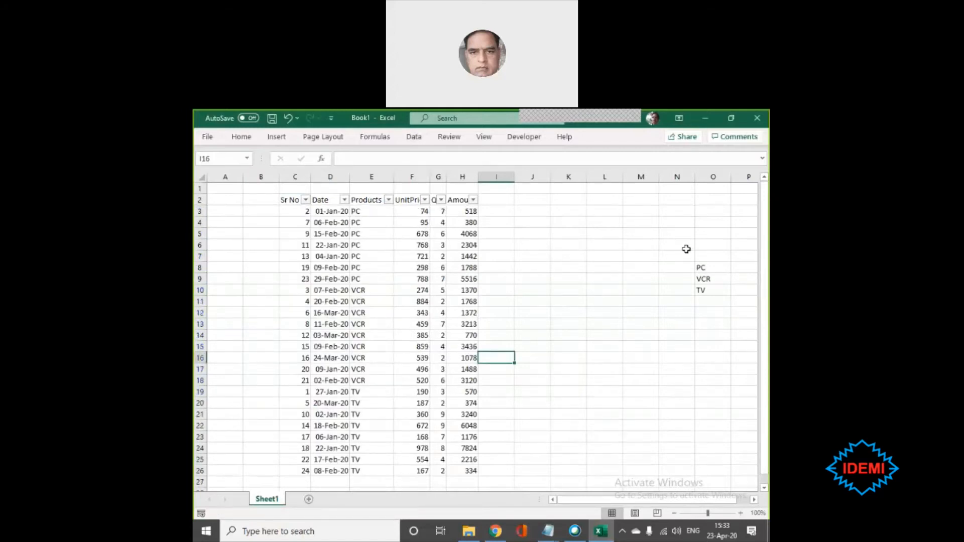
# - Delete column O, which holds the helper list of PC, VCR and TV
pyautogui.click(709, 167)
pyautogui.rightClick(710, 167)
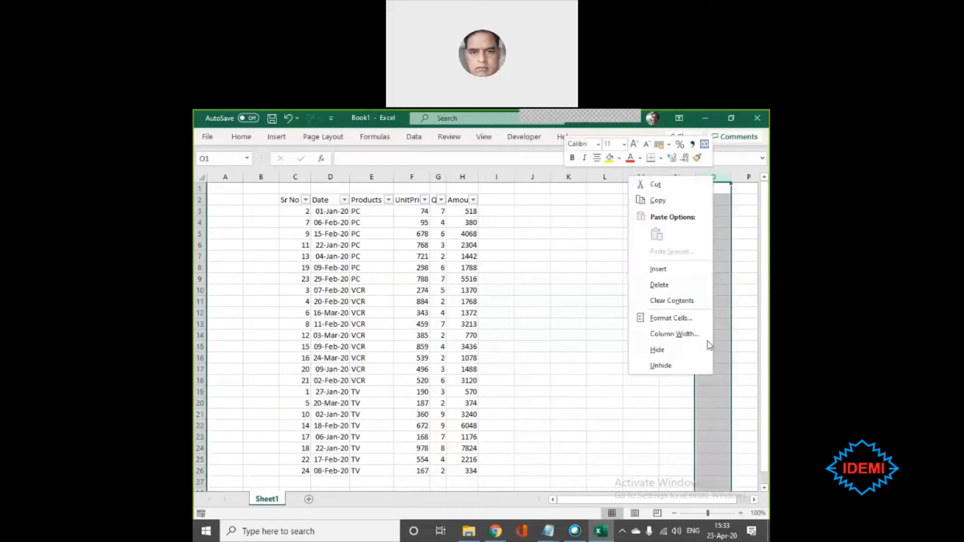
pyautogui.click(659, 284)
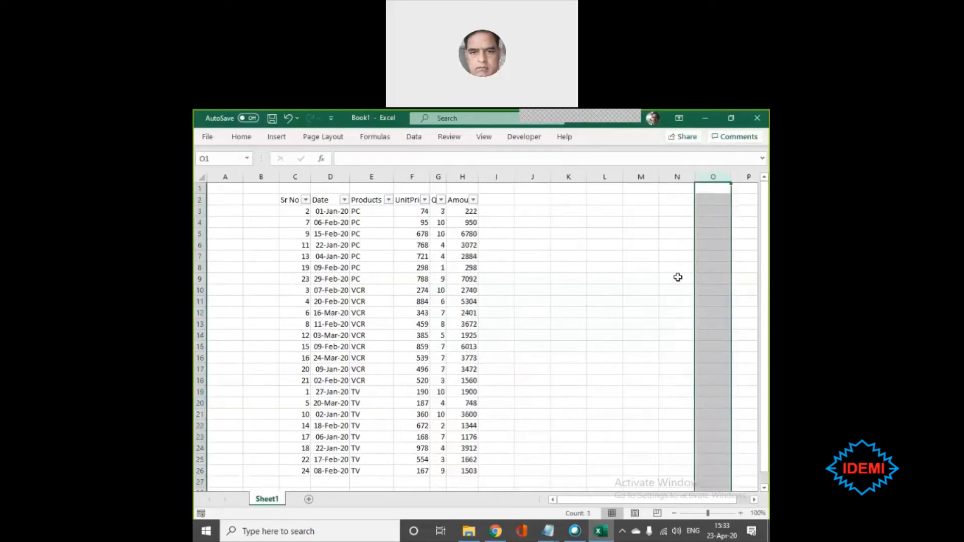
pyautogui.click(703, 300)
# - Show the saved custom view "PC" on the sales table
pyautogui.click(362, 235)
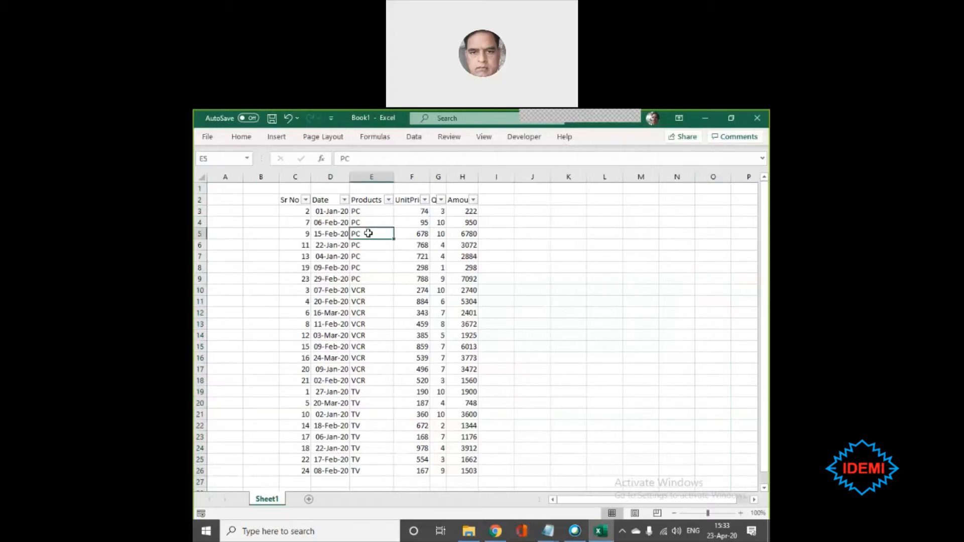
pyautogui.click(487, 138)
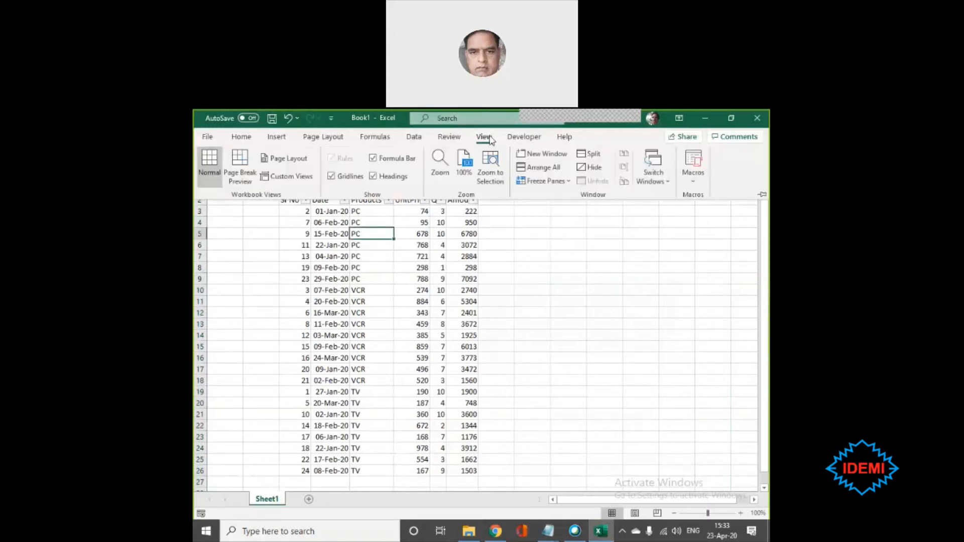
pyautogui.click(282, 177)
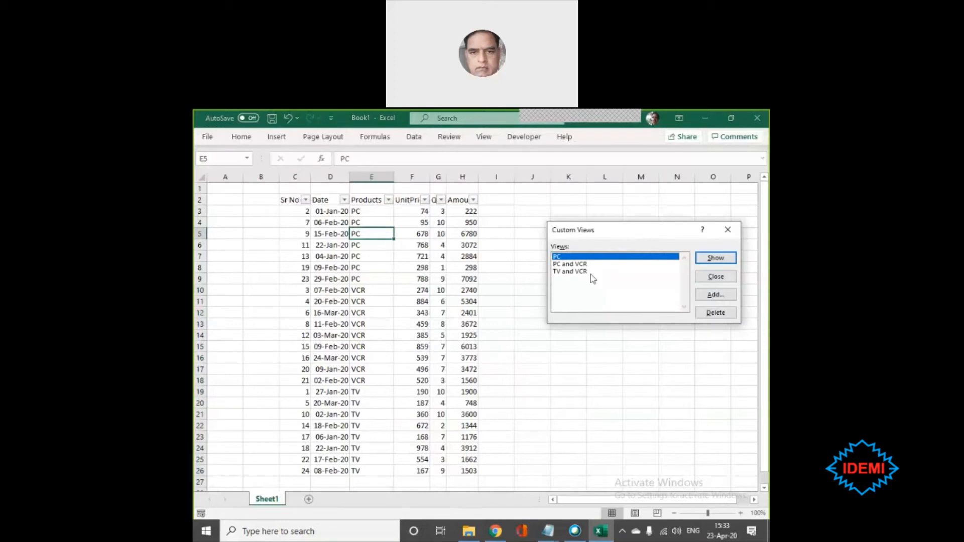
pyautogui.click(713, 257)
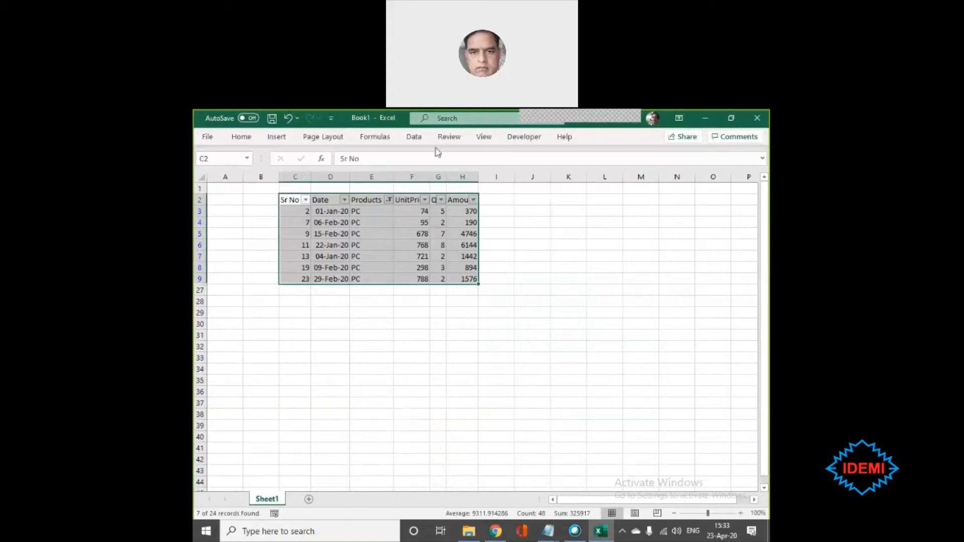
# - Switch the sales table to the saved custom view "TV and VCR"
pyautogui.click(482, 139)
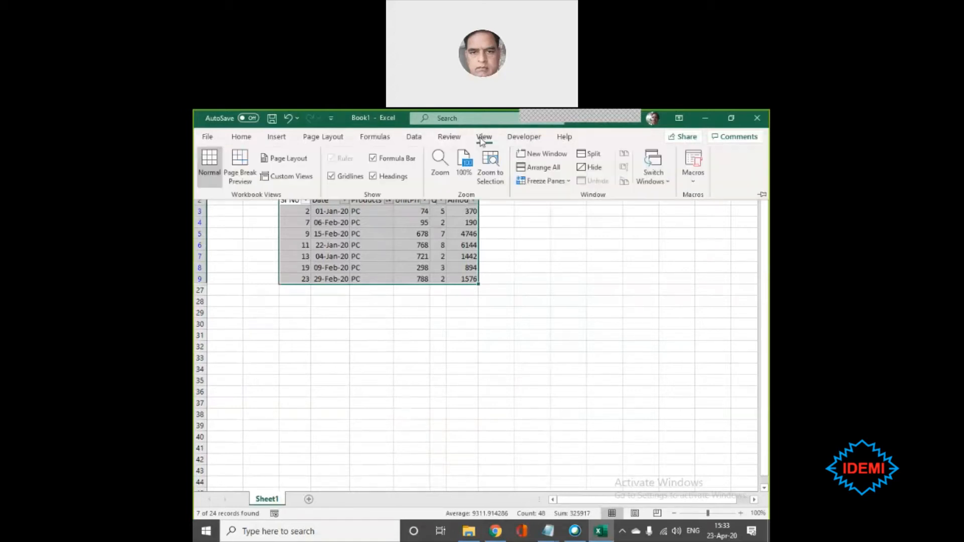
pyautogui.click(291, 176)
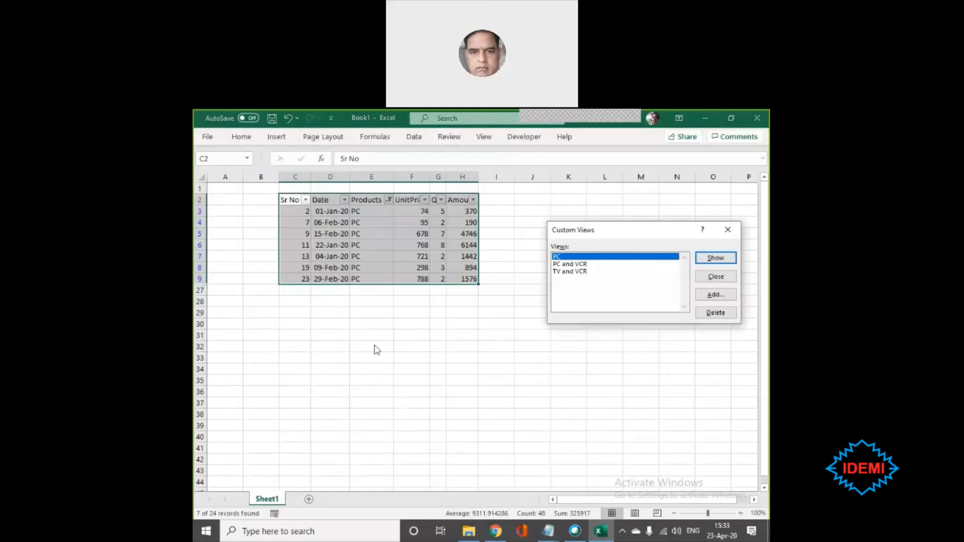
pyautogui.click(574, 271)
pyautogui.click(729, 263)
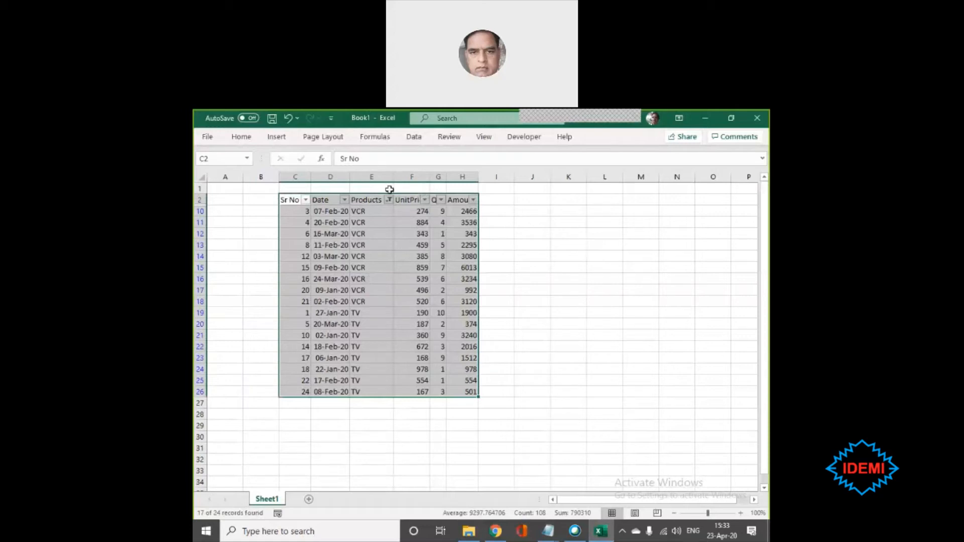
# - Filter the Date column of the TV and VCR rows to the dates of last month
pyautogui.moveTo(388, 204)
pyautogui.click(344, 201)
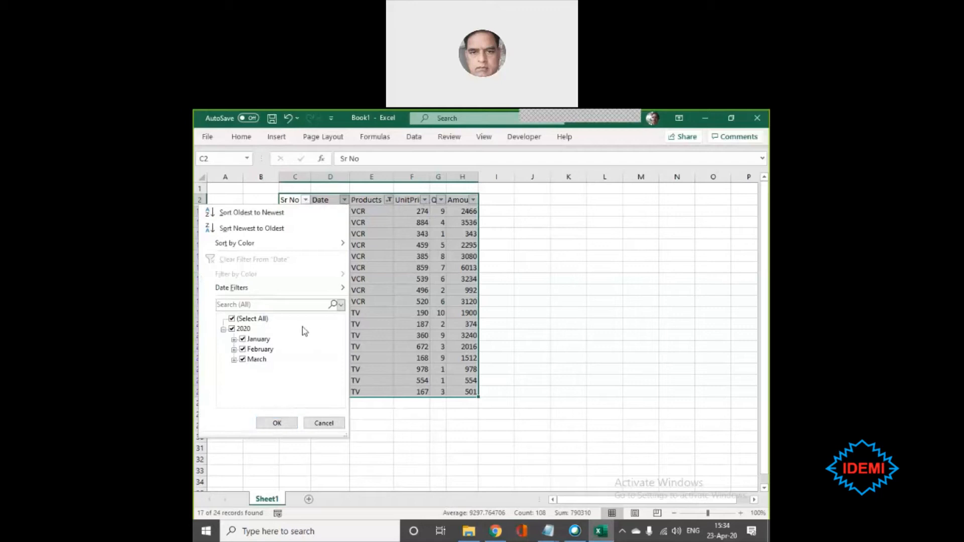
pyautogui.moveTo(257, 290)
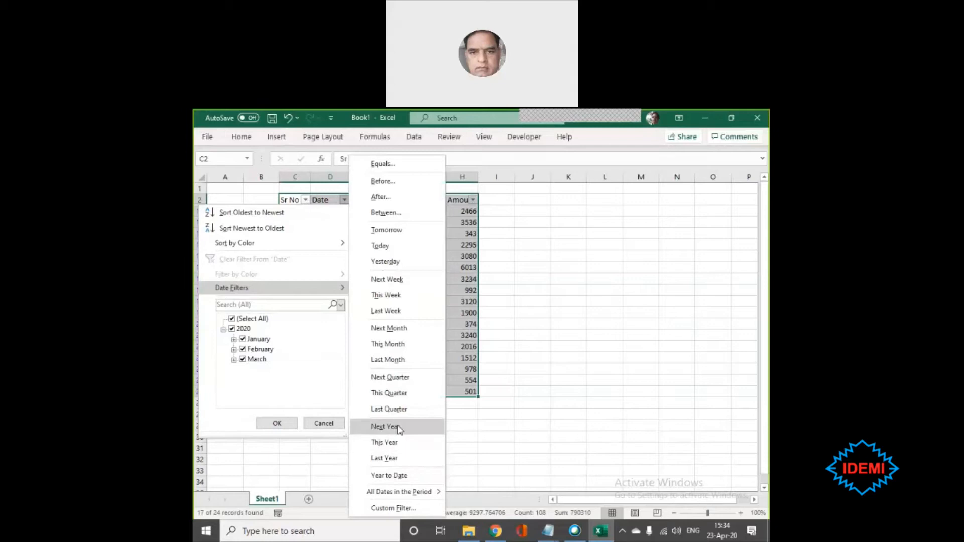
pyautogui.click(382, 361)
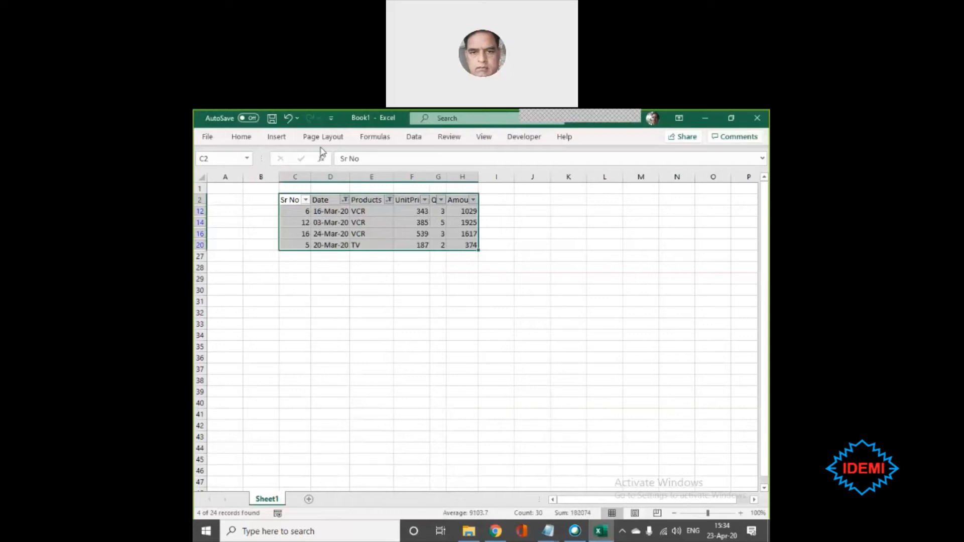
# - Save the filtered table as a custom view named "TV and VCR Last Month", including print settings, hidden rows, columns and filter settings
pyautogui.click(484, 136)
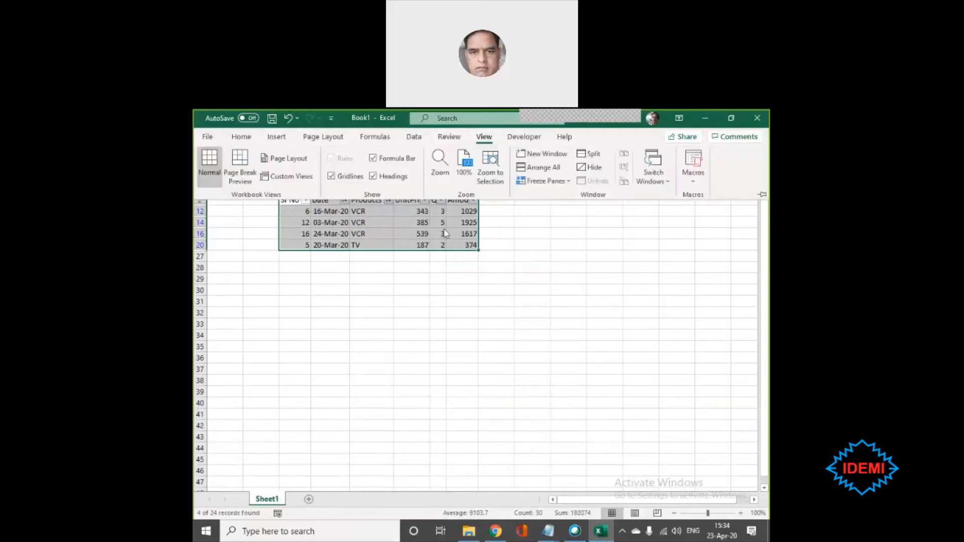
pyautogui.click(288, 177)
pyautogui.click(570, 272)
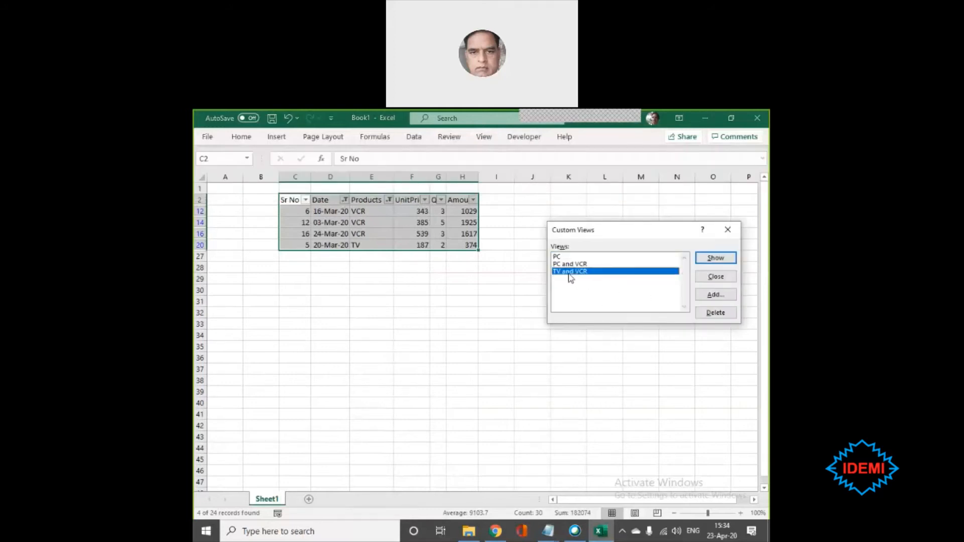
pyautogui.click(712, 297)
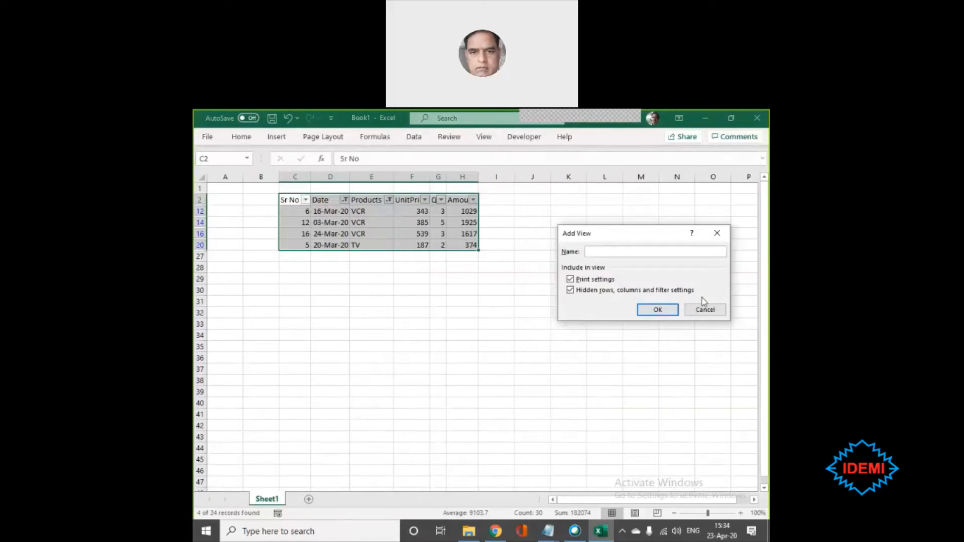
pyautogui.write('TV and VCR Last Month')
pyautogui.click(661, 310)
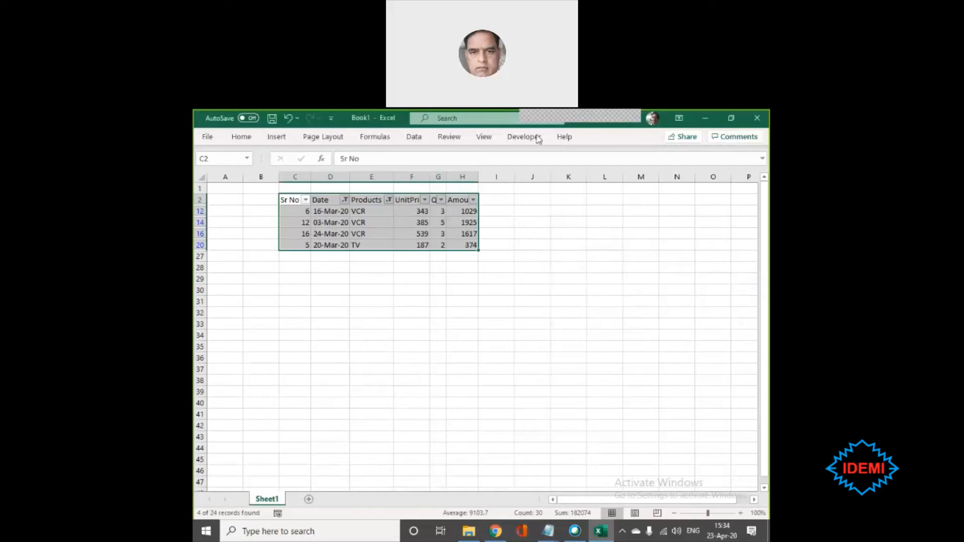
# - Turn off filtering on the sales table so that every record is shown without filter controls
pyautogui.click(397, 231)
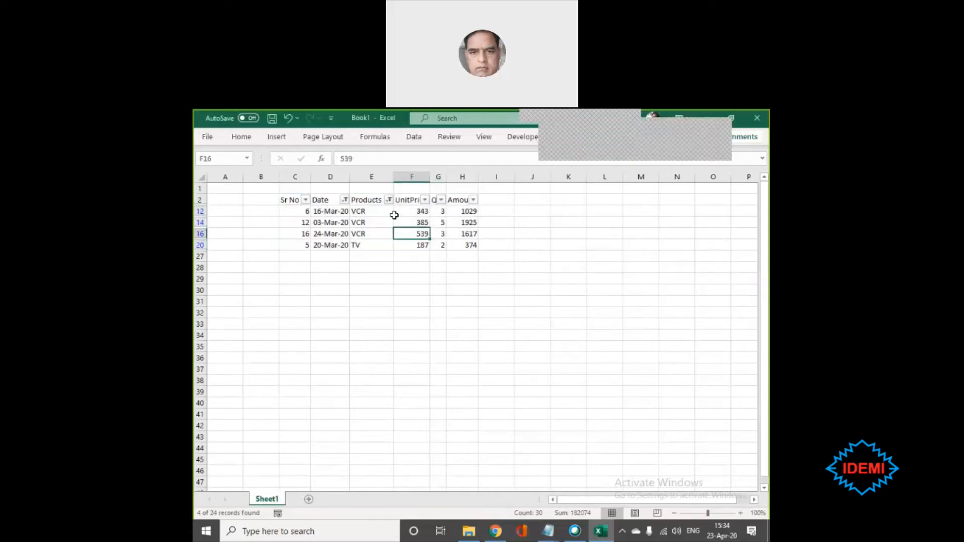
pyautogui.click(352, 231)
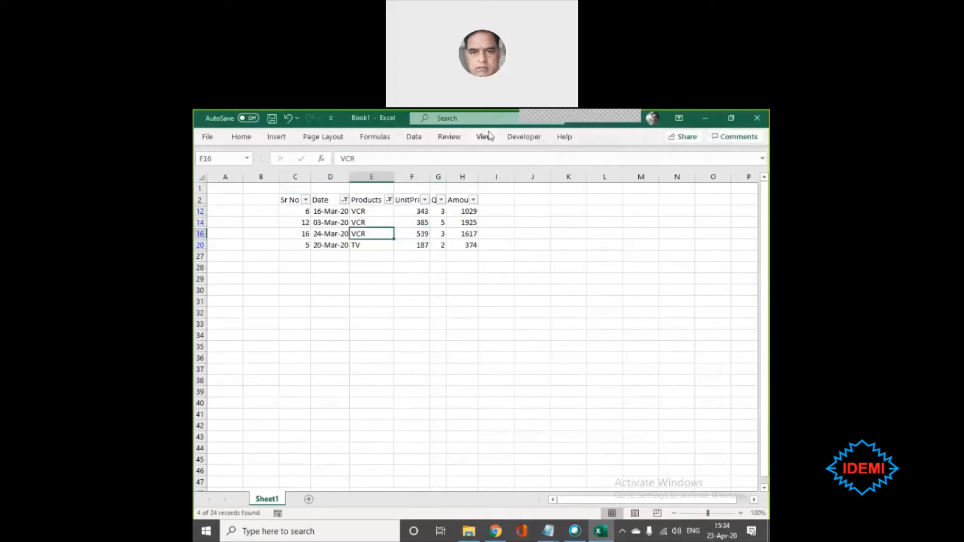
pyautogui.click(412, 140)
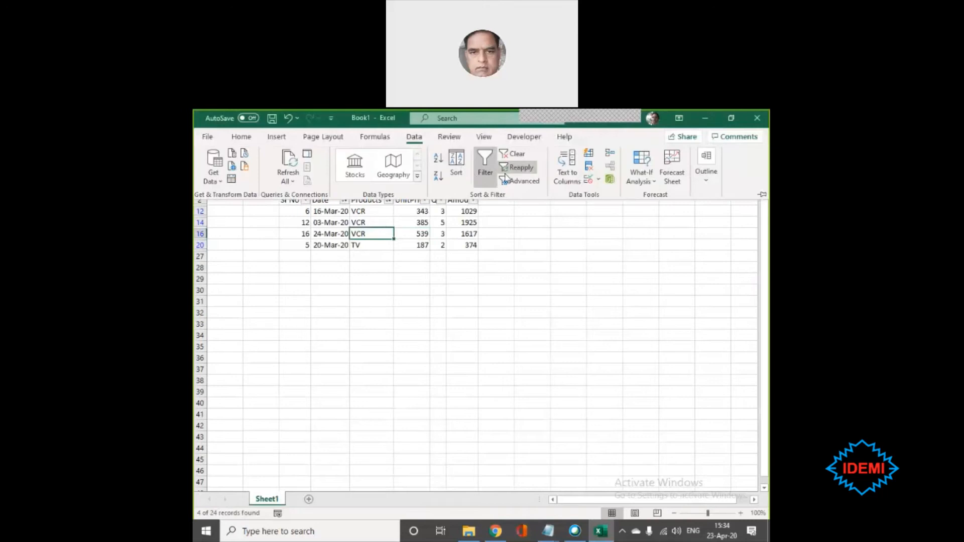
pyautogui.click(489, 175)
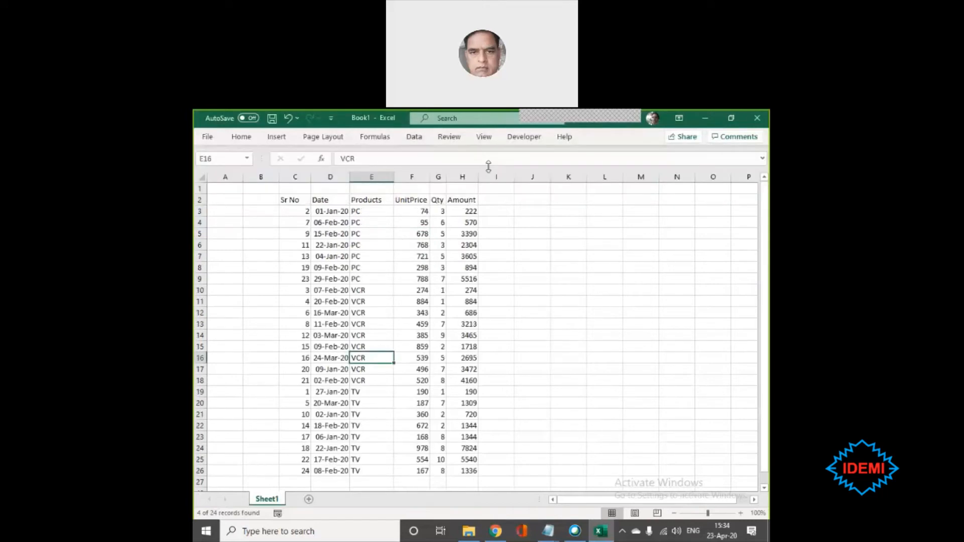
# - Apply the saved custom view "TV and VCR Last Month" to the unfiltered sales table
pyautogui.click(343, 221)
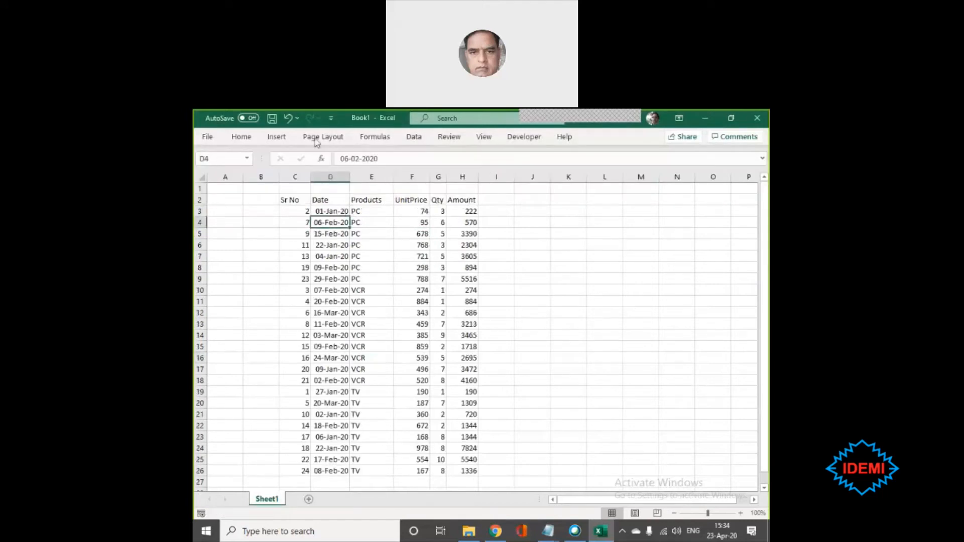
pyautogui.click(484, 139)
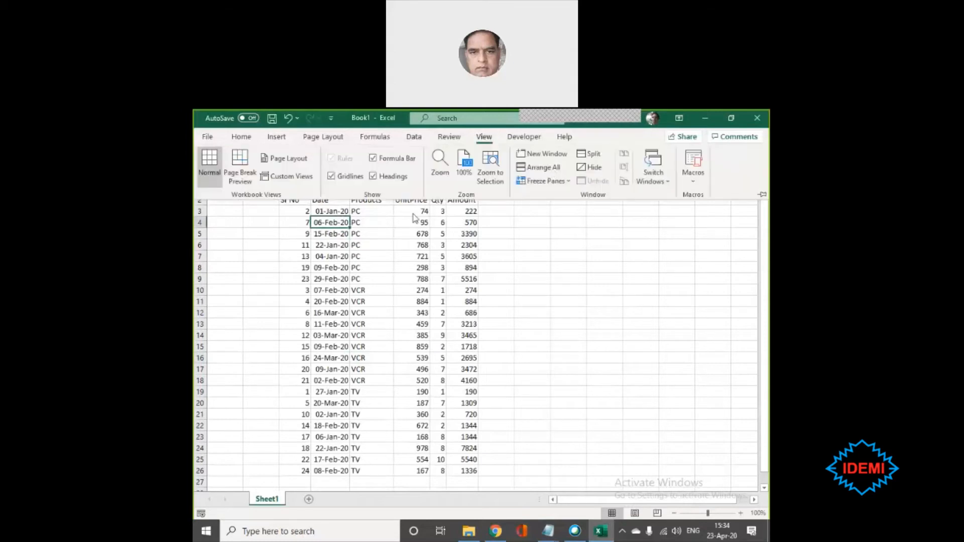
pyautogui.click(290, 178)
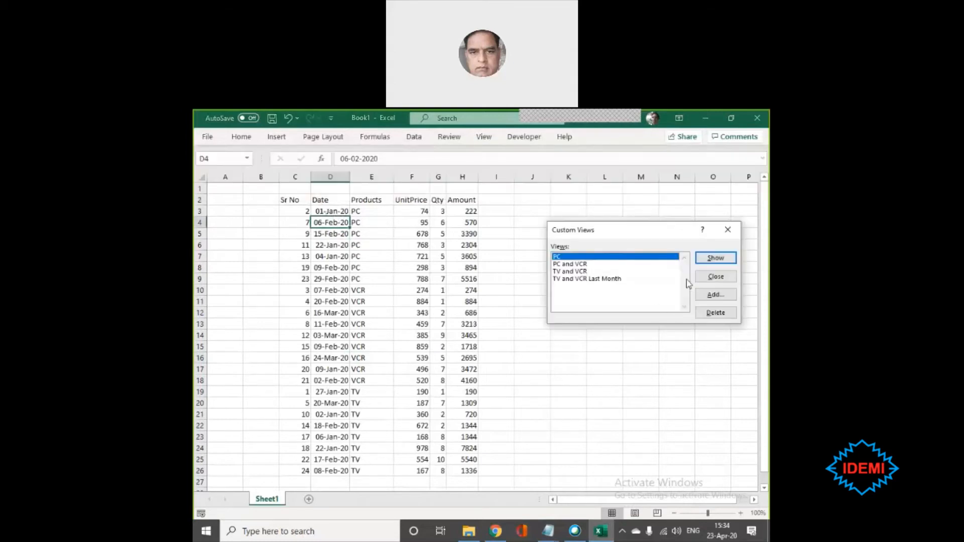
pyautogui.click(583, 279)
pyautogui.click(708, 257)
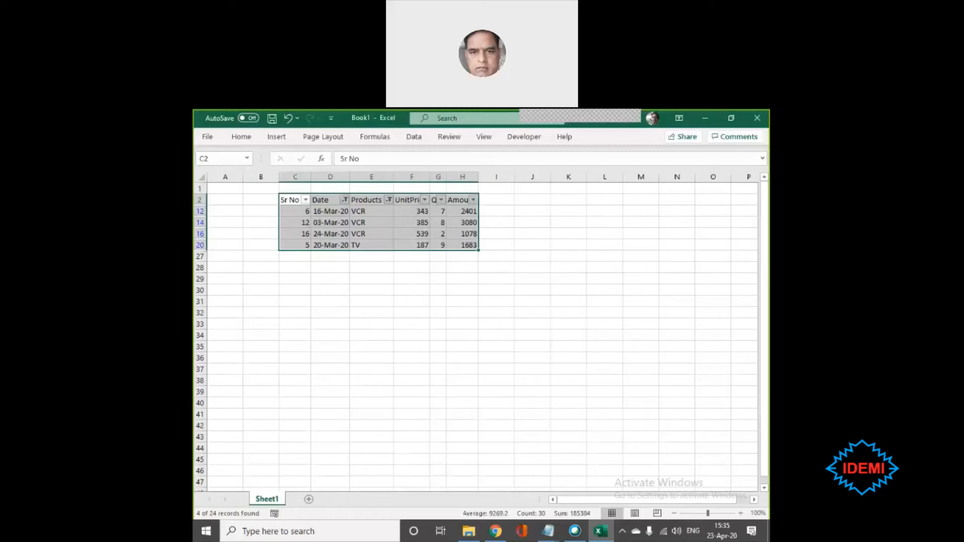
pyautogui.click(483, 137)
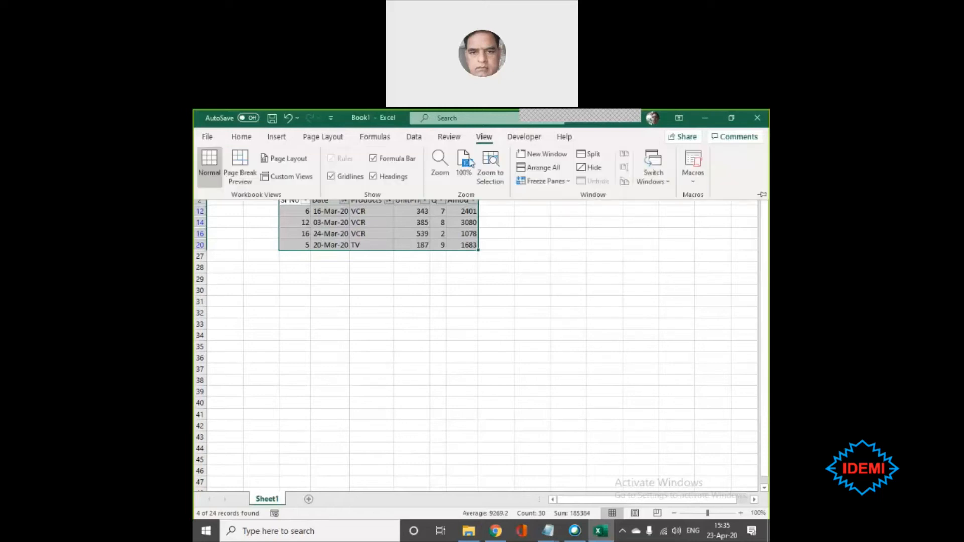
pyautogui.rightClick(302, 181)
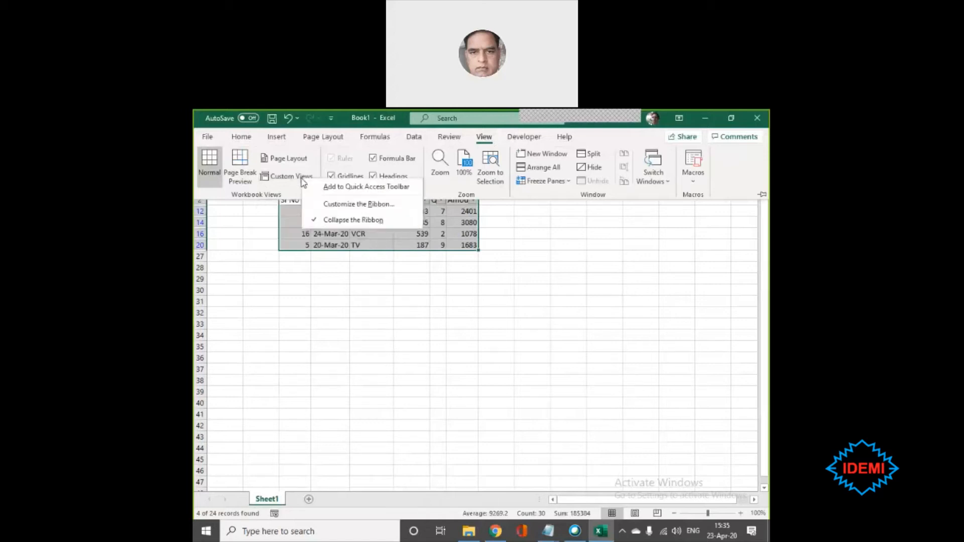
pyautogui.click(454, 361)
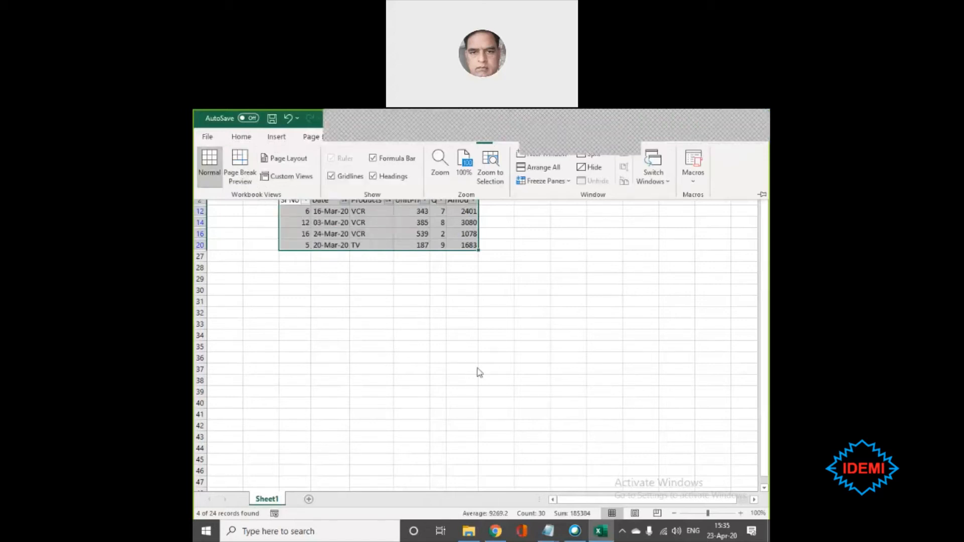
pyautogui.hotkey('ctrl', 'F1')
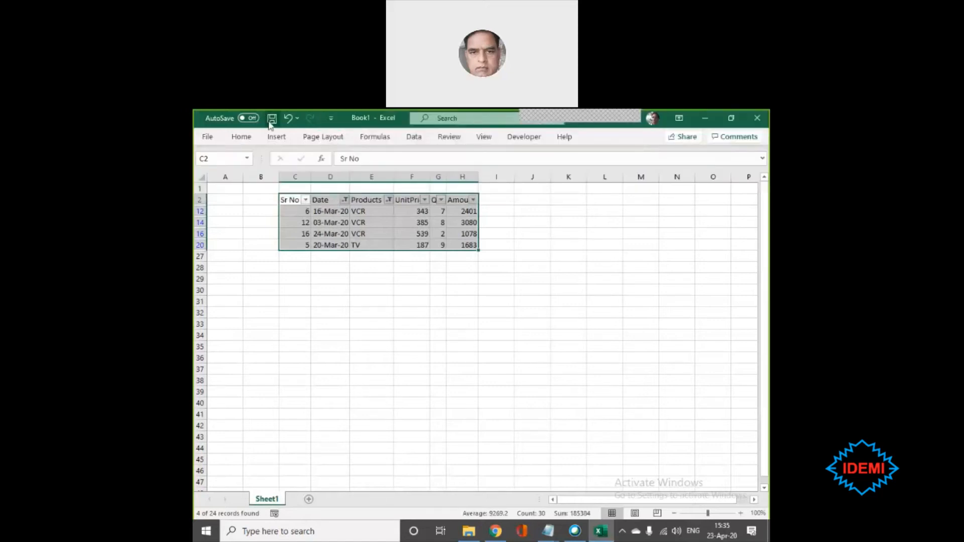
pyautogui.click(331, 119)
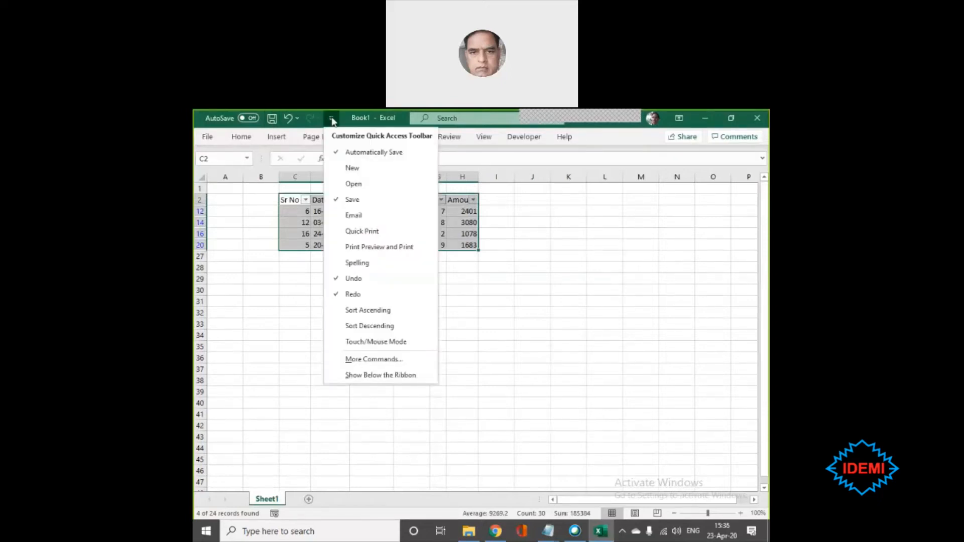
pyautogui.click(378, 360)
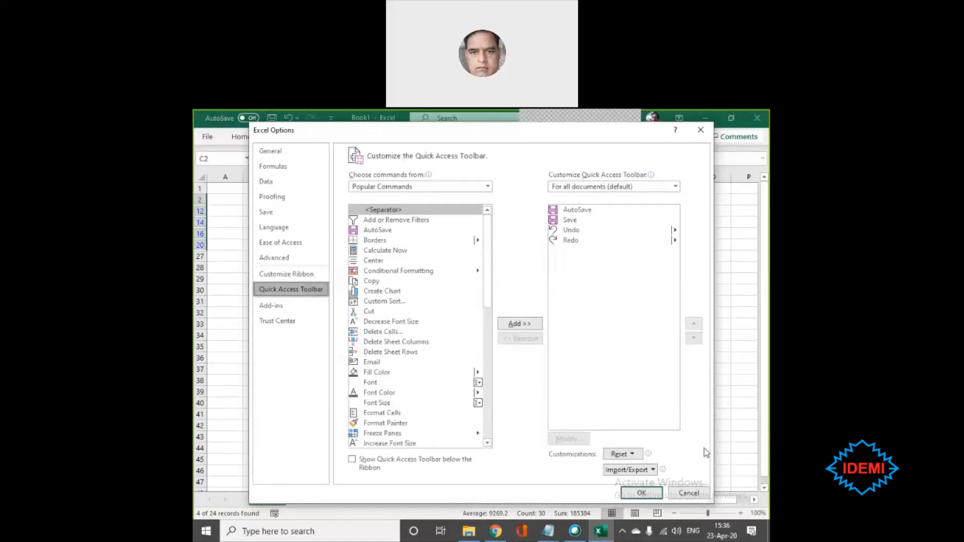
pyautogui.click(690, 495)
pyautogui.click(653, 390)
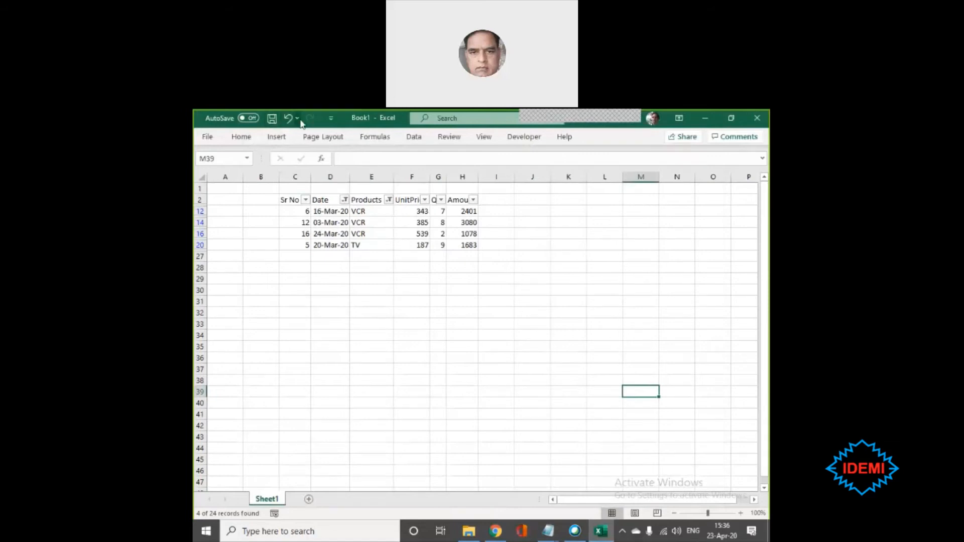
# - Add the Print Preview and Print command to the Quick Access Toolbar and use it to preview the filtered sheet
pyautogui.click(330, 119)
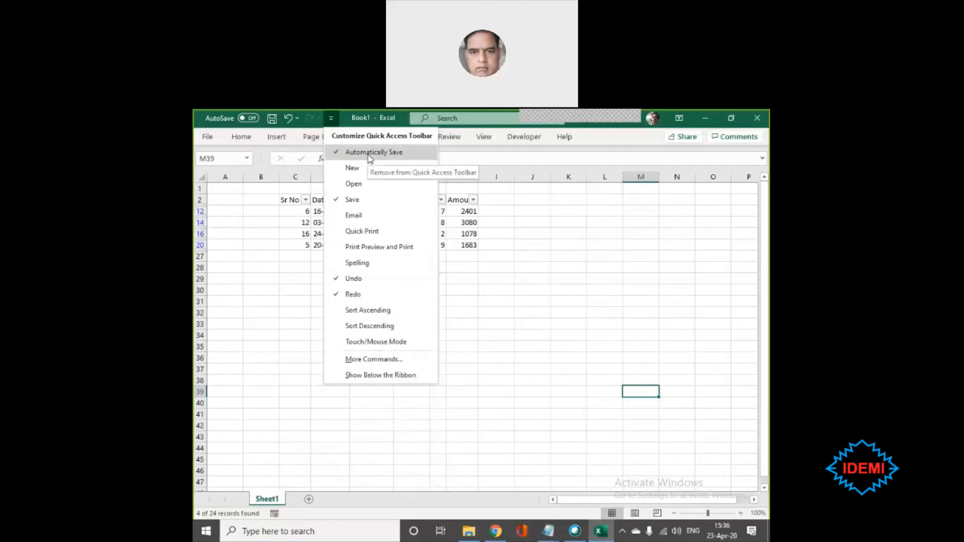
pyautogui.click(373, 251)
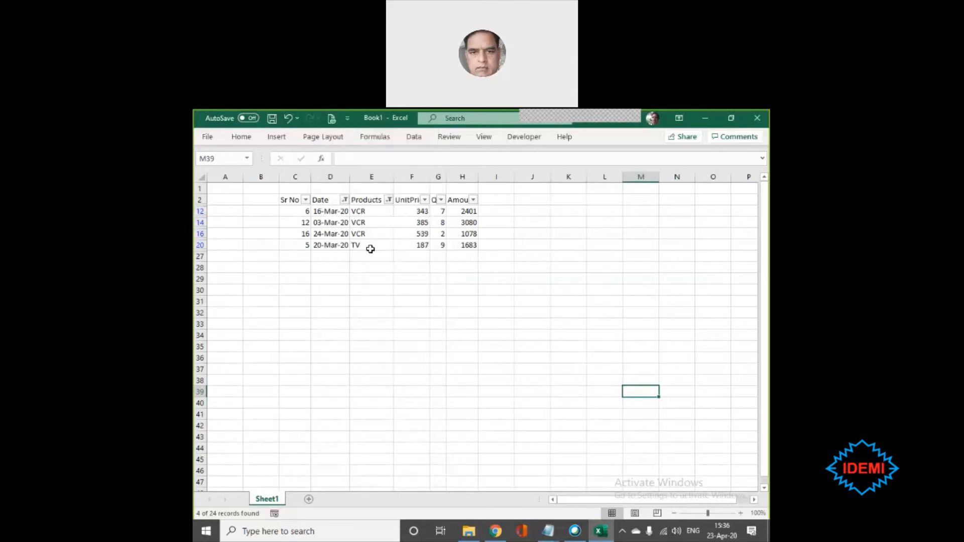
pyautogui.click(329, 118)
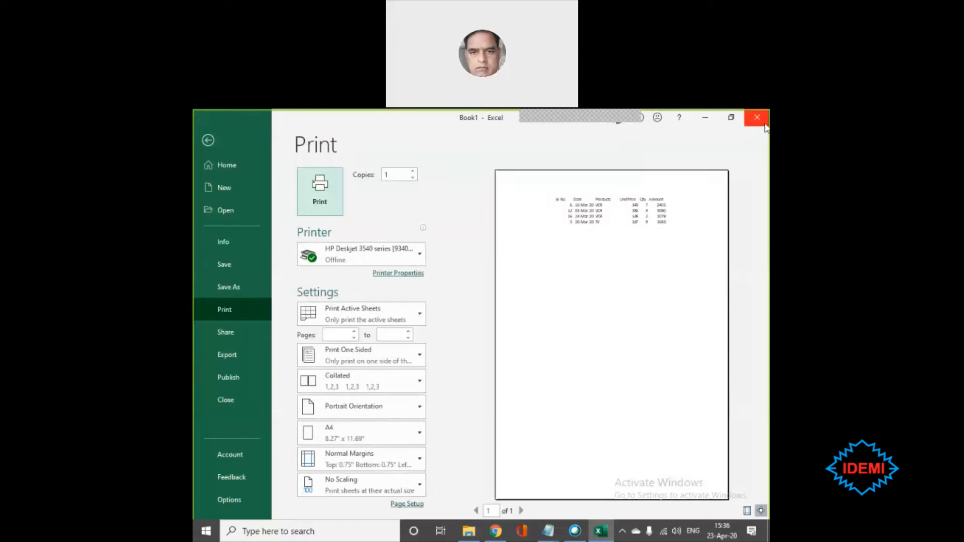
pyautogui.press('Escape')
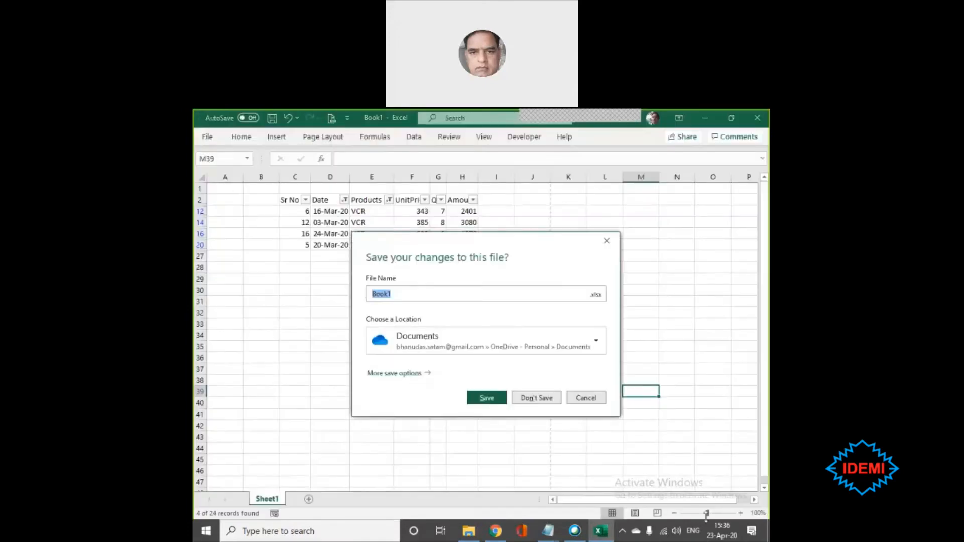
pyautogui.click(585, 398)
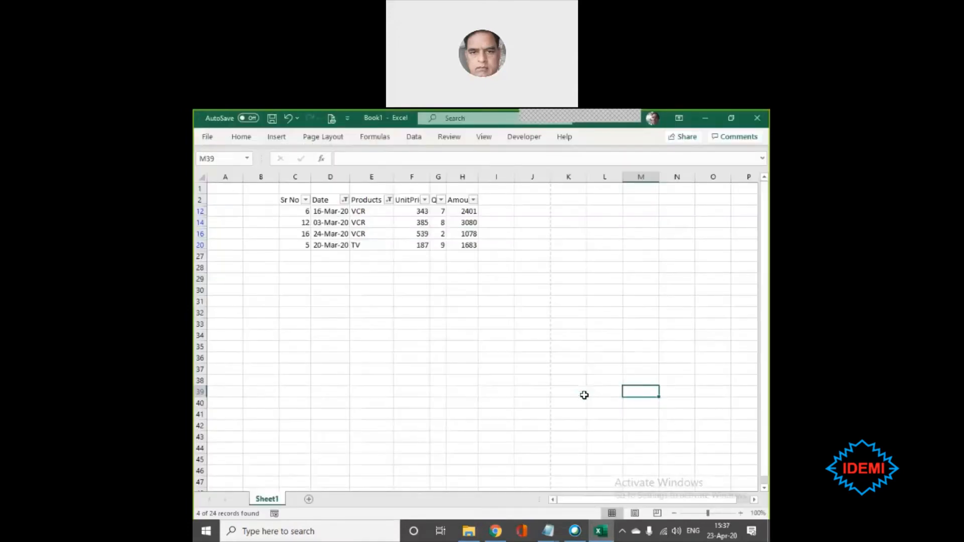
# - View the print preview of the filtered sheet through the standard file commands, and return to the worksheet without closing the workbook
pyautogui.click(208, 138)
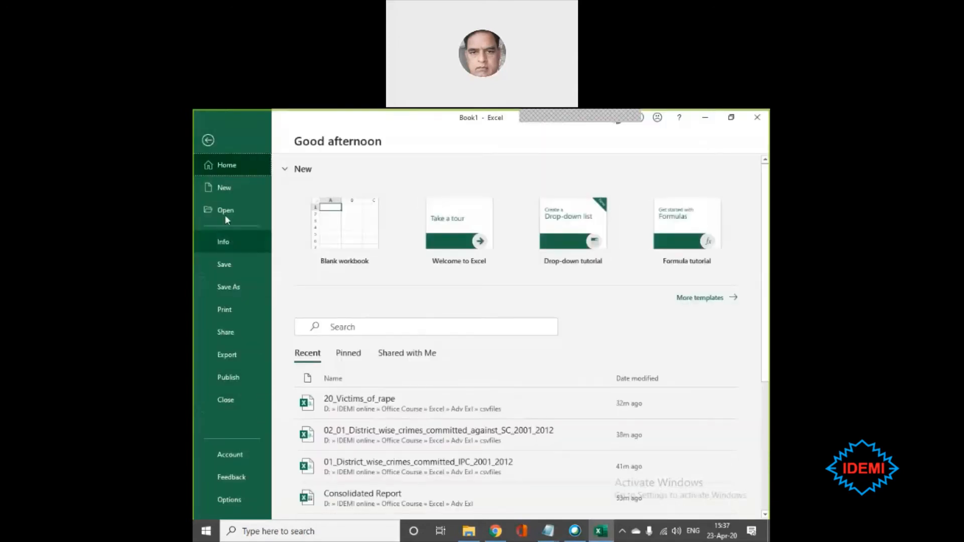
pyautogui.click(228, 308)
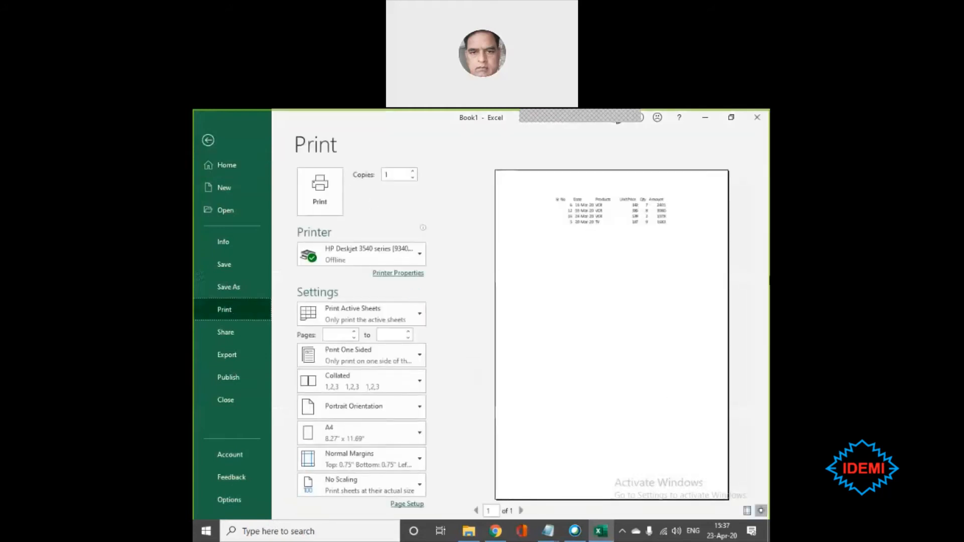
pyautogui.click(757, 118)
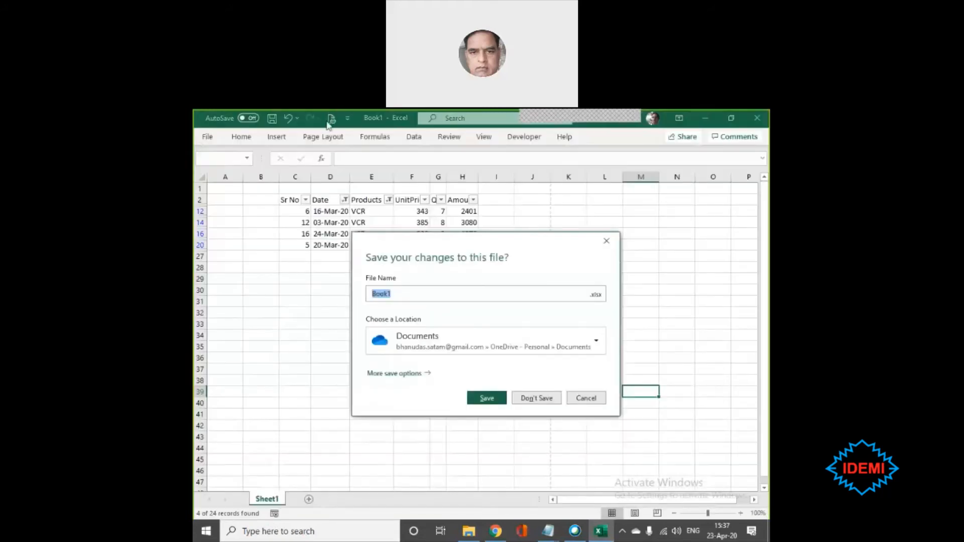
pyautogui.click(582, 398)
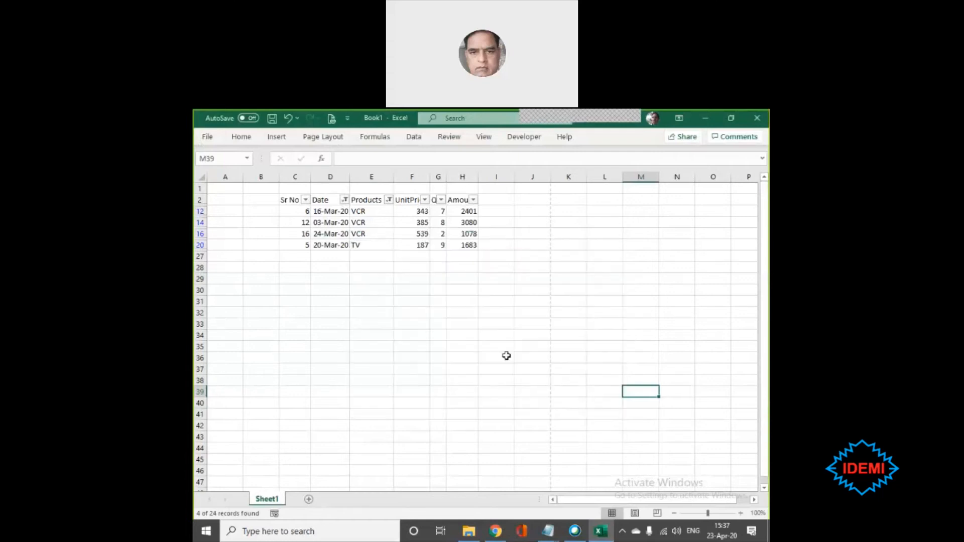
# - Remove the Print Preview and Print command from the Quick Access Toolbar
pyautogui.click(347, 119)
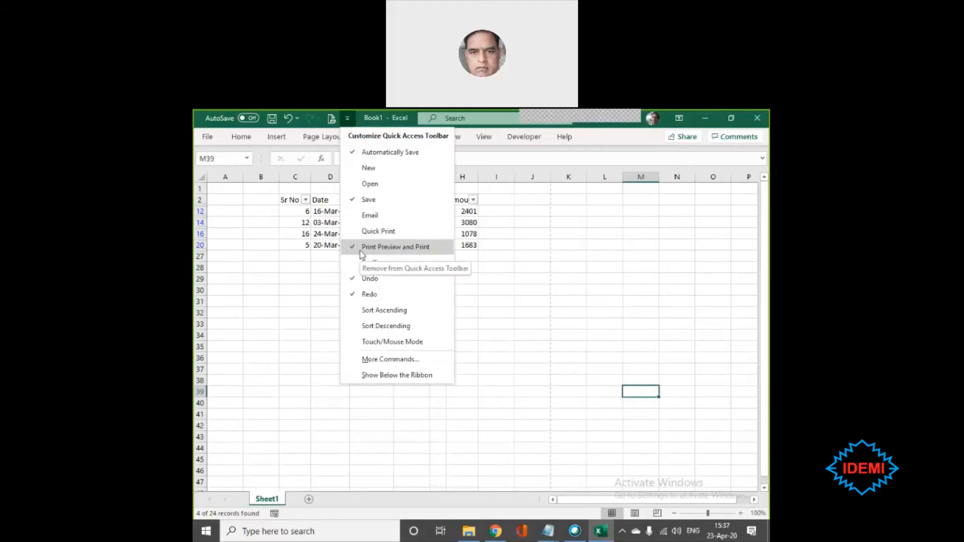
pyautogui.click(361, 248)
pyautogui.click(331, 120)
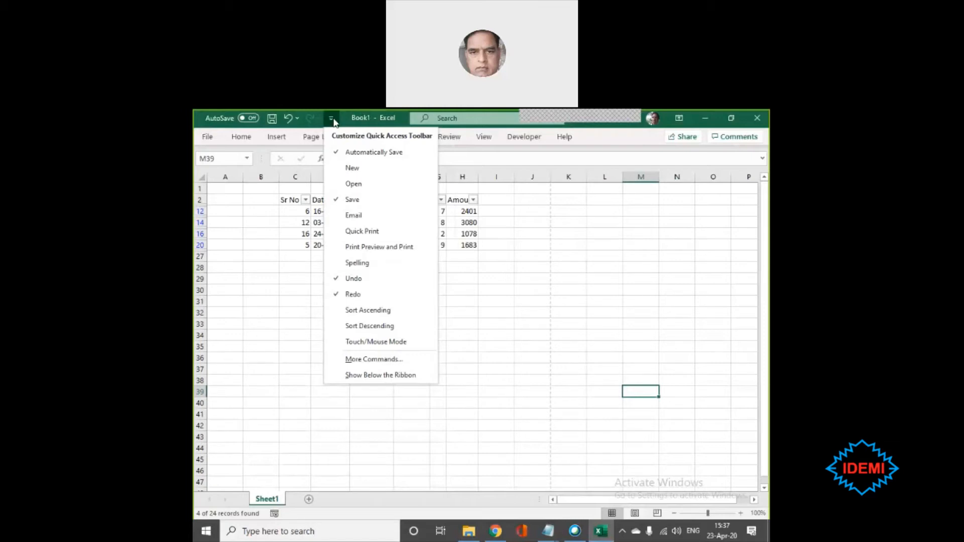
pyautogui.click(361, 359)
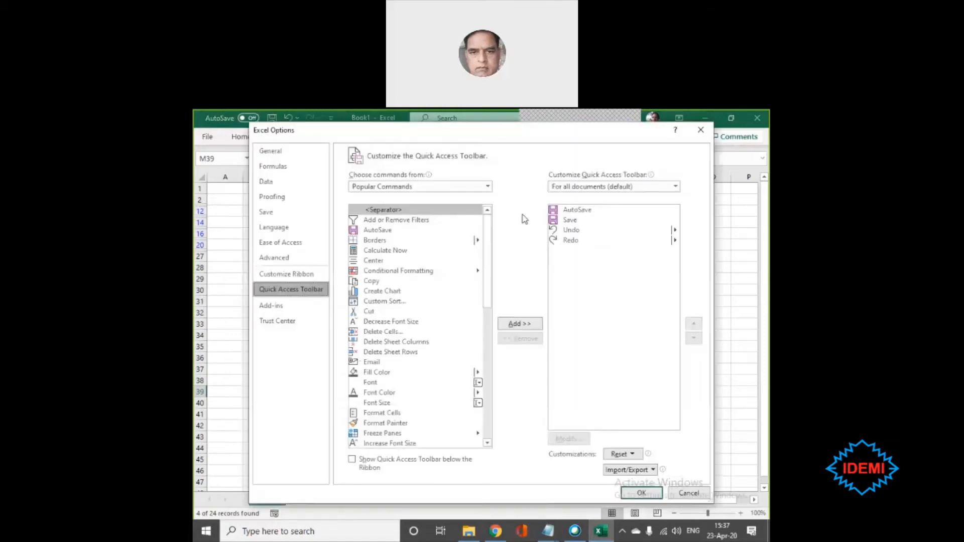
pyautogui.click(487, 187)
pyautogui.click(375, 370)
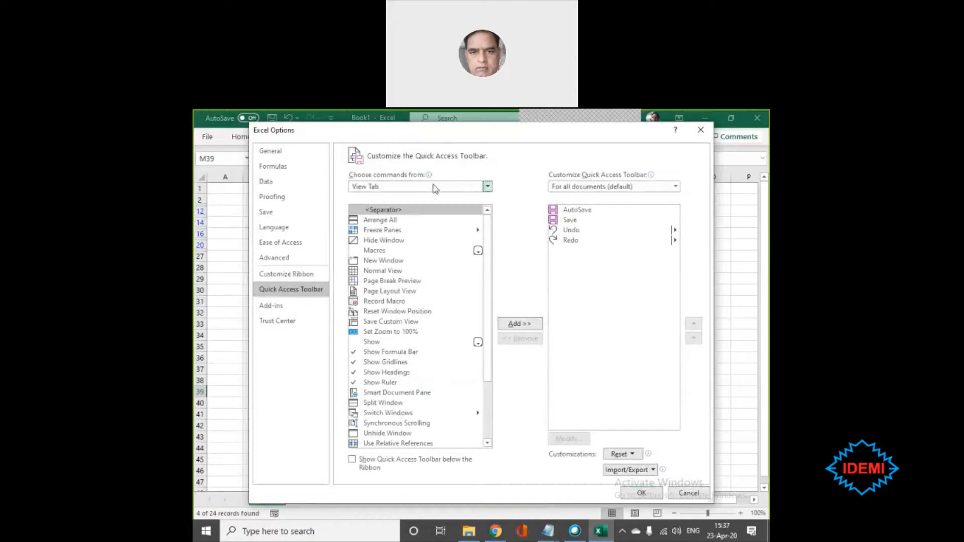
pyautogui.moveTo(490, 371); pyautogui.dragTo(492, 437)
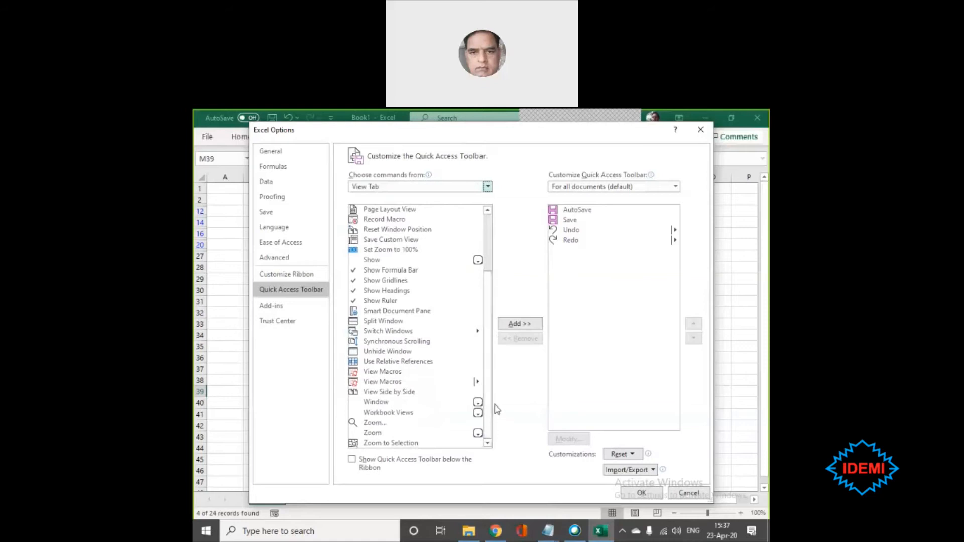
pyautogui.moveTo(491, 407); pyautogui.dragTo(494, 363)
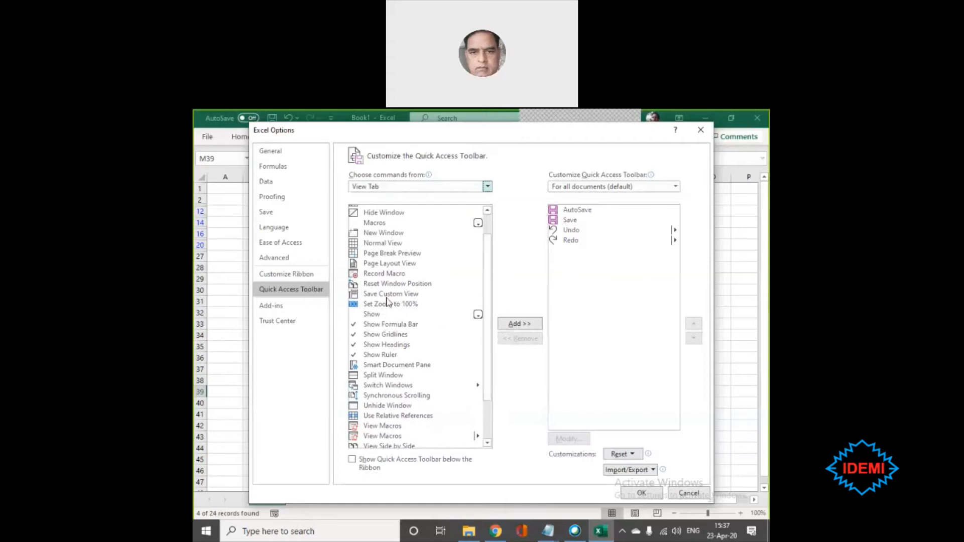
pyautogui.click(358, 297)
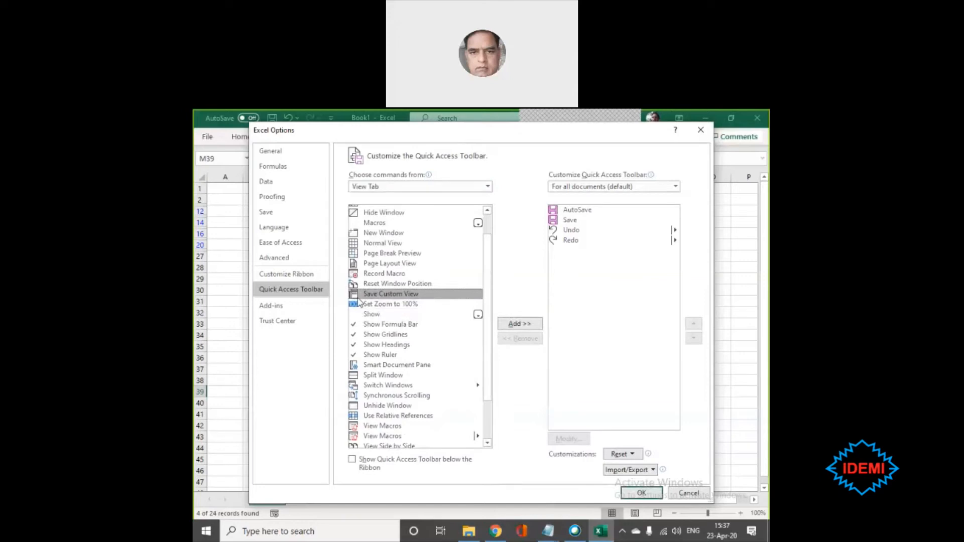
pyautogui.click(689, 493)
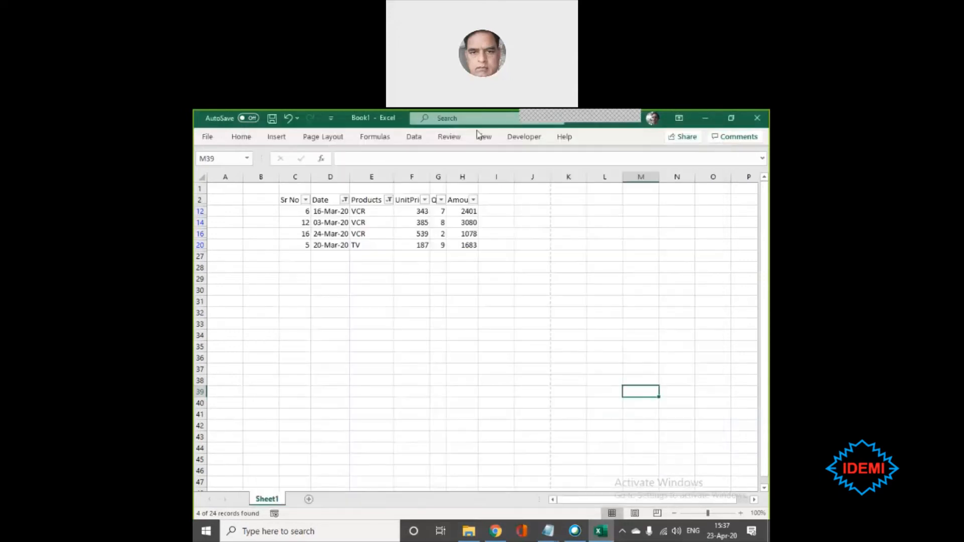
pyautogui.click(484, 141)
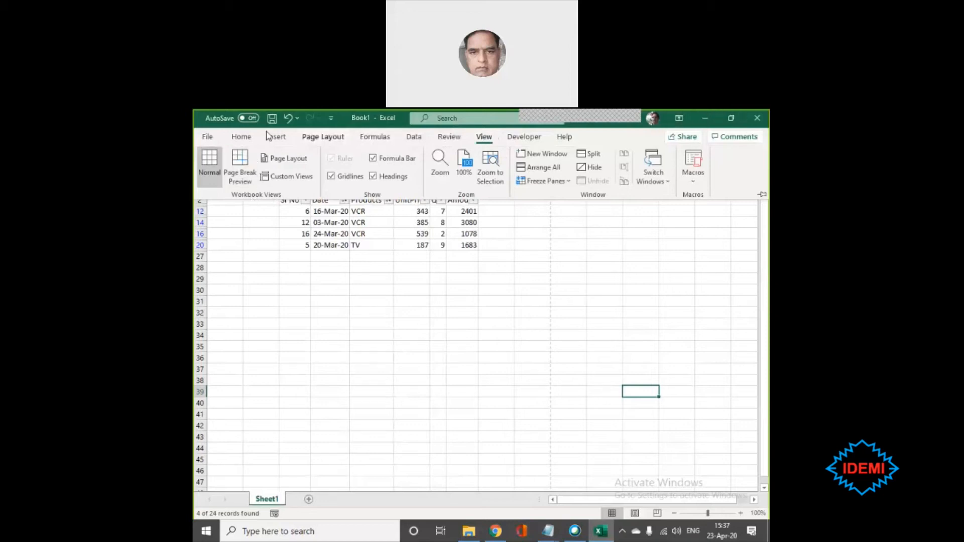
# - Add the Save Custom View command from the View Tab command group to the Quick Access Toolbar for all documents
pyautogui.click(331, 120)
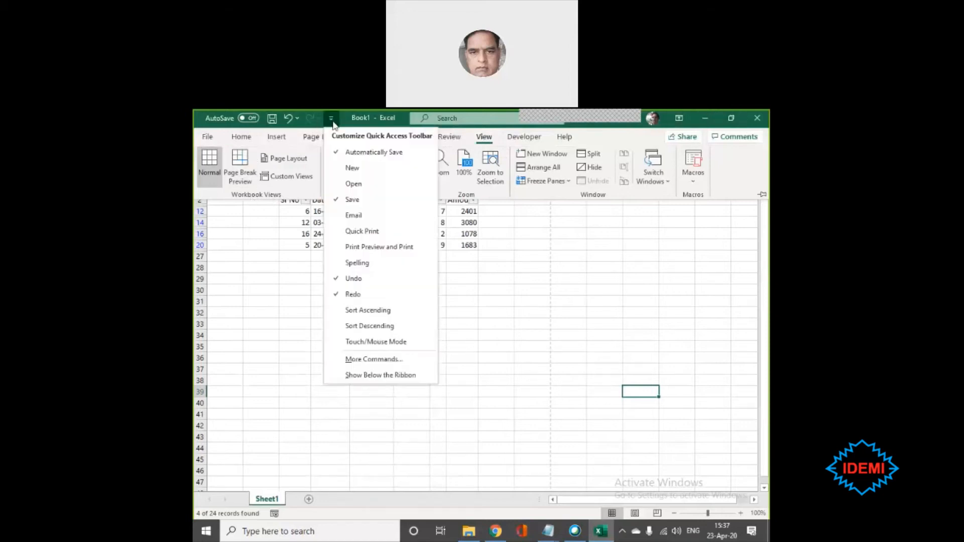
pyautogui.click(388, 361)
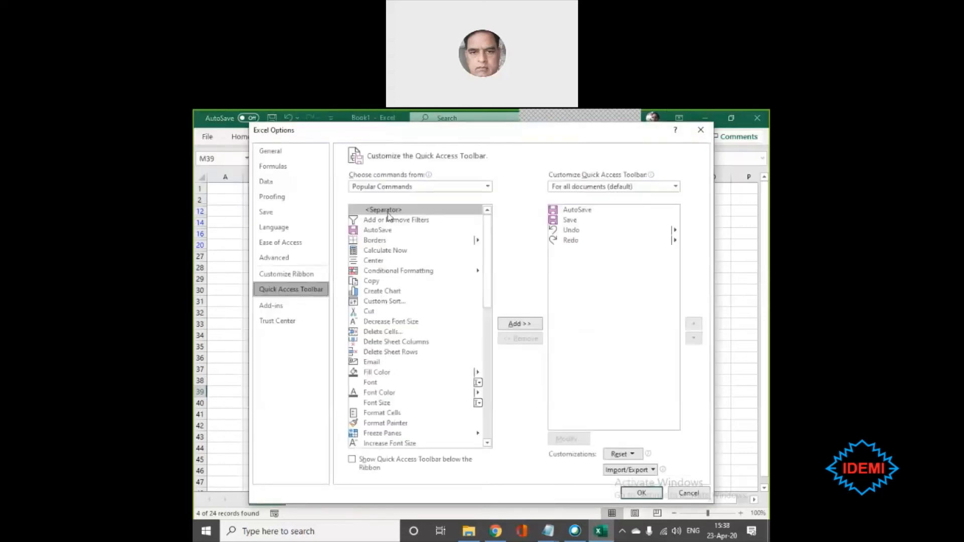
pyautogui.click(456, 186)
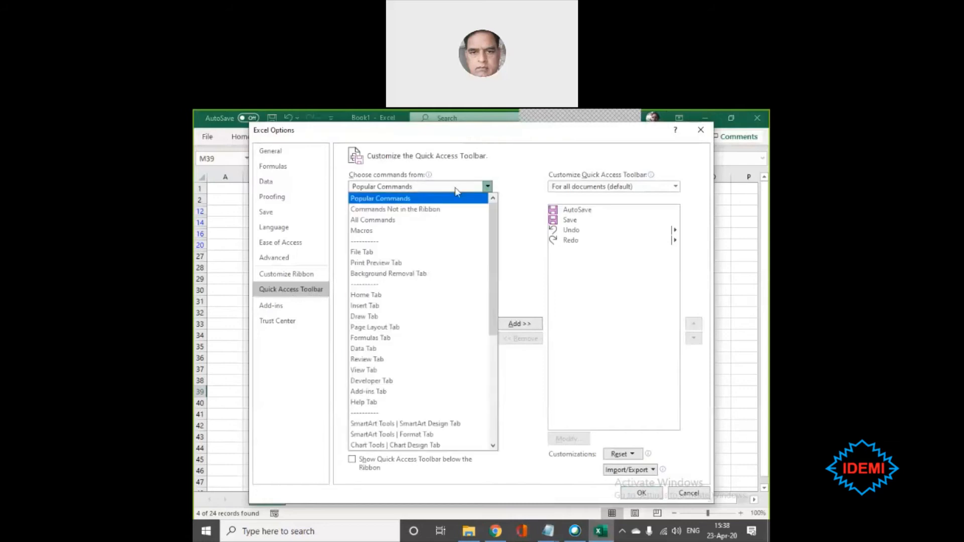
pyautogui.click(374, 370)
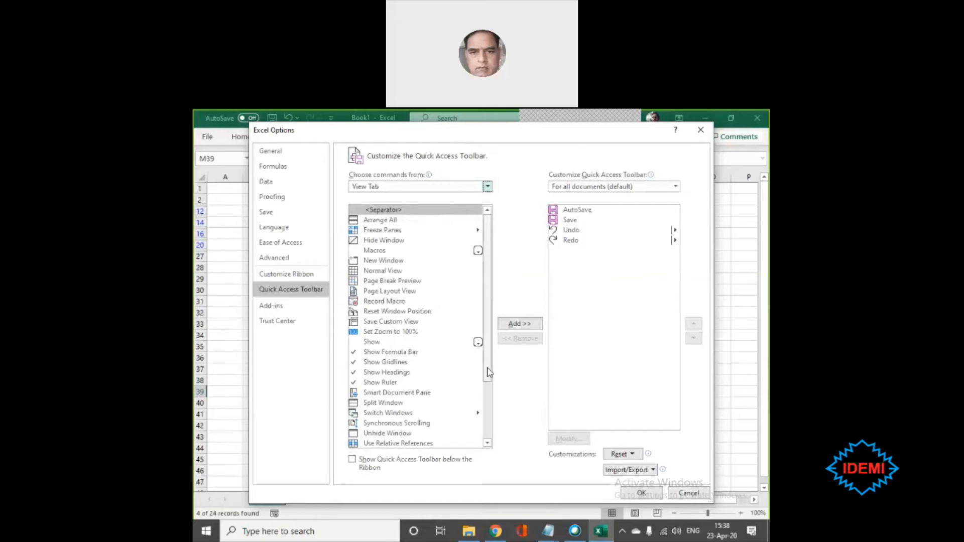
pyautogui.moveTo(488, 372); pyautogui.dragTo(489, 432)
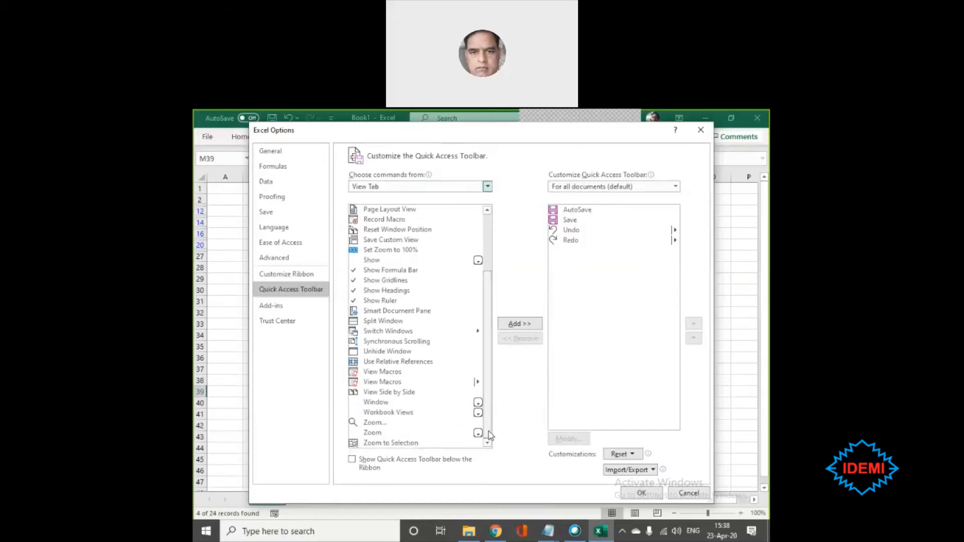
pyautogui.click(480, 413)
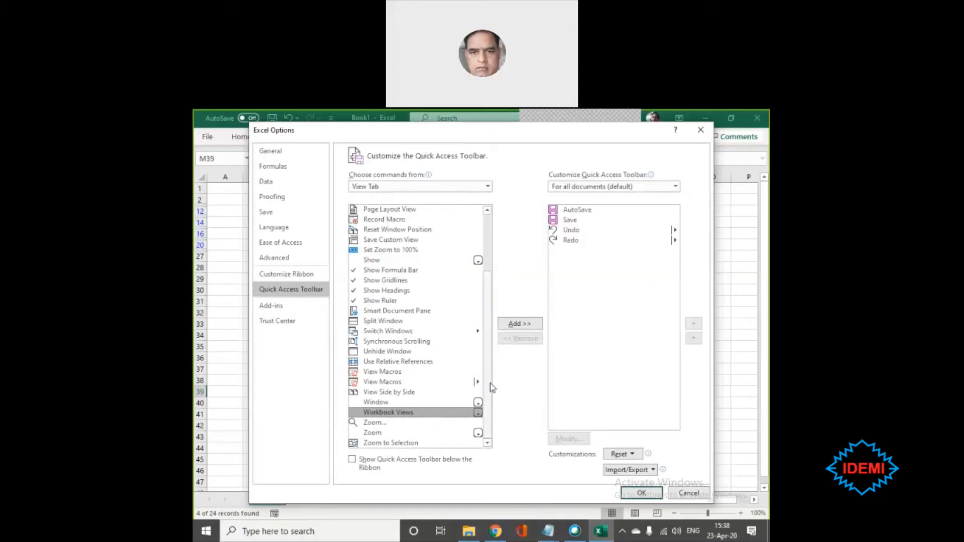
pyautogui.moveTo(490, 383); pyautogui.dragTo(487, 341)
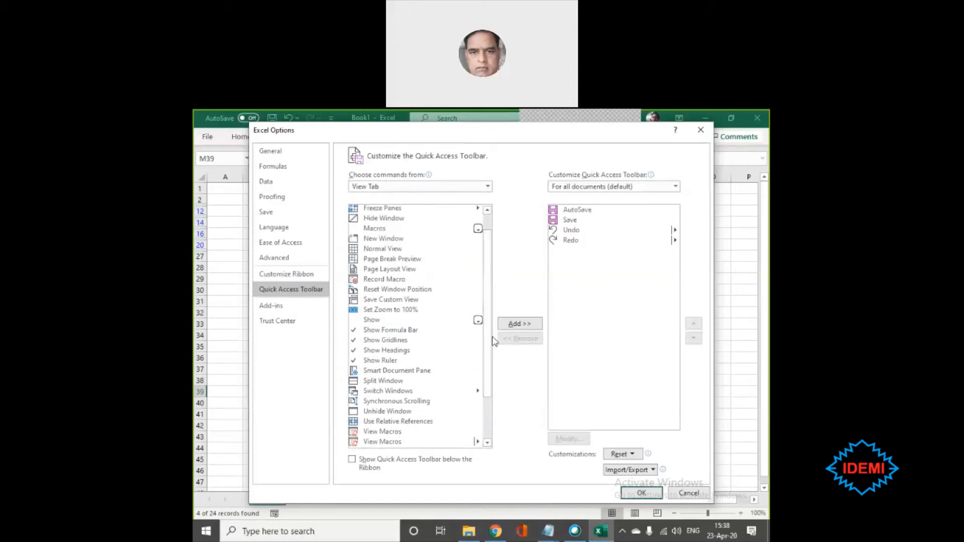
pyautogui.click(394, 301)
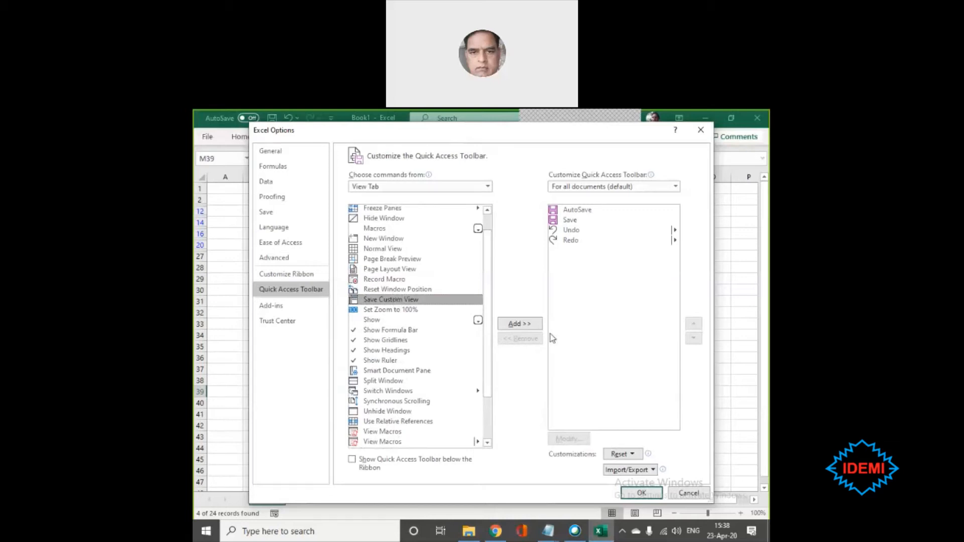
pyautogui.click(524, 326)
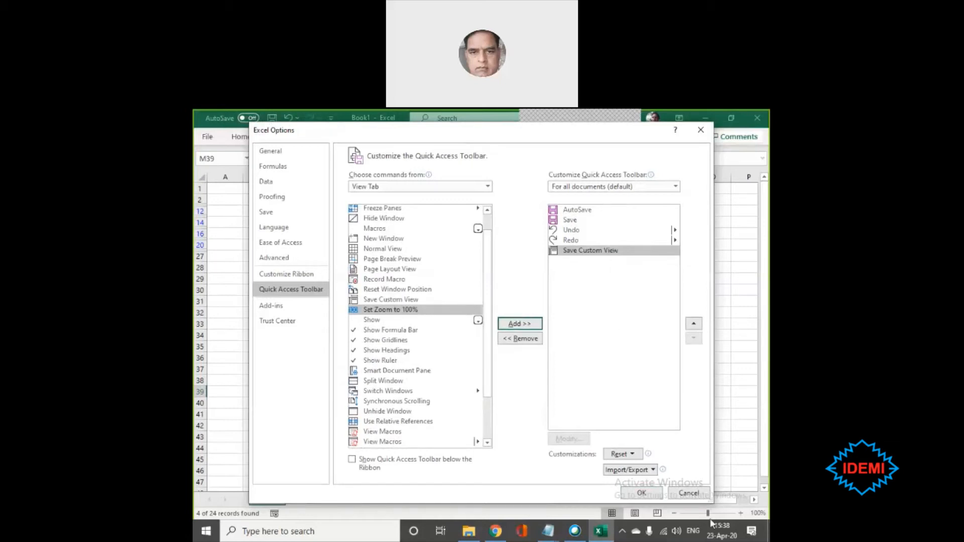
pyautogui.click(642, 493)
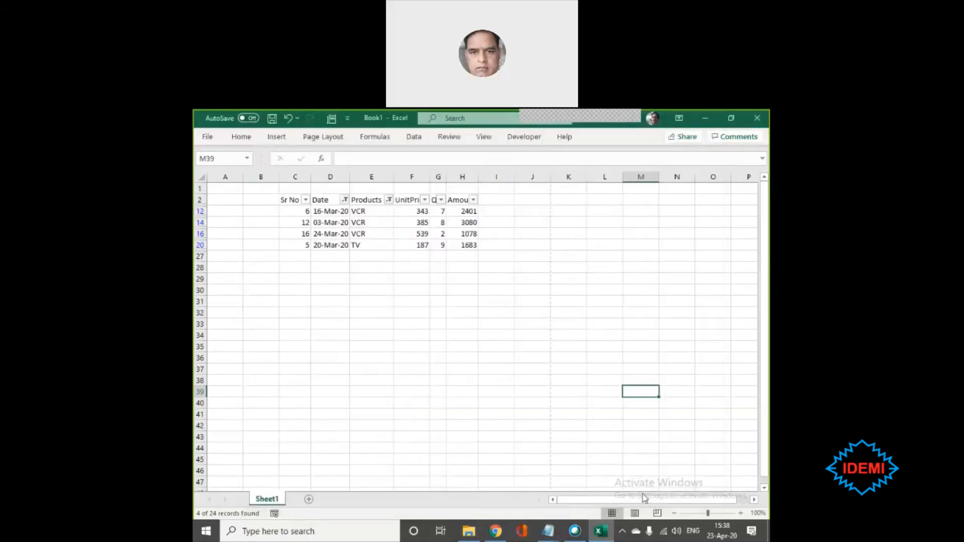
# - Apply the saved custom view "TV and VCR" to the sales table using the Quick Access Toolbar shortcut
pyautogui.click(333, 120)
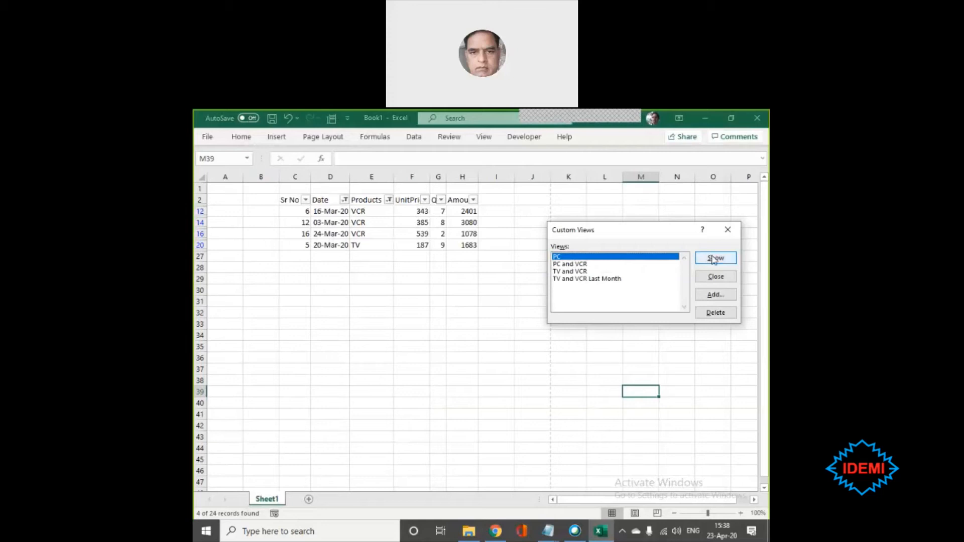
pyautogui.click(567, 272)
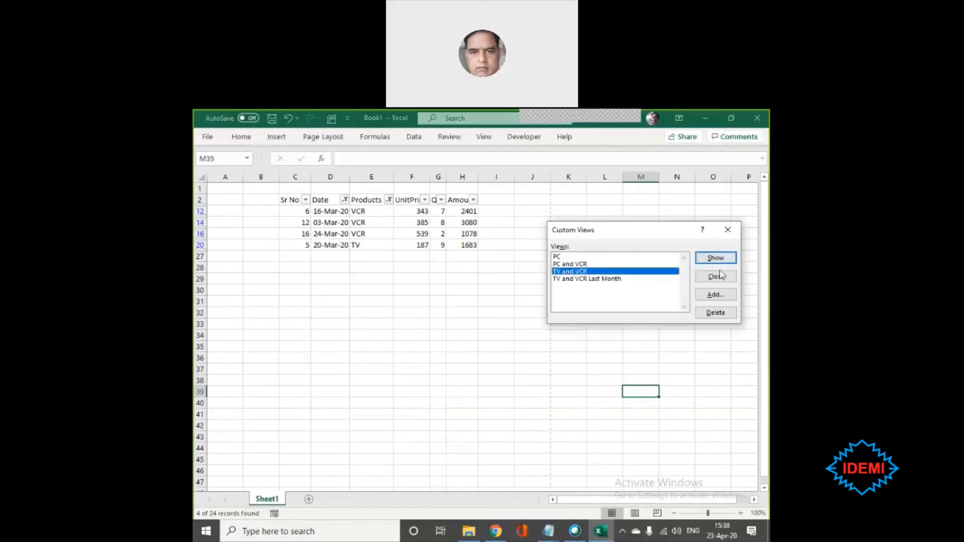
pyautogui.click(716, 259)
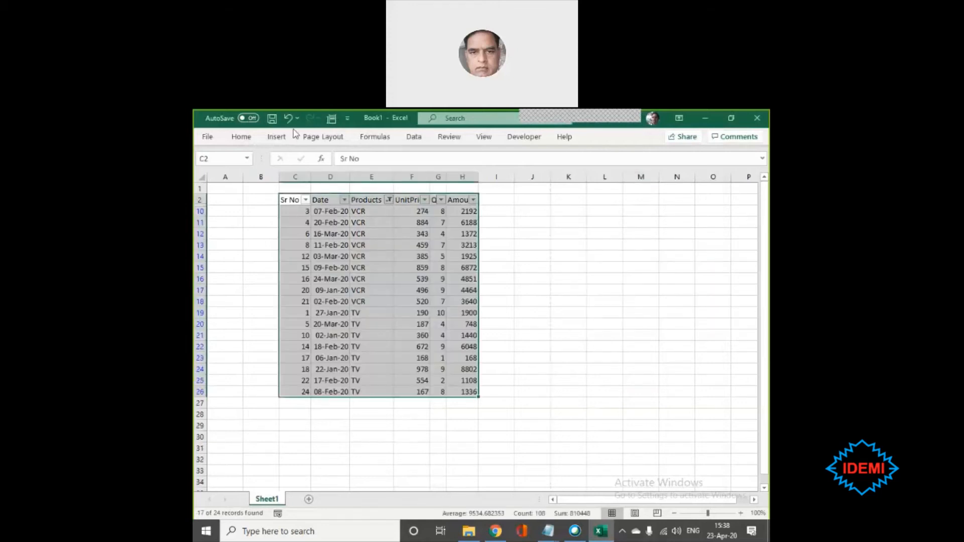
# - Apply the saved custom view "PC" to the sales table using the Quick Access Toolbar shortcut
pyautogui.click(331, 119)
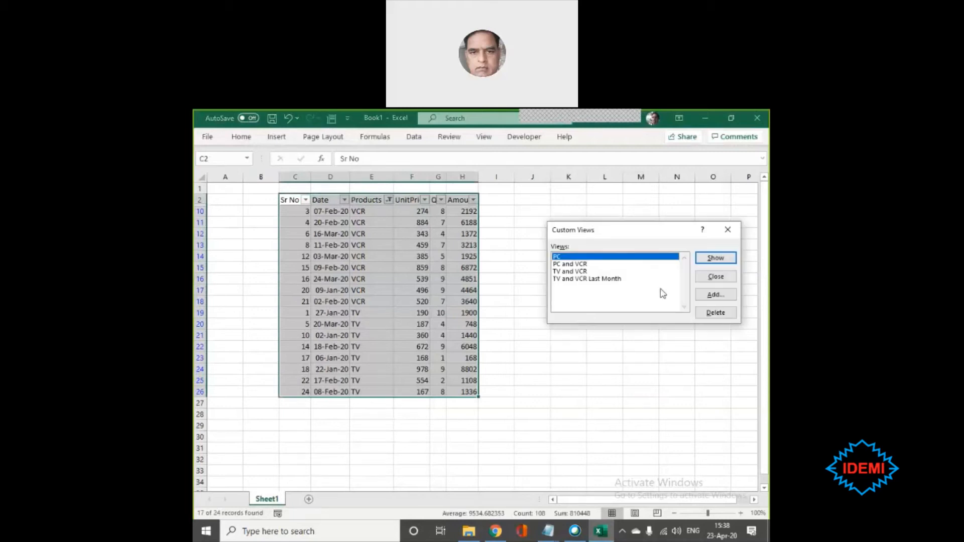
pyautogui.click(614, 271)
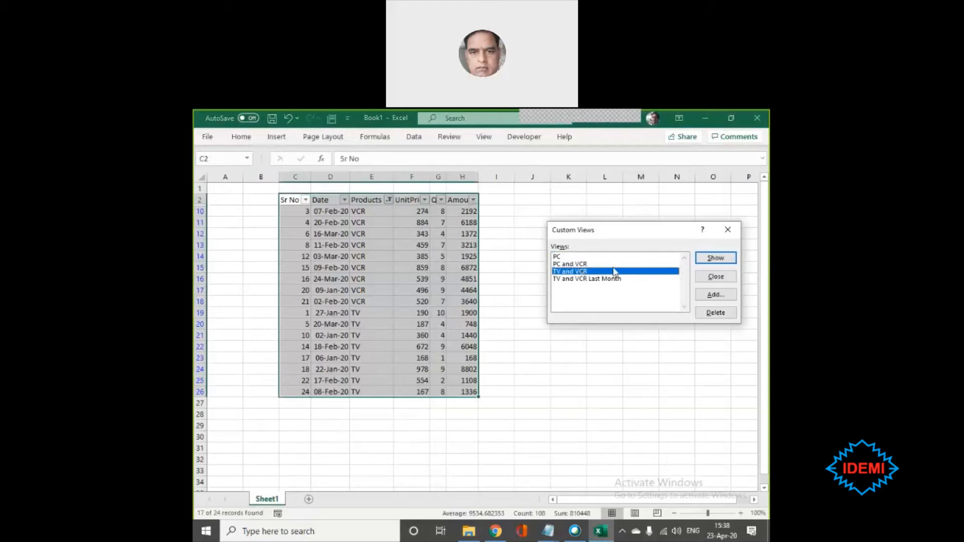
pyautogui.click(720, 264)
pyautogui.press('Up')
pyautogui.press('Up')
pyautogui.click(719, 262)
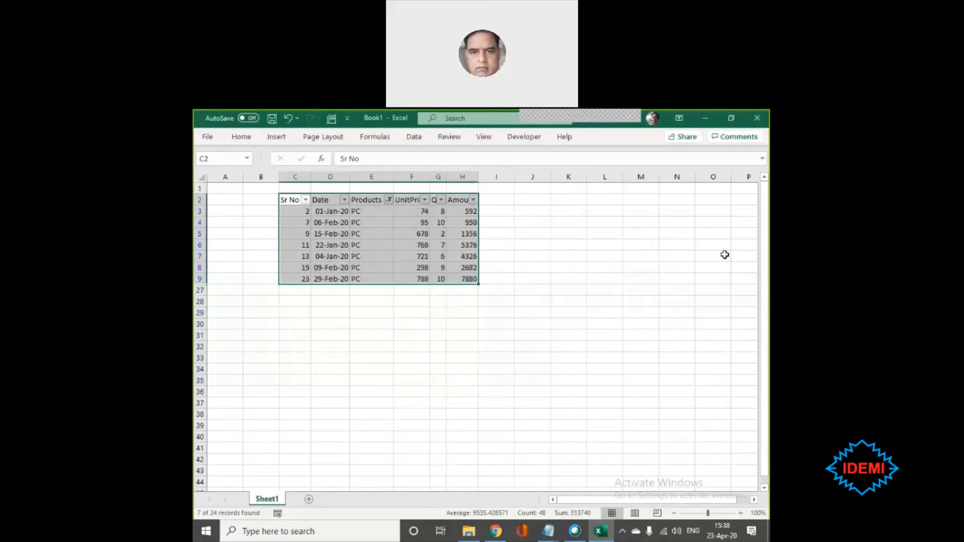
# - Switch the sales table to the saved custom view "TV and VCR Last Month" and highlight its filtered rows
pyautogui.click(331, 118)
pyautogui.click(577, 279)
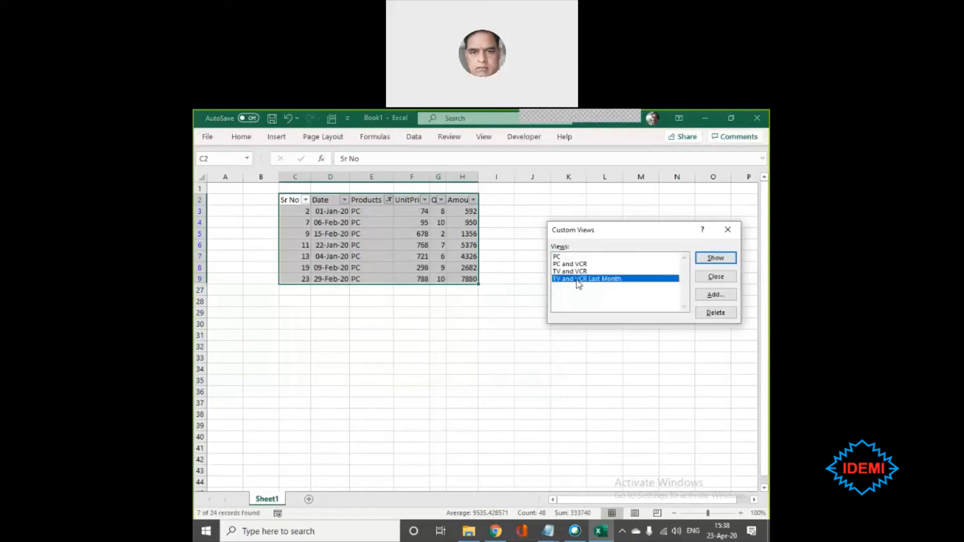
pyautogui.click(716, 258)
pyautogui.rightClick(719, 259)
pyautogui.press('Escape')
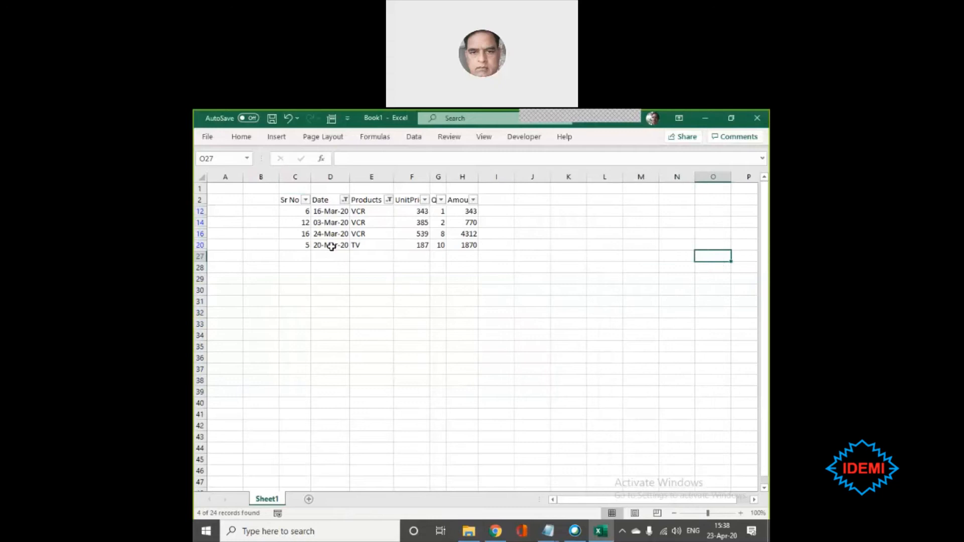
pyautogui.click(287, 198)
pyautogui.moveTo(288, 199); pyautogui.dragTo(452, 245)
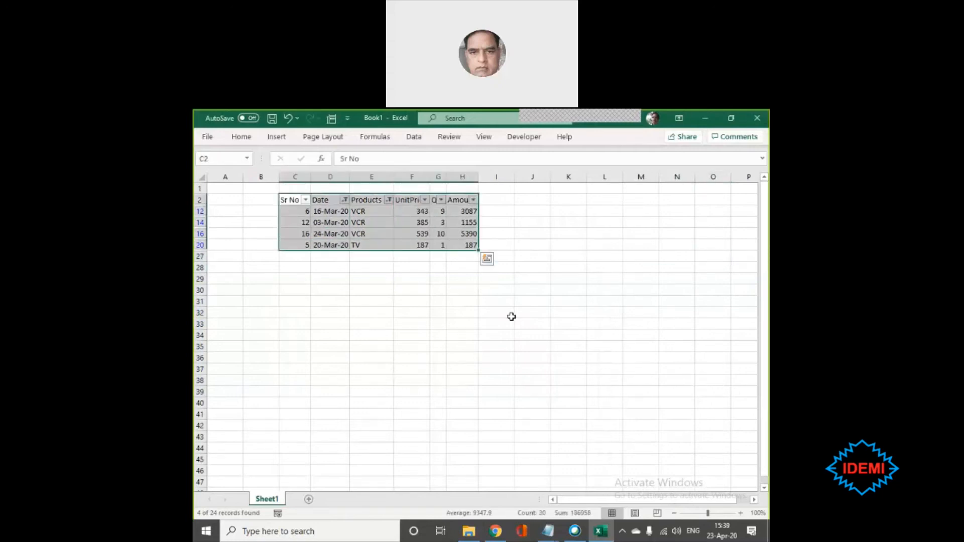
pyautogui.click(512, 316)
pyautogui.click(326, 284)
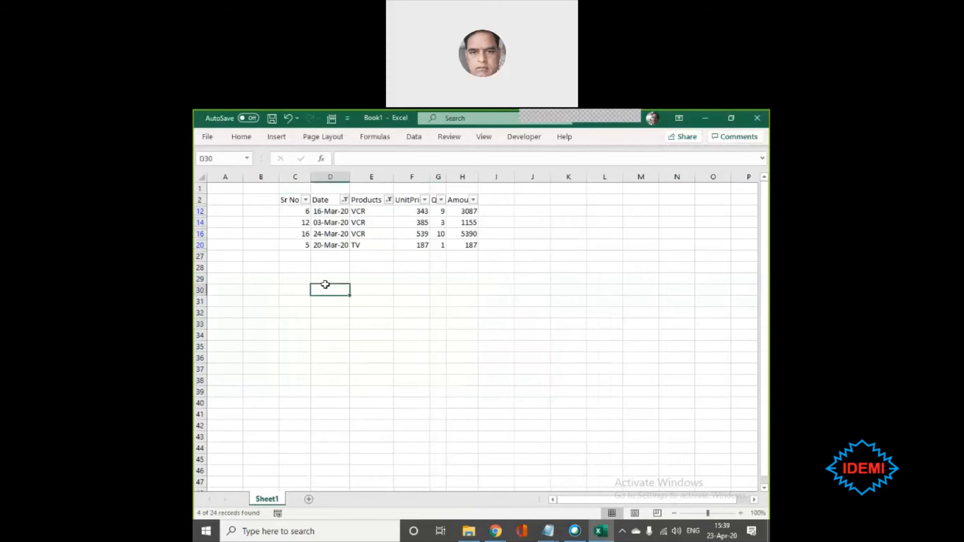
# - Turn off filtering on the sales table so that all product rows are shown
pyautogui.click(351, 222)
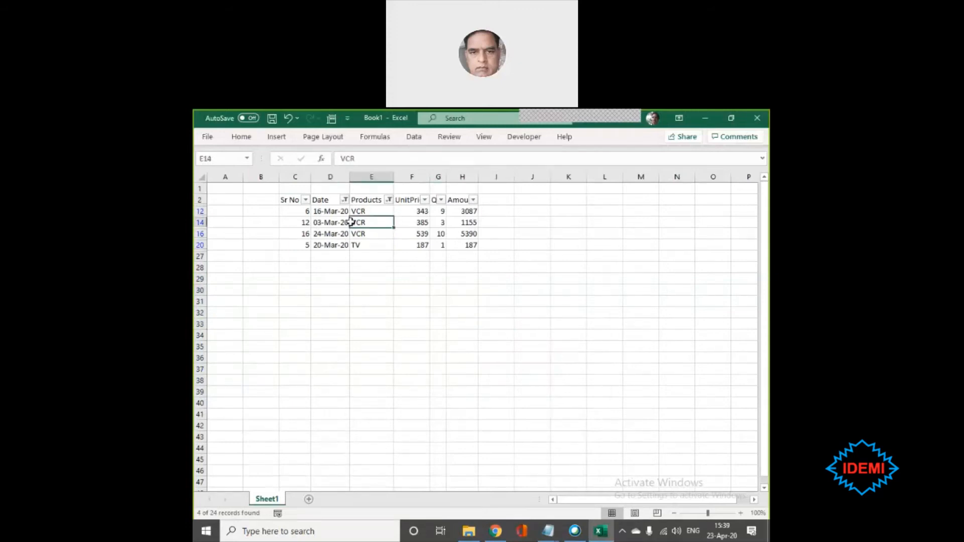
pyautogui.click(414, 137)
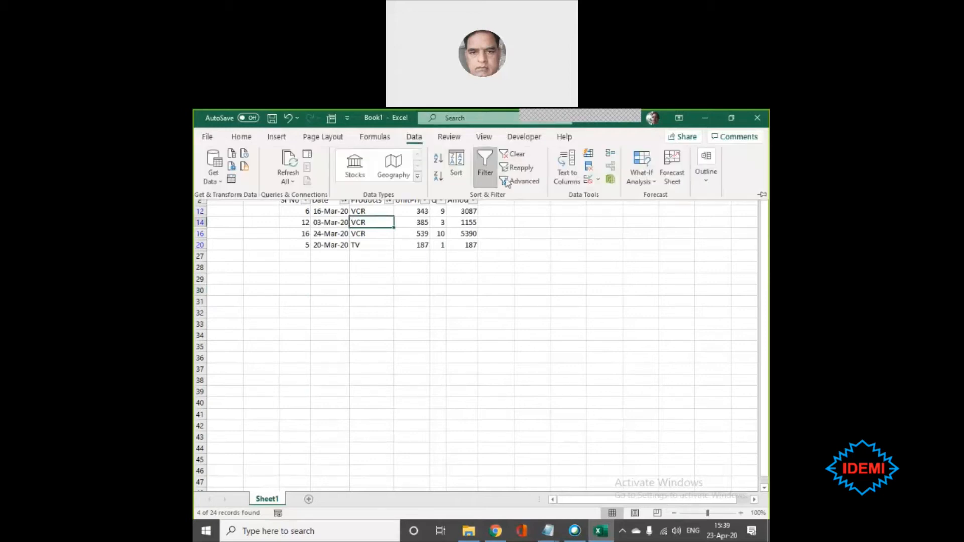
pyautogui.click(485, 168)
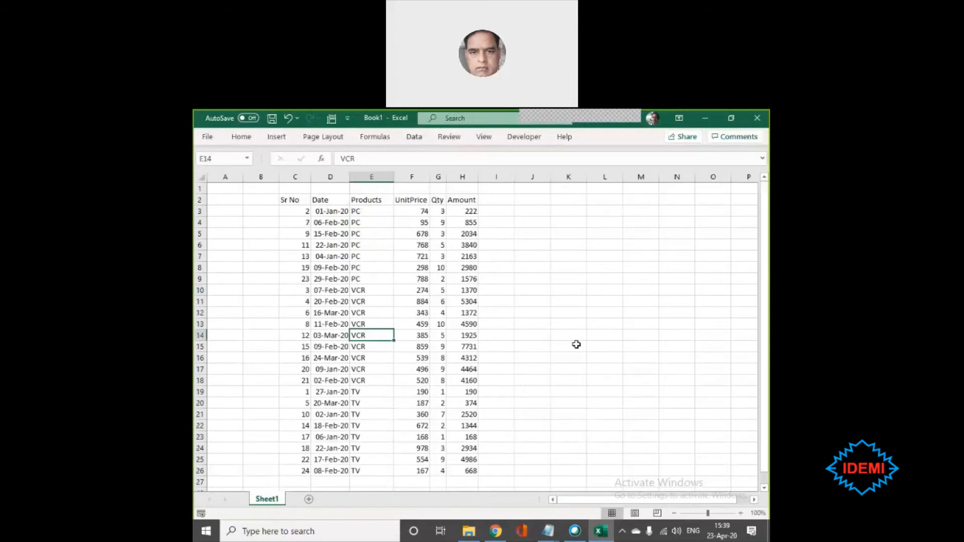
pyautogui.click(373, 234)
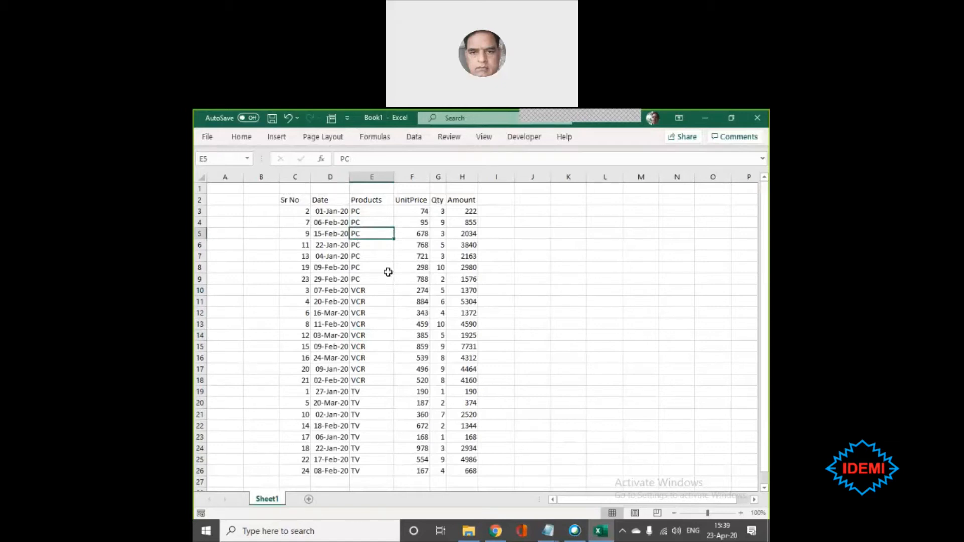
# - Apply the custom view "TV and VCR Last Month" to the unfiltered sales table
pyautogui.click(331, 118)
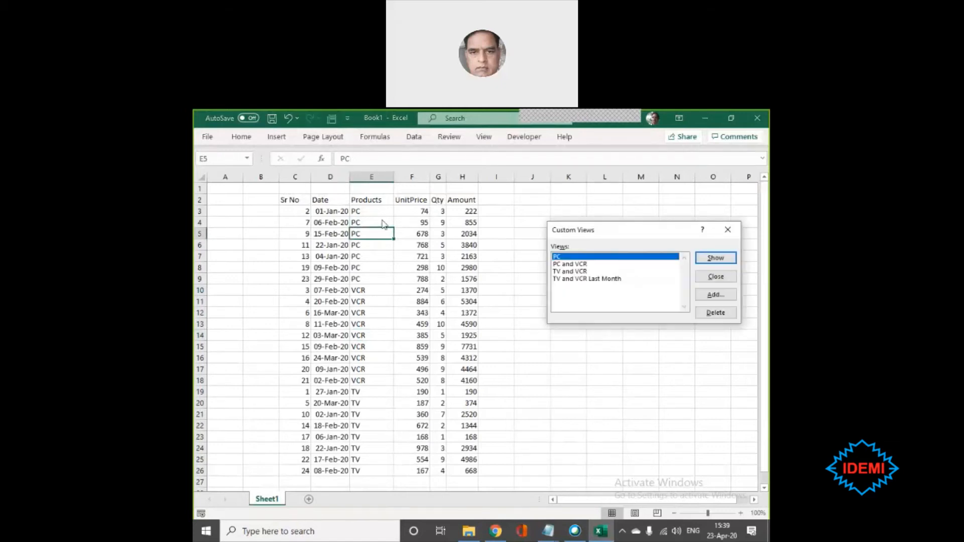
pyautogui.click(592, 279)
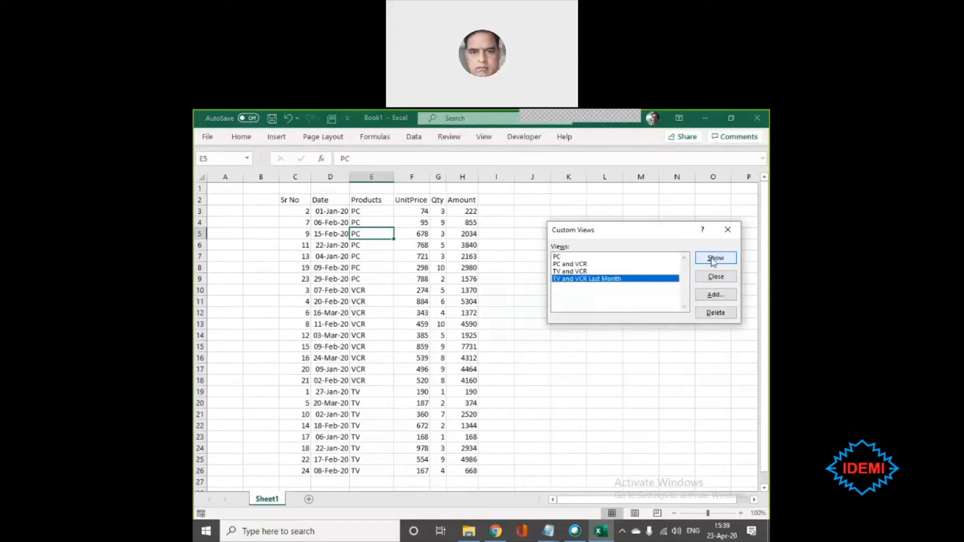
pyautogui.click(714, 260)
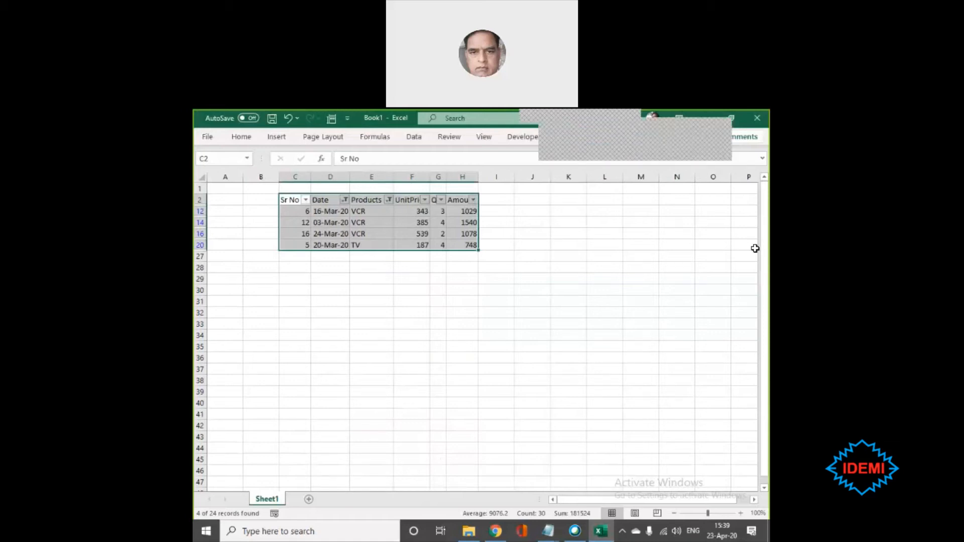
pyautogui.click(399, 303)
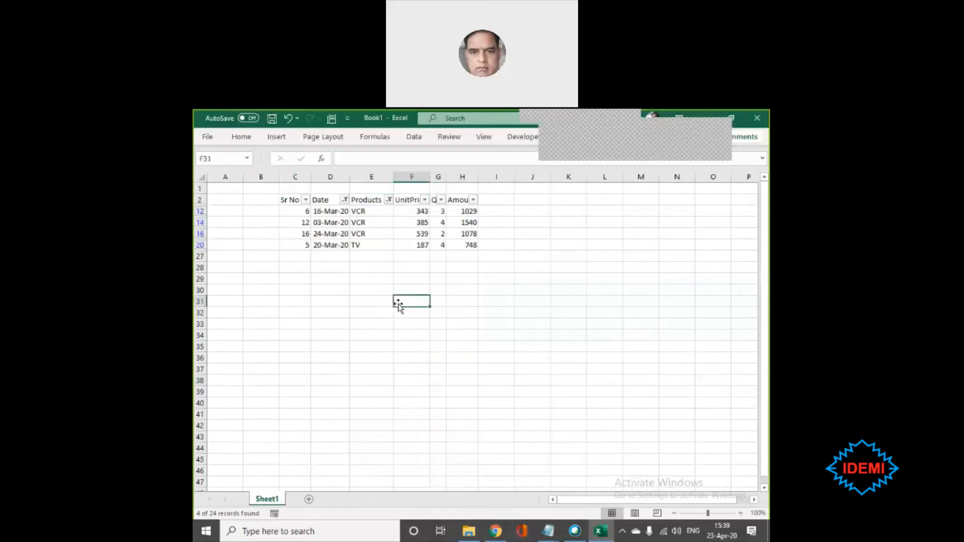
# - Filter the Amount column with a number filter for values less than 1000
pyautogui.click(424, 200)
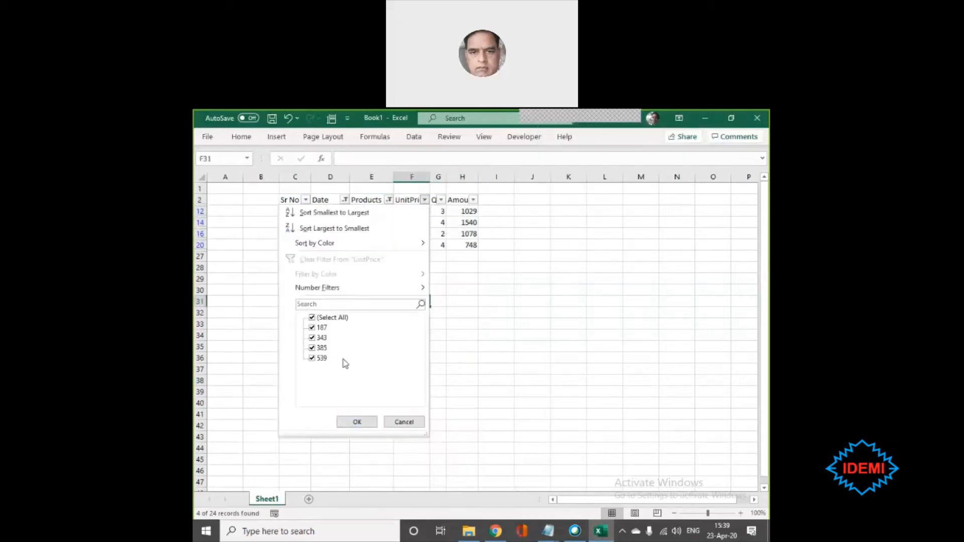
pyautogui.click(404, 422)
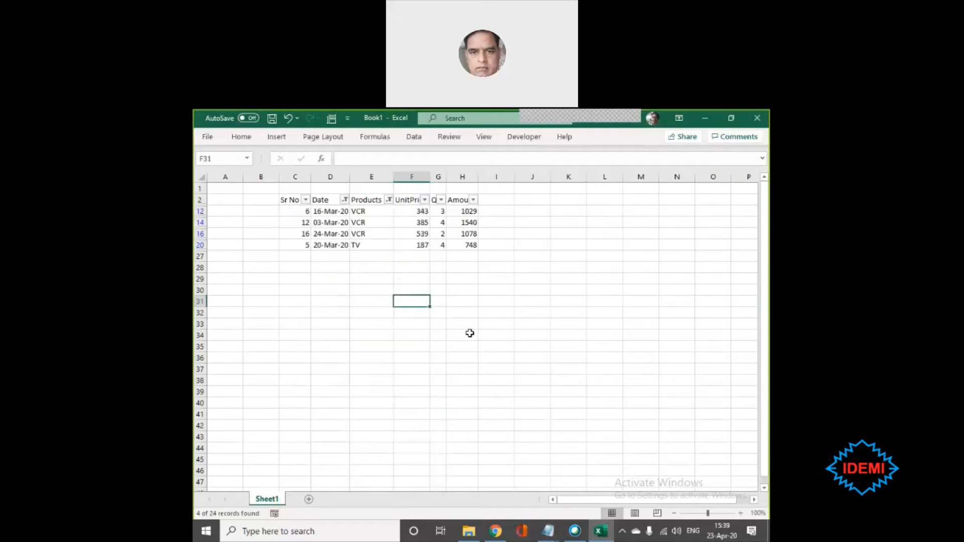
pyautogui.click(471, 201)
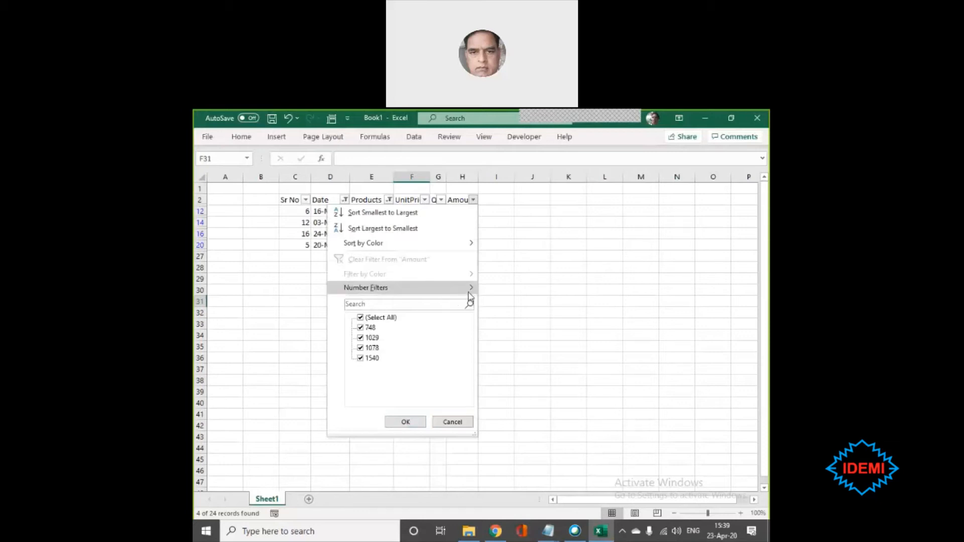
pyautogui.moveTo(469, 293)
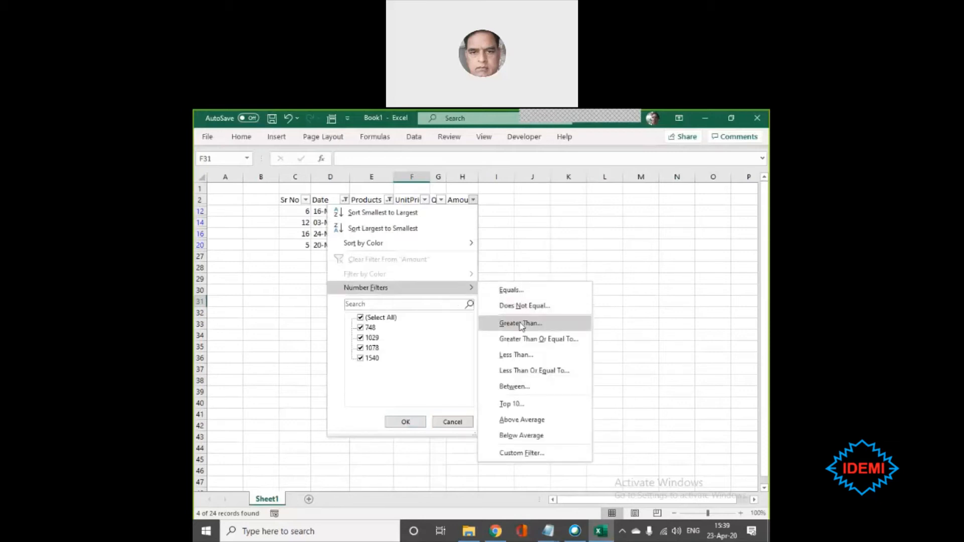
pyautogui.click(520, 370)
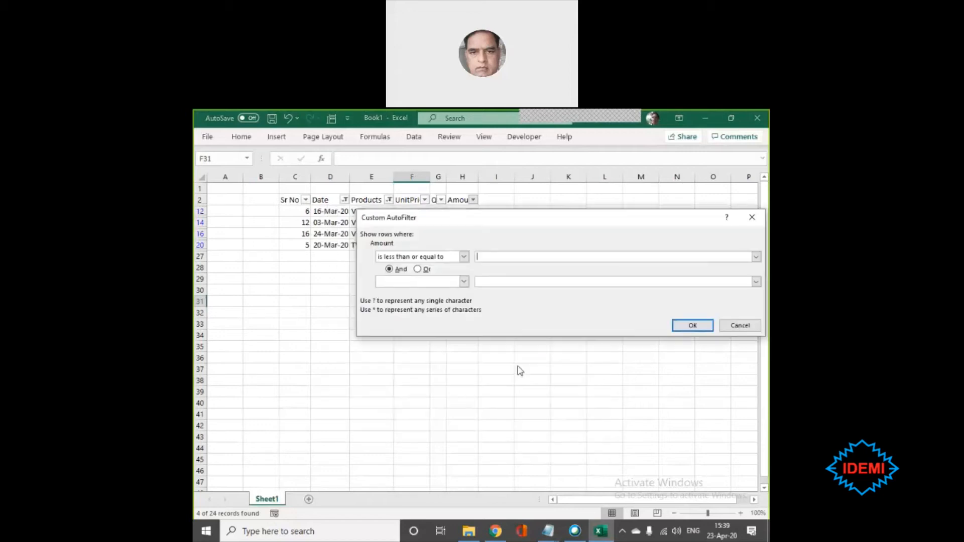
pyautogui.click(464, 257)
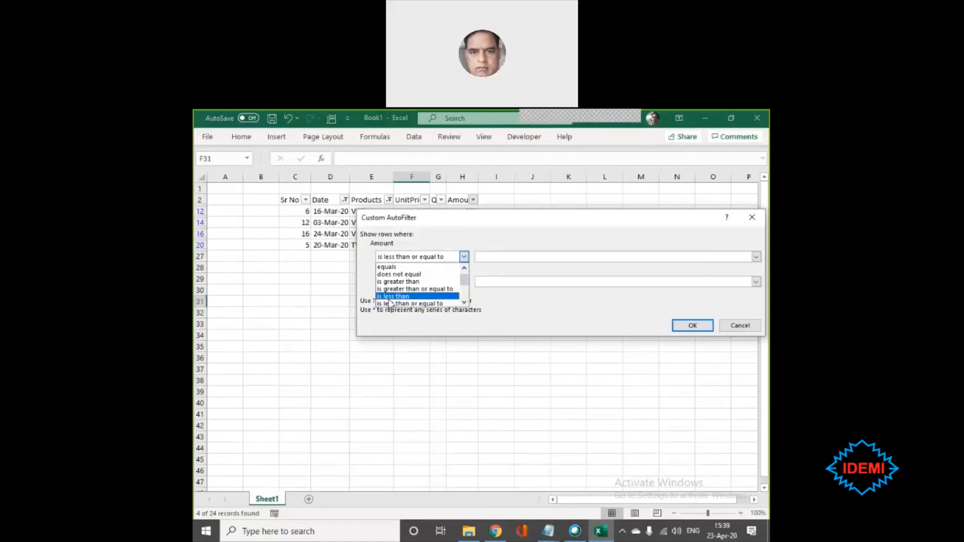
pyautogui.click(396, 296)
pyautogui.click(532, 254)
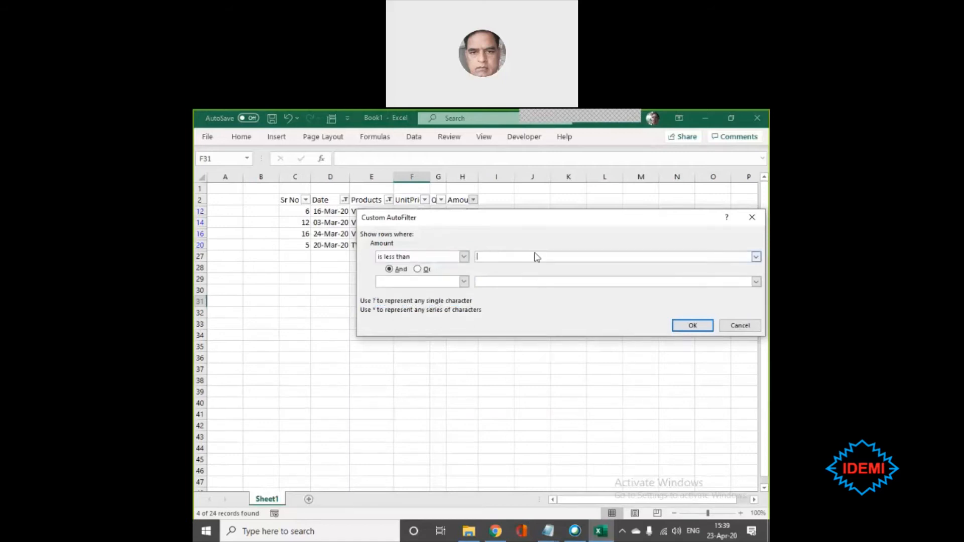
pyautogui.write('1000')
pyautogui.press('Return')
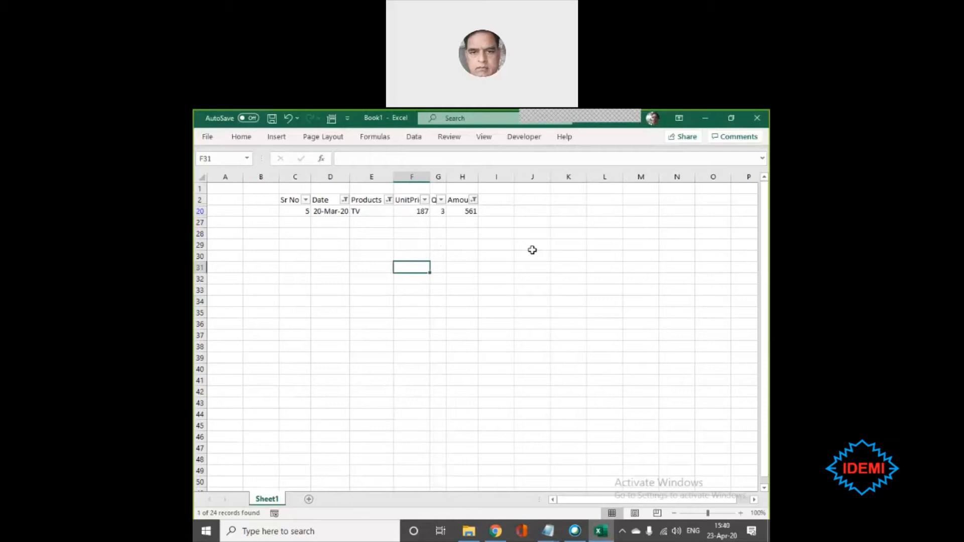
# - Check the filter settings on the Amount column and close them without changing anything
pyautogui.click(471, 196)
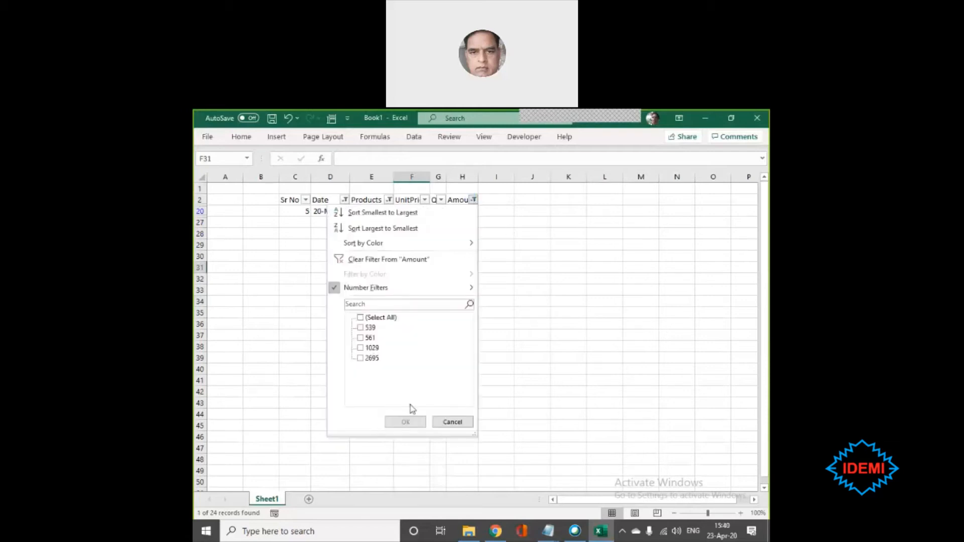
pyautogui.moveTo(336, 289)
pyautogui.click(451, 421)
pyautogui.click(361, 210)
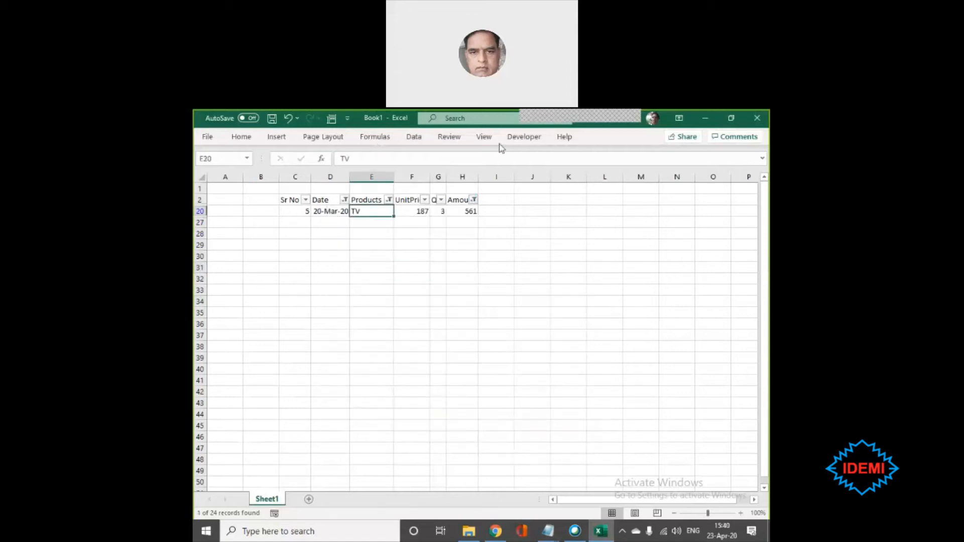
pyautogui.click(483, 137)
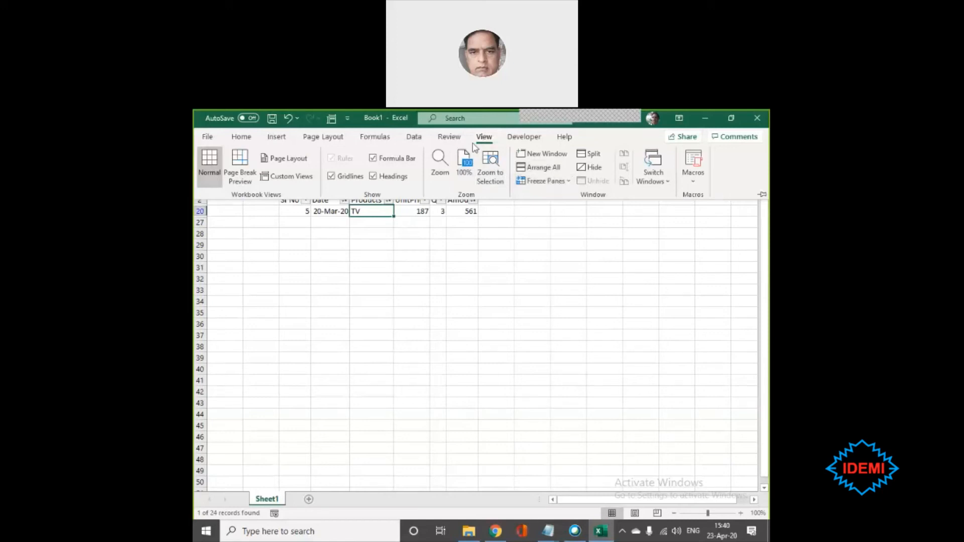
pyautogui.click(524, 287)
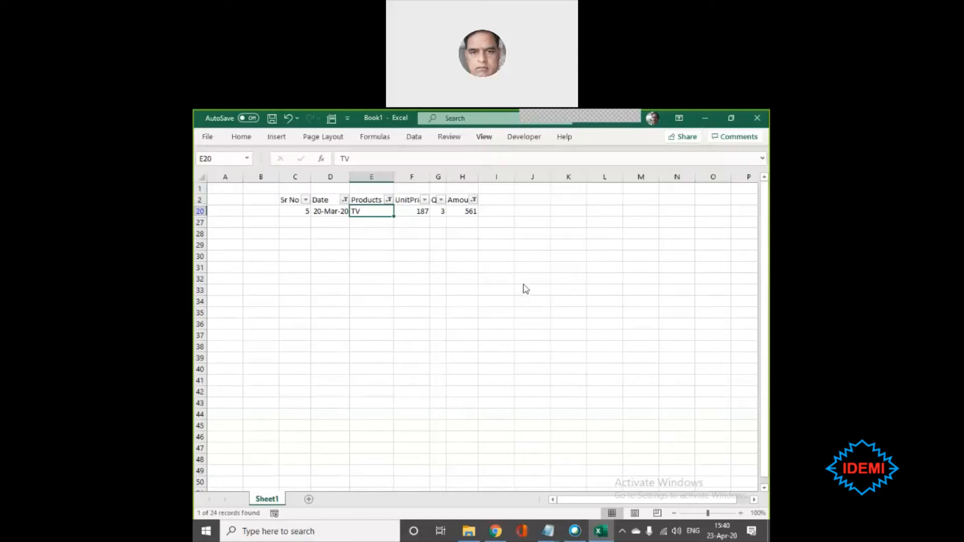
# - Remove all filters from the sales table, including the Date, Products and Amount conditions
pyautogui.click(413, 137)
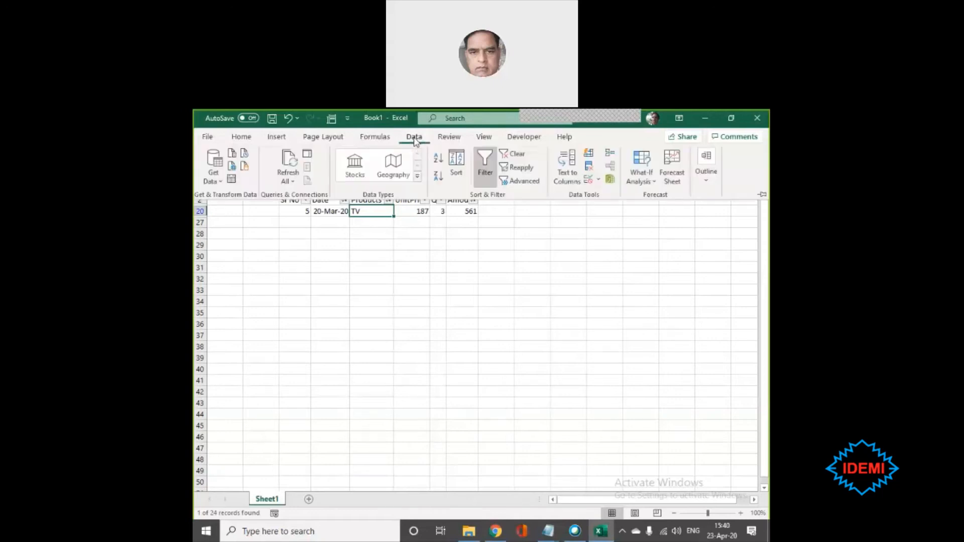
pyautogui.click(485, 166)
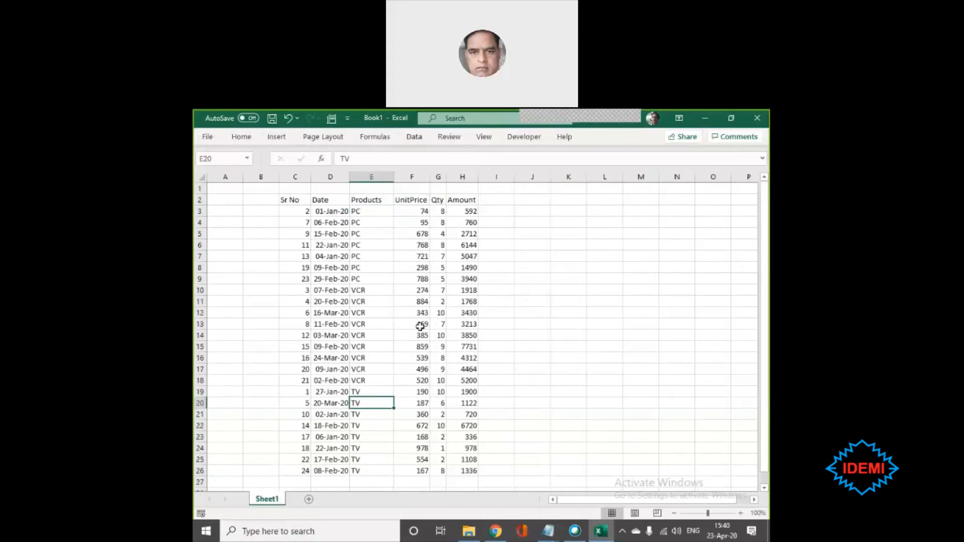
pyautogui.click(383, 302)
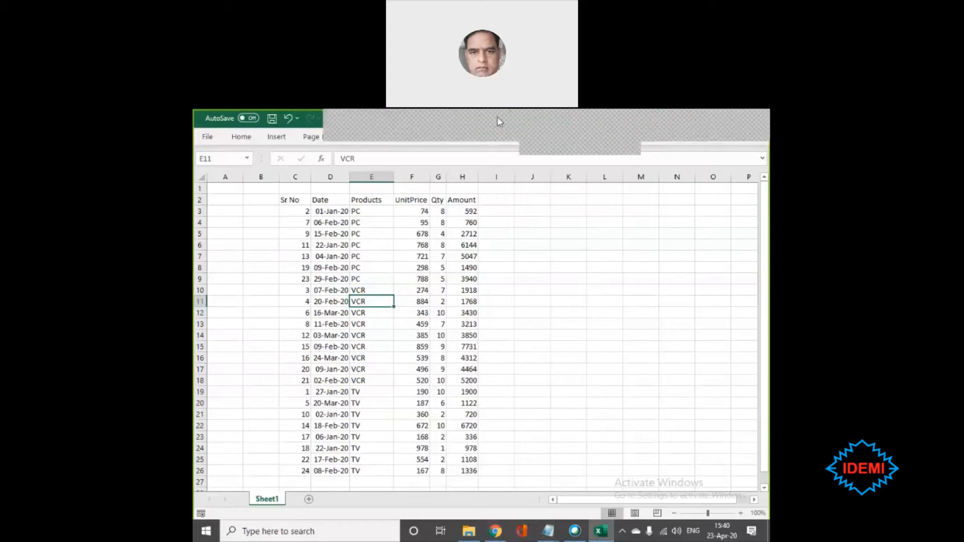
pyautogui.click(668, 128)
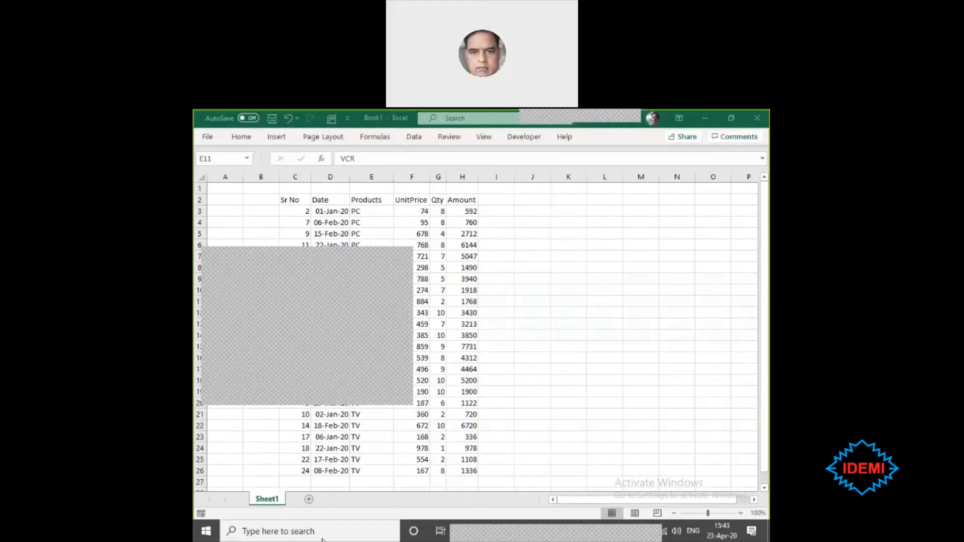
# - Select the whole sales table in C2:H26, including its headers, and start a new PivotTable from it
pyautogui.moveTo(296, 200); pyautogui.dragTo(440, 463)
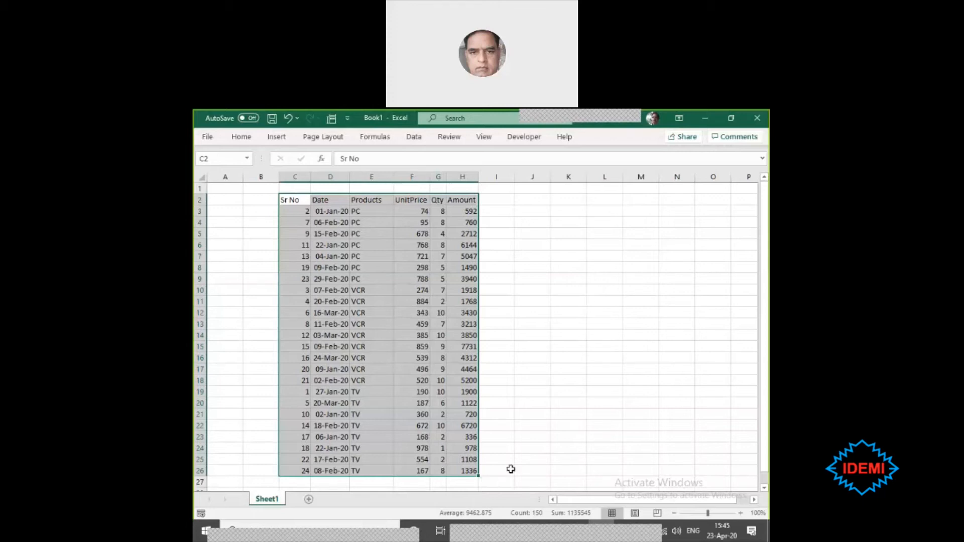
pyautogui.click(300, 197)
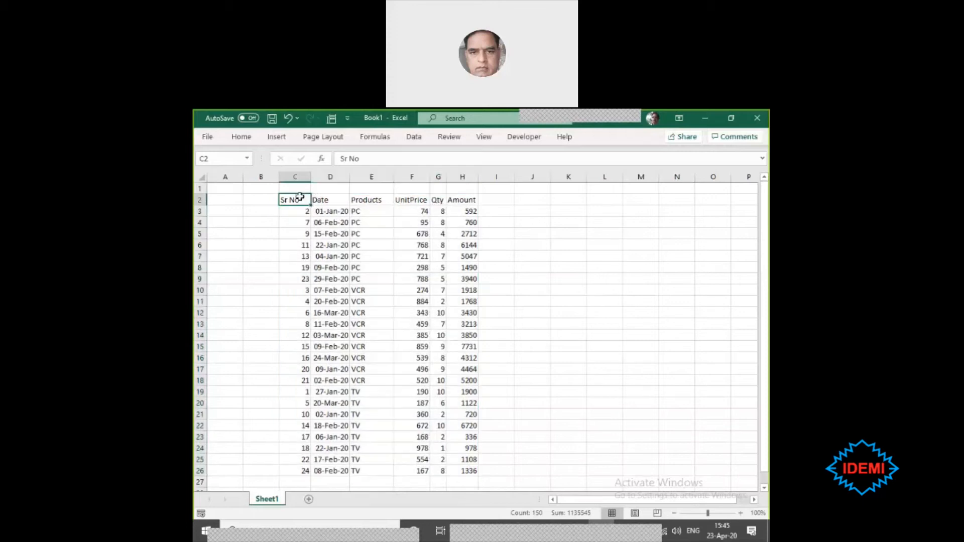
pyautogui.click(458, 197)
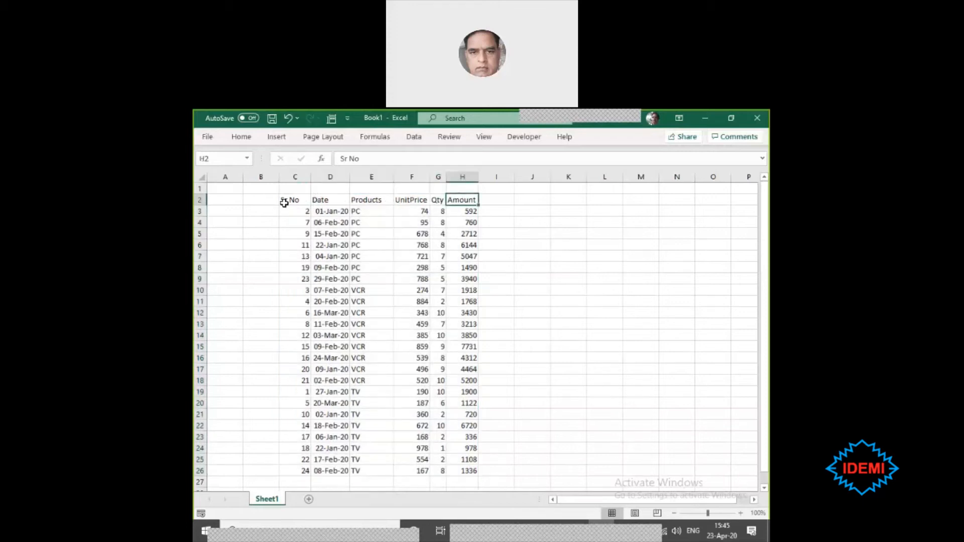
pyautogui.moveTo(293, 197); pyautogui.dragTo(469, 471)
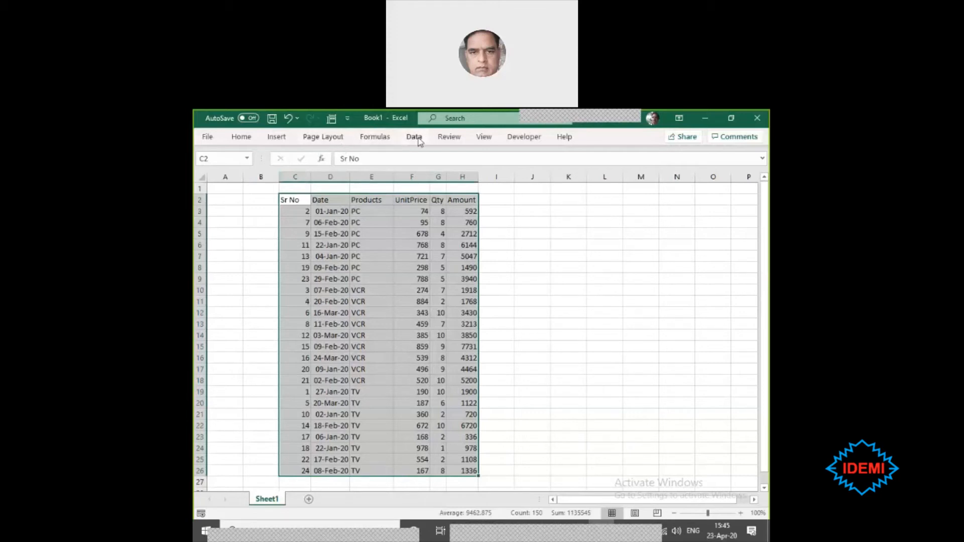
pyautogui.click(276, 140)
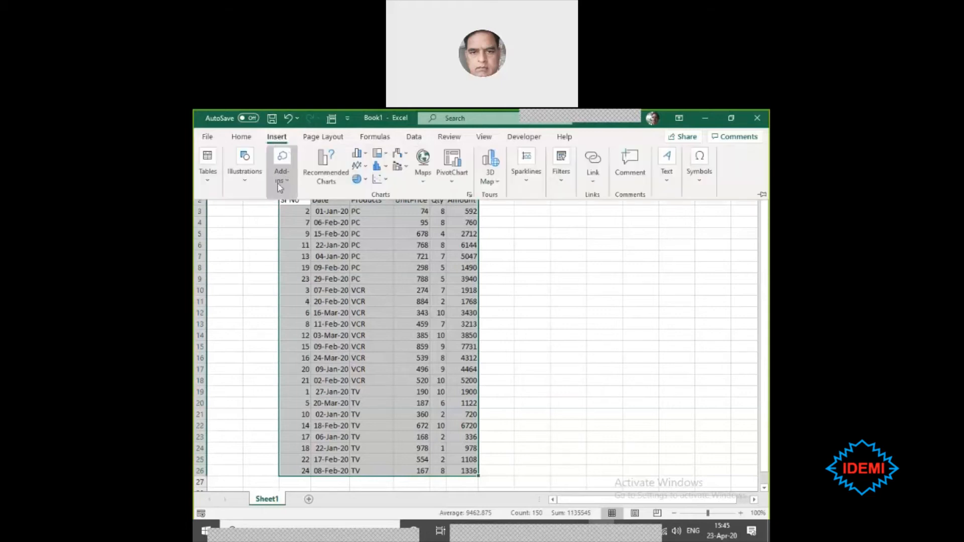
pyautogui.click(209, 188)
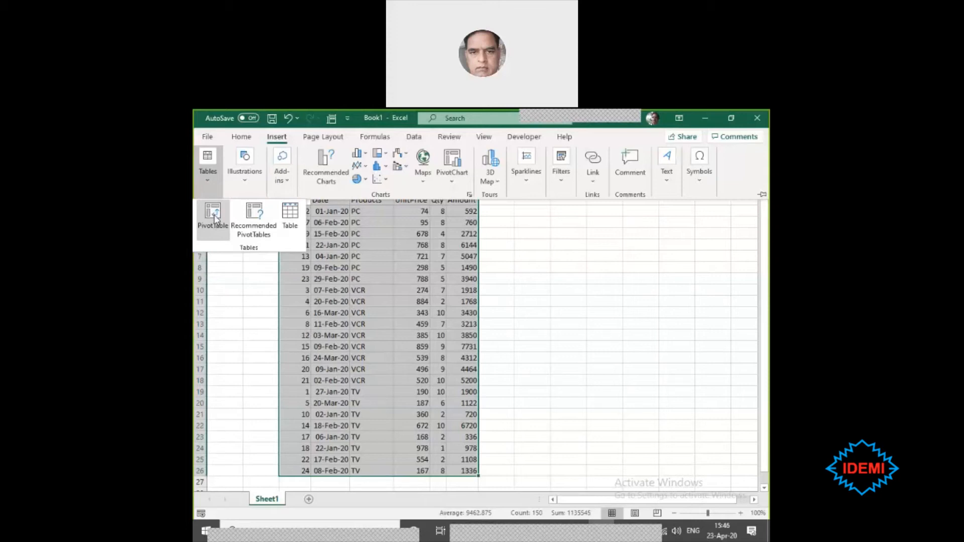
pyautogui.click(213, 213)
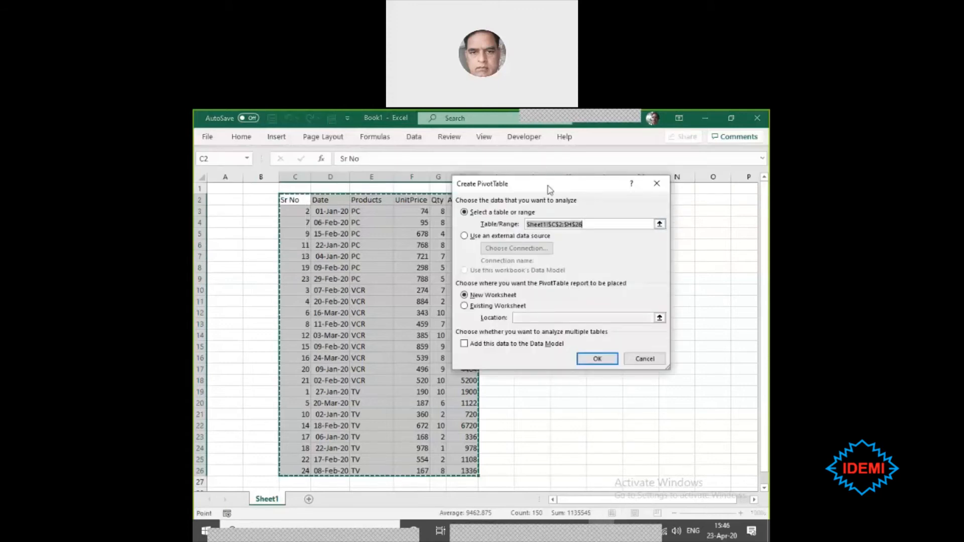
# - Check the source range proposed for the PivotTable and cancel without creating it
pyautogui.rightClick(598, 203)
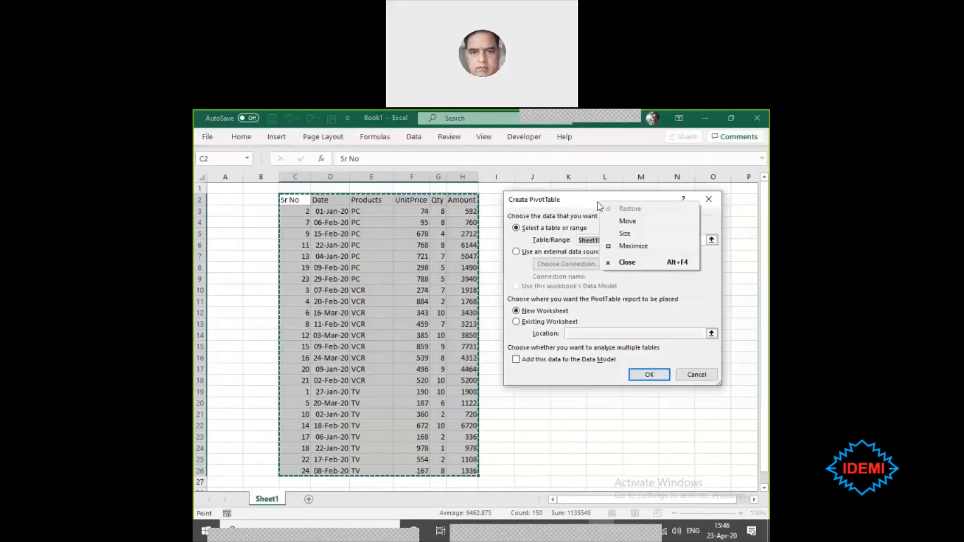
pyautogui.click(554, 221)
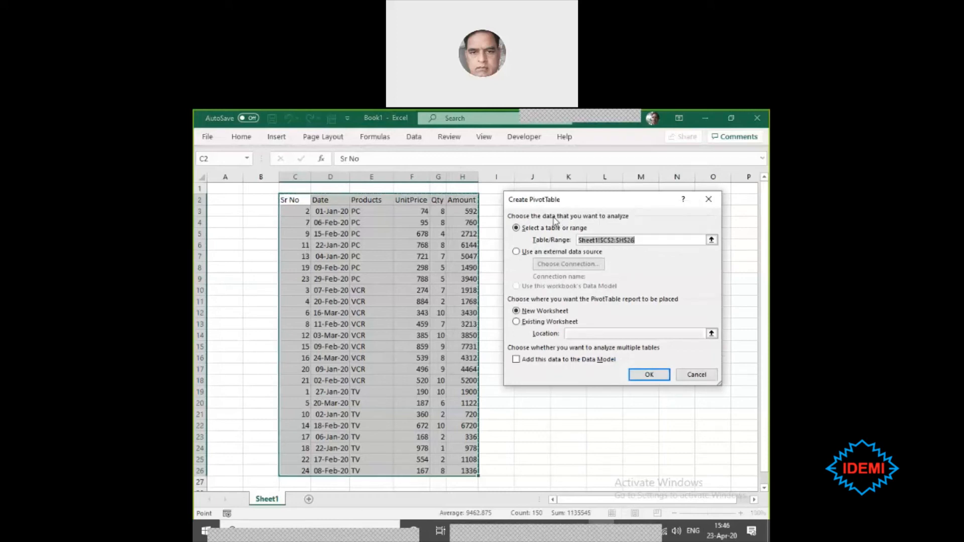
pyautogui.click(650, 240)
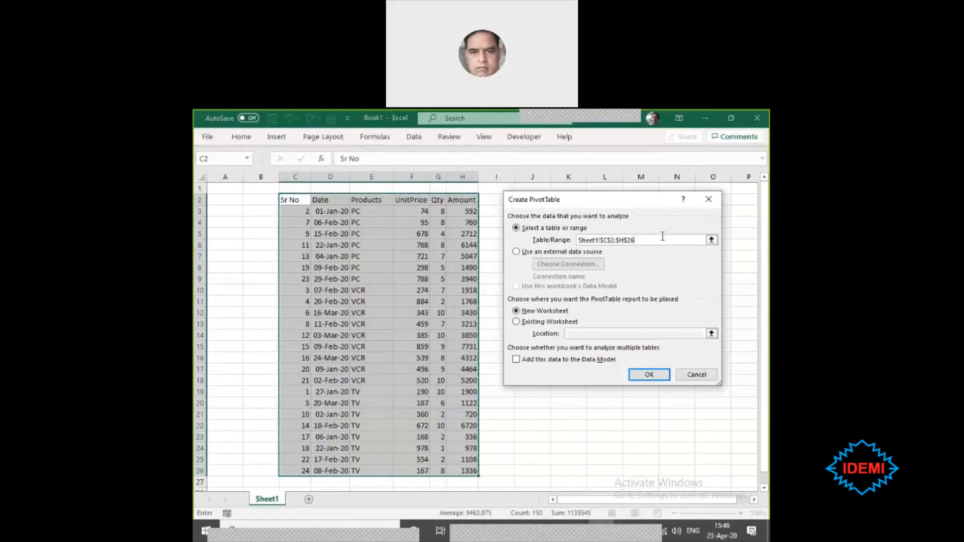
pyautogui.moveTo(663, 237); pyautogui.dragTo(545, 232)
pyautogui.click(658, 237)
pyautogui.moveTo(661, 236); pyautogui.dragTo(569, 238)
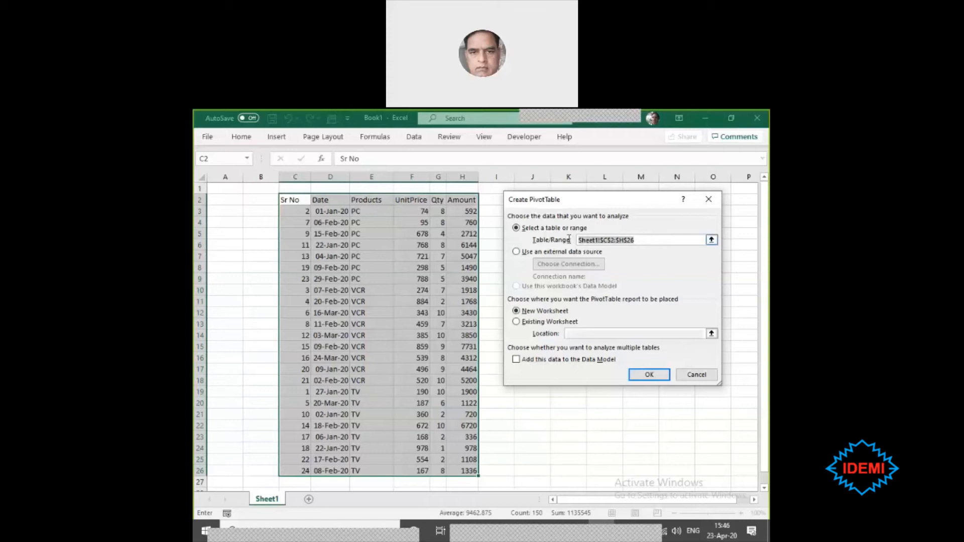
pyautogui.click(665, 240)
pyautogui.moveTo(658, 238); pyautogui.dragTo(569, 240)
pyautogui.click(711, 379)
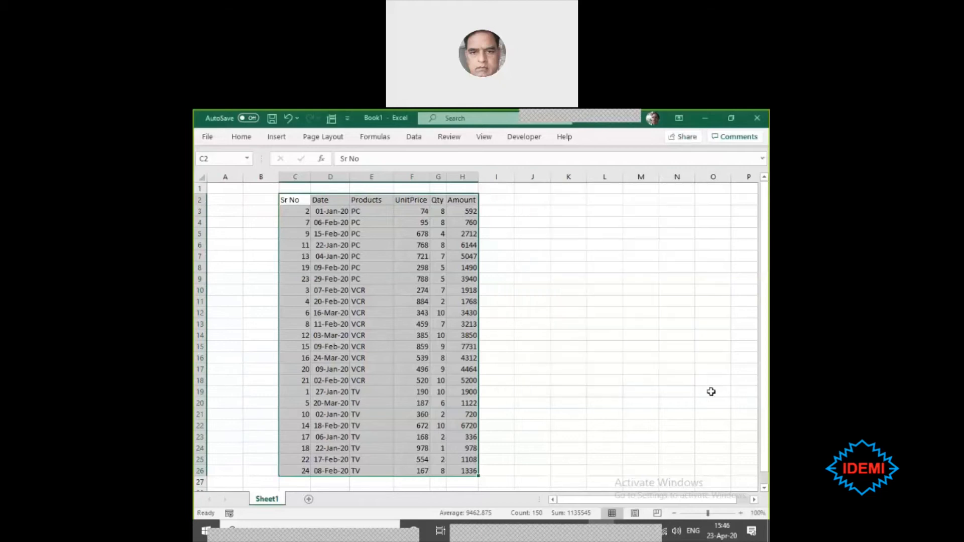
# - Try to create a PivotTable from the empty cell L4 without a source range, and cancel the attempt
pyautogui.click(575, 253)
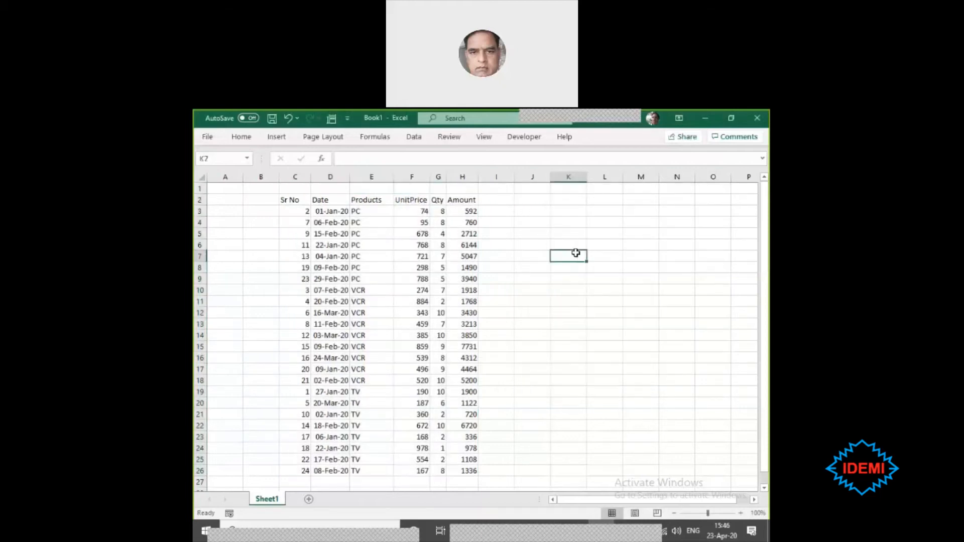
pyautogui.click(262, 284)
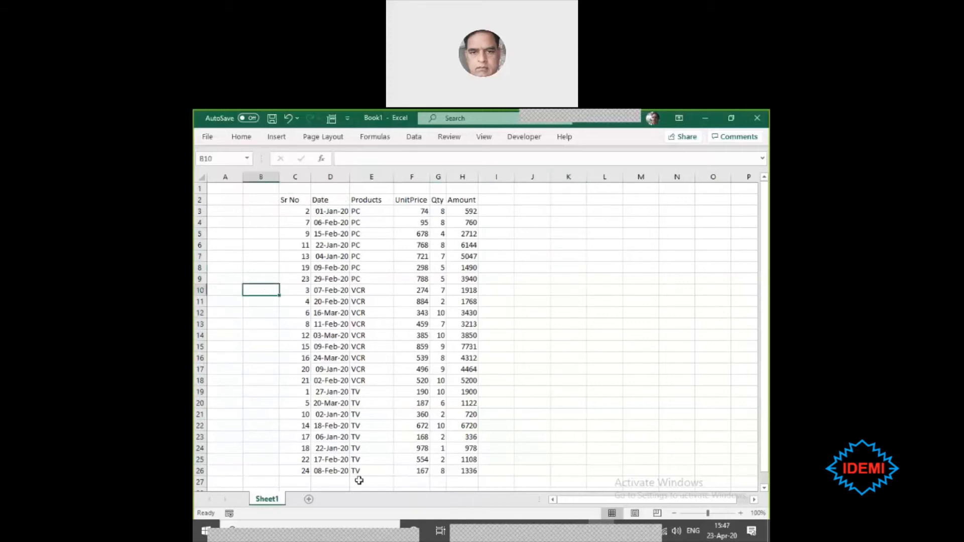
pyautogui.click(593, 218)
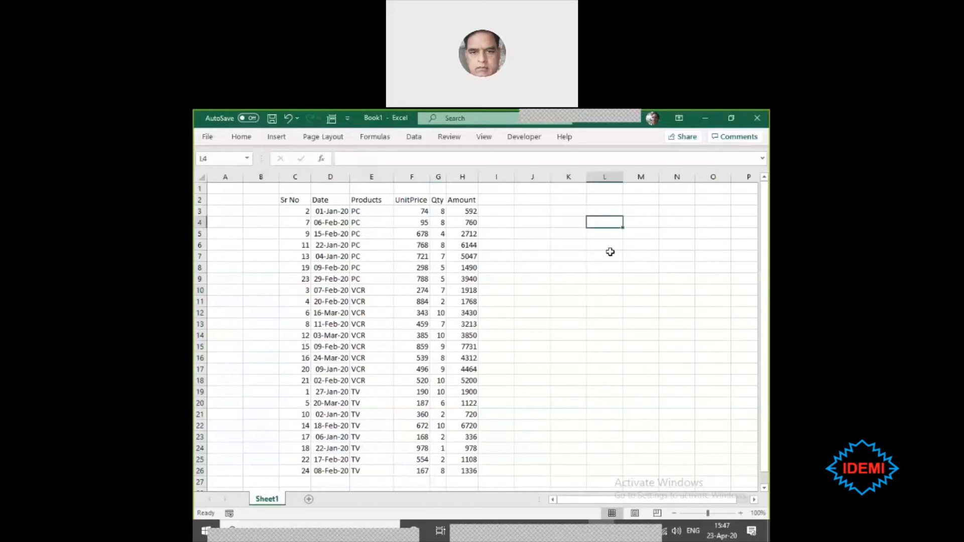
pyautogui.click(276, 138)
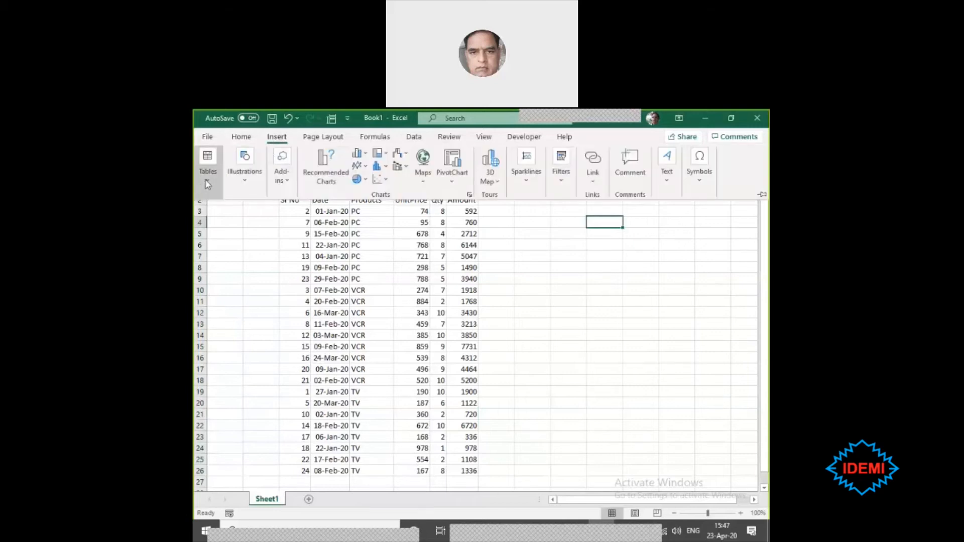
pyautogui.click(207, 174)
pyautogui.click(213, 228)
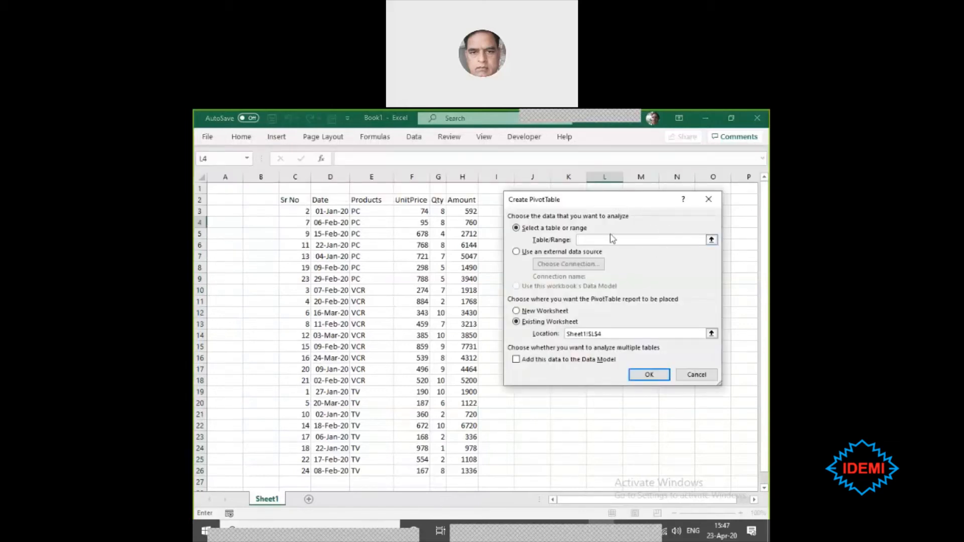
pyautogui.moveTo(614, 200); pyautogui.dragTo(606, 208)
pyautogui.rightClick(606, 207)
pyautogui.click(641, 383)
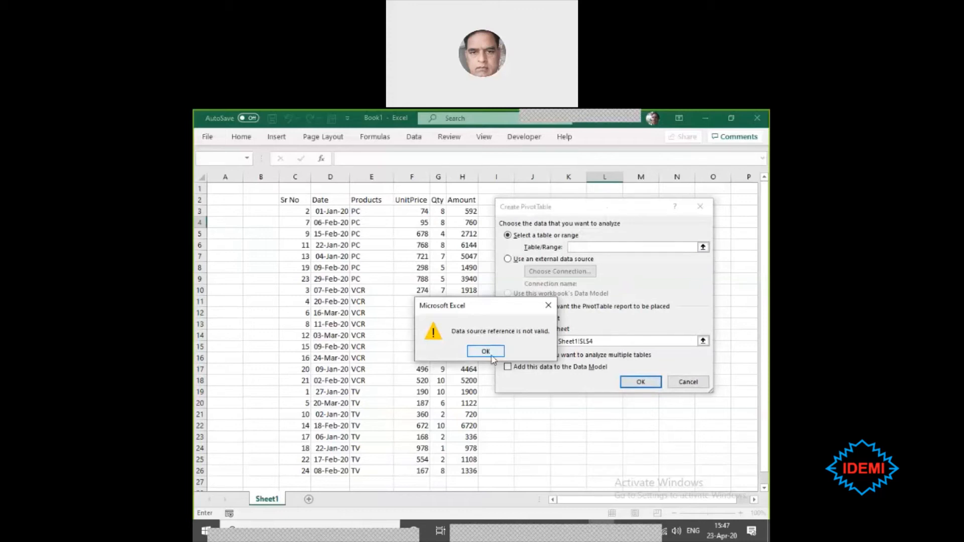
pyautogui.click(547, 306)
pyautogui.click(688, 382)
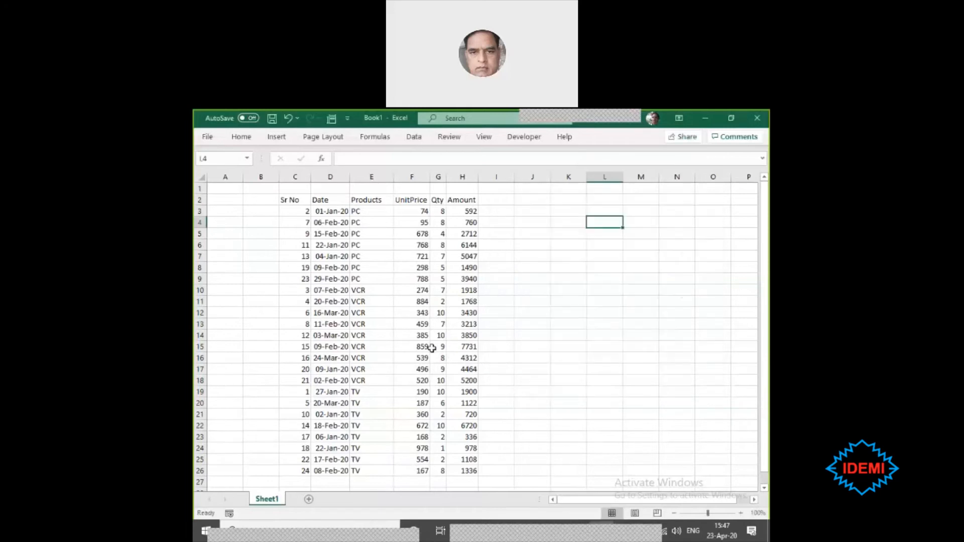
# - Create a PivotTable on a new worksheet from the sales table, using only cell D13 as the starting selection
pyautogui.click(346, 325)
pyautogui.click(277, 138)
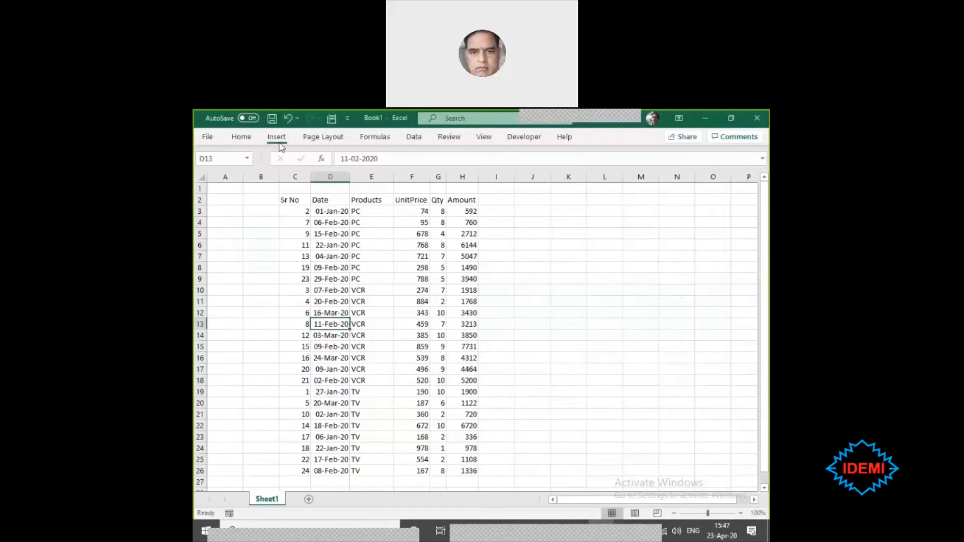
pyautogui.click(208, 171)
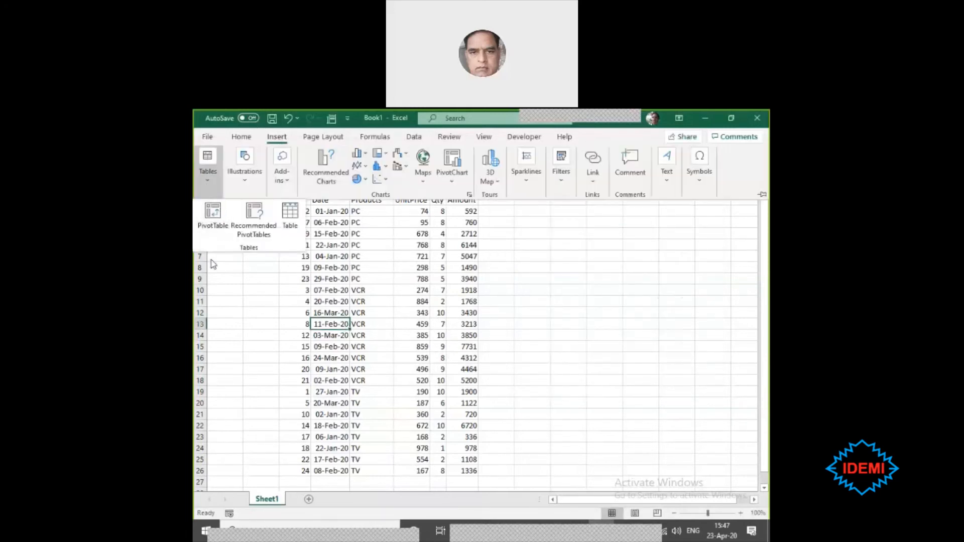
pyautogui.click(213, 223)
pyautogui.click(638, 382)
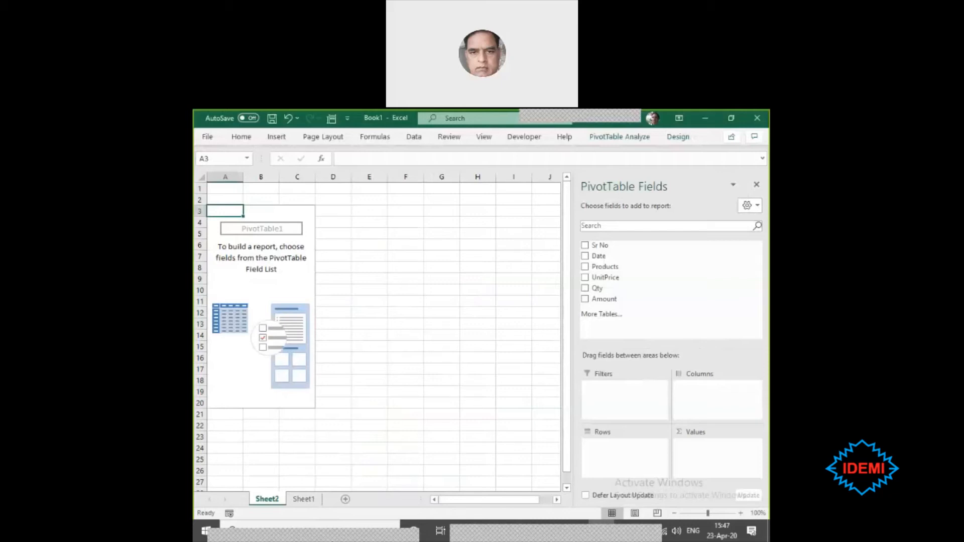
# - Delete the new worksheet that holds the empty PivotTable
pyautogui.rightClick(279, 499)
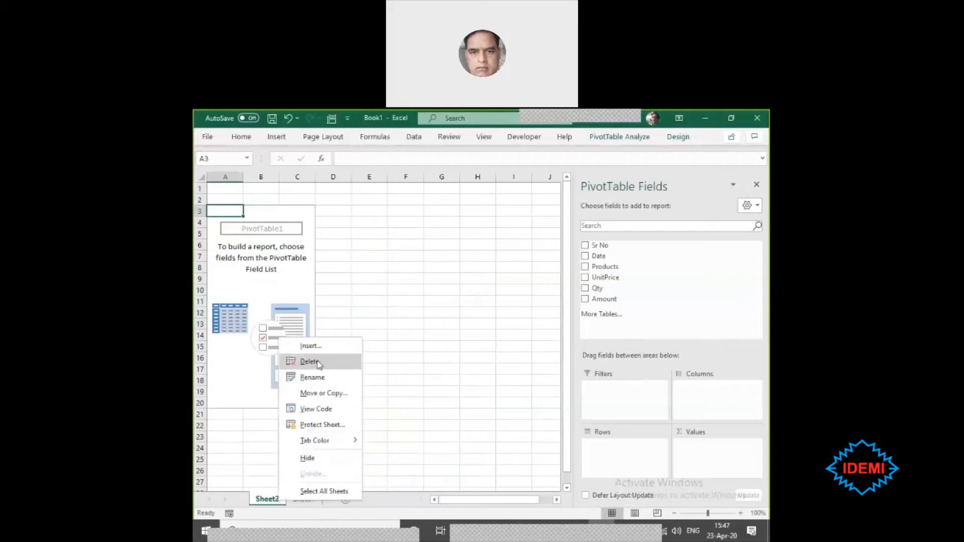
pyautogui.click(309, 361)
pyautogui.click(458, 351)
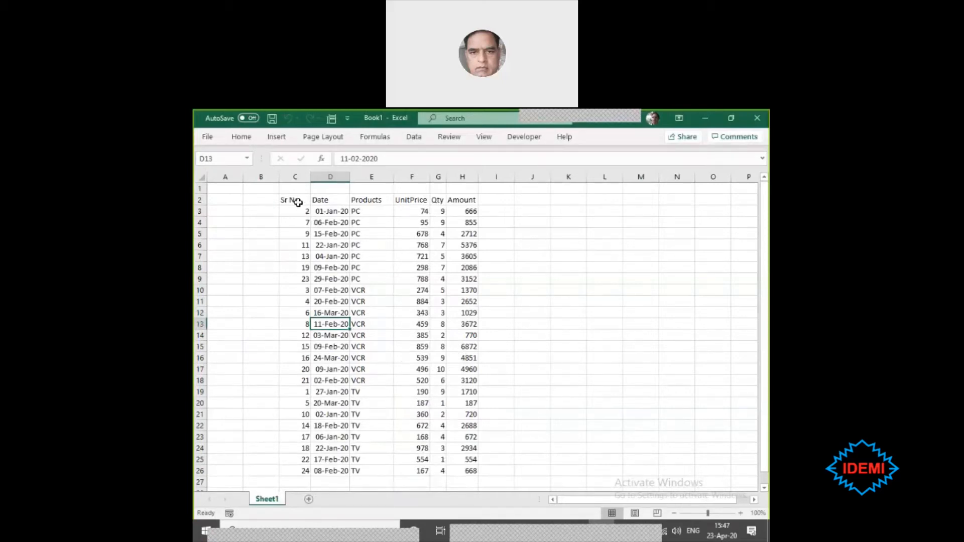
# - With only cell D13 selected, check the source range proposed for a new PivotTable and cancel without creating it
pyautogui.moveTo(299, 202); pyautogui.dragTo(454, 470)
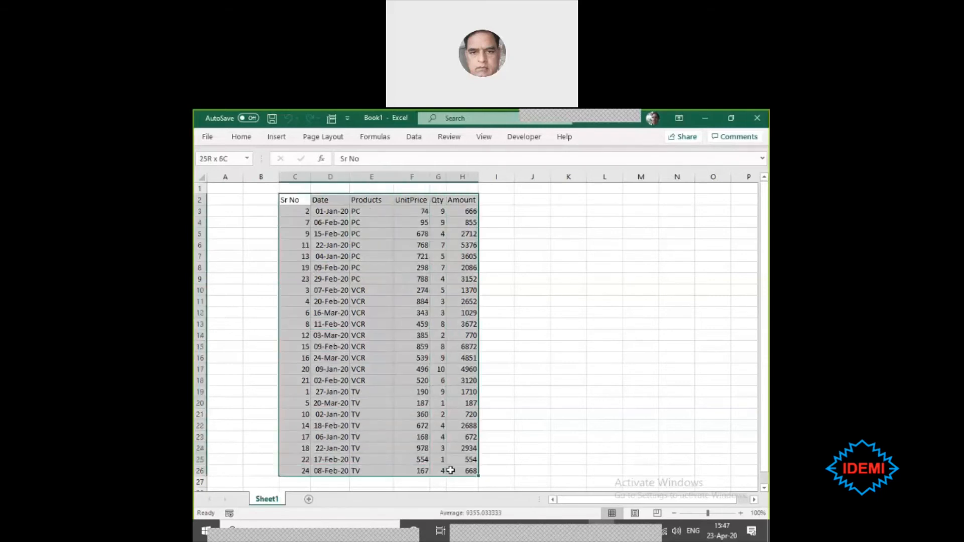
pyautogui.click(643, 336)
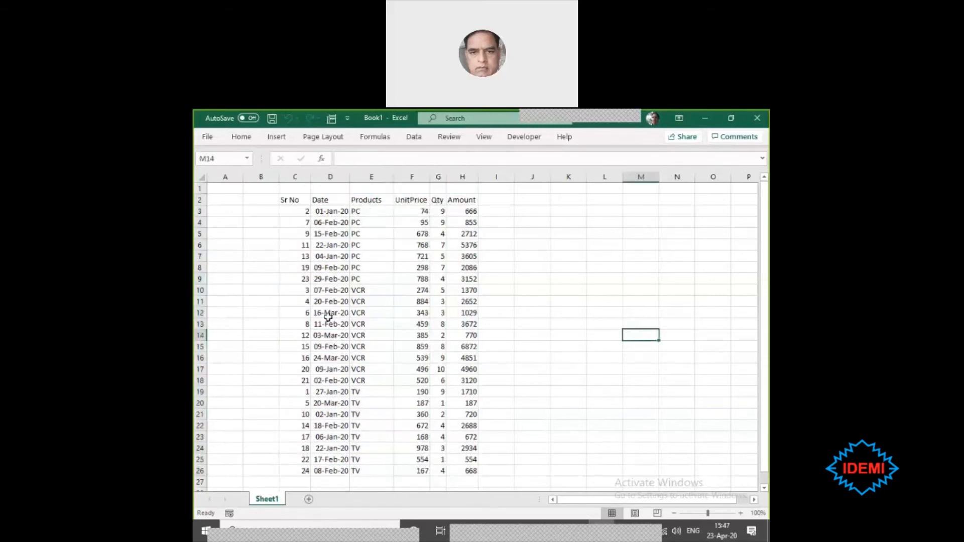
pyautogui.click(342, 325)
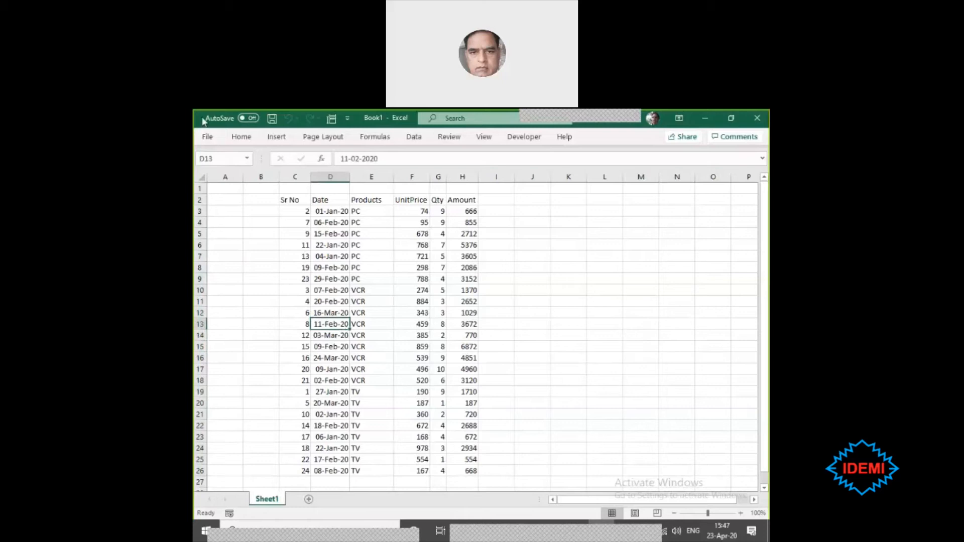
pyautogui.click(278, 138)
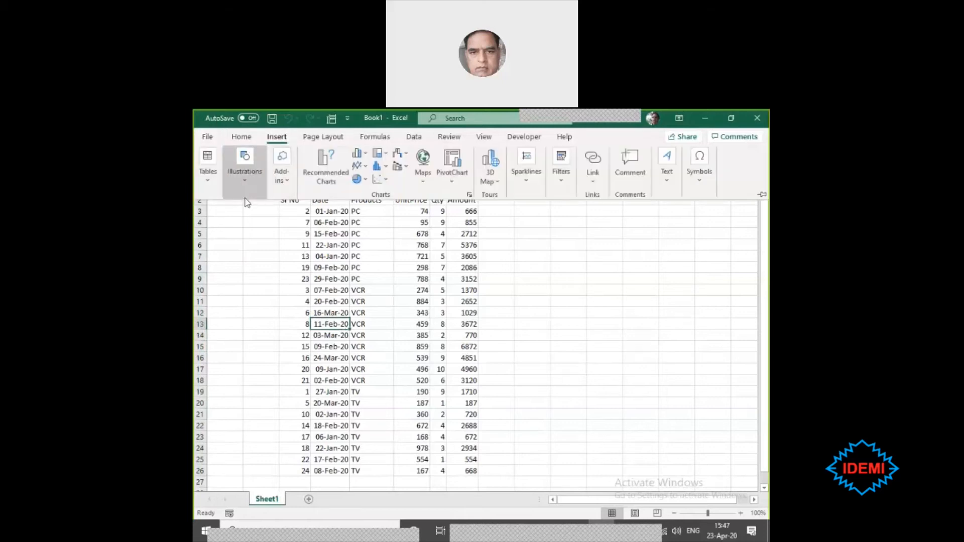
pyautogui.click(207, 180)
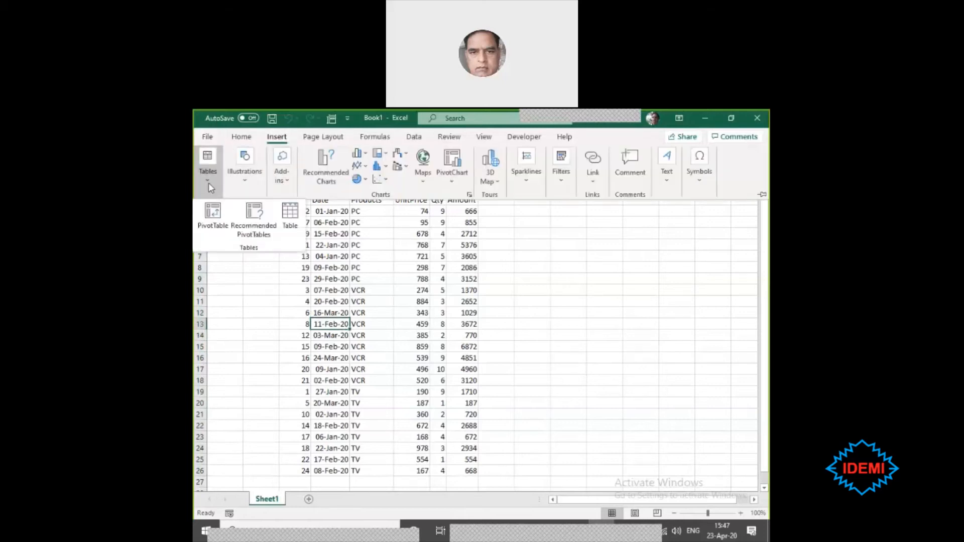
pyautogui.click(212, 229)
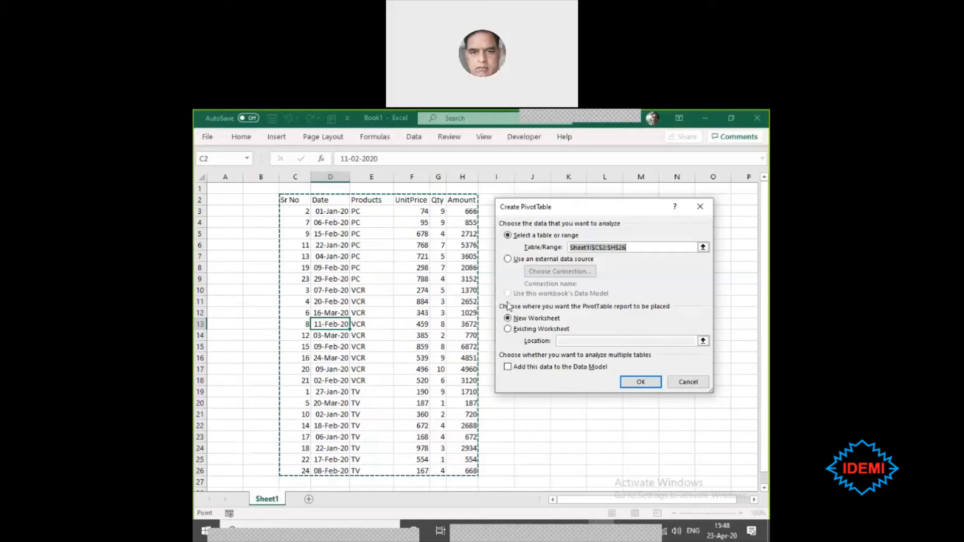
pyautogui.click(687, 382)
# - Recalculate the sheet's Qty and Amount values by confirming the empty cell B22 without entering anything
pyautogui.click(592, 437)
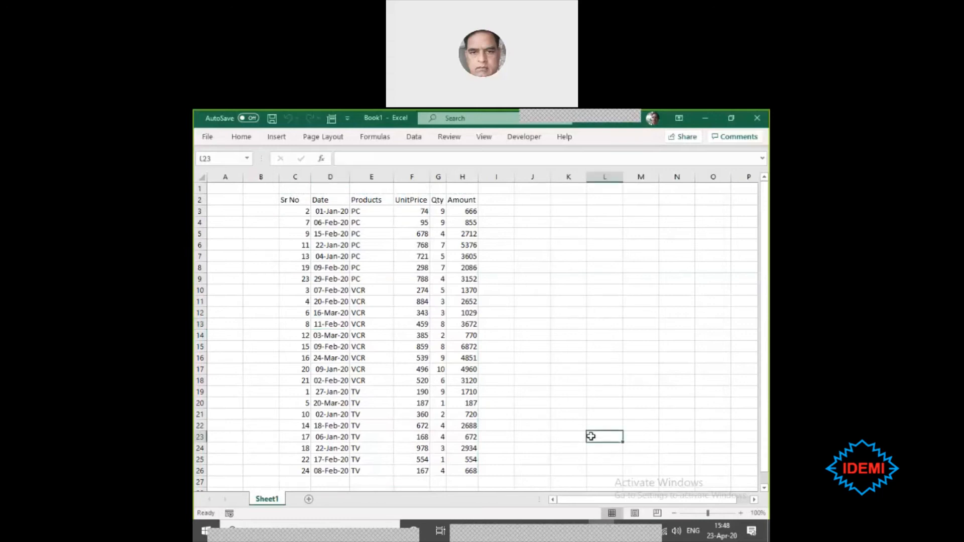
pyautogui.click(259, 425)
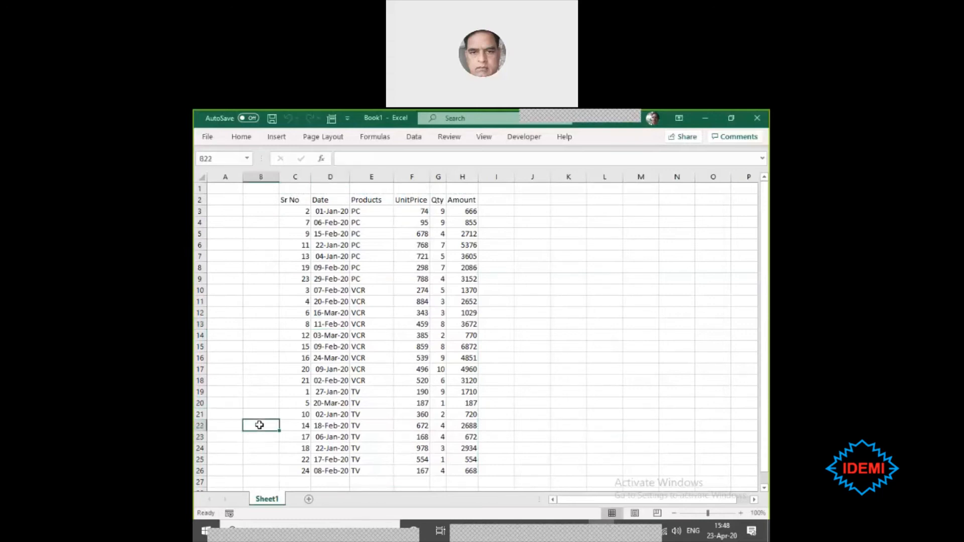
pyautogui.doubleClick(259, 425)
pyautogui.press('Return')
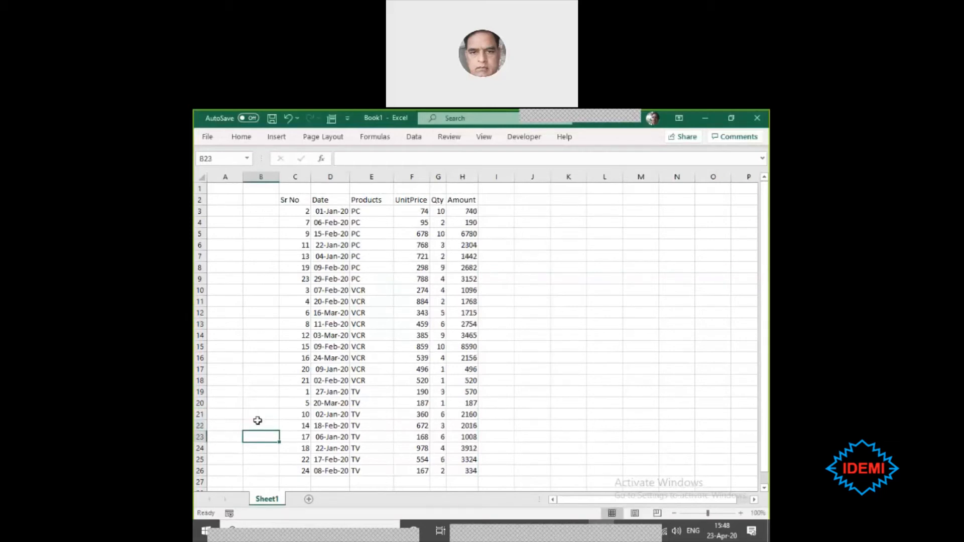
pyautogui.click(333, 290)
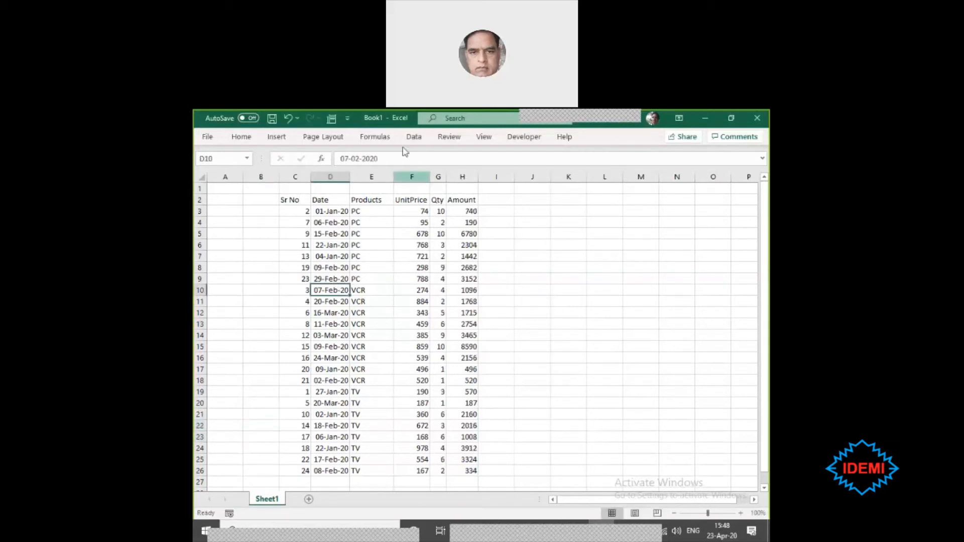
pyautogui.click(277, 136)
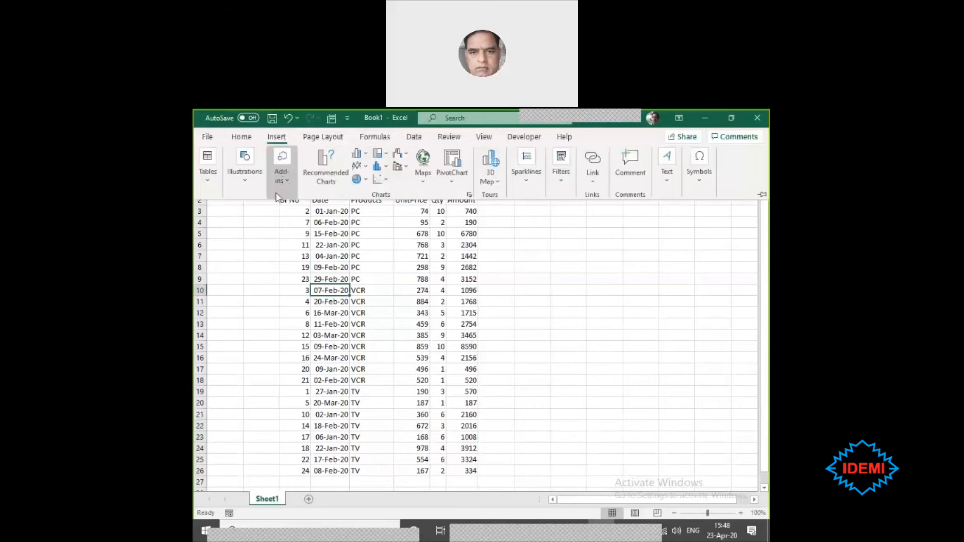
pyautogui.click(206, 186)
pyautogui.click(213, 221)
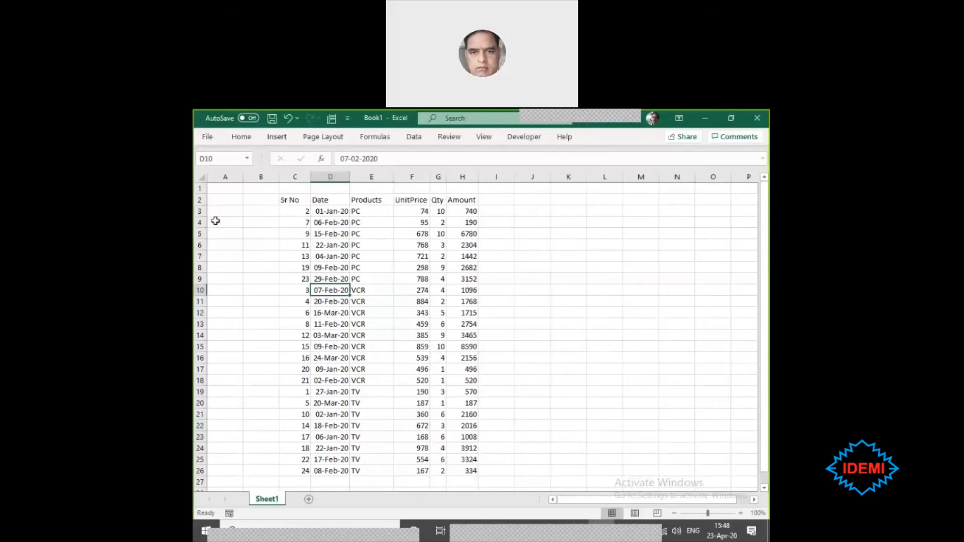
pyautogui.press('Escape')
pyautogui.click(262, 437)
pyautogui.moveTo(257, 375); pyautogui.dragTo(266, 449)
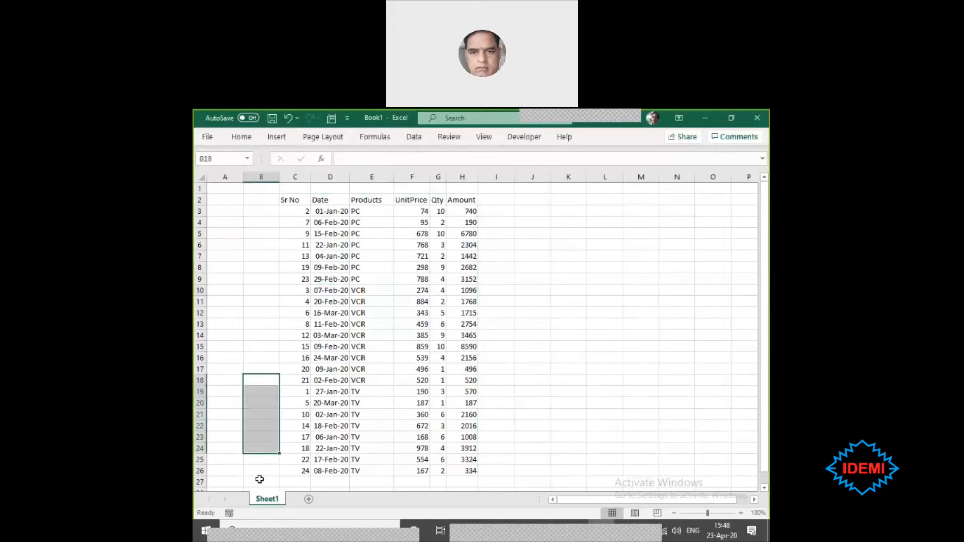
pyautogui.click(259, 413)
pyautogui.rightClick(261, 416)
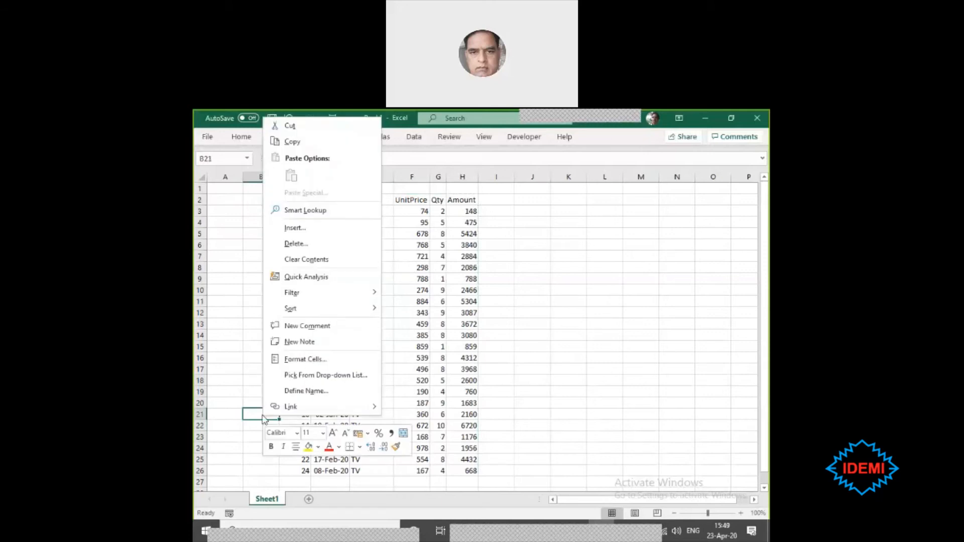
pyautogui.press('Escape')
# - Enter the text Report in cell B2, beside the Sr No header
pyautogui.click(250, 197)
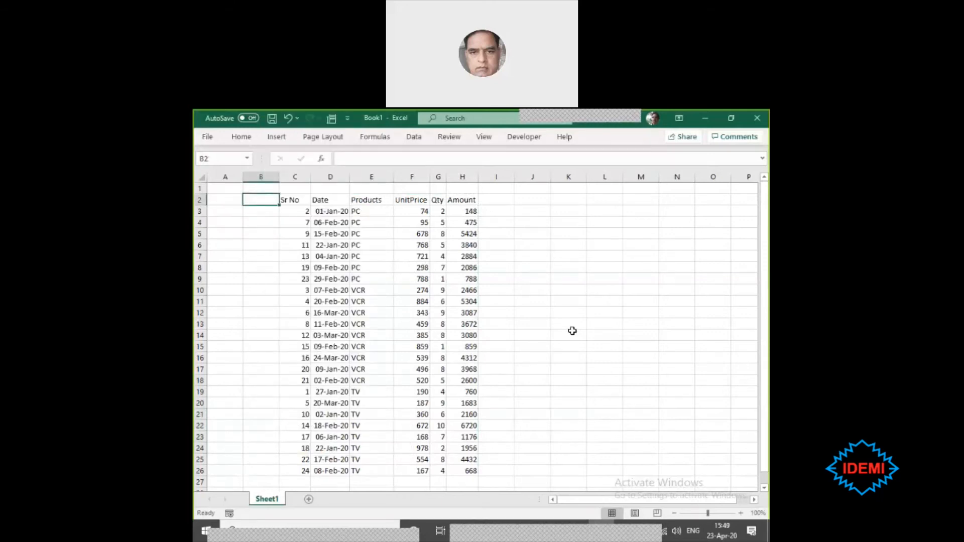
pyautogui.write('Report')
pyautogui.press('Return')
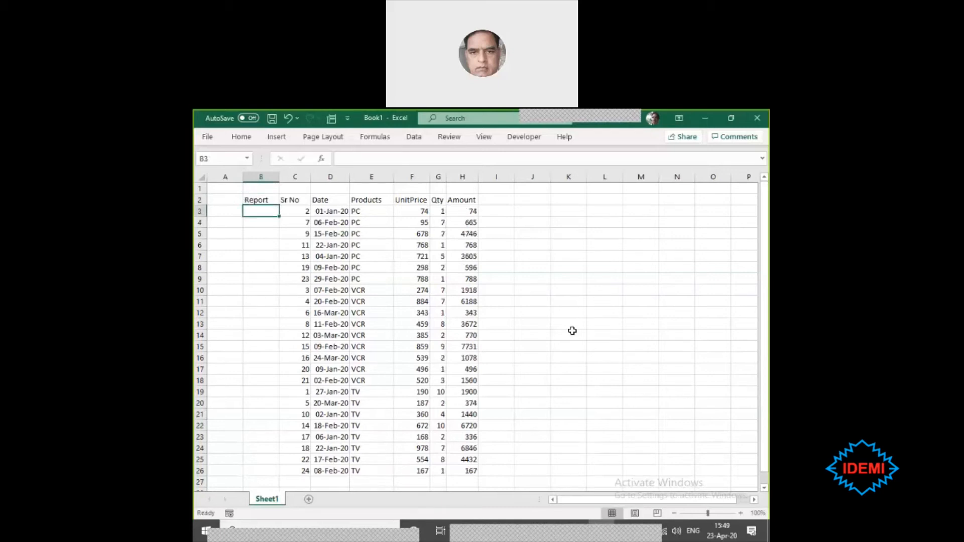
pyautogui.press('Down')
pyautogui.press('Down')
pyautogui.press('Down')
pyautogui.press('Right')
pyautogui.press('Right')
pyautogui.press('Down')
pyautogui.press('Down')
pyautogui.press('Down')
pyautogui.press('Down')
# - Move the Report entry from cell B2 down to cell B9
pyautogui.moveTo(254, 198); pyautogui.dragTo(245, 420)
pyautogui.doubleClick(250, 448)
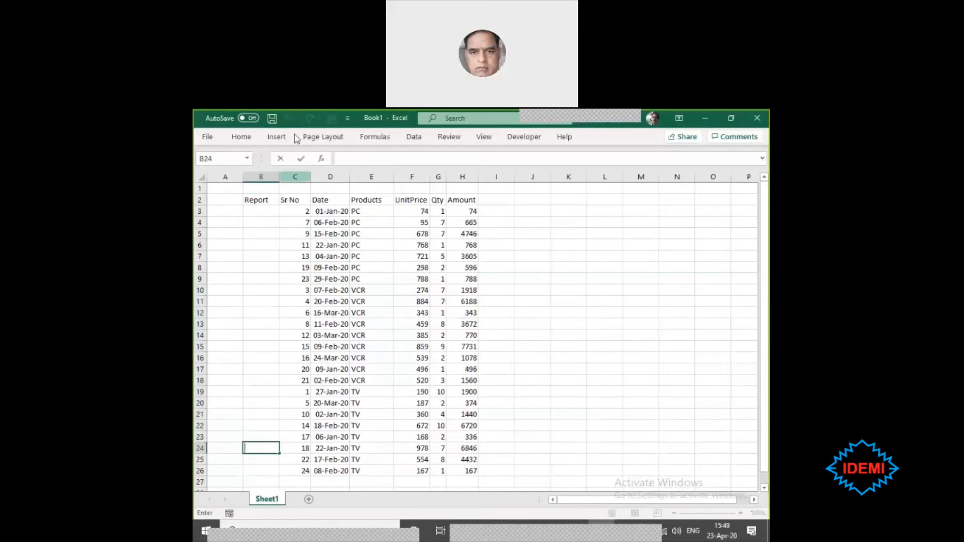
pyautogui.click(257, 196)
pyautogui.moveTo(259, 202); pyautogui.dragTo(259, 279)
# - Try to create a PivotTable on a new worksheet from range B2:H26, starting from cell D8, and abandon the attempt
pyautogui.click(334, 267)
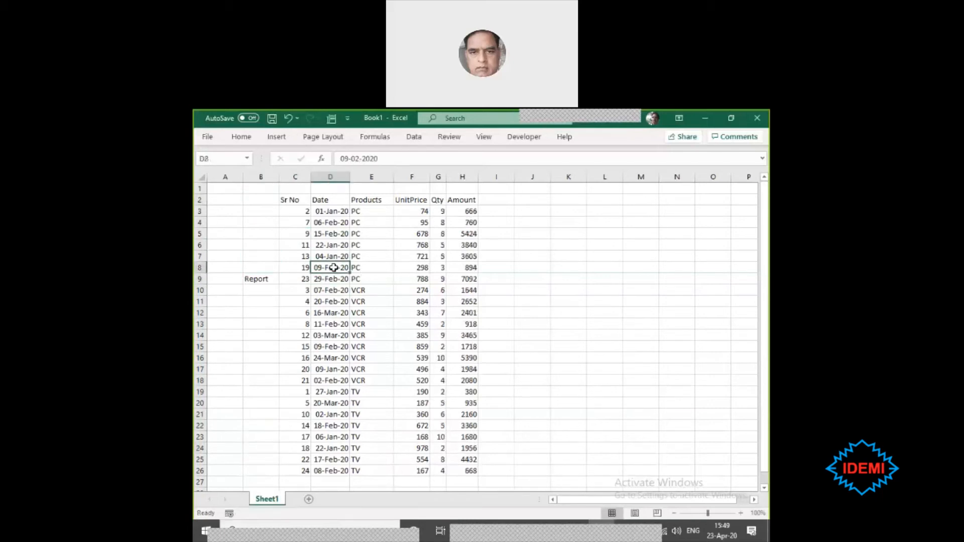
pyautogui.click(279, 137)
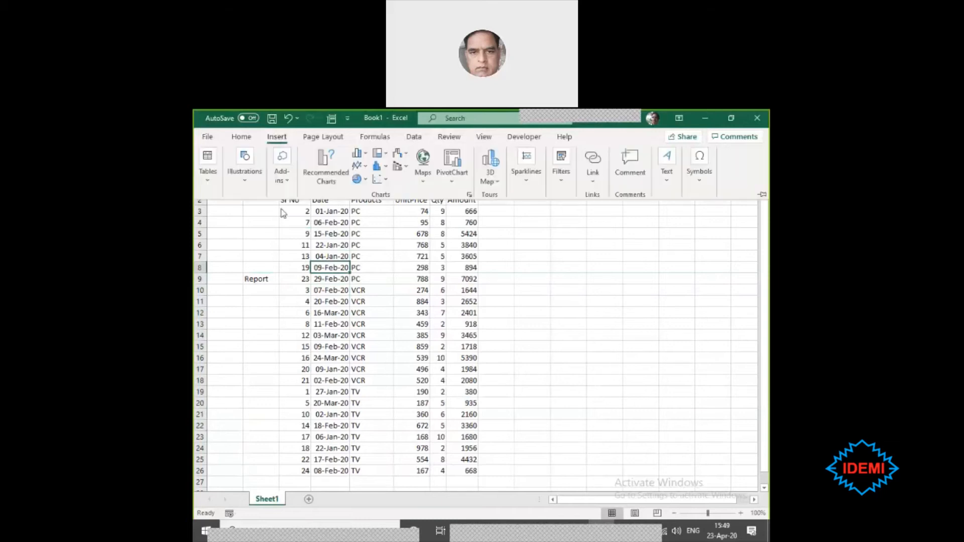
pyautogui.click(205, 170)
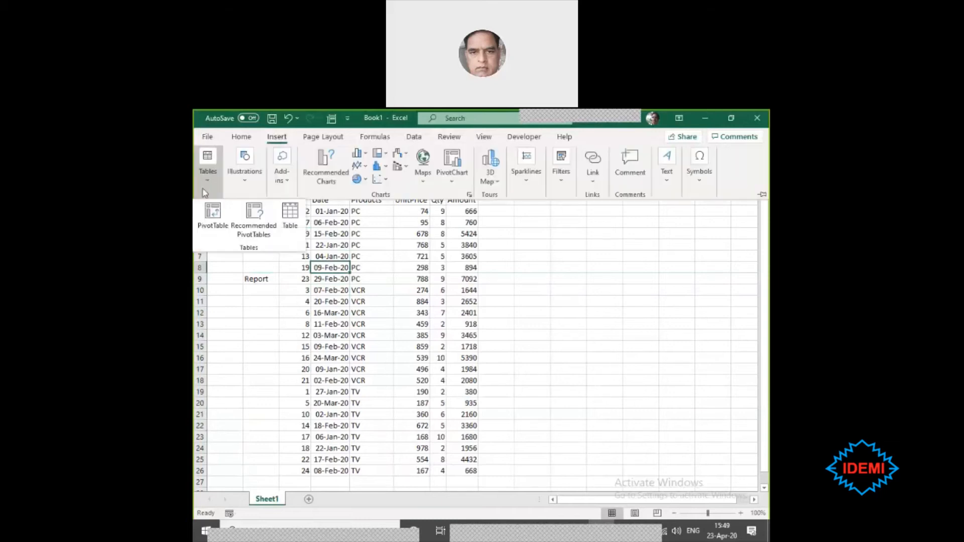
pyautogui.click(215, 221)
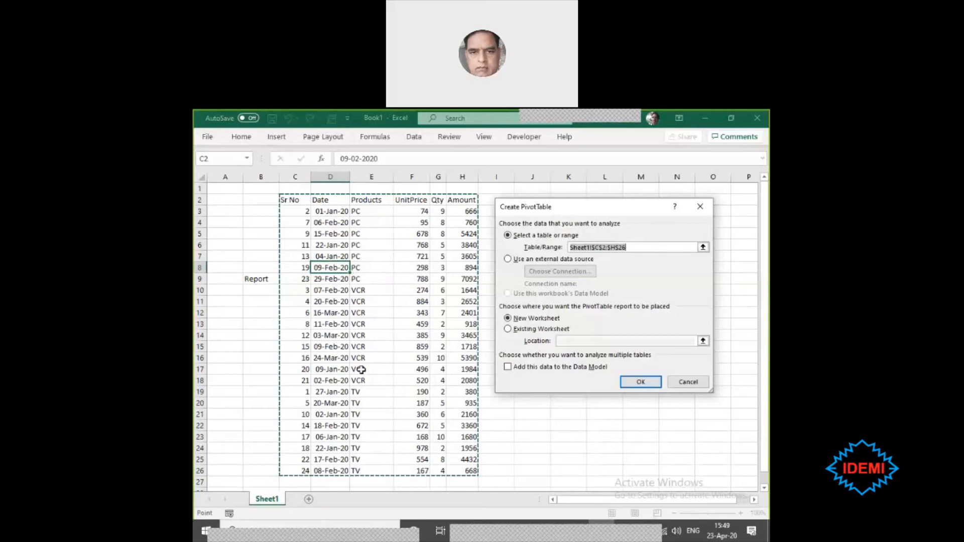
pyautogui.moveTo(258, 199); pyautogui.dragTo(455, 468)
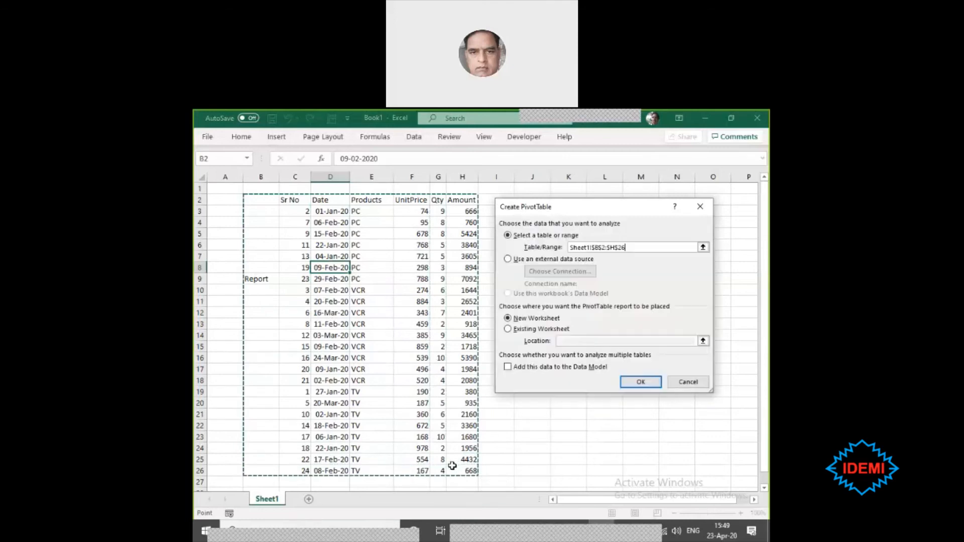
pyautogui.click(643, 383)
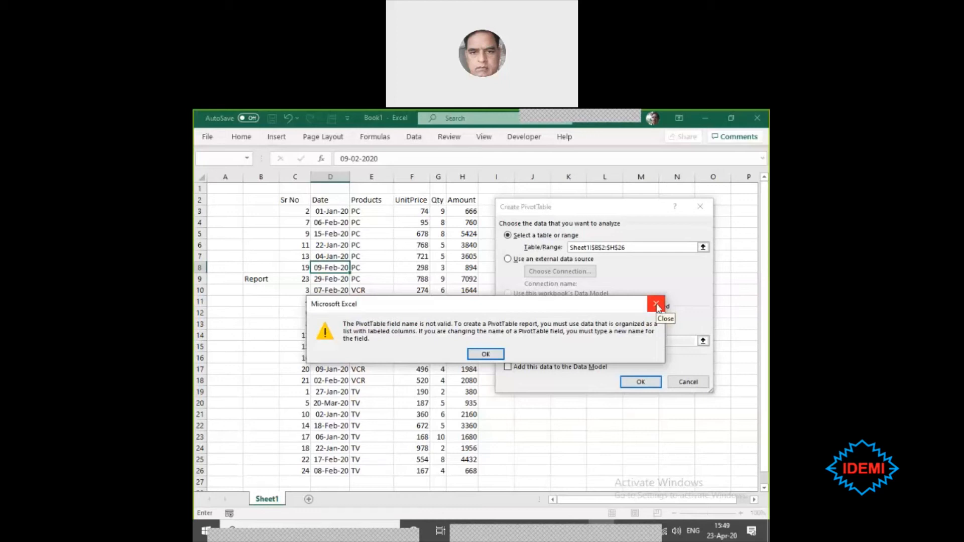
pyautogui.click(485, 355)
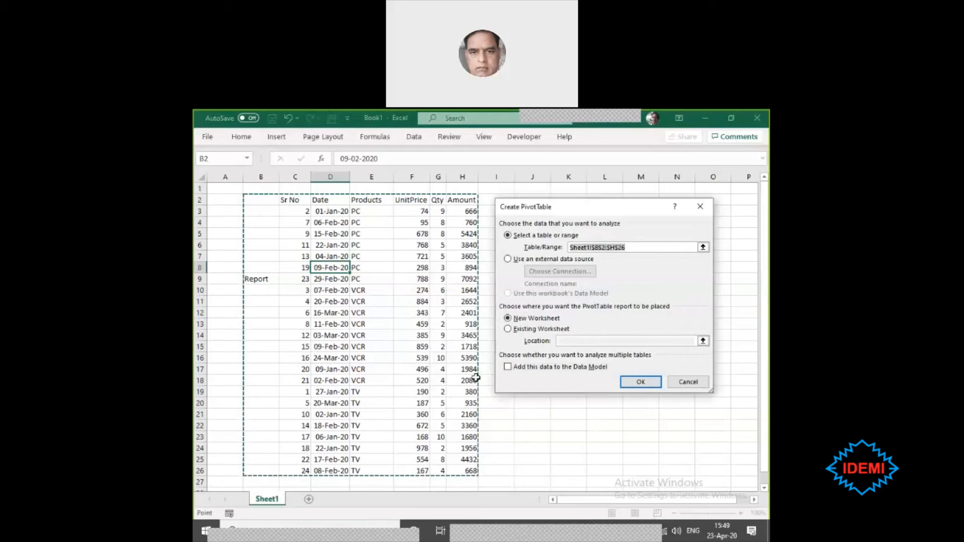
pyautogui.press('Escape')
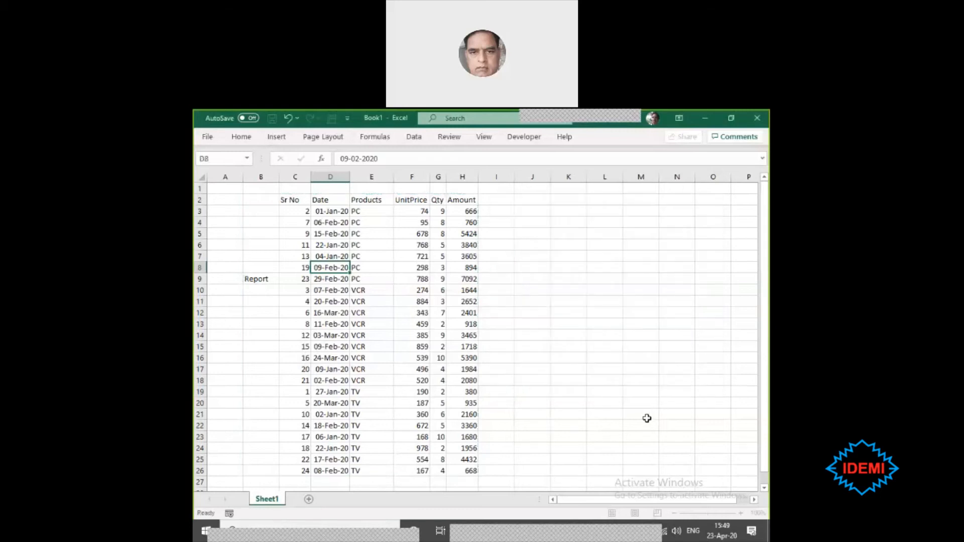
# - Clear the Report entry from cell B9
pyautogui.click(262, 279)
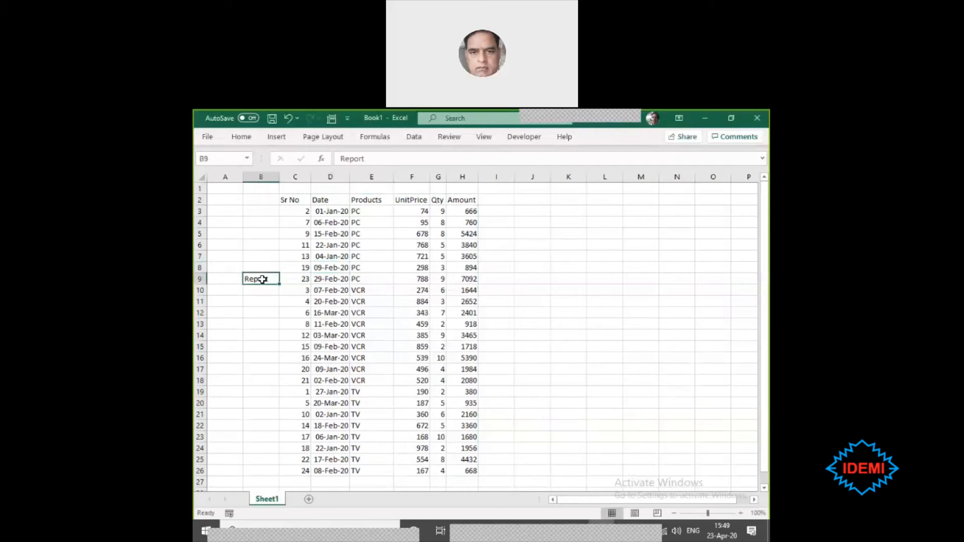
pyautogui.press('Delete')
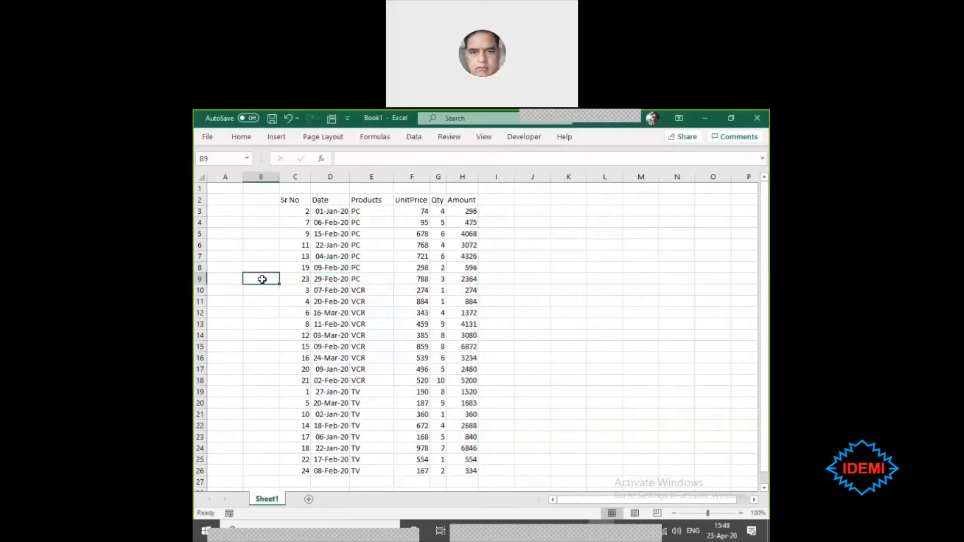
pyautogui.click(535, 297)
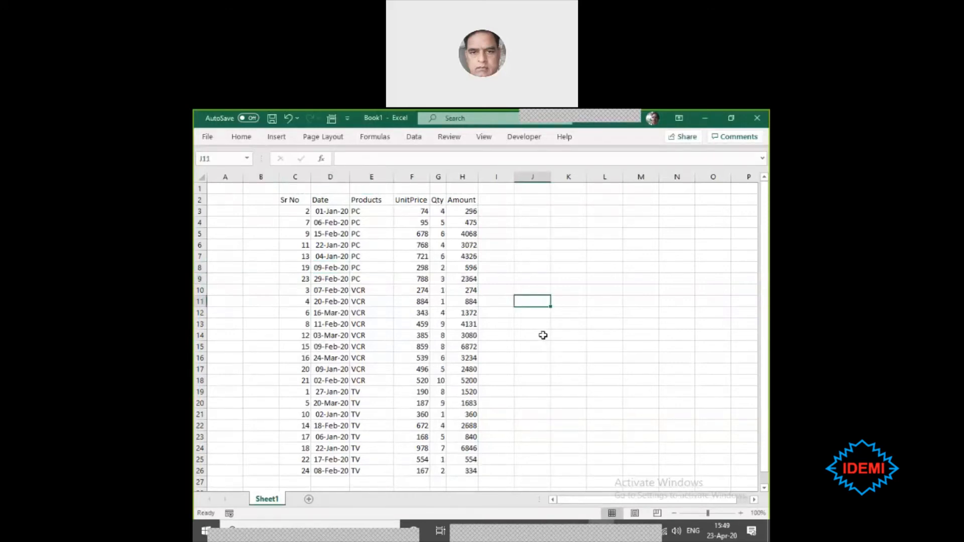
# - Create a PivotTable from the sales table C2:H26 on the existing worksheet, placed at cell A32
pyautogui.click(294, 201)
pyautogui.moveTo(294, 201); pyautogui.dragTo(470, 291)
pyautogui.moveTo(469, 337); pyautogui.dragTo(468, 467)
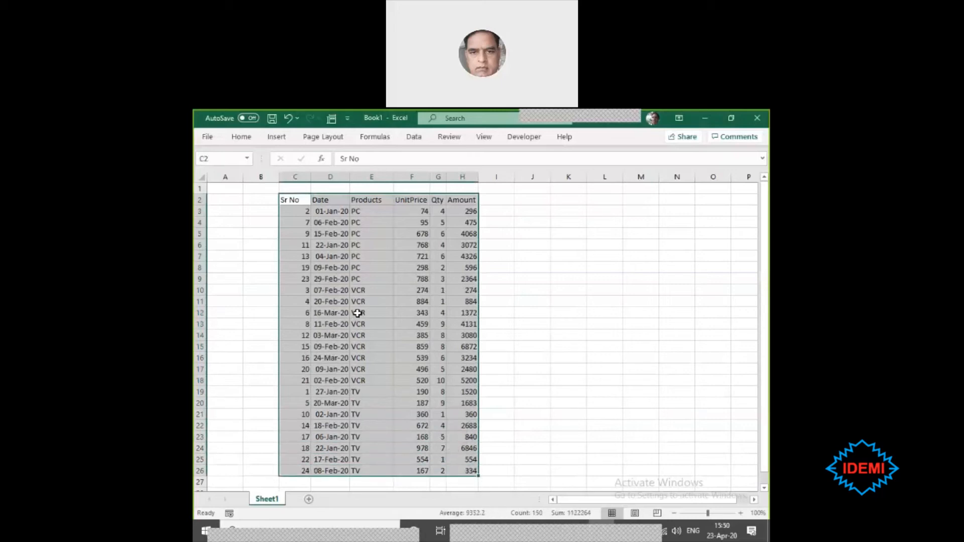
pyautogui.click(357, 313)
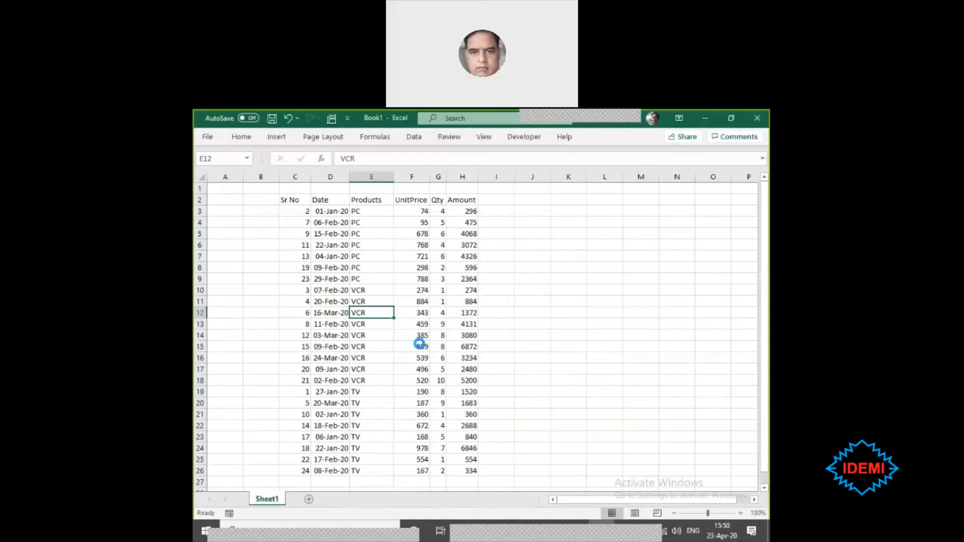
pyautogui.hotkey('alt', 'n', 'v')
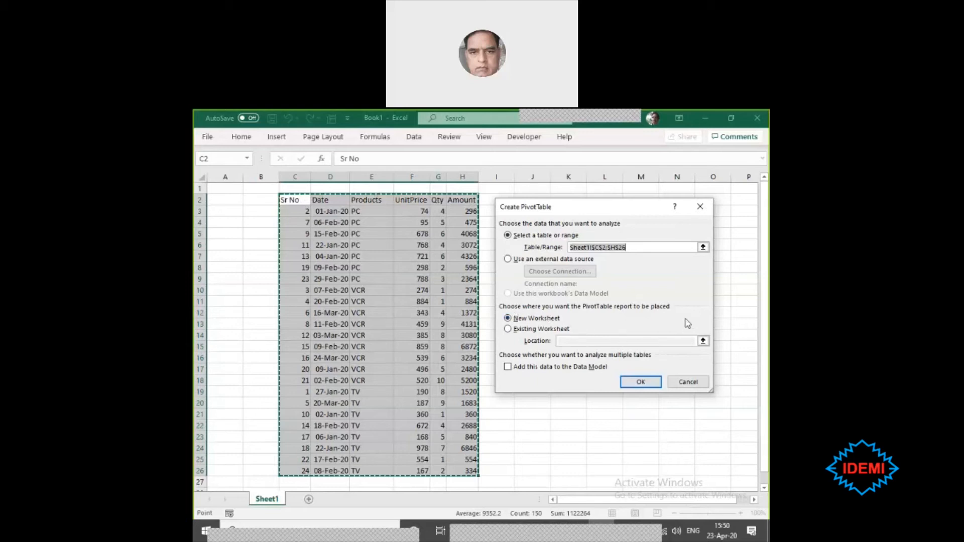
pyautogui.click(508, 318)
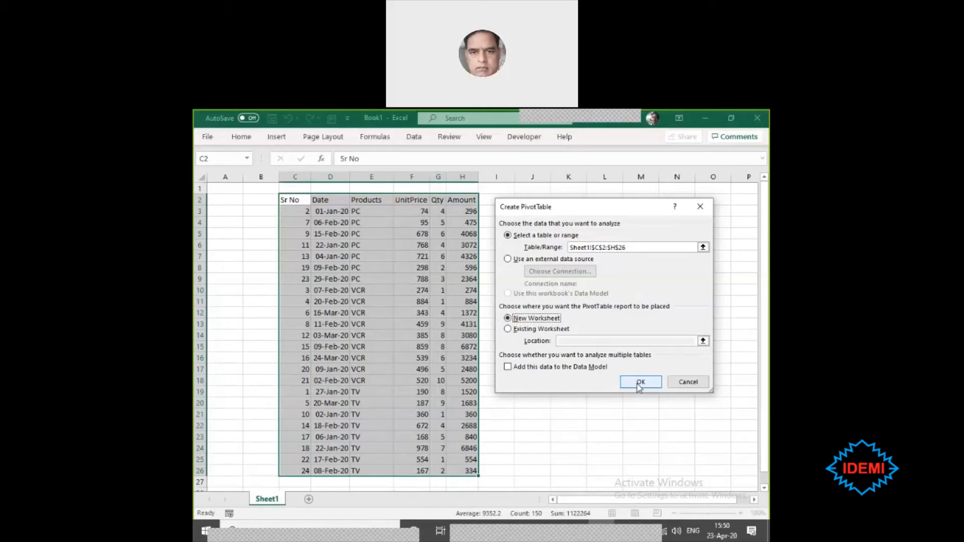
pyautogui.click(508, 329)
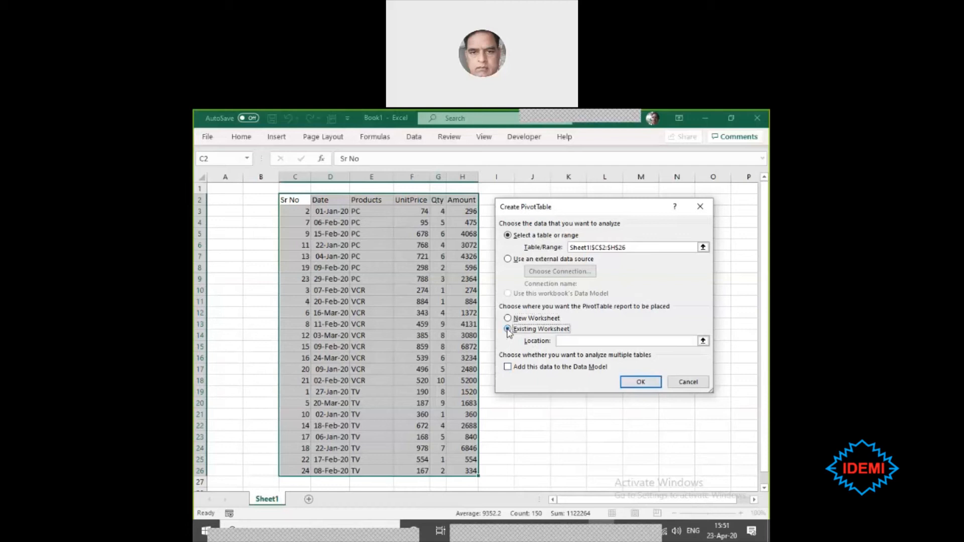
pyautogui.scroll(-3, 381, 351)
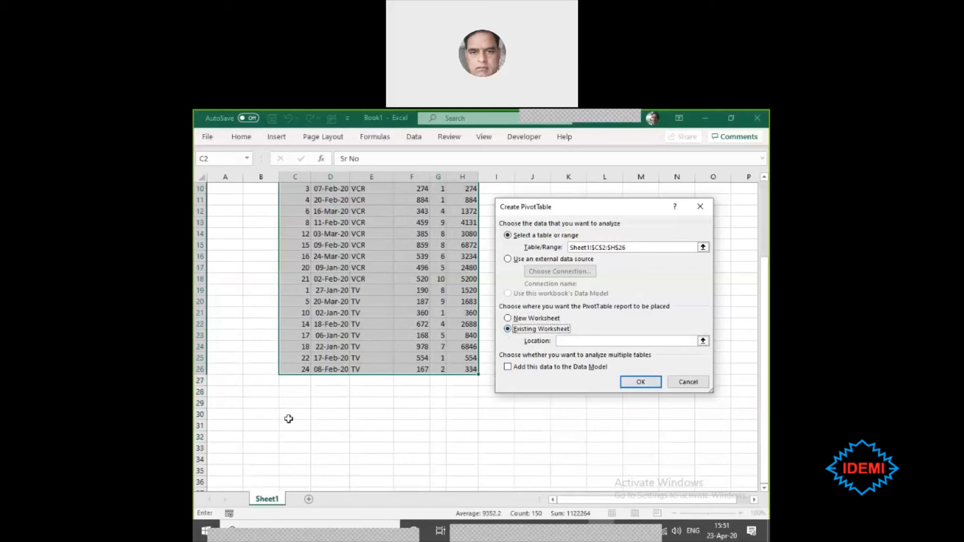
pyautogui.click(229, 435)
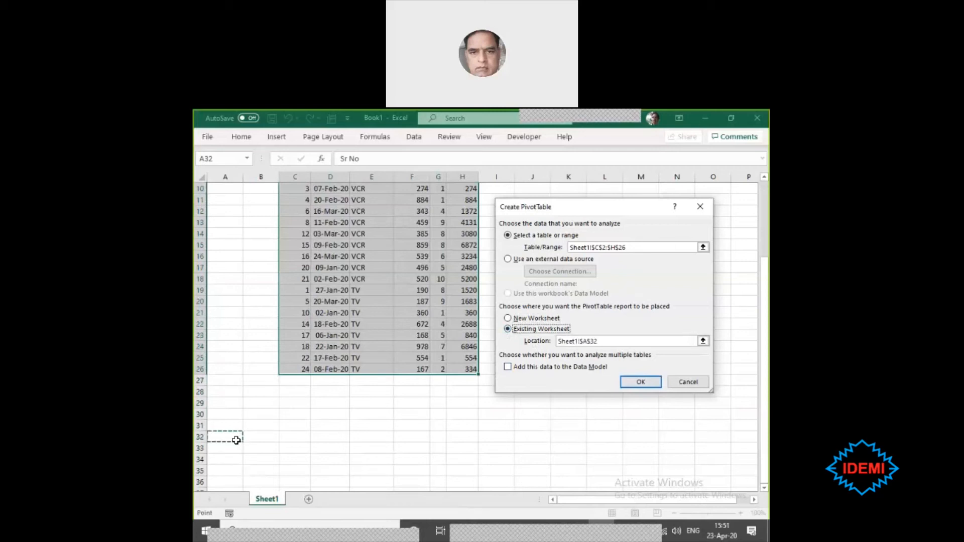
pyautogui.click(645, 384)
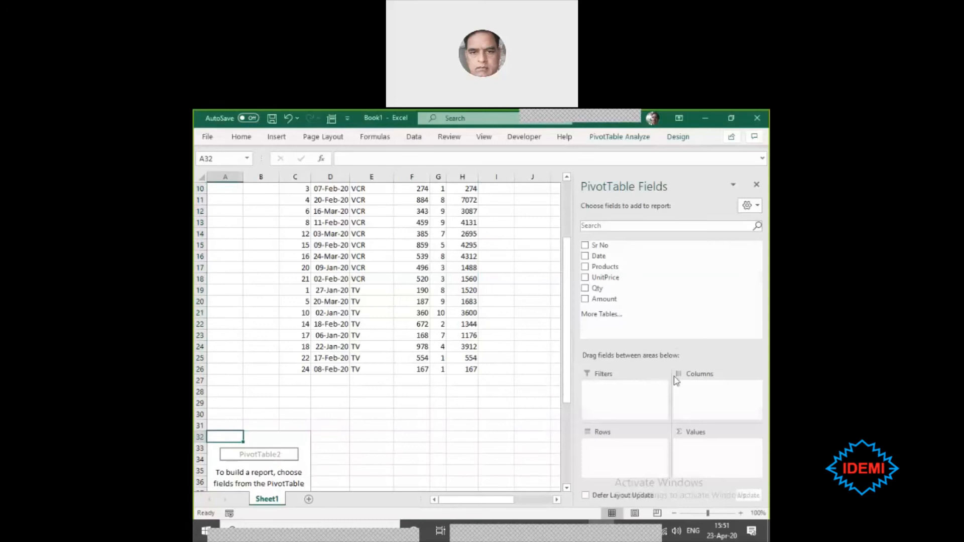
# - Examine the empty PivotTable below the sales data and check when its field list is shown by selecting cells outside and inside it
pyautogui.scroll(-6, 226, 337)
pyautogui.scroll(4, 234, 341)
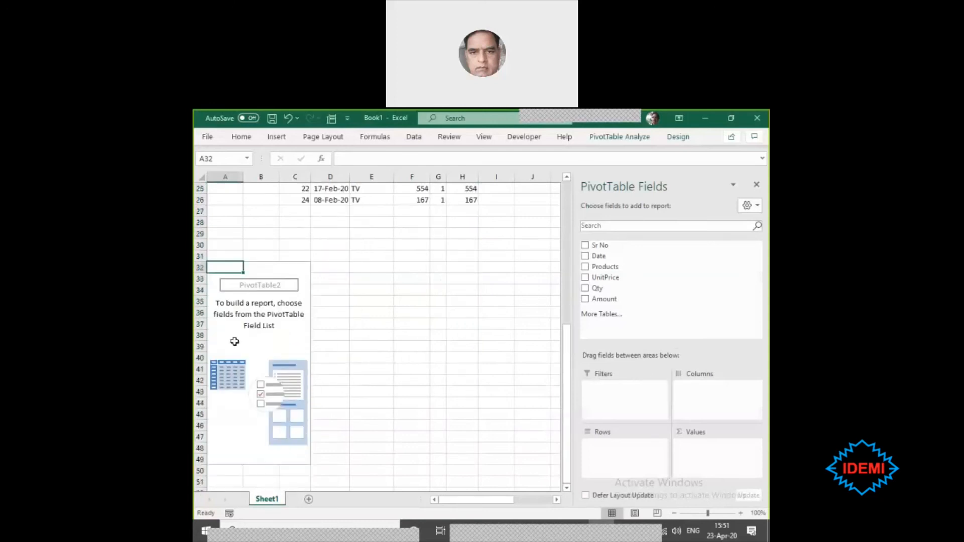
pyautogui.scroll(-2, 234, 341)
pyautogui.scroll(3, 234, 341)
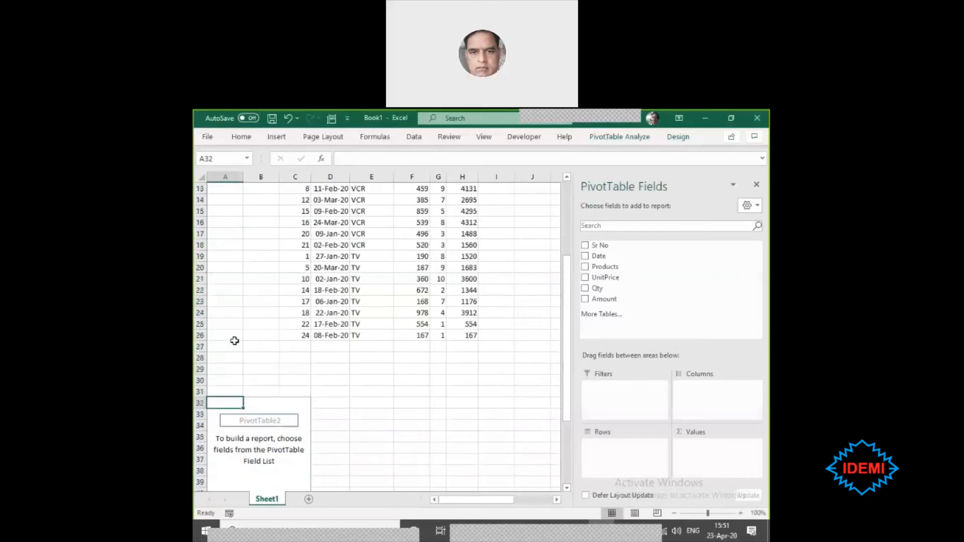
pyautogui.scroll(4, 441, 387)
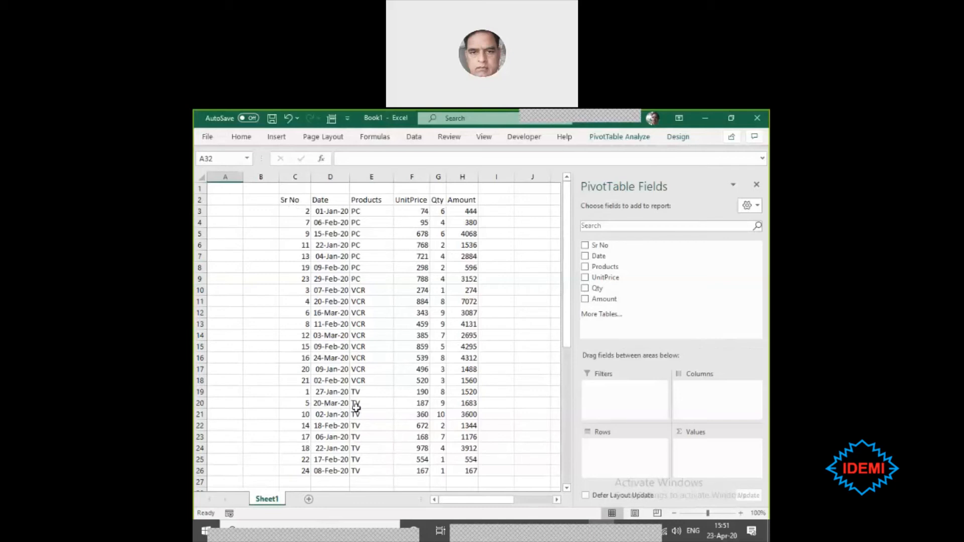
pyautogui.click(339, 256)
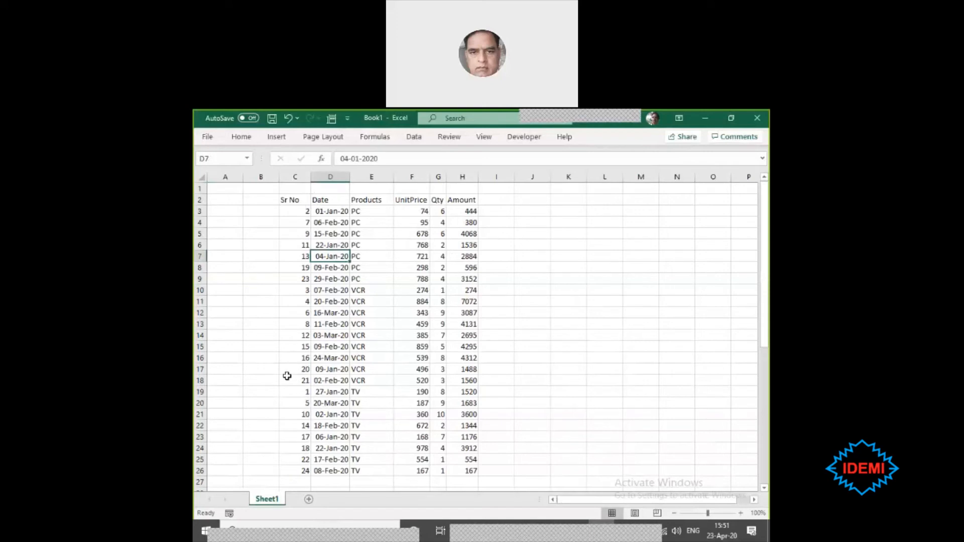
pyautogui.scroll(-3, 288, 374)
pyautogui.scroll(-1, 319, 302)
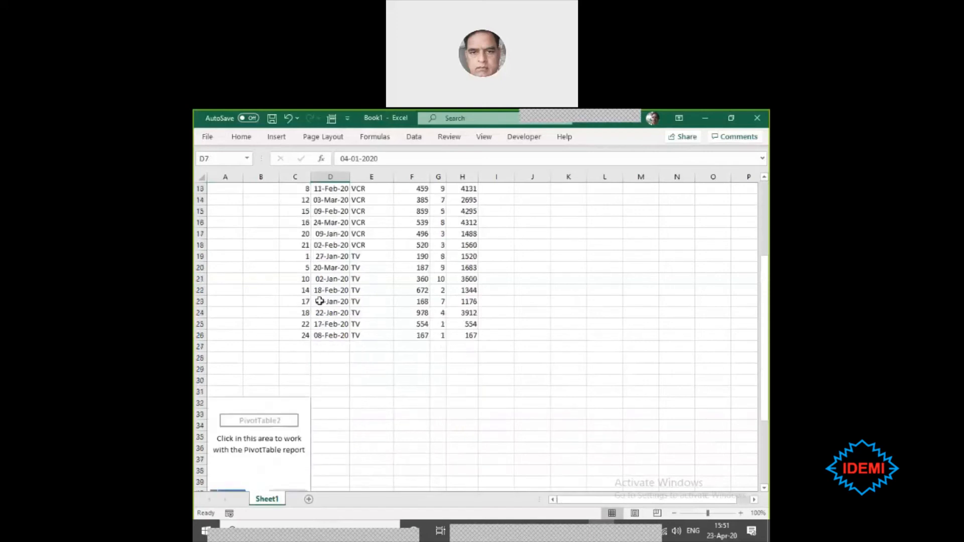
pyautogui.scroll(-2, 319, 301)
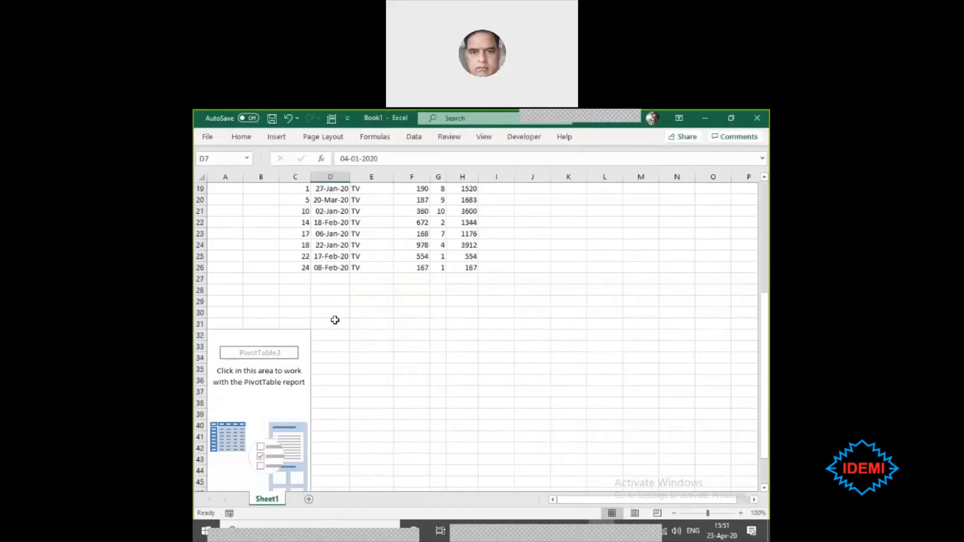
pyautogui.click(271, 392)
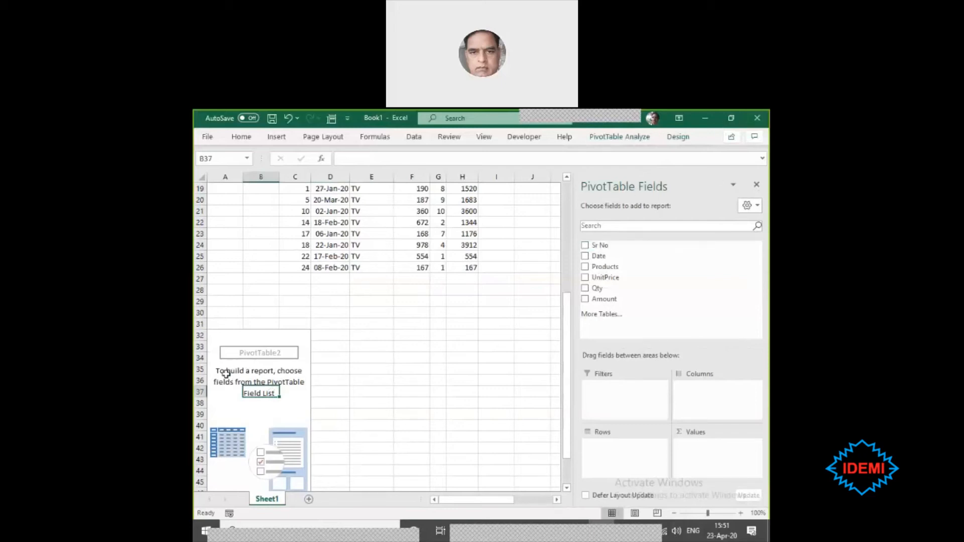
pyautogui.click(416, 282)
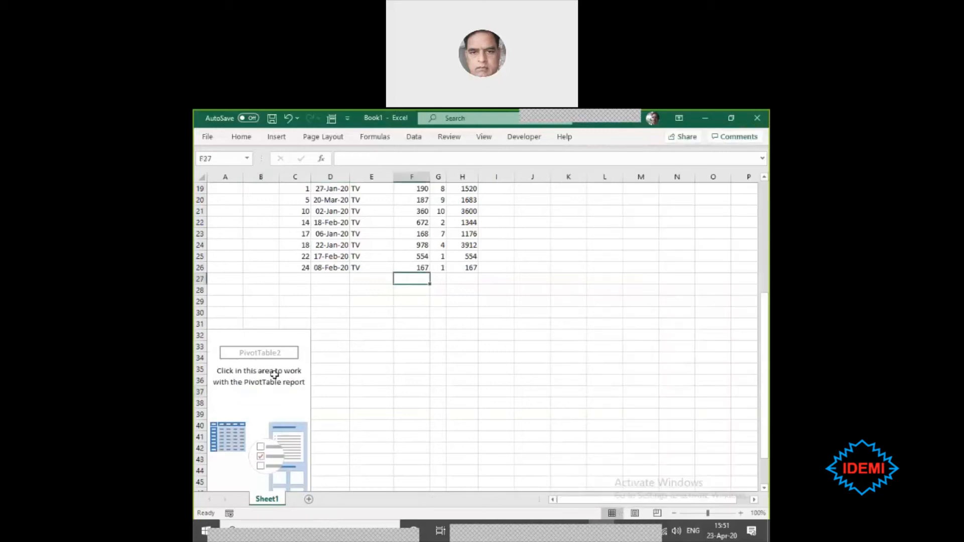
# - Compare the PivotTable field list's visibility with a cell selected inside the empty report area and with blank cells selected around it
pyautogui.click(254, 389)
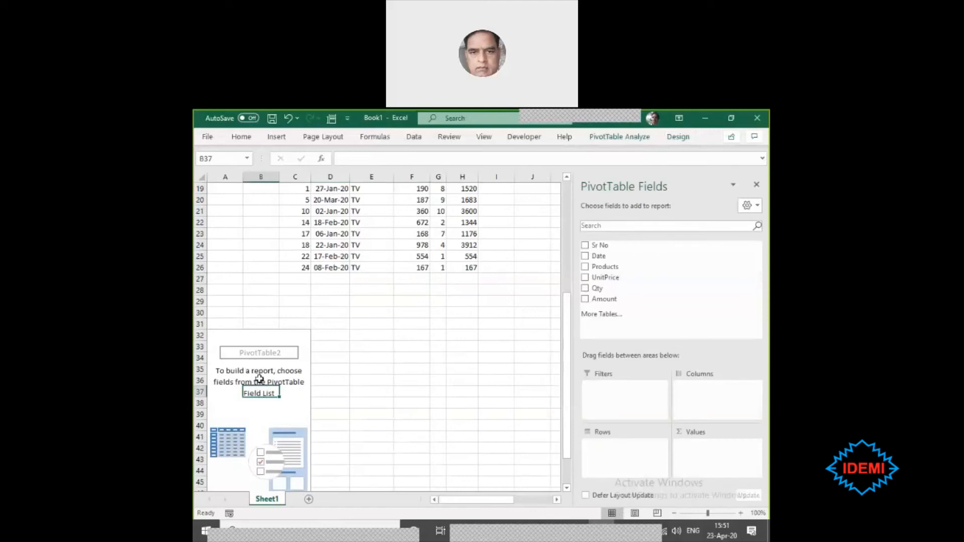
pyautogui.click(407, 295)
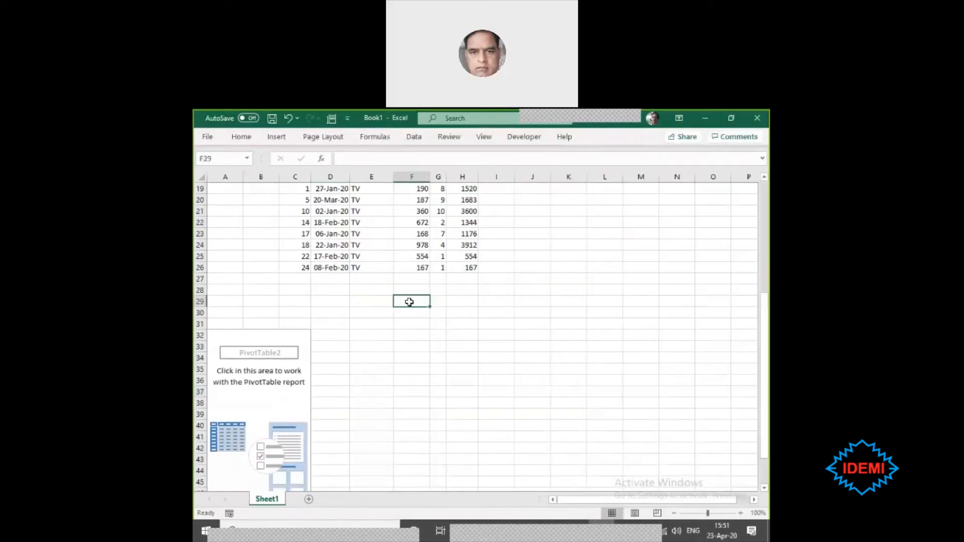
pyautogui.click(493, 321)
pyautogui.click(246, 287)
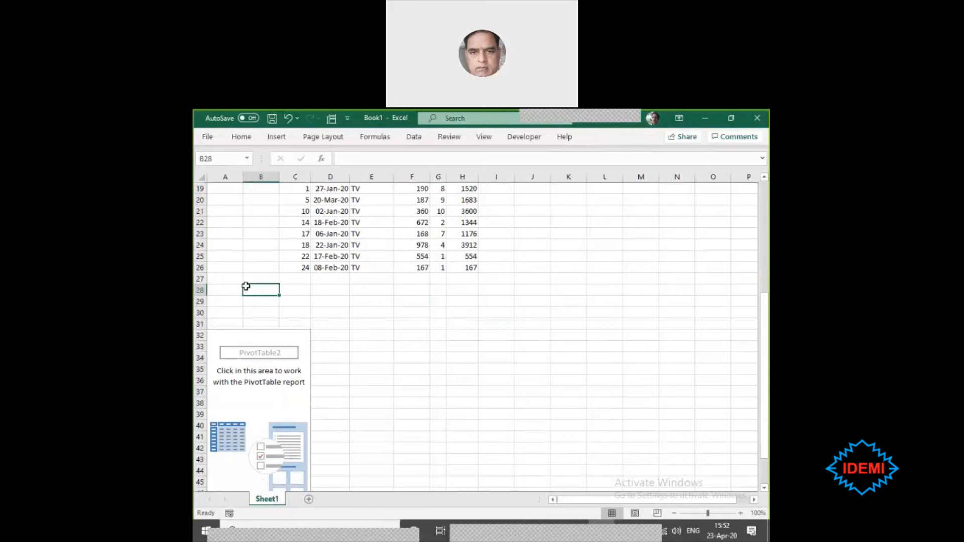
pyautogui.click(434, 368)
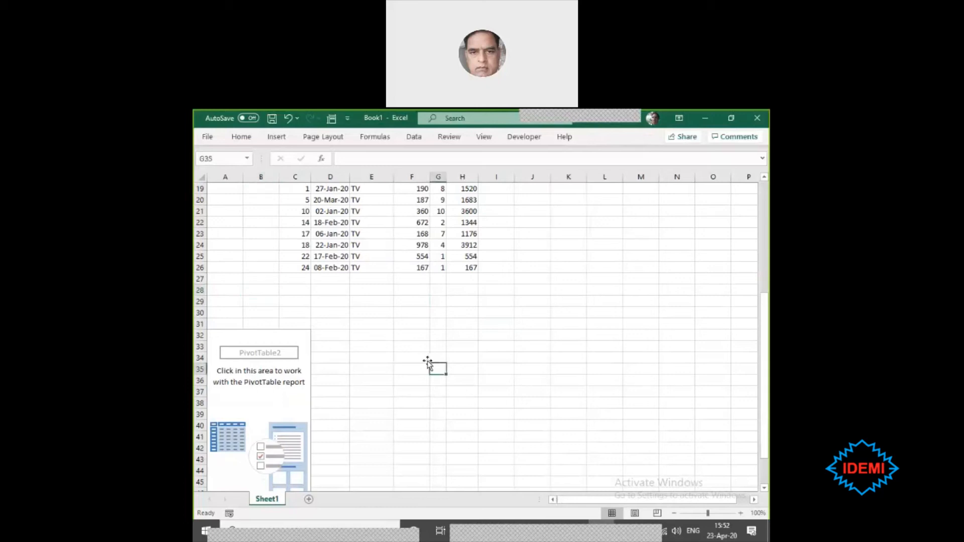
pyautogui.click(236, 383)
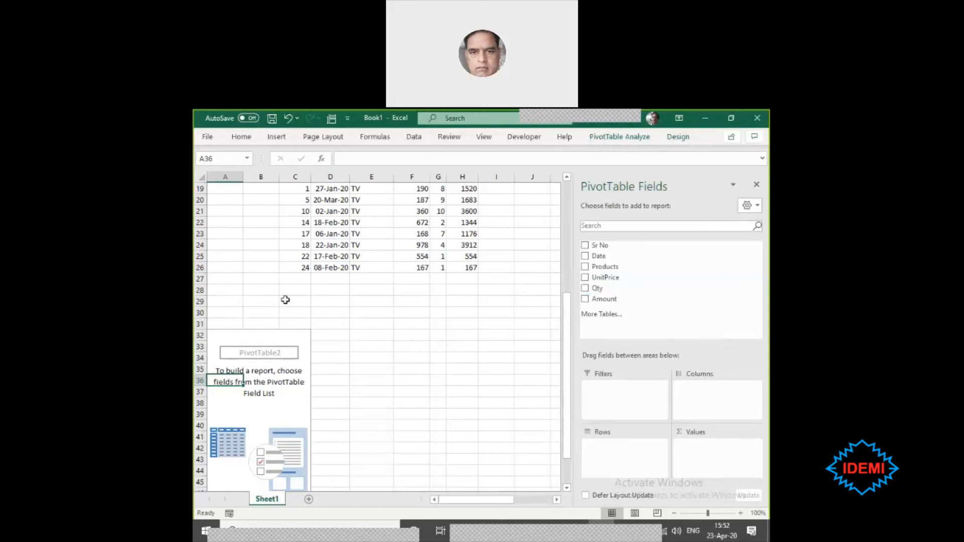
pyautogui.click(340, 299)
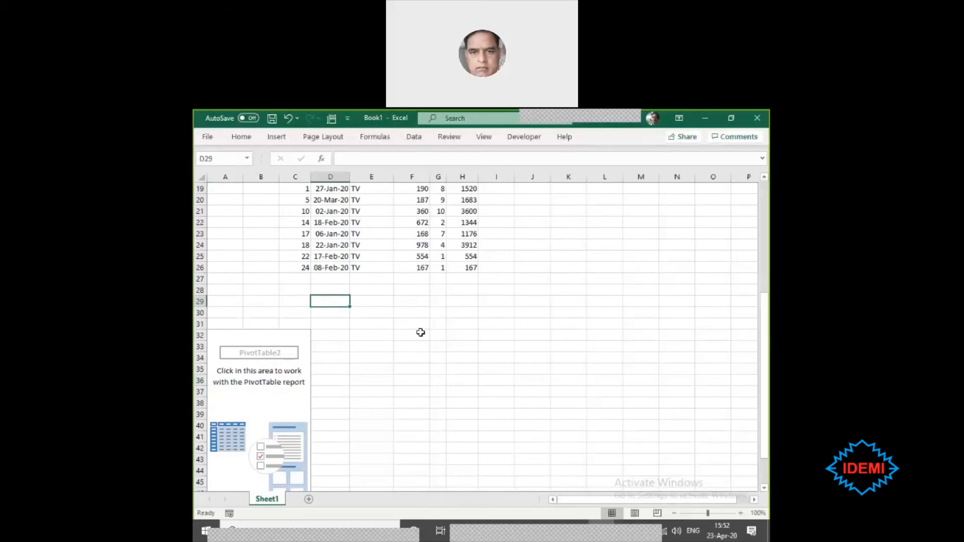
pyautogui.click(421, 332)
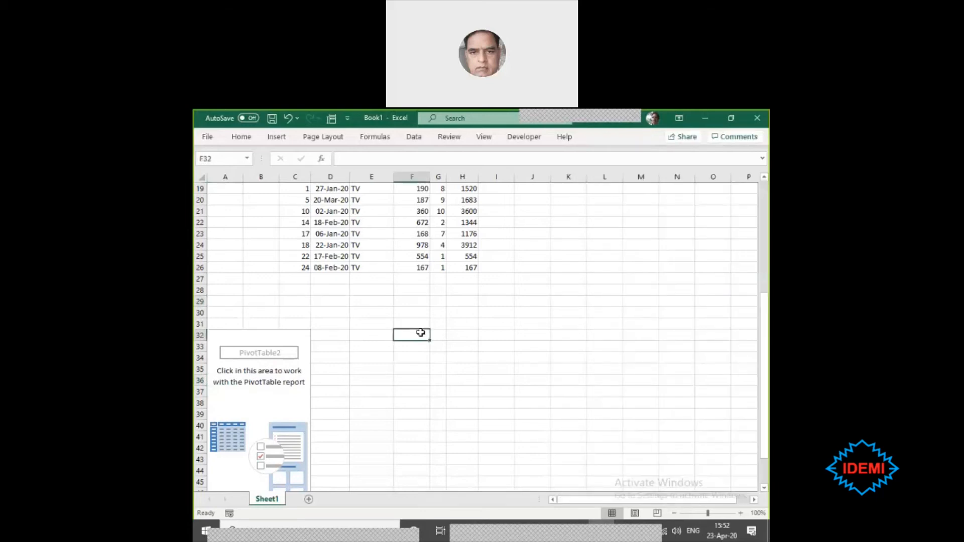
# - Enter Pivot in cell E30 and Pivot Table in cell E31, below the sales data
pyautogui.click(373, 308)
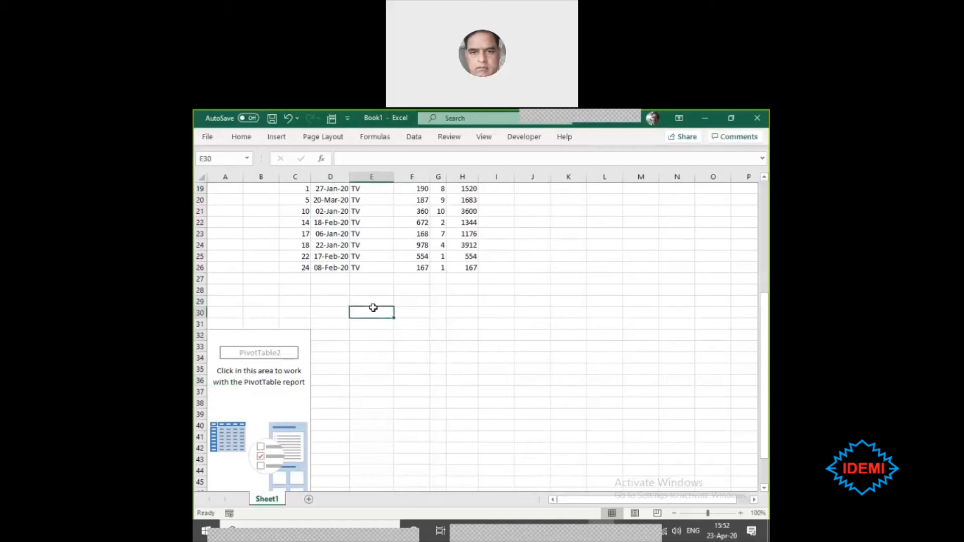
pyautogui.write('Pivot')
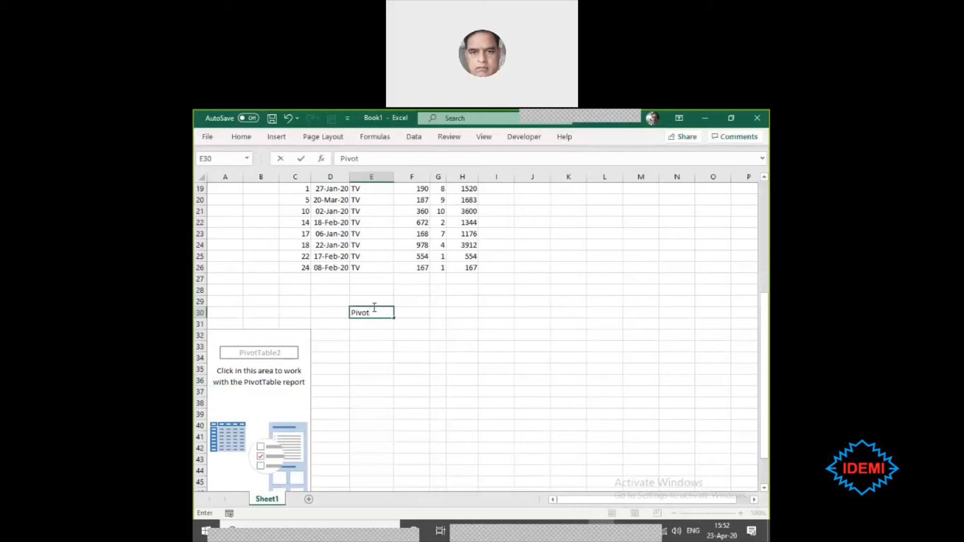
pyautogui.press('Return')
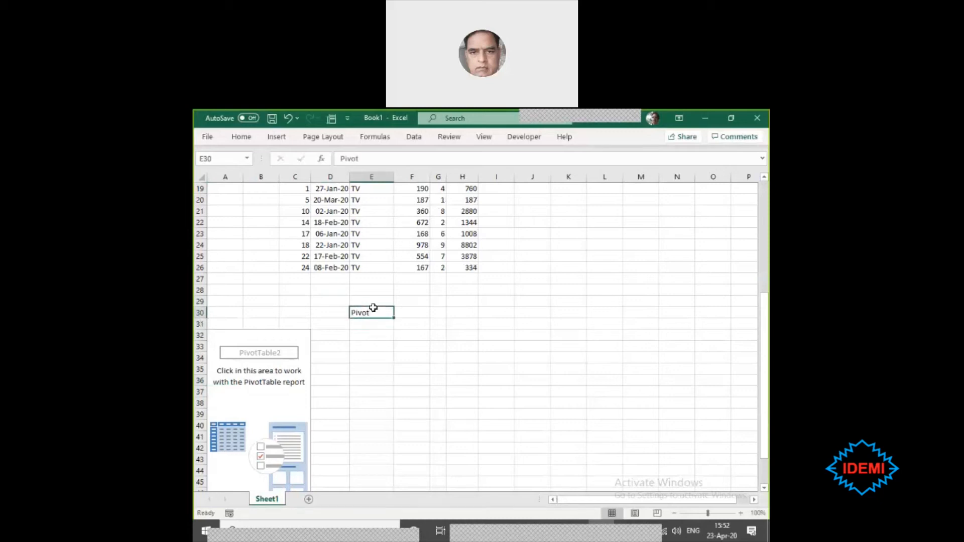
pyautogui.write('Pivot')
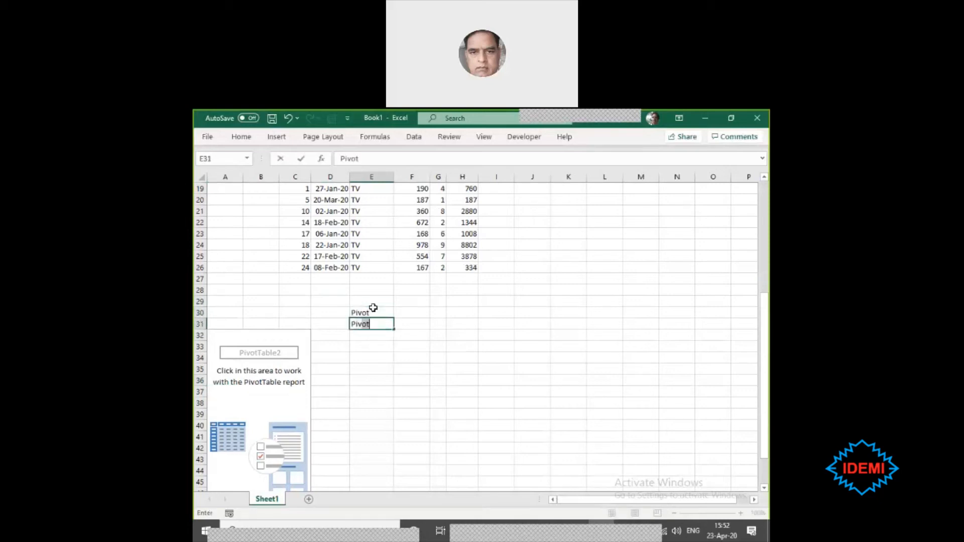
pyautogui.press('BackSpace')
pyautogui.write('y')
pyautogui.press('BackSpace')
pyautogui.write('t Table')
pyautogui.click(431, 360)
# - Examine the two text entries in E30 and E31 and the empty PivotTable beside them at 175% magnification
pyautogui.scroll(4, 432, 371)
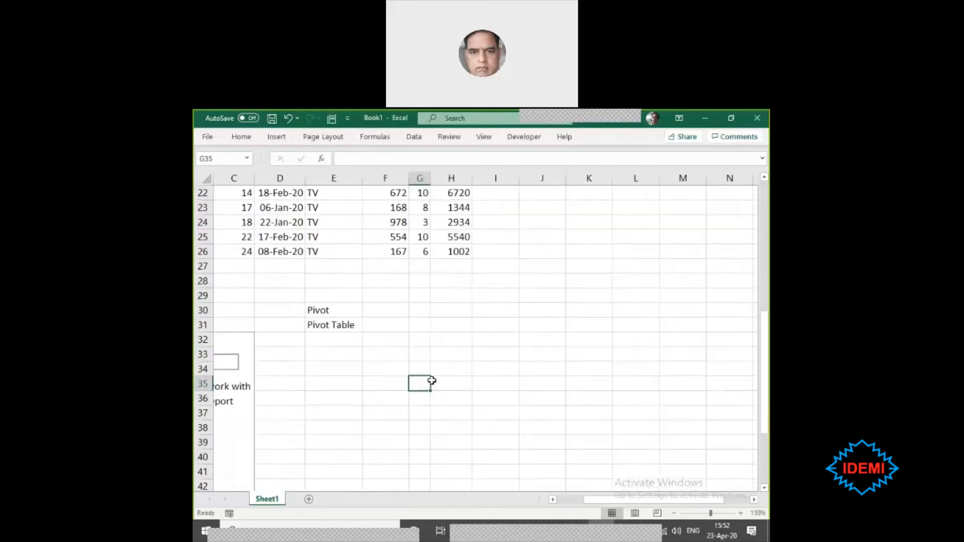
pyautogui.scroll(1, 432, 384)
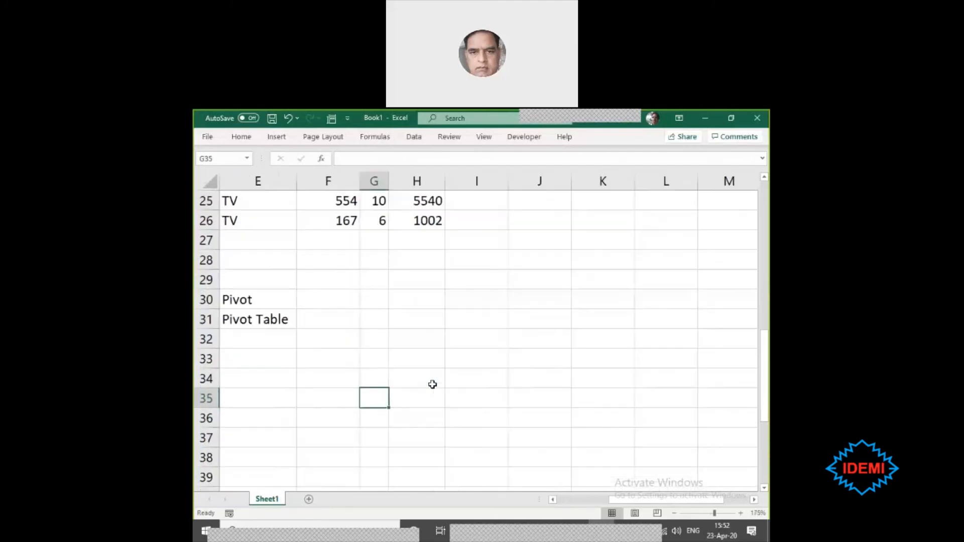
pyautogui.click(552, 499)
pyautogui.click(553, 500)
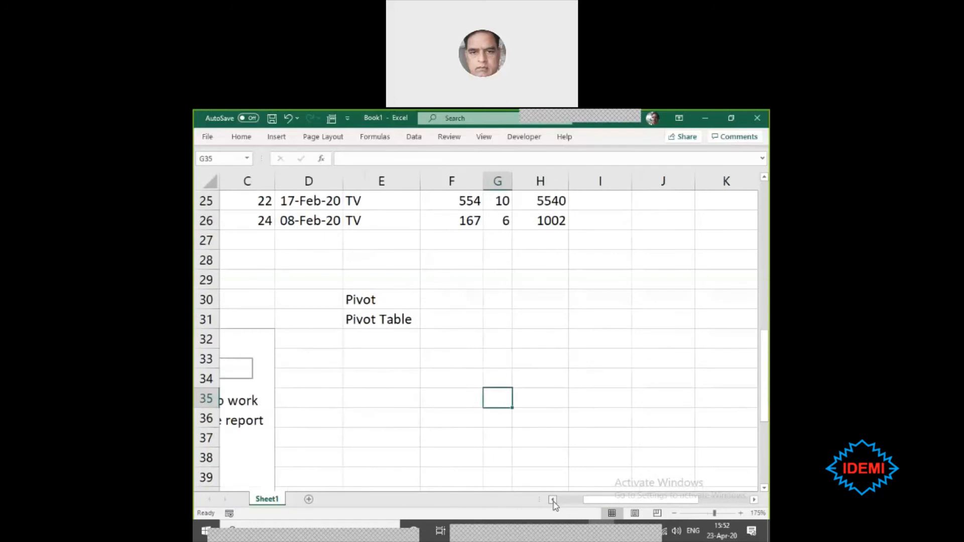
pyautogui.click(552, 500)
pyautogui.moveTo(420, 296); pyautogui.dragTo(427, 336)
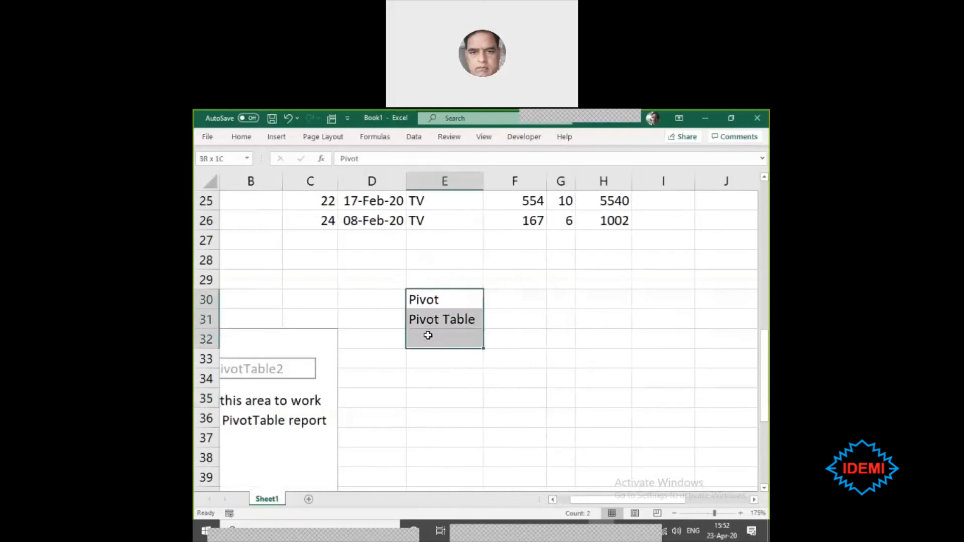
pyautogui.click(566, 376)
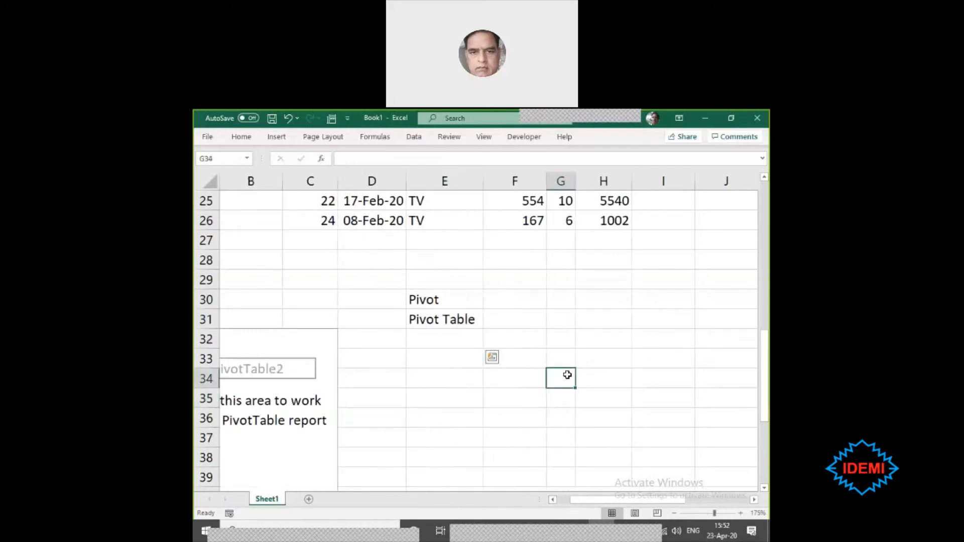
pyautogui.click(425, 315)
pyautogui.click(430, 299)
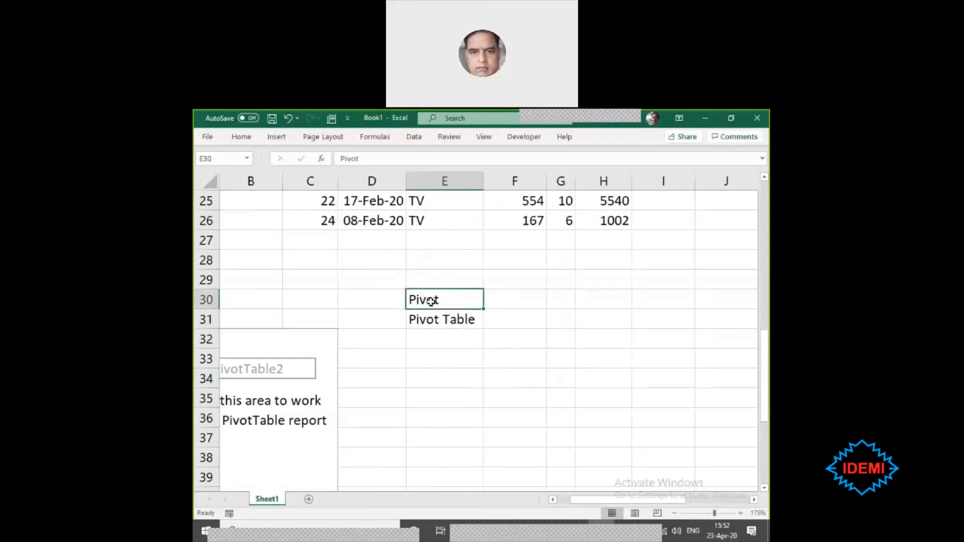
pyautogui.click(440, 323)
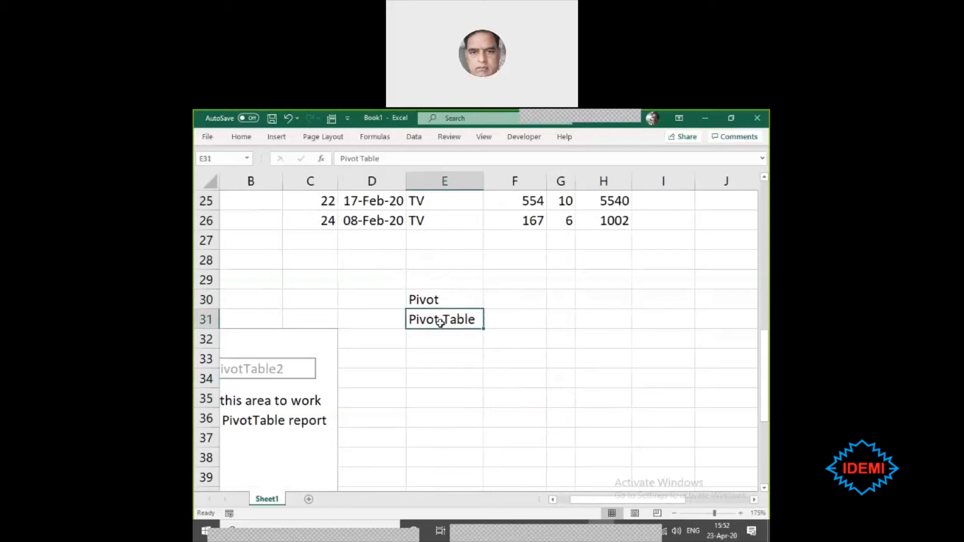
pyautogui.click(553, 500)
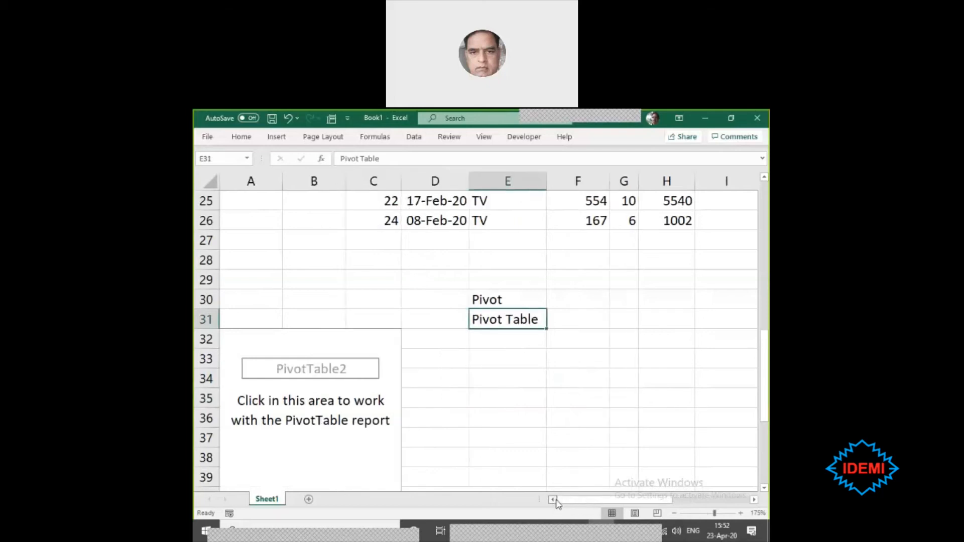
pyautogui.click(494, 300)
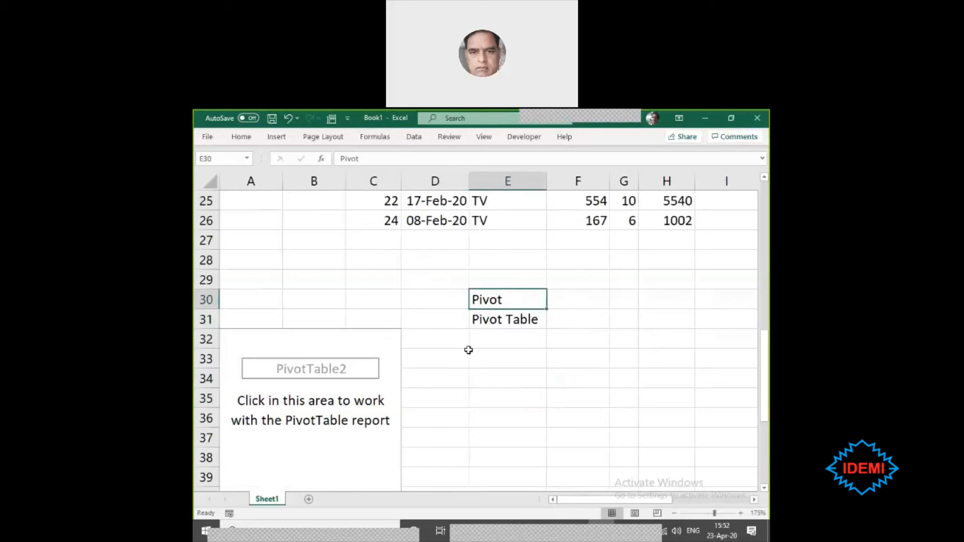
pyautogui.click(483, 362)
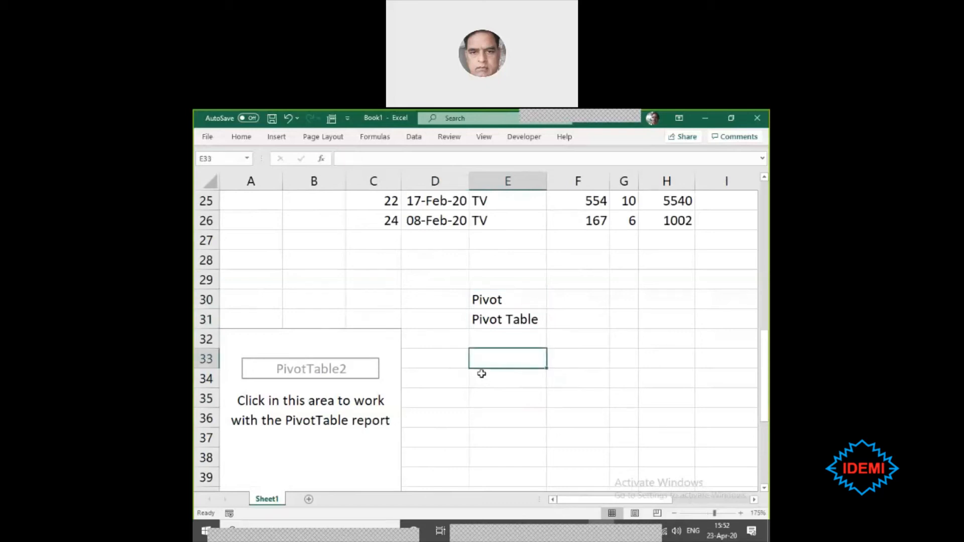
pyautogui.click(481, 373)
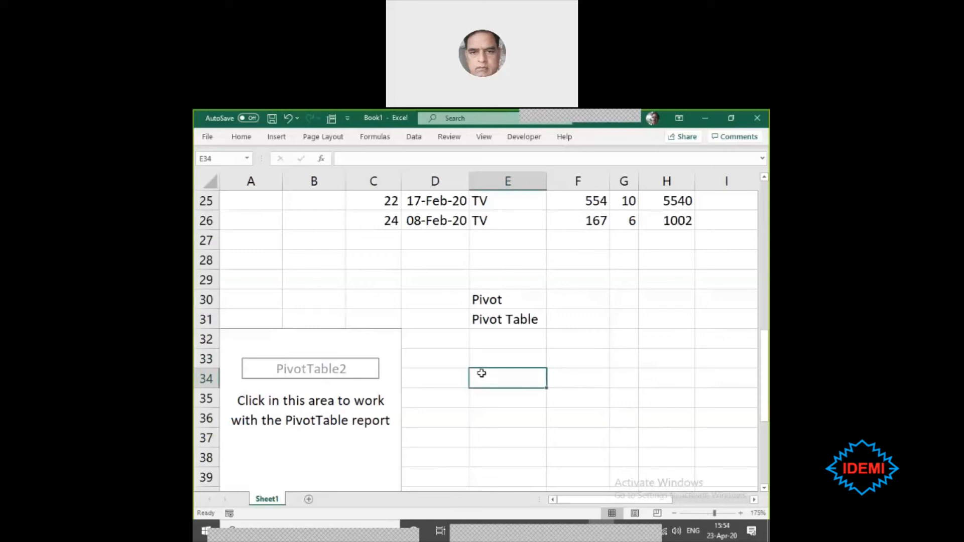
# - Examine the Pivot and Pivot Table entries in E30:E31 and the Products and Qty columns of the sales table
pyautogui.click(506, 341)
pyautogui.click(494, 355)
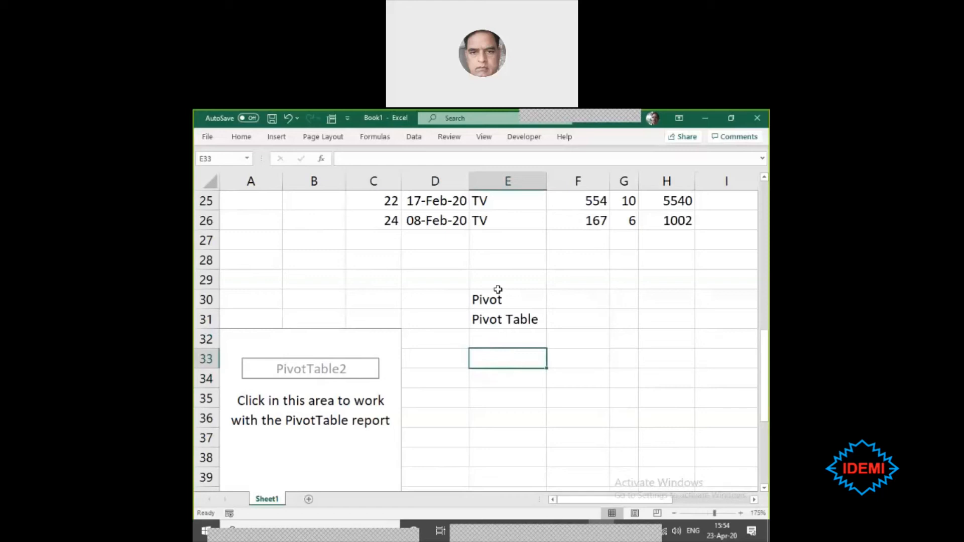
pyautogui.moveTo(497, 297); pyautogui.dragTo(492, 315)
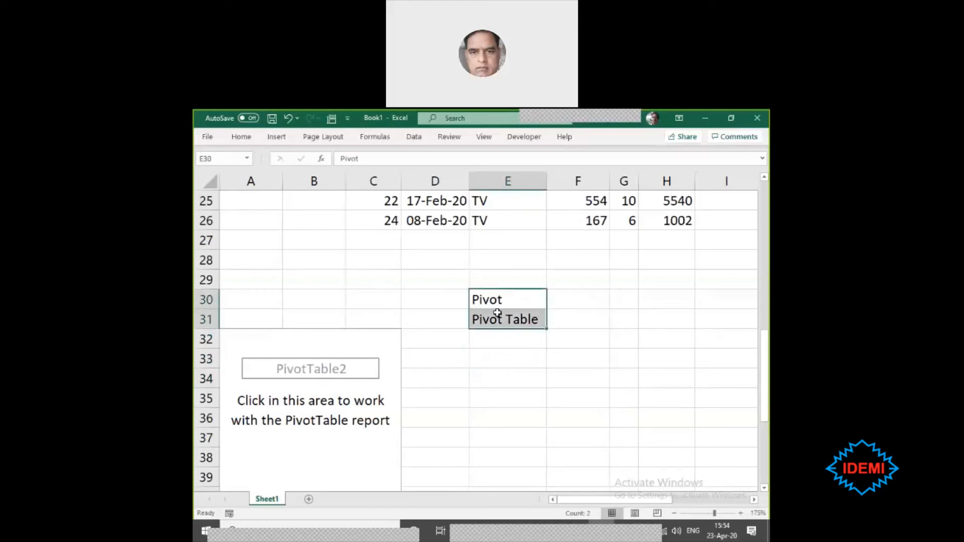
pyautogui.click(492, 343)
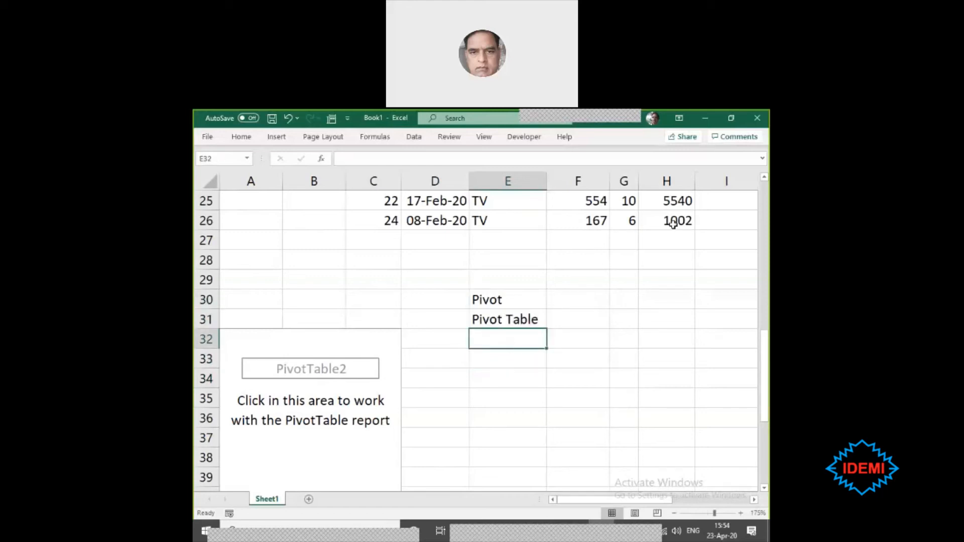
pyautogui.moveTo(678, 215); pyautogui.dragTo(389, 187)
pyautogui.click(458, 276)
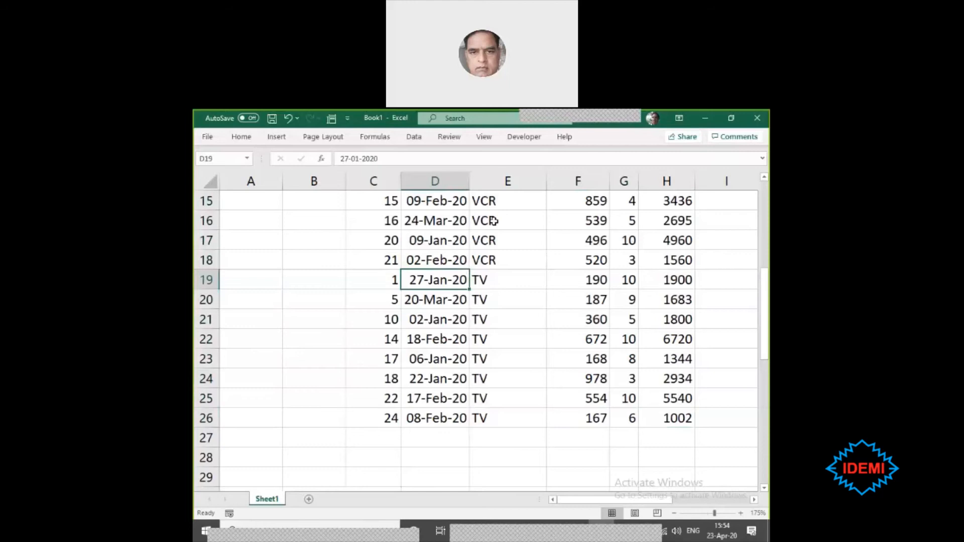
pyautogui.click(494, 215)
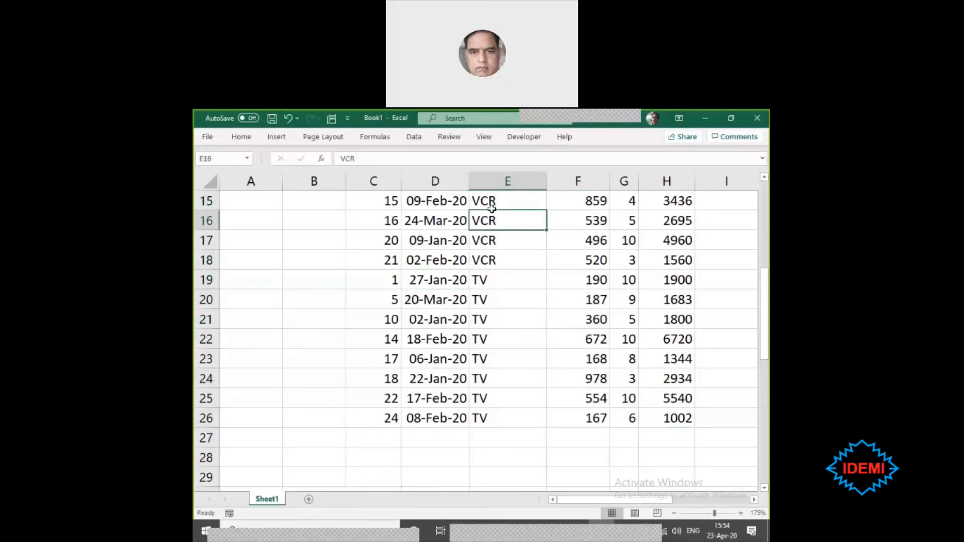
pyautogui.scroll(3, 597, 281)
pyautogui.scroll(2, 596, 281)
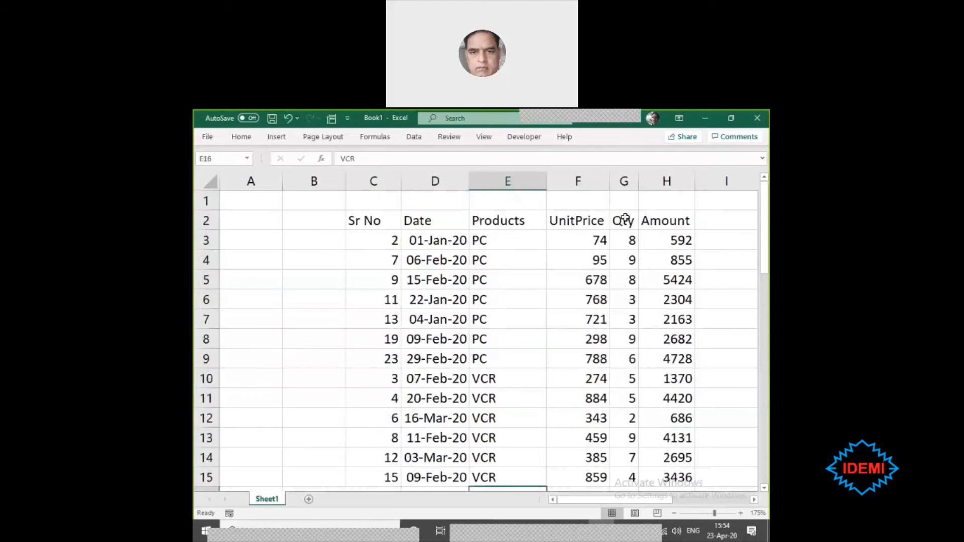
pyautogui.click(624, 218)
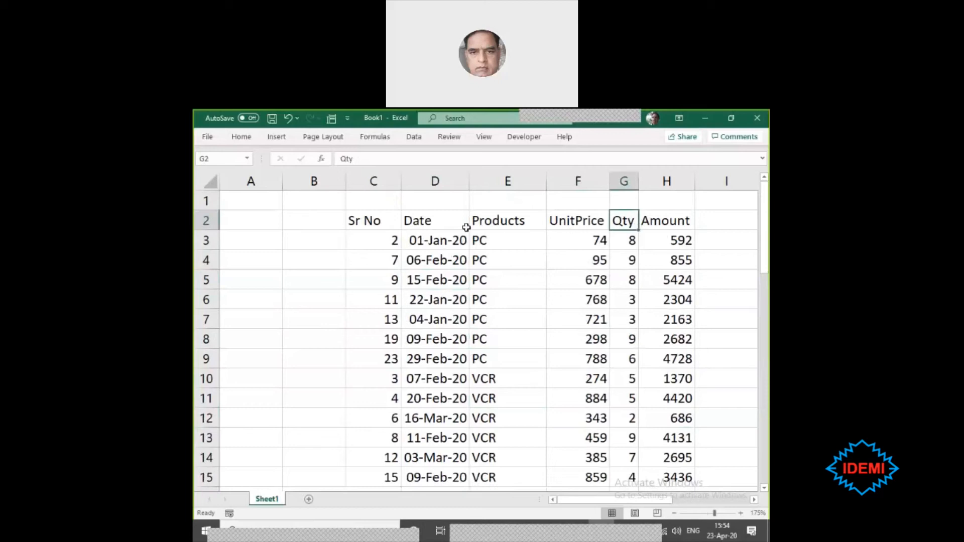
pyautogui.click(491, 220)
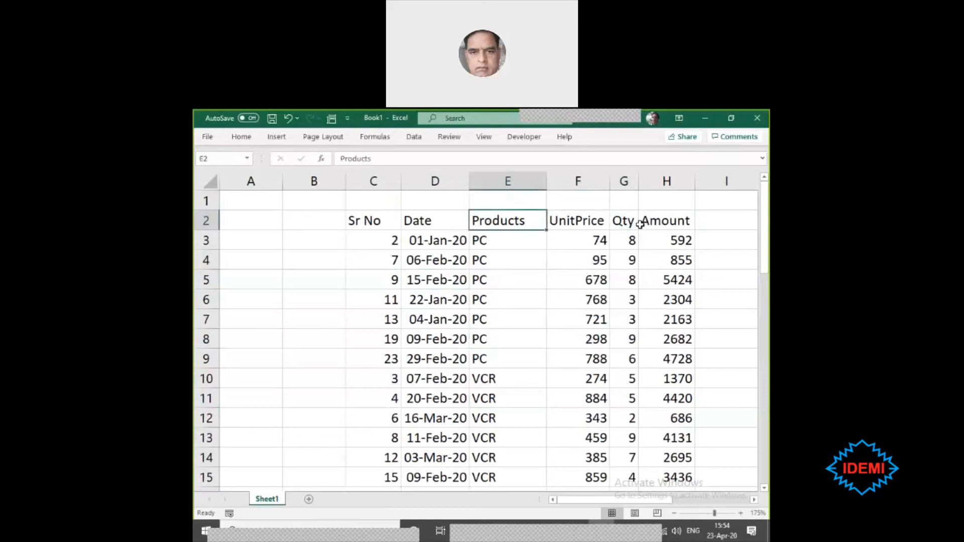
pyautogui.click(623, 219)
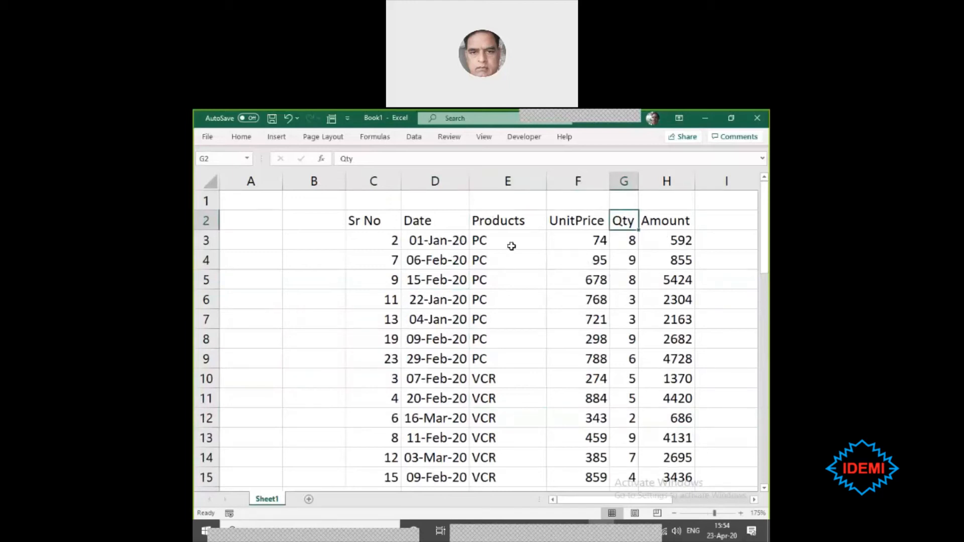
pyautogui.click(495, 222)
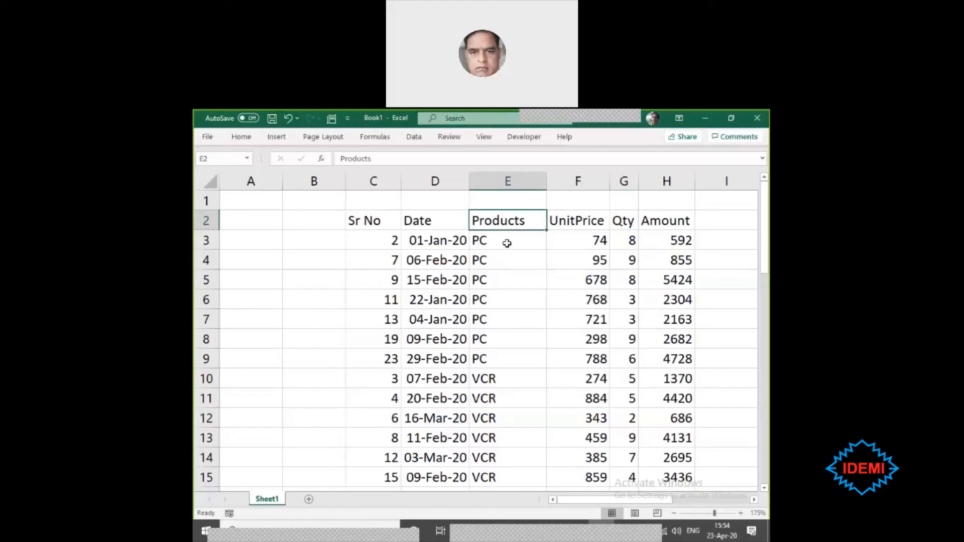
# - Delete the Pivot and Pivot Table text entries from cells E30:E31 below the sales data
pyautogui.scroll(-8, 504, 246)
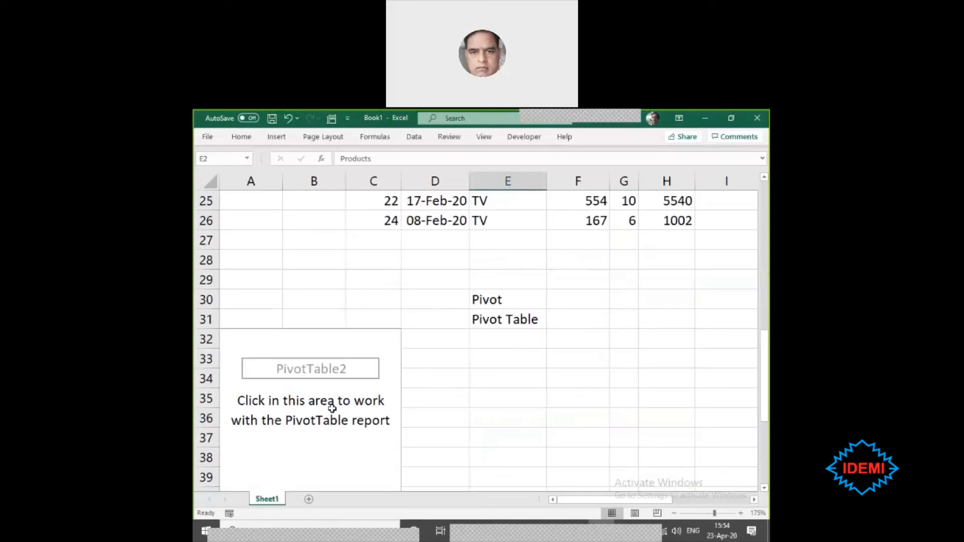
pyautogui.moveTo(499, 300); pyautogui.dragTo(492, 314)
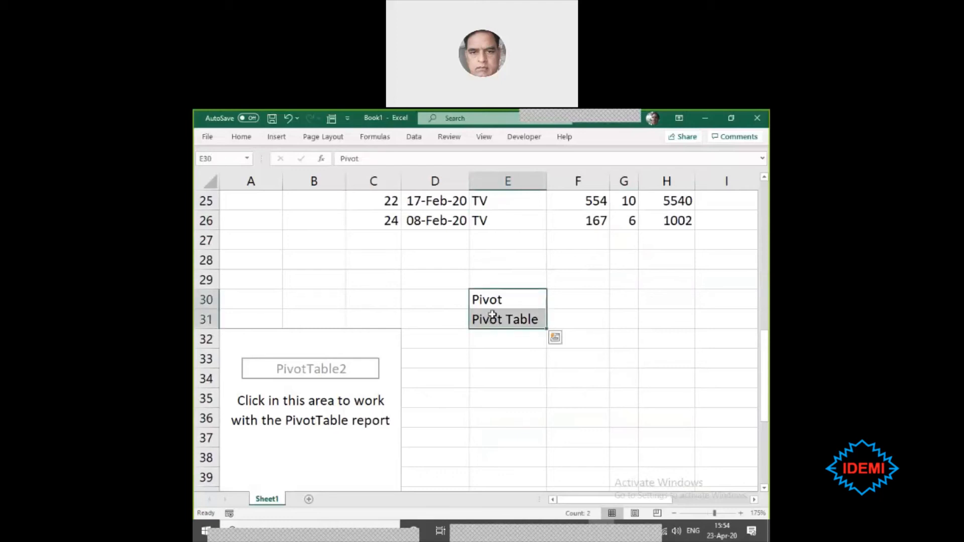
pyautogui.press('Delete')
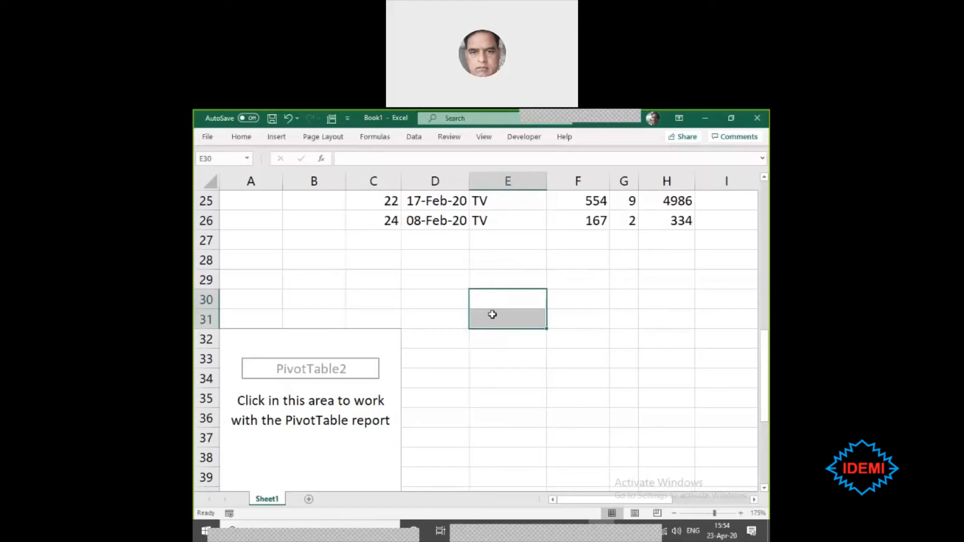
pyautogui.press('Left')
pyautogui.press('Left')
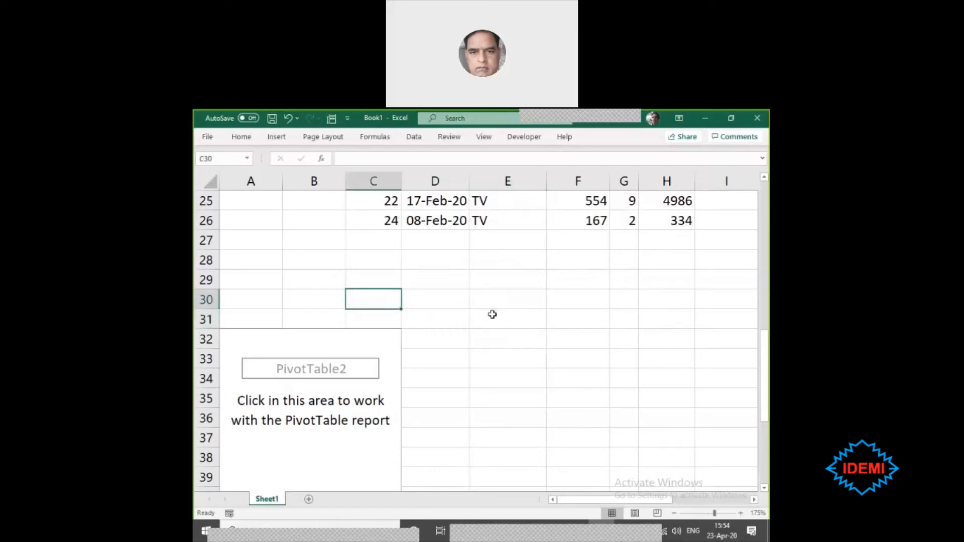
# - Build the empty PivotTable below the data with Products as rows and the sum of Amount as values
pyautogui.click(284, 392)
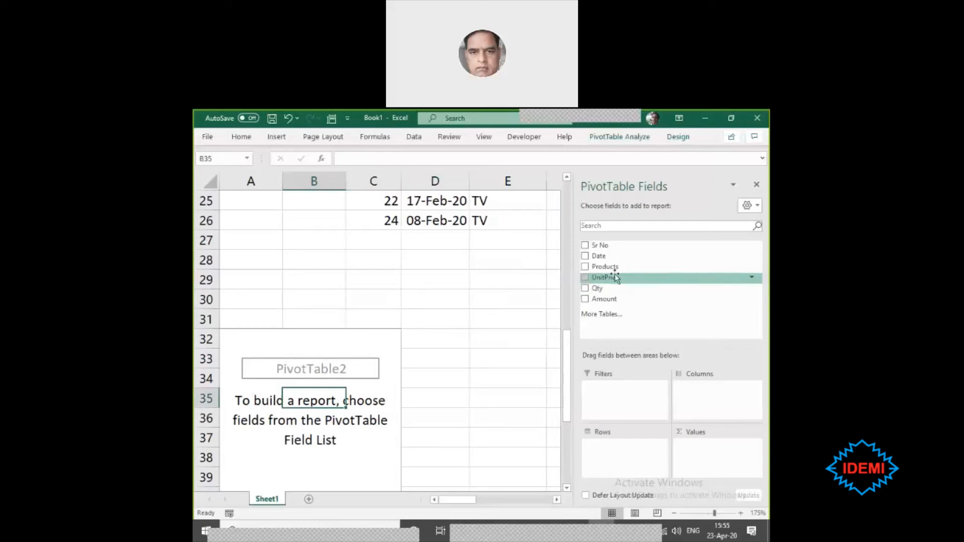
pyautogui.moveTo(604, 271); pyautogui.dragTo(608, 456)
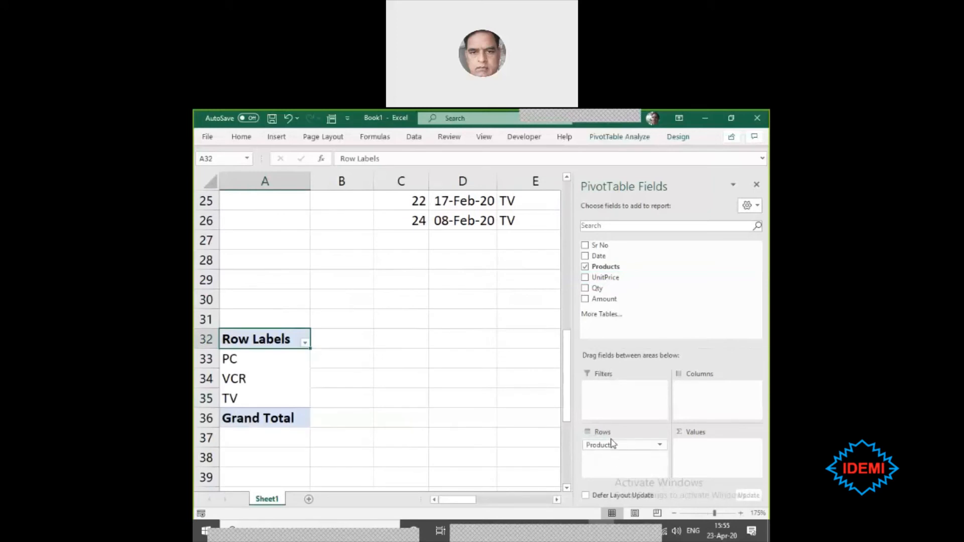
pyautogui.moveTo(608, 445)
pyautogui.mouseDown()
pyautogui.moveTo(601, 395)
pyautogui.moveTo(597, 456)
pyautogui.mouseUp()
pyautogui.moveTo(617, 301); pyautogui.dragTo(705, 458)
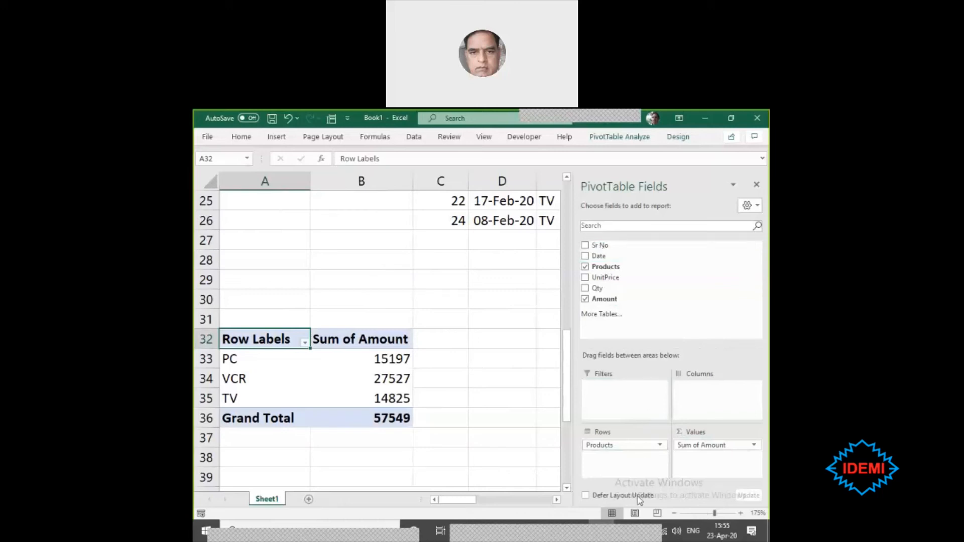
# - Make Products the PivotTable's report filter instead of its row field and filter the report to PC
pyautogui.moveTo(636, 442); pyautogui.dragTo(630, 406)
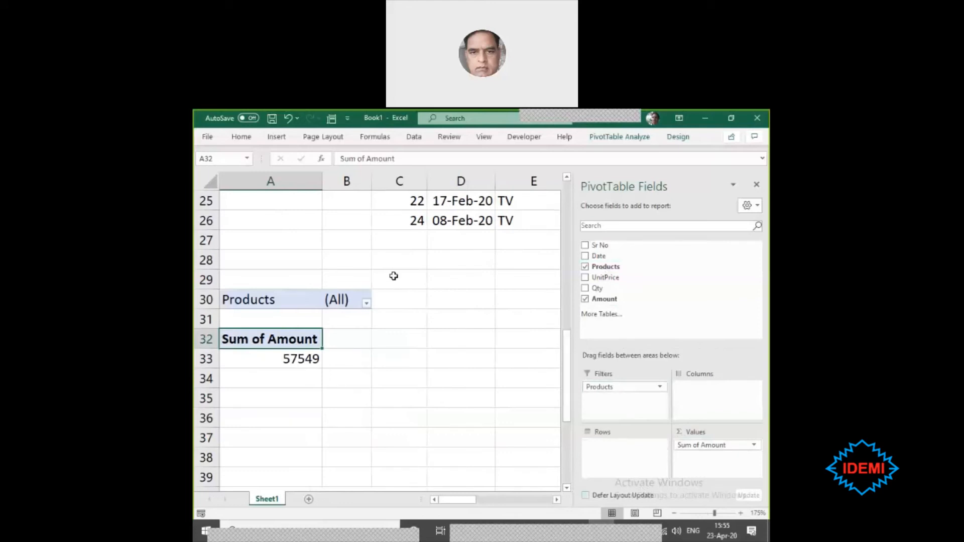
pyautogui.click(367, 303)
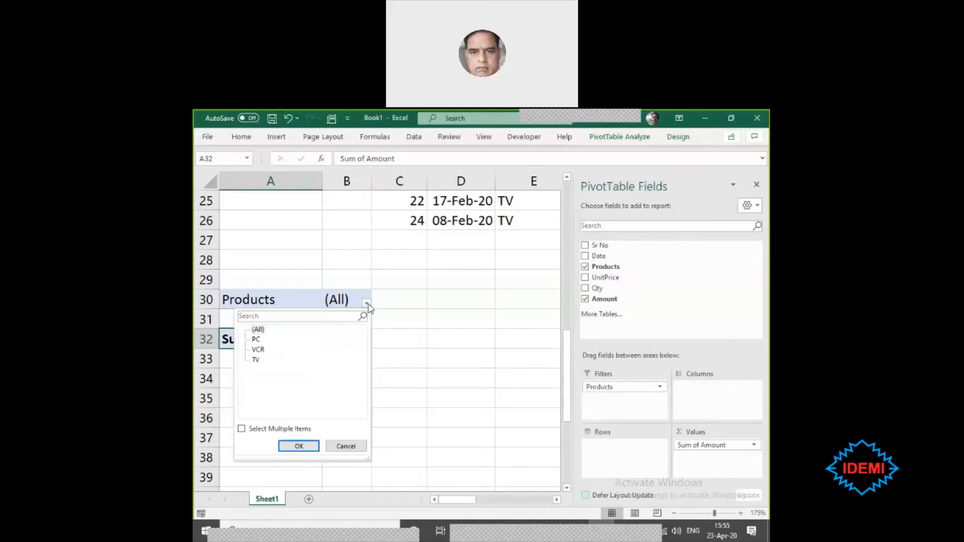
pyautogui.click(254, 340)
pyautogui.click(660, 388)
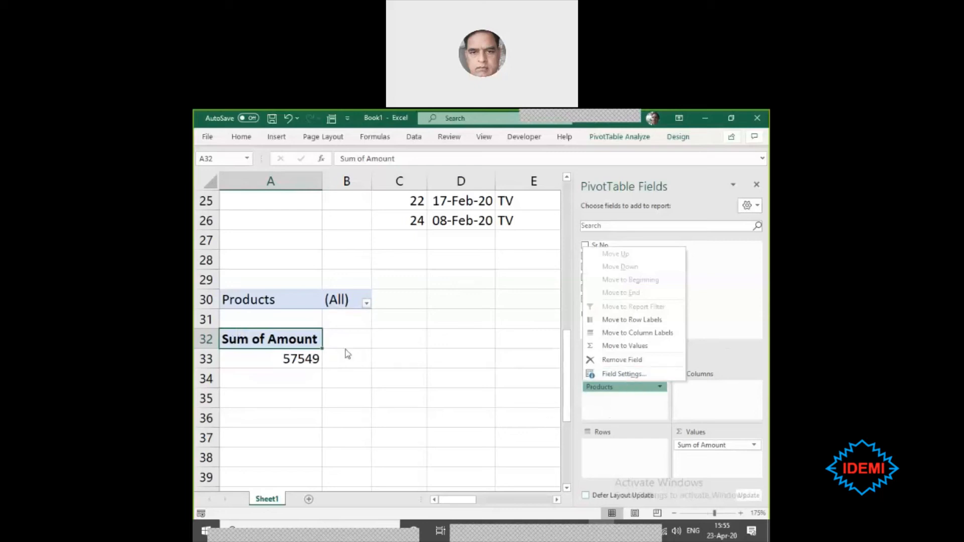
pyautogui.click(366, 303)
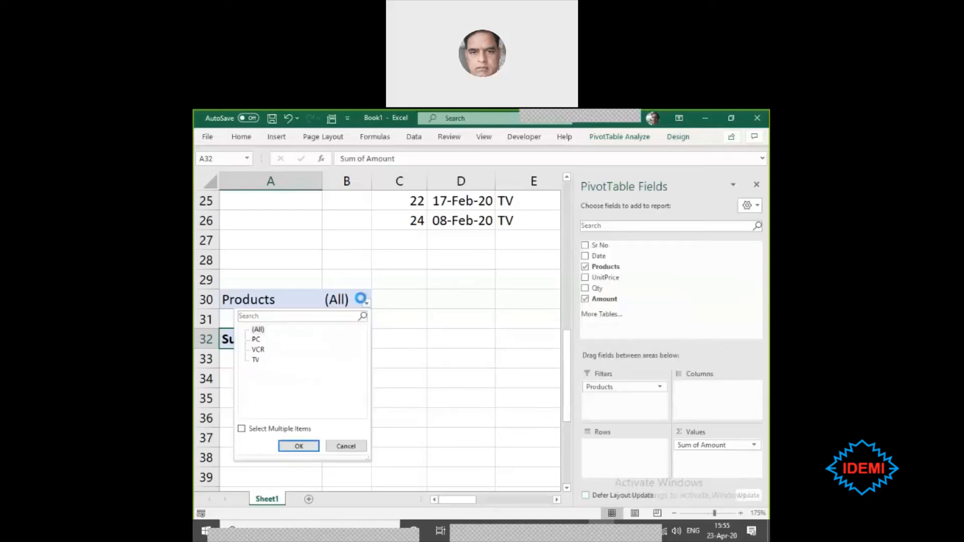
pyautogui.click(256, 340)
pyautogui.click(296, 446)
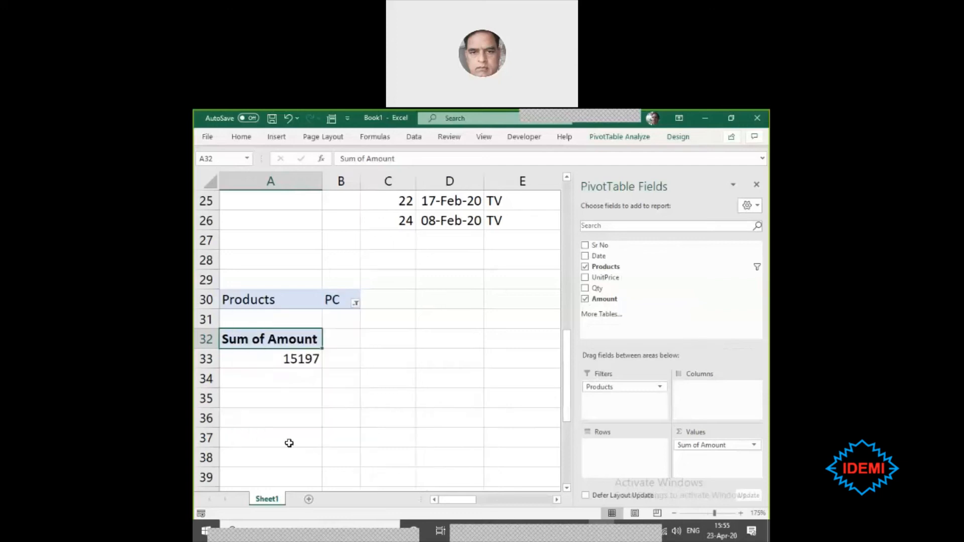
pyautogui.click(304, 357)
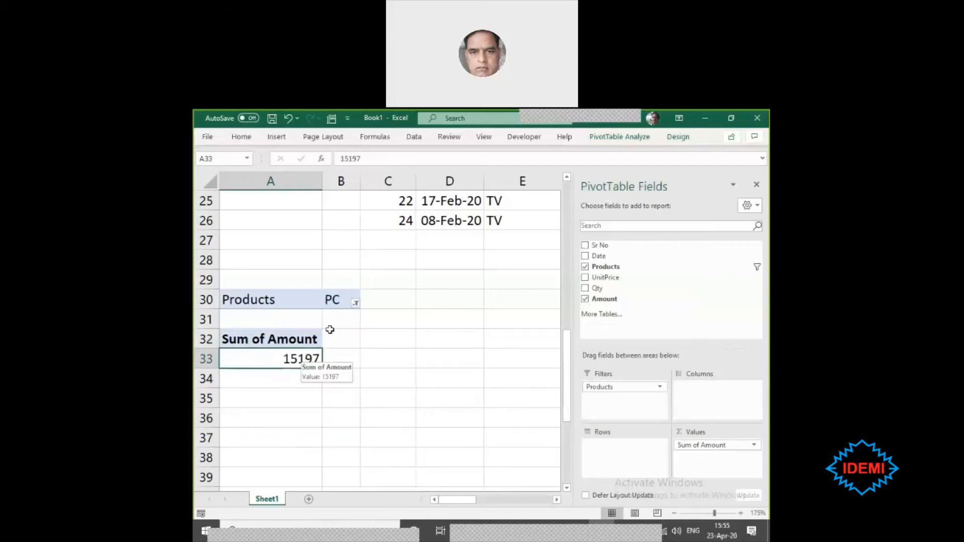
# - Switch the PivotTable's Products report filter to VCR and select the resulting Amount total
pyautogui.click(357, 304)
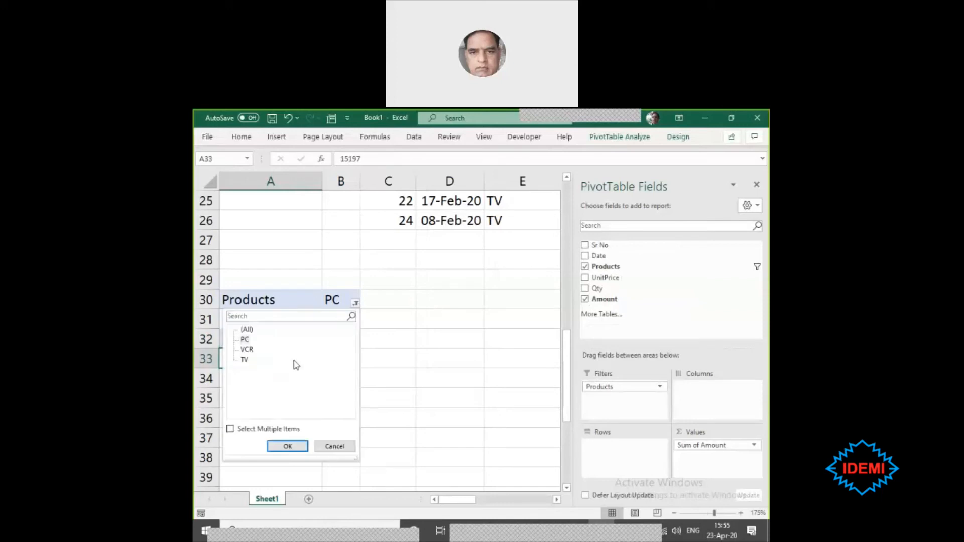
pyautogui.click(253, 351)
pyautogui.click(289, 446)
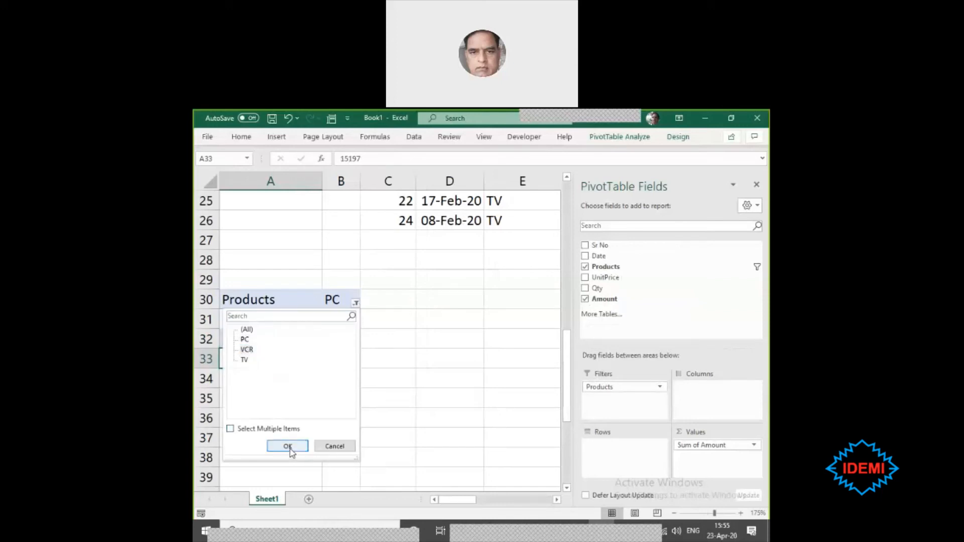
pyautogui.click(365, 303)
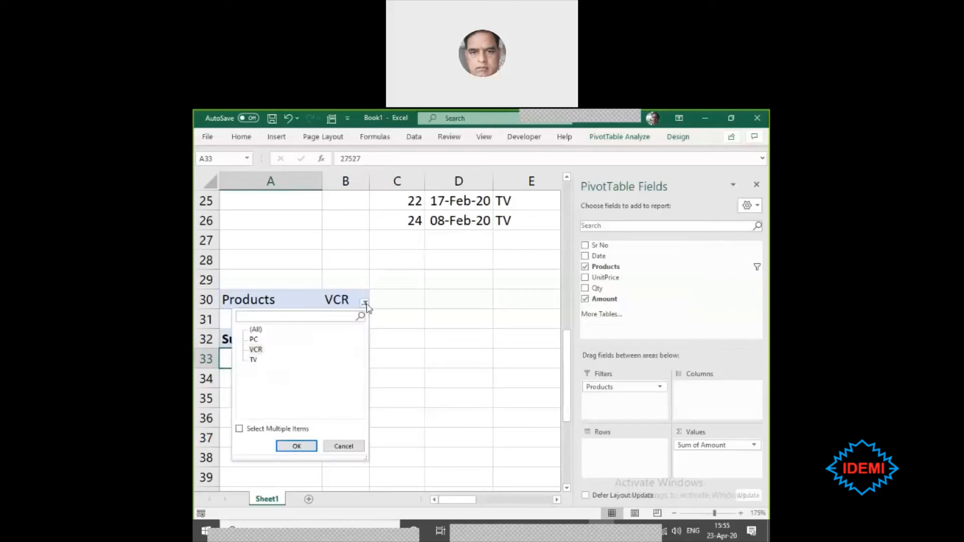
pyautogui.click(300, 446)
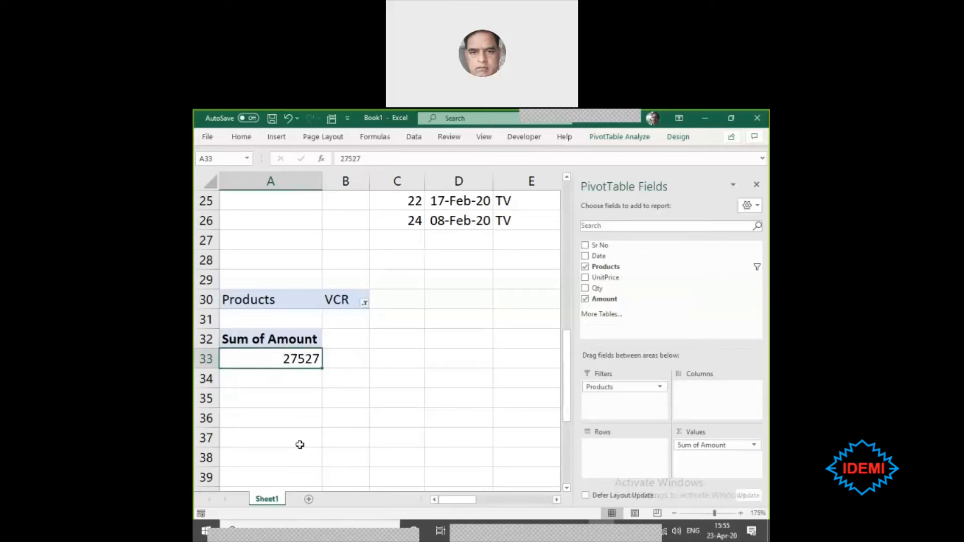
pyautogui.click(376, 371)
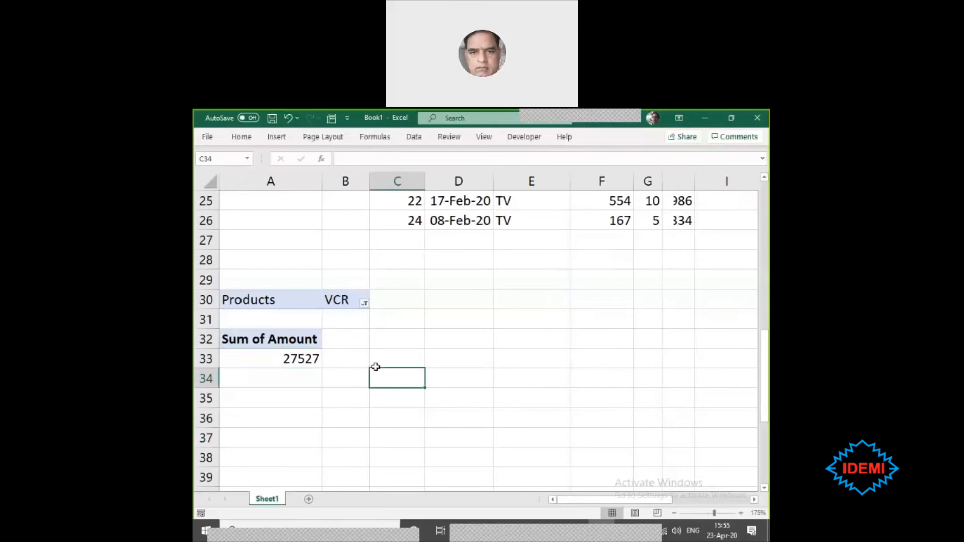
pyautogui.click(299, 357)
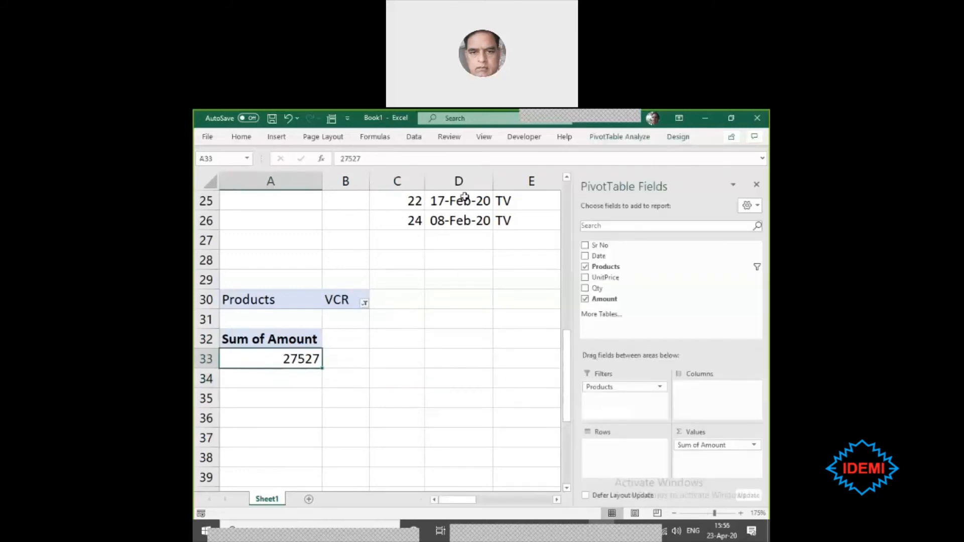
# - Add Date to the PivotTable rows and look at the date grouping options without changing them
pyautogui.moveTo(609, 256); pyautogui.dragTo(601, 456)
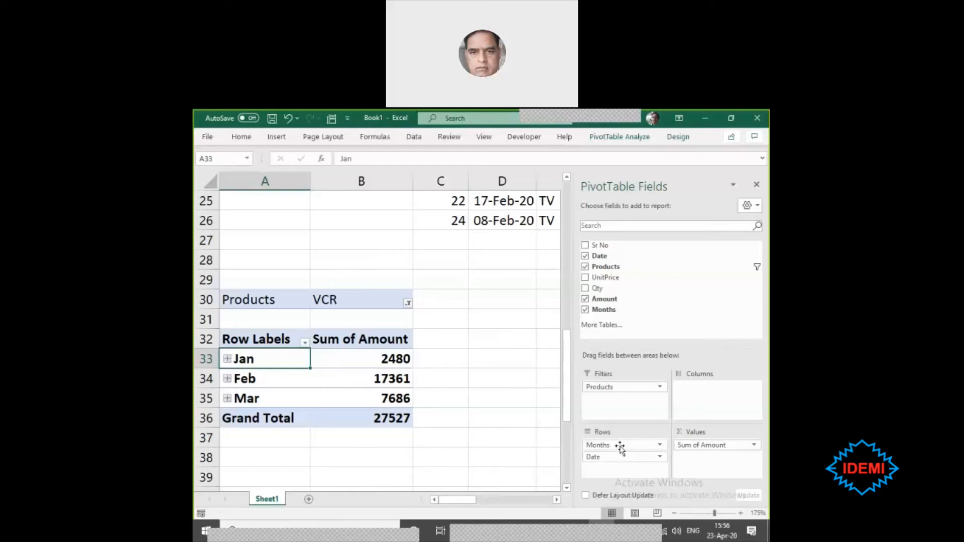
pyautogui.rightClick(262, 358)
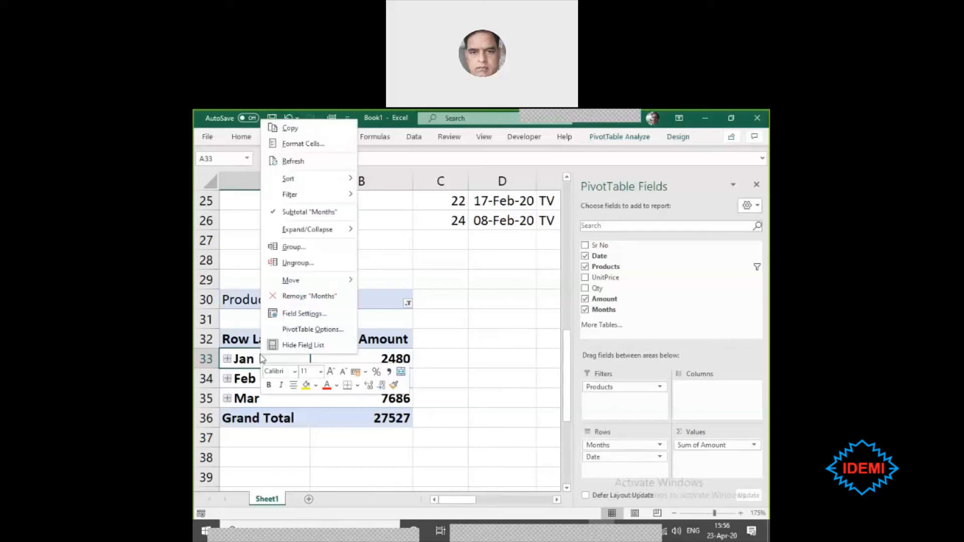
pyautogui.click(296, 246)
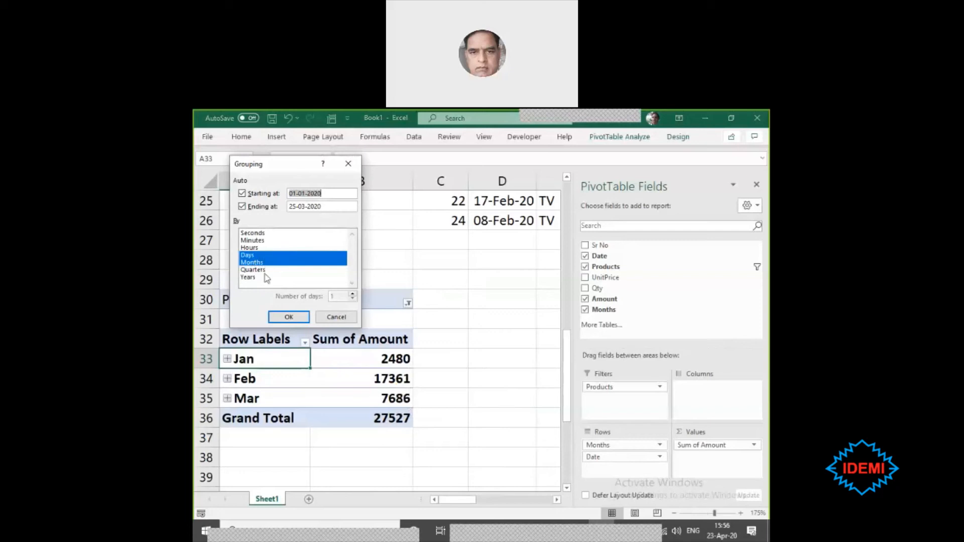
pyautogui.click(344, 319)
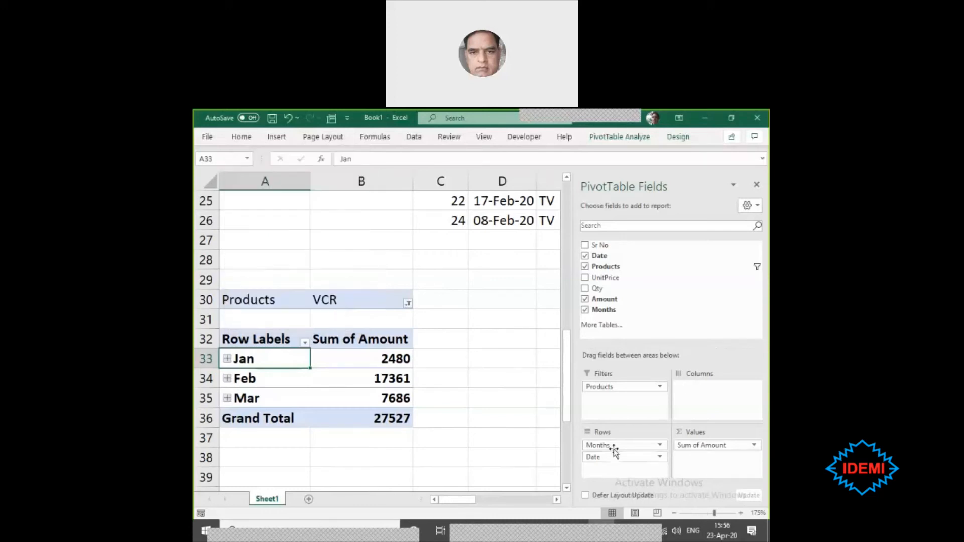
# - Rearrange the PivotTable with Months as report filter and Products as a row field beneath Date
pyautogui.moveTo(614, 441); pyautogui.dragTo(630, 455)
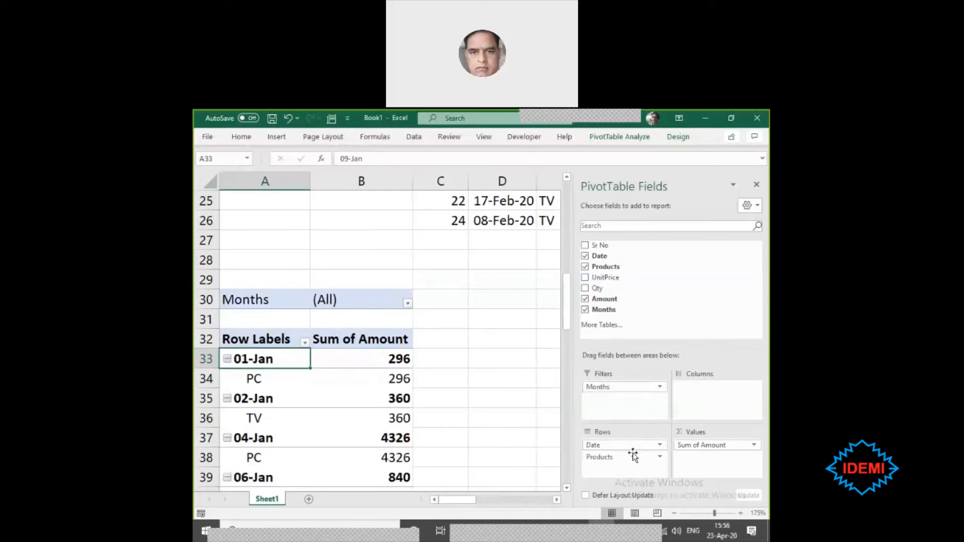
pyautogui.click(625, 445)
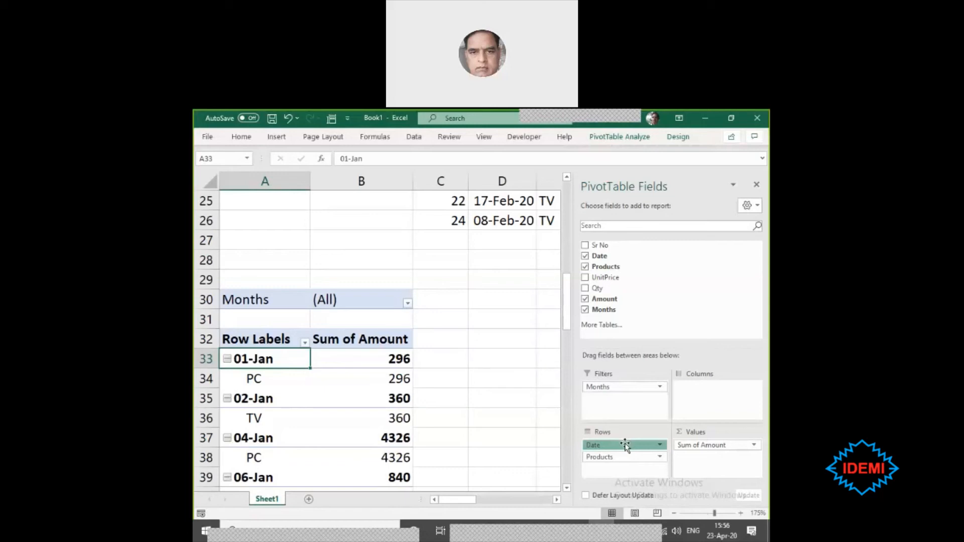
# - Move Products to the PivotTable's columns, keeping Date as the only row field and Months as the report filter
pyautogui.click(625, 444)
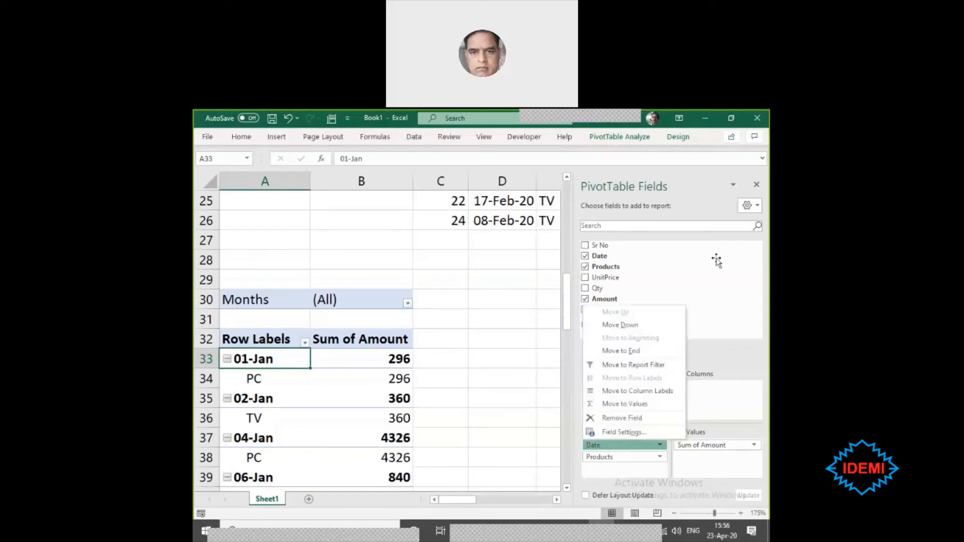
pyautogui.click(722, 301)
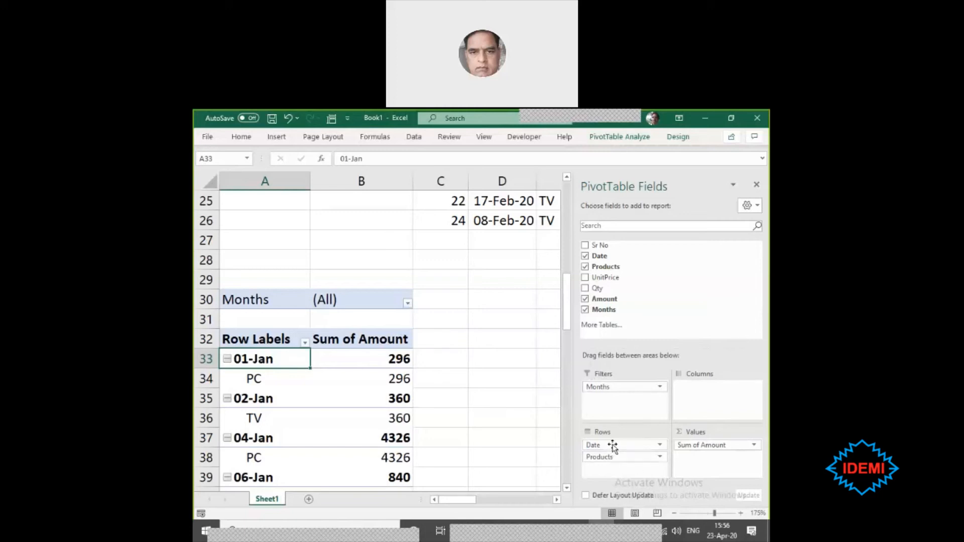
pyautogui.moveTo(612, 445); pyautogui.dragTo(698, 403)
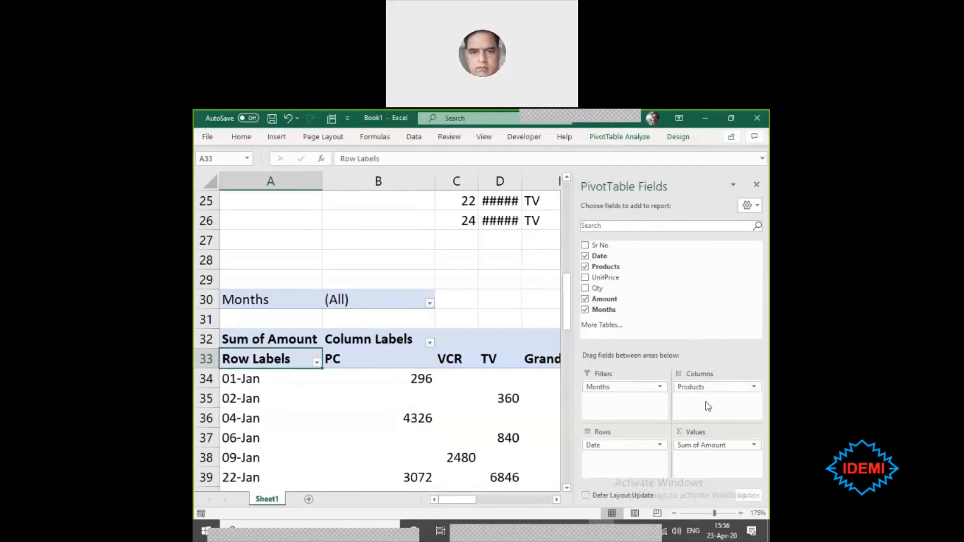
pyautogui.click(469, 281)
pyautogui.scroll(-4, 486, 286)
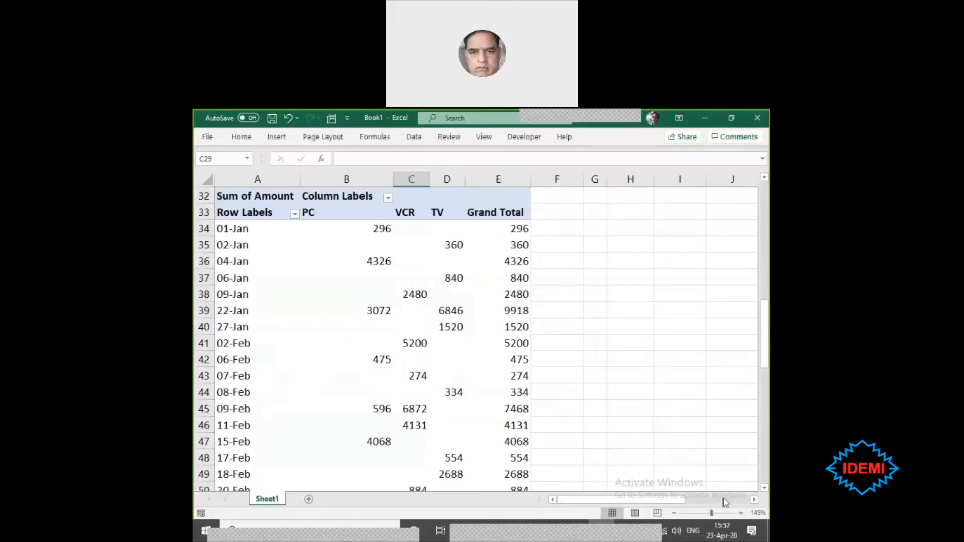
# - Examine the PivotTable's date row labels, its PC, VCR and TV column headings, and the placement options of the Products field
pyautogui.click(408, 324)
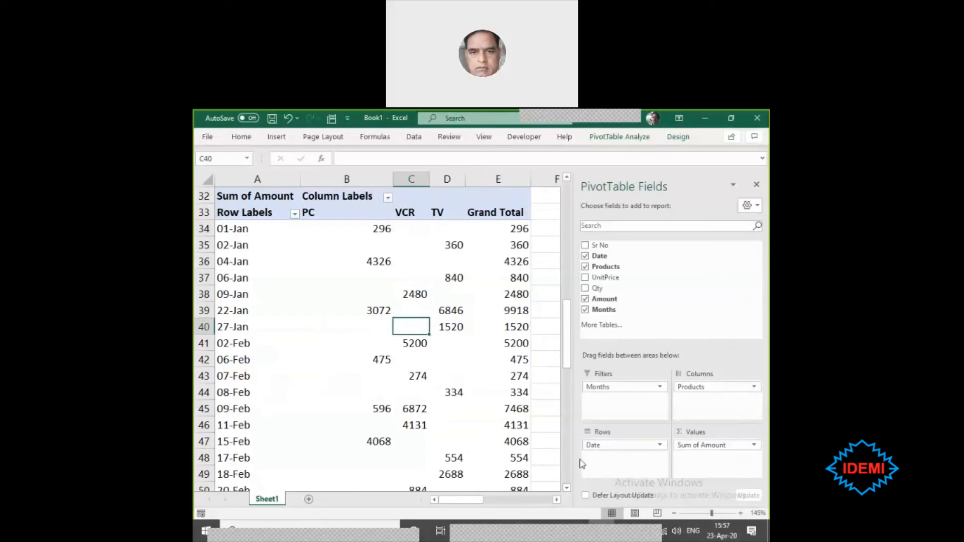
pyautogui.click(755, 387)
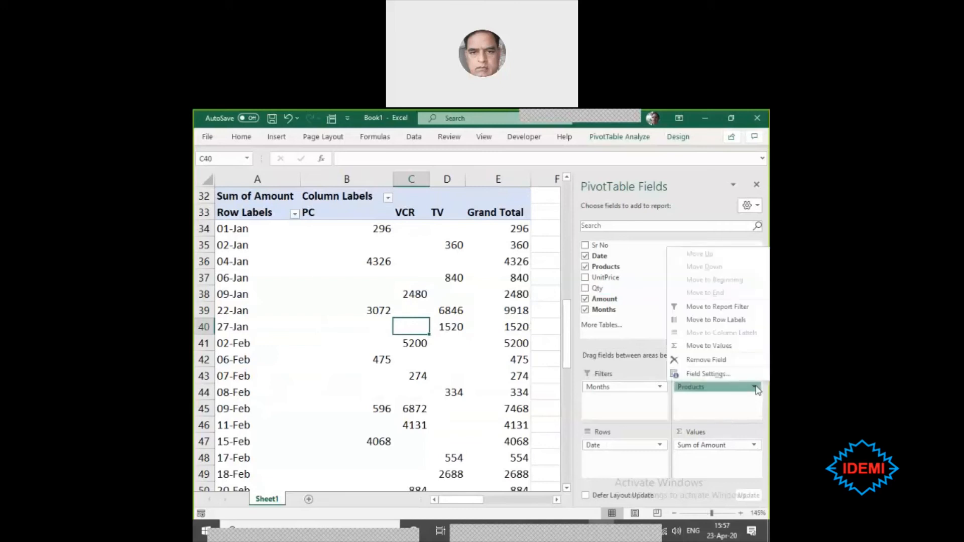
pyautogui.click(755, 388)
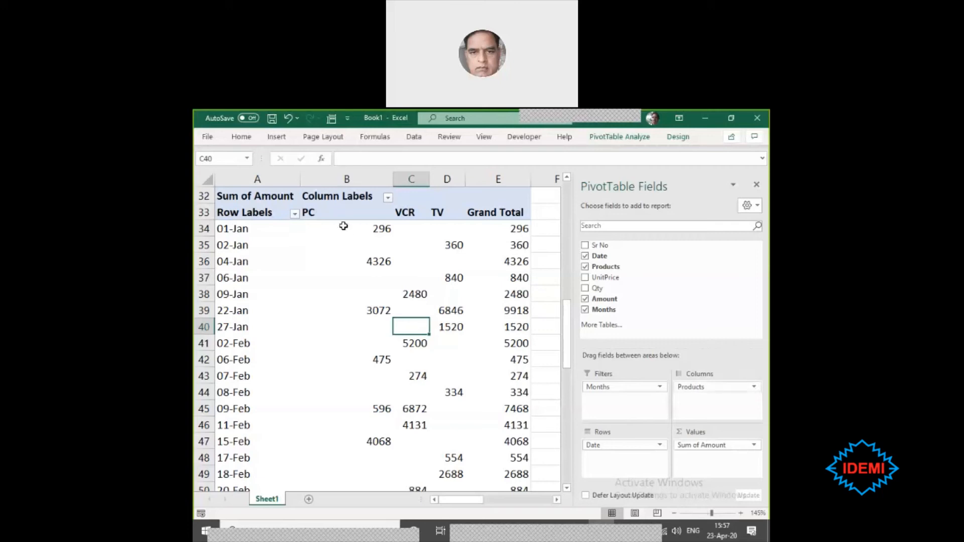
pyautogui.click(245, 229)
pyautogui.moveTo(244, 229); pyautogui.dragTo(228, 485)
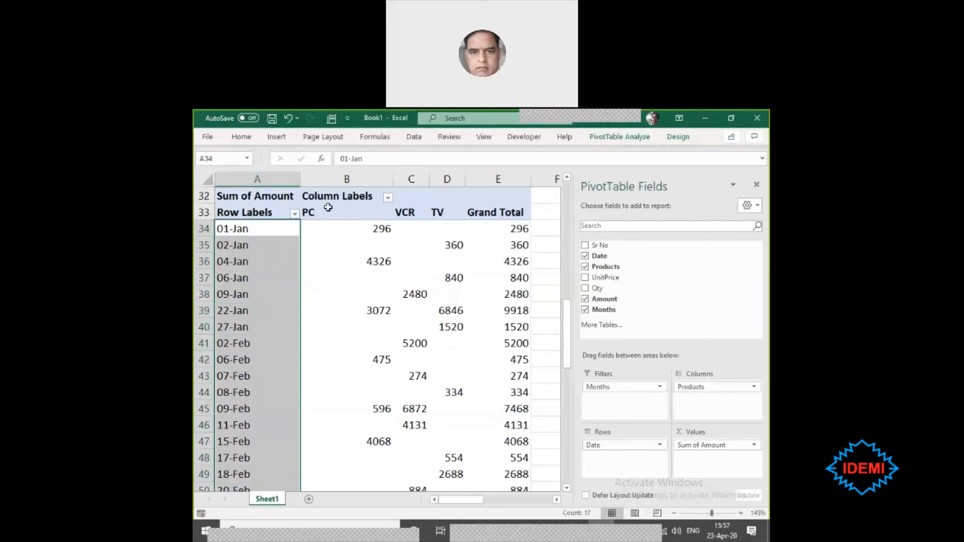
pyautogui.moveTo(328, 208); pyautogui.dragTo(444, 210)
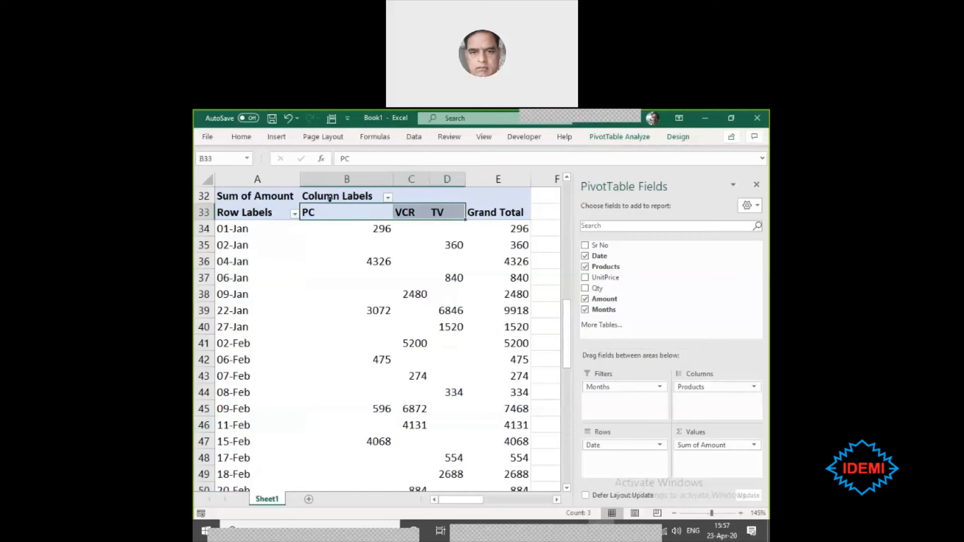
pyautogui.click(346, 209)
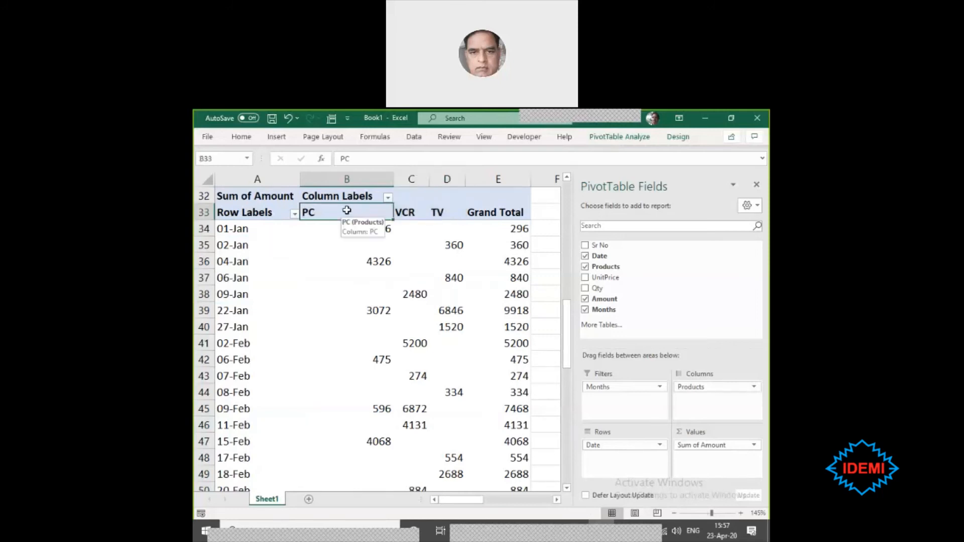
pyautogui.moveTo(228, 229); pyautogui.dragTo(225, 376)
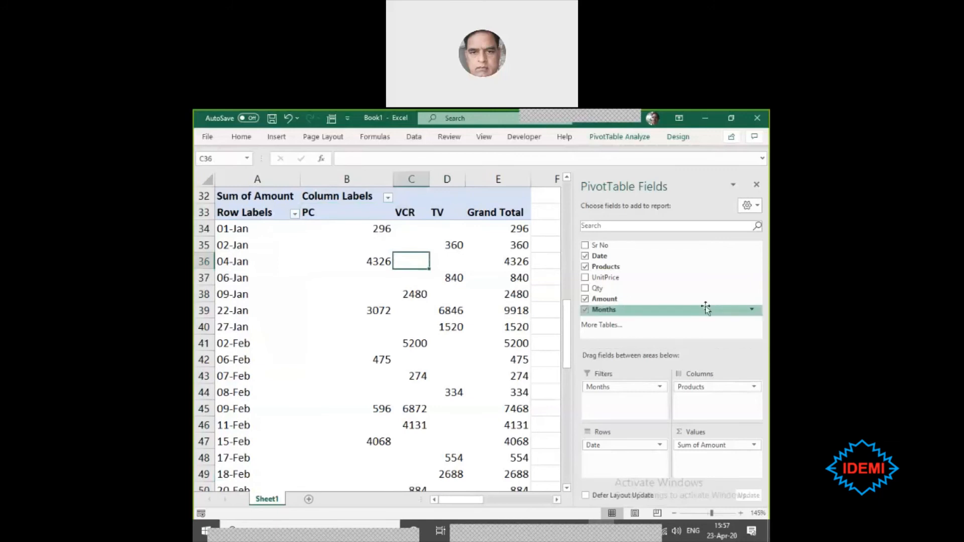
# - Swap the PivotTable's values field from Amount to Qty, and from Qty to Products
pyautogui.moveTo(731, 445); pyautogui.dragTo(675, 296)
pyautogui.moveTo(597, 289); pyautogui.dragTo(719, 463)
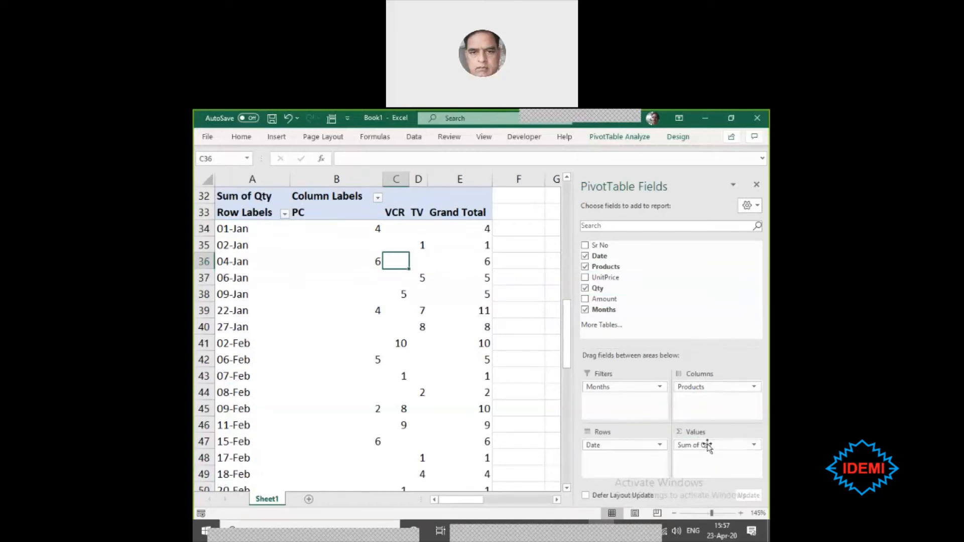
pyautogui.moveTo(707, 445); pyautogui.dragTo(652, 281)
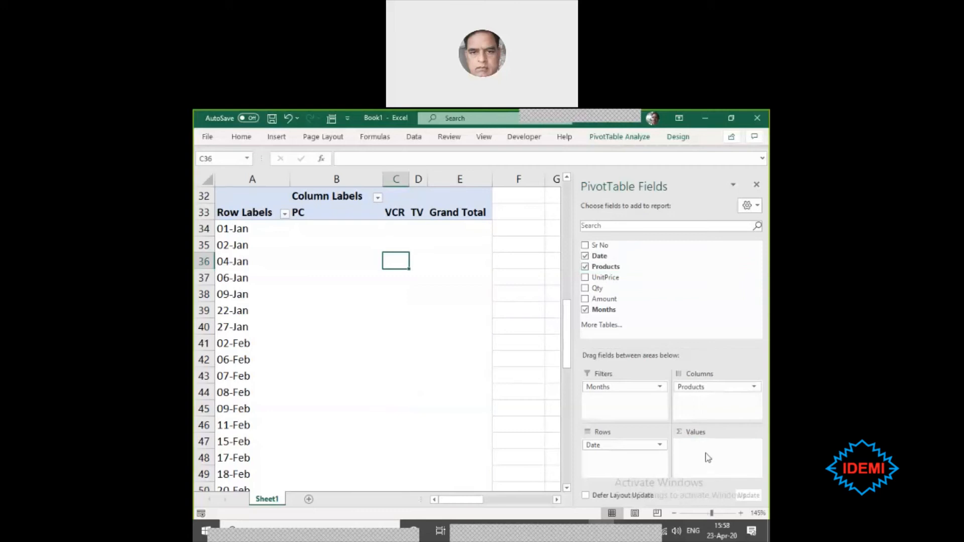
pyautogui.moveTo(602, 266); pyautogui.dragTo(713, 477)
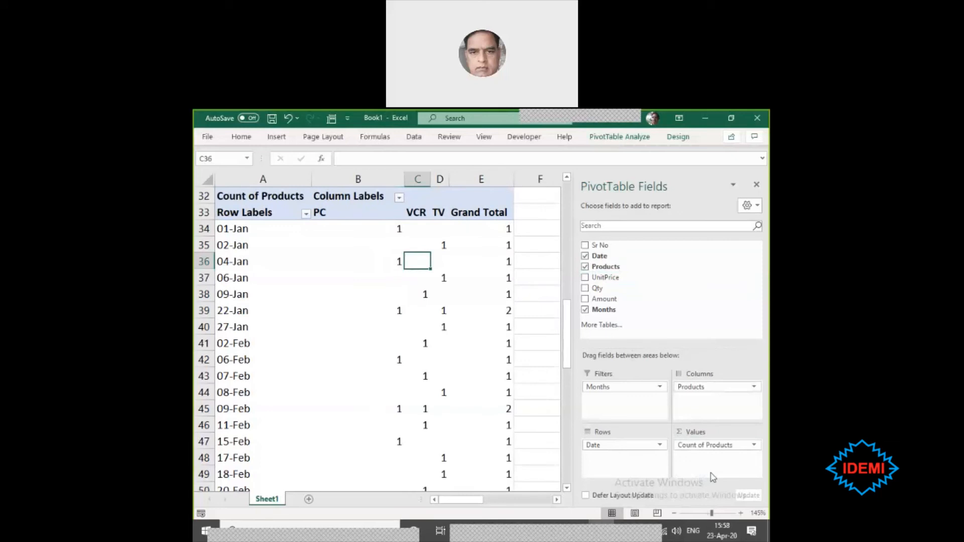
# - Remove the Products value and the Date, Months and Products fields from the PivotTable, and clear its rows below the sales table
pyautogui.moveTo(715, 445); pyautogui.dragTo(668, 299)
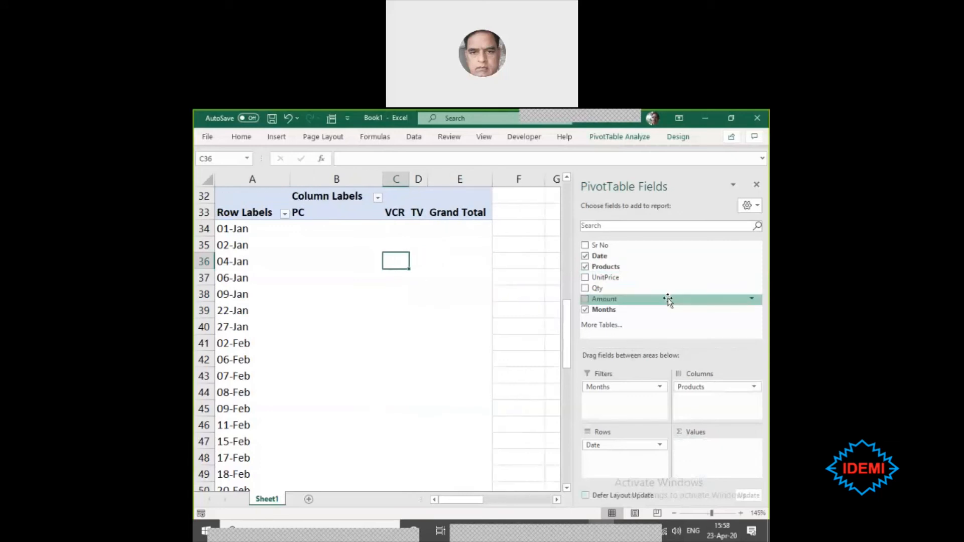
pyautogui.click(507, 276)
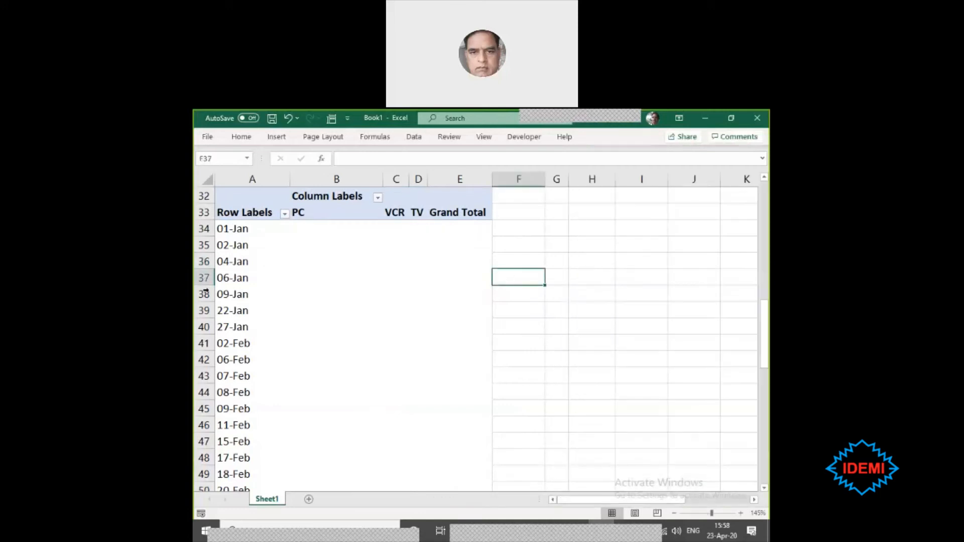
pyautogui.click(221, 293)
pyautogui.moveTo(623, 445); pyautogui.dragTo(647, 349)
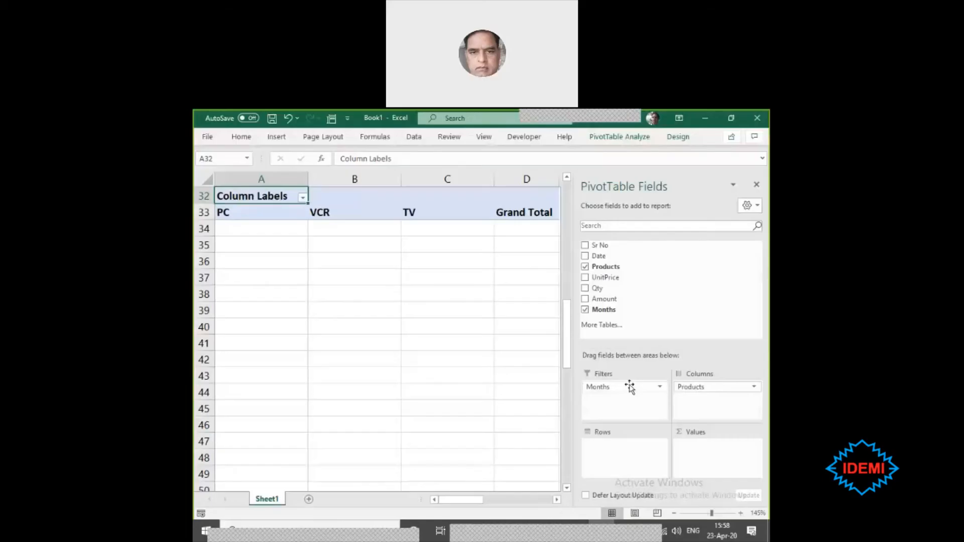
pyautogui.moveTo(628, 387); pyautogui.dragTo(657, 282)
pyautogui.moveTo(704, 387); pyautogui.dragTo(651, 266)
pyautogui.moveTo(204, 196); pyautogui.dragTo(196, 540)
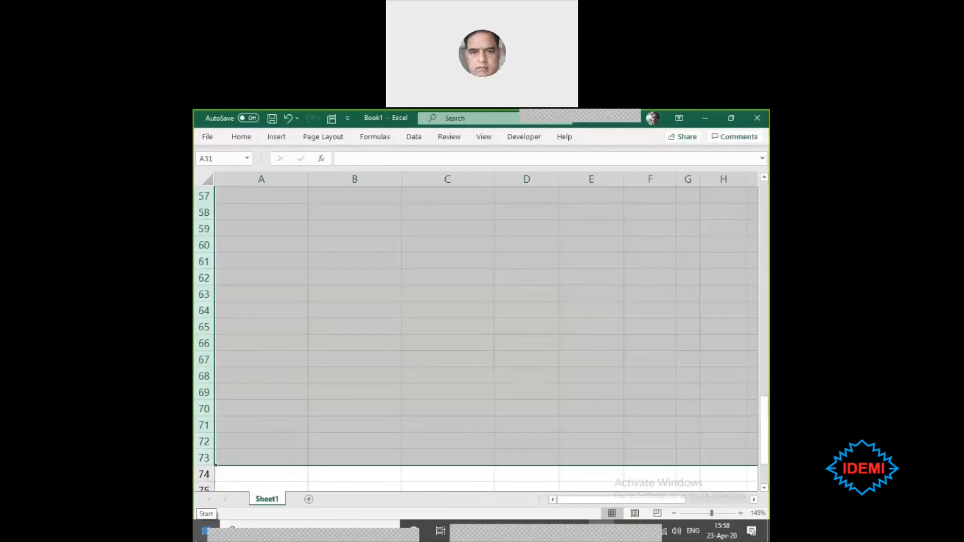
# - Select the whole source sales table C2:H26, from the Sr No heading to the last Amount cell
pyautogui.scroll(12, 482, 326)
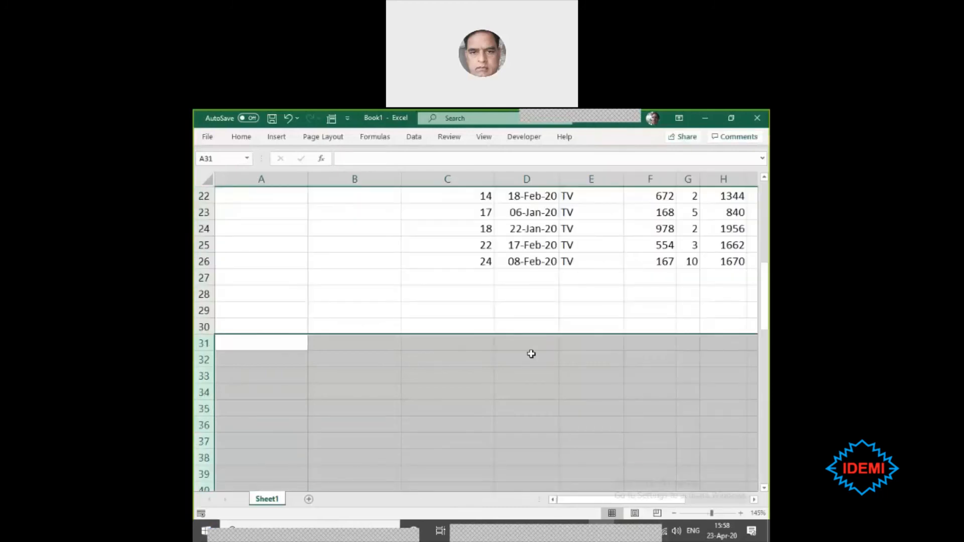
pyautogui.click(324, 241)
pyautogui.keyDown('ctrl'); pyautogui.scroll(-5, 324, 240); pyautogui.keyUp('ctrl')
pyautogui.scroll(4, 399, 302)
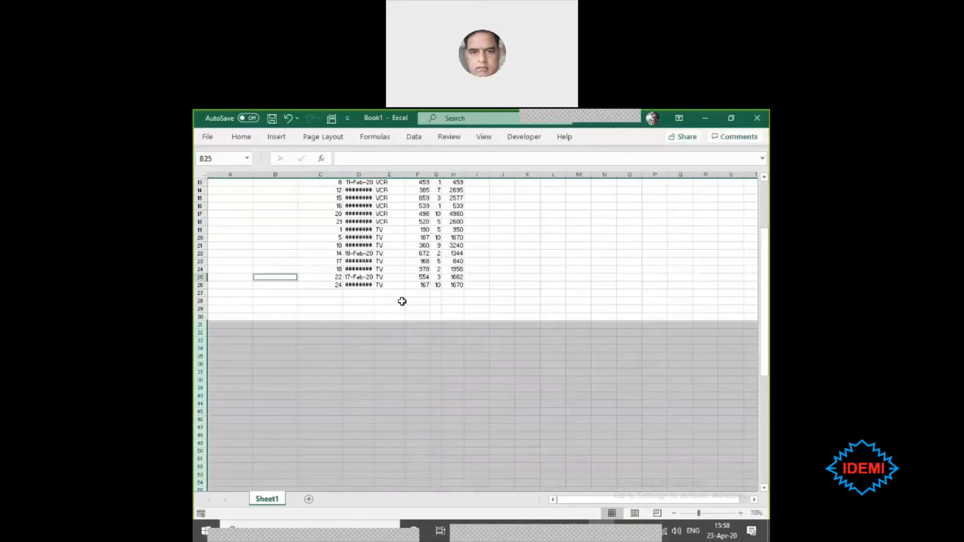
pyautogui.keyDown('ctrl'); pyautogui.scroll(3, 329, 302); pyautogui.keyUp('ctrl')
pyautogui.scroll(7, 451, 331)
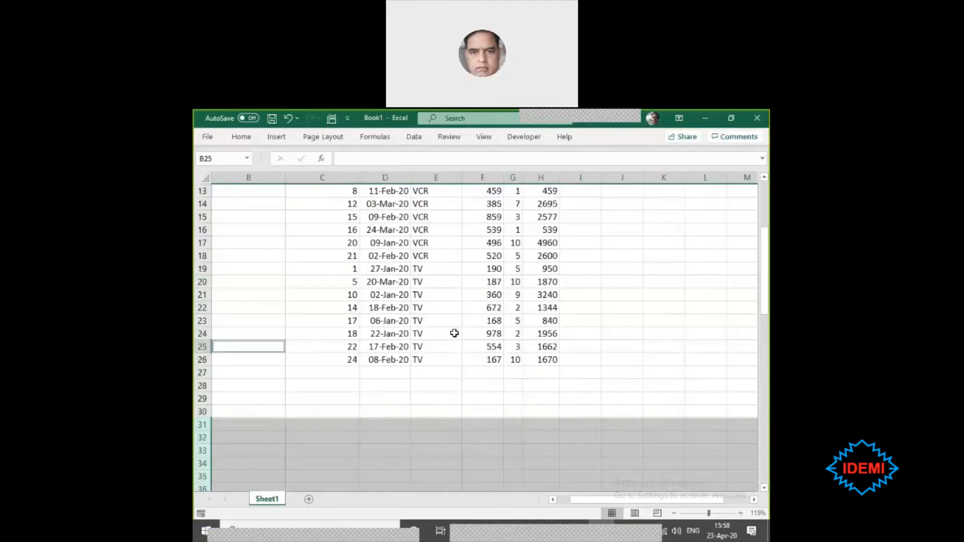
pyautogui.scroll(1, 411, 282)
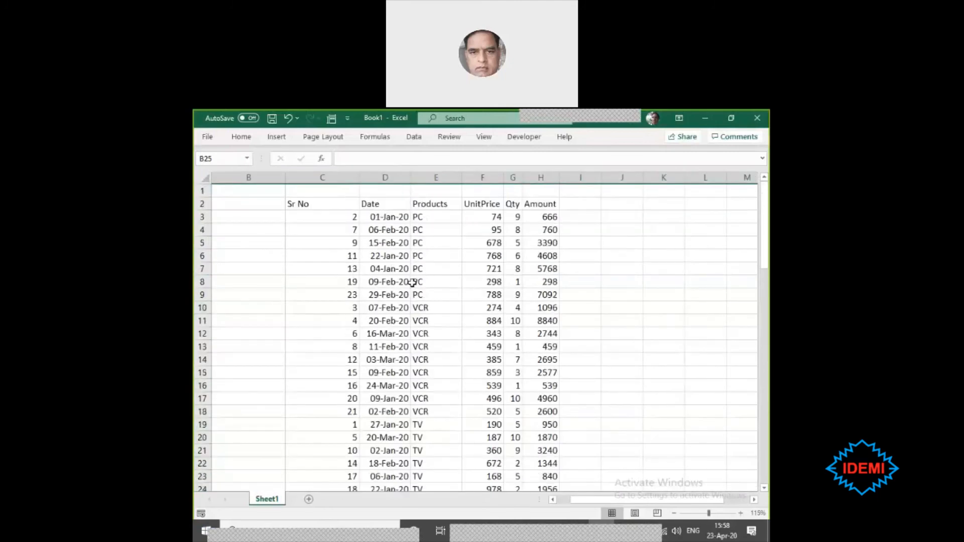
pyautogui.click(322, 202)
pyautogui.moveTo(568, 233); pyautogui.dragTo(527, 464)
pyautogui.click(527, 462)
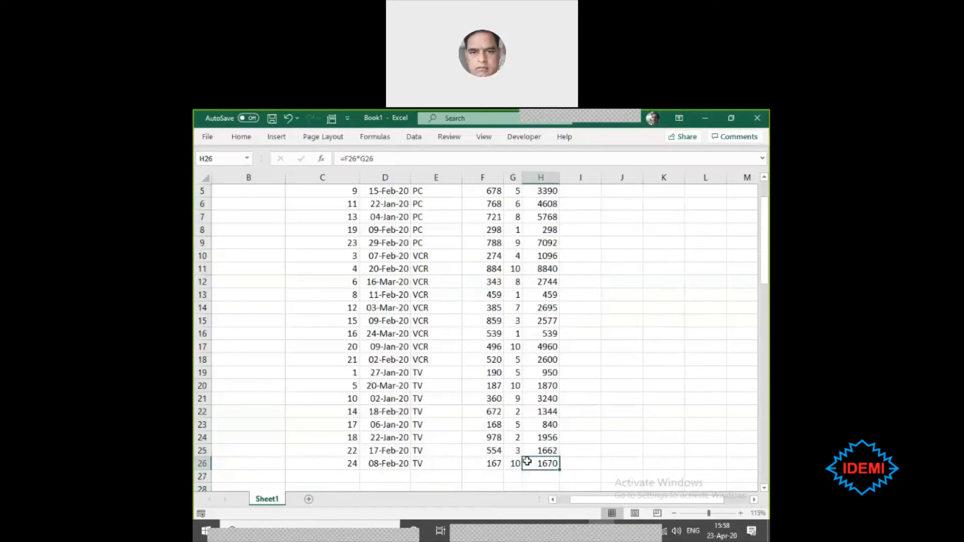
pyautogui.hotkey('ctrl', 'shift', 'Left')
pyautogui.hotkey('ctrl', 'shift', 'Up')
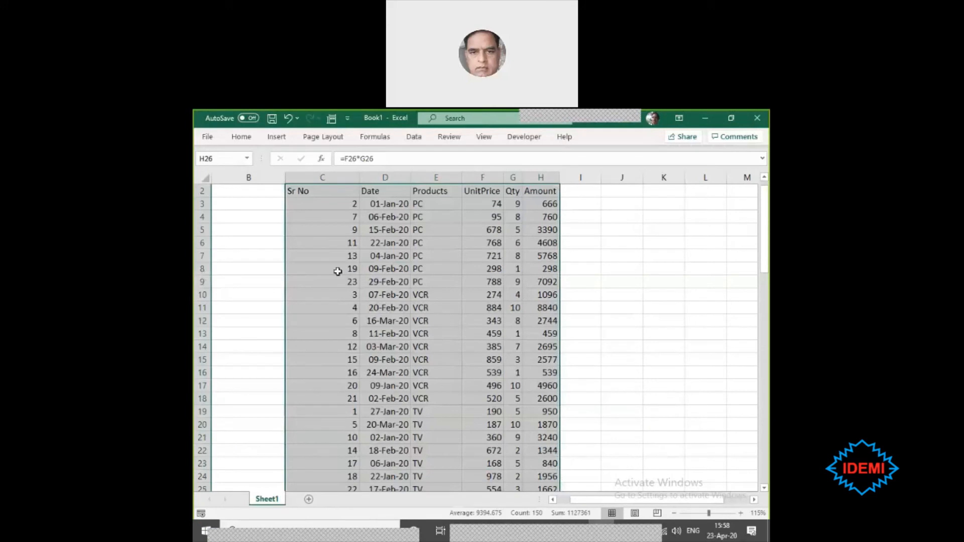
# - Insert a PivotTable based on the sales table range C2:H26, placed on a new worksheet
pyautogui.click(363, 253)
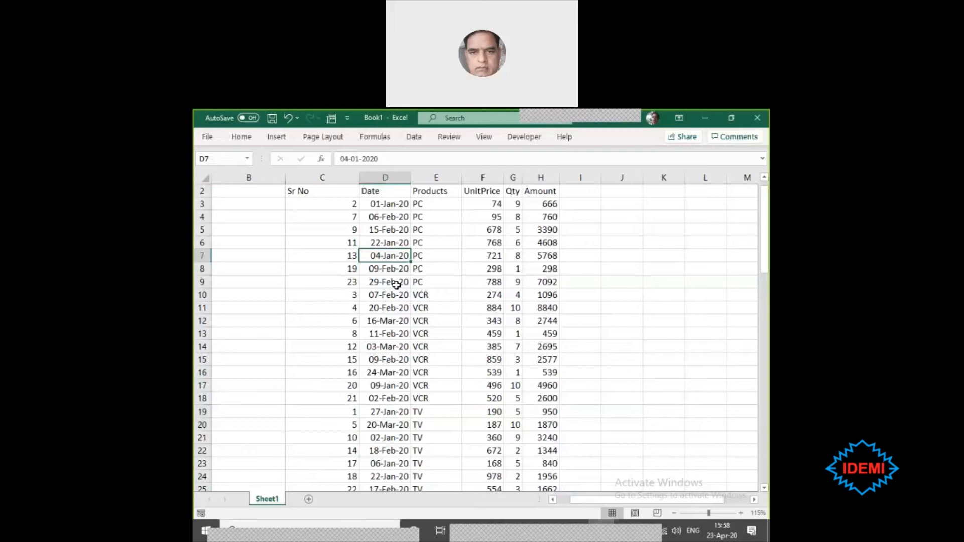
pyautogui.scroll(-7, 396, 284)
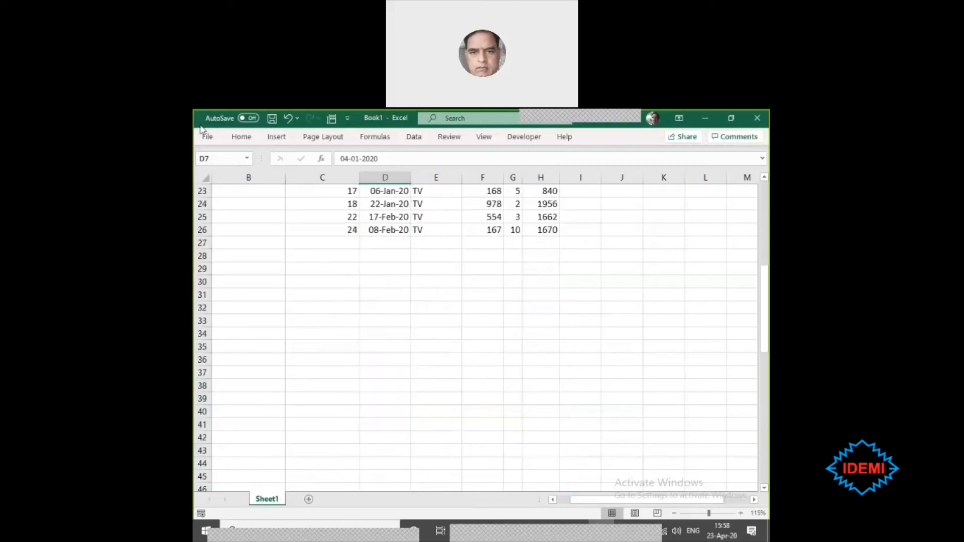
pyautogui.click(276, 136)
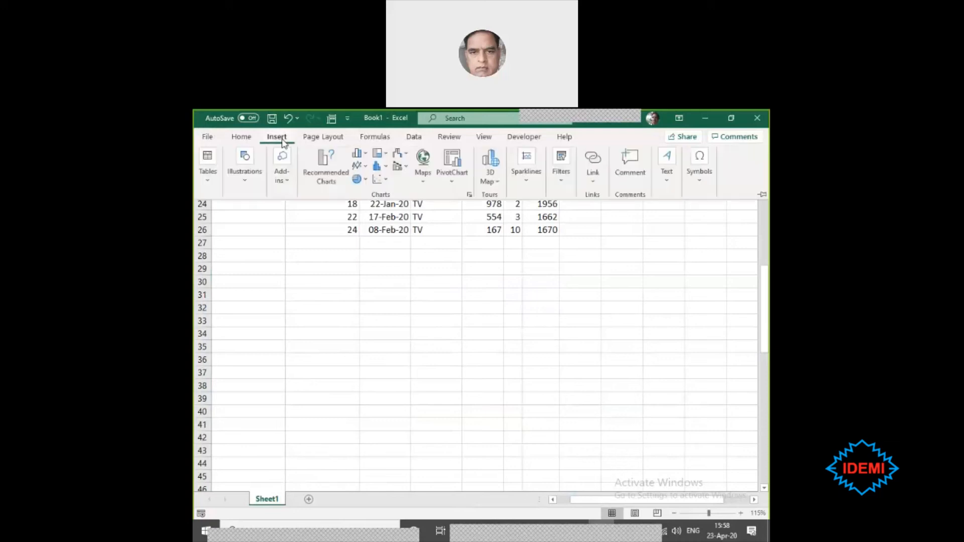
pyautogui.click(209, 186)
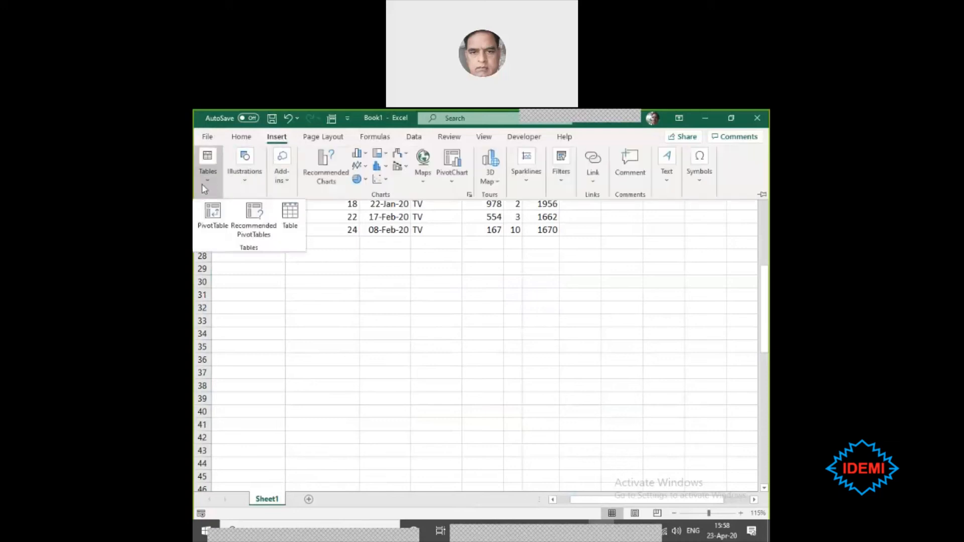
pyautogui.click(213, 220)
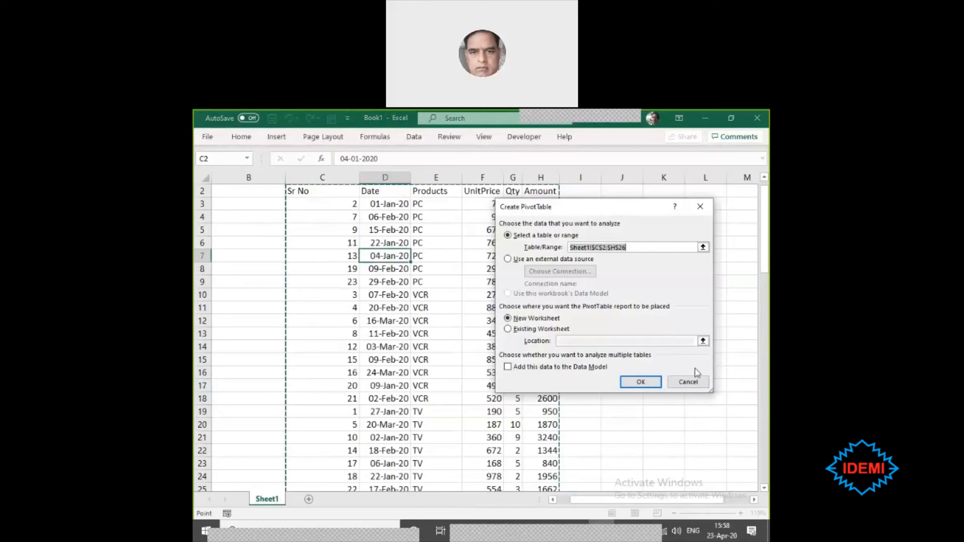
pyautogui.click(517, 331)
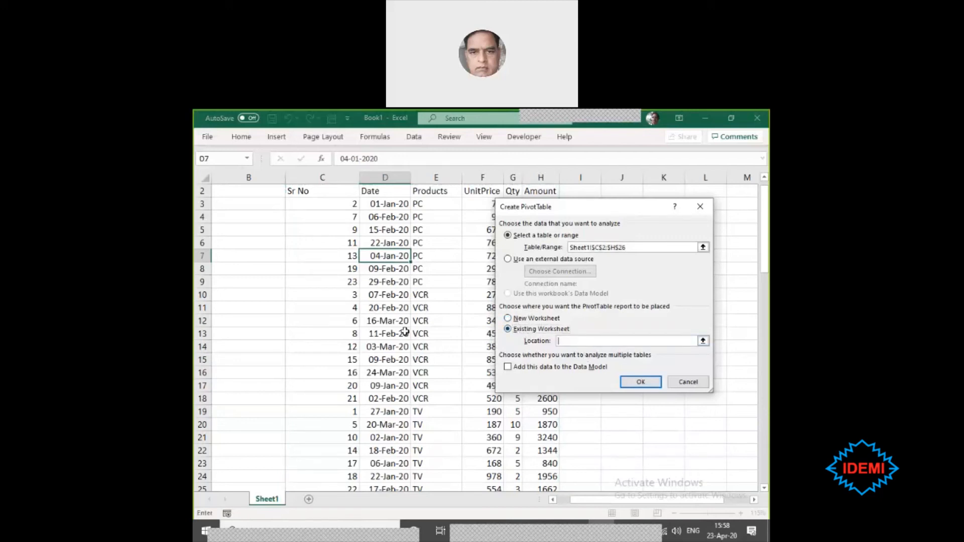
pyautogui.scroll(-4, 246, 377)
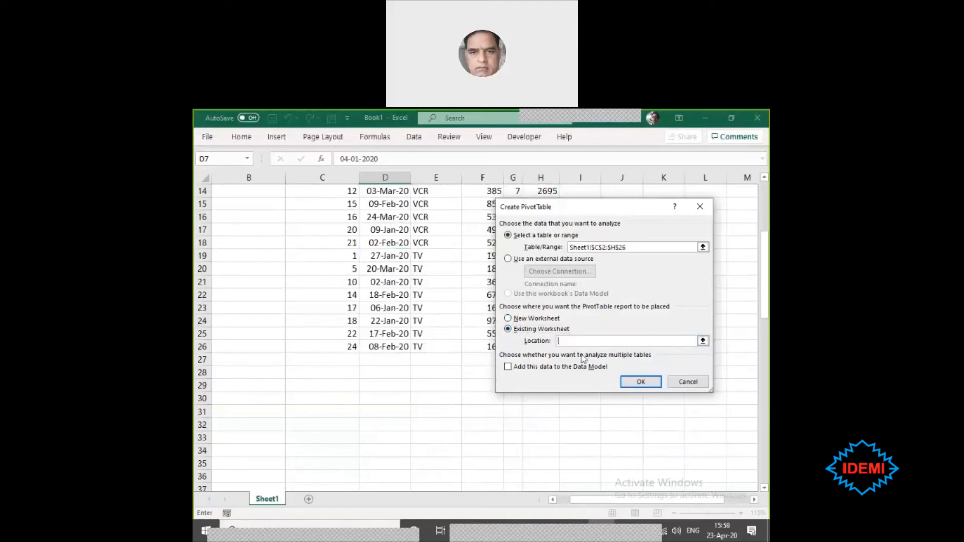
pyautogui.click(512, 317)
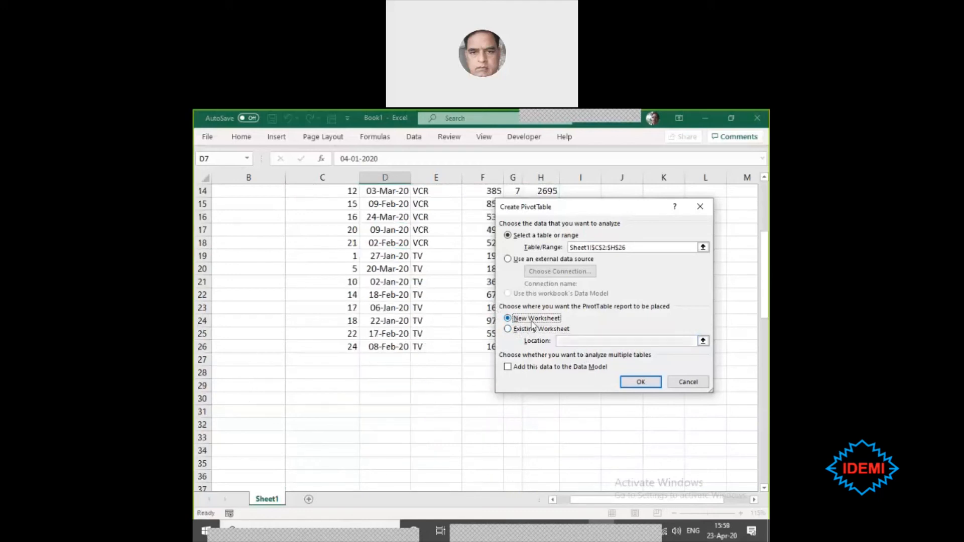
pyautogui.click(649, 384)
# - Activate the empty PivotTable report on the new worksheet to show its field list
pyautogui.rightClick(650, 385)
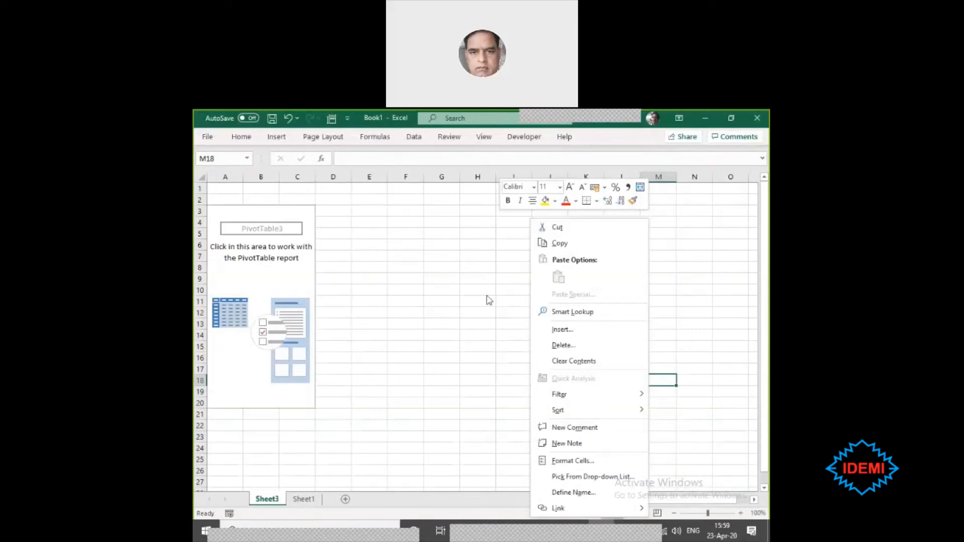
pyautogui.click(258, 274)
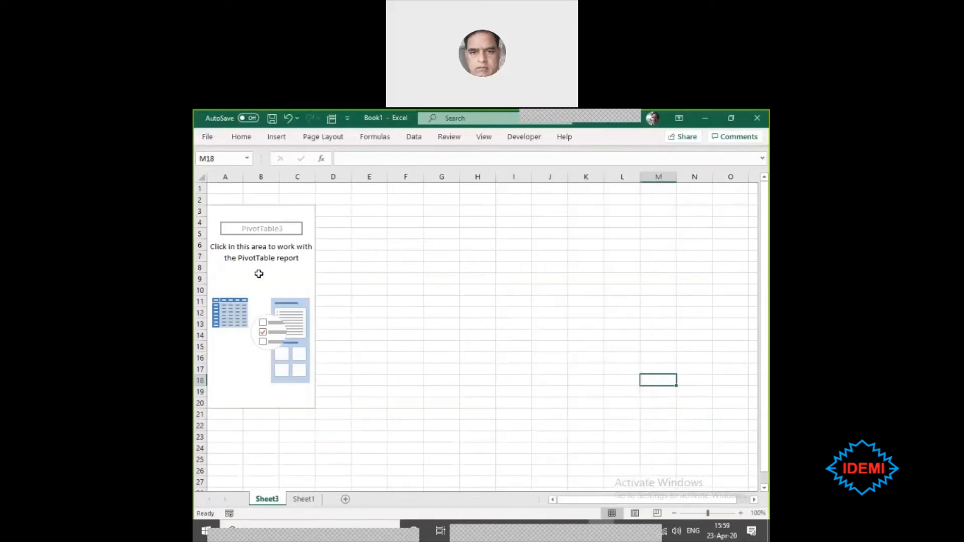
pyautogui.click(271, 268)
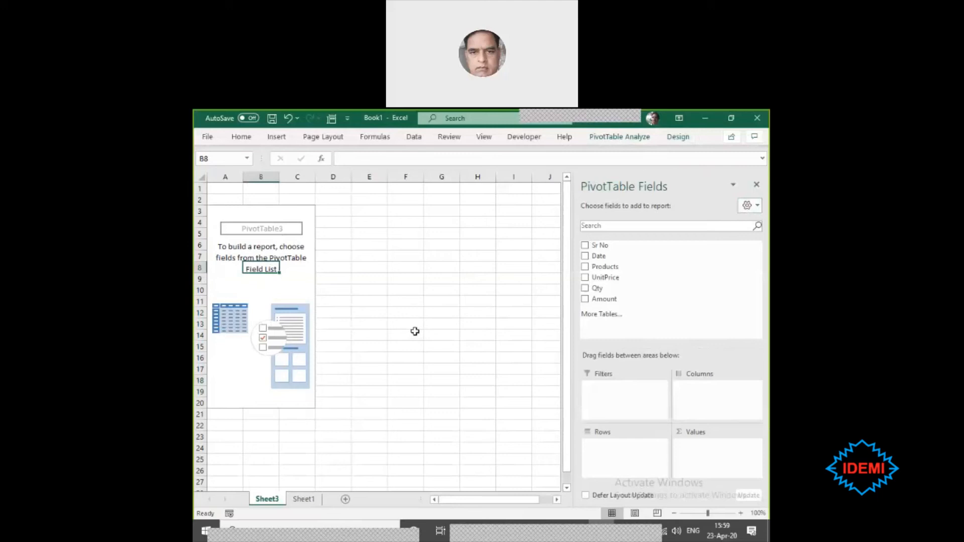
# - Examine the source sales table on Sheet1, going through its Date, Products, UnitPrice, Amount and Sr No columns
pyautogui.click(307, 500)
pyautogui.scroll(3, 613, 308)
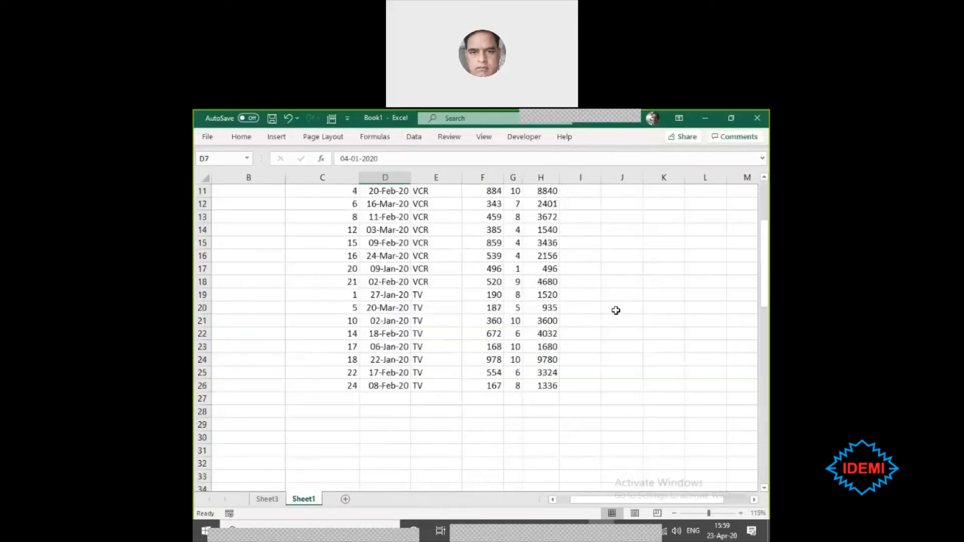
pyautogui.scroll(1, 616, 310)
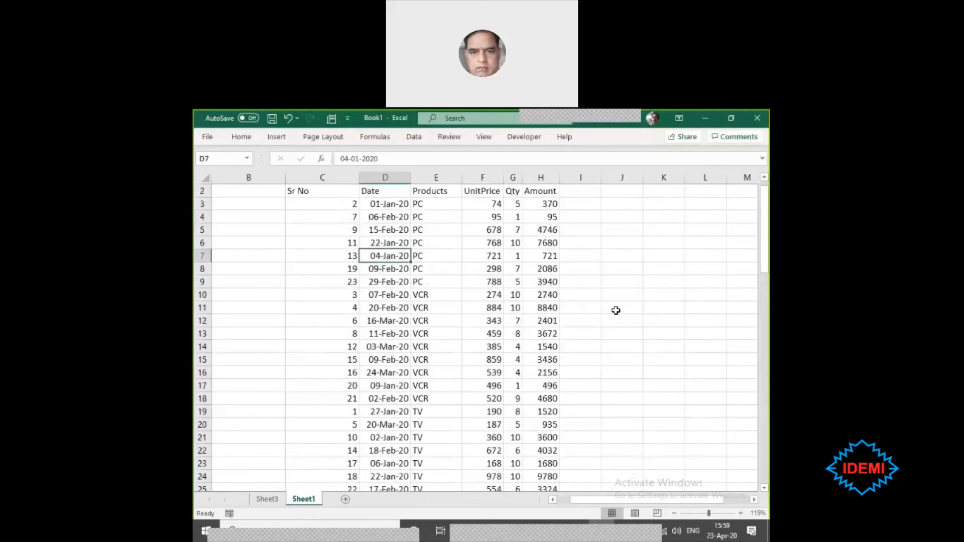
pyautogui.scroll(-1, 618, 316)
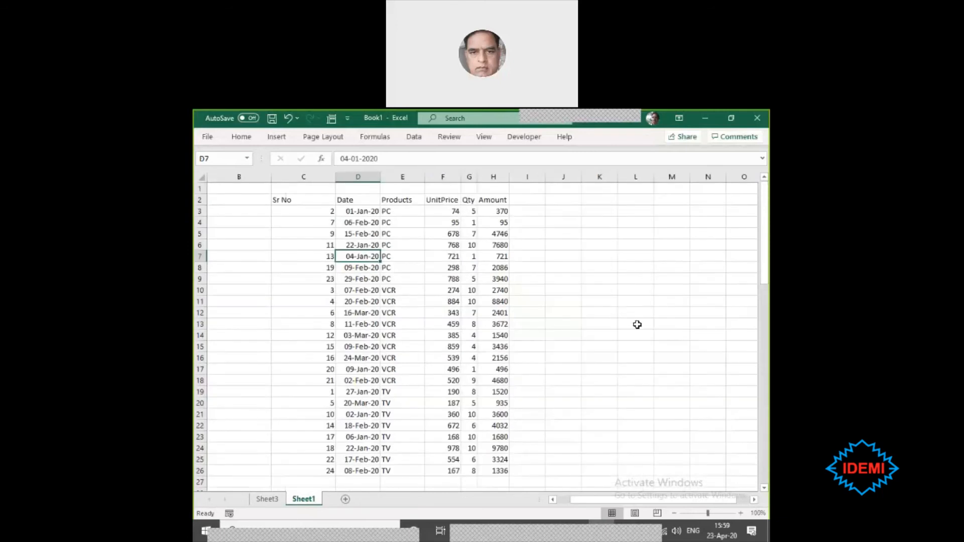
pyautogui.moveTo(354, 195); pyautogui.dragTo(372, 464)
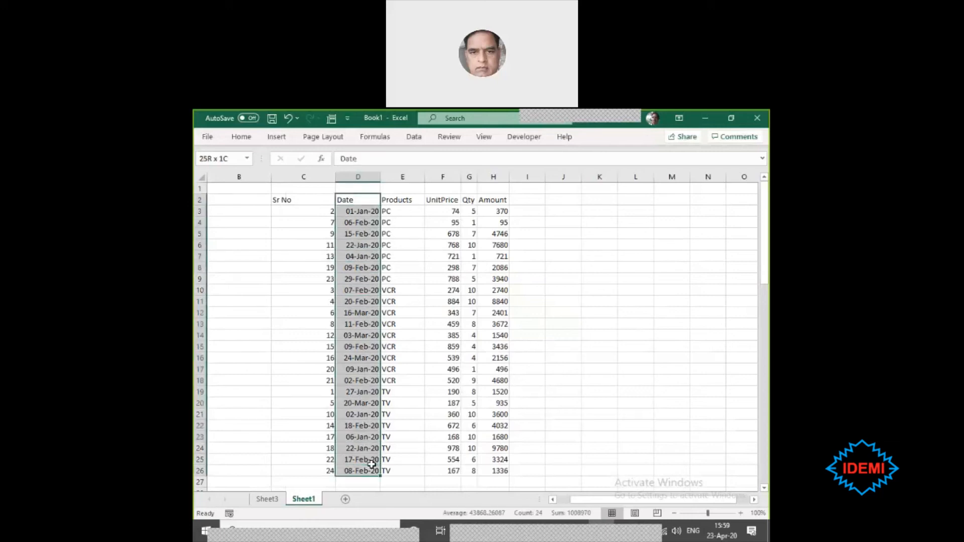
pyautogui.click(405, 195)
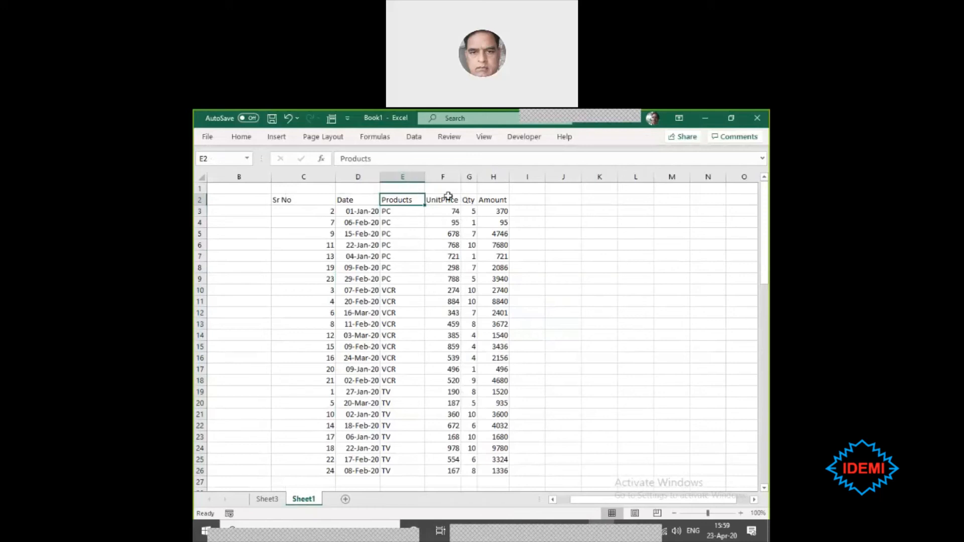
pyautogui.moveTo(448, 196); pyautogui.dragTo(454, 467)
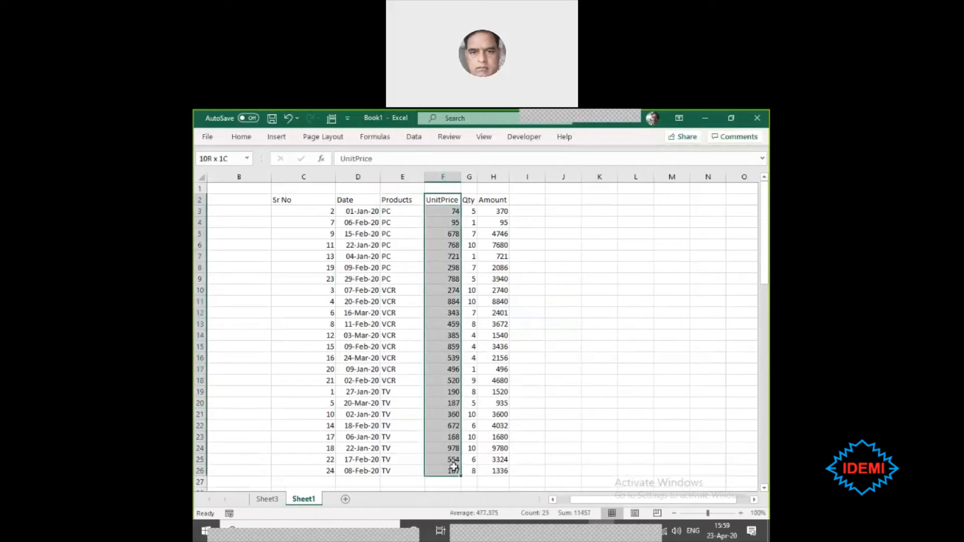
pyautogui.click(453, 467)
pyautogui.click(489, 208)
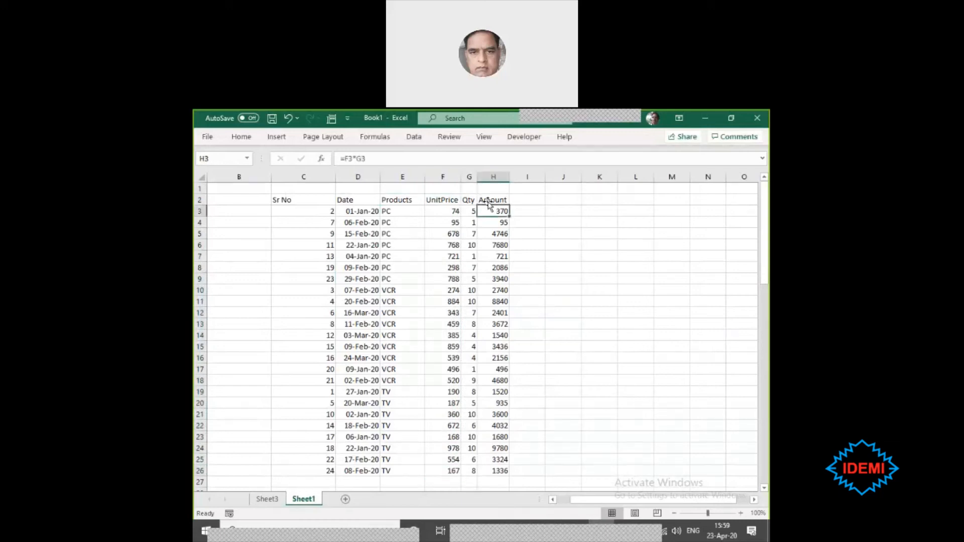
pyautogui.moveTo(492, 196); pyautogui.dragTo(487, 469)
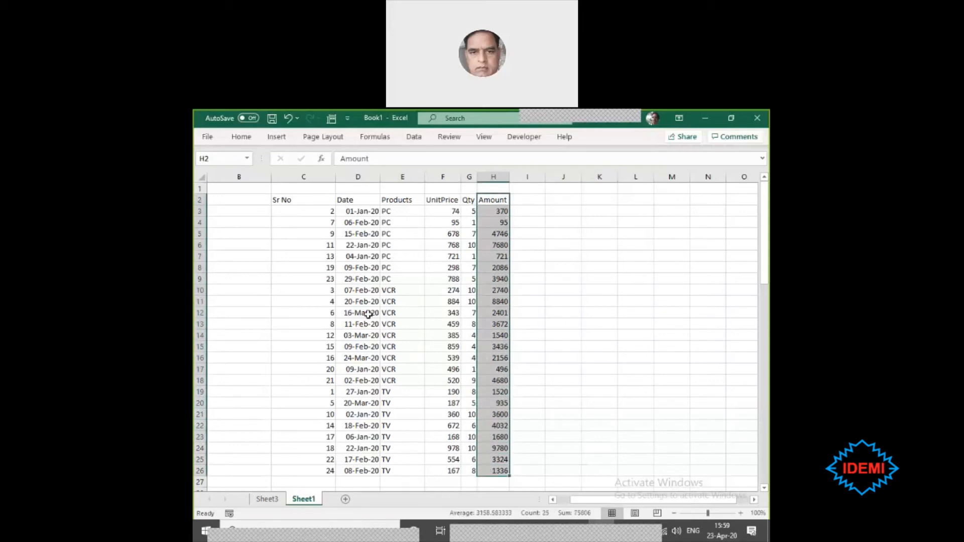
pyautogui.click(307, 200)
pyautogui.click(326, 244)
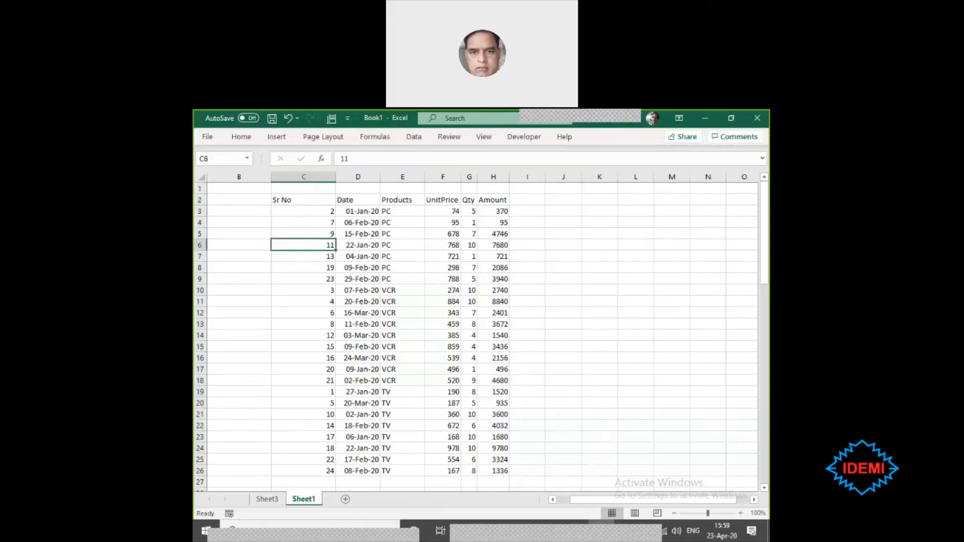
pyautogui.click(391, 258)
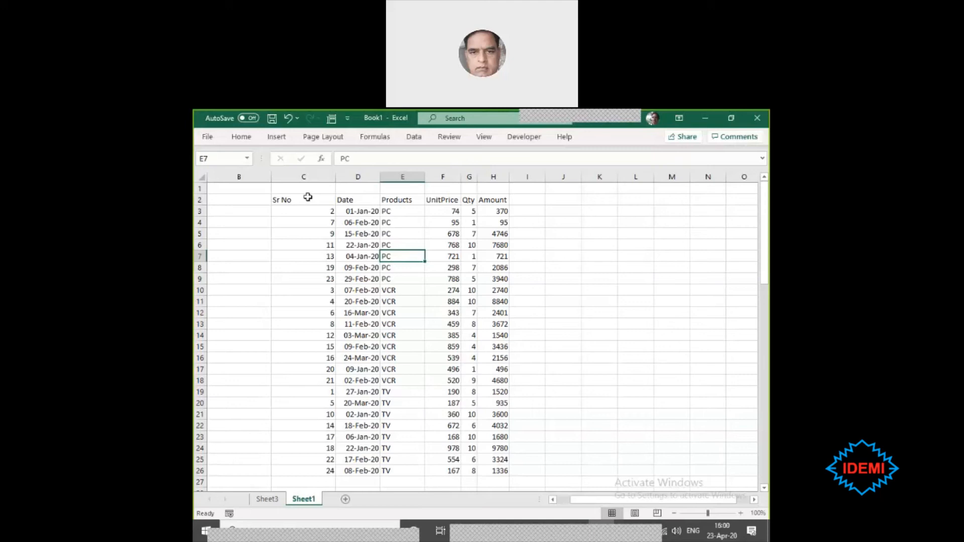
pyautogui.click(353, 288)
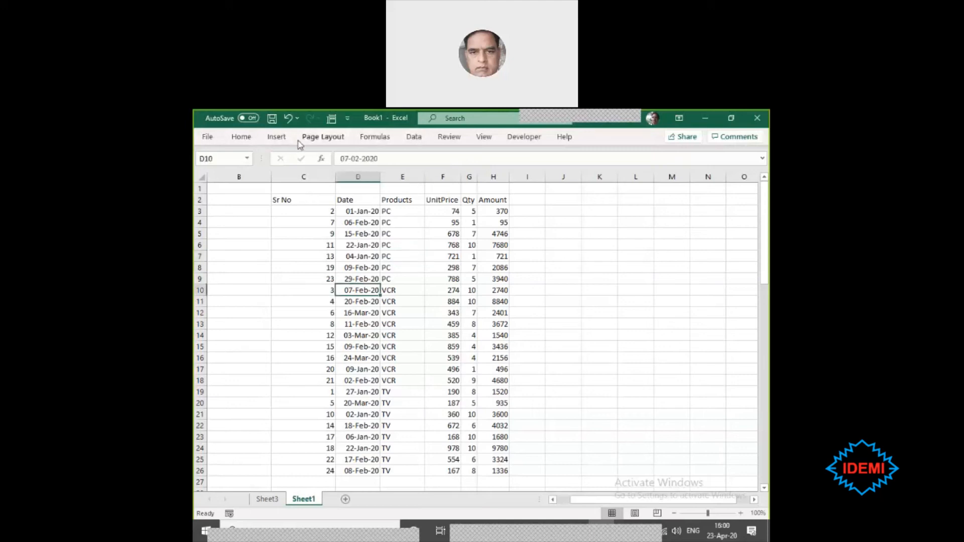
pyautogui.click(277, 137)
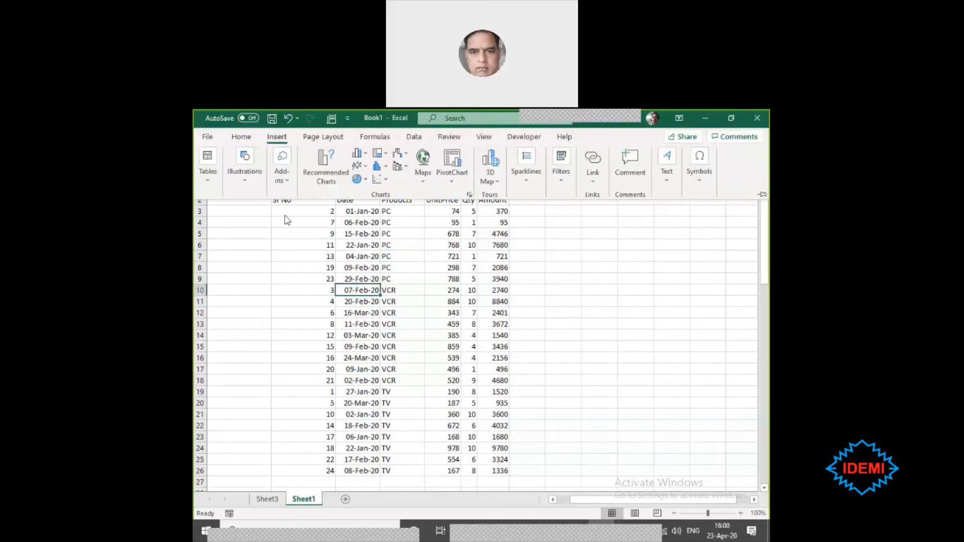
pyautogui.click(213, 187)
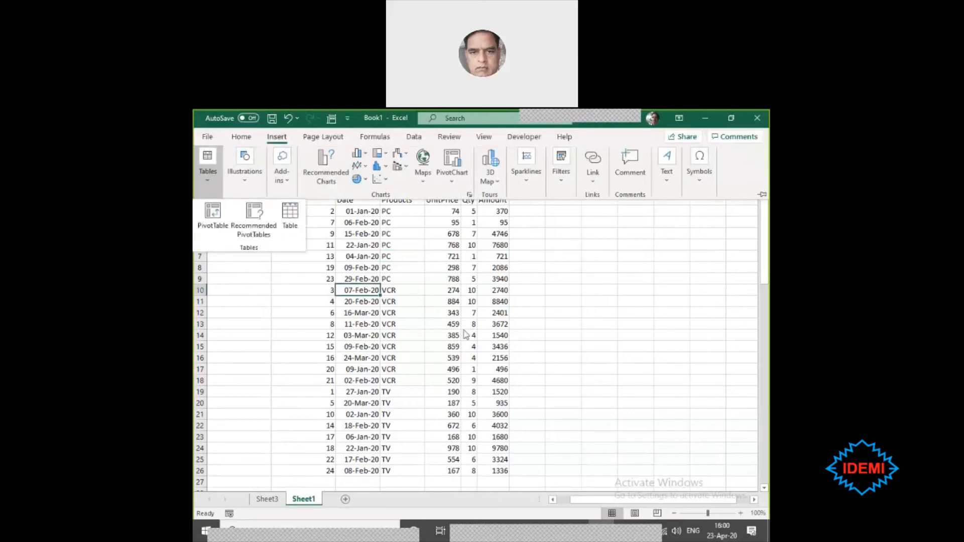
pyautogui.press('Escape')
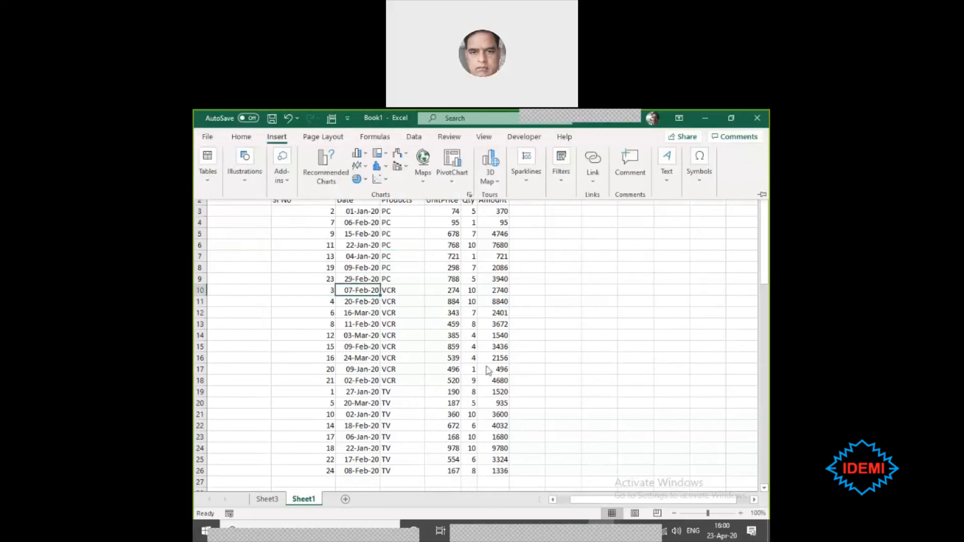
# - On Sheet3, build the PivotTable with Amount summed as the value and Products as the row field
pyautogui.click(267, 500)
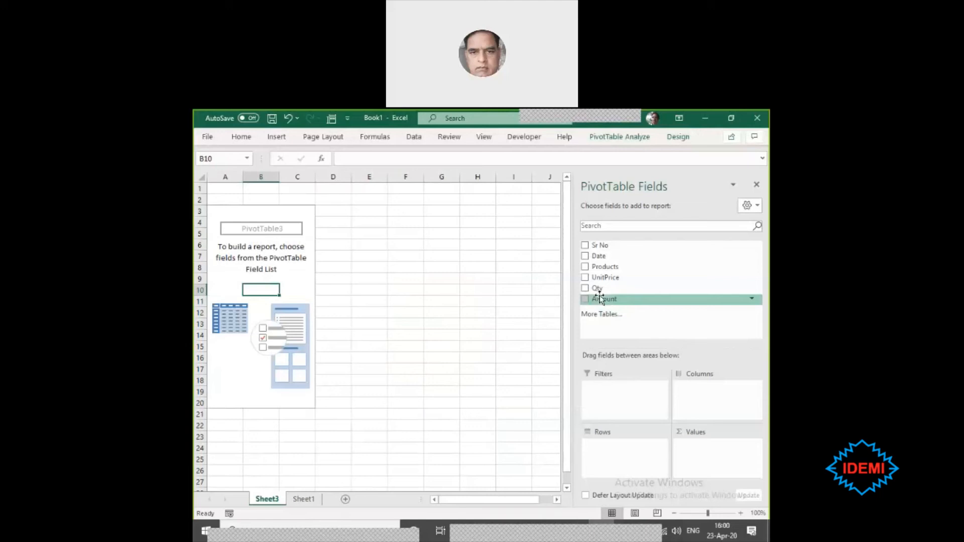
pyautogui.moveTo(601, 296); pyautogui.dragTo(717, 451)
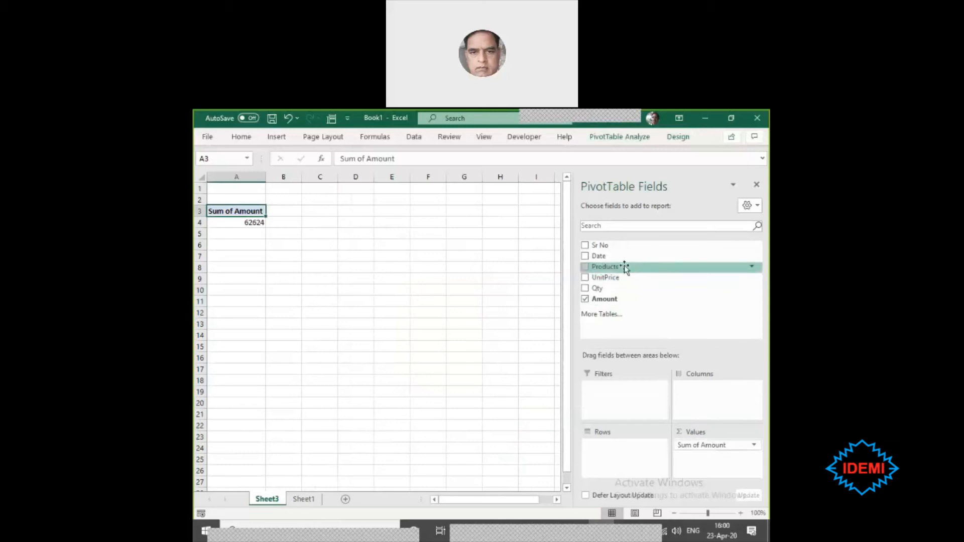
pyautogui.moveTo(624, 268); pyautogui.dragTo(624, 454)
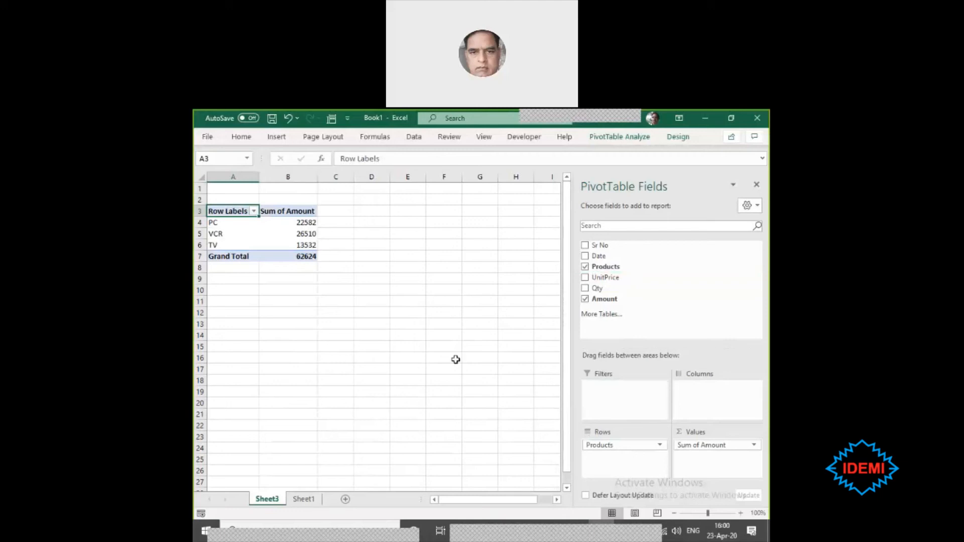
# - Filter the PivotTable's row labels to exclude TV, keeping PC and VCR
pyautogui.click(254, 211)
pyautogui.click(234, 362)
pyautogui.click(271, 435)
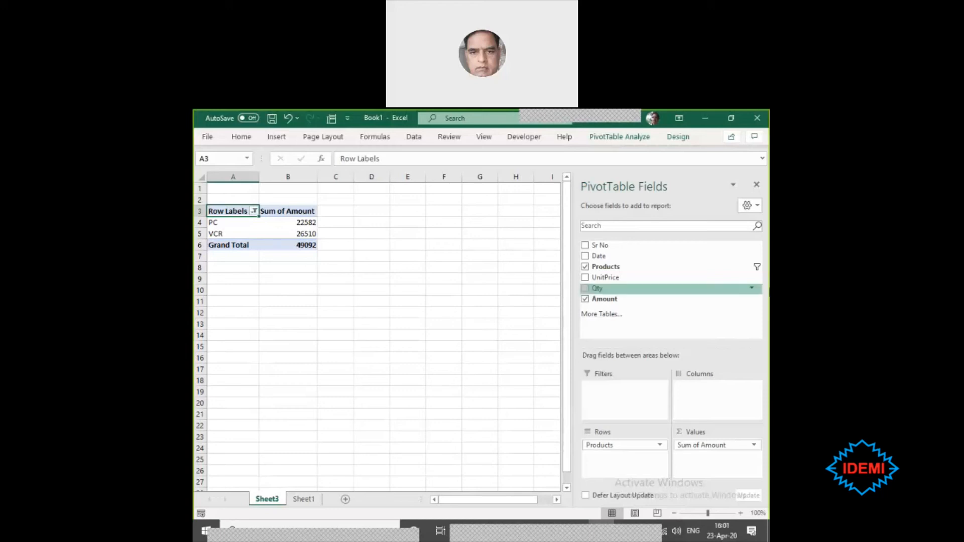
# - Add Date to the PivotTable rows, move the resulting Months field to the columns, and remove Date from the layout
pyautogui.moveTo(609, 257); pyautogui.dragTo(619, 458)
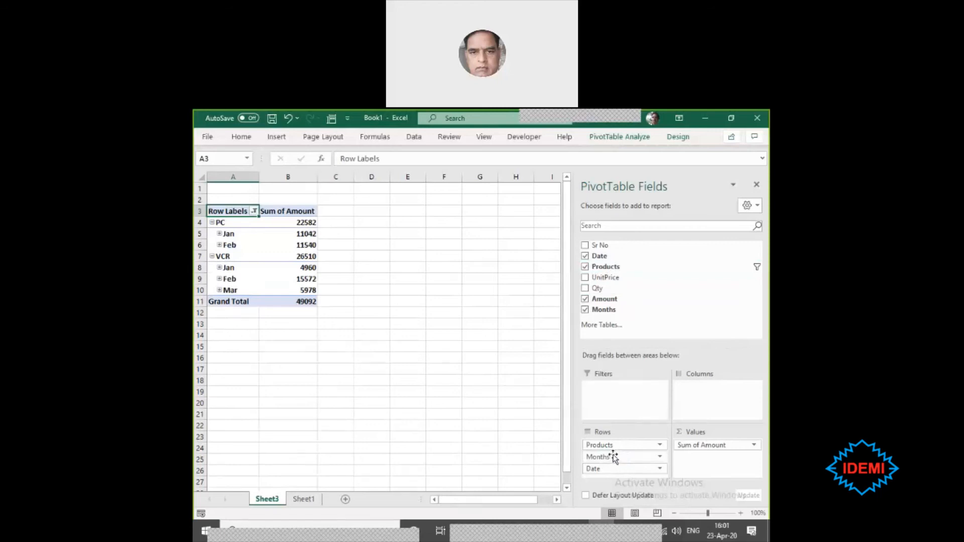
pyautogui.moveTo(614, 457); pyautogui.dragTo(711, 399)
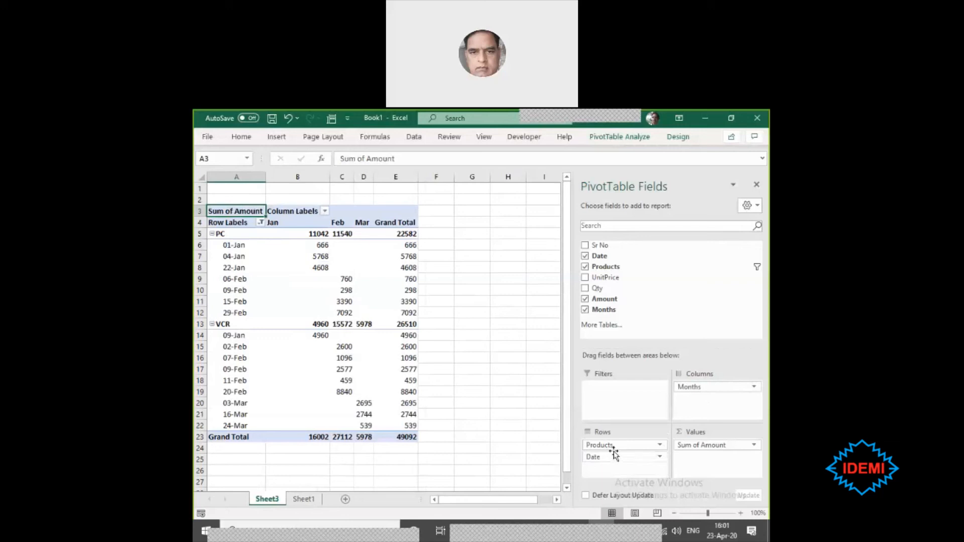
pyautogui.moveTo(616, 457); pyautogui.dragTo(691, 279)
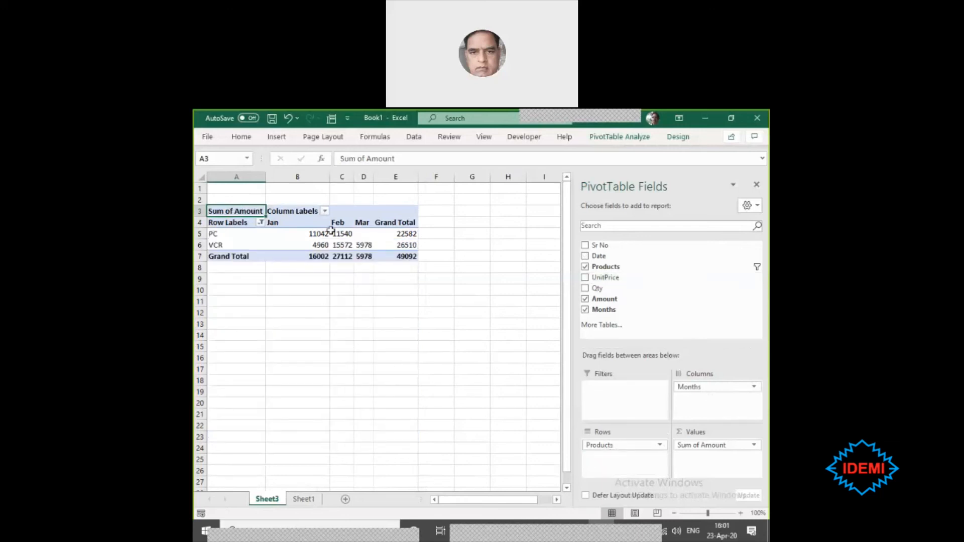
# - Examine the PivotTable's monthly amounts for PC and VCR, including the empty PC cell for March and the overall grand total
pyautogui.click(364, 234)
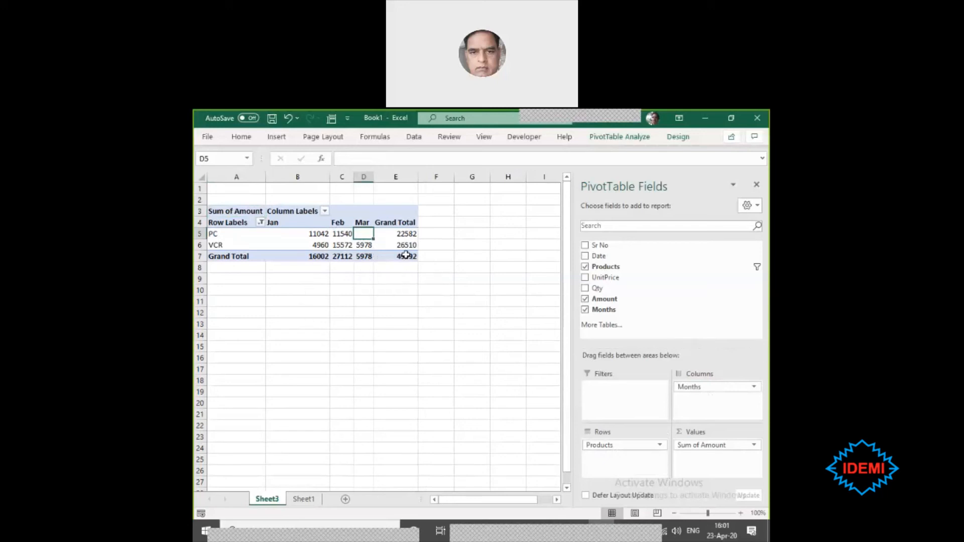
pyautogui.click(406, 255)
pyautogui.click(383, 285)
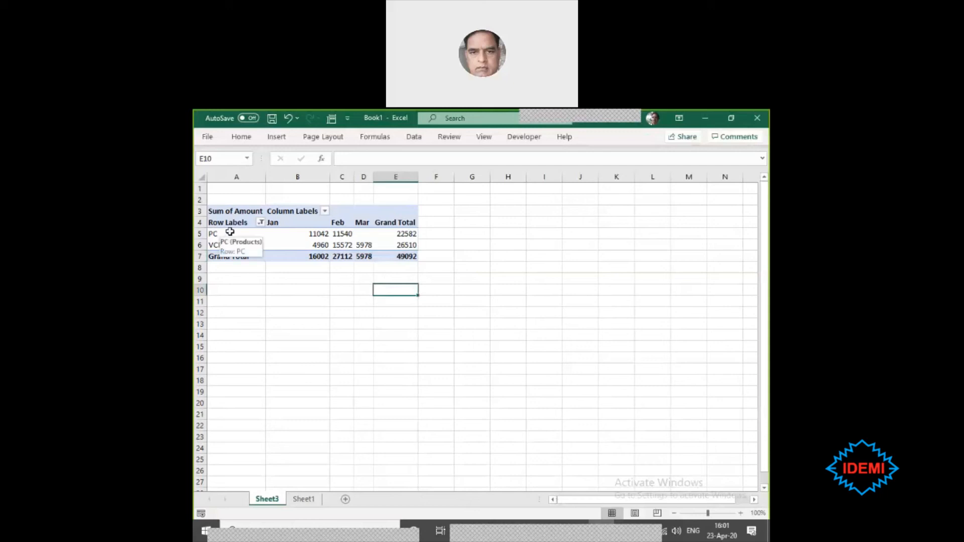
pyautogui.moveTo(363, 237)
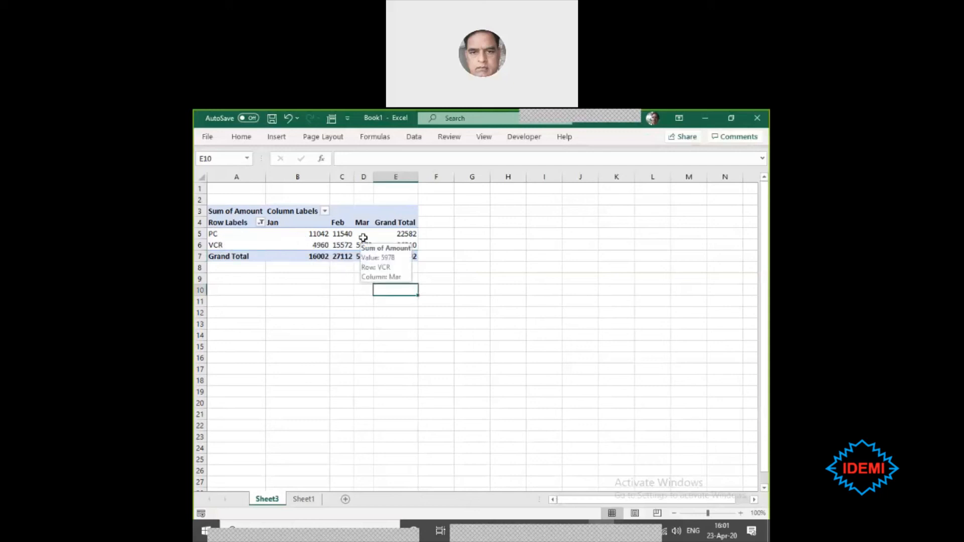
pyautogui.click(257, 231)
pyautogui.click(319, 244)
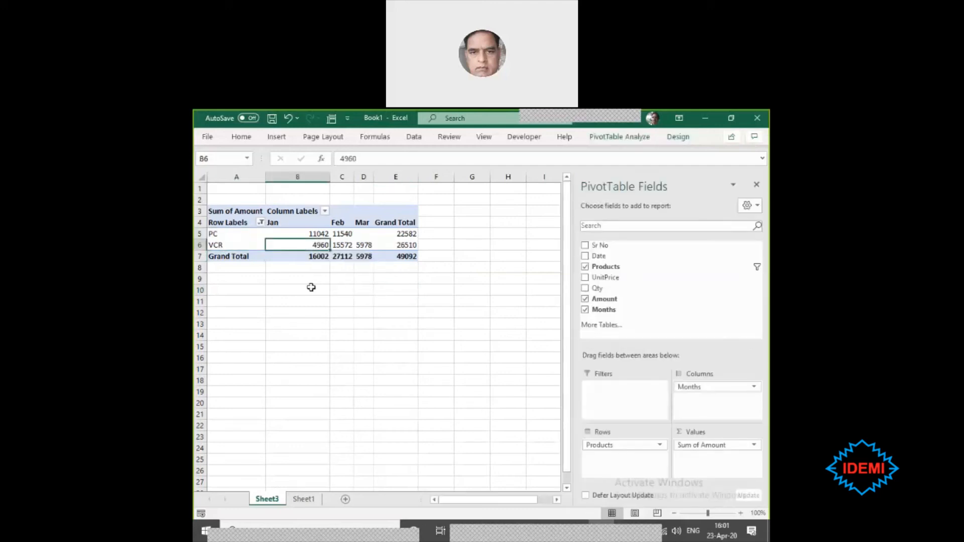
pyautogui.click(311, 306)
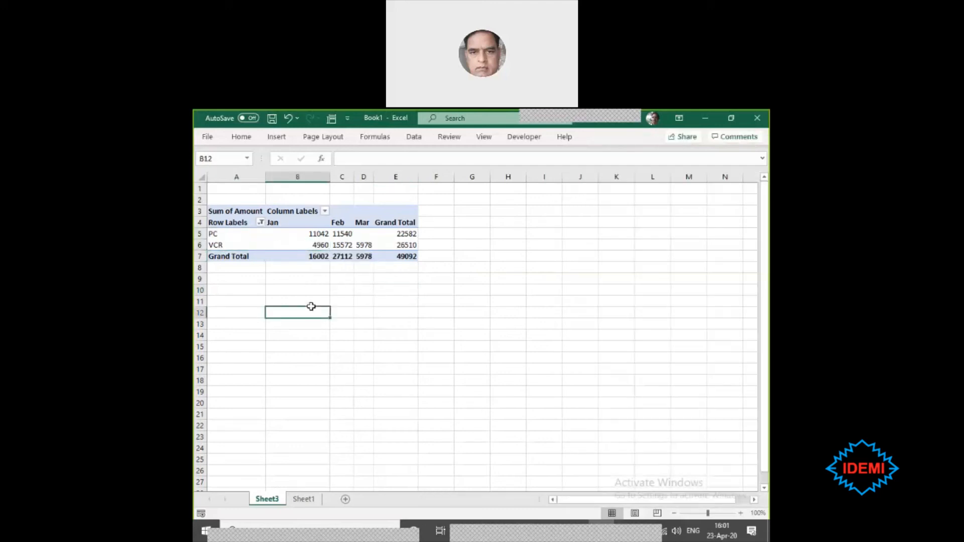
pyautogui.click(291, 235)
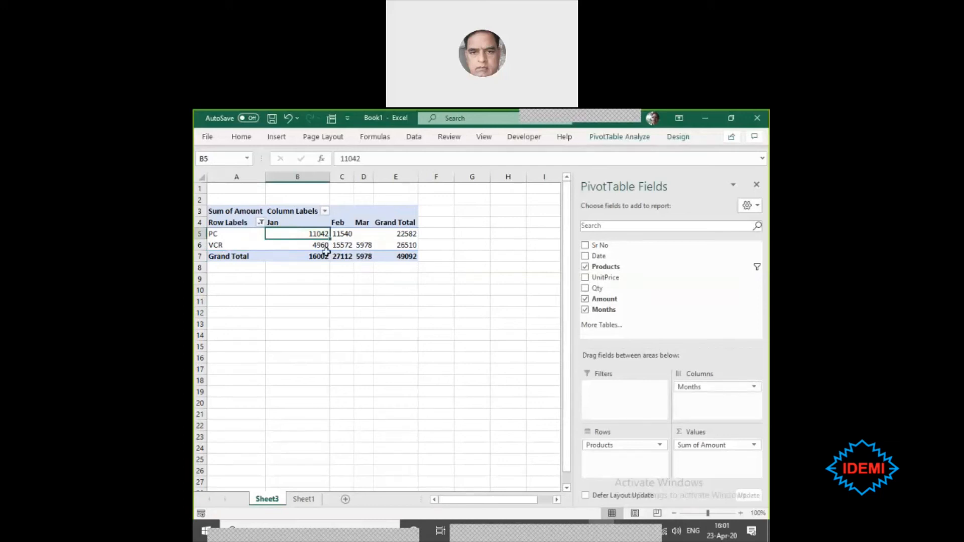
pyautogui.moveTo(346, 243)
pyautogui.moveTo(231, 234); pyautogui.dragTo(235, 247)
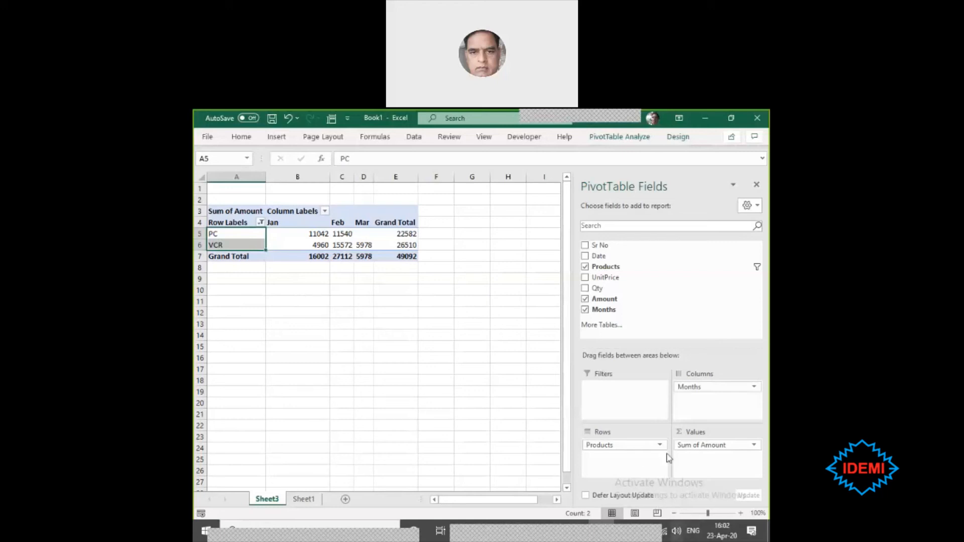
# - Filter the PivotTable's row labels to exclude VCR as well, leaving only PC
pyautogui.click(261, 223)
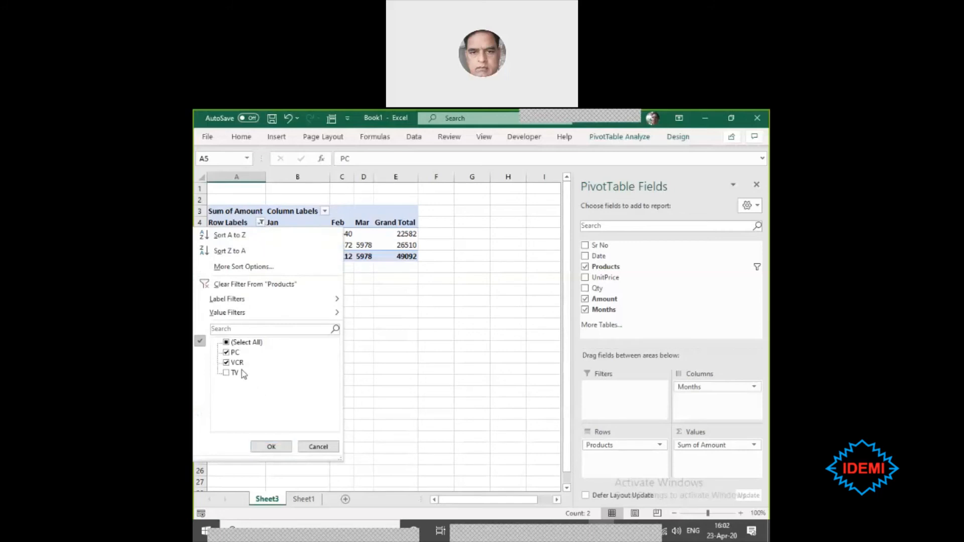
pyautogui.click(228, 365)
pyautogui.click(271, 446)
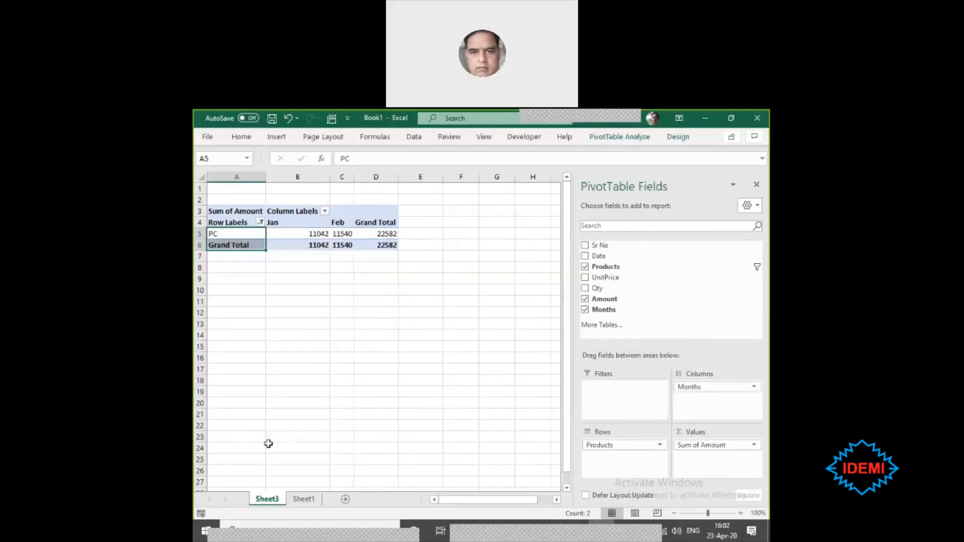
# - Drill down into the overall grand total of the PC PivotTable to extract its source records onto a new sheet
pyautogui.click(497, 378)
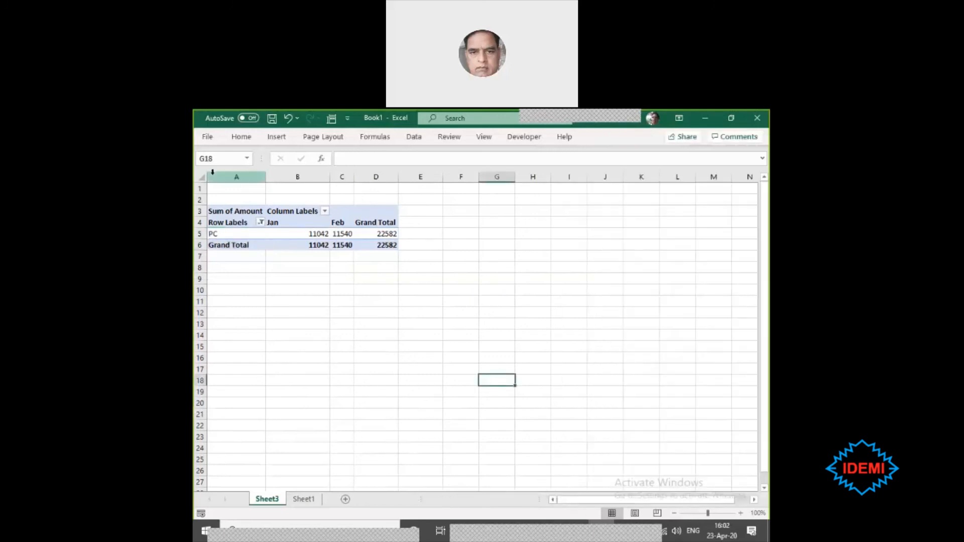
pyautogui.click(384, 245)
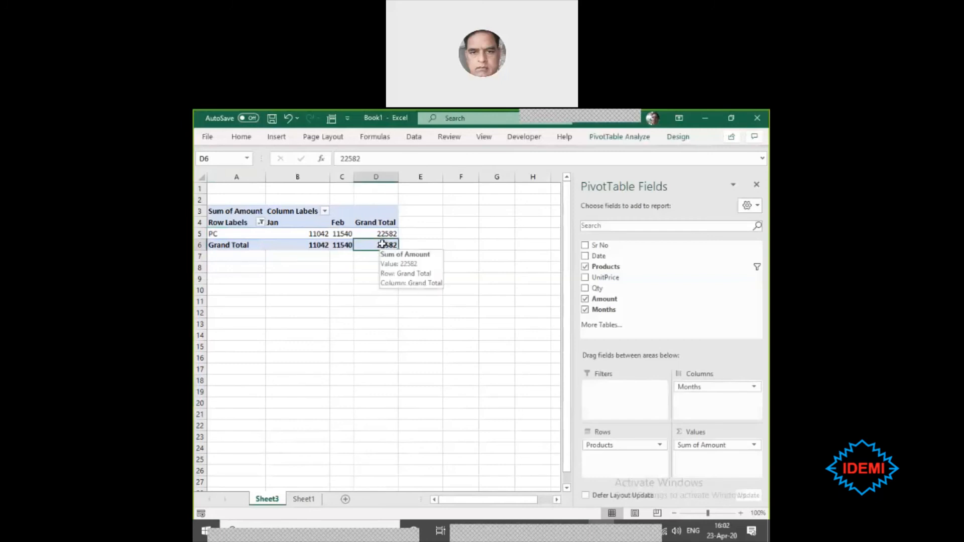
pyautogui.doubleClick(382, 244)
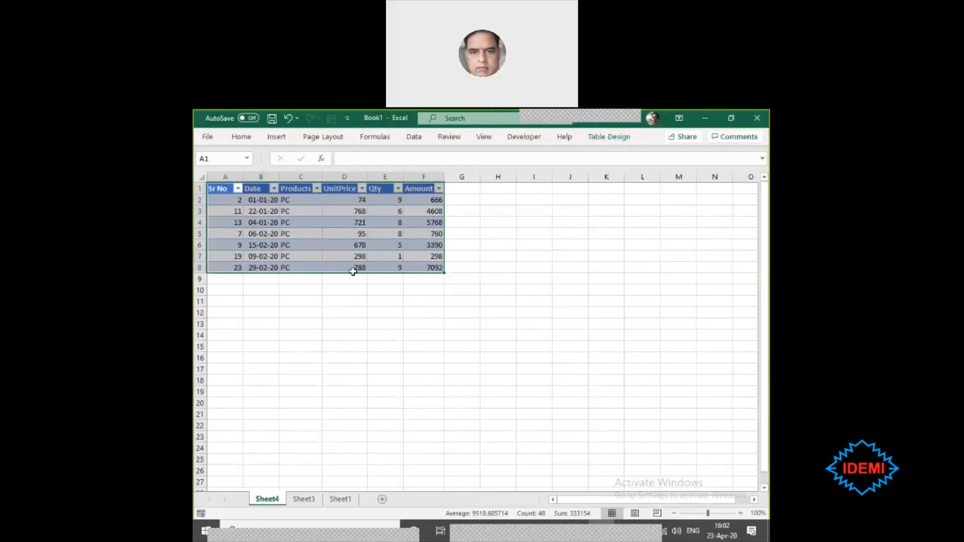
# - Rename the sheet holding the extracted PC records as PC
pyautogui.doubleClick(267, 498)
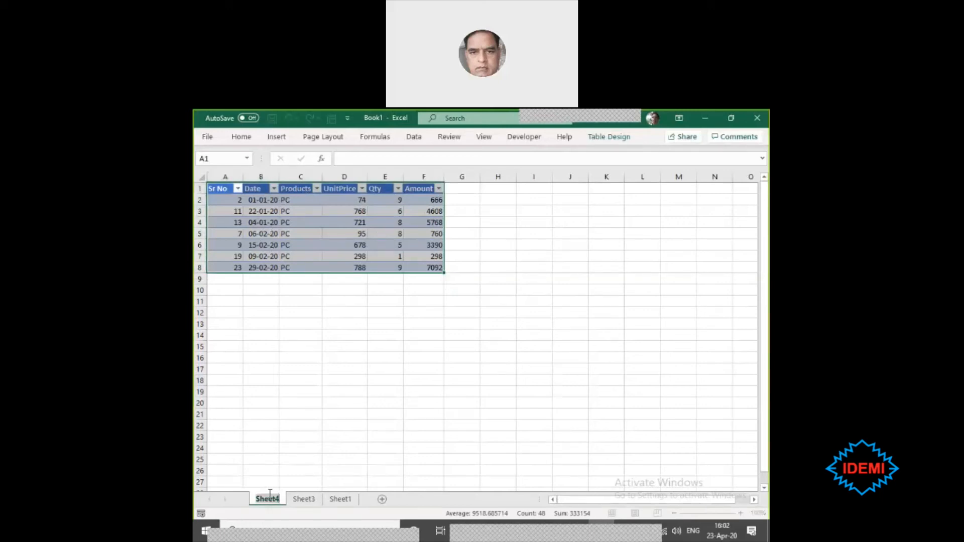
pyautogui.write('PC')
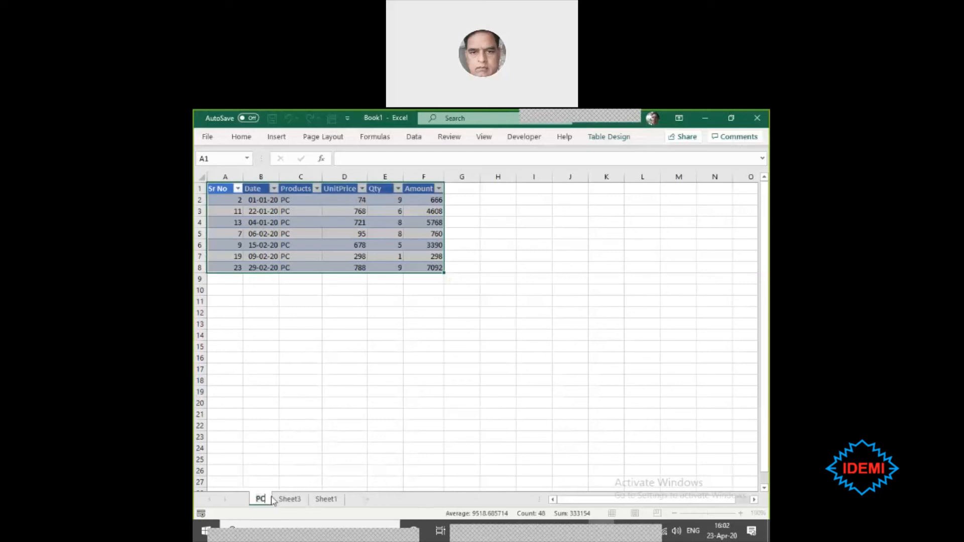
pyautogui.press('Return')
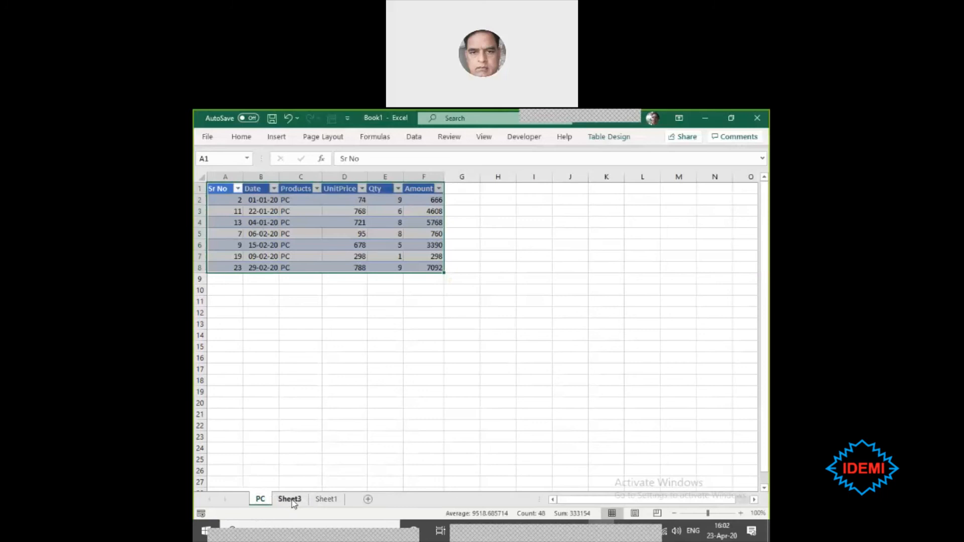
# - Return to the PivotTable on Sheet3 and filter its row labels to show only VCR instead of PC
pyautogui.click(290, 499)
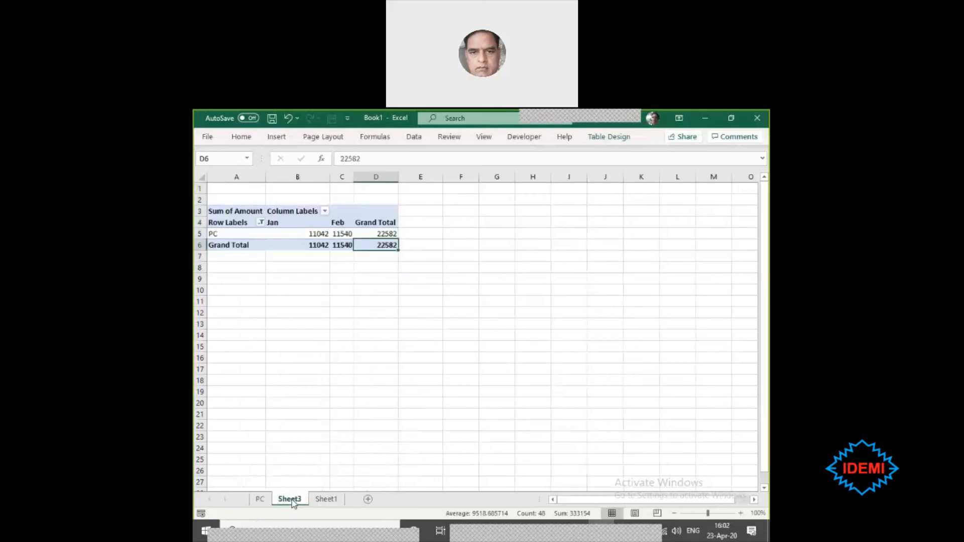
pyautogui.click(261, 223)
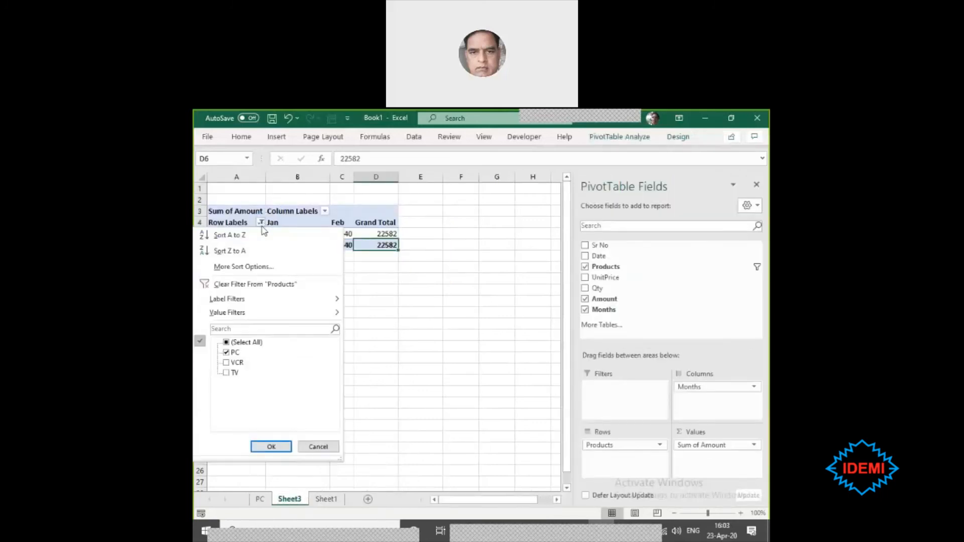
pyautogui.click(229, 363)
pyautogui.click(227, 362)
pyautogui.click(226, 353)
pyautogui.click(271, 447)
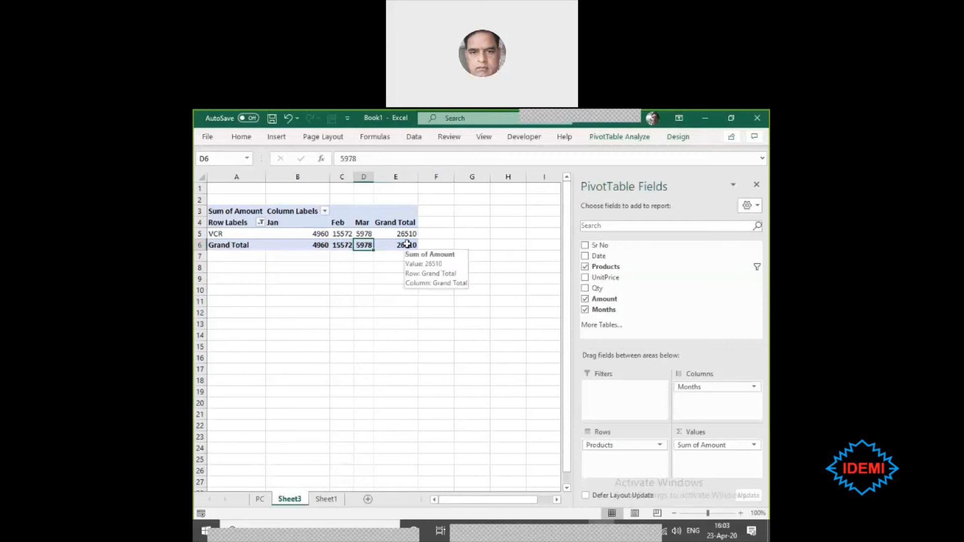
# - Drill down into the VCR overall grand total and rename the resulting detail sheet as VCR
pyautogui.doubleClick(407, 244)
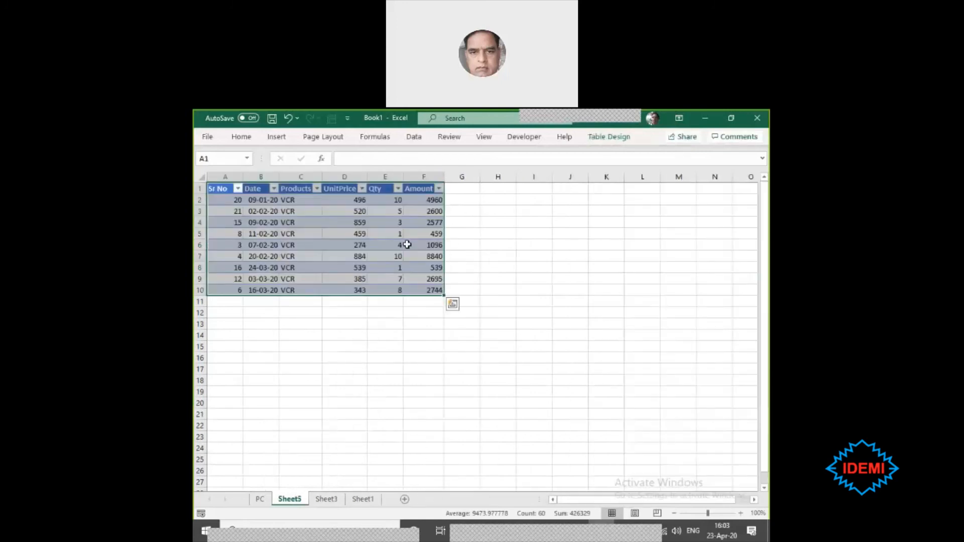
pyautogui.doubleClick(290, 498)
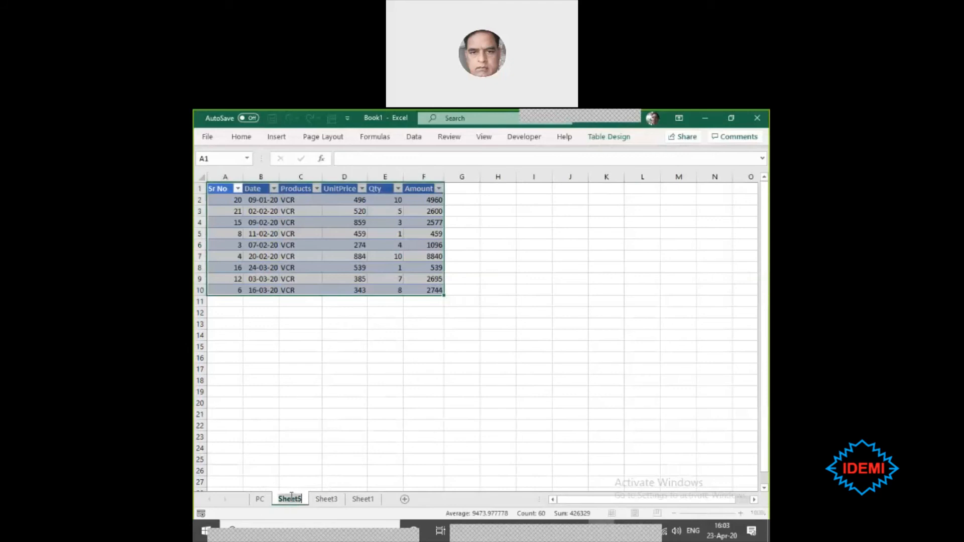
pyautogui.write('VCR')
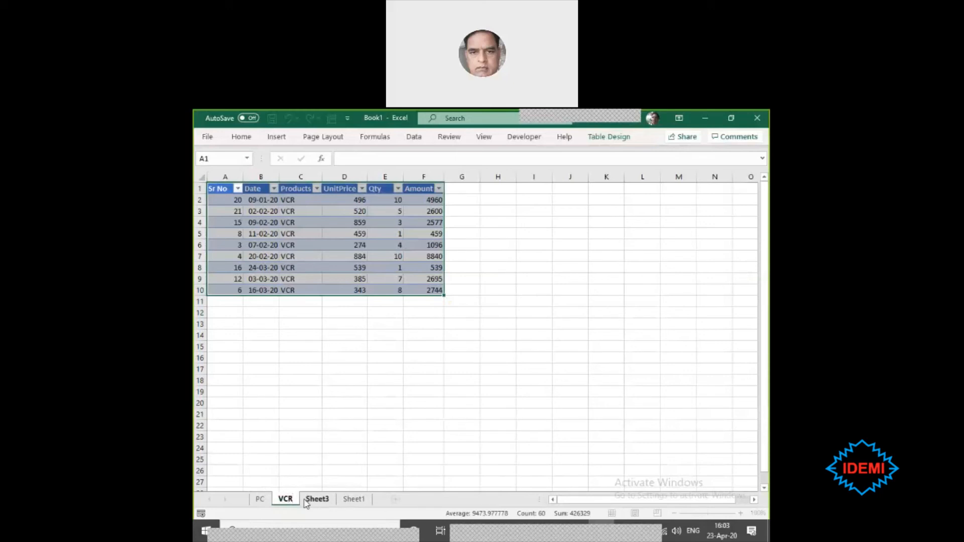
pyautogui.press('Return')
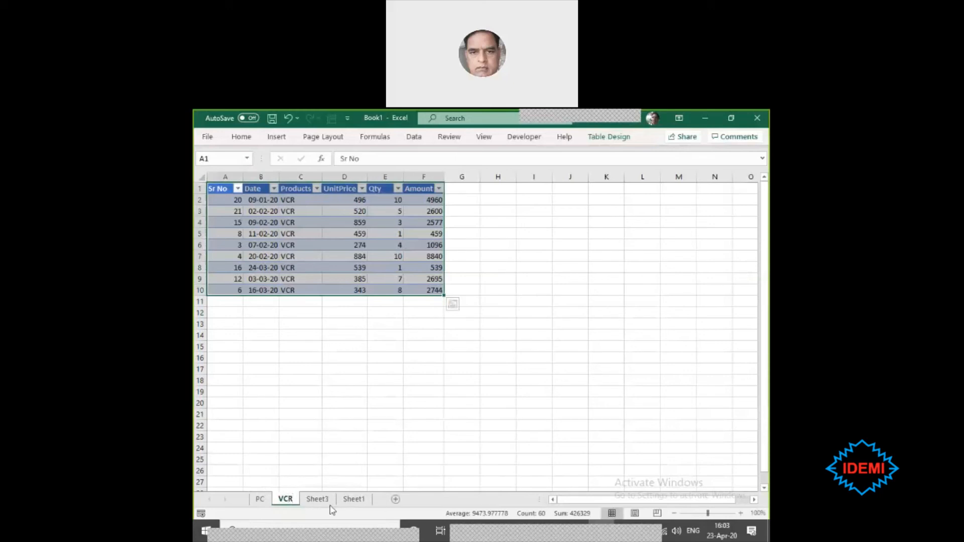
# - Filter the row labels of the PivotTable on Sheet3 to show only TV instead of VCR
pyautogui.click(318, 499)
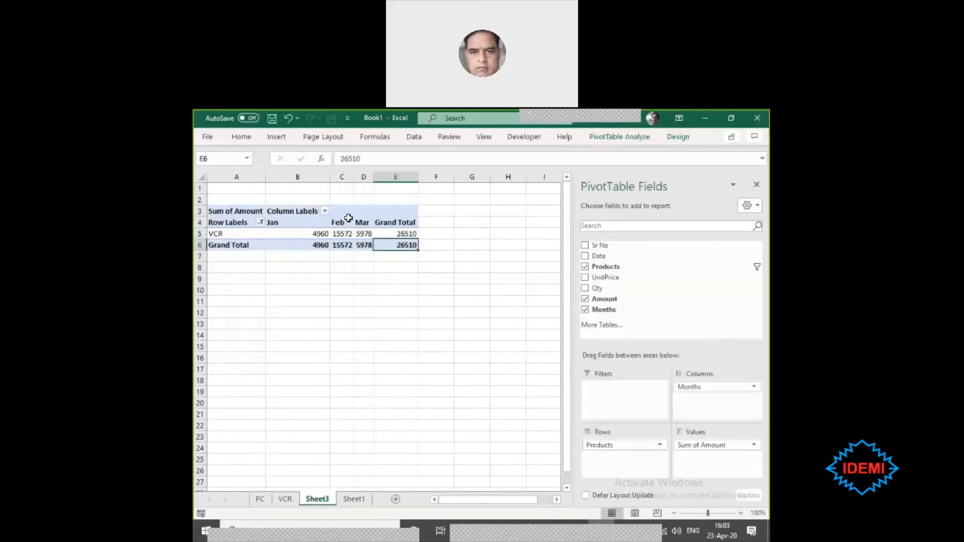
pyautogui.click(260, 222)
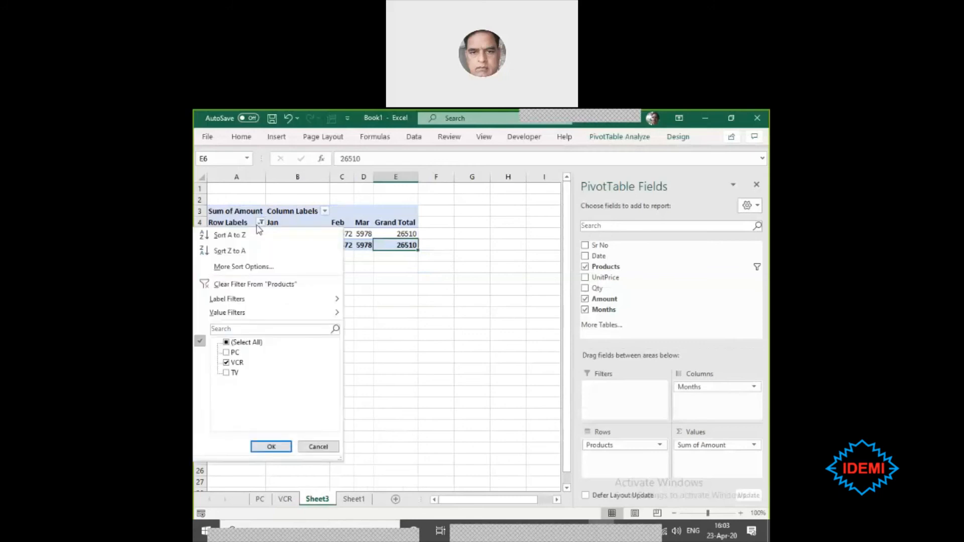
pyautogui.click(230, 372)
pyautogui.click(227, 362)
pyautogui.click(271, 446)
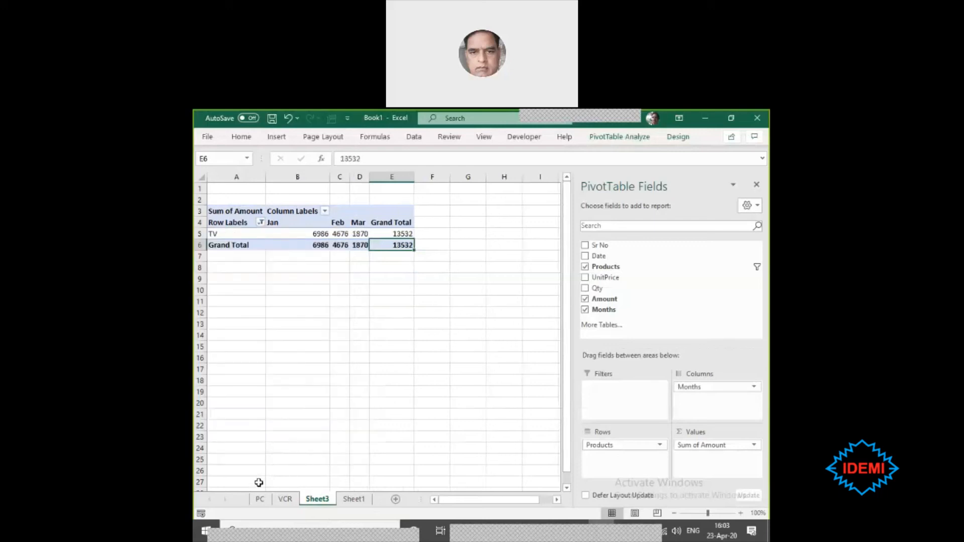
# - Drill down into the TV overall grand total and rename the resulting detail sheet as TV
pyautogui.doubleClick(388, 244)
pyautogui.click(279, 234)
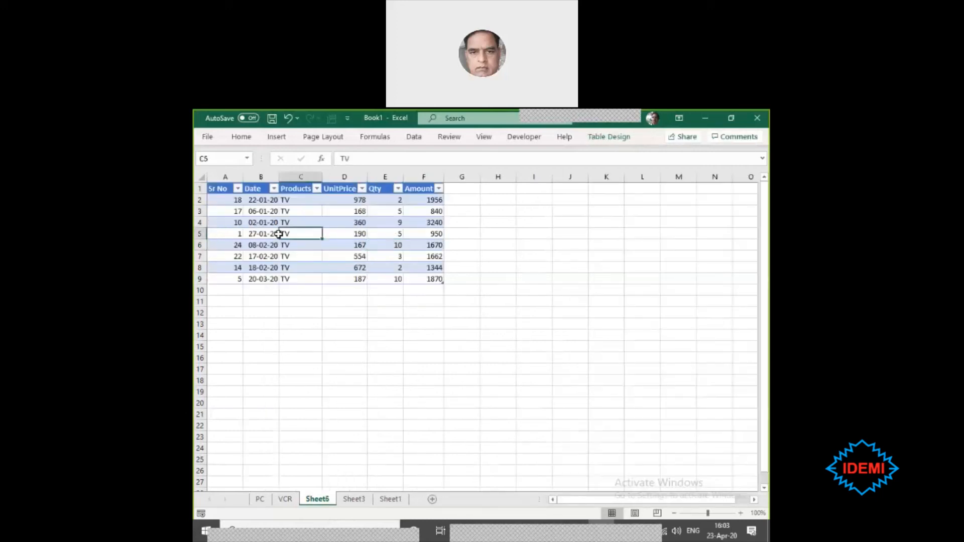
pyautogui.doubleClick(318, 503)
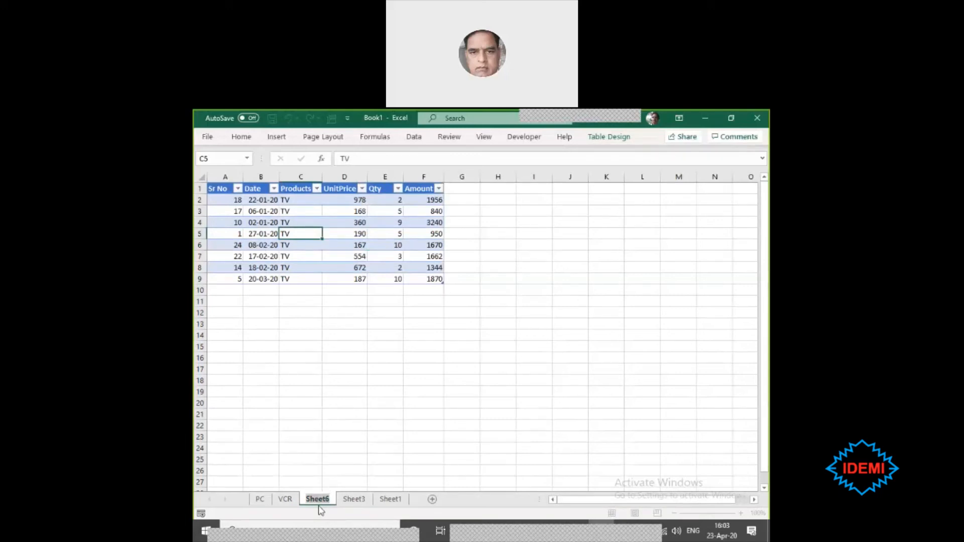
pyautogui.write('TV')
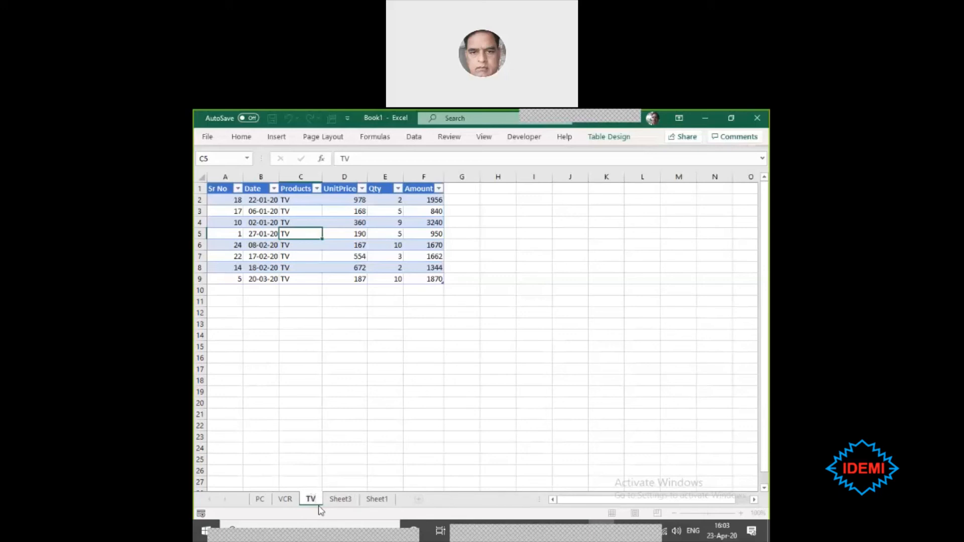
pyautogui.press('Return')
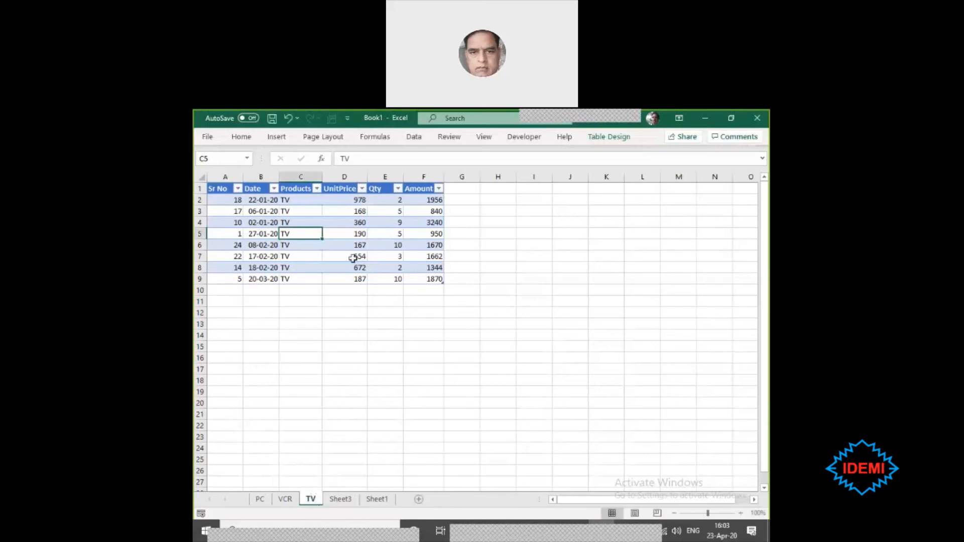
pyautogui.click(327, 323)
pyautogui.click(279, 233)
# - Review the UnitPrice, Qty and Amount columns of the source table on Sheet1 alongside the PivotTable on Sheet3
pyautogui.click(340, 500)
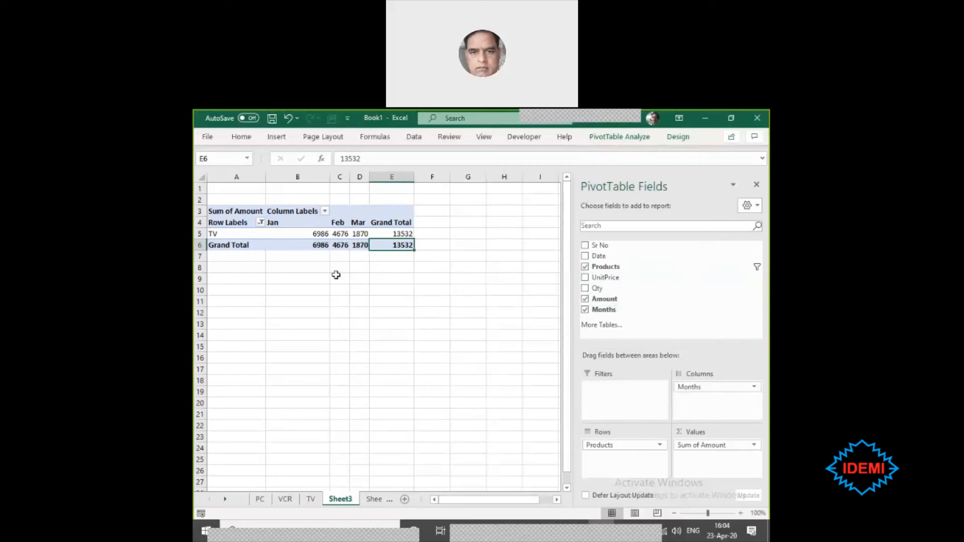
pyautogui.click(373, 500)
pyautogui.click(591, 245)
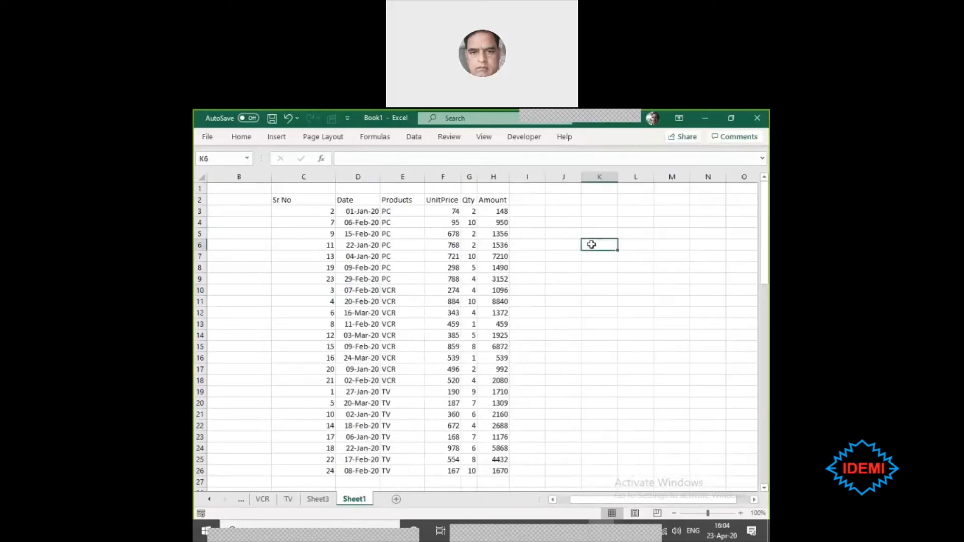
pyautogui.click(446, 200)
pyautogui.moveTo(447, 201); pyautogui.dragTo(476, 469)
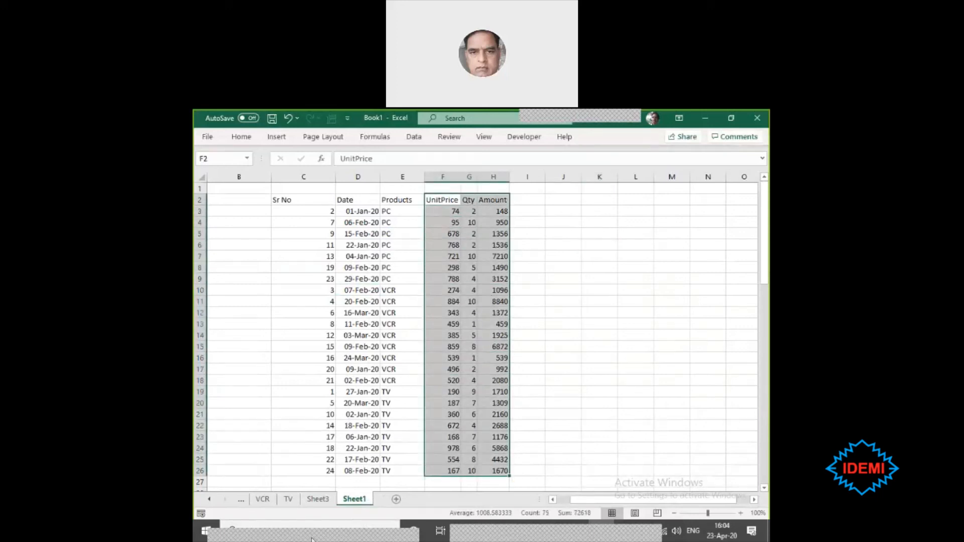
pyautogui.click(316, 502)
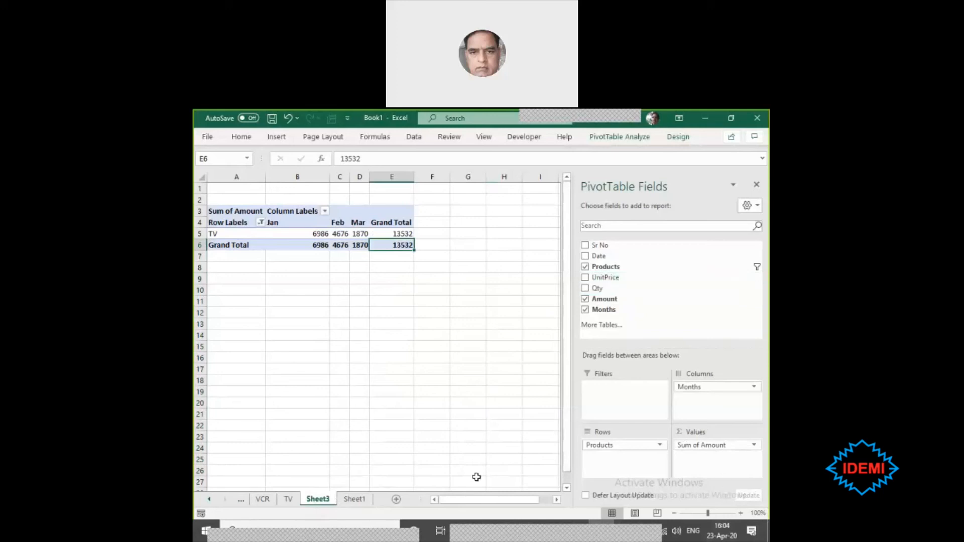
# - Insert a new column before Products in the Sheet1 source table and give it the heading Location
pyautogui.click(354, 498)
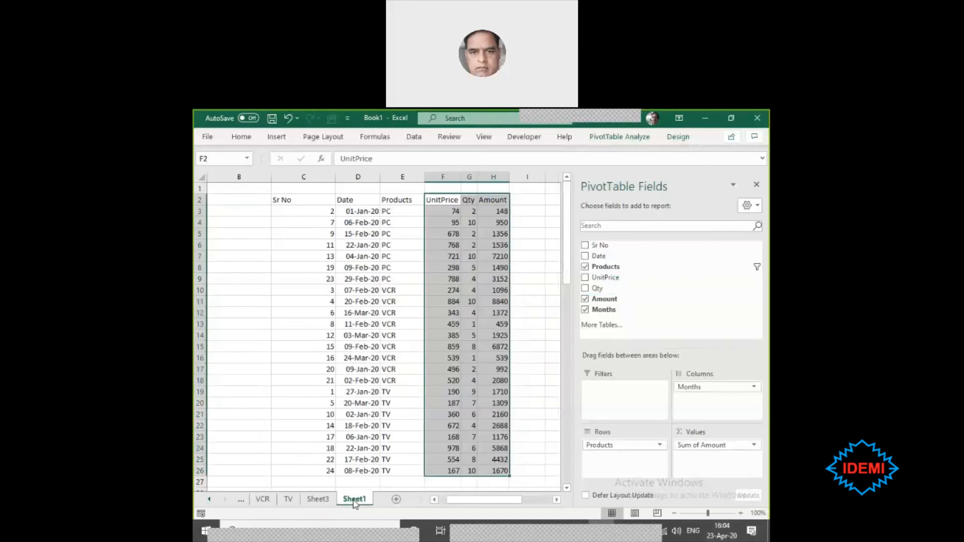
pyautogui.click(393, 172)
pyautogui.hotkey('ctrl', 'shift', '+')
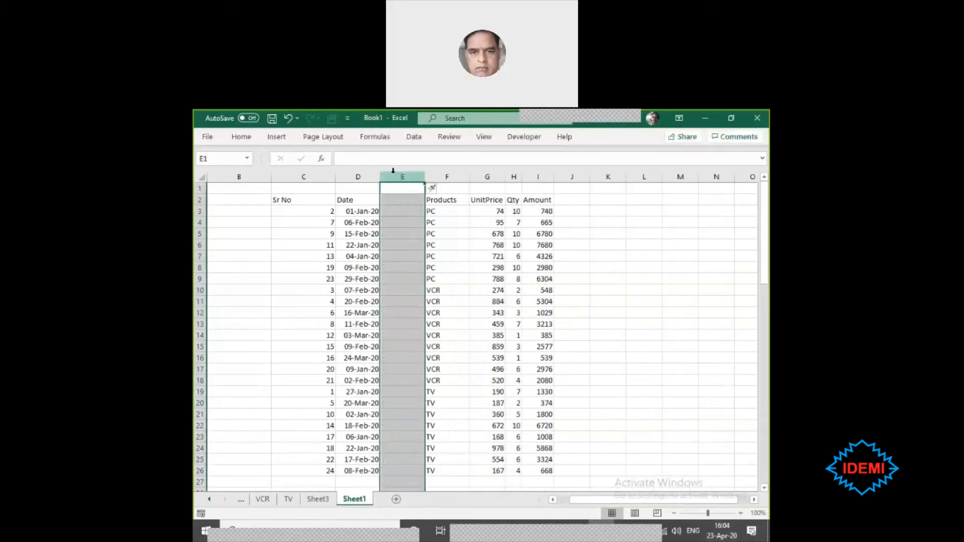
pyautogui.click(399, 199)
pyautogui.write('Location')
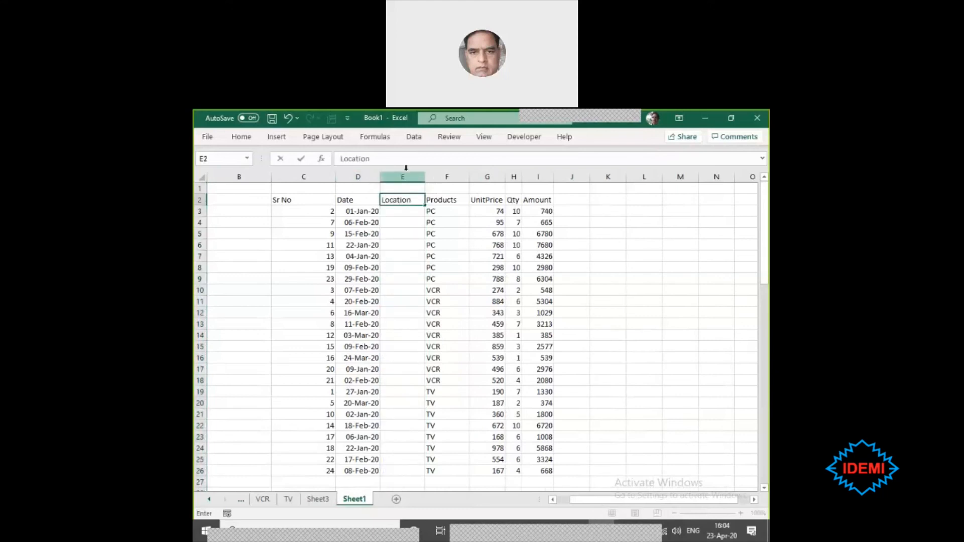
pyautogui.press('Return')
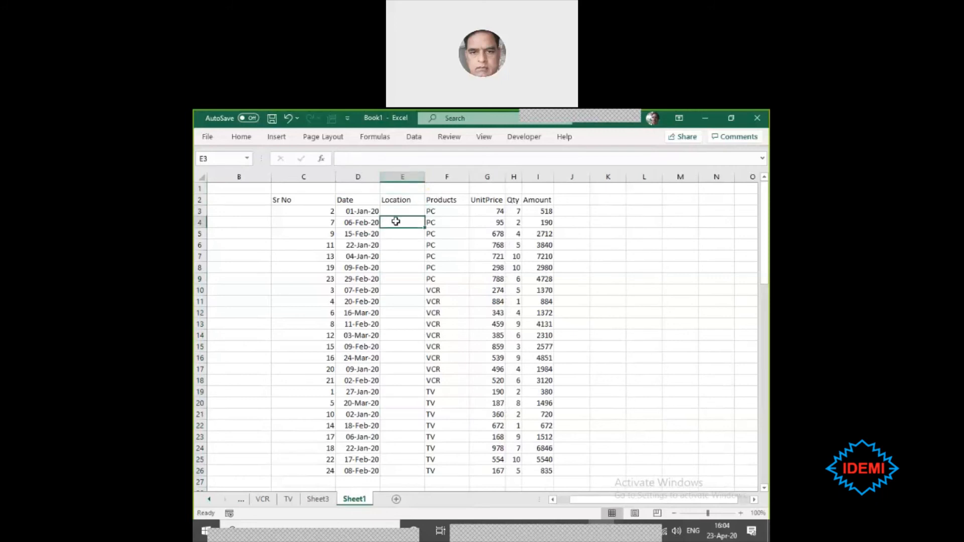
# - Fill the Location cells E3, E7, E10, E16, E19 and E26 with Mumbai in one entry
pyautogui.keyDown('ctrl'); pyautogui.click(404, 255); pyautogui.keyUp('ctrl')
pyautogui.keyDown('ctrl'); pyautogui.click(403, 289); pyautogui.keyUp('ctrl')
pyautogui.keyDown('ctrl'); pyautogui.click(404, 357); pyautogui.keyUp('ctrl')
pyautogui.keyDown('ctrl'); pyautogui.click(403, 390); pyautogui.keyUp('ctrl')
pyautogui.keyDown('ctrl'); pyautogui.click(398, 467); pyautogui.keyUp('ctrl')
pyautogui.write('Mumab')
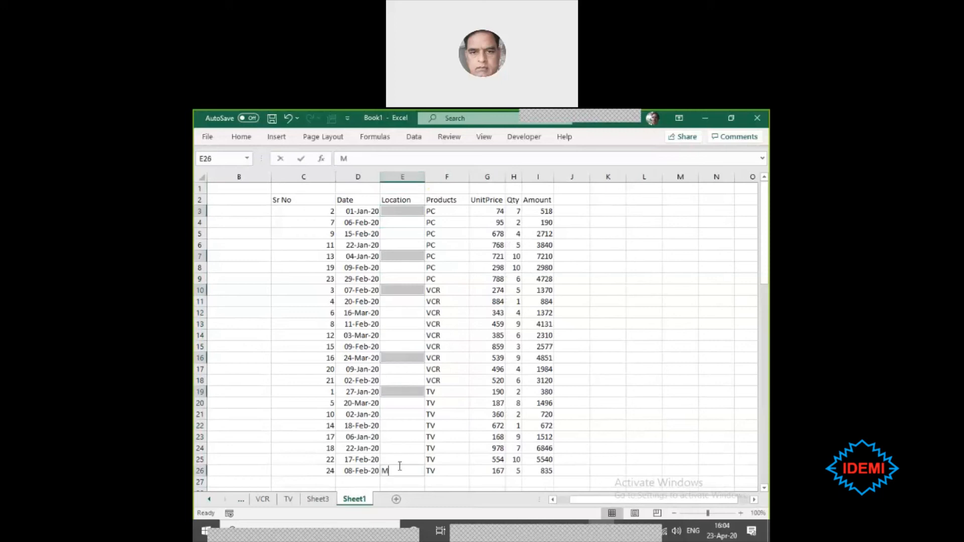
pyautogui.press('BackSpace')
pyautogui.press('BackSpace')
pyautogui.write('nb')
pyautogui.press('BackSpace')
pyautogui.press('BackSpace')
pyautogui.press('BackSpace')
pyautogui.write('bai')
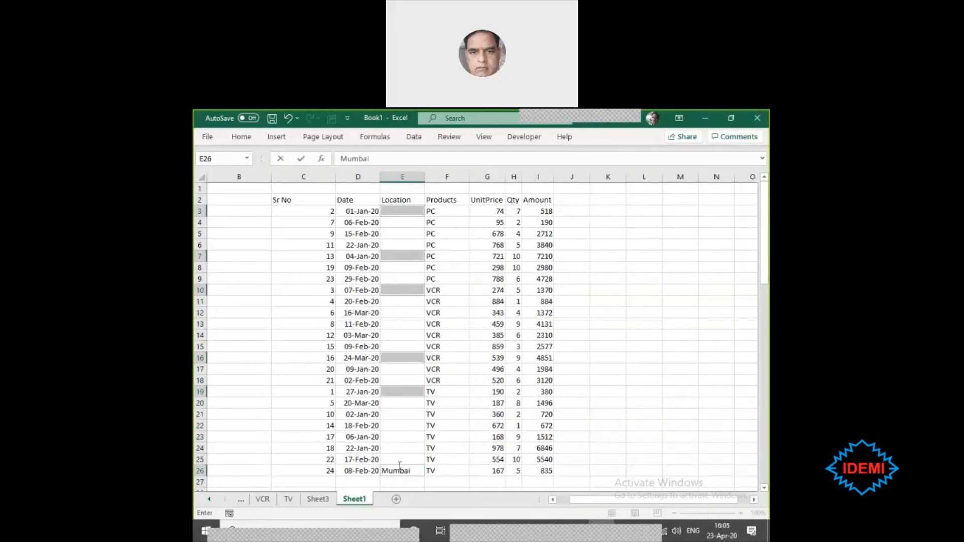
pyautogui.hotkey('ctrl', 'Return')
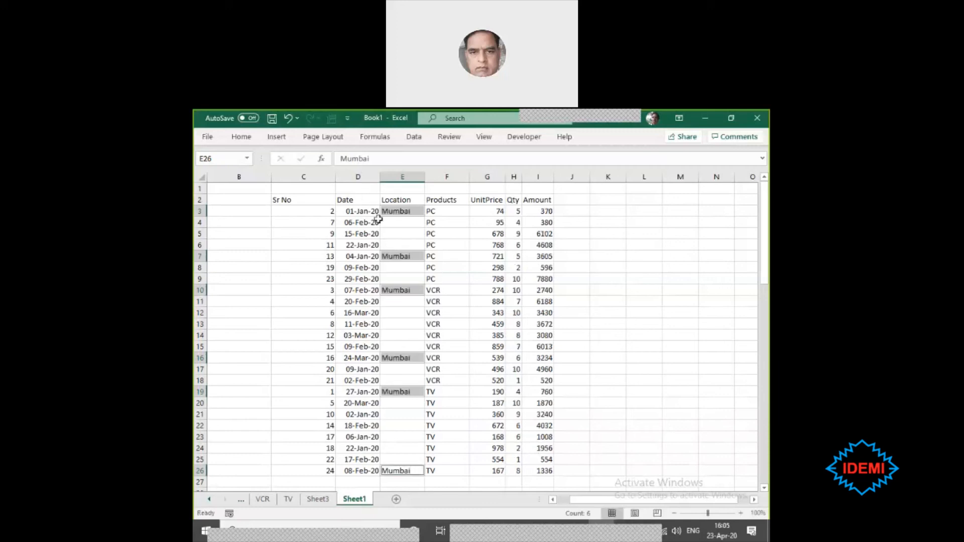
# - Fill the Location cells E5, E12, E15, E18, E21 and E25 with Gwalior in one entry
pyautogui.click(395, 234)
pyautogui.keyDown('ctrl'); pyautogui.click(395, 308); pyautogui.keyUp('ctrl')
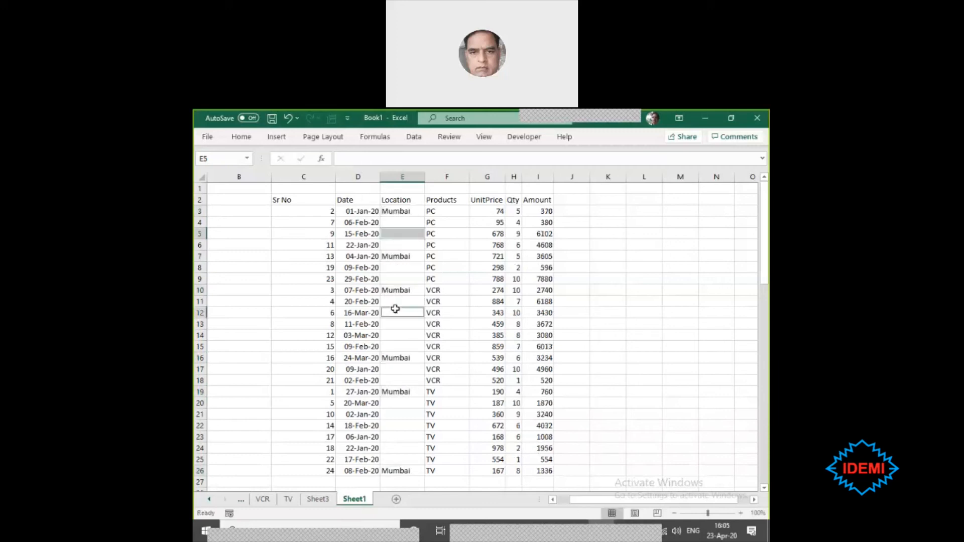
pyautogui.keyDown('ctrl'); pyautogui.click(394, 346); pyautogui.keyUp('ctrl')
pyautogui.keyDown('ctrl'); pyautogui.click(400, 415); pyautogui.keyUp('ctrl')
pyautogui.keyDown('ctrl'); pyautogui.click(399, 459); pyautogui.keyUp('ctrl')
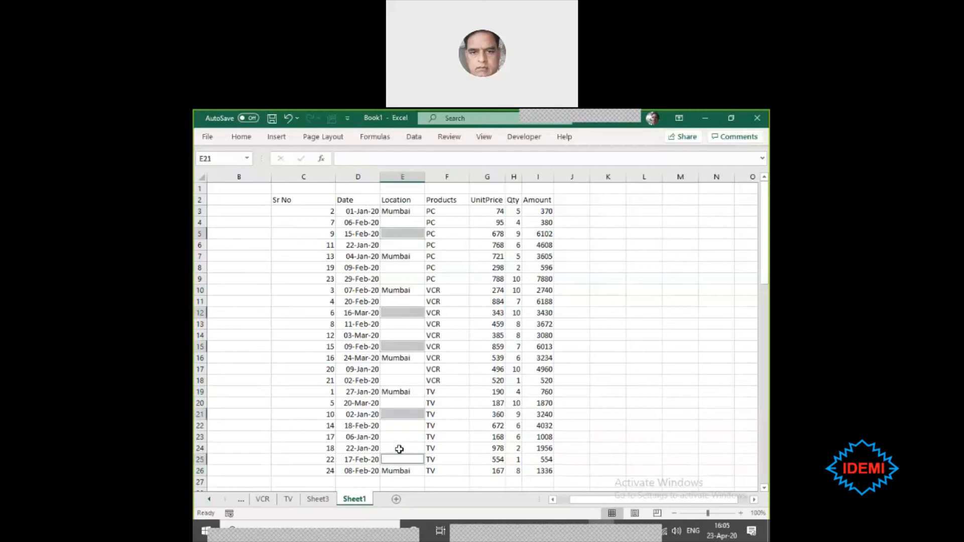
pyautogui.keyDown('ctrl'); pyautogui.click(405, 380); pyautogui.keyUp('ctrl')
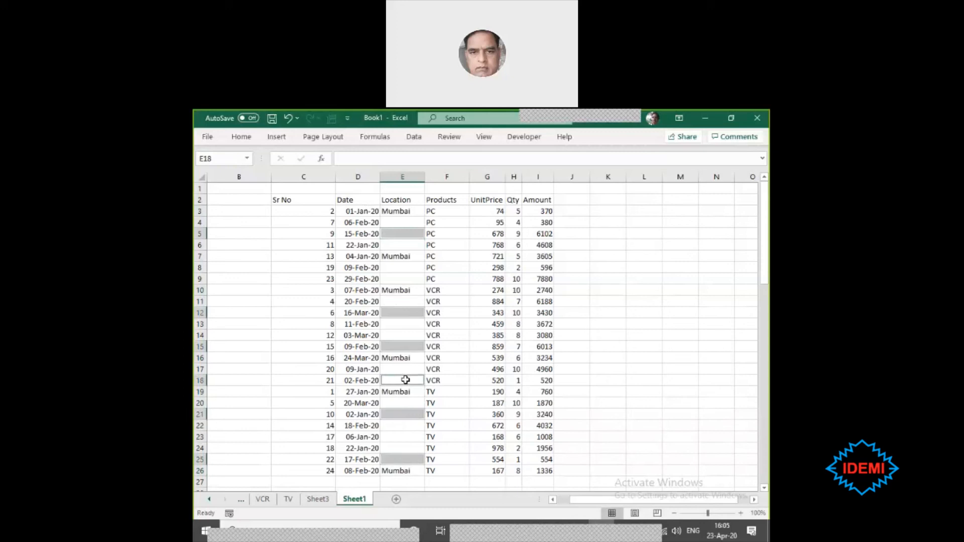
pyautogui.write('Gwalior')
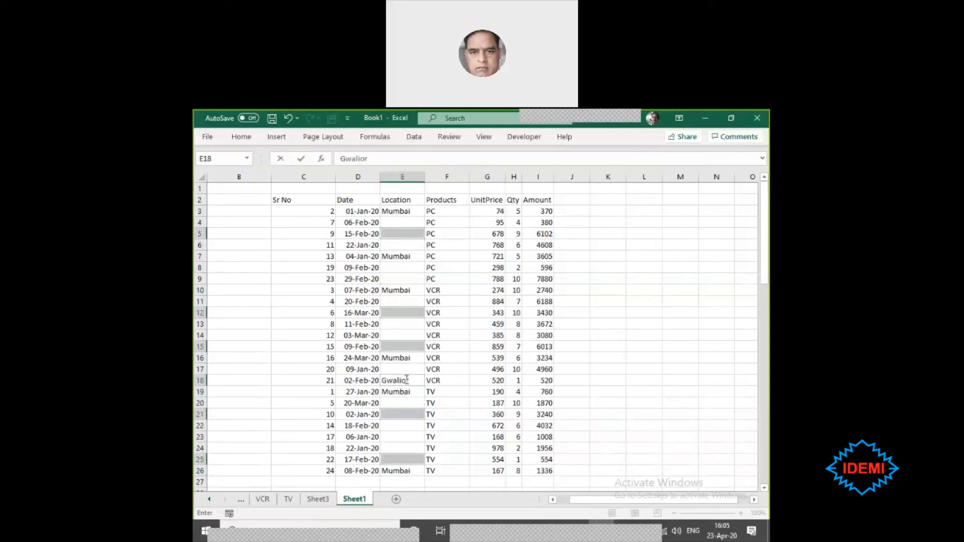
pyautogui.hotkey('ctrl', 'Return')
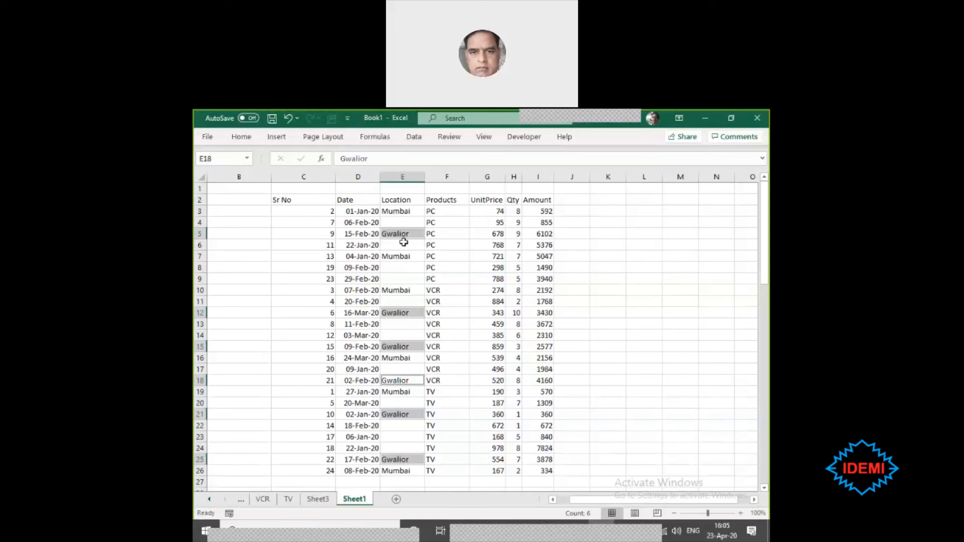
# - Use Go To Special to select the blank Location cells between E4 and E24 and fill them with Bhuvaneshar in one entry
pyautogui.moveTo(403, 221); pyautogui.dragTo(398, 442)
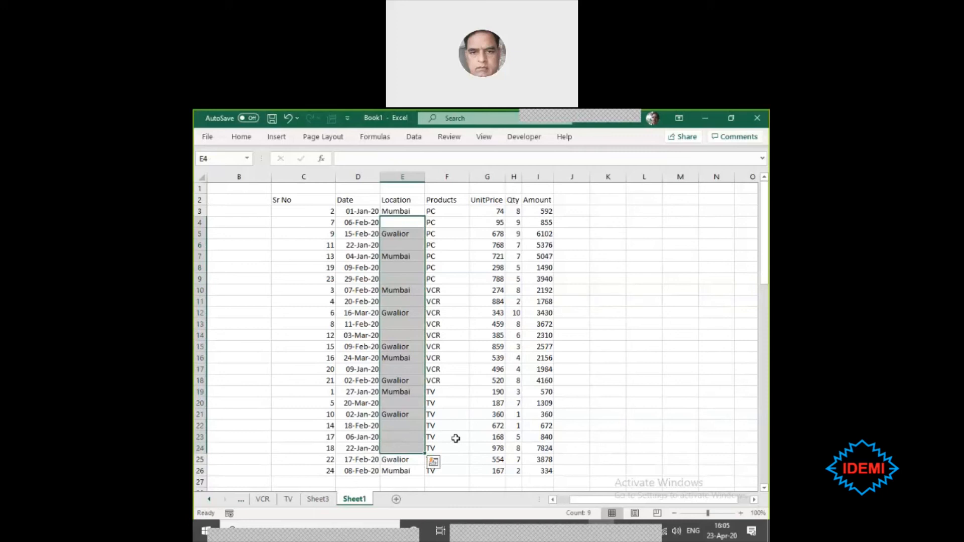
pyautogui.hotkey('ctrl', 'g')
pyautogui.hotkey('alt', 's')
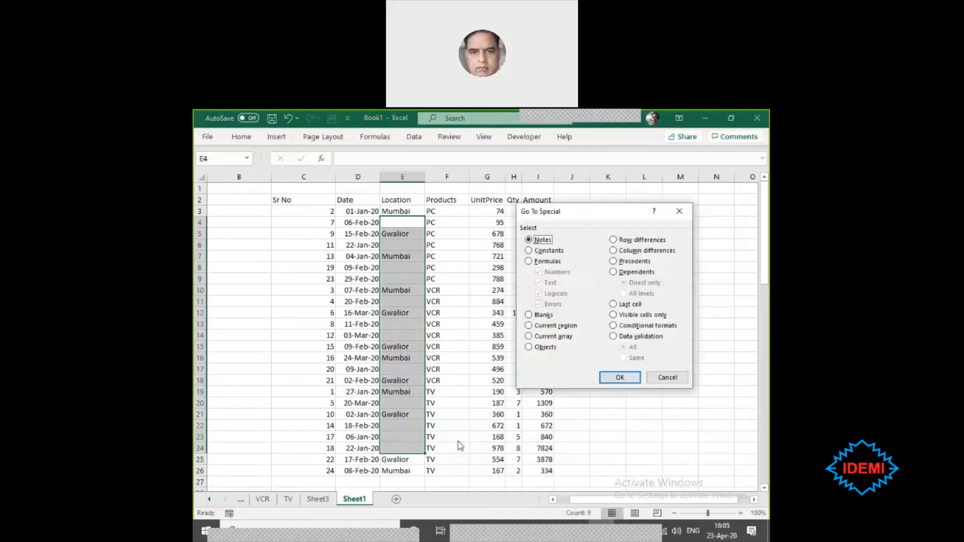
pyautogui.hotkey('alt', 'k')
pyautogui.click(621, 377)
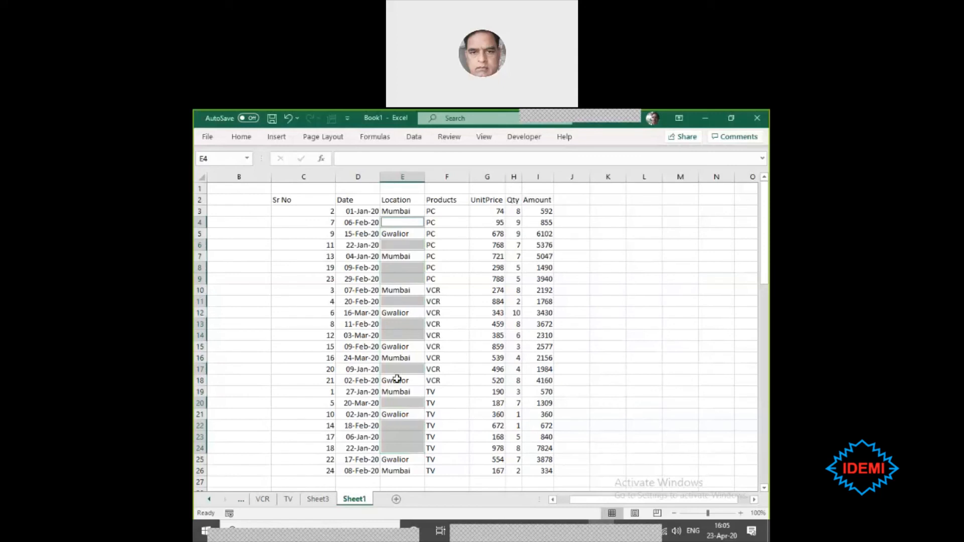
pyautogui.write('O')
pyautogui.press('BackSpace')
pyautogui.write('Bhuvaneshar')
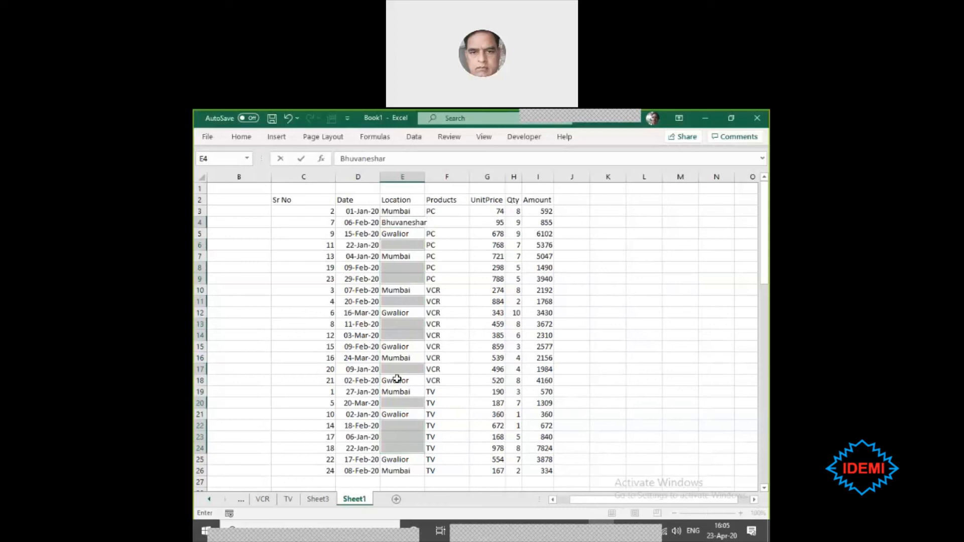
pyautogui.hotkey('ctrl', 'Return')
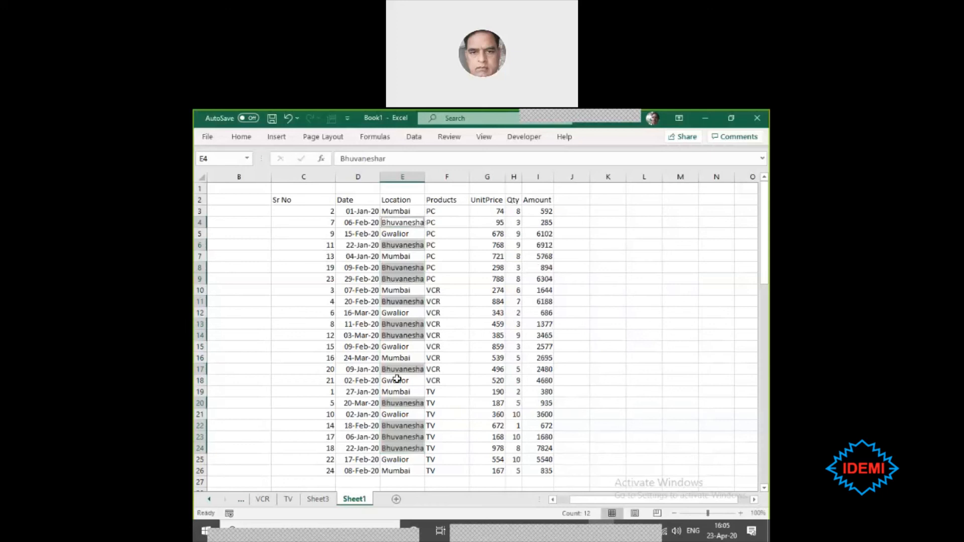
pyautogui.click(407, 469)
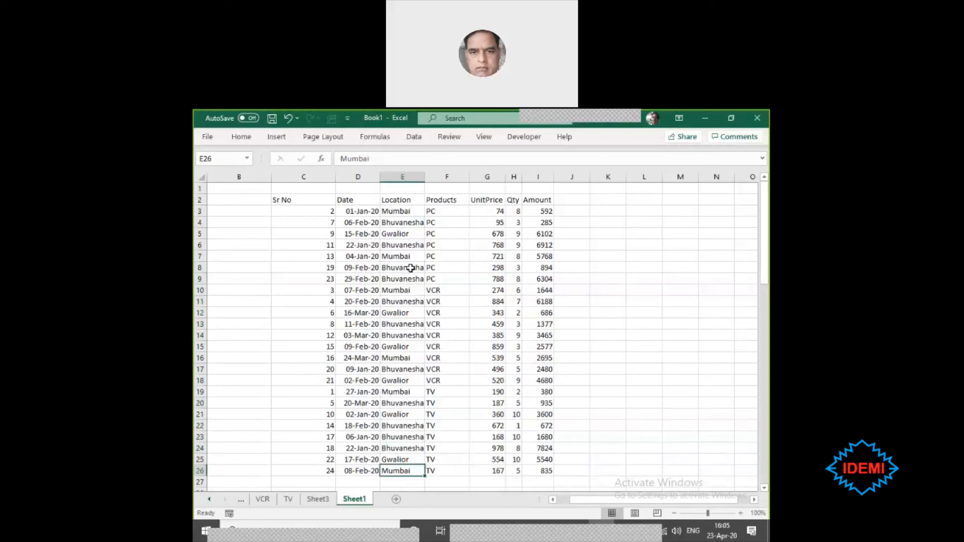
# - Refresh the PivotTable on Sheet3 so it picks up the new Location column from the source table
pyautogui.click(317, 499)
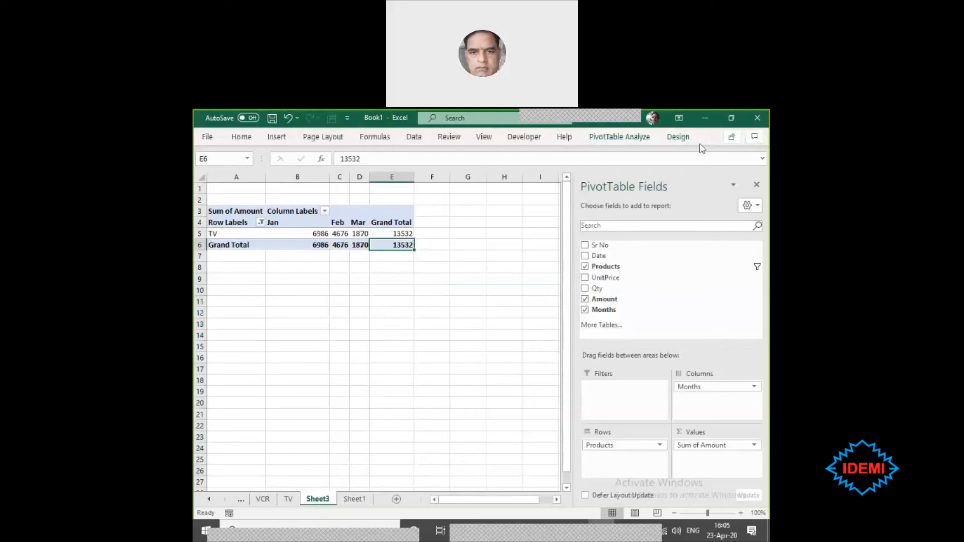
pyautogui.click(678, 139)
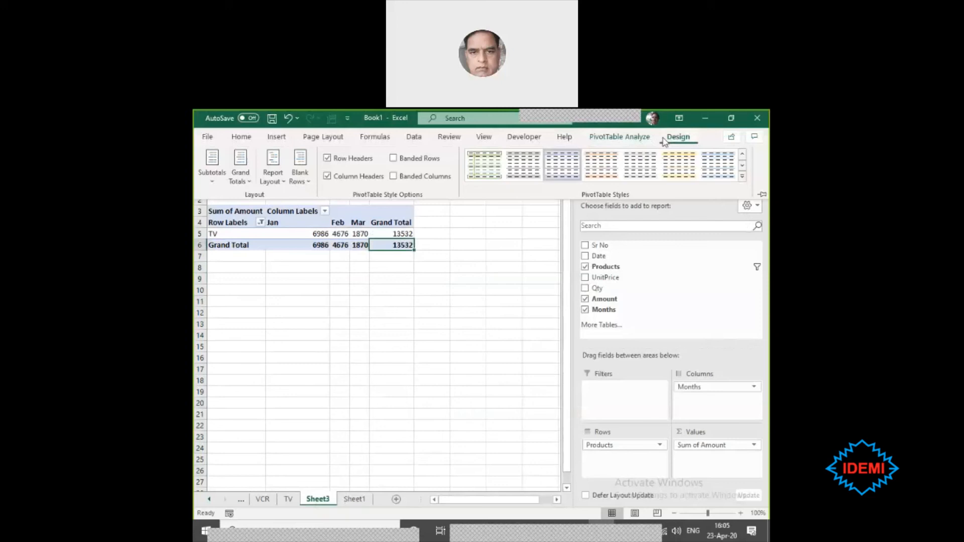
pyautogui.click(624, 142)
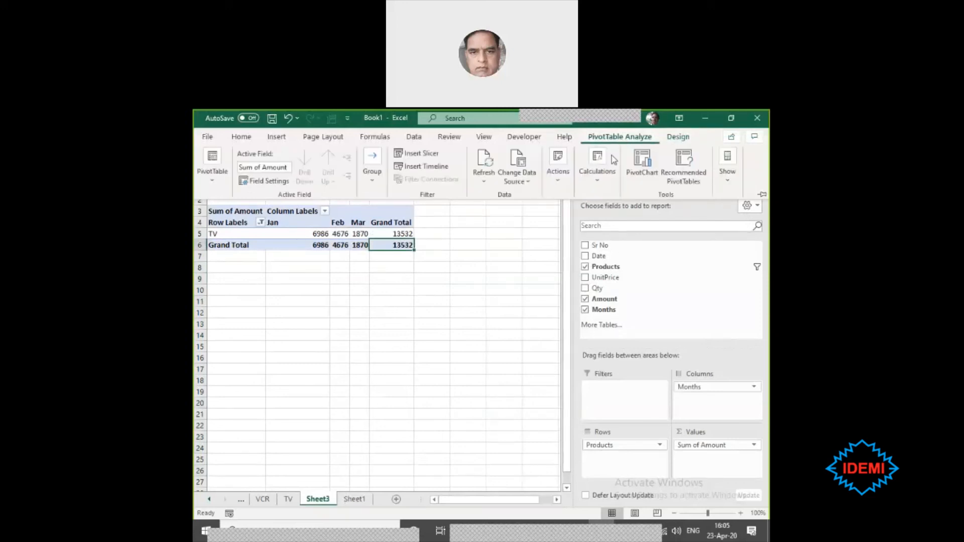
pyautogui.click(485, 184)
pyautogui.click(506, 212)
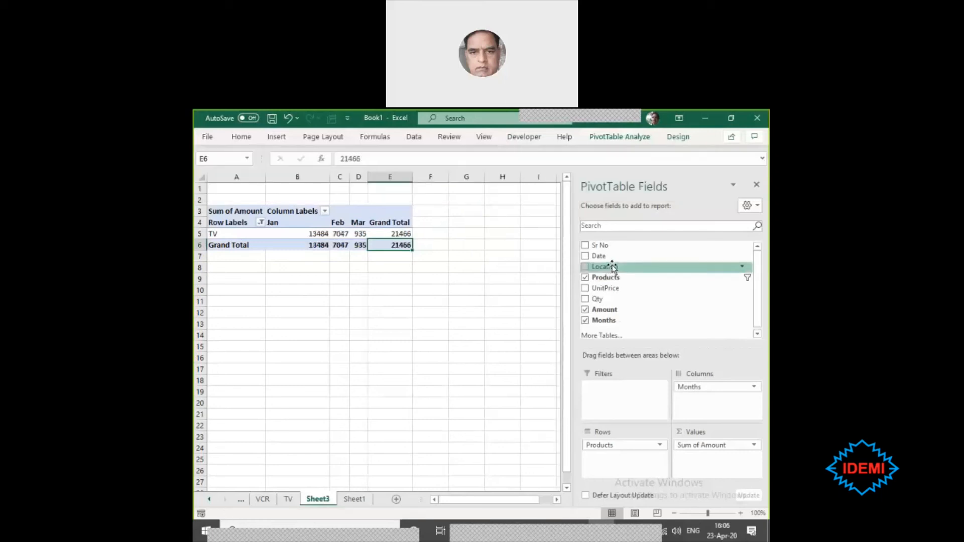
# - Try the Location field beneath Products in the PivotTable rows and take it out of the layout again
pyautogui.moveTo(613, 267); pyautogui.dragTo(631, 455)
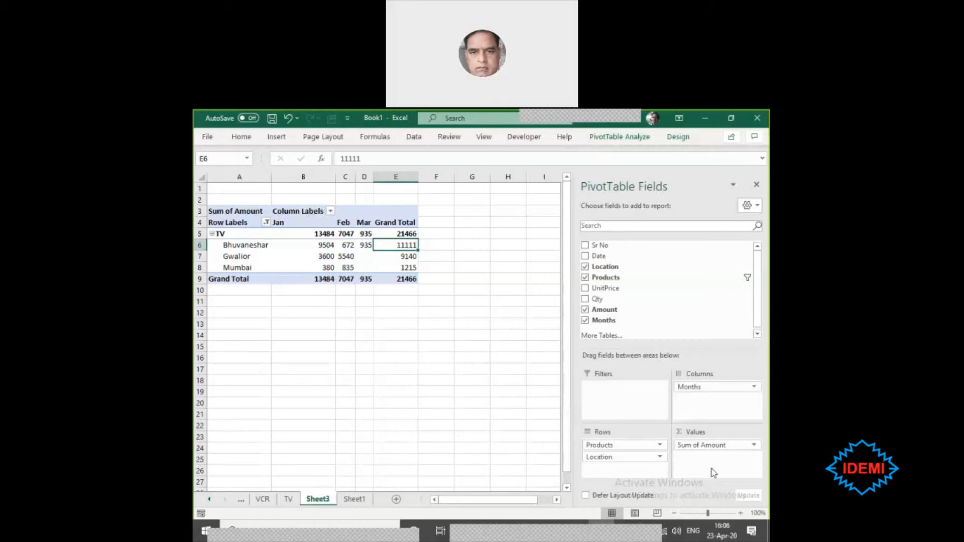
pyautogui.click(631, 456)
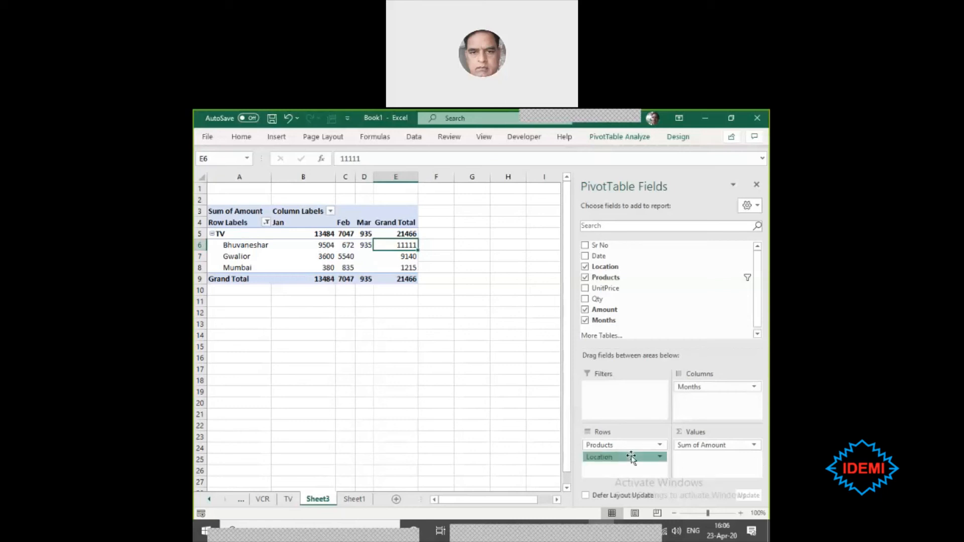
pyautogui.moveTo(631, 457); pyautogui.dragTo(659, 300)
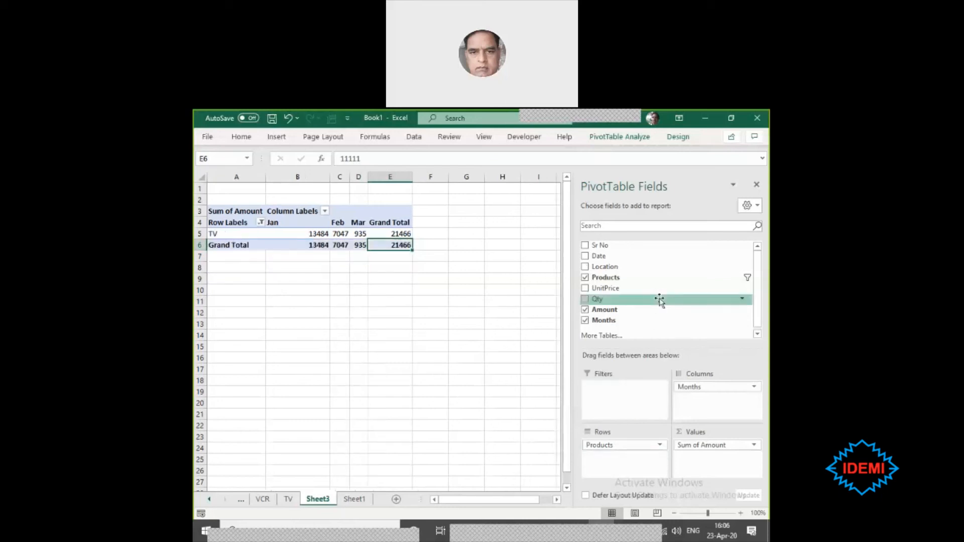
pyautogui.click(405, 303)
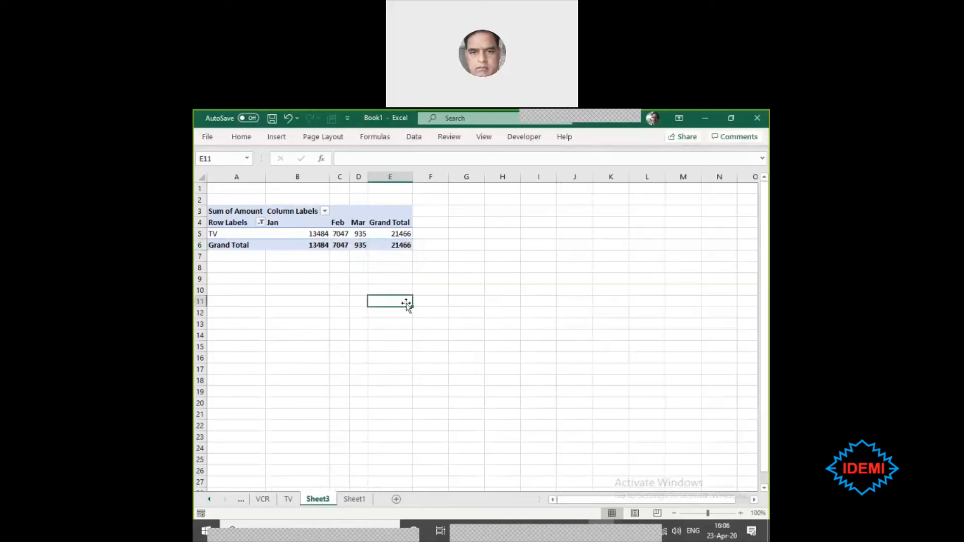
# - Review the Products column on the TV sheet against the PivotTable on Sheet3
pyautogui.click(393, 243)
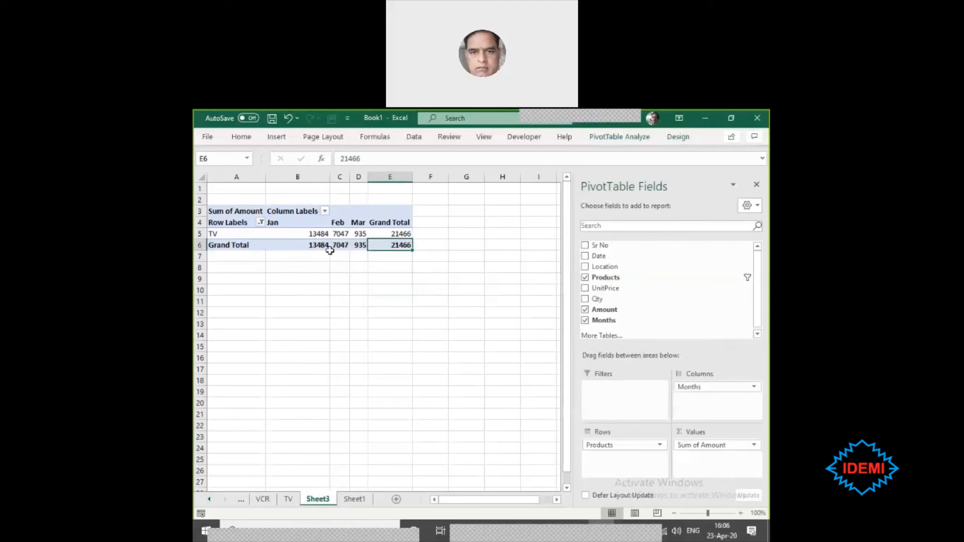
pyautogui.click(288, 499)
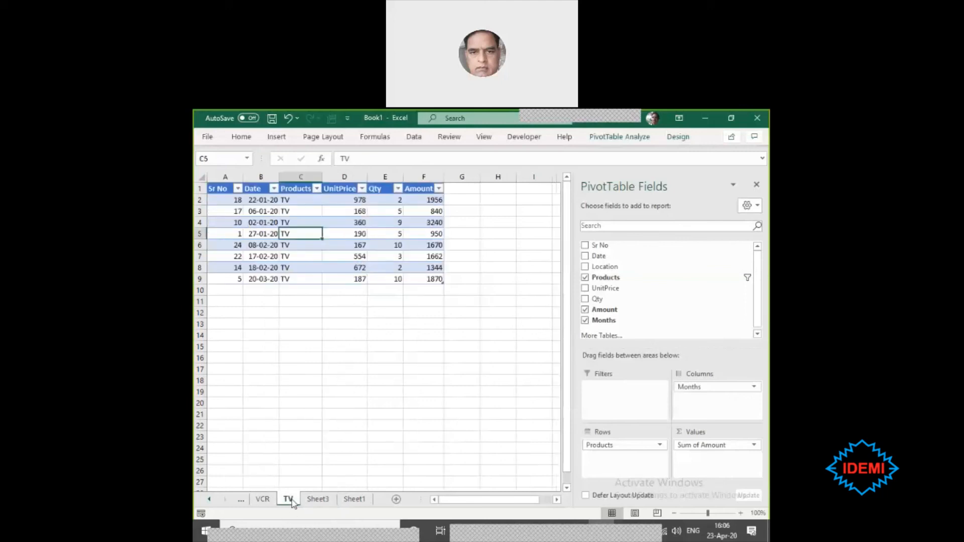
pyautogui.moveTo(290, 200); pyautogui.dragTo(297, 279)
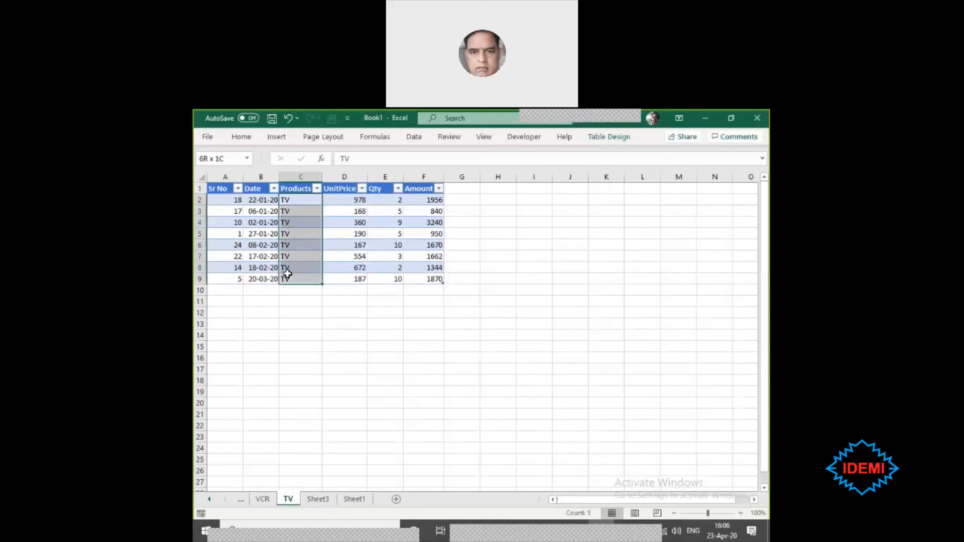
pyautogui.click(322, 500)
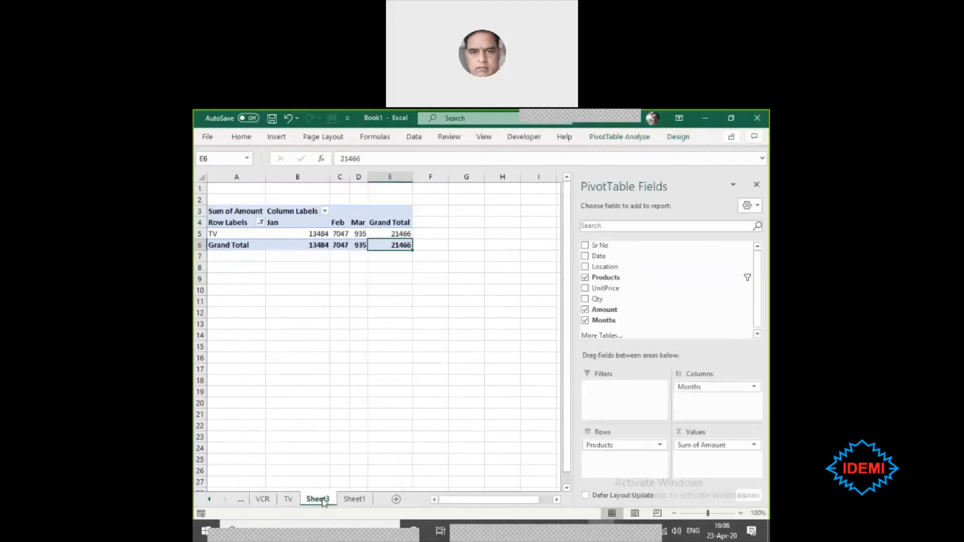
# - Drill down into the PivotTable's overall grand total to list its source records, including Location, on a new sheet
pyautogui.doubleClick(391, 244)
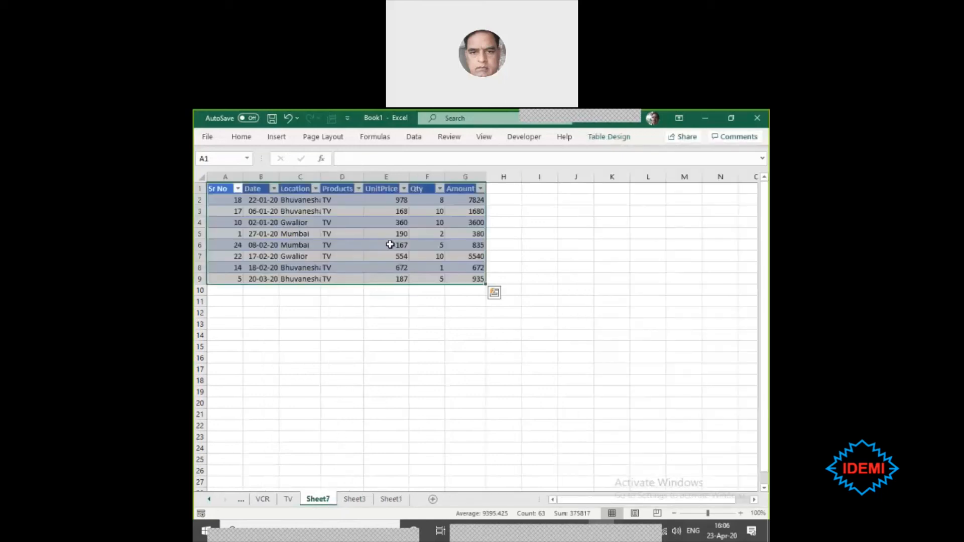
pyautogui.moveTo(301, 268)
pyautogui.mouseDown()
pyautogui.moveTo(318, 269)
pyautogui.moveTo(311, 279)
pyautogui.mouseUp()
pyautogui.click(594, 348)
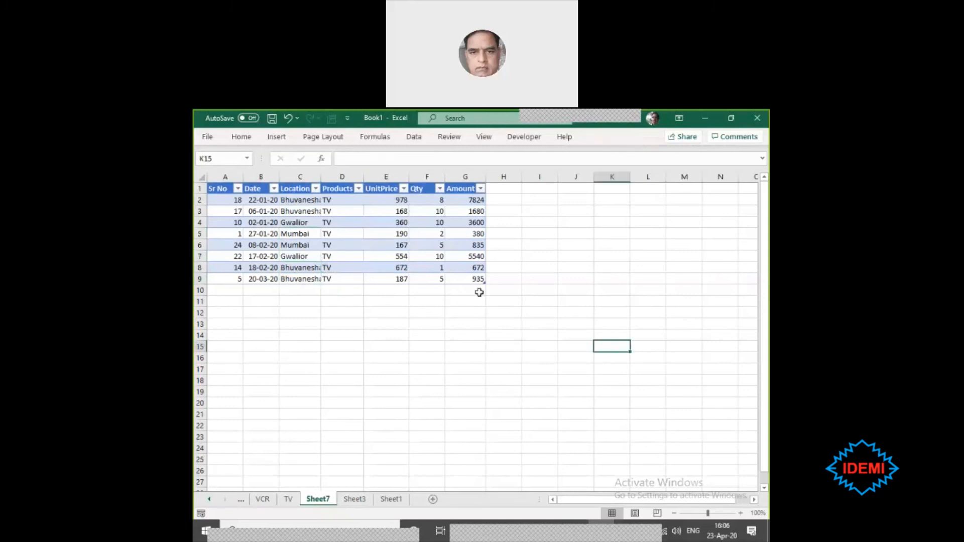
# - Examine the extent of the drill-down table on Sheet7, from the last Amount cell G9 back to the Sr No heading
pyautogui.click(475, 277)
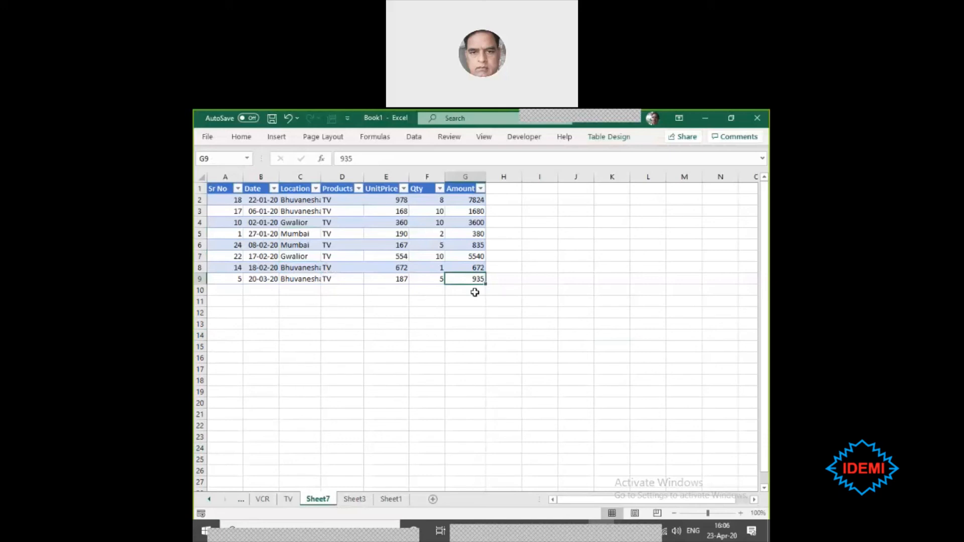
pyautogui.click(473, 292)
pyautogui.click(470, 276)
pyautogui.moveTo(470, 276); pyautogui.dragTo(222, 183)
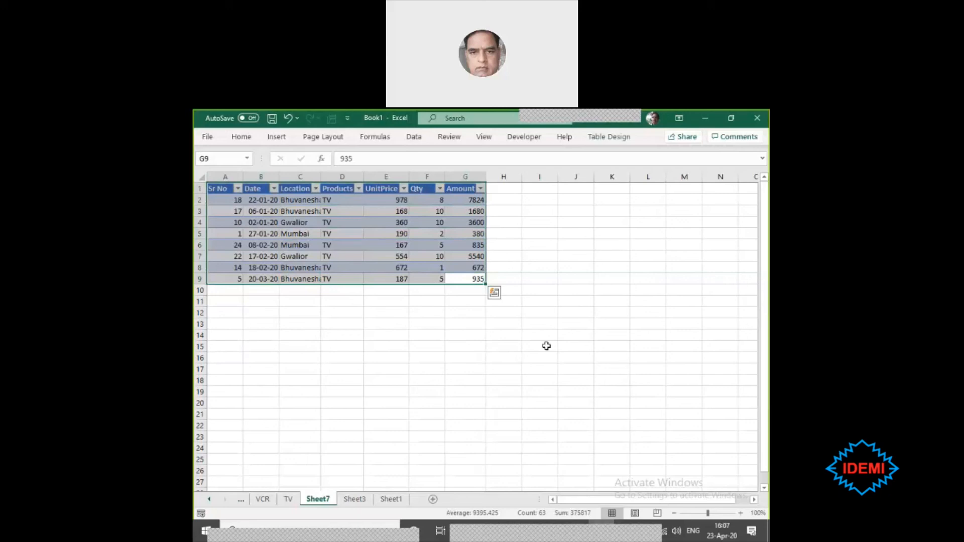
pyautogui.click(474, 290)
pyautogui.click(473, 278)
pyautogui.moveTo(473, 278); pyautogui.dragTo(218, 183)
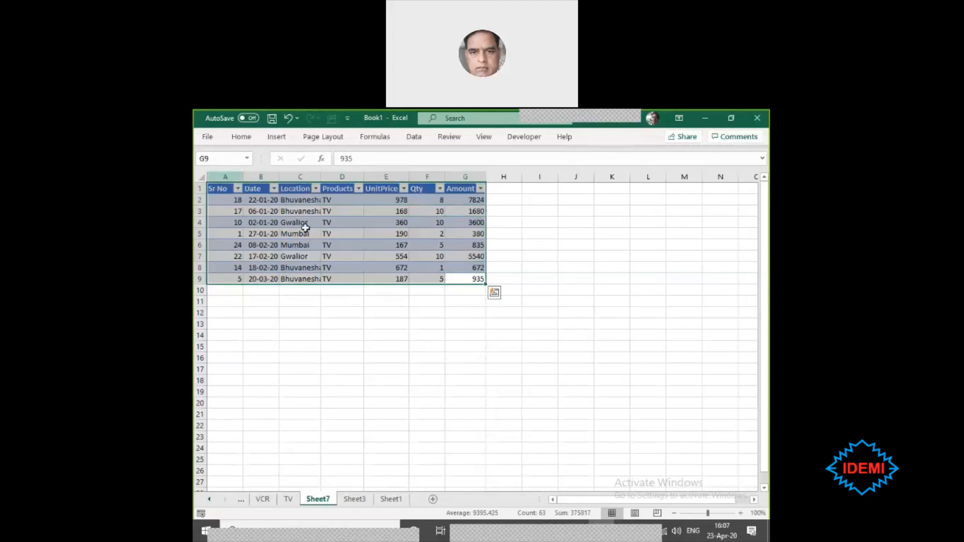
pyautogui.click(466, 290)
pyautogui.moveTo(467, 277); pyautogui.dragTo(214, 187)
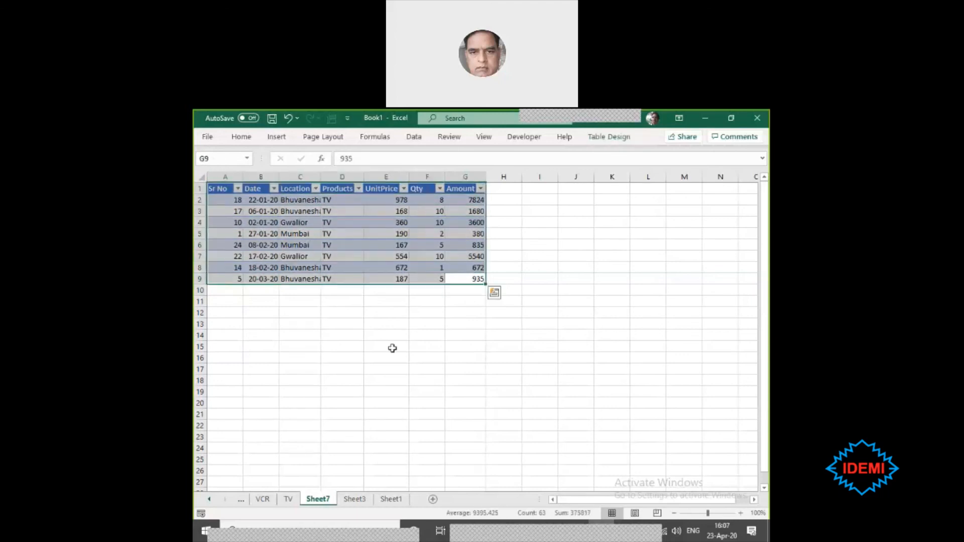
pyautogui.click(365, 302)
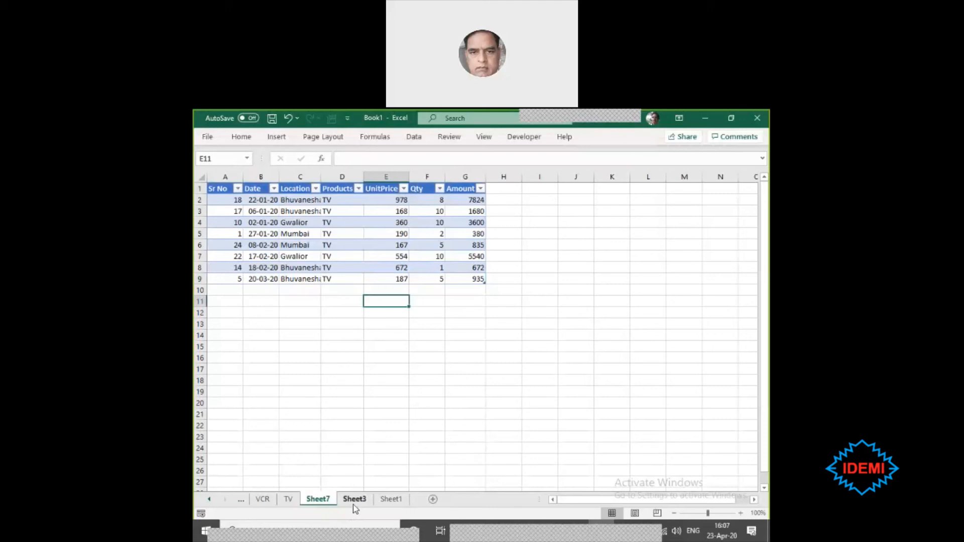
# - Group the PC, VCR, TV and Sheet7 sheets and delete them permanently from the workbook
pyautogui.click(262, 499)
pyautogui.click(285, 501)
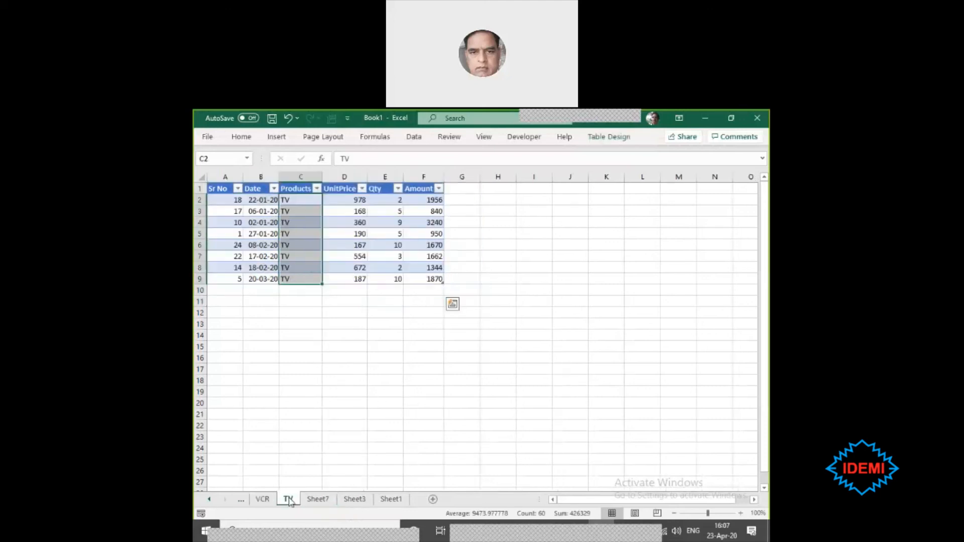
pyautogui.click(240, 500)
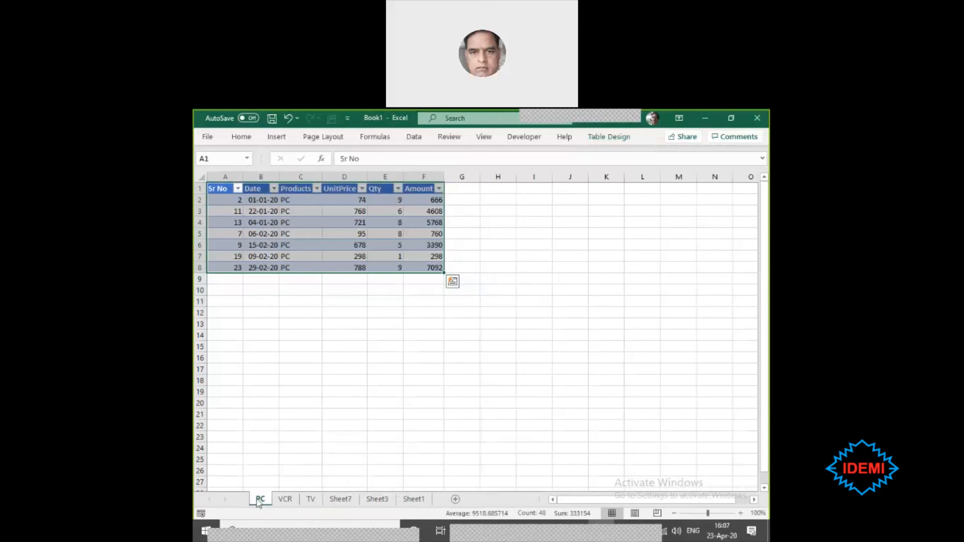
pyautogui.keyDown('ctrl'); pyautogui.click(285, 500); pyautogui.keyUp('ctrl')
pyautogui.keyDown('ctrl'); pyautogui.click(315, 501); pyautogui.keyUp('ctrl')
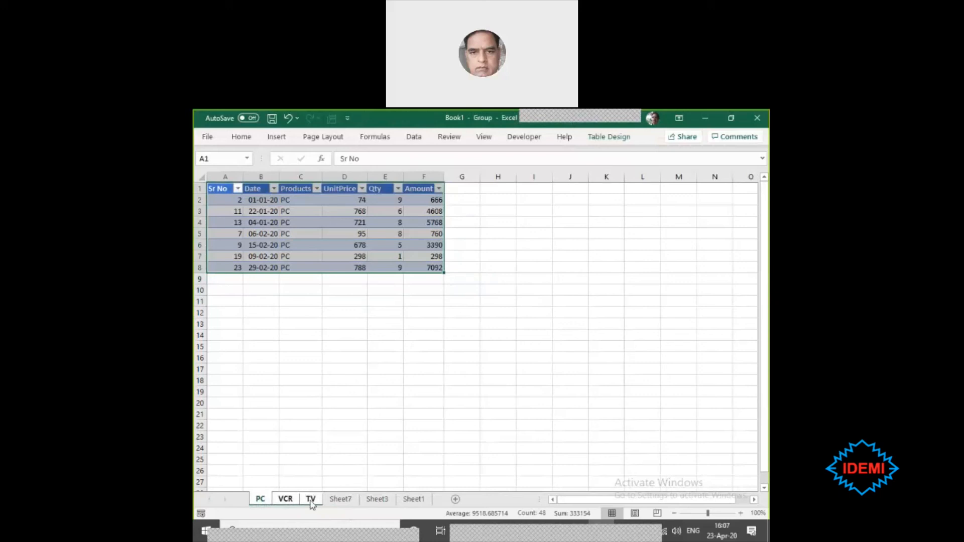
pyautogui.keyDown('ctrl'); pyautogui.click(341, 502); pyautogui.keyUp('ctrl')
pyautogui.rightClick(344, 504)
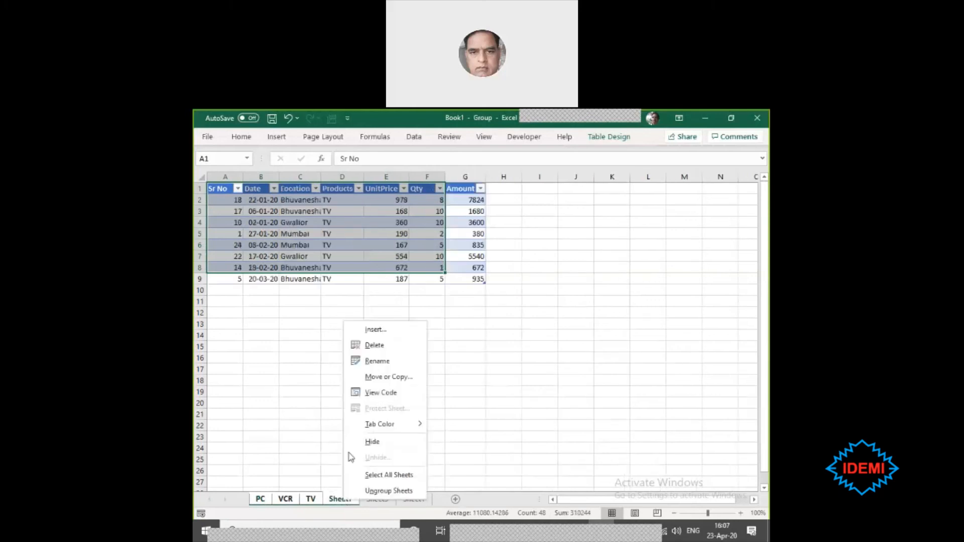
pyautogui.click(375, 345)
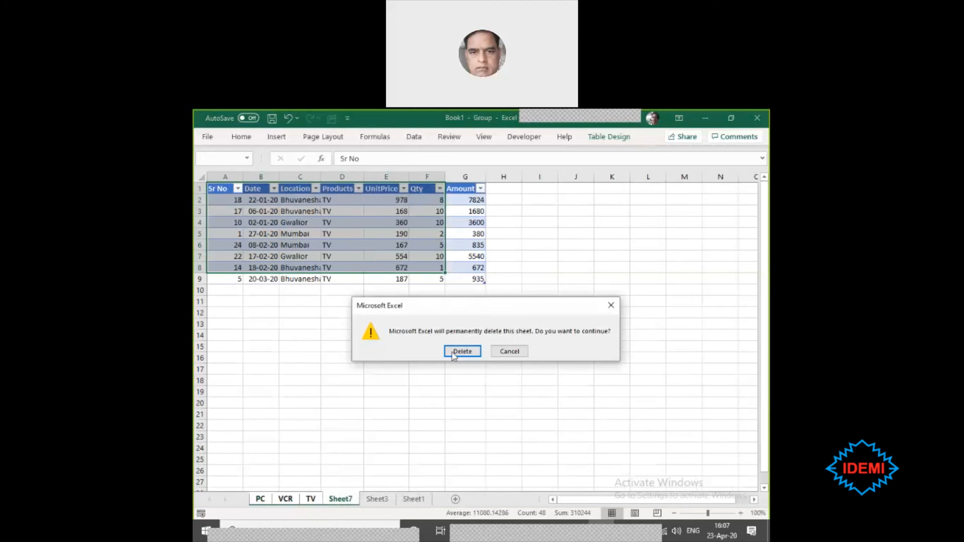
pyautogui.click(448, 351)
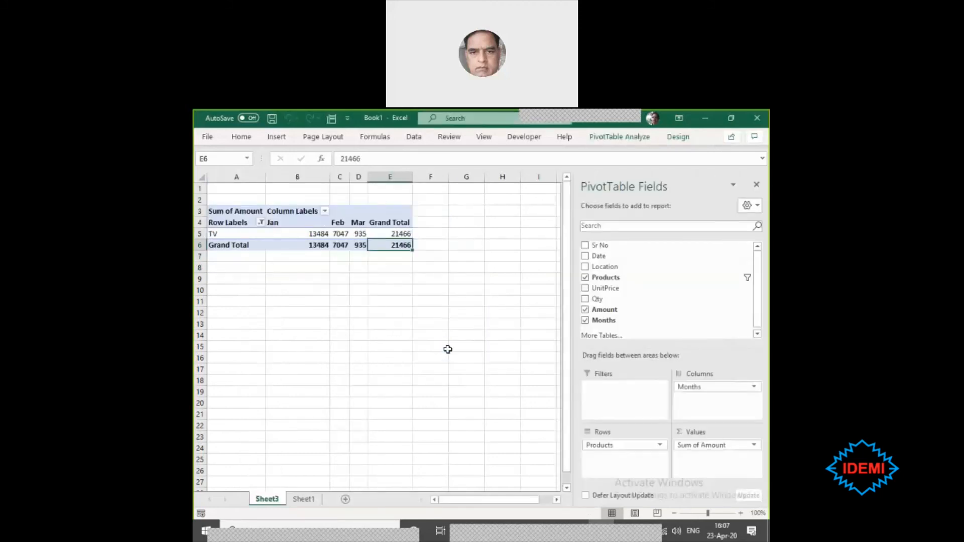
# - Review the Products column of the source table on Sheet1 from F3 down to its last entry
pyautogui.click(448, 350)
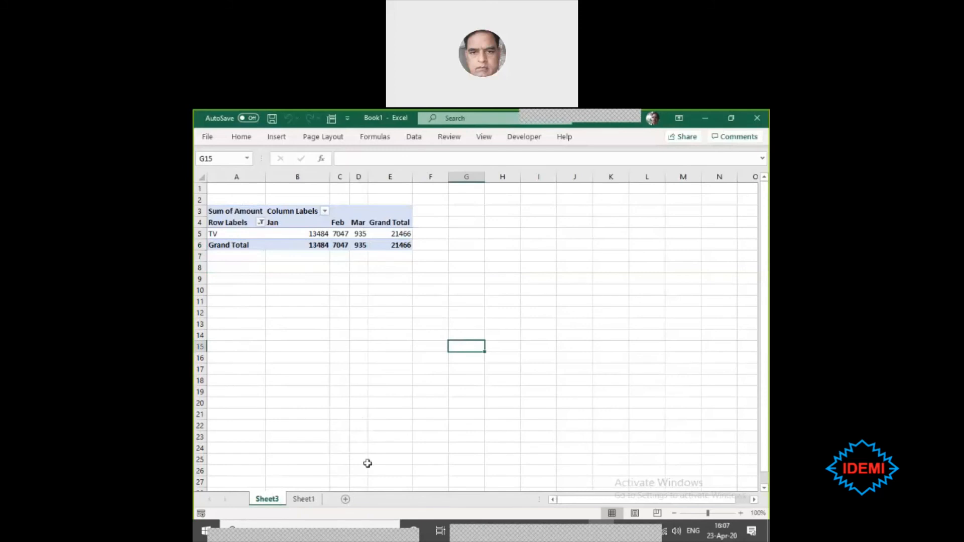
pyautogui.click(306, 499)
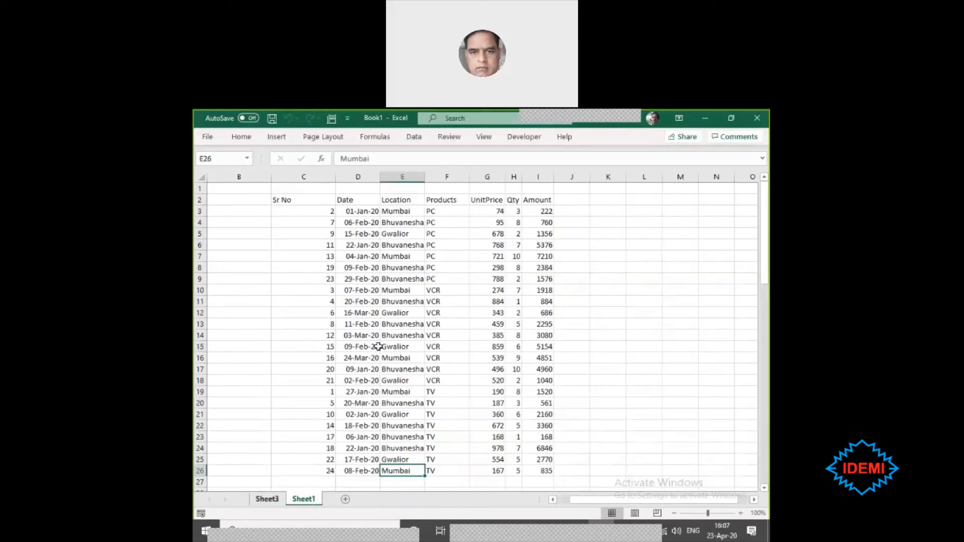
pyautogui.click(436, 213)
pyautogui.moveTo(435, 213); pyautogui.dragTo(442, 484)
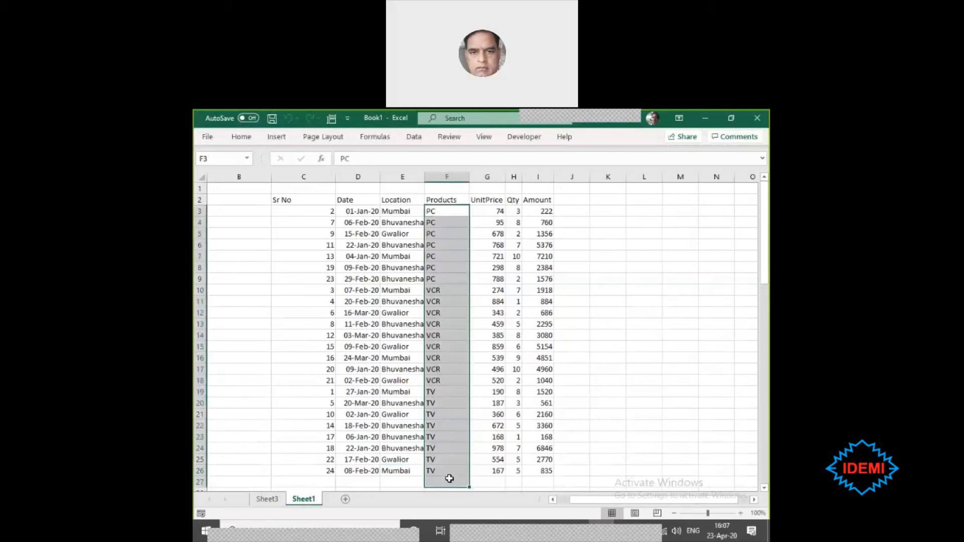
# - Move the Products field of the Sheet3 PivotTable from the rows to the report filter
pyautogui.click(274, 500)
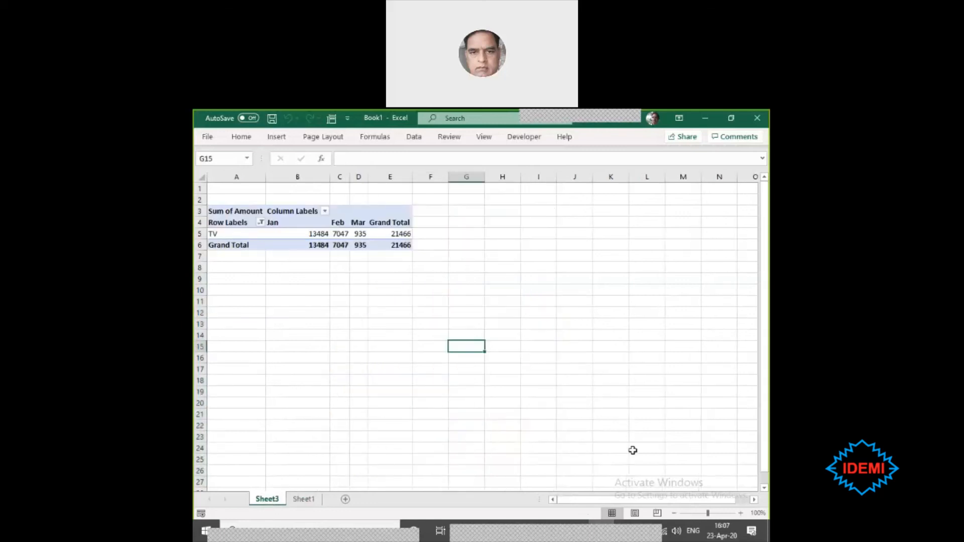
pyautogui.click(293, 230)
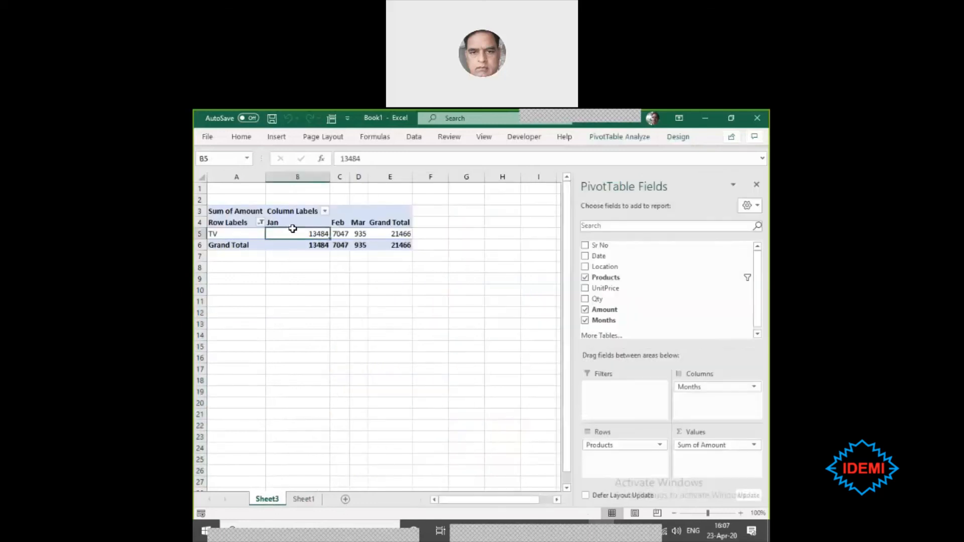
pyautogui.moveTo(623, 445); pyautogui.dragTo(619, 405)
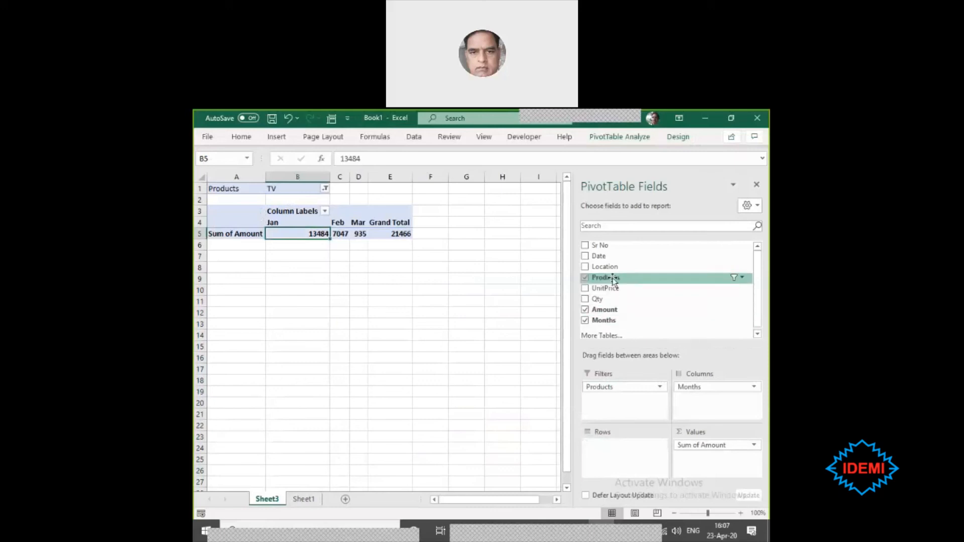
# - Rearrange the Sheet3 PivotTable with Products as the report filter, Location in the rows and Months in the columns
pyautogui.moveTo(614, 280); pyautogui.dragTo(605, 399)
pyautogui.moveTo(716, 387); pyautogui.dragTo(635, 444)
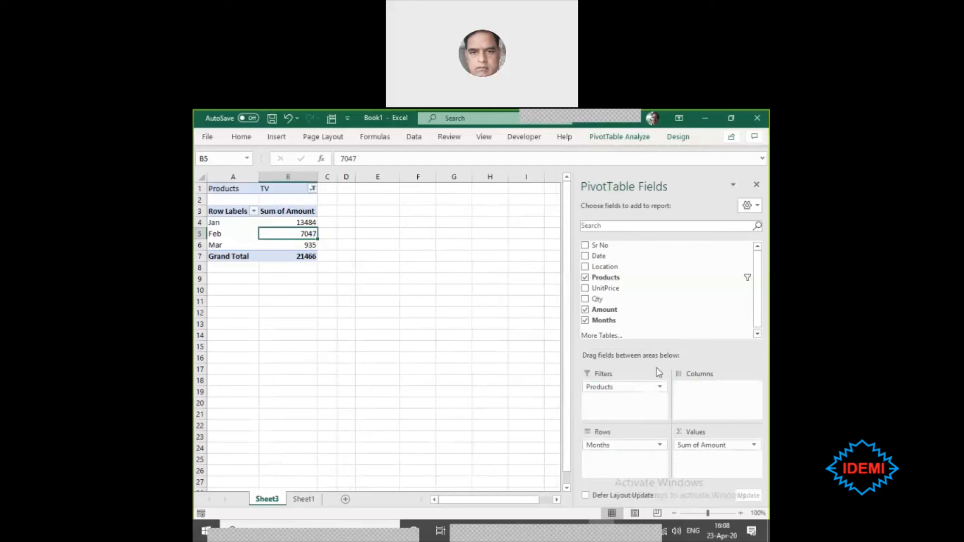
pyautogui.moveTo(623, 265); pyautogui.dragTo(698, 407)
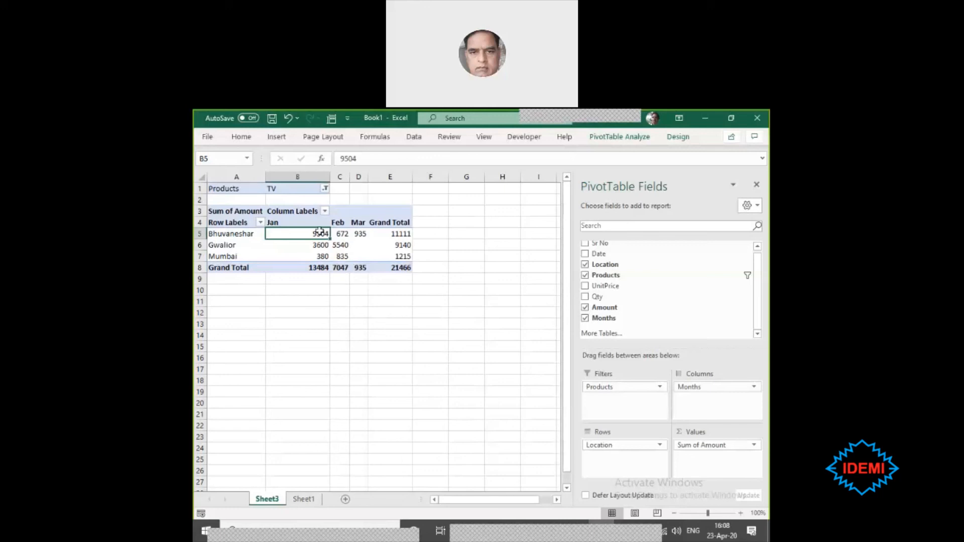
# - Reset the Products report filter to show all products and check the location row labels
pyautogui.click(325, 189)
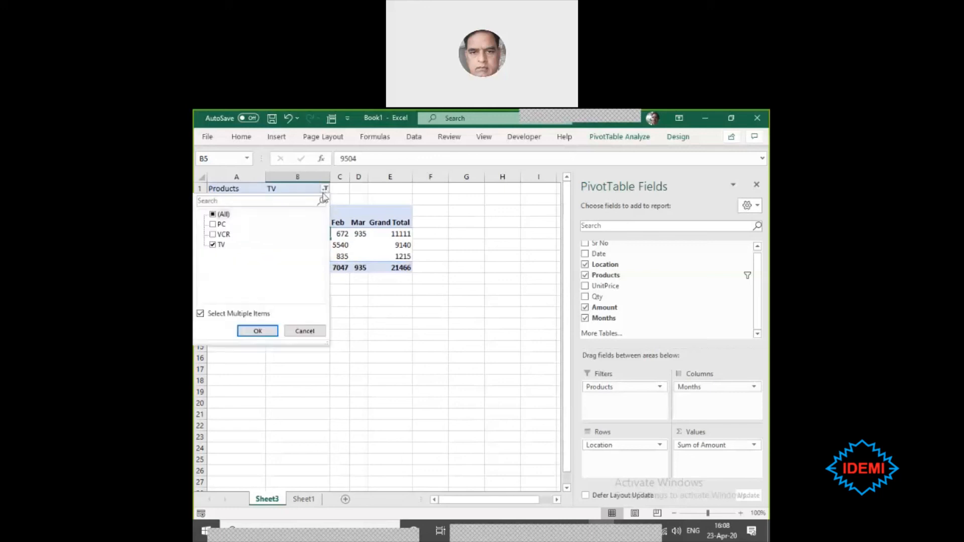
pyautogui.click(213, 215)
pyautogui.click(258, 331)
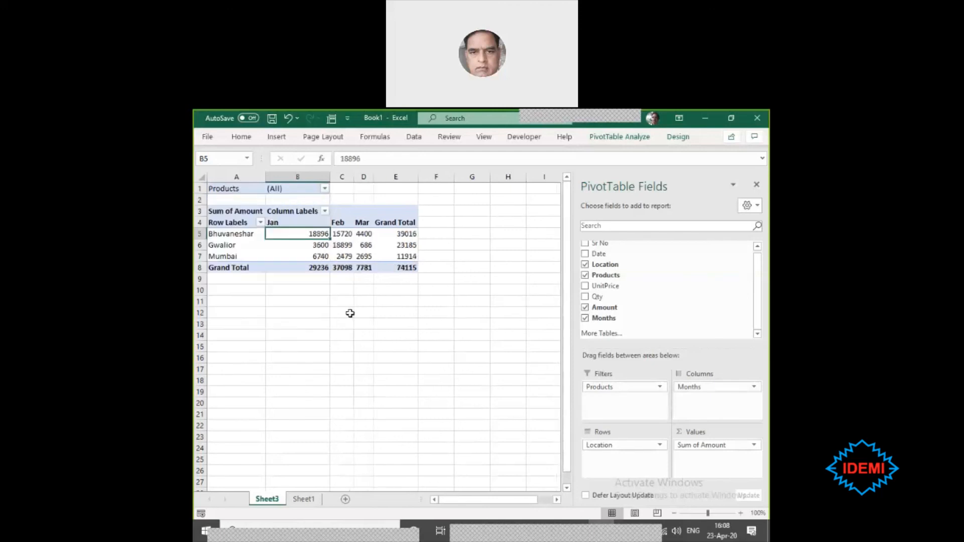
pyautogui.click(468, 255)
pyautogui.click(217, 235)
pyautogui.moveTo(217, 235); pyautogui.dragTo(224, 254)
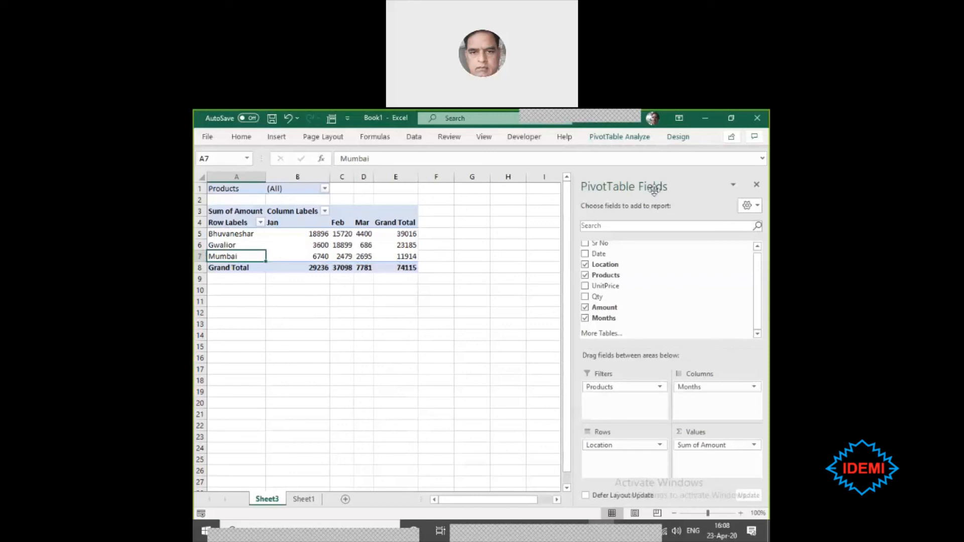
pyautogui.click(628, 137)
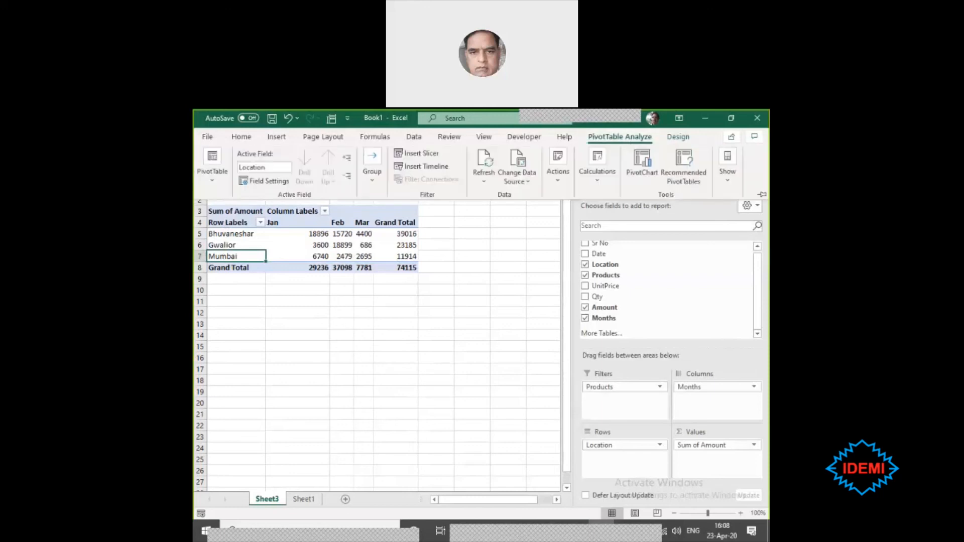
pyautogui.click(212, 184)
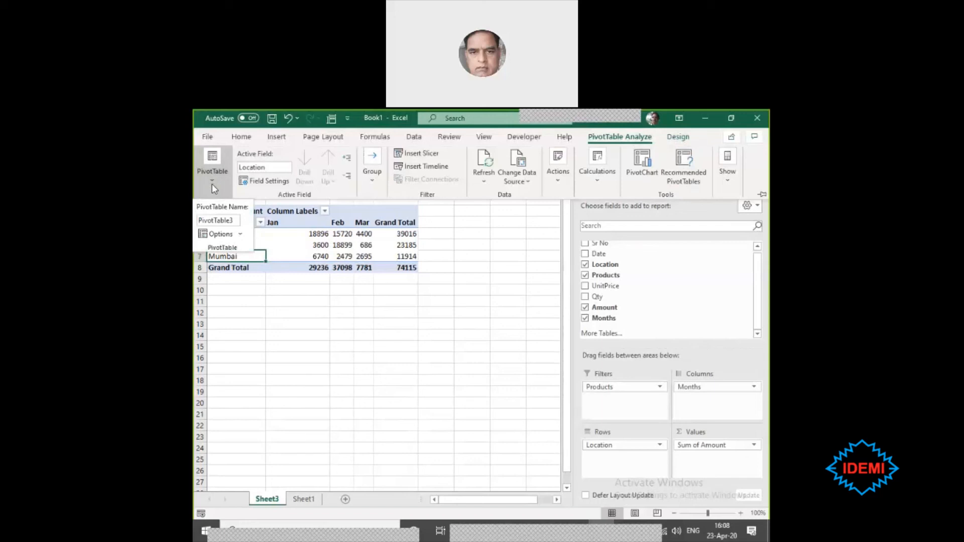
pyautogui.click(245, 235)
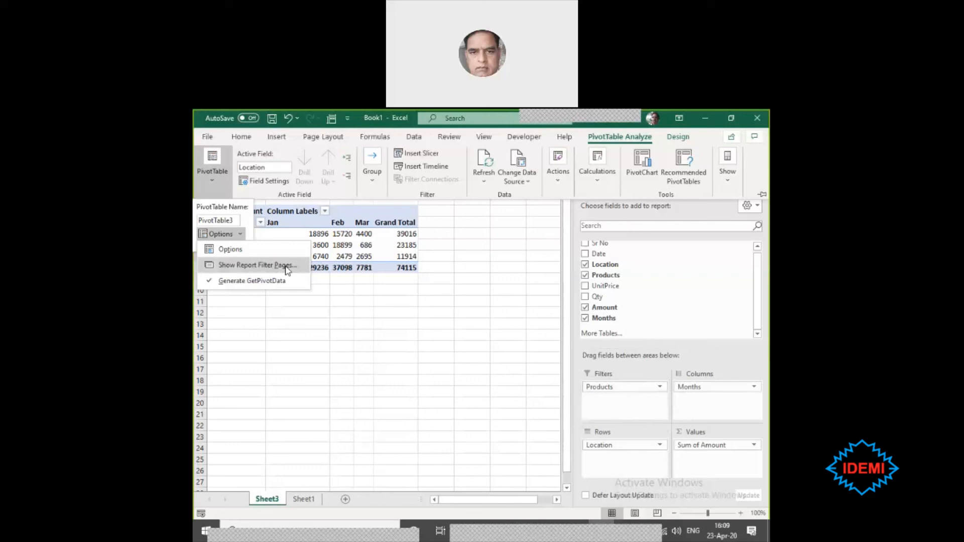
pyautogui.click(258, 266)
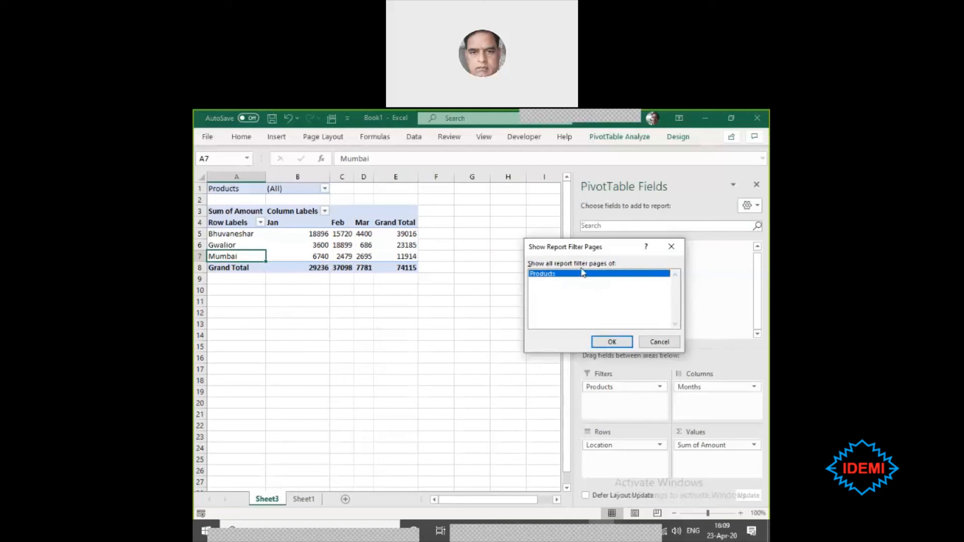
pyautogui.click(662, 342)
# - Move the Location field from the rows to the report filter and the Months field from the columns to the rows
pyautogui.moveTo(624, 445); pyautogui.dragTo(623, 400)
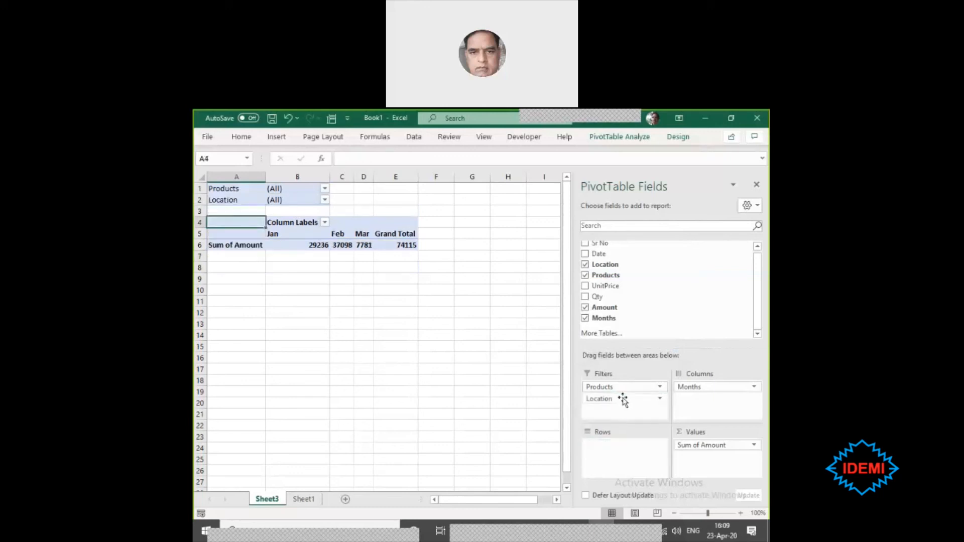
pyautogui.moveTo(694, 386); pyautogui.dragTo(631, 454)
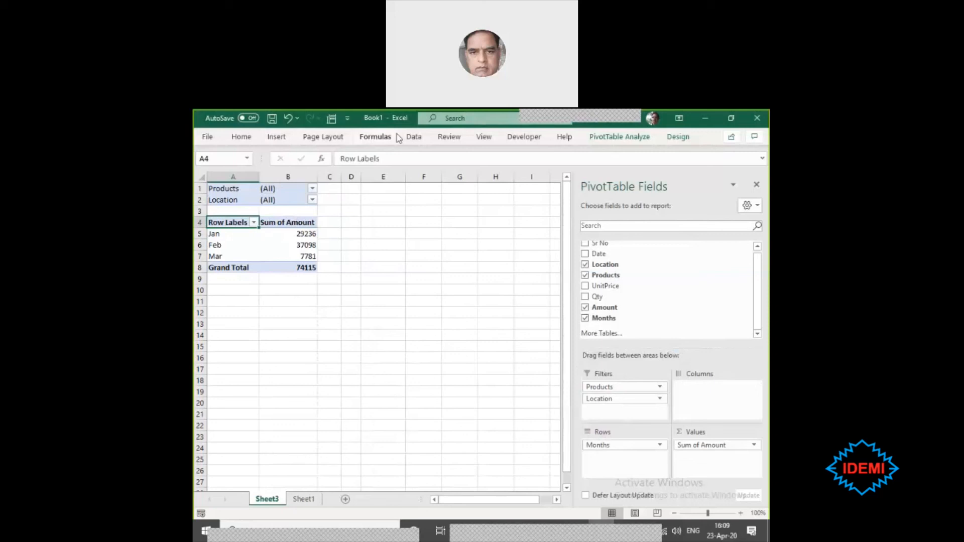
# - Generate a separate report filter page for each Location from the Sheet3 PivotTable
pyautogui.click(618, 137)
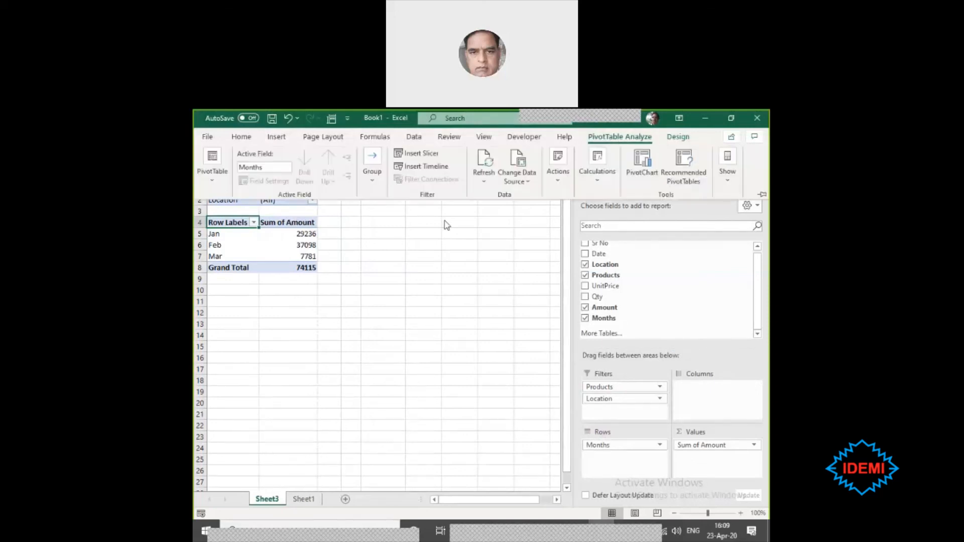
pyautogui.click(211, 179)
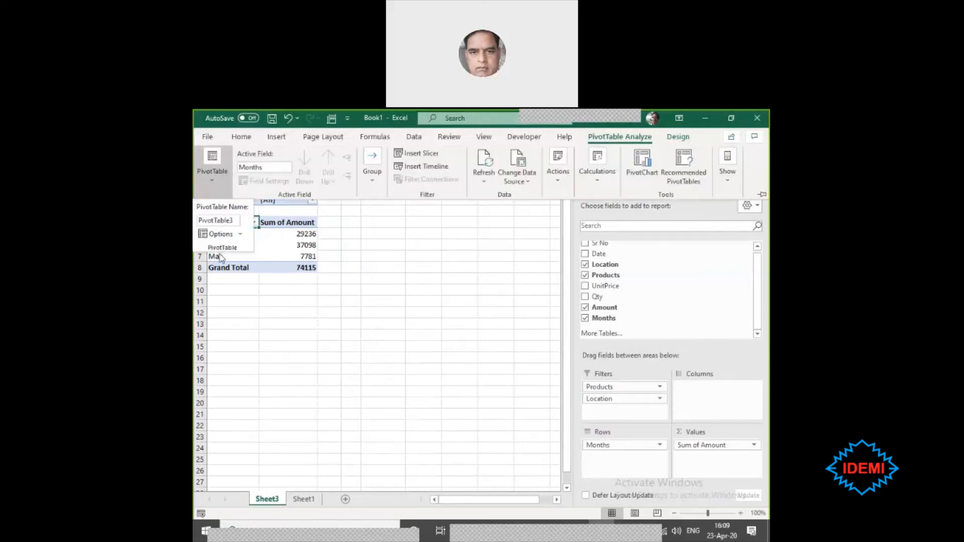
pyautogui.click(241, 235)
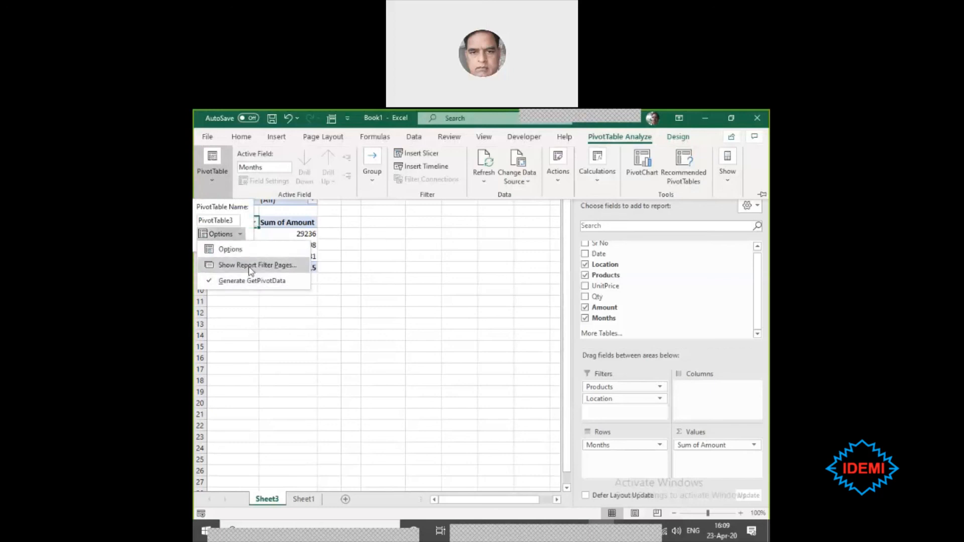
pyautogui.click(250, 266)
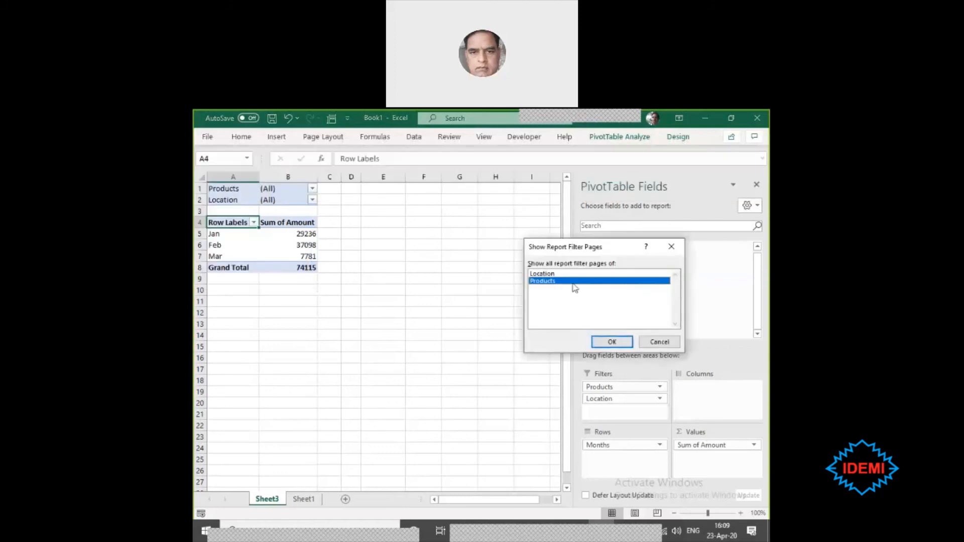
pyautogui.click(551, 274)
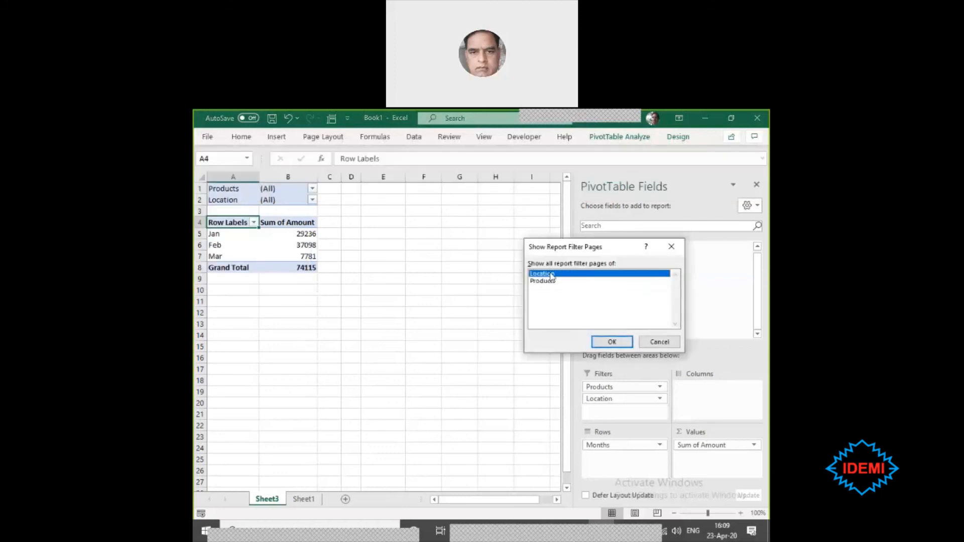
pyautogui.click(605, 342)
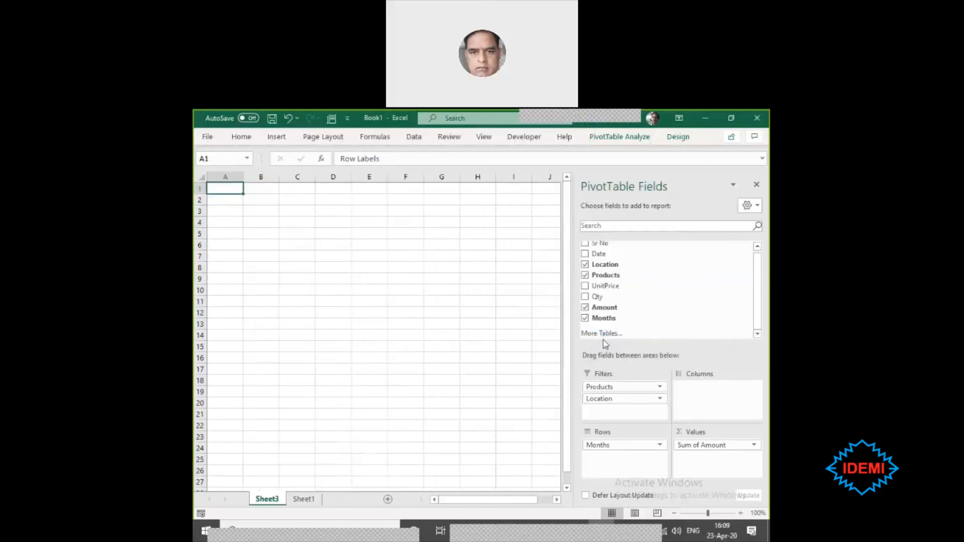
# - Generate a separate report filter page for each of the Products from the PivotTable on the Mumbai sheet
pyautogui.click(327, 500)
pyautogui.click(367, 501)
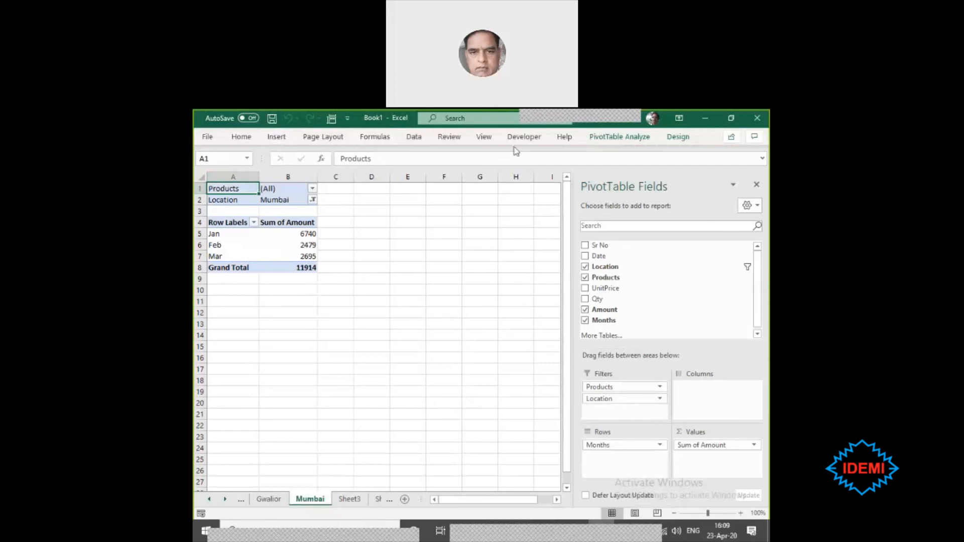
pyautogui.click(612, 145)
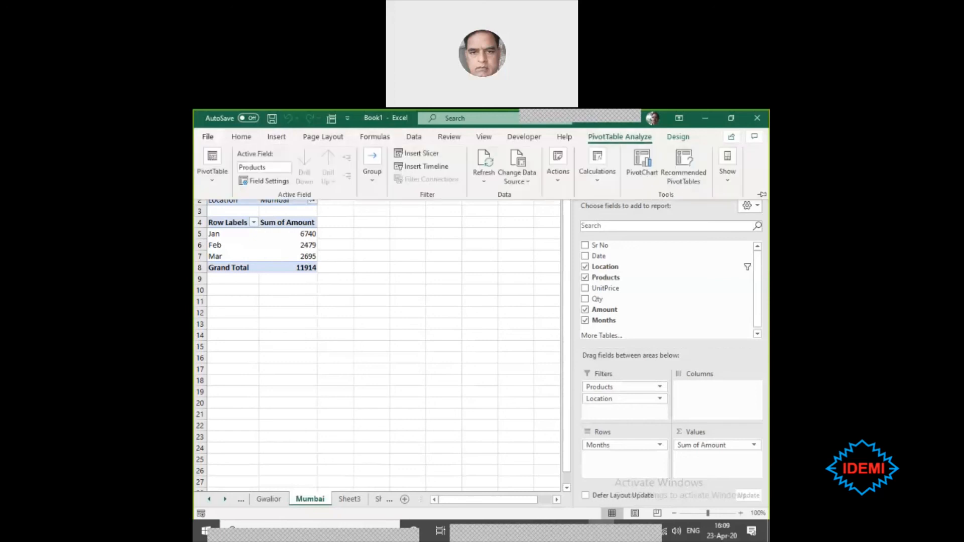
pyautogui.click(214, 173)
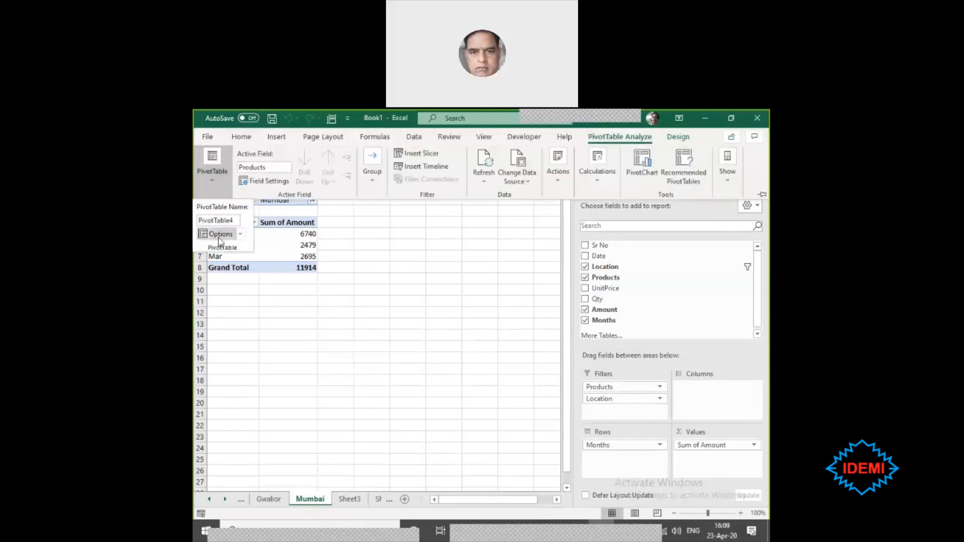
pyautogui.click(241, 234)
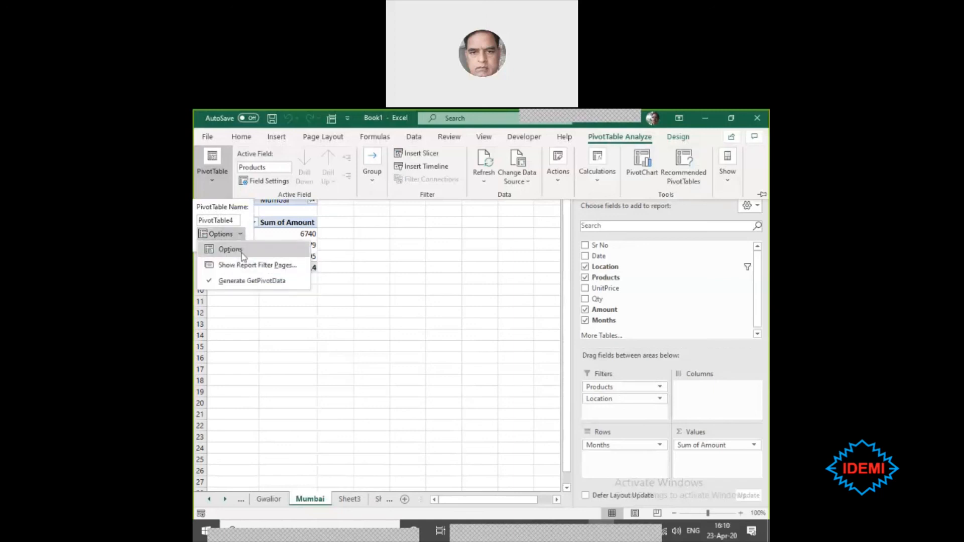
pyautogui.click(246, 266)
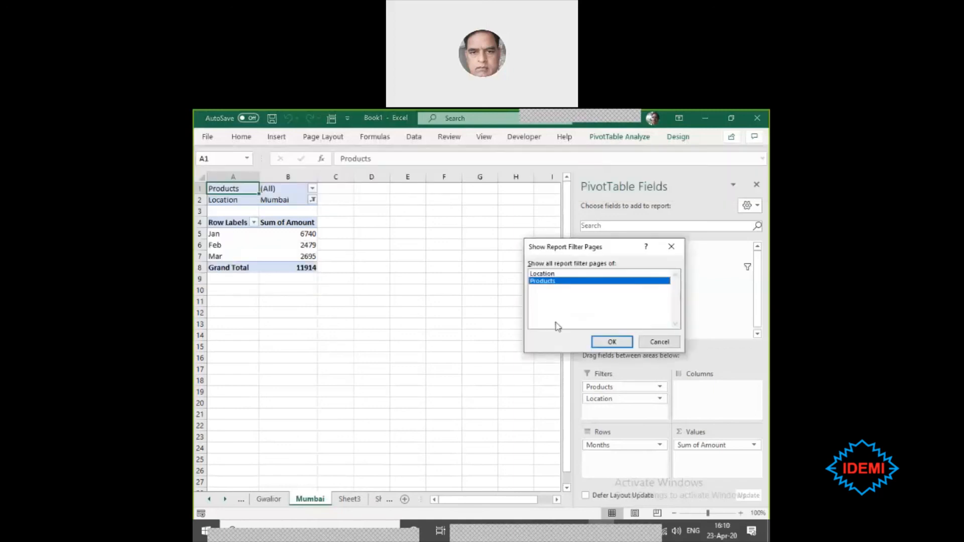
pyautogui.click(554, 282)
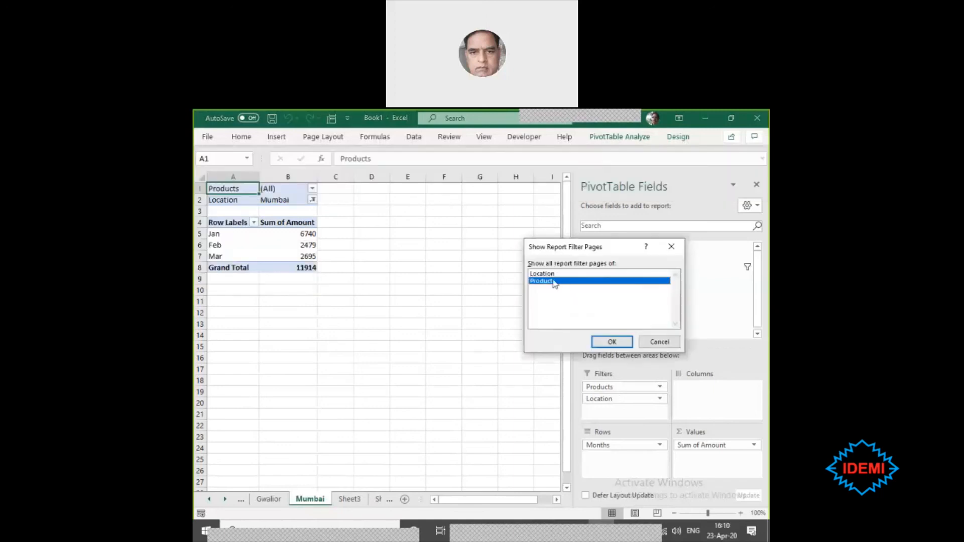
pyautogui.click(612, 341)
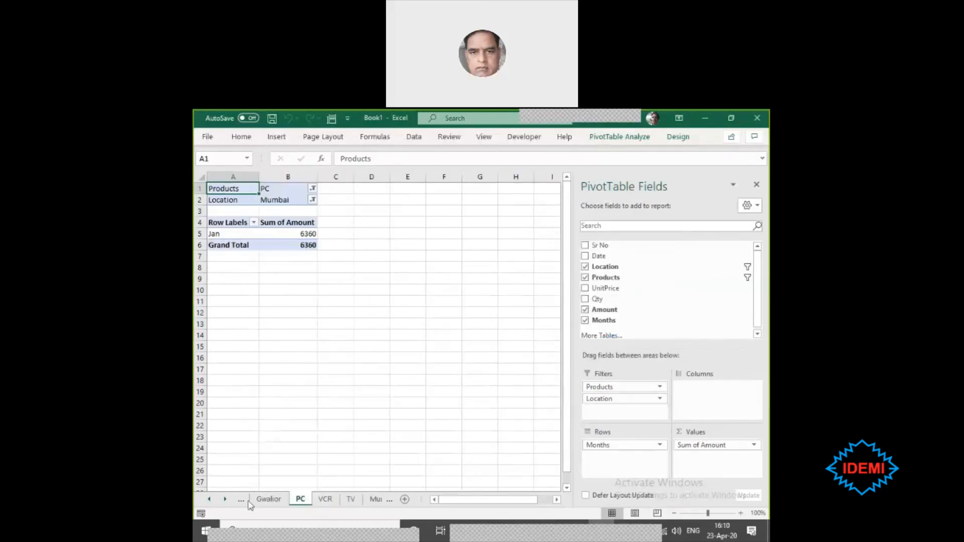
# - Review the list of all workbook sheets, including the product pages VCR and TV, without switching sheets
pyautogui.rightClick(224, 500)
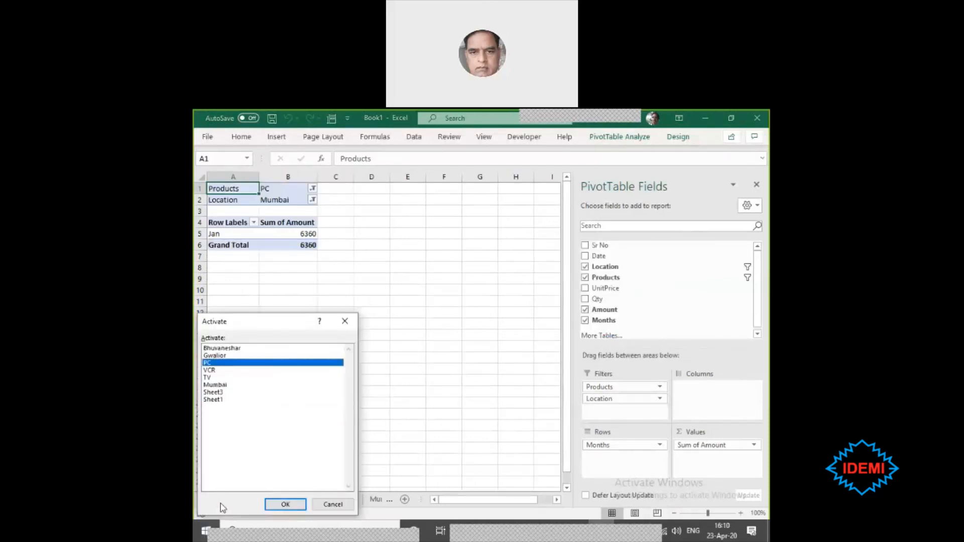
pyautogui.click(213, 370)
pyautogui.click(214, 377)
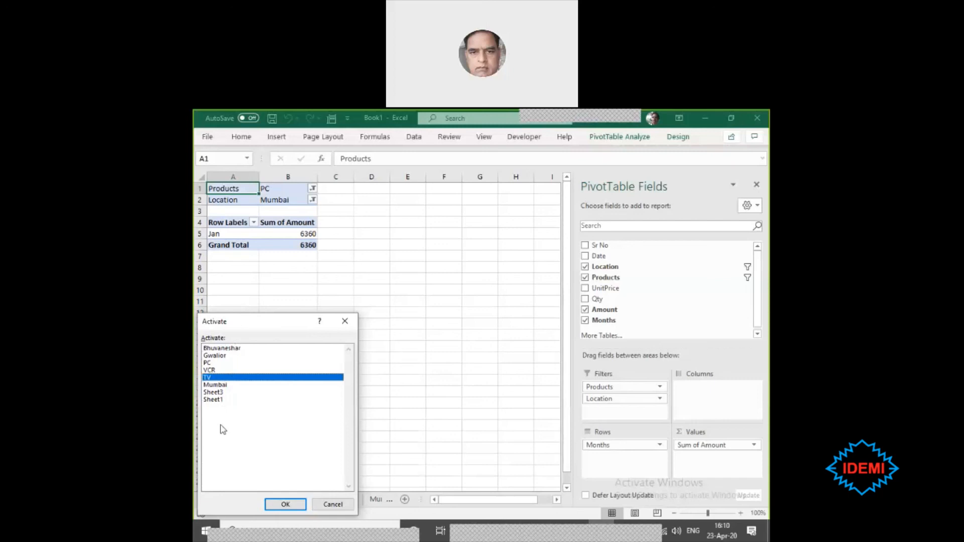
pyautogui.click(332, 504)
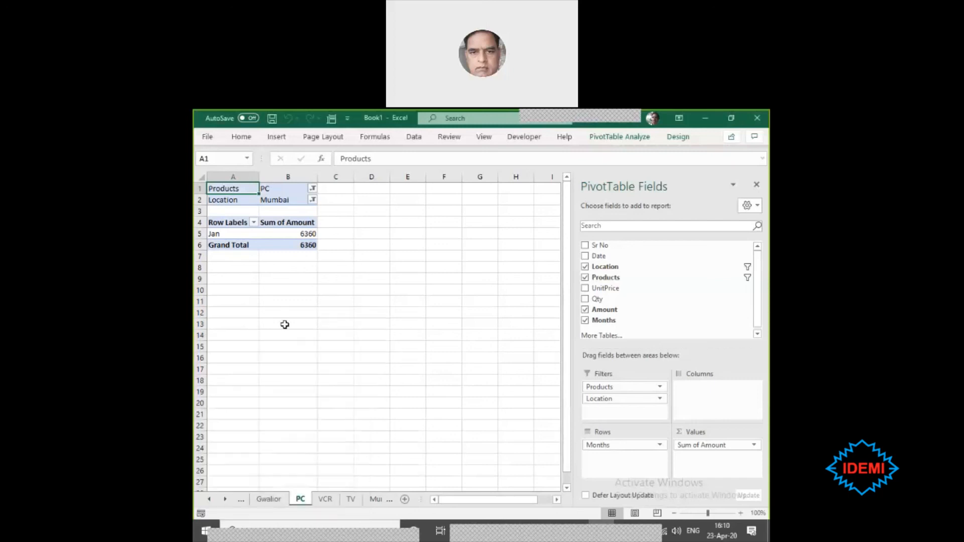
# - Enter 254 in the empty cell B9 below the PivotTable on the PC sheet
pyautogui.click(270, 301)
pyautogui.keyDown('ctrl'); pyautogui.scroll(6, 273, 400); pyautogui.keyUp('ctrl')
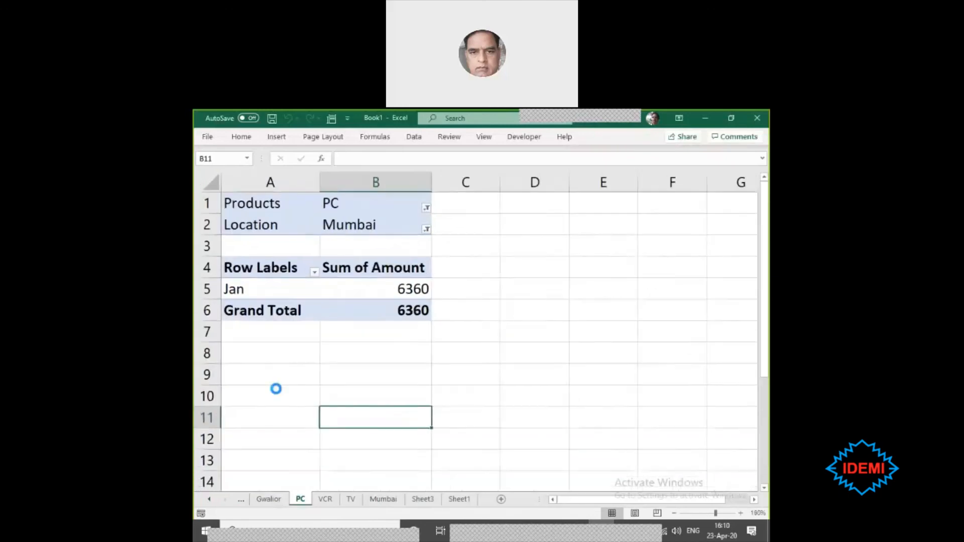
pyautogui.keyDown('ctrl'); pyautogui.scroll(3, 275, 389); pyautogui.keyUp('ctrl')
pyautogui.click(387, 423)
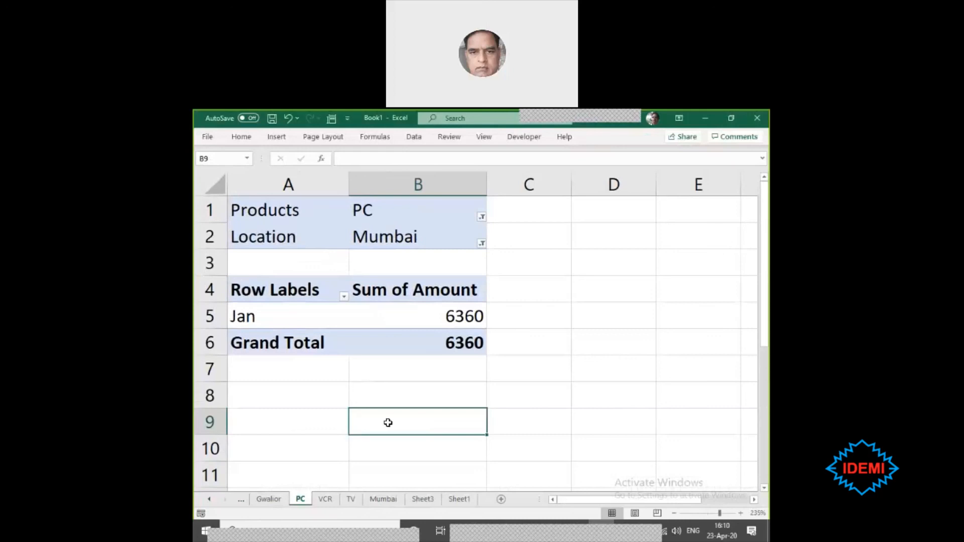
pyautogui.write('254')
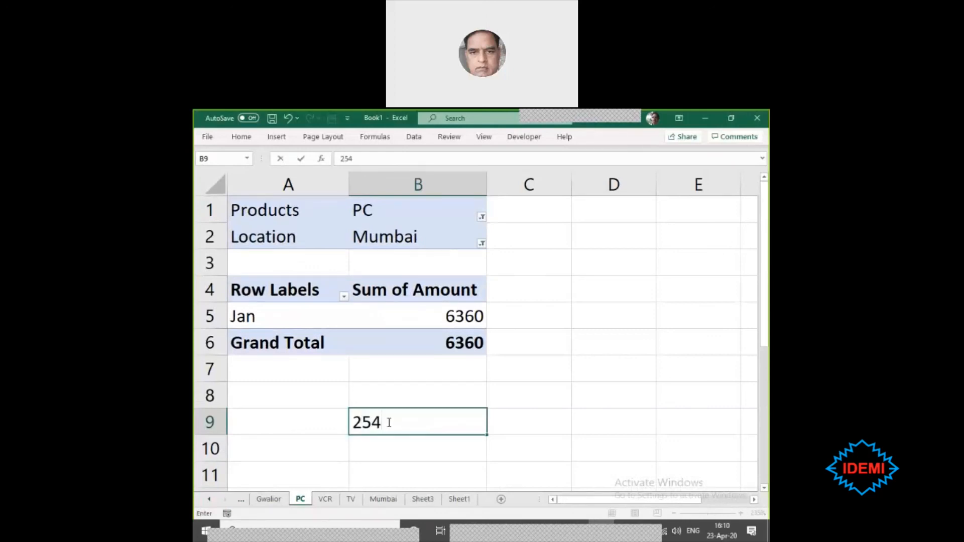
pyautogui.press('Left')
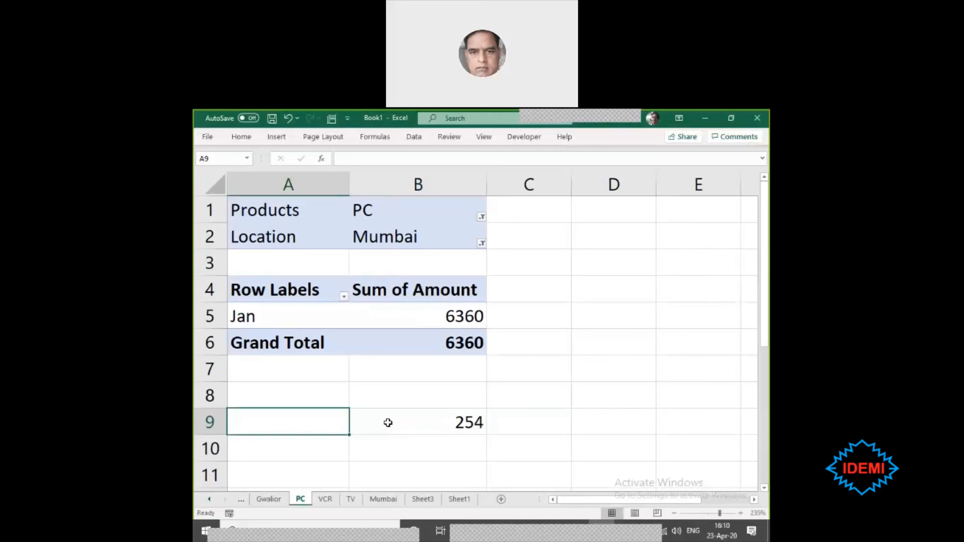
# - Set cell B9 on the PC sheet to 255
pyautogui.click(388, 423)
pyautogui.write('255')
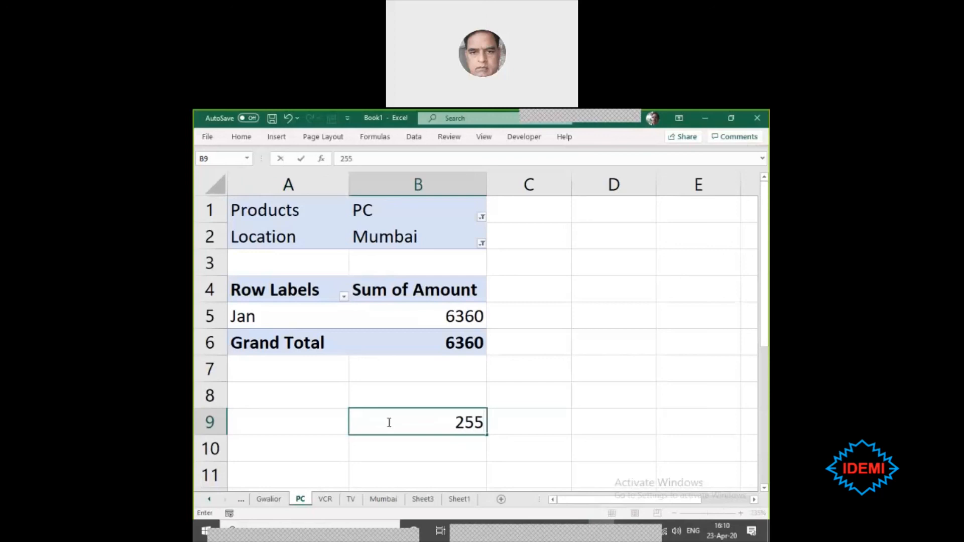
pyautogui.press('Left')
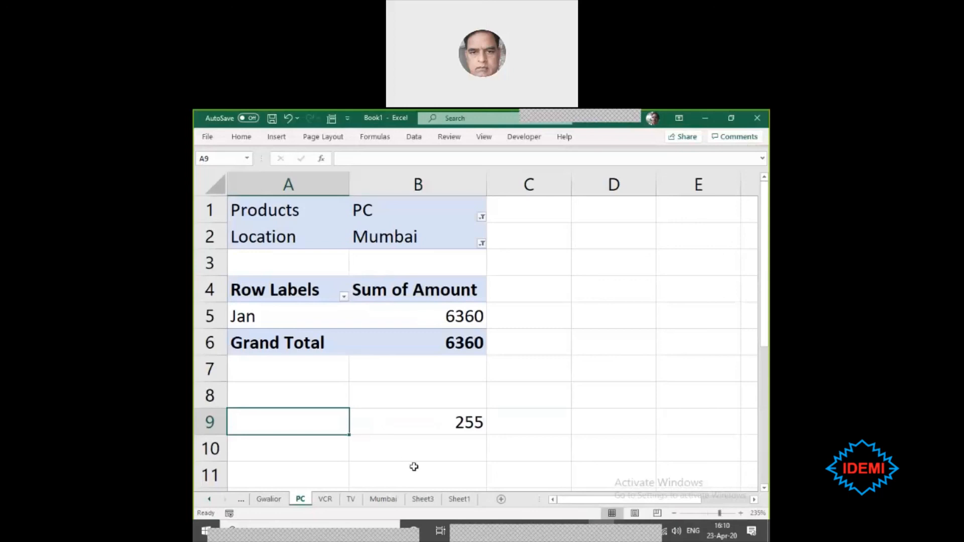
# - Examine the external data source option for a new PivotTable from the Sheet1 sales table, and cancel without creating one
pyautogui.click(462, 500)
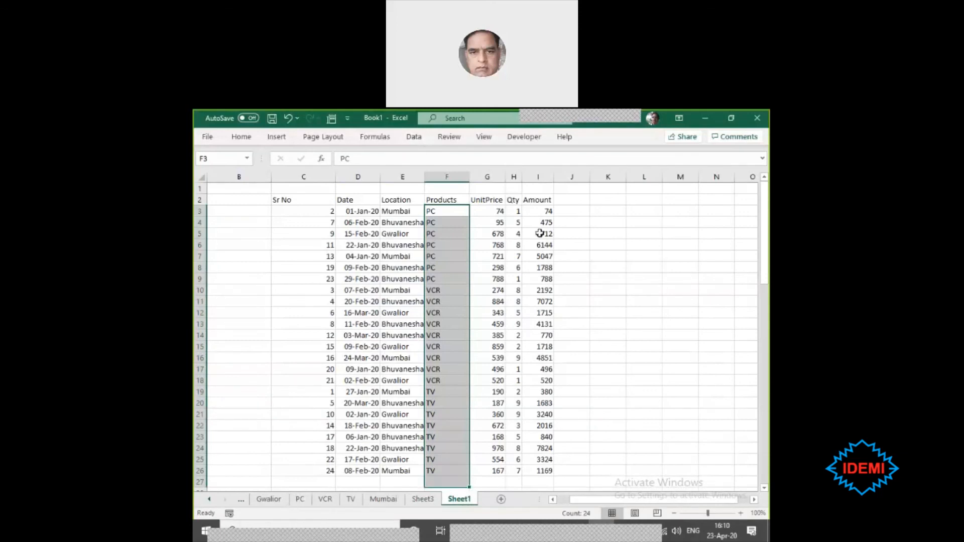
pyautogui.click(386, 247)
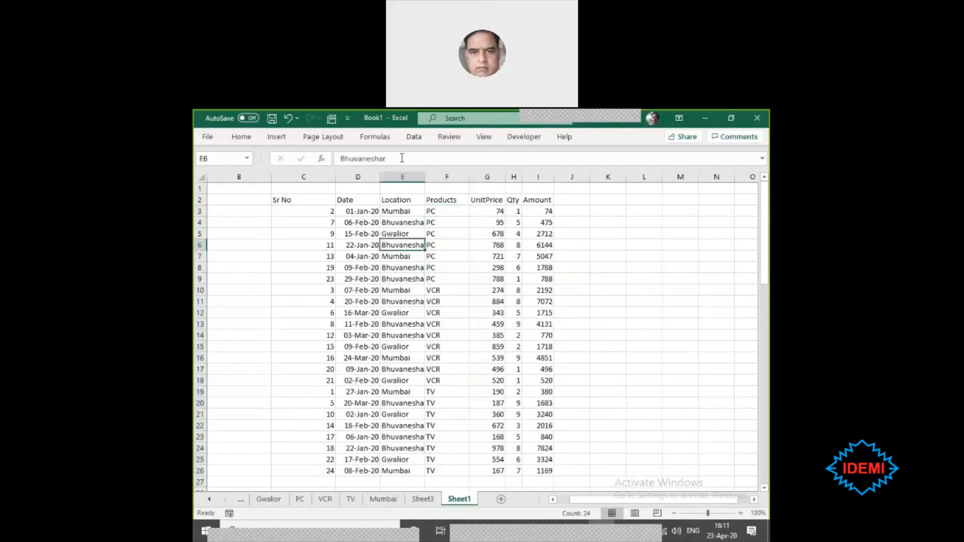
pyautogui.click(271, 140)
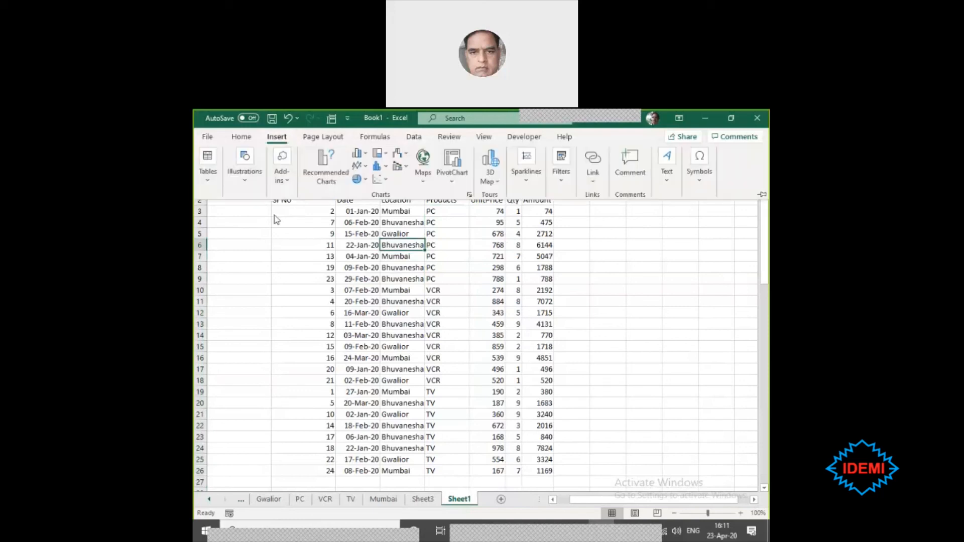
pyautogui.click(205, 187)
pyautogui.click(210, 215)
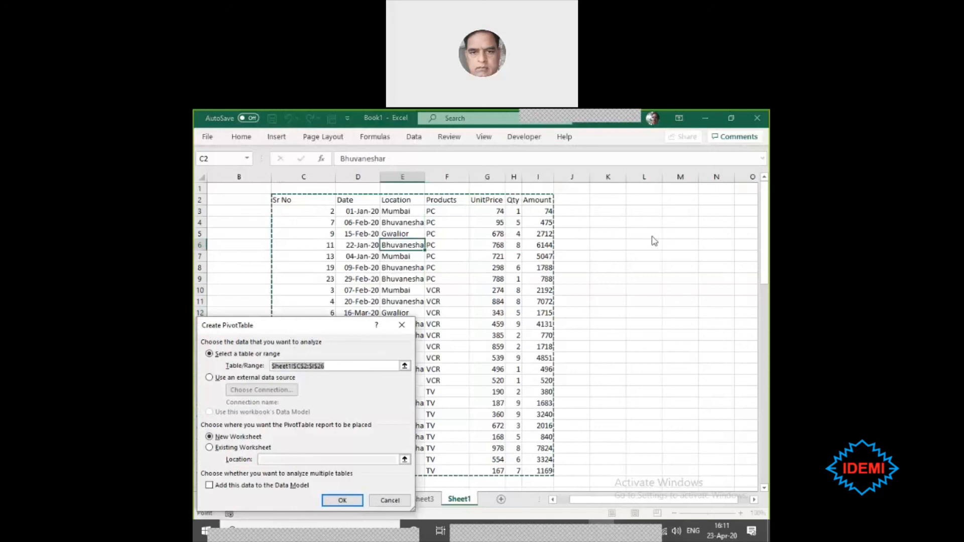
pyautogui.moveTo(654, 241); pyautogui.dragTo(654, 223)
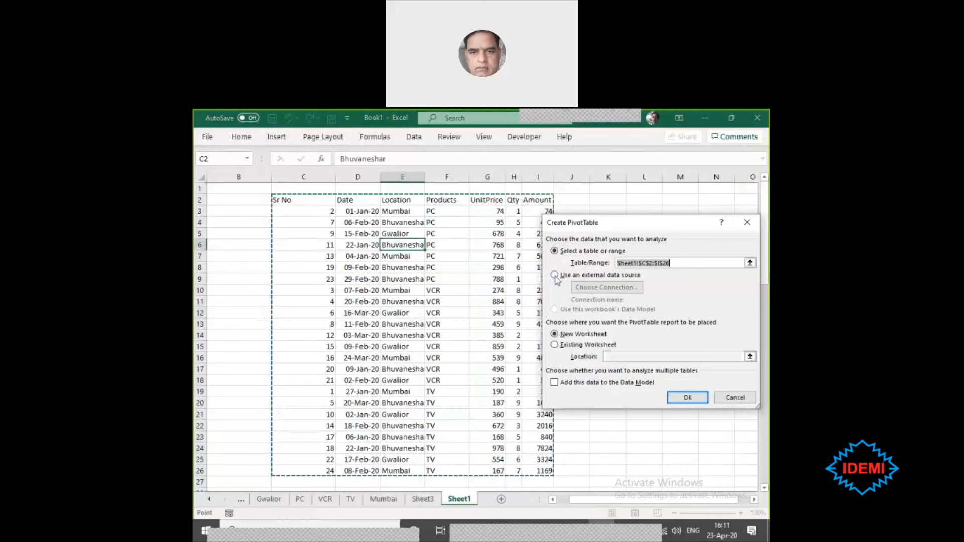
pyautogui.click(555, 276)
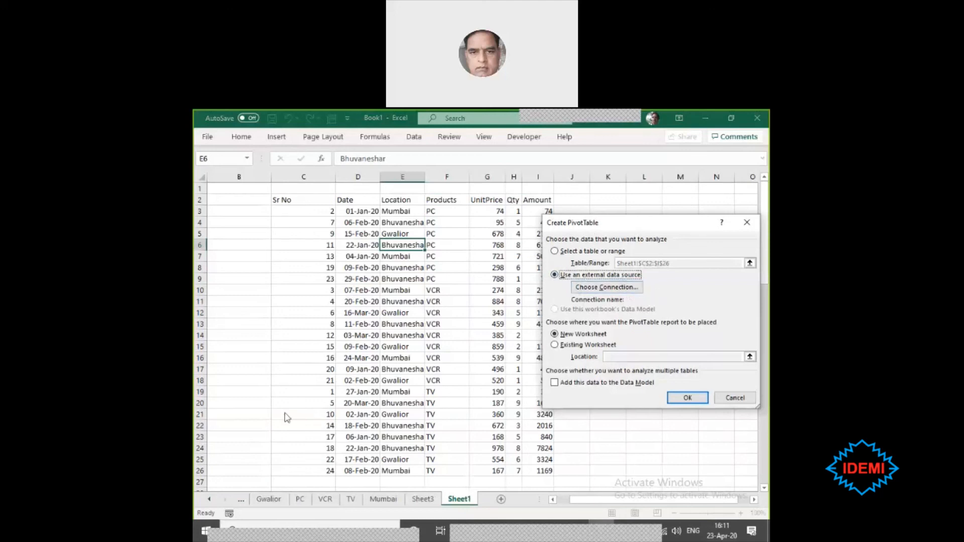
pyautogui.click(736, 399)
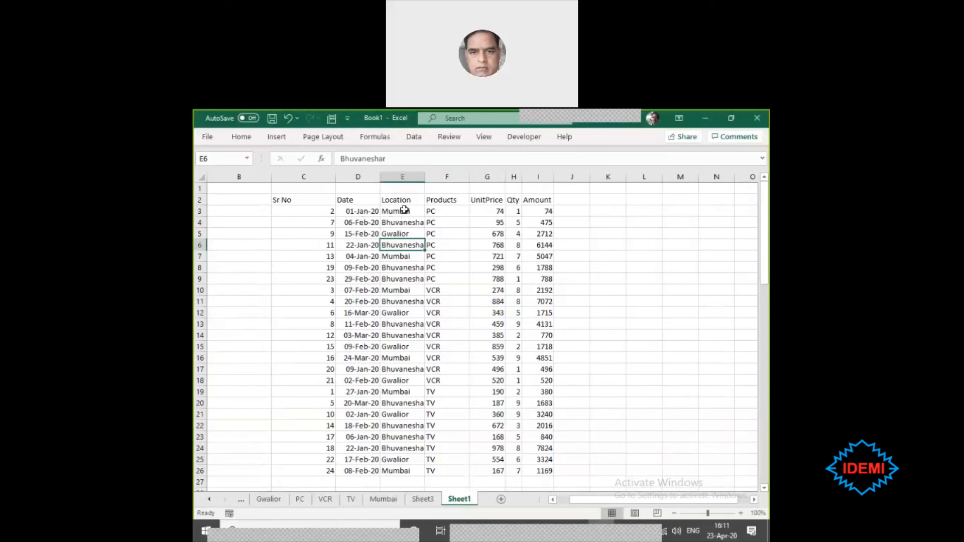
# - Insert a blank column between Location and Products in the Sheet1 sales table
pyautogui.moveTo(404, 210); pyautogui.dragTo(412, 464)
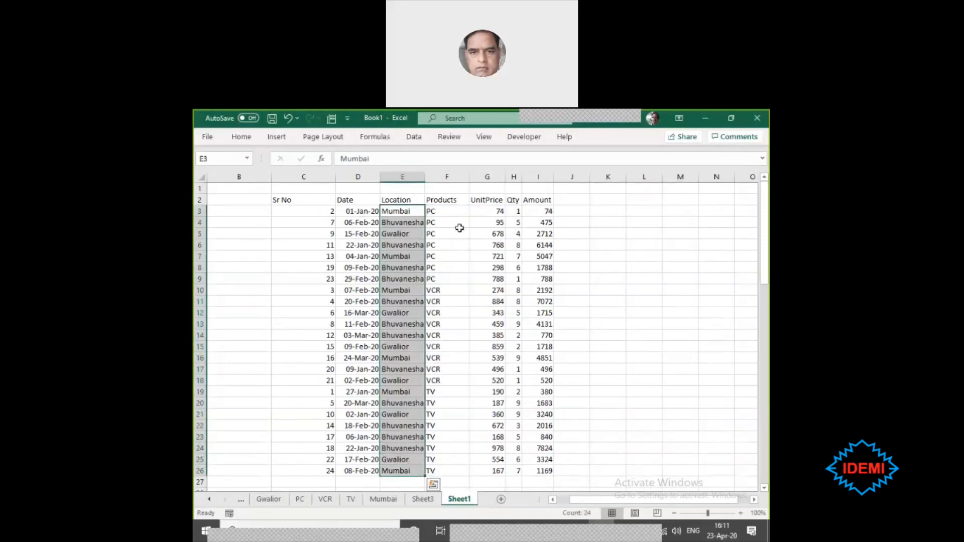
pyautogui.click(452, 209)
pyautogui.moveTo(455, 252); pyautogui.dragTo(439, 475)
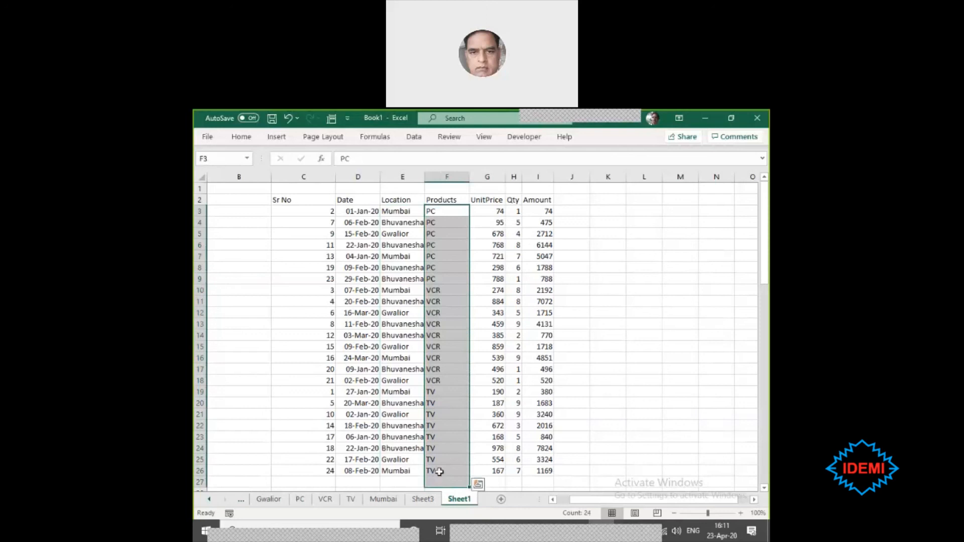
pyautogui.click(438, 459)
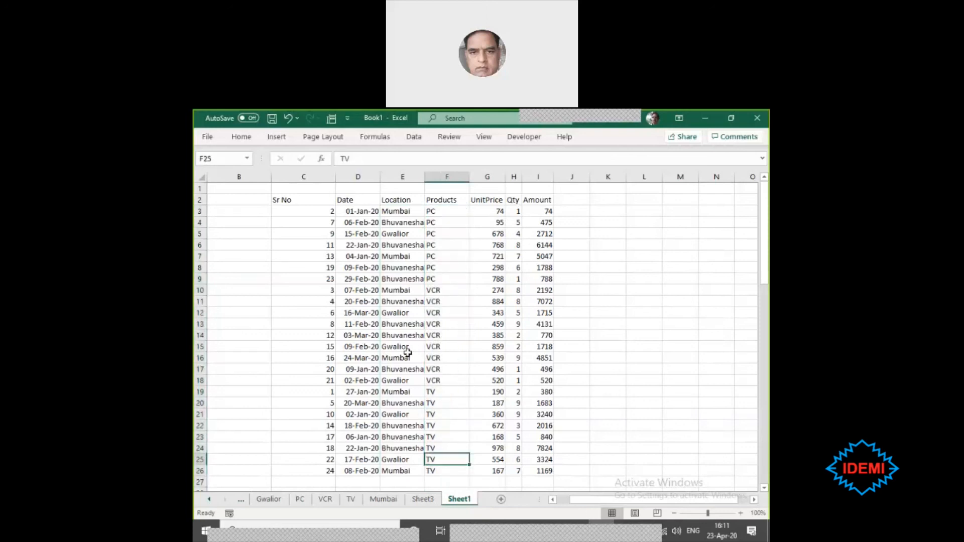
pyautogui.click(439, 171)
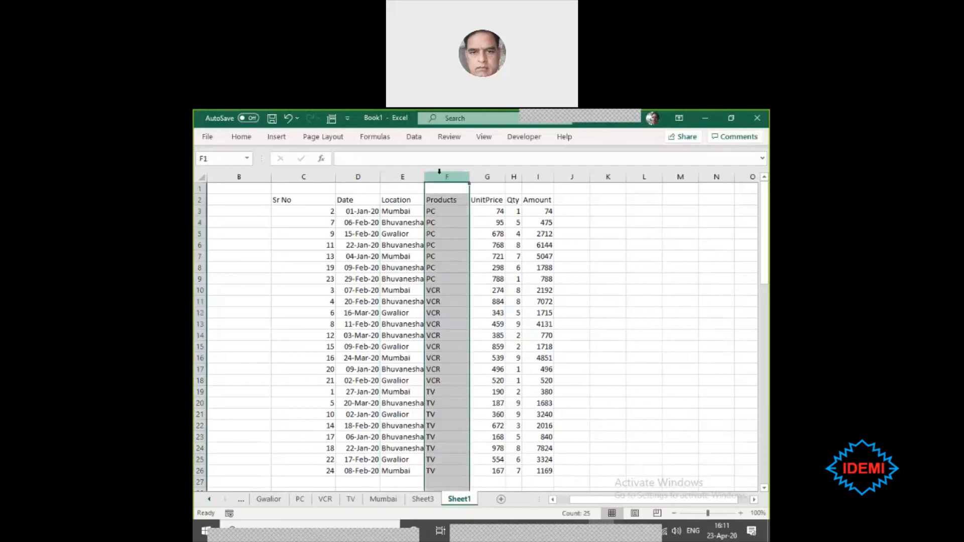
pyautogui.hotkey('ctrl', 'shift', '+')
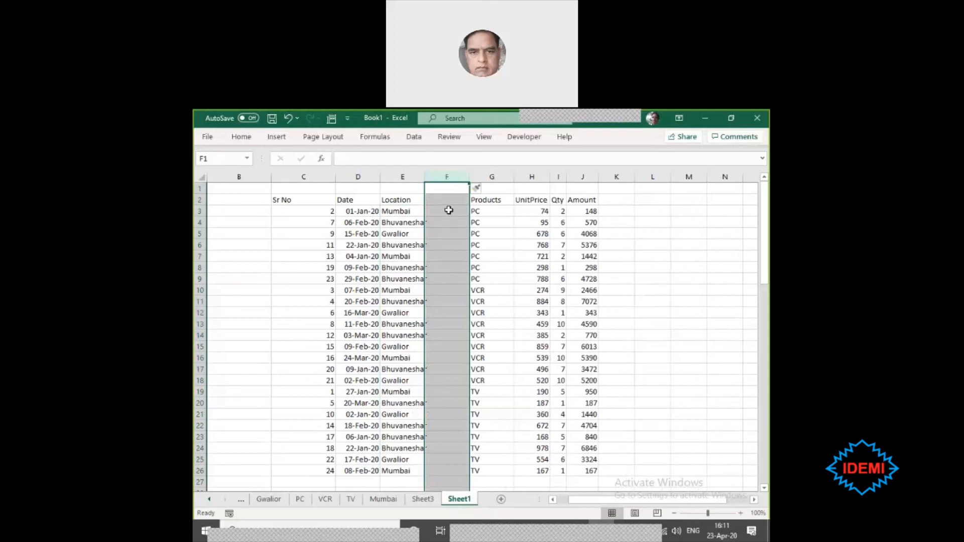
# - Fill F10:F26 of the new column, beside the VCR and TV rows, with Entertainment
pyautogui.moveTo(448, 211); pyautogui.dragTo(447, 272)
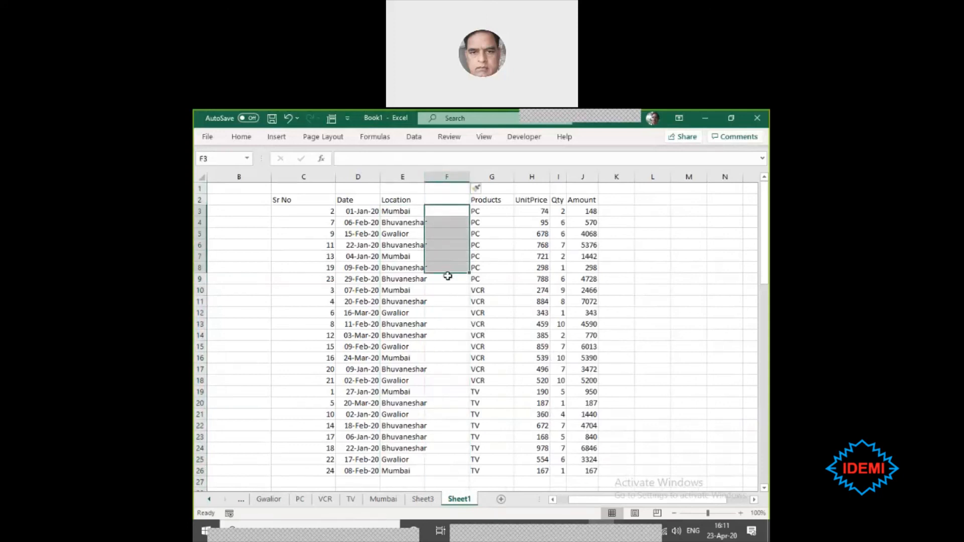
pyautogui.moveTo(454, 392); pyautogui.dragTo(456, 470)
pyautogui.moveTo(452, 211); pyautogui.dragTo(456, 379)
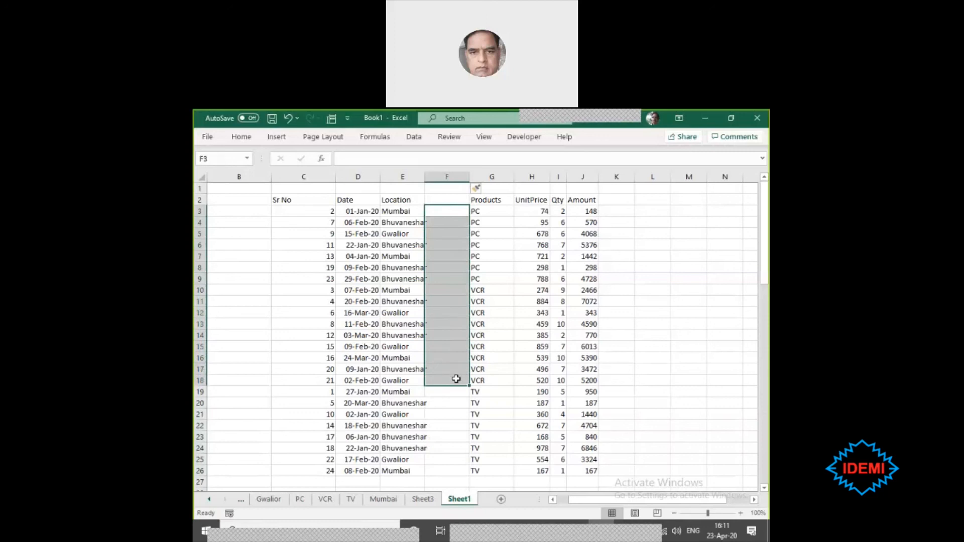
pyautogui.click(448, 277)
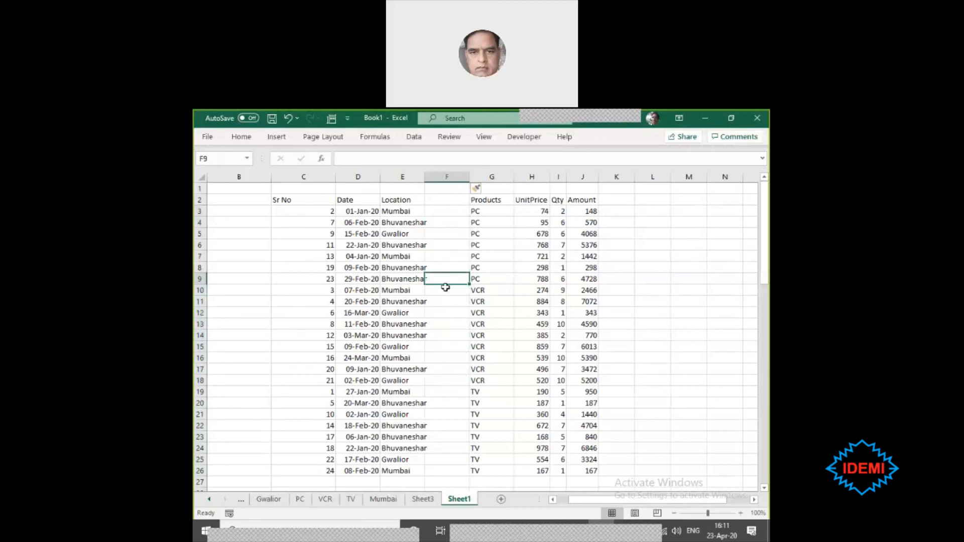
pyautogui.moveTo(445, 287); pyautogui.dragTo(462, 468)
pyautogui.write('Entertainmen')
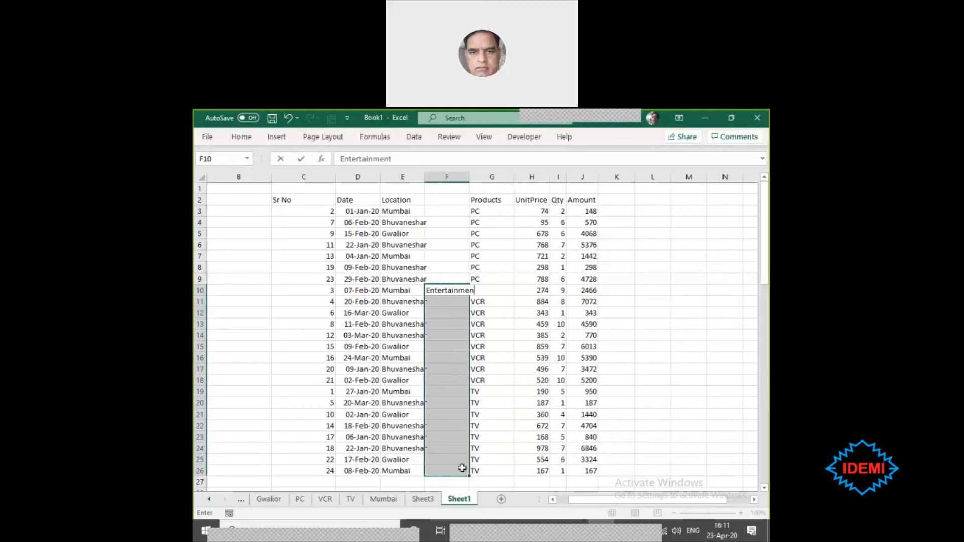
pyautogui.write('t')
pyautogui.hotkey('ctrl', 'Return')
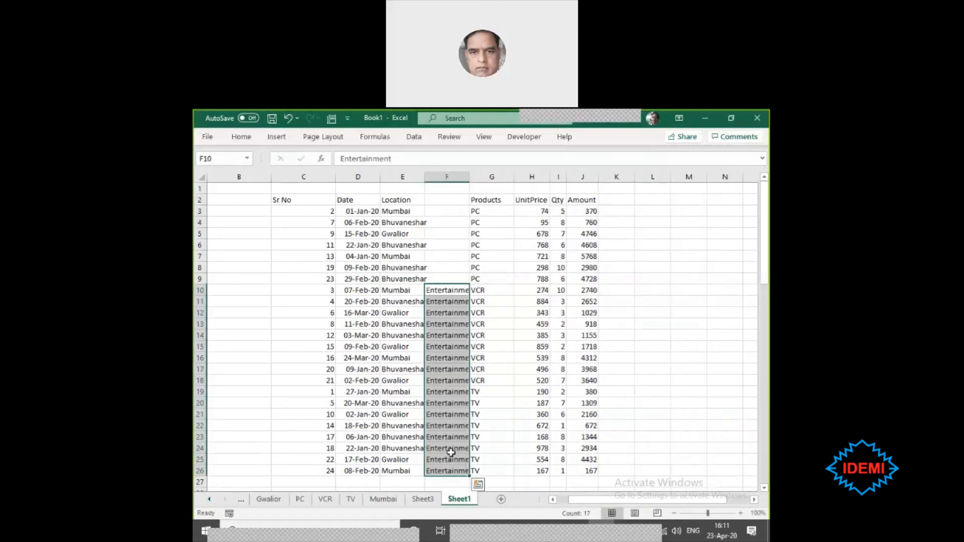
# - Fill F3:F9 of the new column, beside the PC rows, with Education
pyautogui.moveTo(437, 211); pyautogui.dragTo(441, 276)
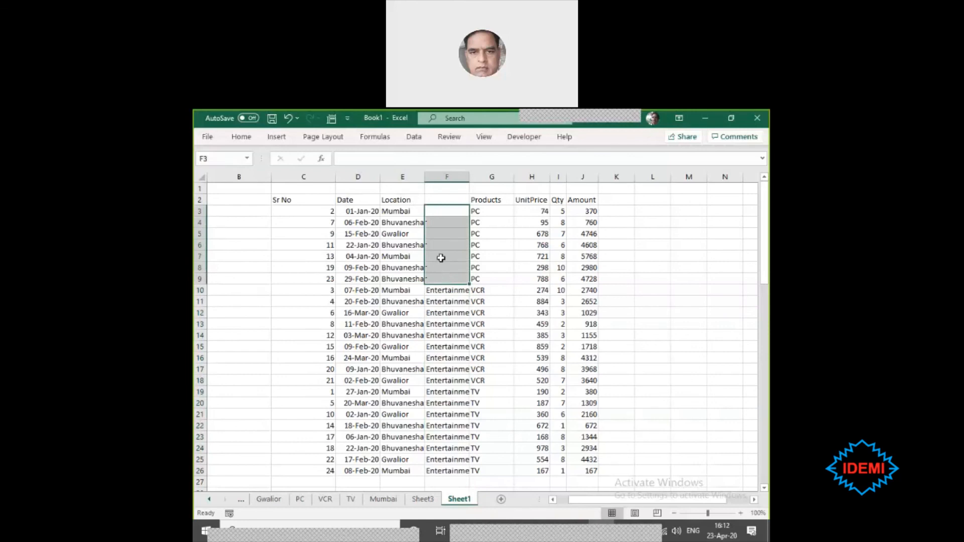
pyautogui.write('Education')
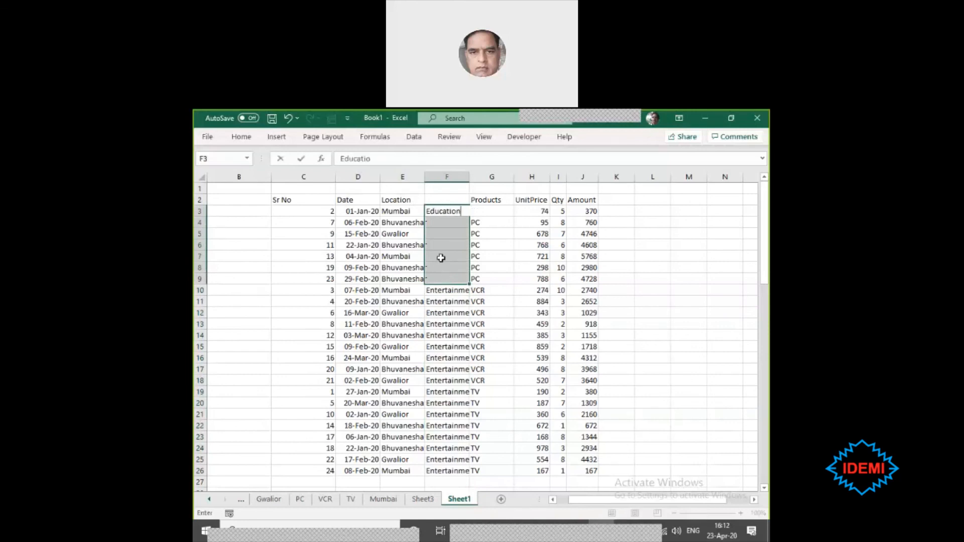
pyautogui.hotkey('ctrl', 'Return')
# - Enter the header Category in cell F2 above the new column
pyautogui.click(447, 199)
pyautogui.write('Category')
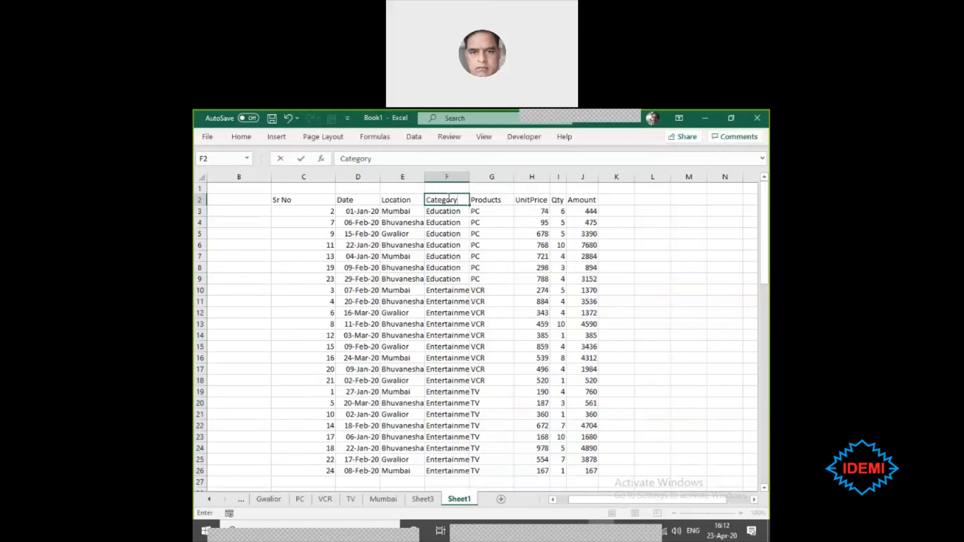
pyautogui.press('Return')
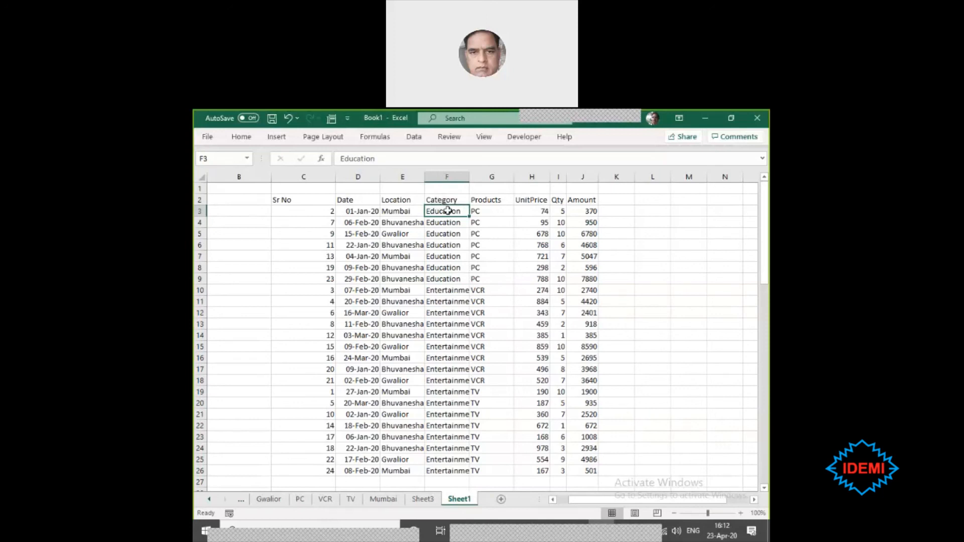
pyautogui.moveTo(448, 211); pyautogui.dragTo(436, 465)
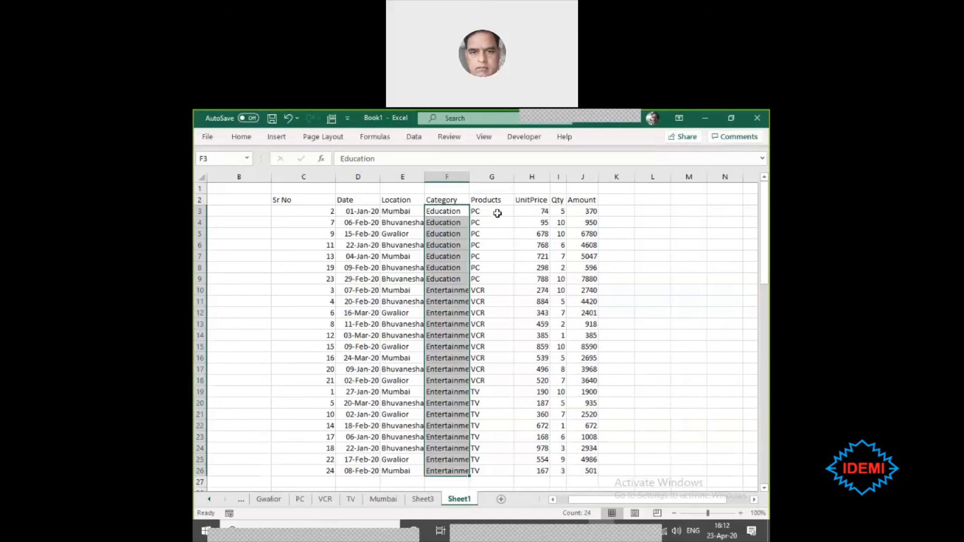
pyautogui.moveTo(495, 210); pyautogui.dragTo(481, 466)
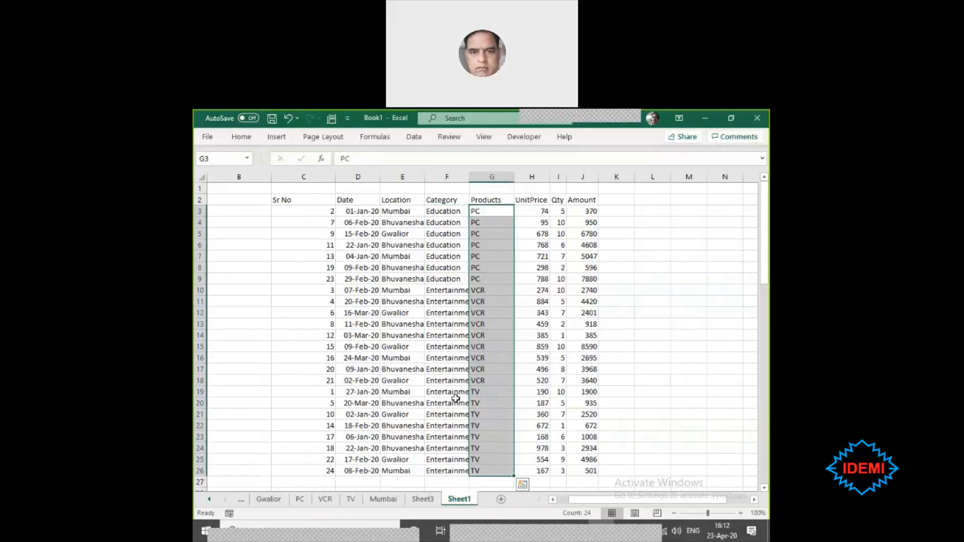
pyautogui.click(307, 299)
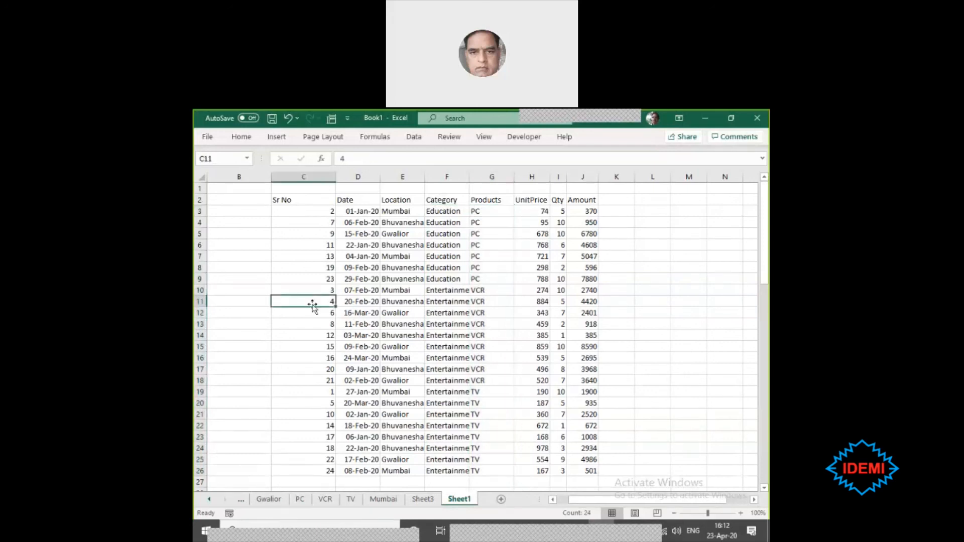
pyautogui.click(313, 342)
pyautogui.scroll(-1, 313, 342)
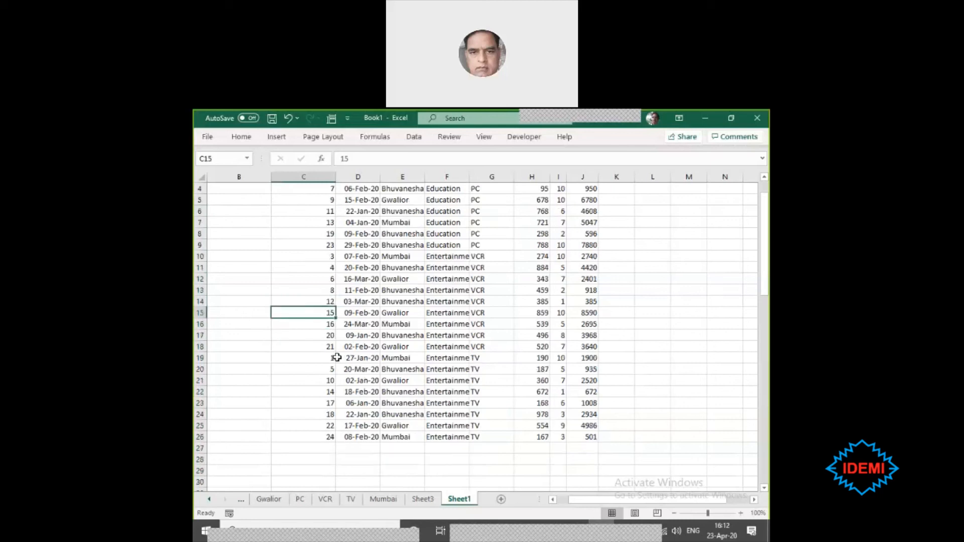
# - Enter the text Vlookup in cell E8 on Sheet3, beside the monthly PivotTable
pyautogui.click(430, 504)
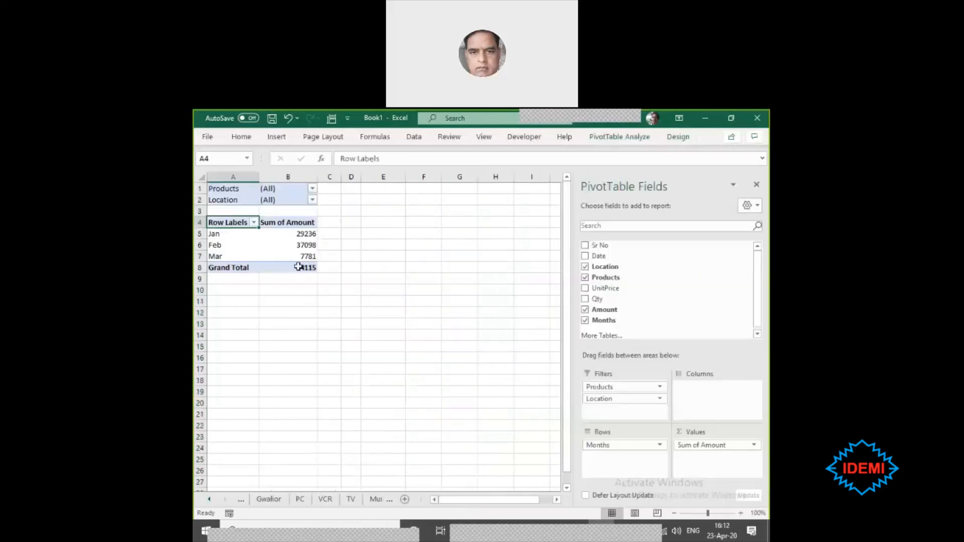
pyautogui.click(269, 246)
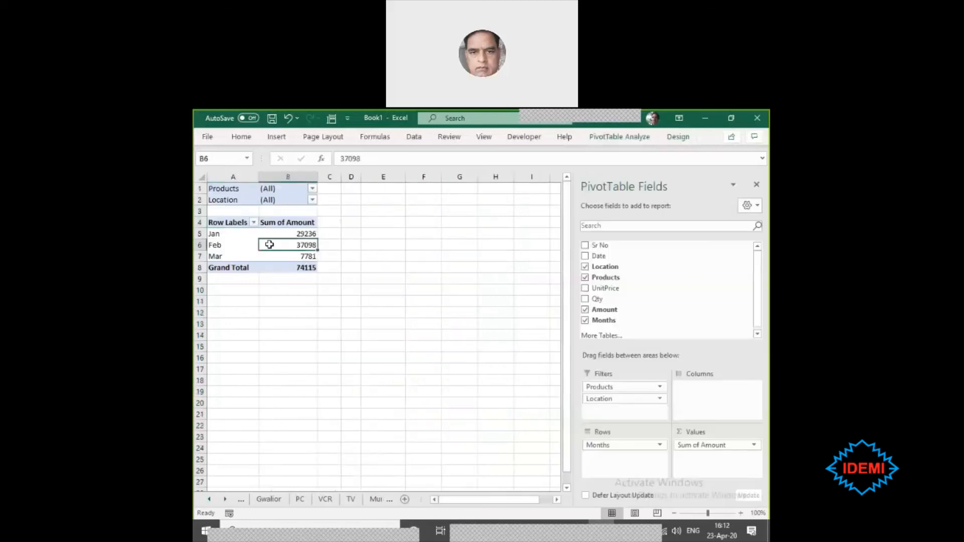
pyautogui.click(219, 252)
pyautogui.click(307, 256)
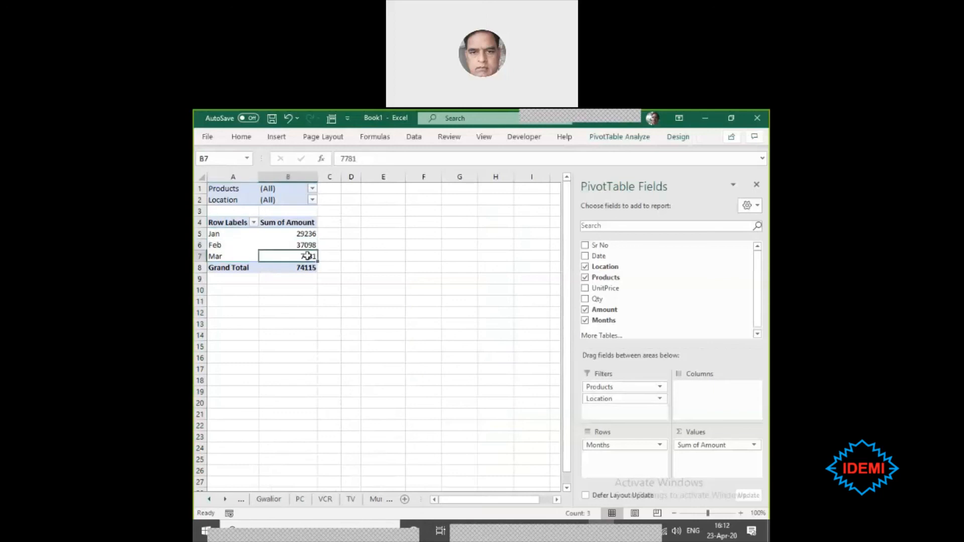
pyautogui.click(286, 286)
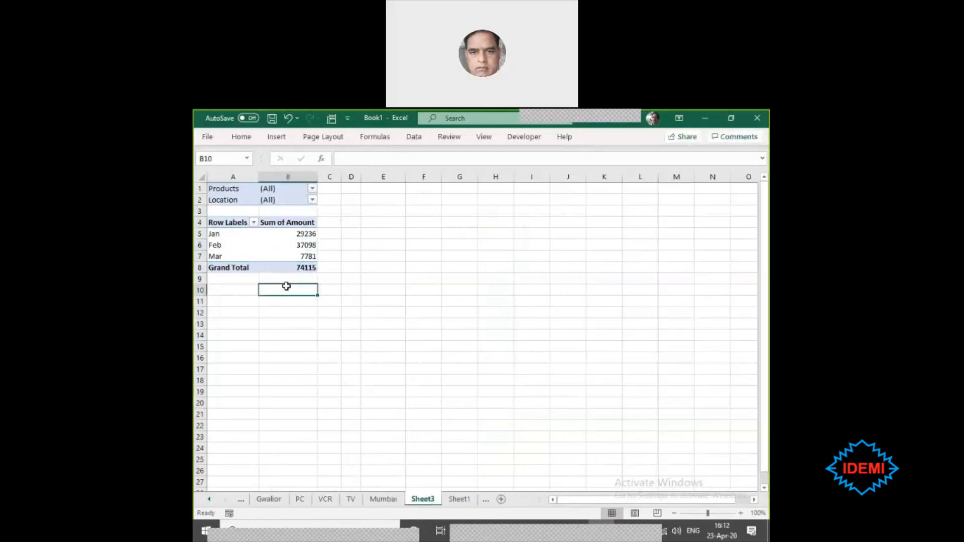
pyautogui.click(387, 265)
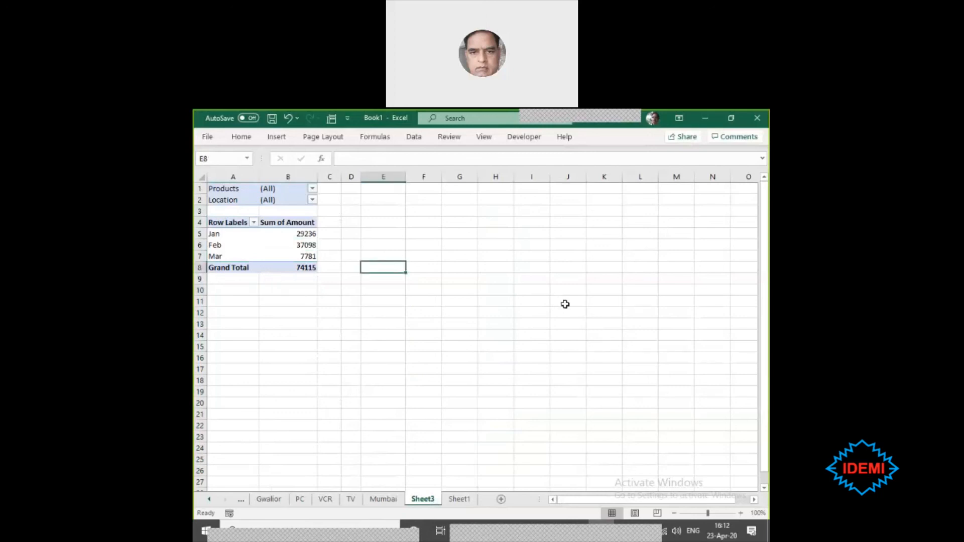
pyautogui.write('Vloo')
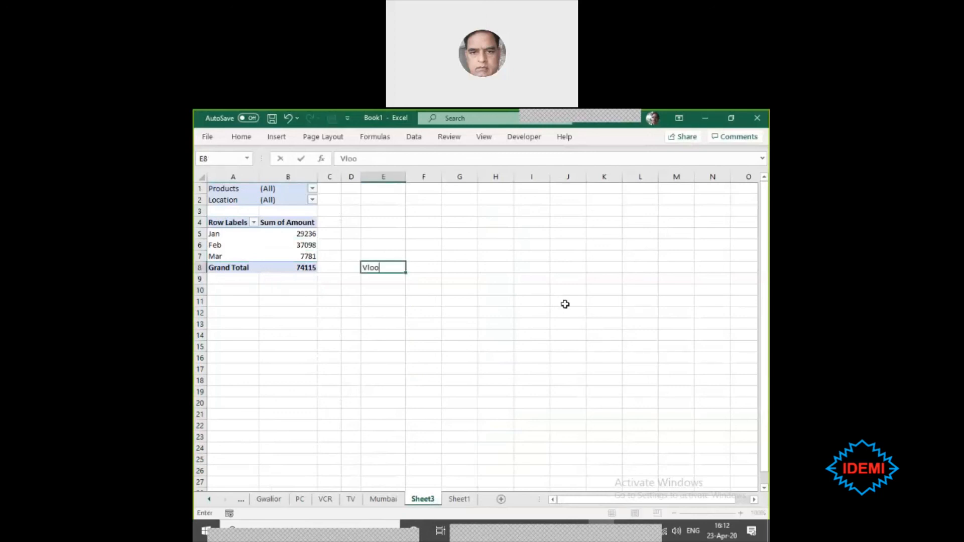
pyautogui.write('kup')
pyautogui.click(515, 344)
# - Enter the text If in cell E9, directly below the Vlookup entry
pyautogui.keyDown('ctrl'); pyautogui.scroll(4, 501, 351); pyautogui.keyUp('ctrl')
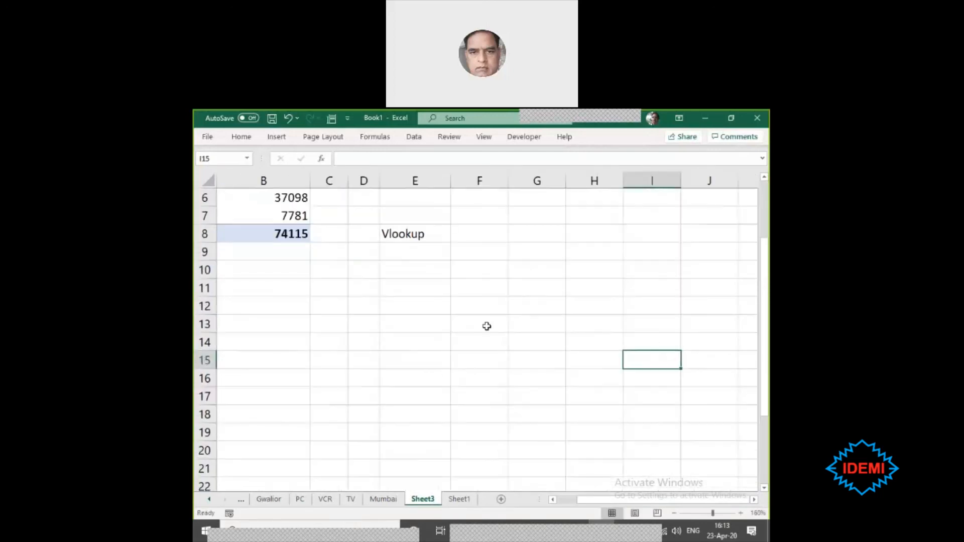
pyautogui.click(409, 233)
pyautogui.click(408, 250)
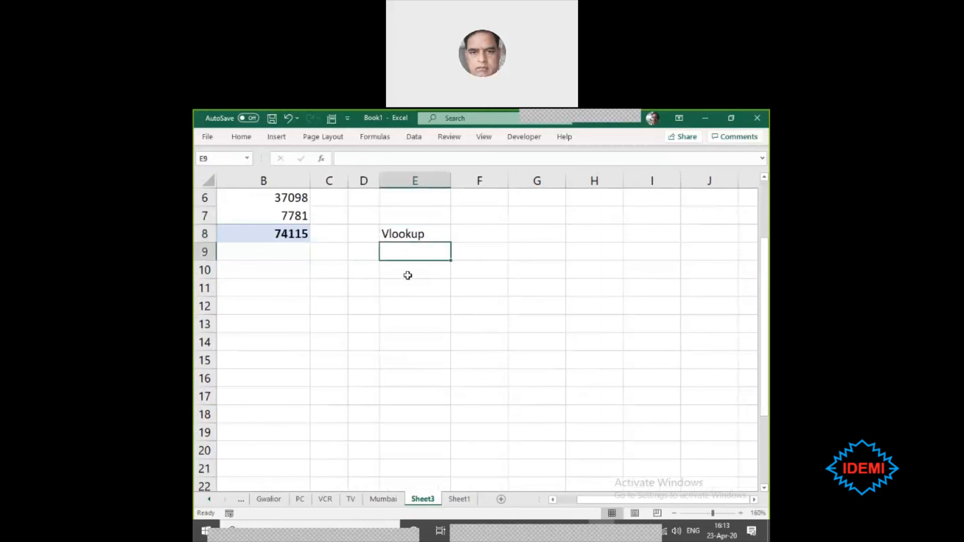
pyautogui.write('If')
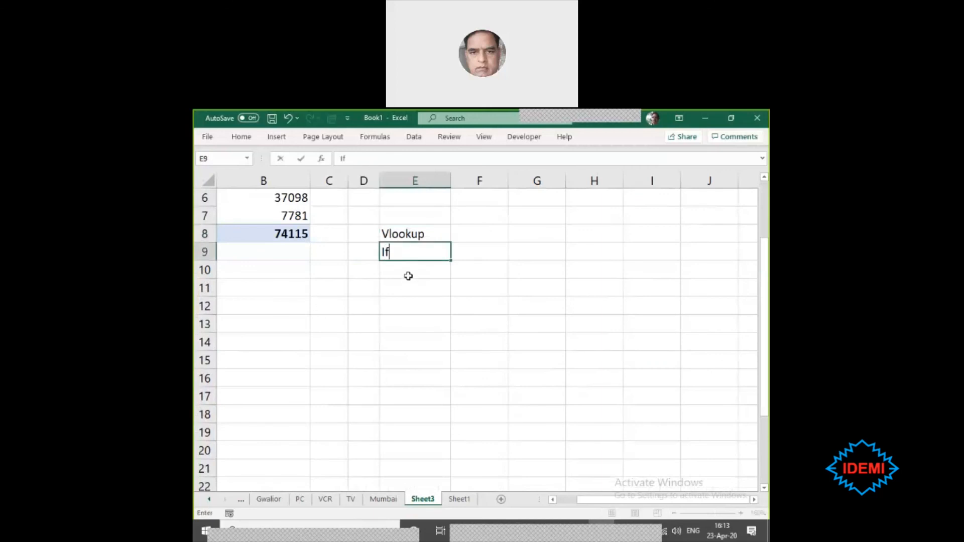
pyautogui.press('Return')
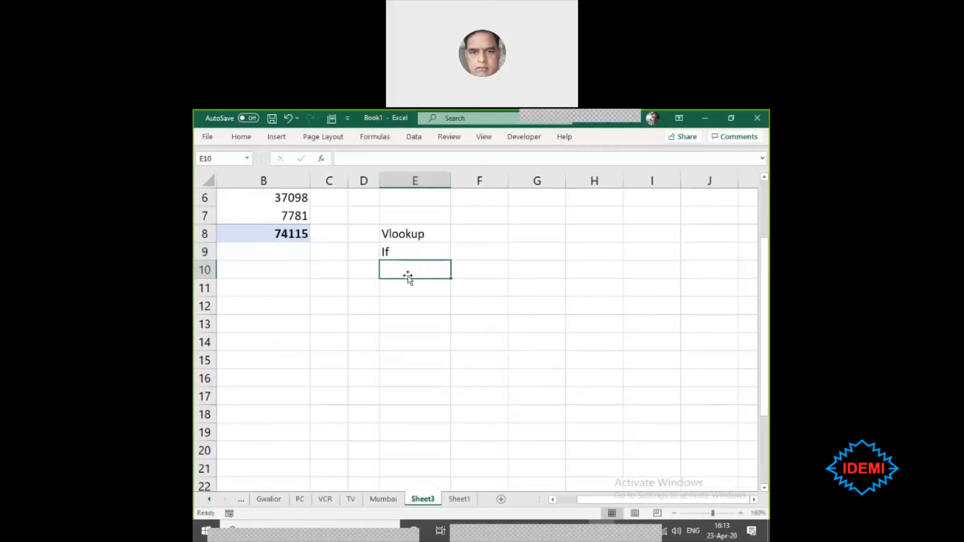
# - Clear the Vlookup and If entries from cells E8:E9 on Sheet3
pyautogui.press('Up')
pyautogui.press('Up')
pyautogui.press('Up')
pyautogui.press('Down')
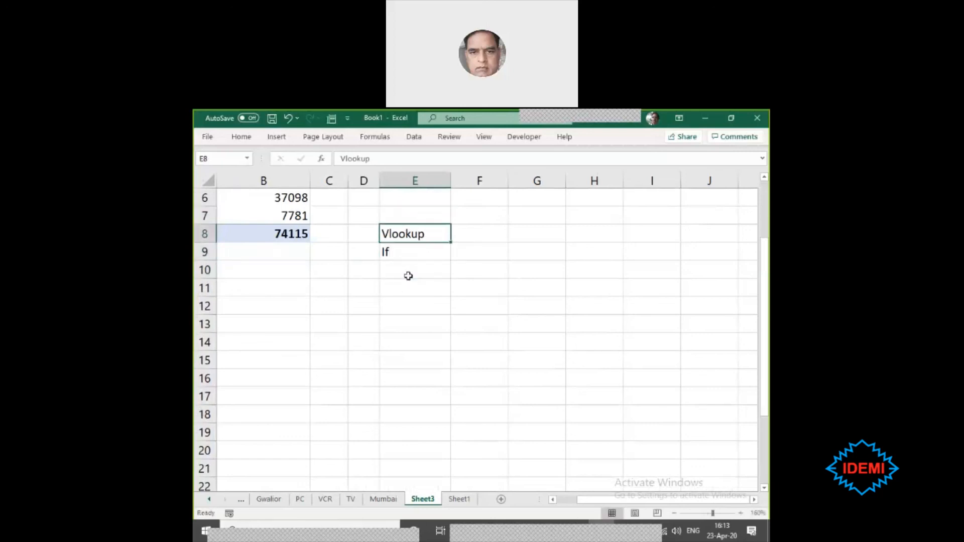
pyautogui.hotkey('shift', 'Down')
pyautogui.press('Delete')
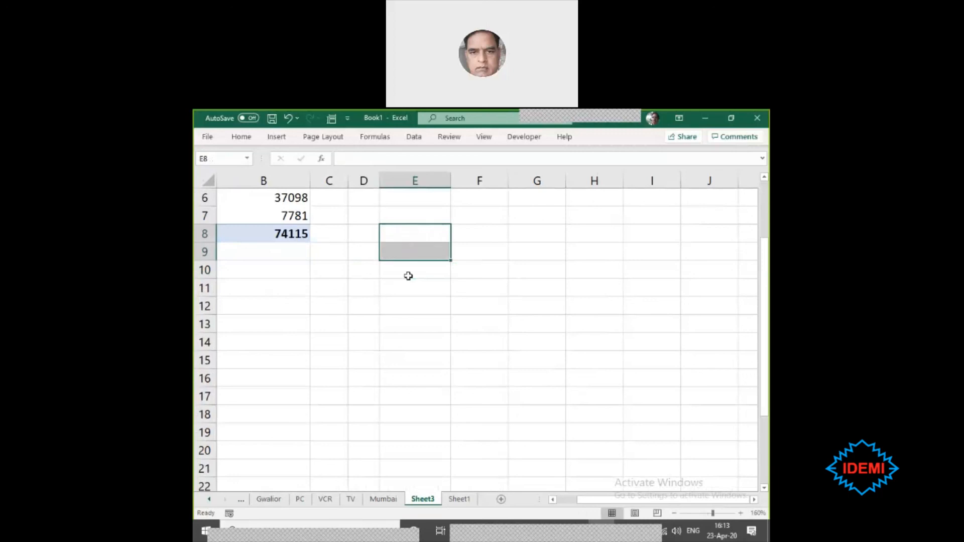
# - Enter Text in cell E9 and len in cell E10, beside the monthly PivotTable
pyautogui.press('Down')
pyautogui.write('Text')
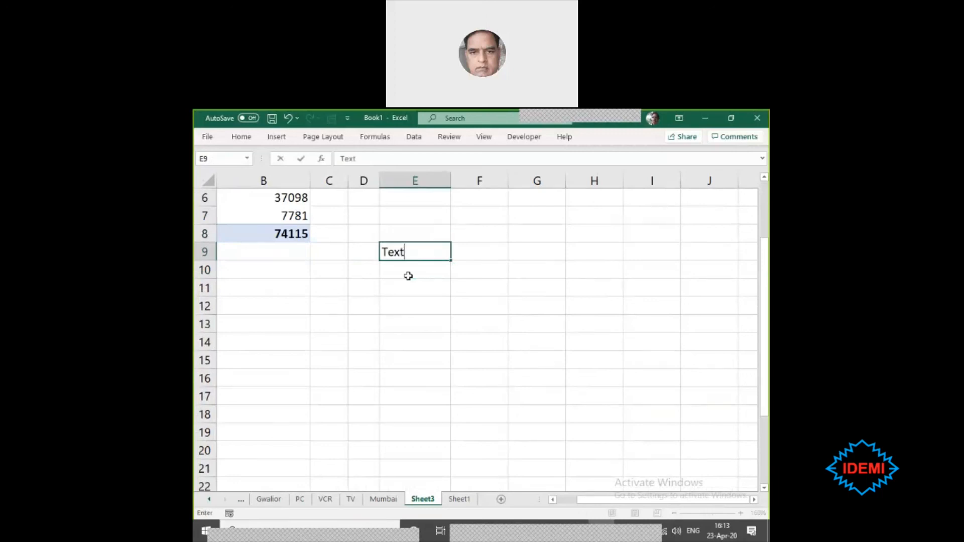
pyautogui.press('Return')
pyautogui.write('len')
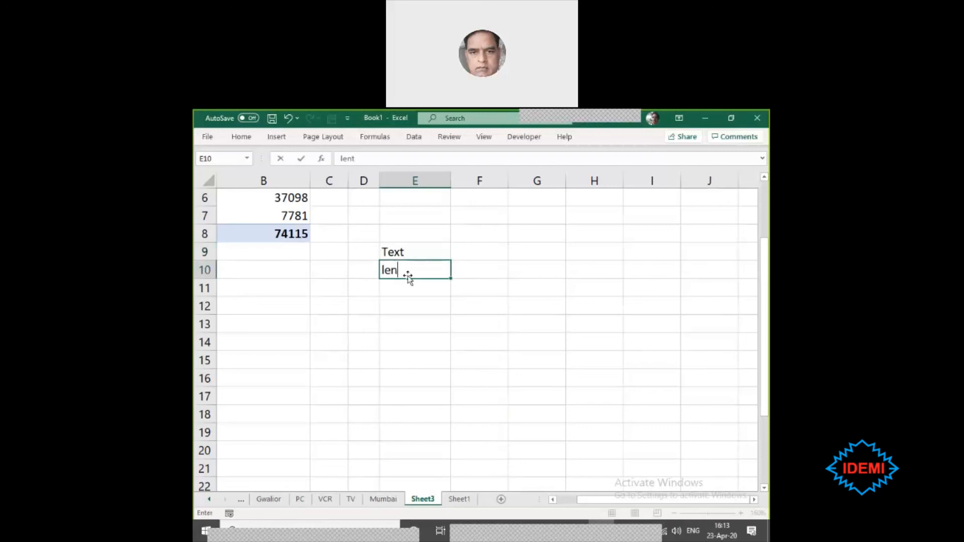
pyautogui.press('Return')
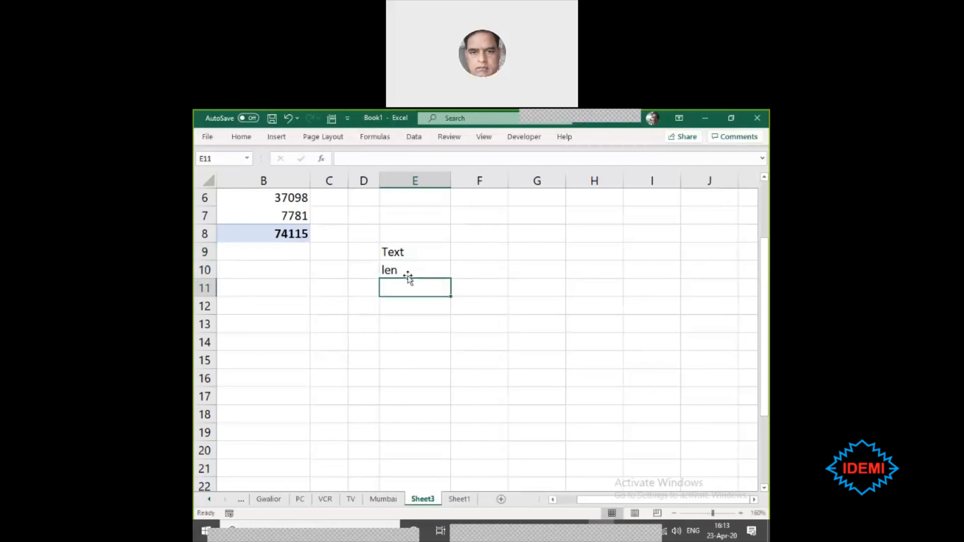
# - Clear the Text and len entries from cells E9:E10
pyautogui.hotkey('shift', 'Up')
pyautogui.hotkey('shift', 'Up')
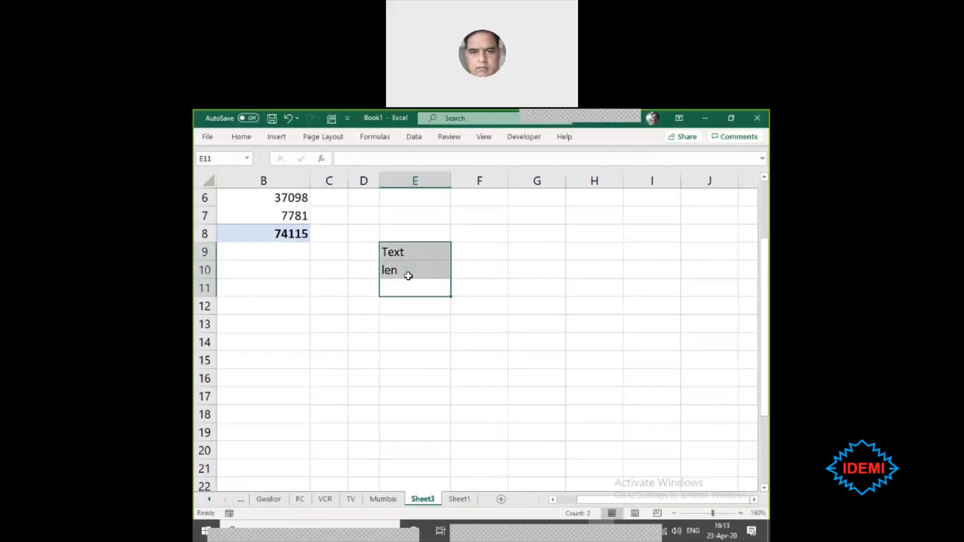
pyautogui.press('Delete')
pyautogui.click(408, 276)
pyautogui.press('Down')
pyautogui.hotkey('ctrl', 'Up')
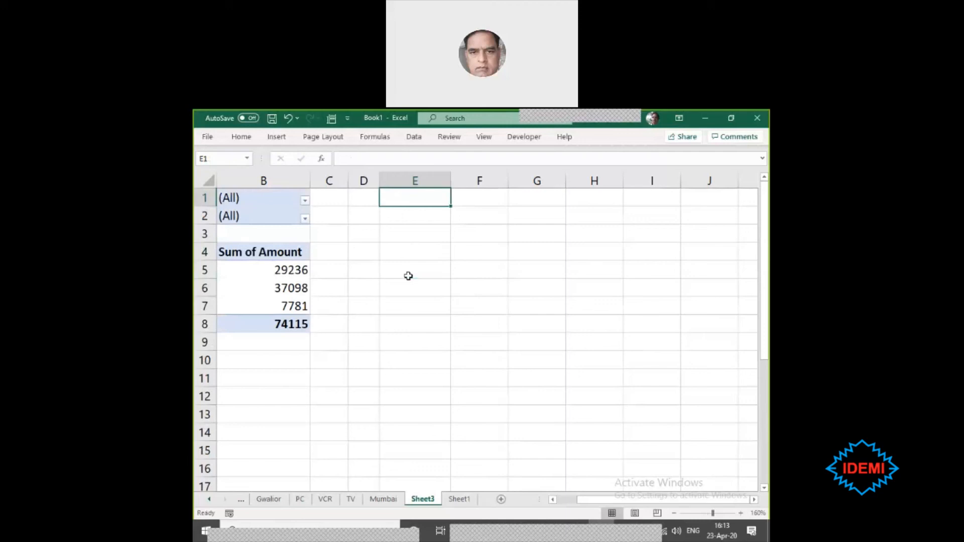
pyautogui.hotkey('ctrl', 'Home')
pyautogui.press('Right')
pyautogui.press('Right')
pyautogui.press('Right')
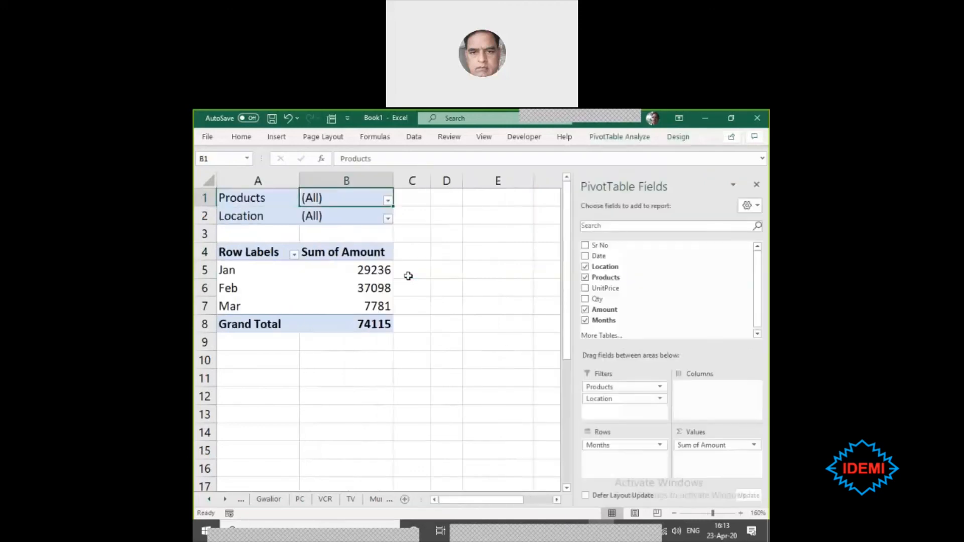
pyautogui.press('Down')
pyautogui.press('Down')
pyautogui.press('Down')
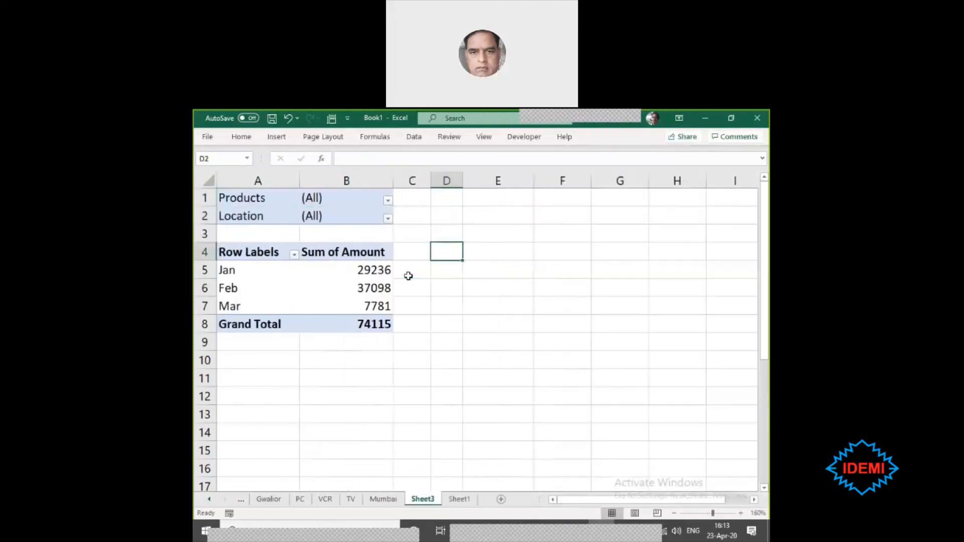
pyautogui.press('Right')
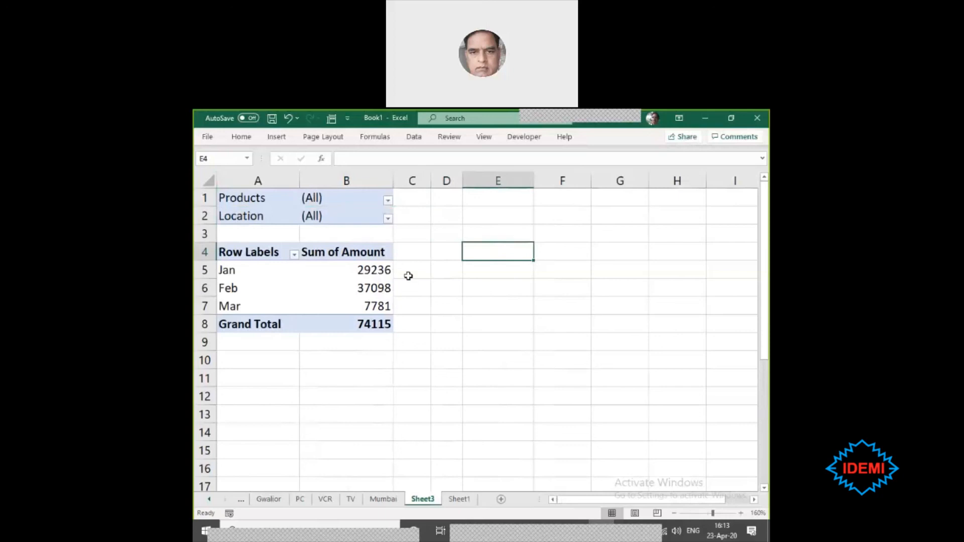
pyautogui.hotkey('shift', 'Down')
pyautogui.hotkey('shift', 'Down')
pyautogui.hotkey('shift', 'Down')
pyautogui.press('Down')
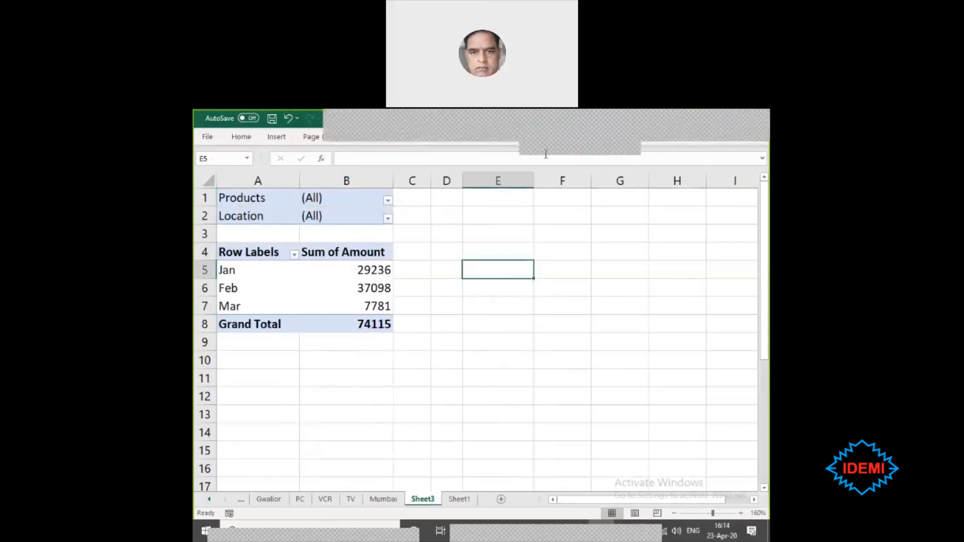
pyautogui.click(471, 303)
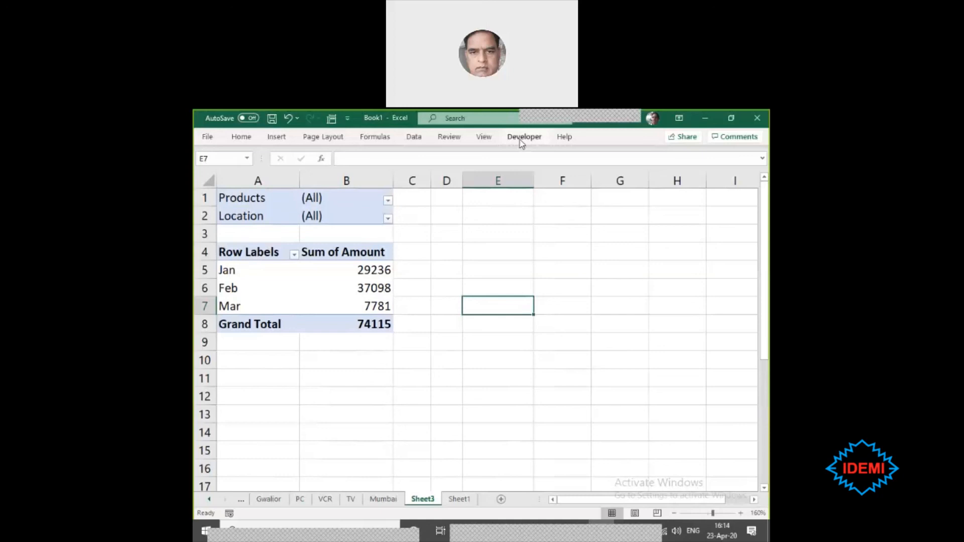
pyautogui.click(375, 350)
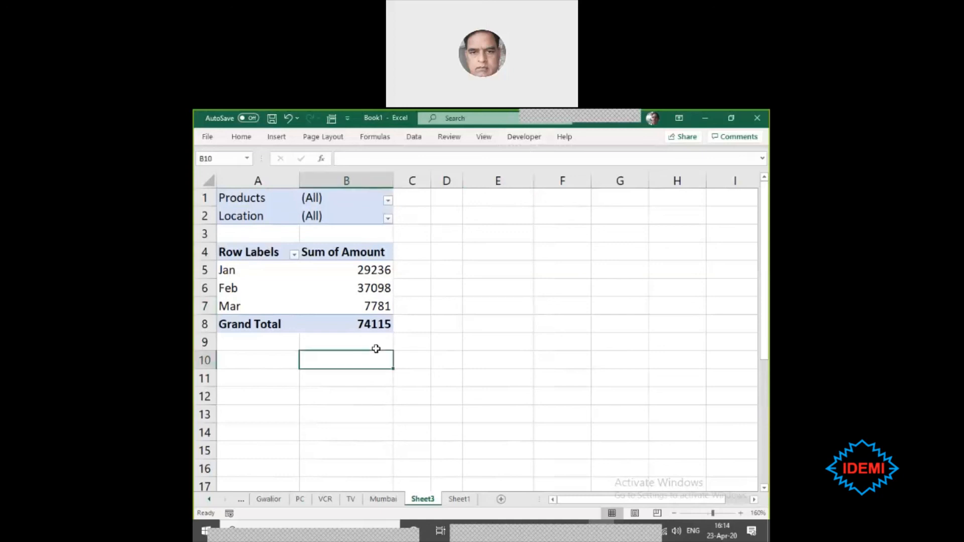
pyautogui.click(422, 360)
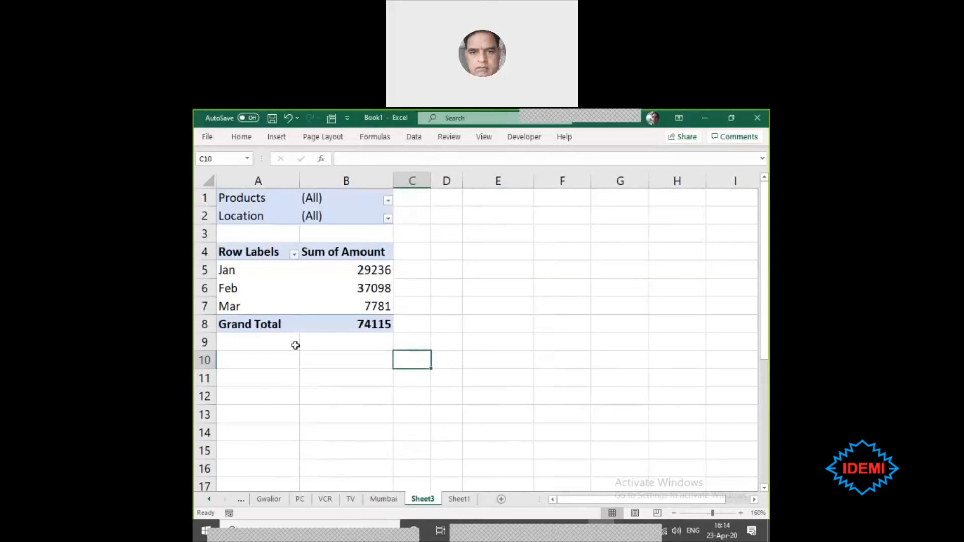
pyautogui.click(451, 361)
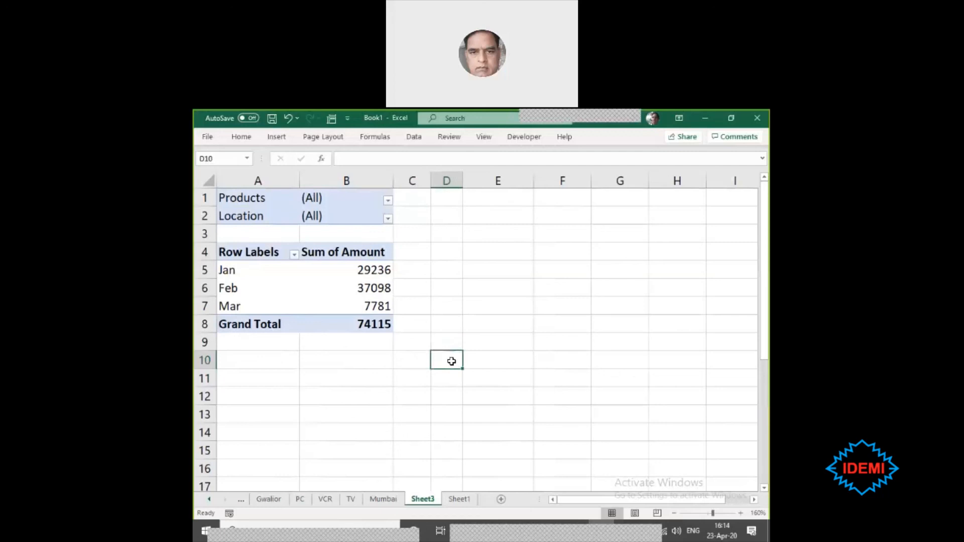
pyautogui.click(414, 363)
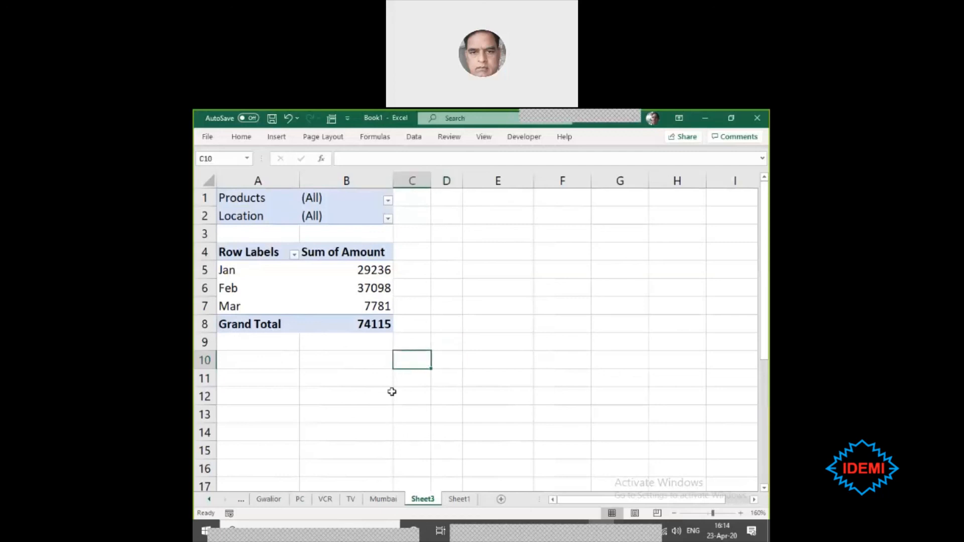
# - Open the meeting's floating chat panel, placing it beside the PivotTable and lengthening it down to the sheet tabs
pyautogui.moveTo(623, 117)
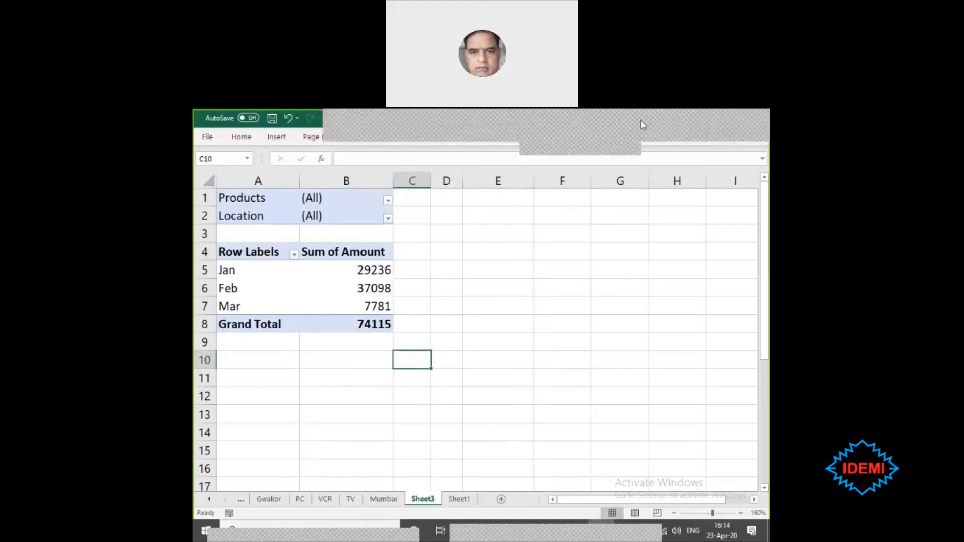
pyautogui.click(668, 125)
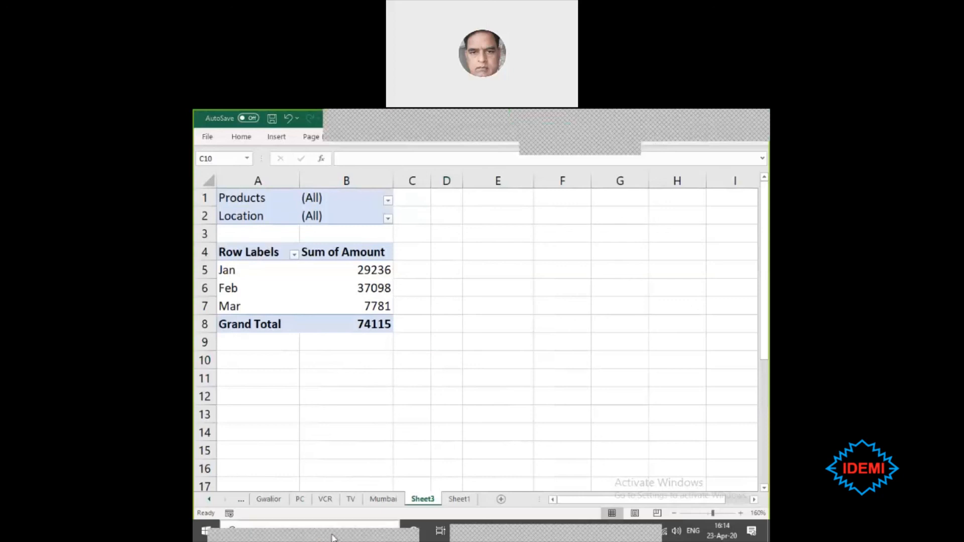
pyautogui.moveTo(420, 434); pyautogui.dragTo(671, 207)
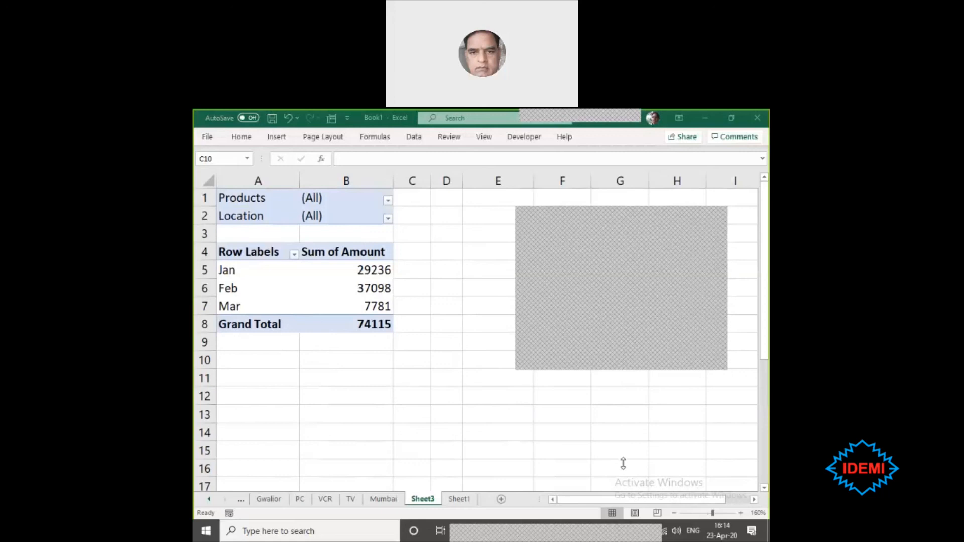
pyautogui.moveTo(623, 462); pyautogui.dragTo(623, 468)
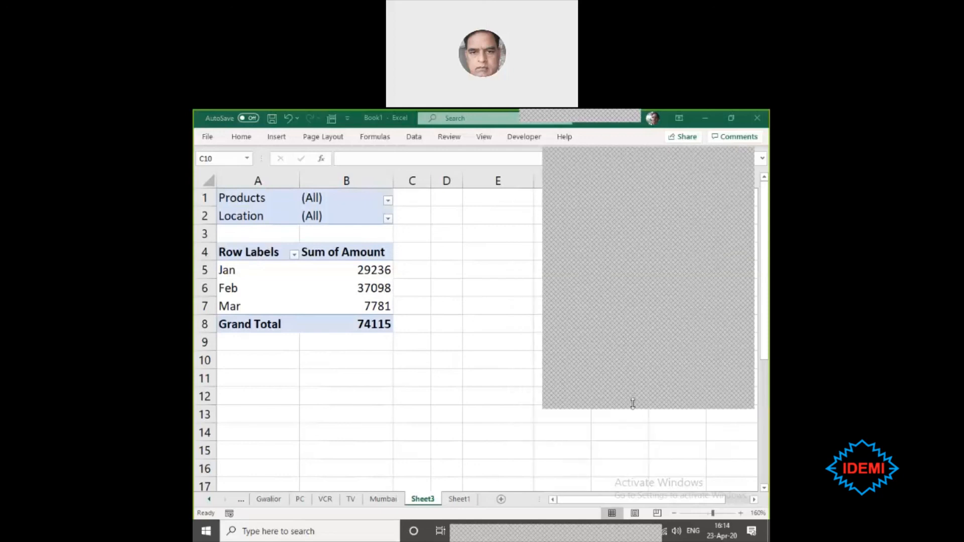
pyautogui.moveTo(632, 406); pyautogui.dragTo(631, 483)
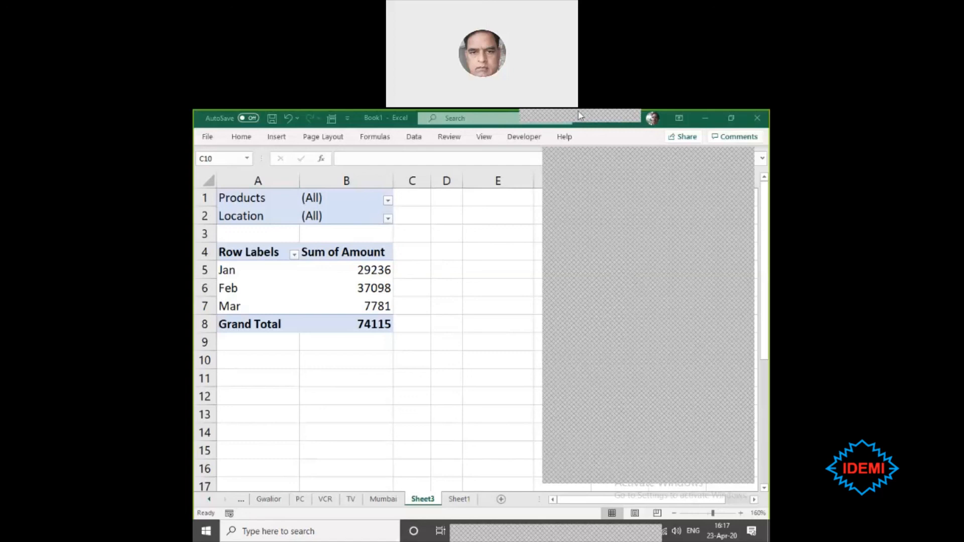
# - Copy the selected chat messages from the meeting's chat panel
pyautogui.moveTo(578, 113)
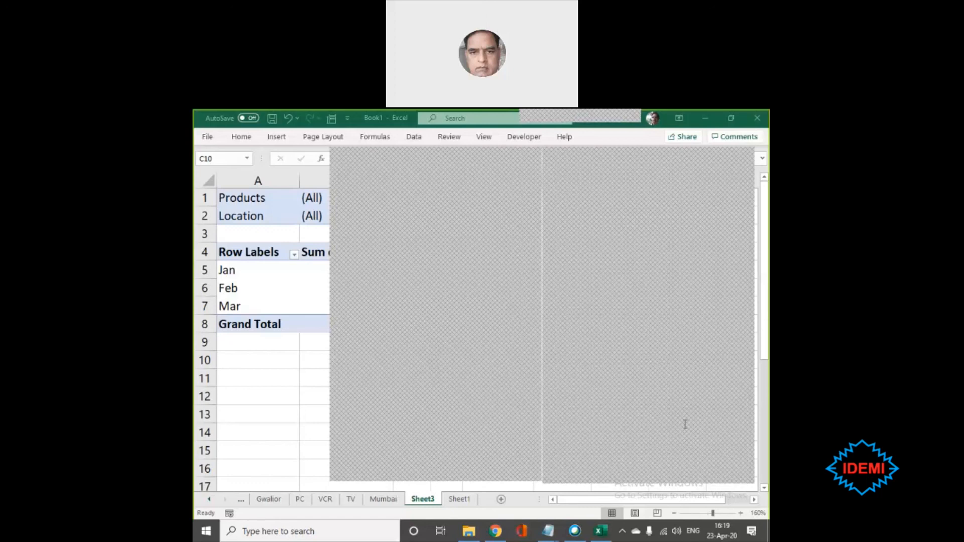
pyautogui.rightClick(572, 204)
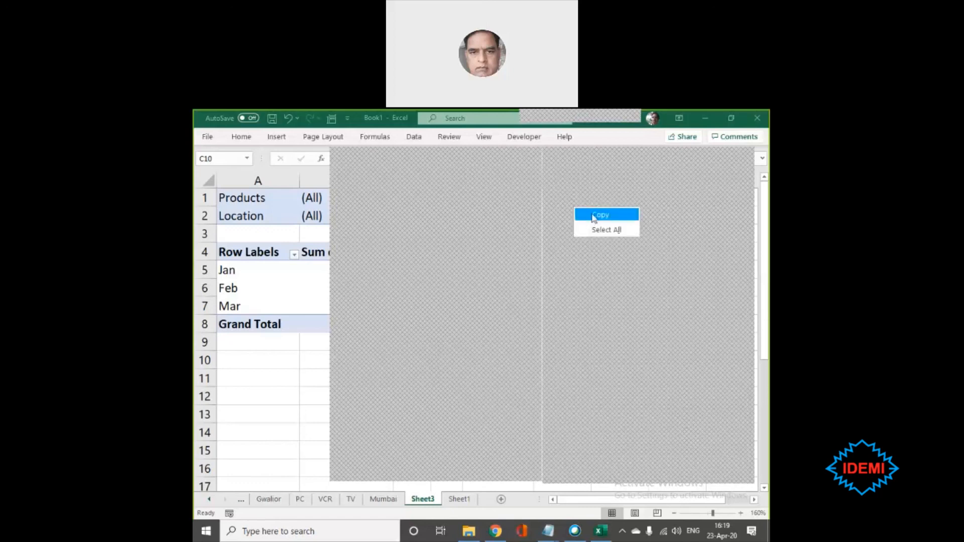
pyautogui.click(592, 213)
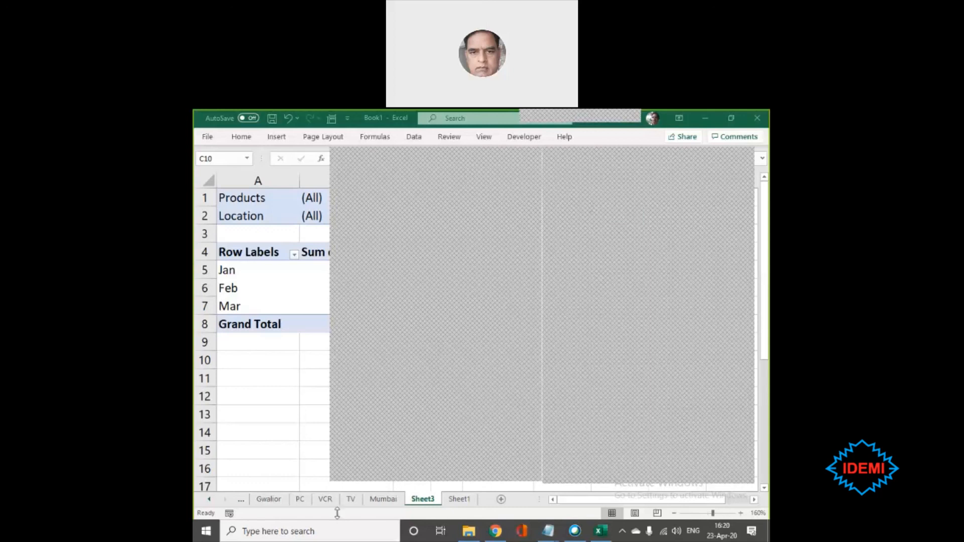
# - Switch to the untitled Notepad document and paste the copied chat messages at the end, below the pivot table note
pyautogui.moveTo(550, 535)
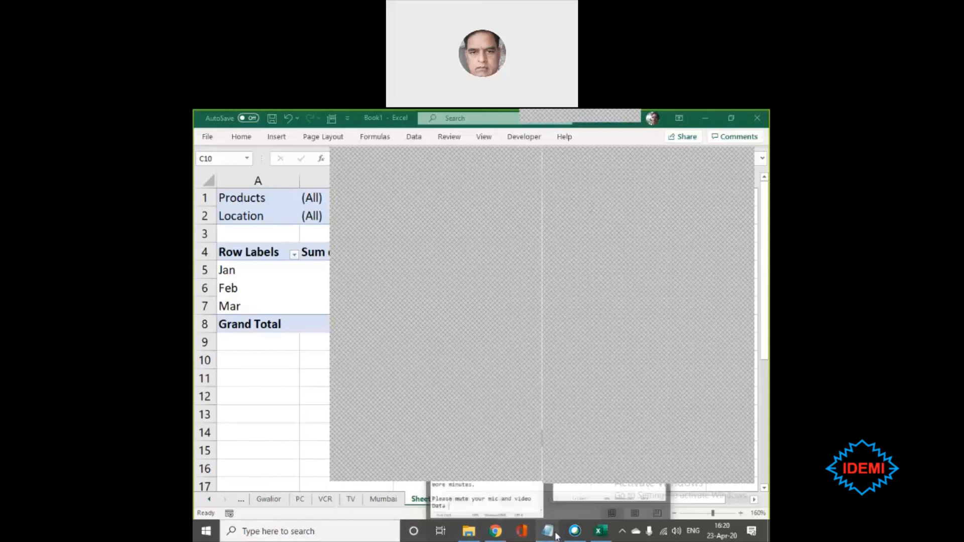
pyautogui.click(517, 483)
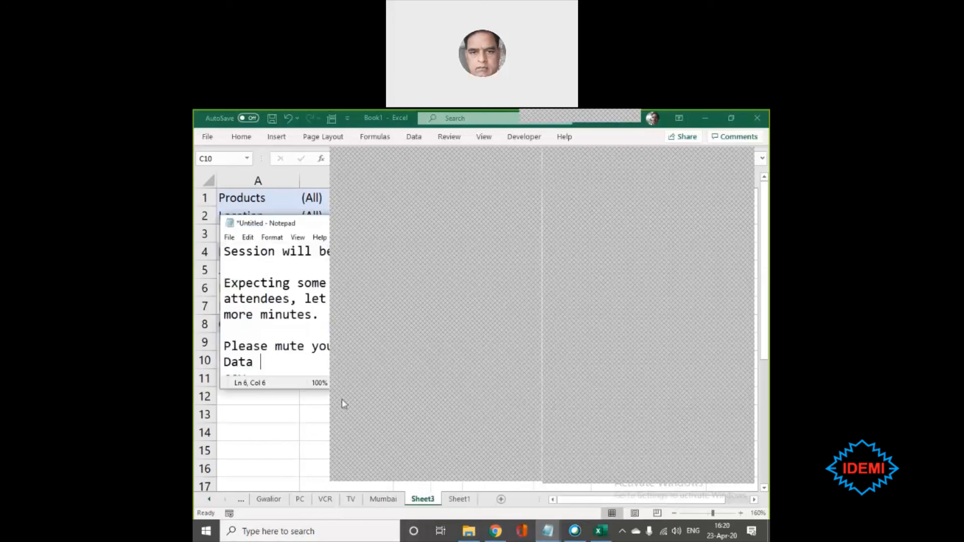
pyautogui.press('Return')
pyautogui.write('csv')
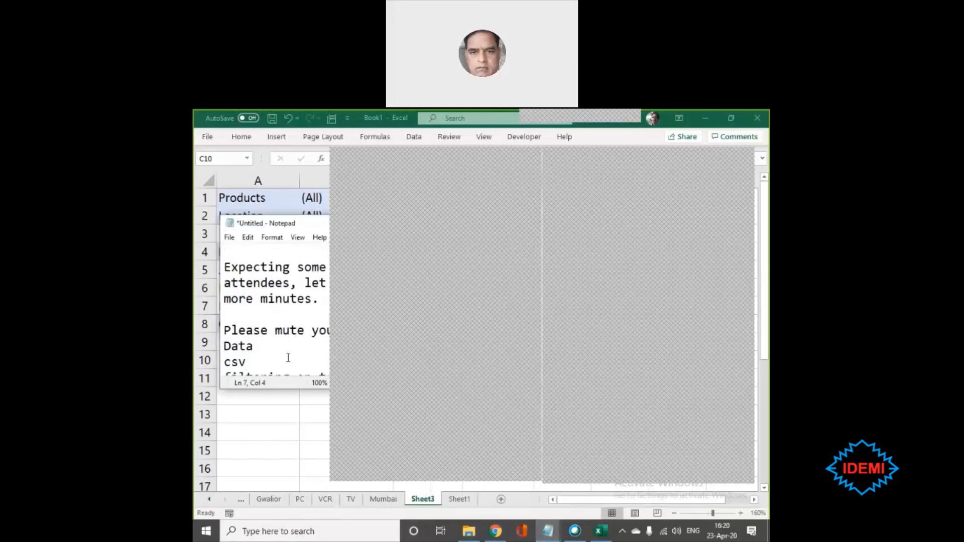
pyautogui.hotkey('ctrl', 'End')
pyautogui.press('Return')
pyautogui.press('Return')
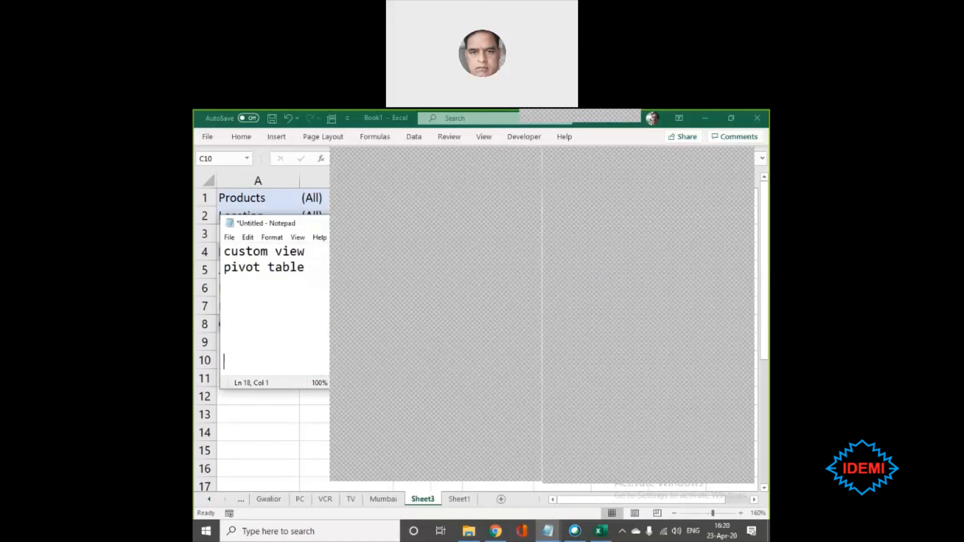
pyautogui.hotkey('ctrl', 'v')
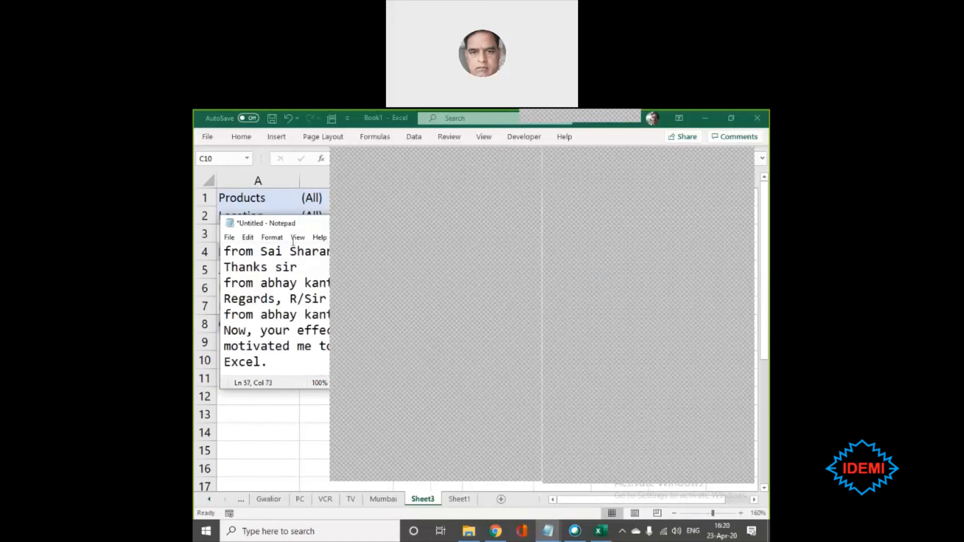
# - Clear the desktop by minimizing the Notepad document, the Excel workbook and the Downloads folder window
pyautogui.moveTo(305, 224); pyautogui.dragTo(308, 284)
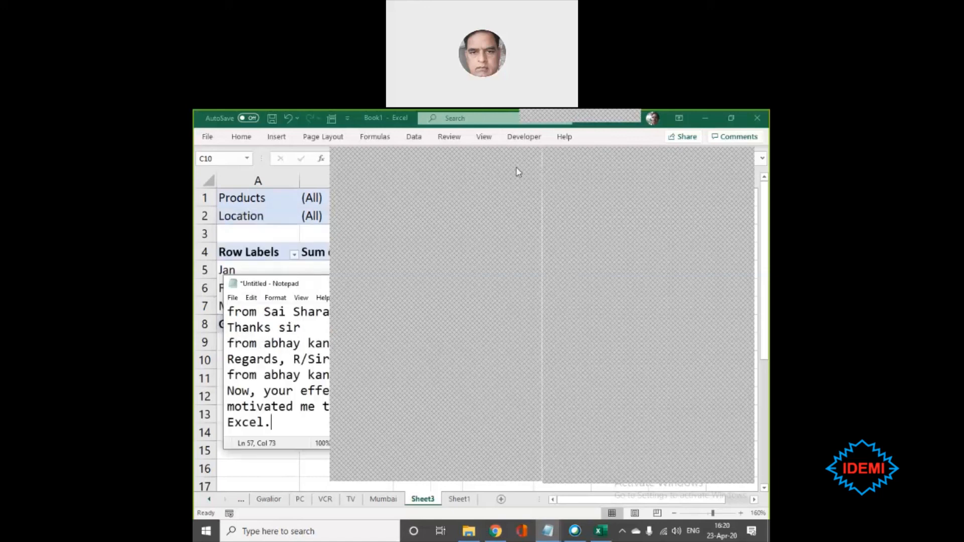
pyautogui.click(582, 462)
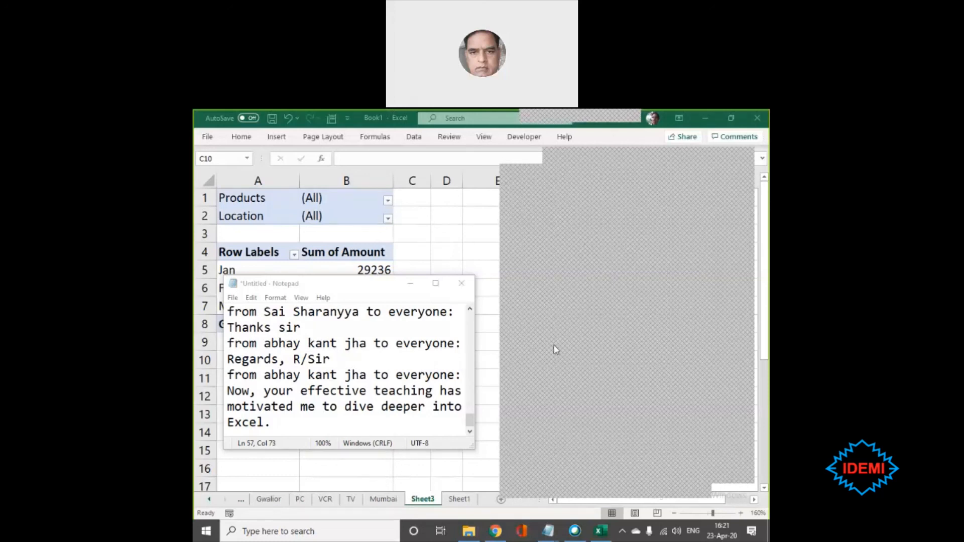
pyautogui.click(410, 286)
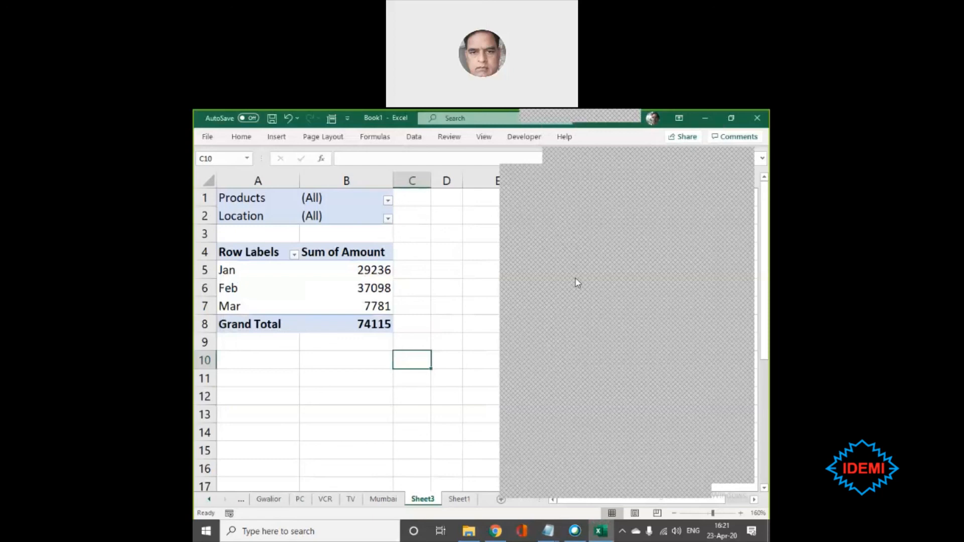
pyautogui.click(332, 359)
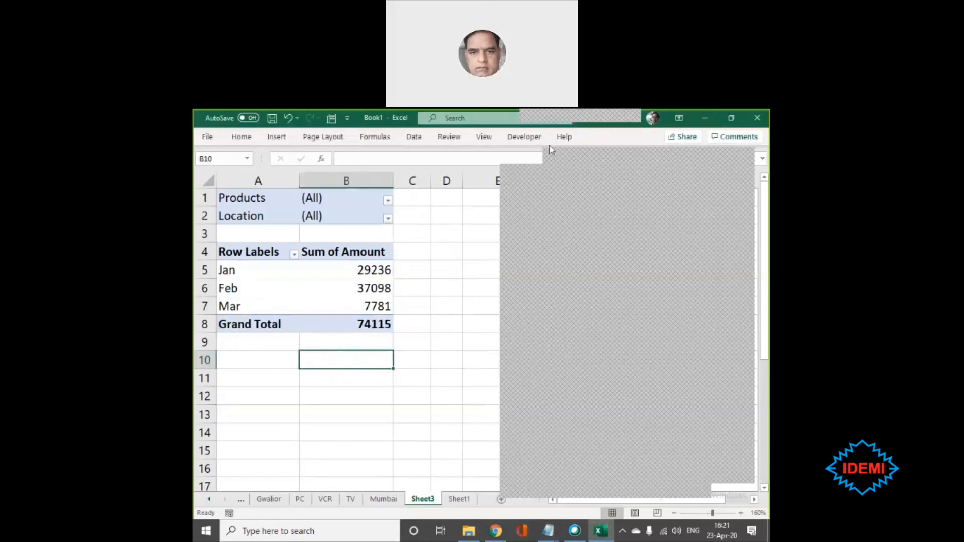
pyautogui.click(705, 120)
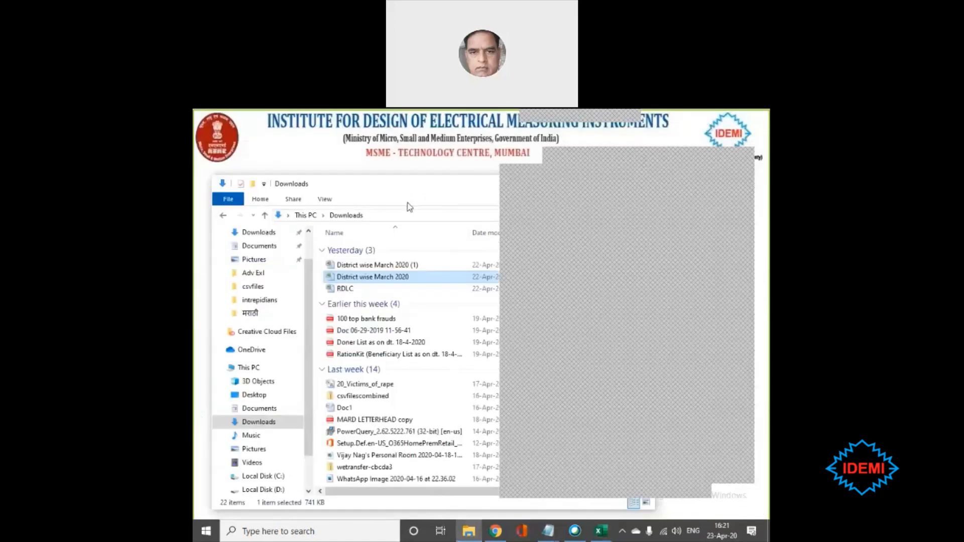
pyautogui.moveTo(430, 192); pyautogui.dragTo(193, 234)
pyautogui.click(382, 124)
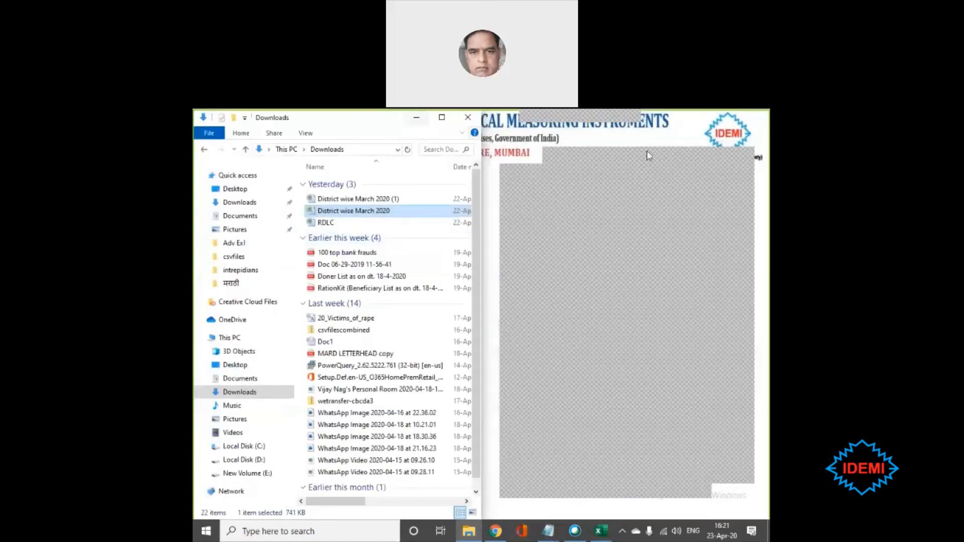
pyautogui.click(415, 121)
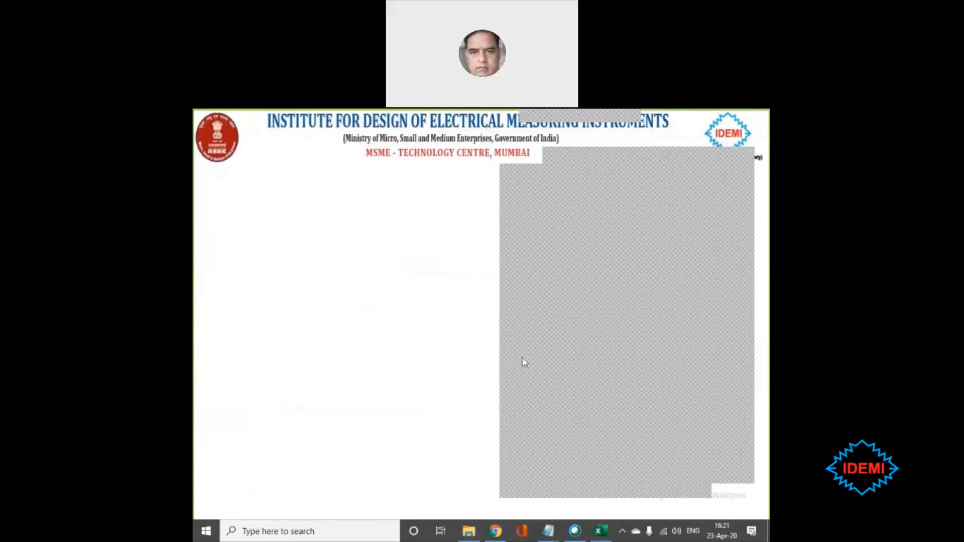